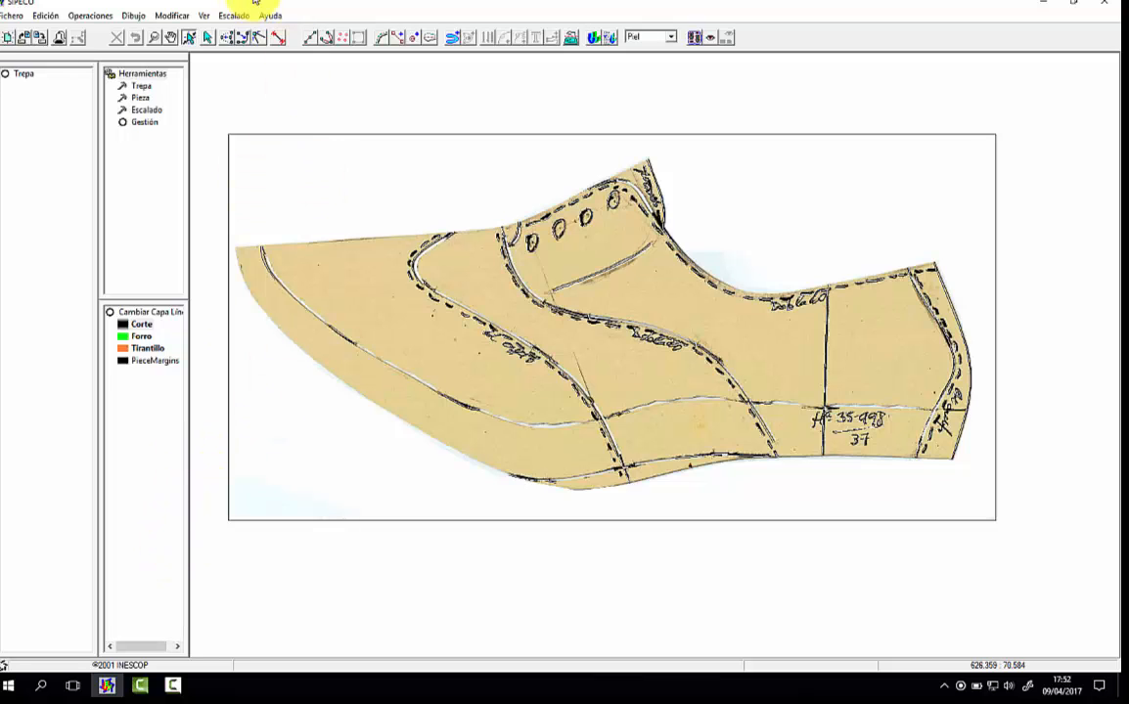
Step: Hide the scanned image to delete all the automatically traced lines and the surrounding frame, and redisplay the image
{"action": "left_click", "coordinate": [208, 17]}
{"action": "left_click", "coordinate": [176, 30]}
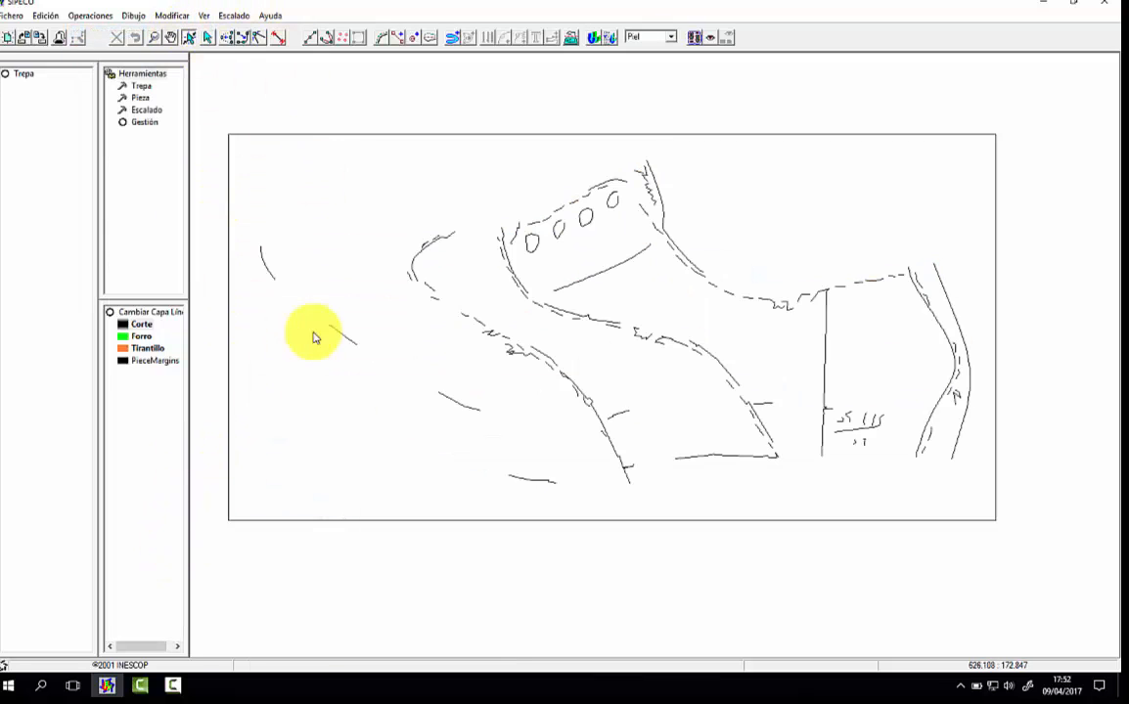
{"action": "mouse_move", "coordinate": [212, 106]}
{"action": "left_mouse_down"}
{"action": "mouse_move", "coordinate": [859, 597]}
{"action": "mouse_move", "coordinate": [1017, 580]}
{"action": "left_mouse_up"}
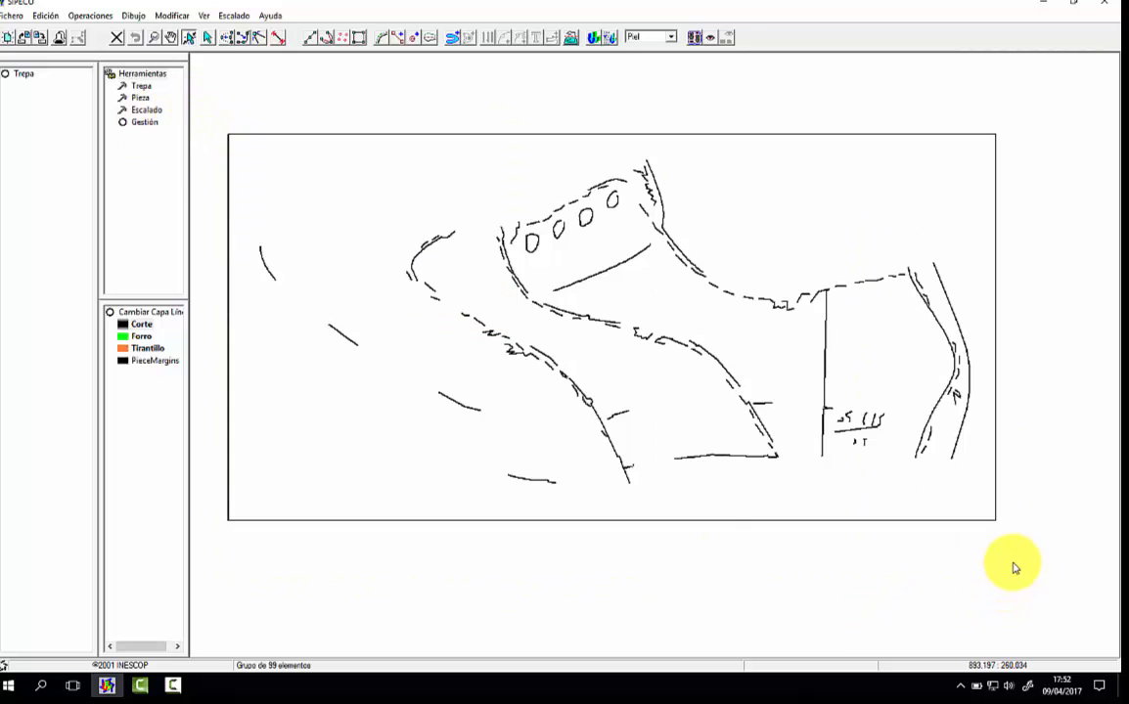
{"action": "key", "text": "Delete"}
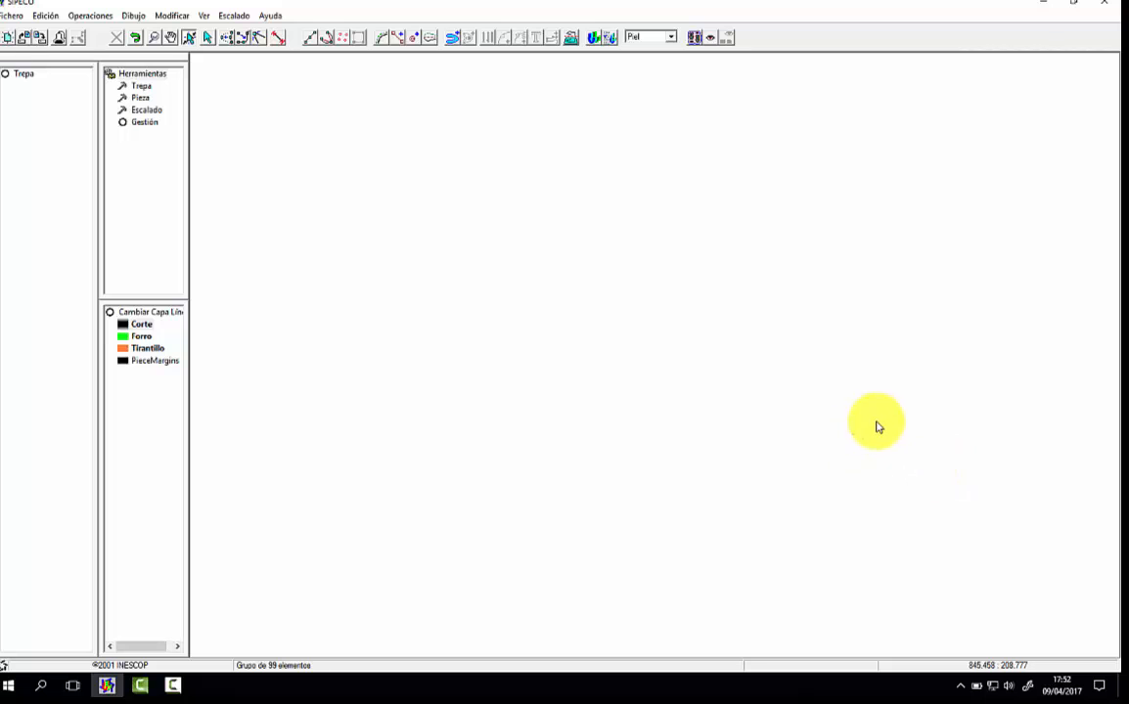
{"action": "left_click", "coordinate": [205, 15]}
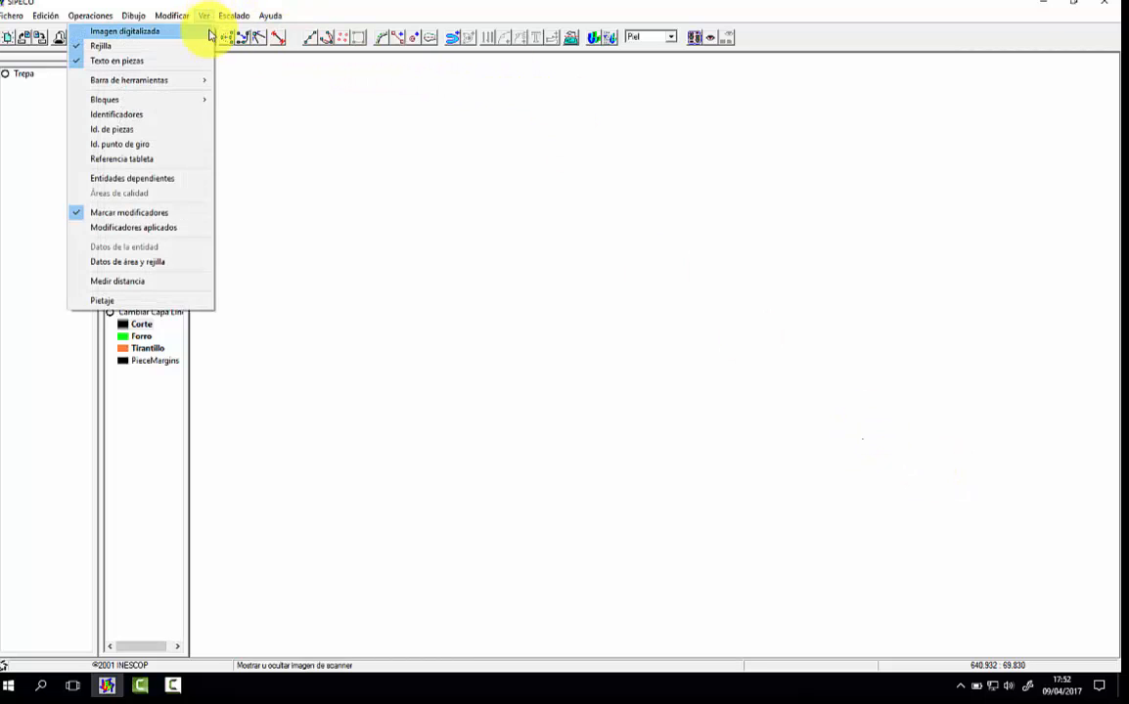
{"action": "left_click", "coordinate": [209, 34]}
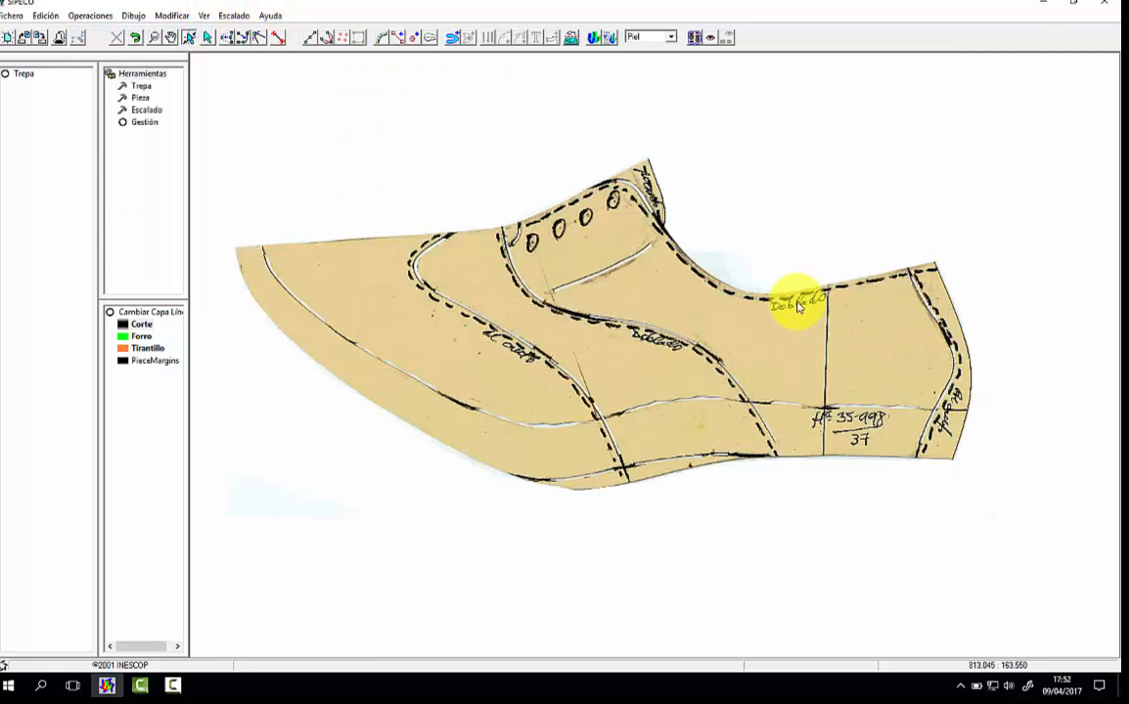
Step: Add normal symmetry axes along the vamp's top edge, the instep edge and the heel, and adjust their ends at the toe and throat
{"action": "left_click", "coordinate": [397, 38]}
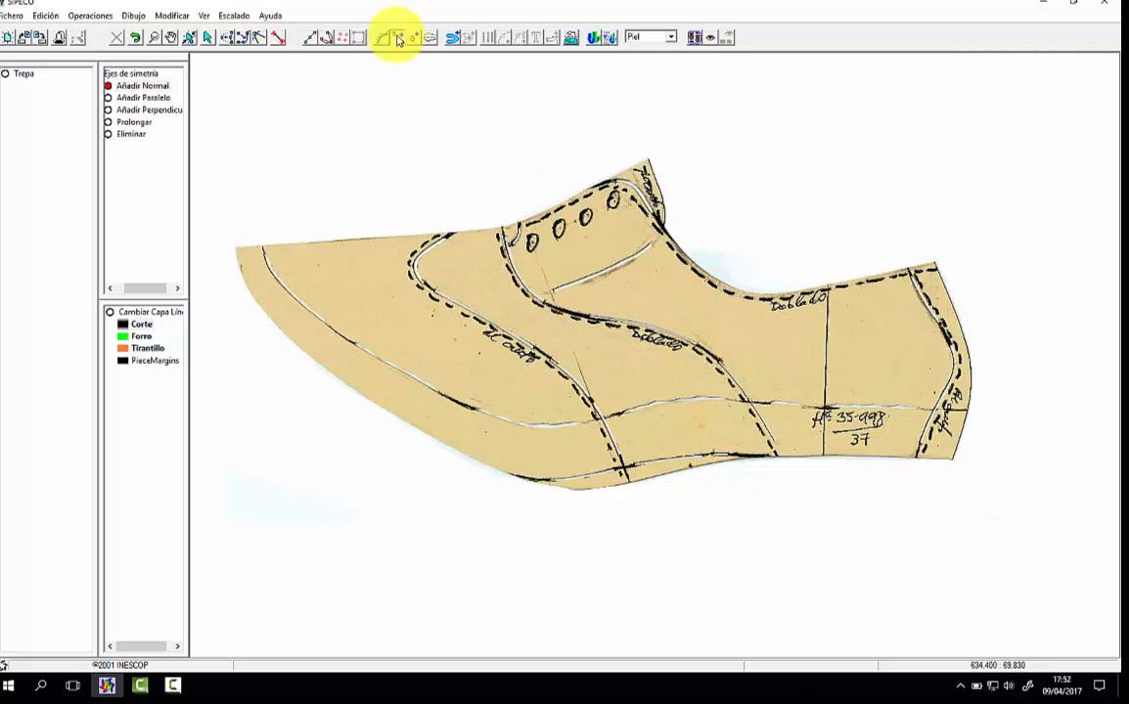
{"action": "left_click", "coordinate": [234, 246]}
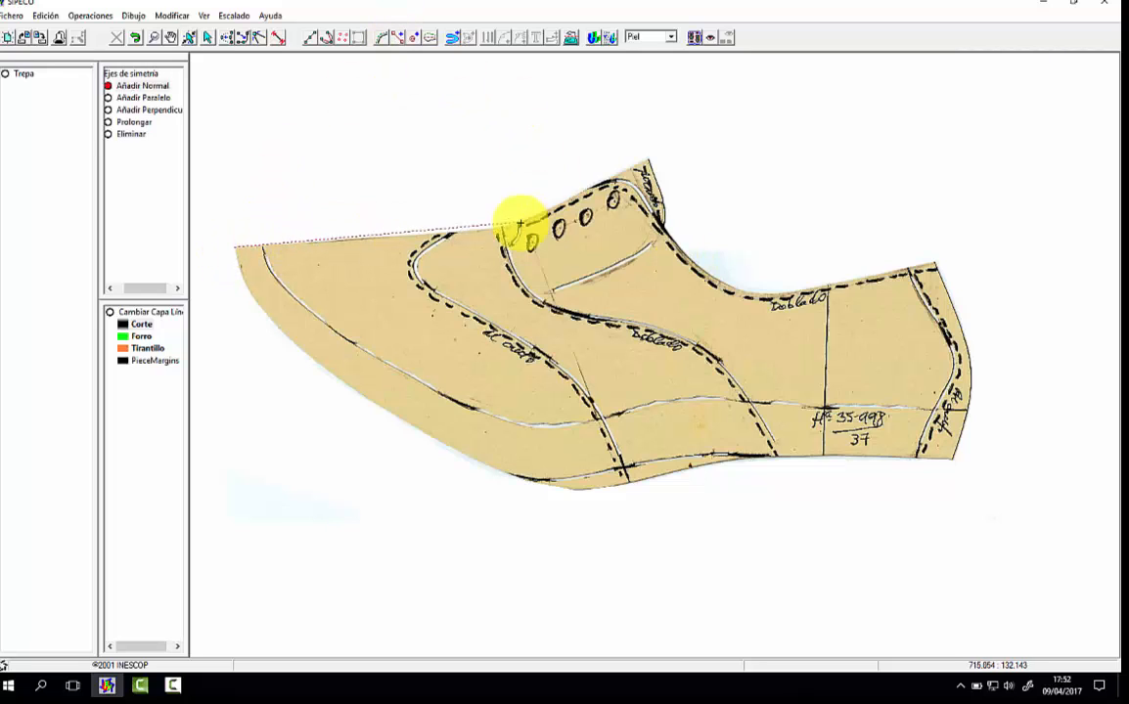
{"action": "left_click", "coordinate": [788, 206]}
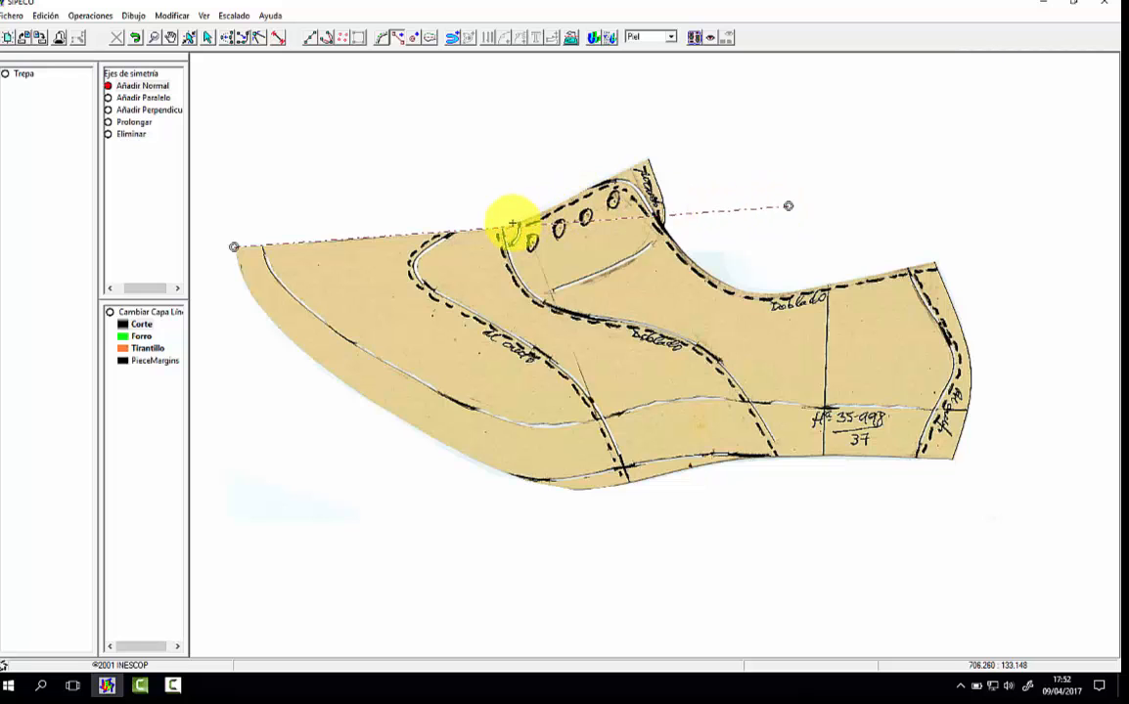
{"action": "right_click", "coordinate": [662, 152]}
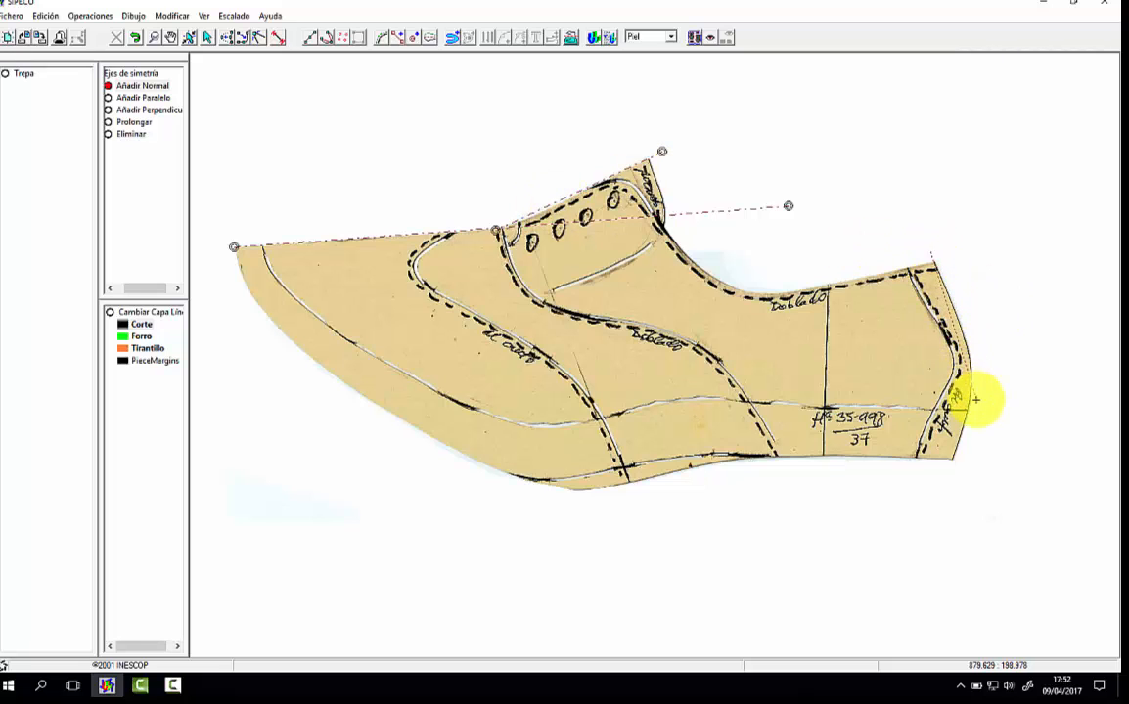
{"action": "left_click", "coordinate": [1007, 454]}
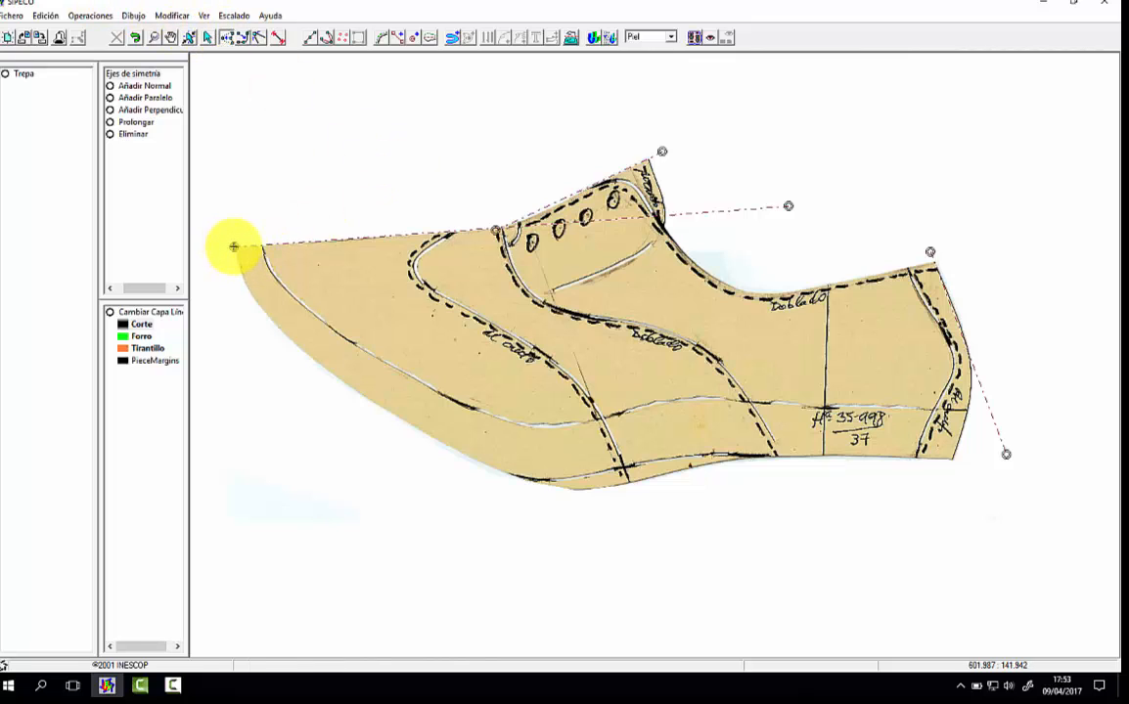
{"action": "left_click", "coordinate": [234, 247]}
{"action": "left_click", "coordinate": [496, 230]}
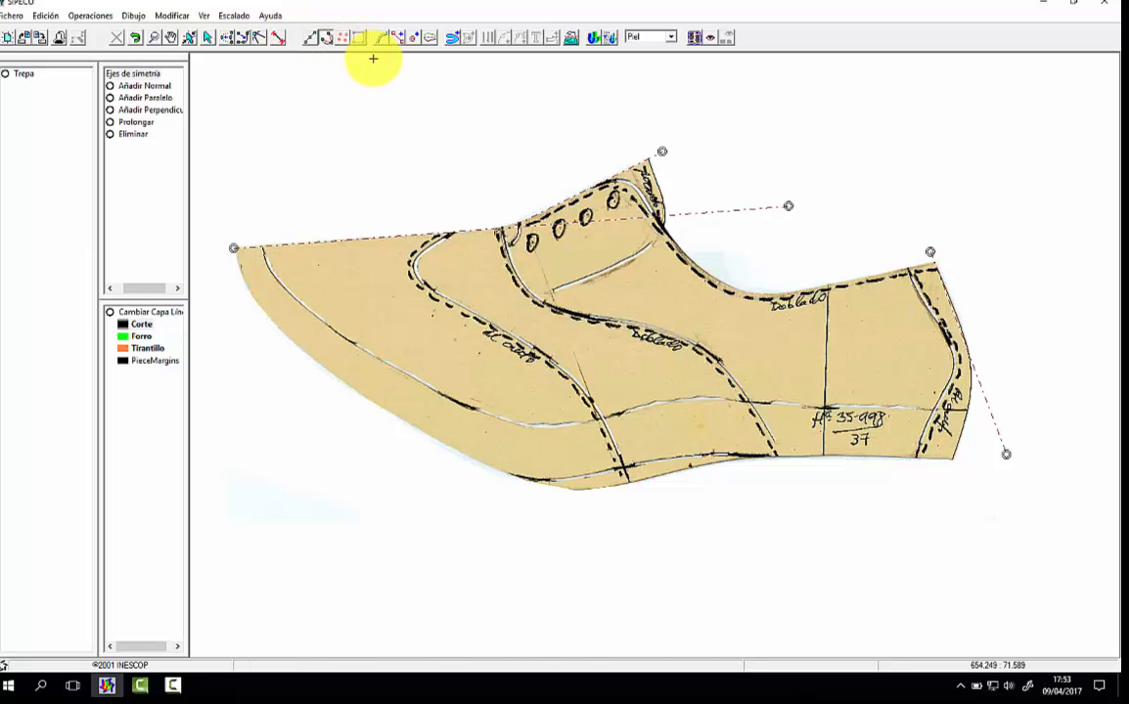
Step: Trace the shoe's bottom outline as one curve from the toe tip, along the inner sole line, to the lower heel corner
{"action": "left_click", "coordinate": [235, 249]}
{"action": "left_click", "coordinate": [238, 262]}
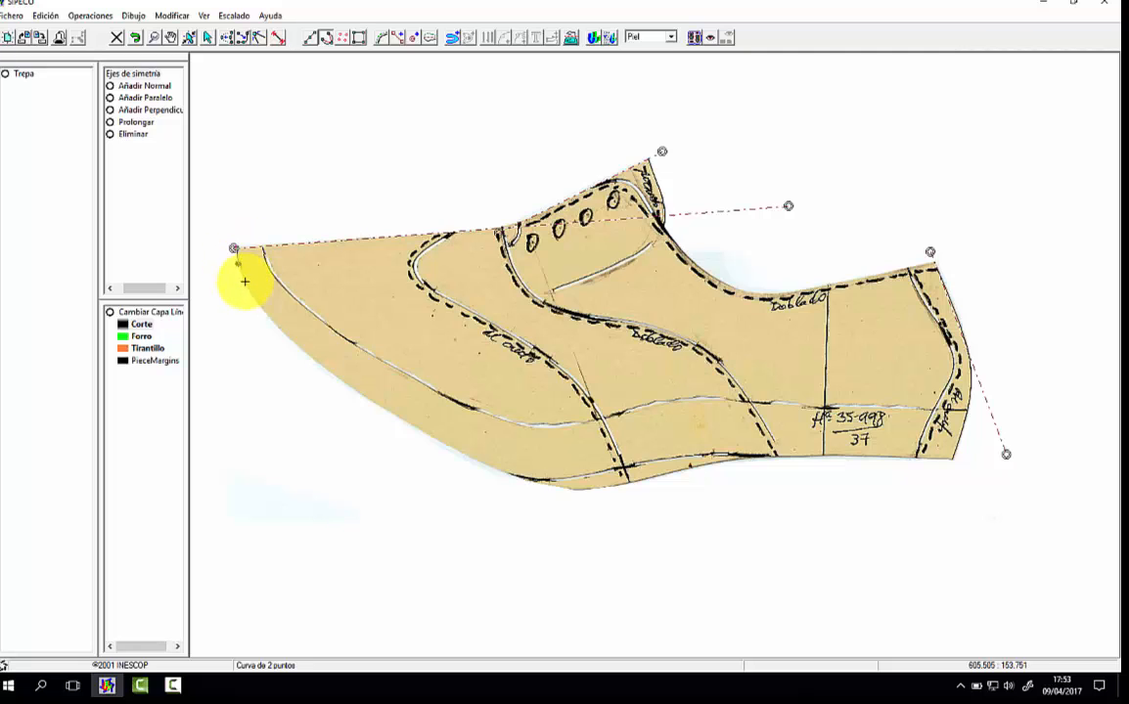
{"action": "left_click", "coordinate": [248, 290]}
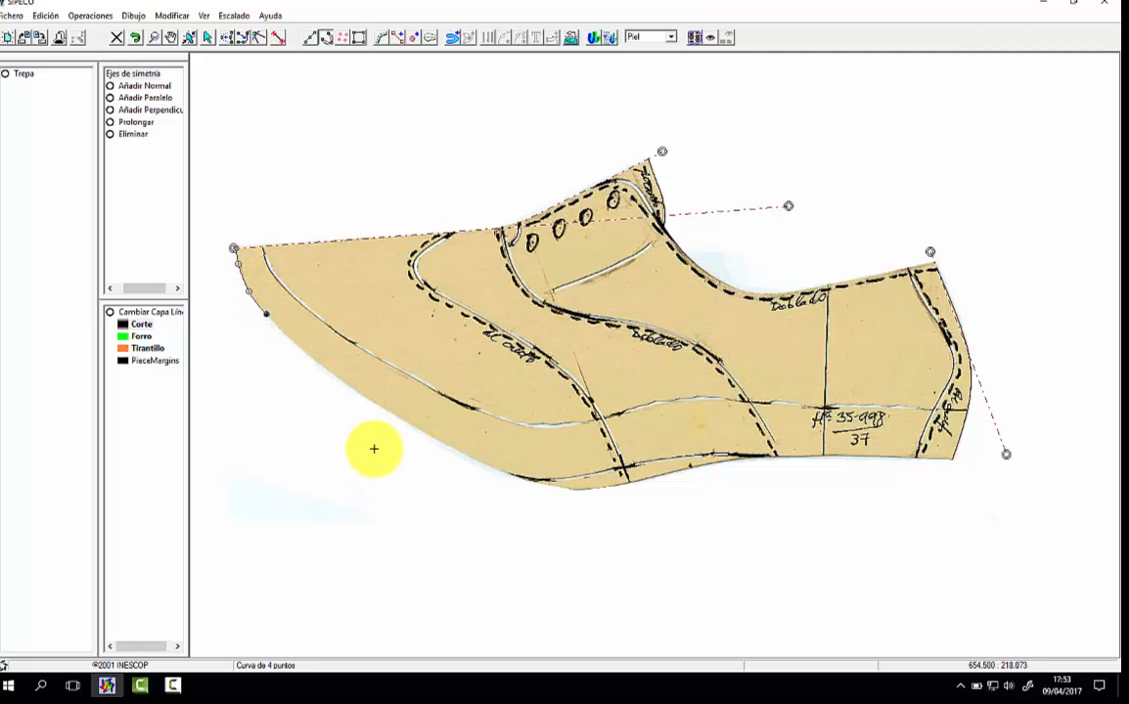
{"action": "left_click", "coordinate": [328, 373]}
{"action": "left_click", "coordinate": [371, 400]}
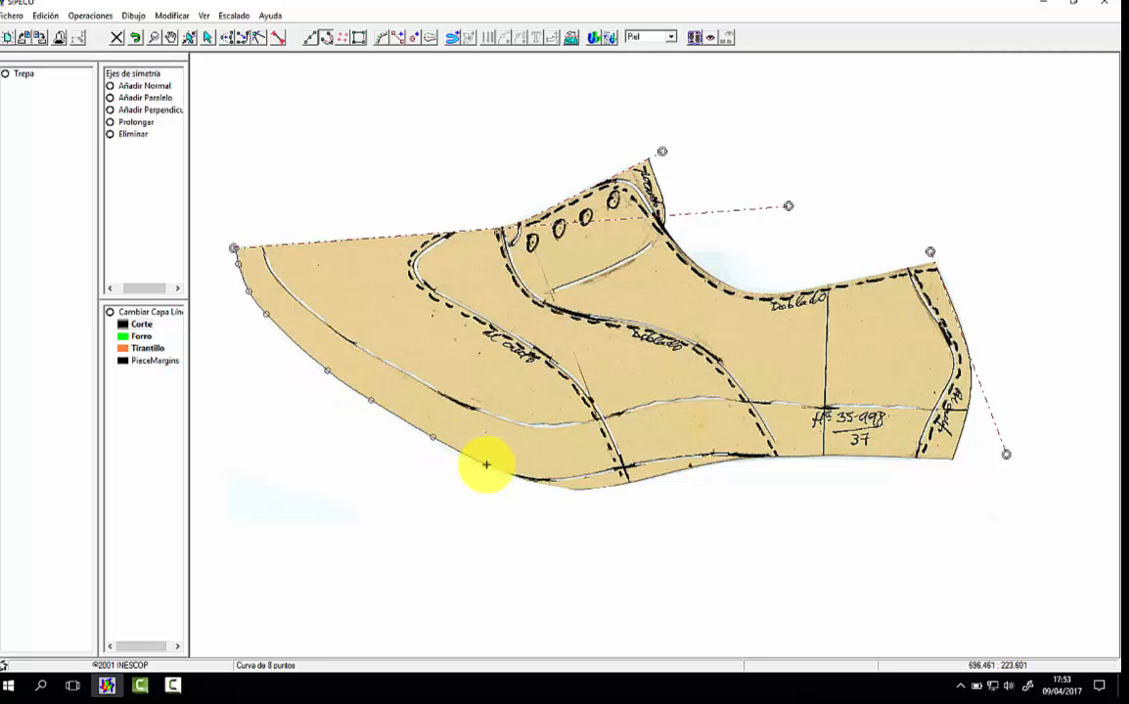
{"action": "left_click", "coordinate": [532, 479]}
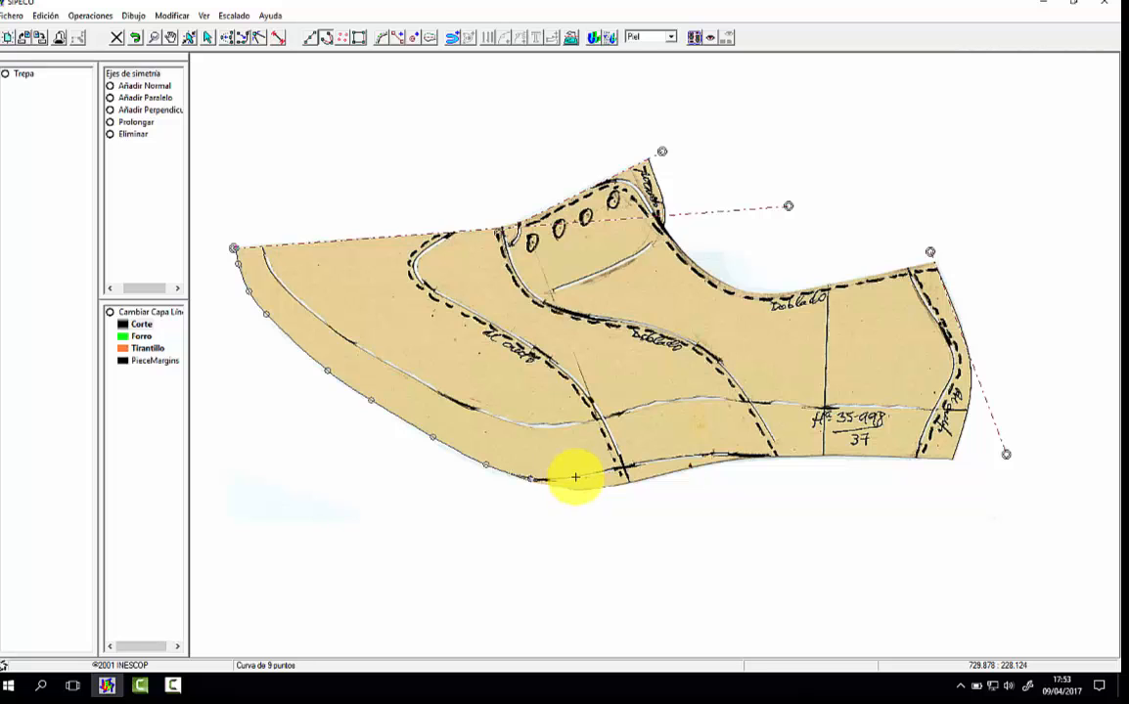
{"action": "left_click", "coordinate": [575, 477]}
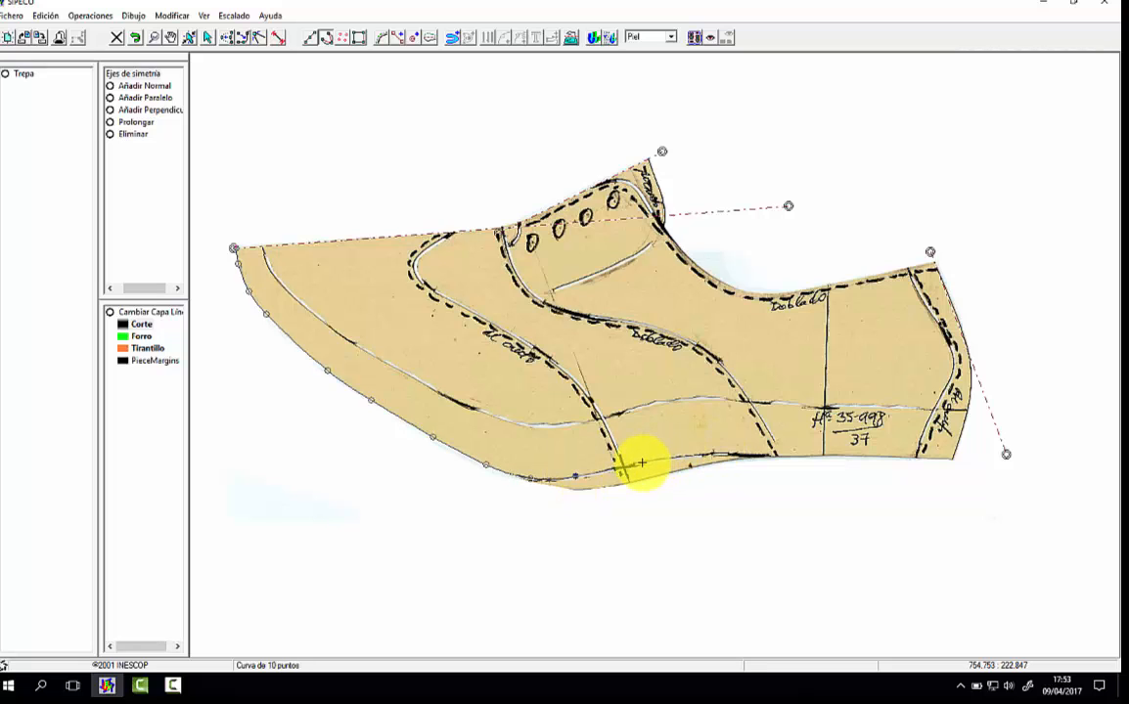
{"action": "left_click", "coordinate": [641, 463]}
{"action": "left_click", "coordinate": [686, 457]}
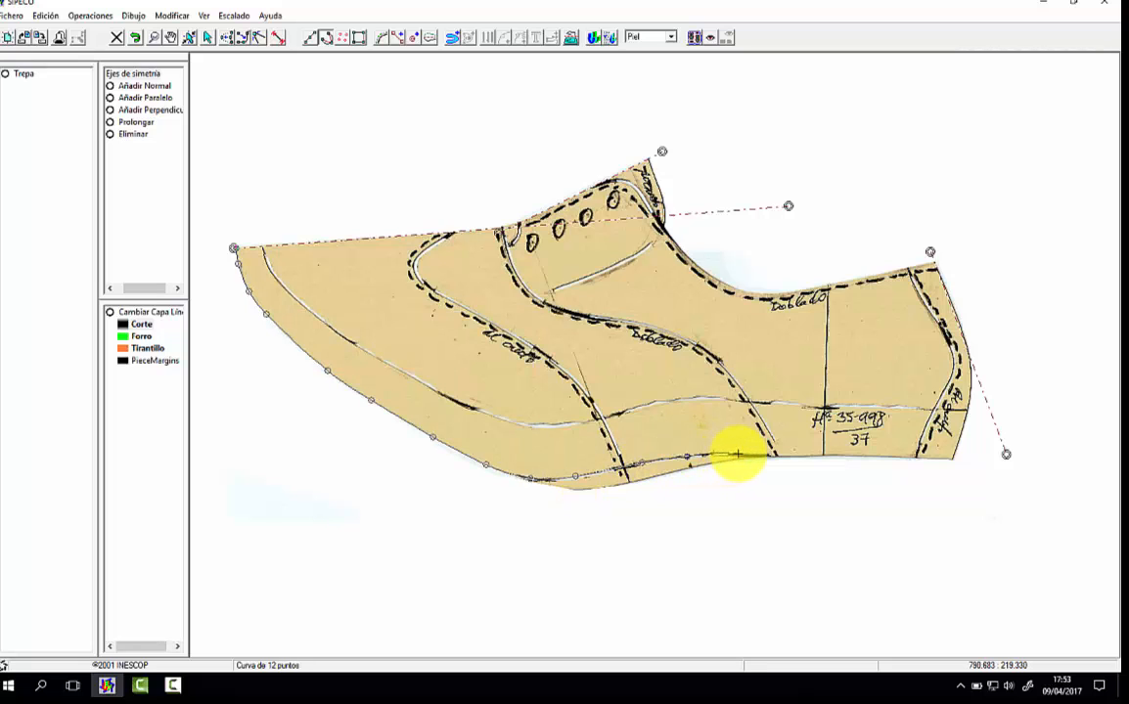
{"action": "left_click", "coordinate": [741, 454]}
{"action": "left_click", "coordinate": [828, 454]}
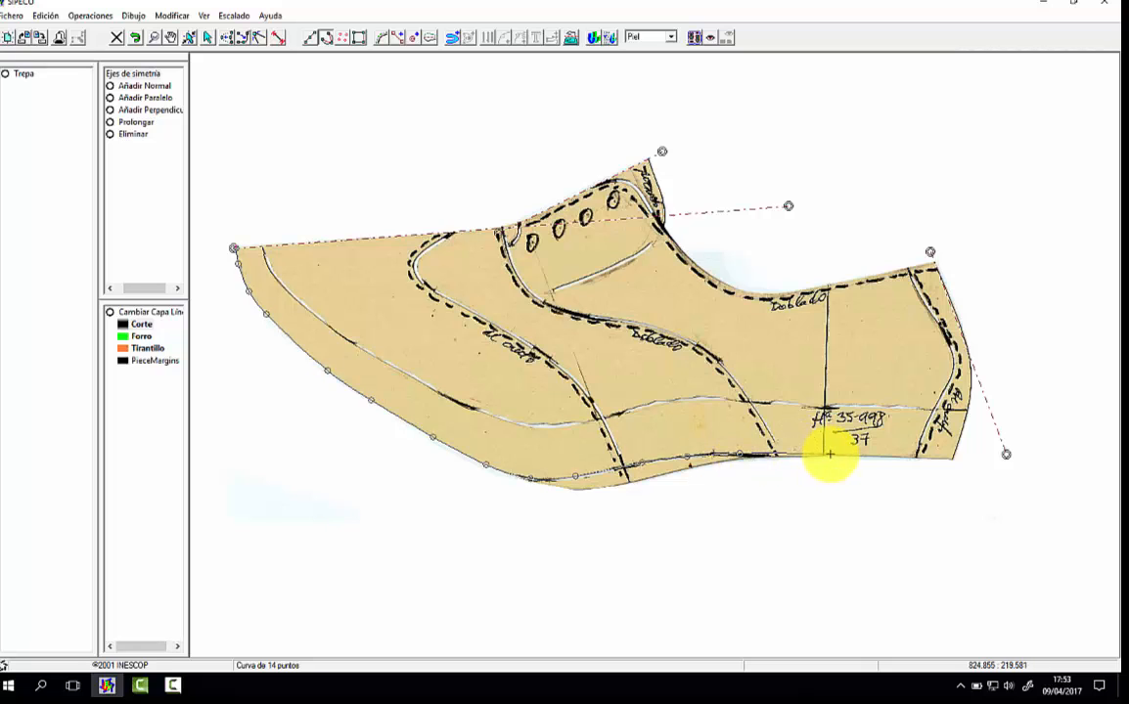
{"action": "double_click", "coordinate": [973, 455]}
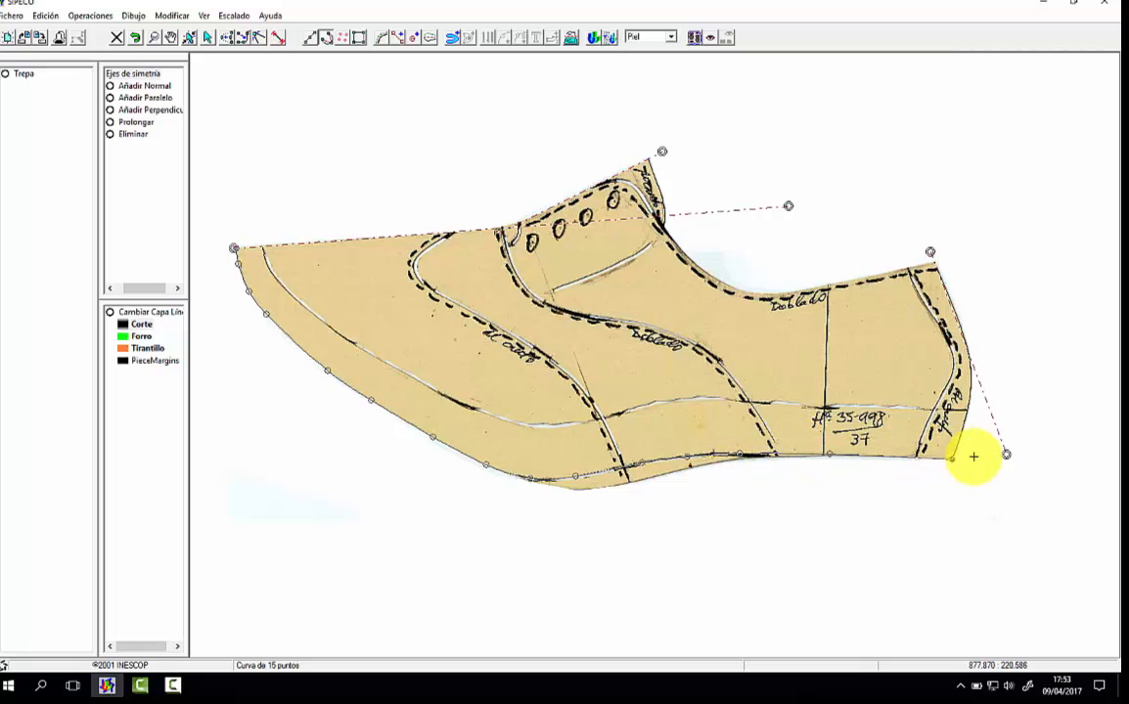
Step: Trace the back heel contour as a curve from the upper heel corner down to the lower heel corner
{"action": "left_click", "coordinate": [935, 264]}
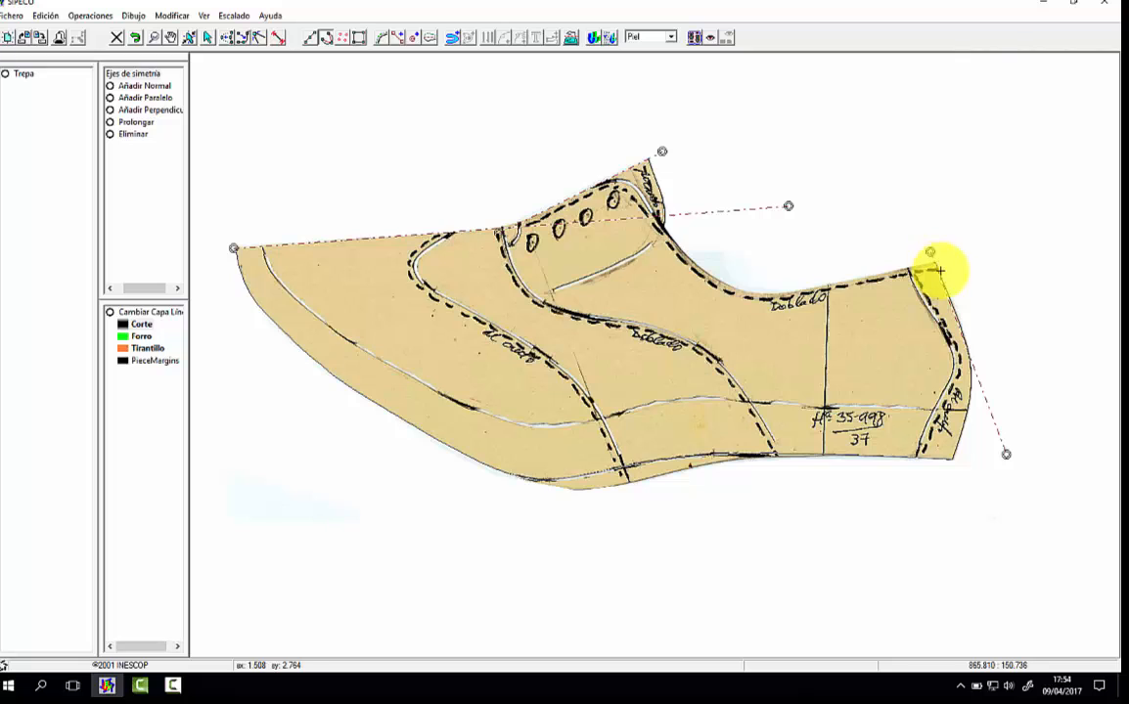
{"action": "left_click", "coordinate": [947, 292]}
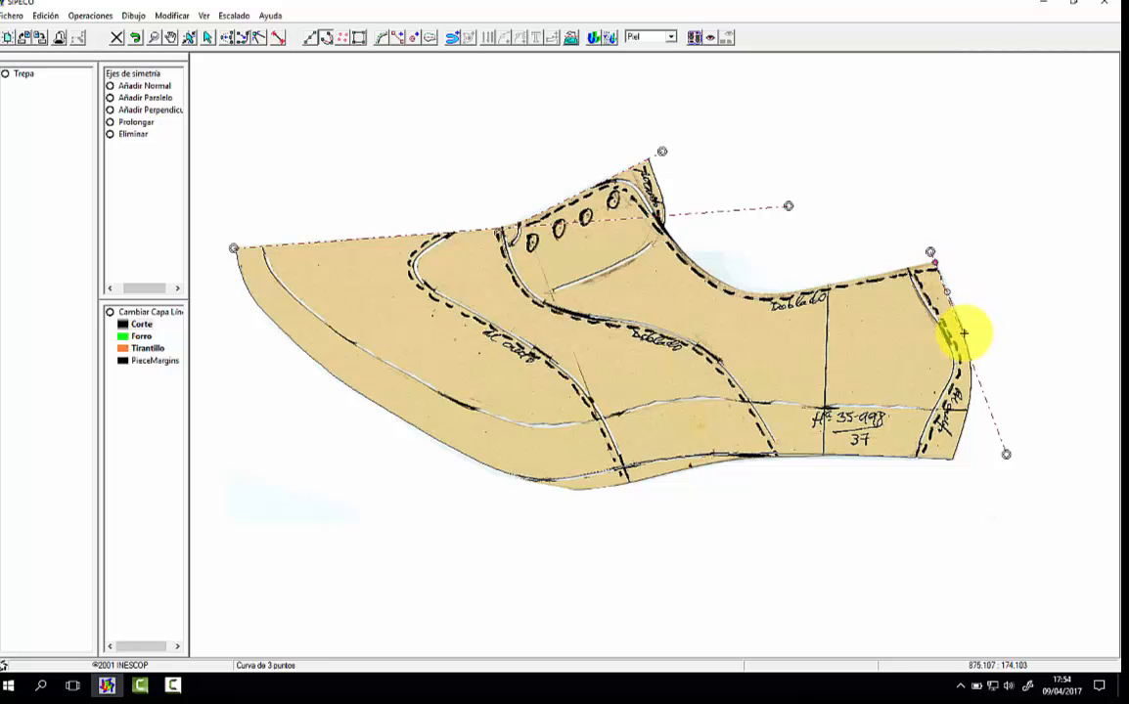
{"action": "left_click", "coordinate": [971, 374]}
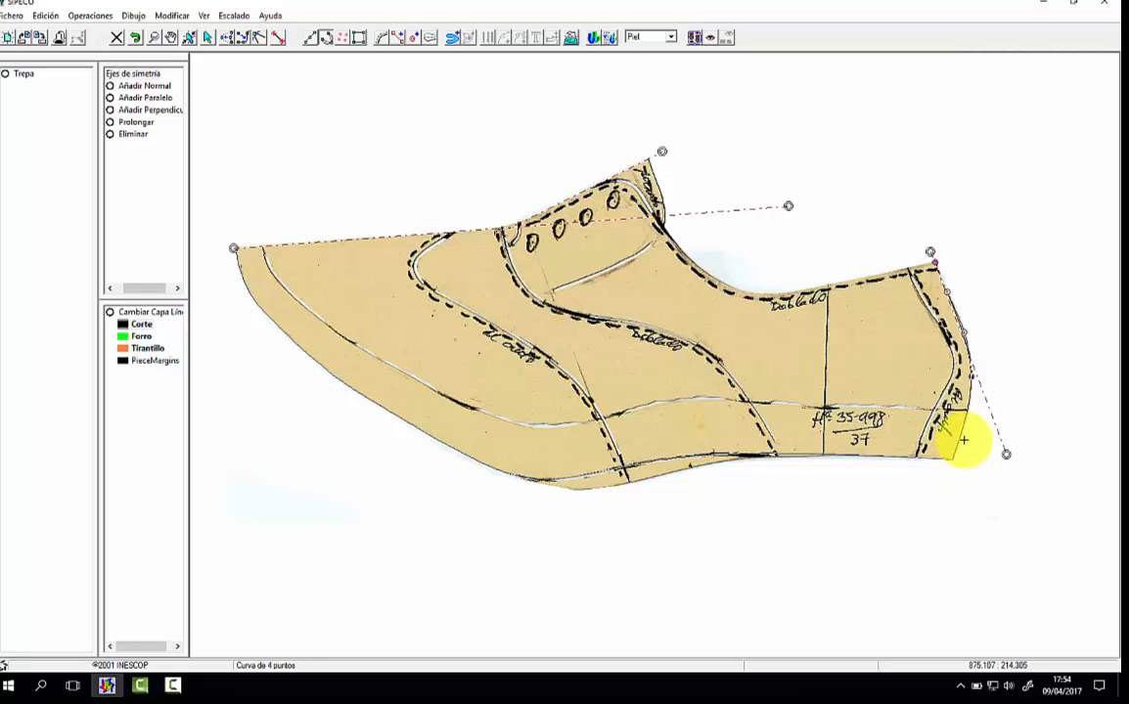
{"action": "left_click", "coordinate": [961, 433]}
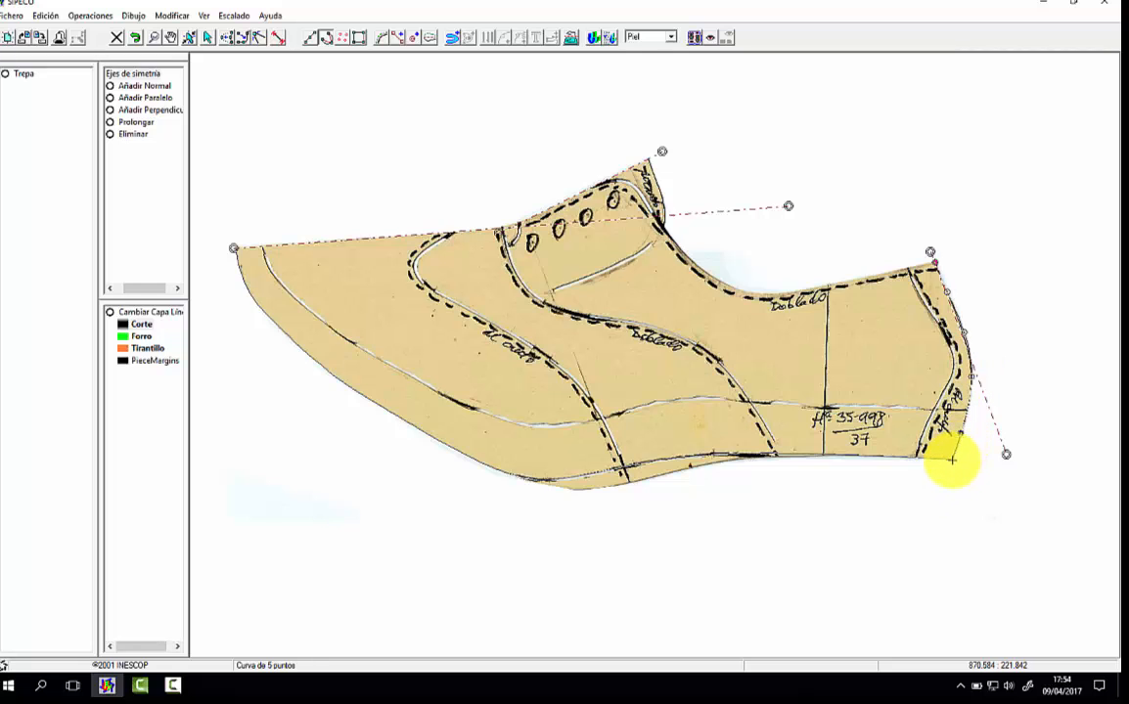
{"action": "left_click", "coordinate": [951, 459]}
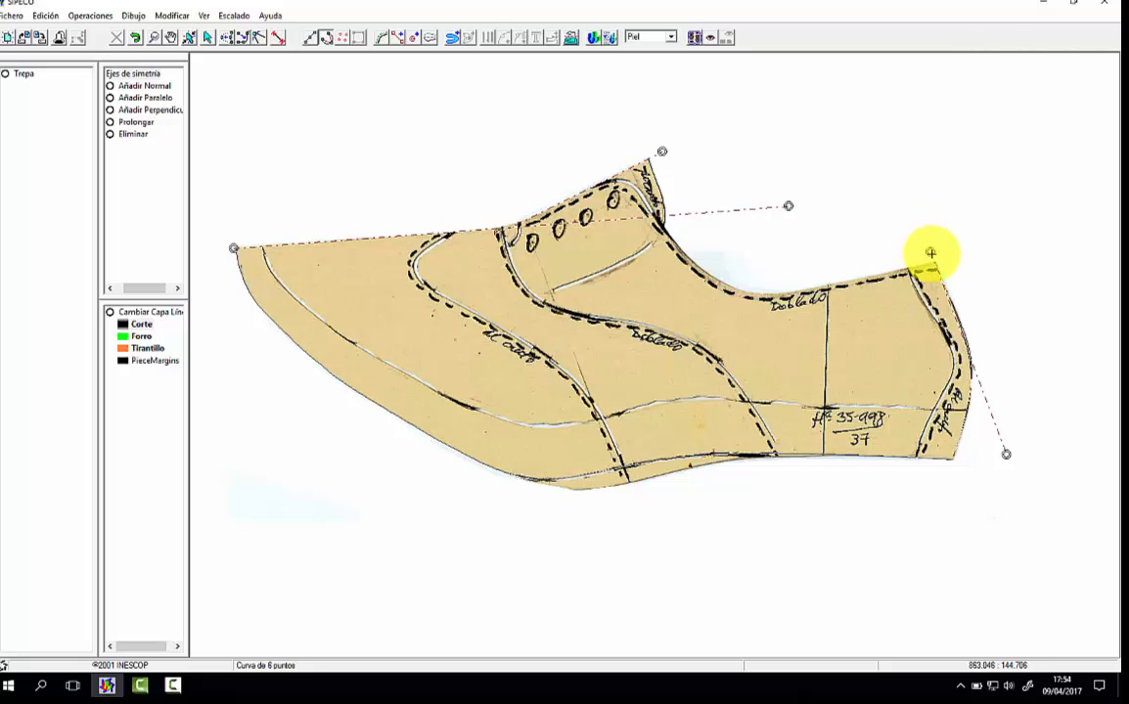
Step: Trace the topline as one curve from the upper heel corner around the collar and along the eyelet edge to the throat point
{"action": "left_click", "coordinate": [931, 253]}
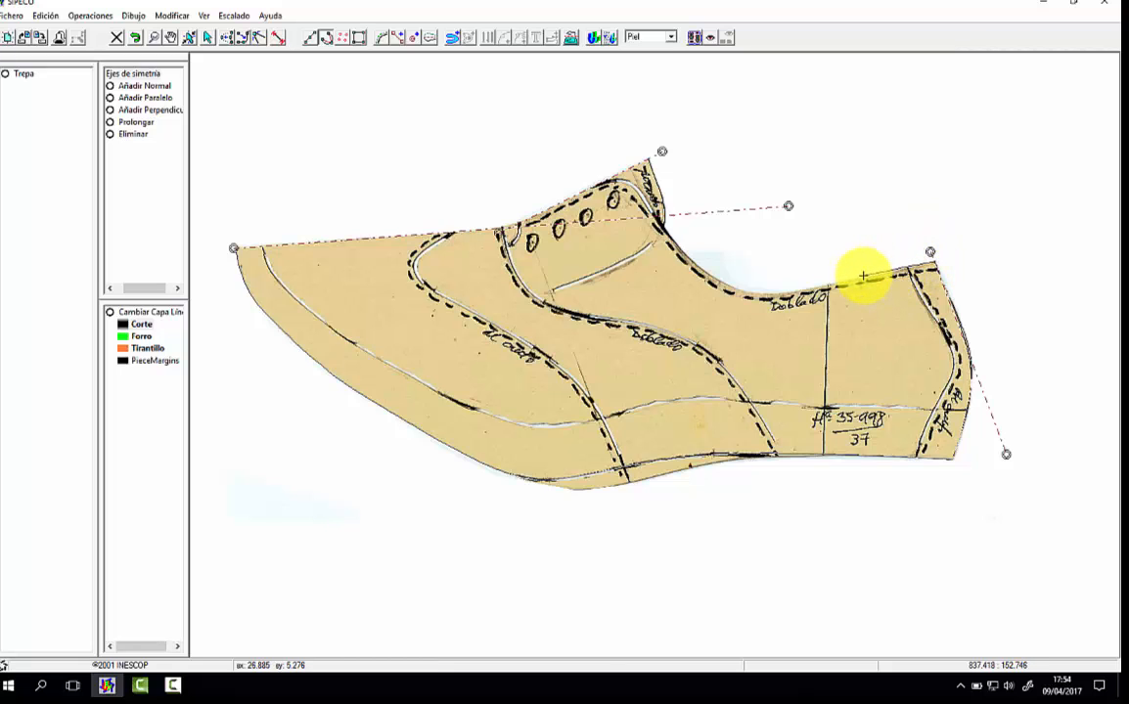
{"action": "left_click", "coordinate": [863, 276]}
{"action": "left_click", "coordinate": [827, 285]}
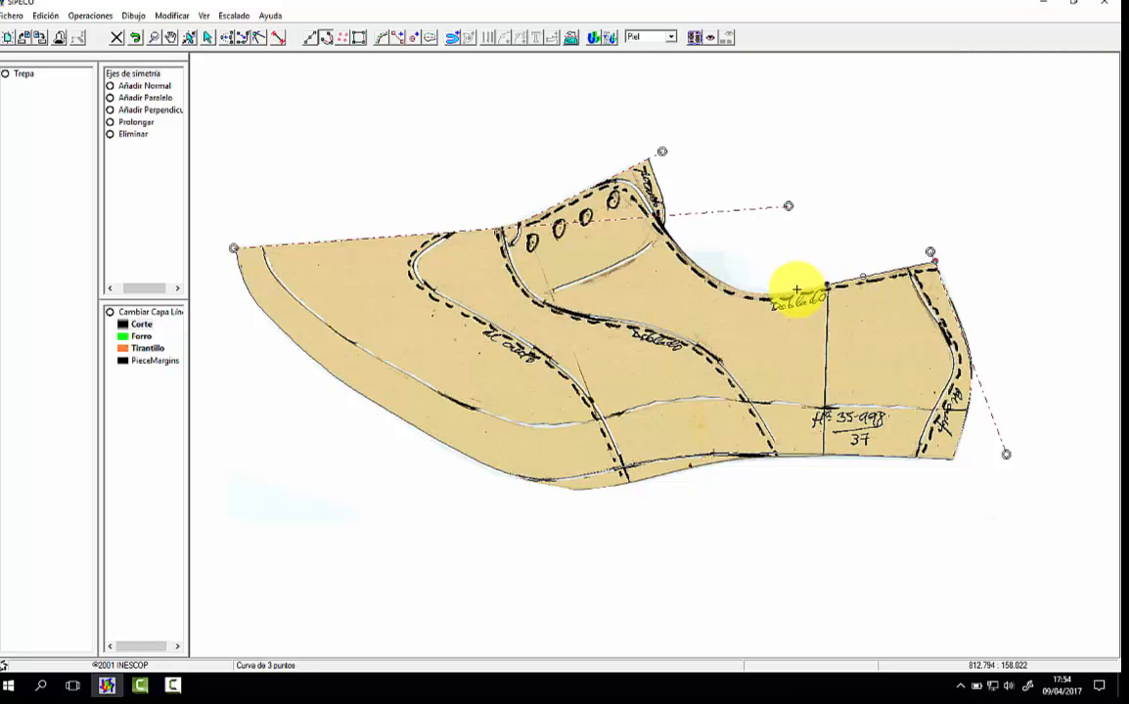
{"action": "left_click", "coordinate": [783, 293]}
{"action": "left_click", "coordinate": [753, 293]}
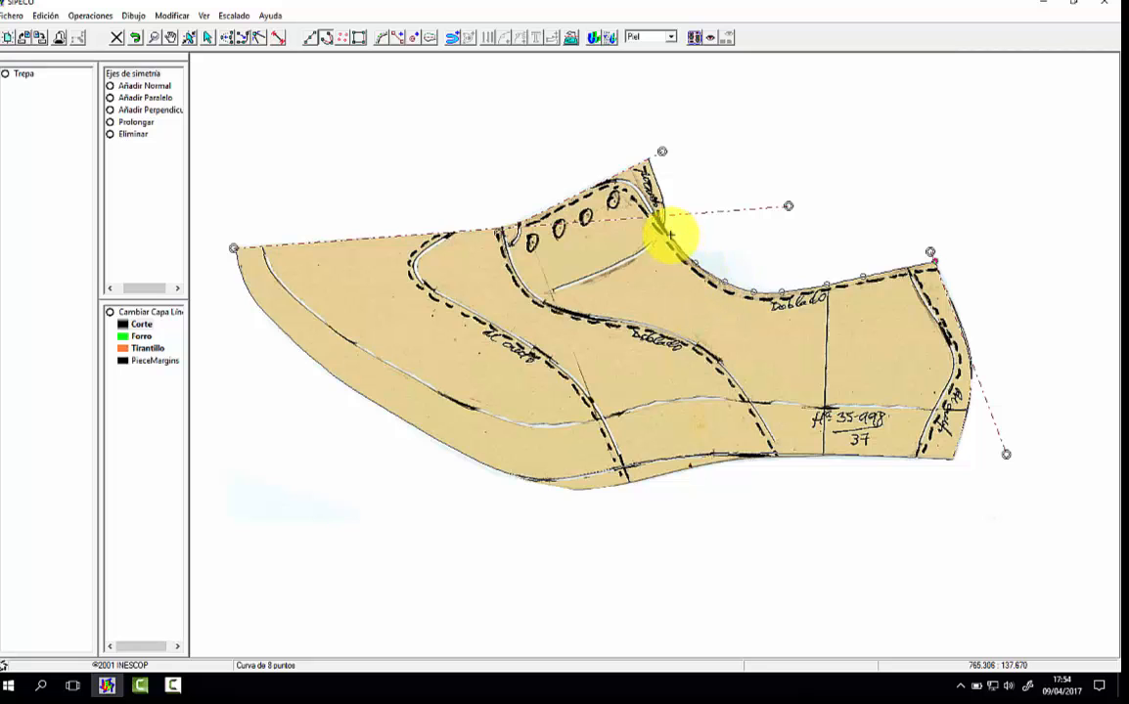
{"action": "left_click", "coordinate": [650, 204]}
{"action": "left_click", "coordinate": [637, 187]}
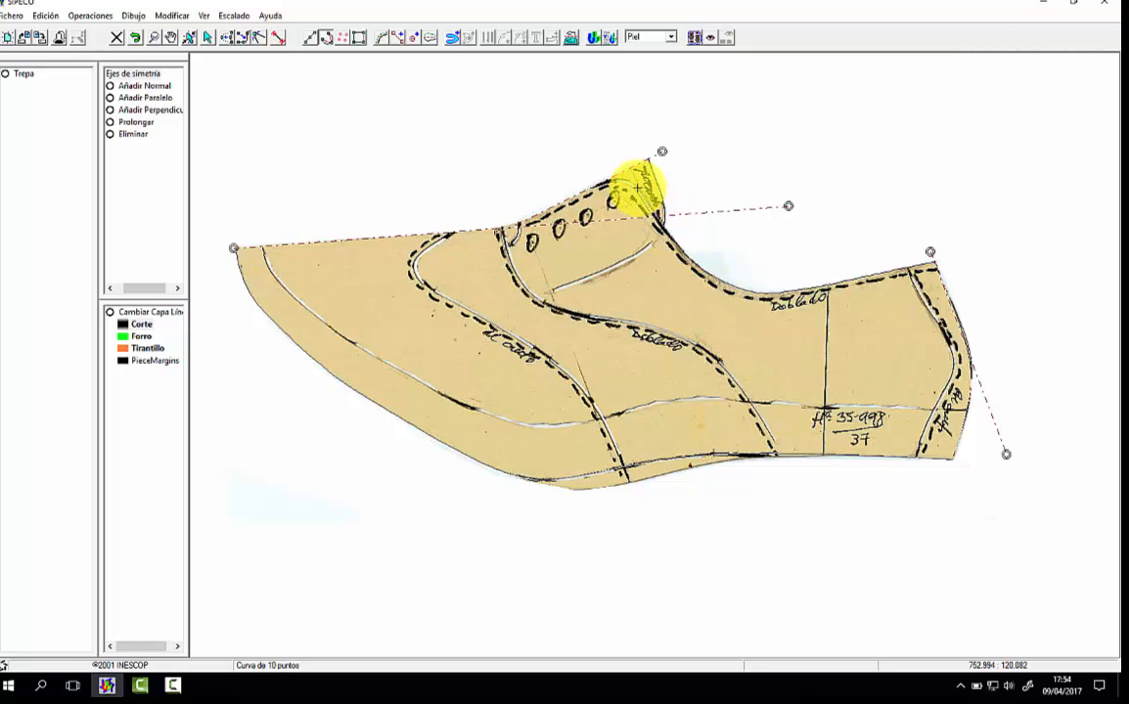
{"action": "left_click", "coordinate": [624, 180]}
{"action": "left_click", "coordinate": [611, 181]}
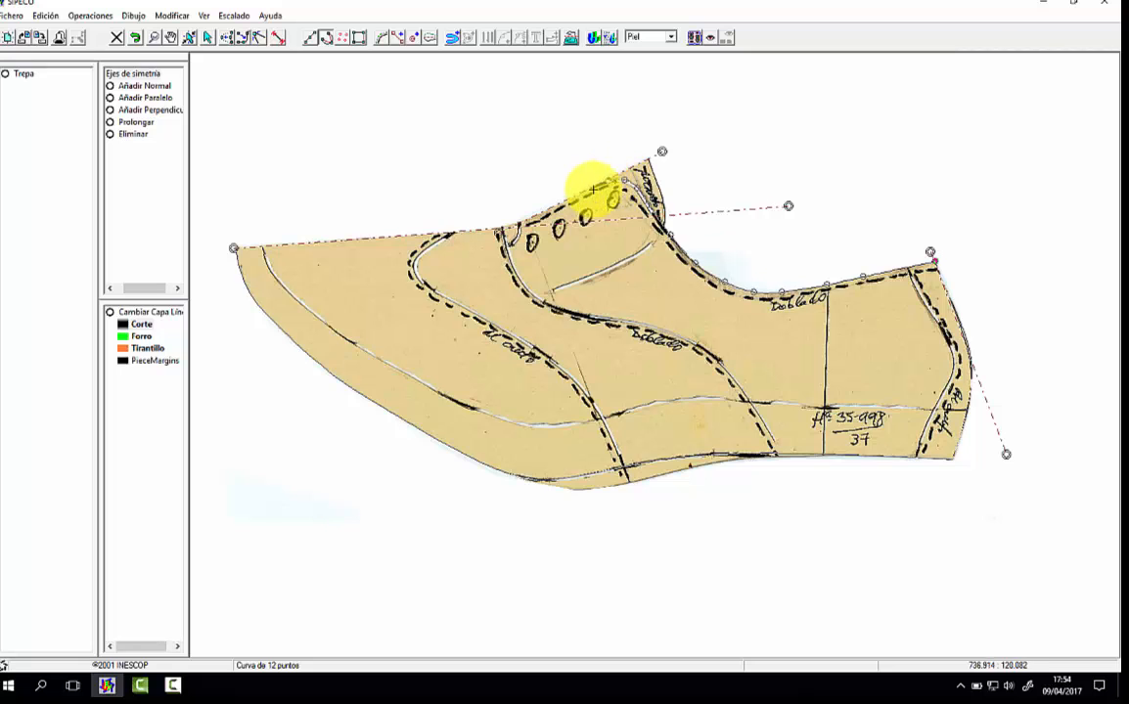
{"action": "left_click", "coordinate": [536, 215]}
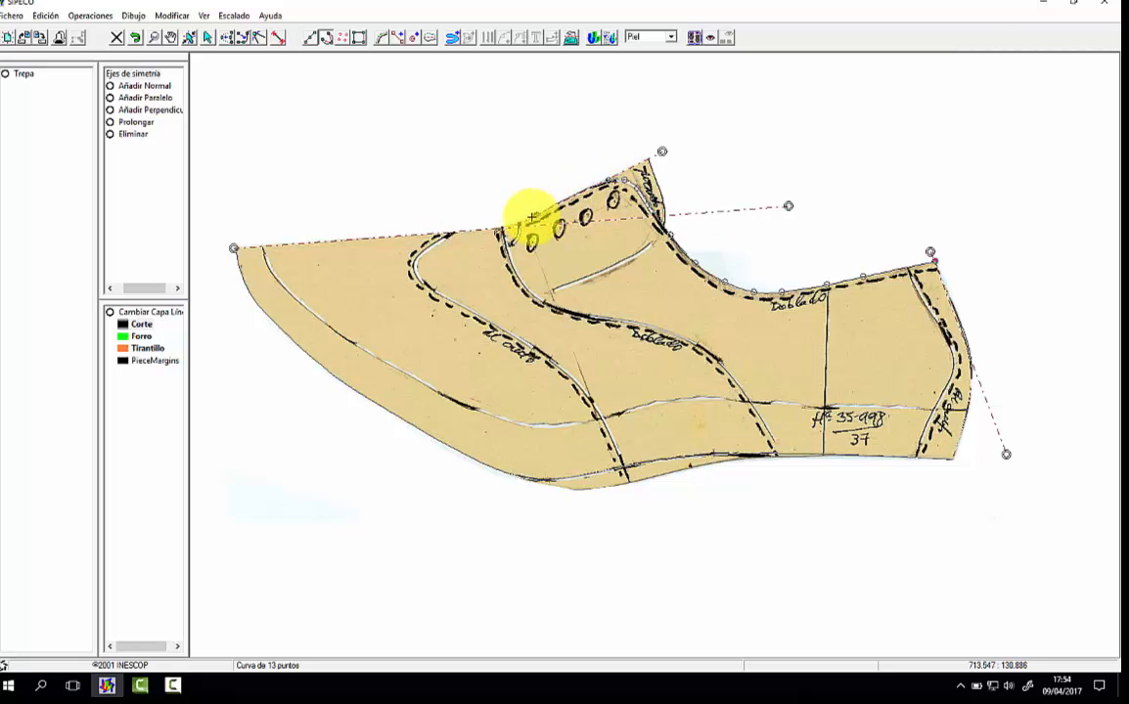
{"action": "left_click", "coordinate": [499, 233]}
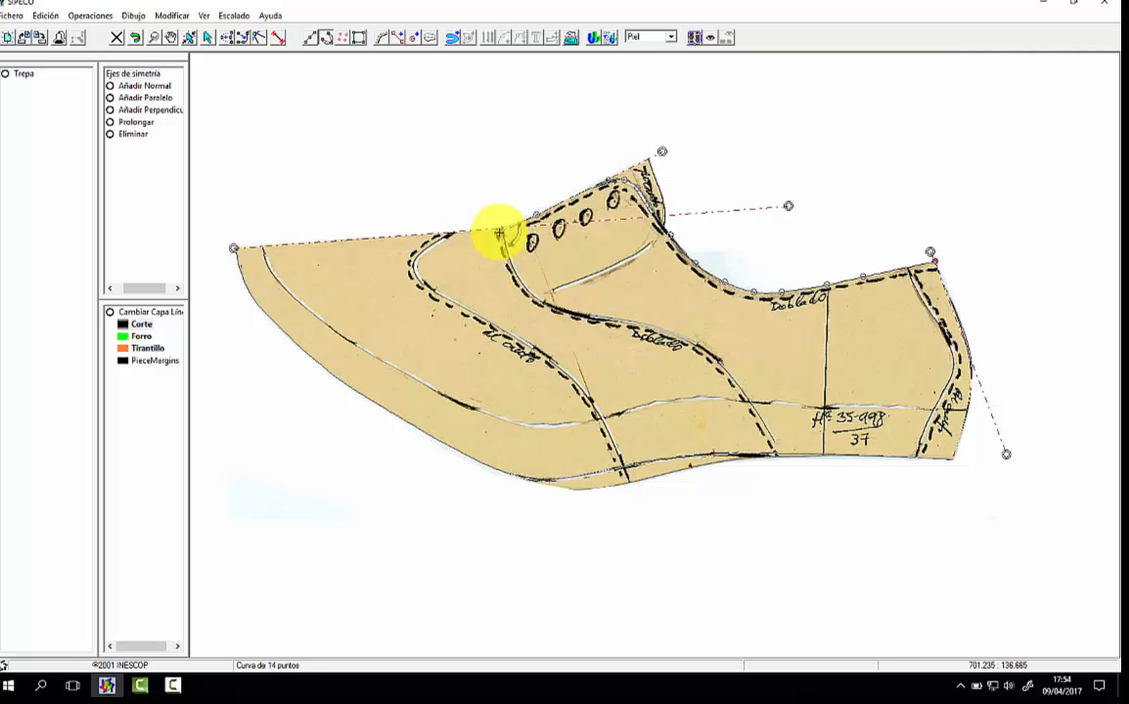
{"action": "right_click", "coordinate": [518, 209]}
Step: Trace the tongue as a curve from the instep peak down its back edge and along the line below the eyelets
{"action": "left_click", "coordinate": [648, 158]}
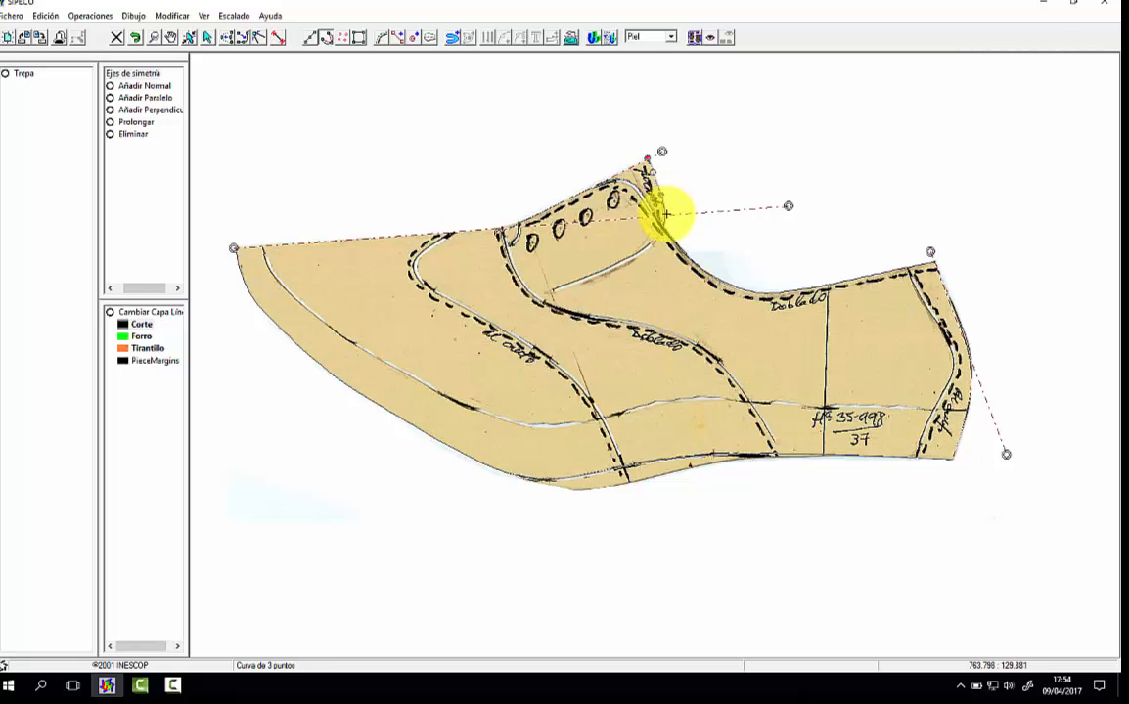
{"action": "left_click", "coordinate": [662, 219]}
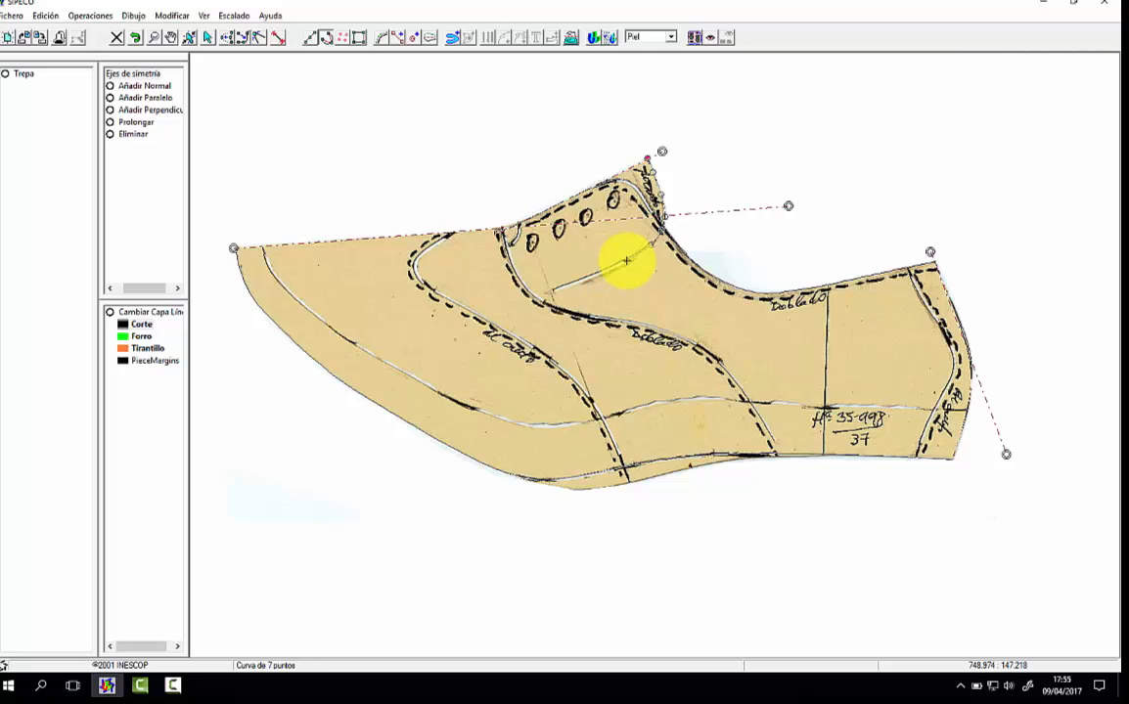
{"action": "left_click", "coordinate": [522, 300]}
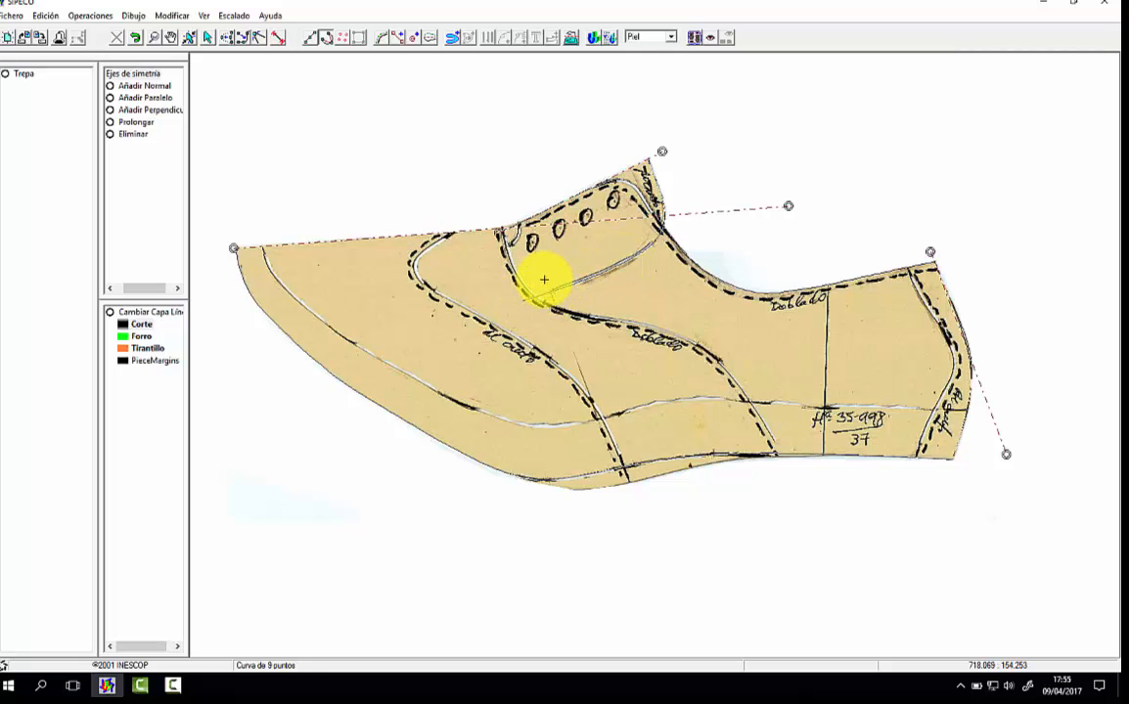
Step: Trace the vamp seam as a curve from the upper symmetry axis around its front bend and down to the bottom outline
{"action": "left_click", "coordinate": [452, 233]}
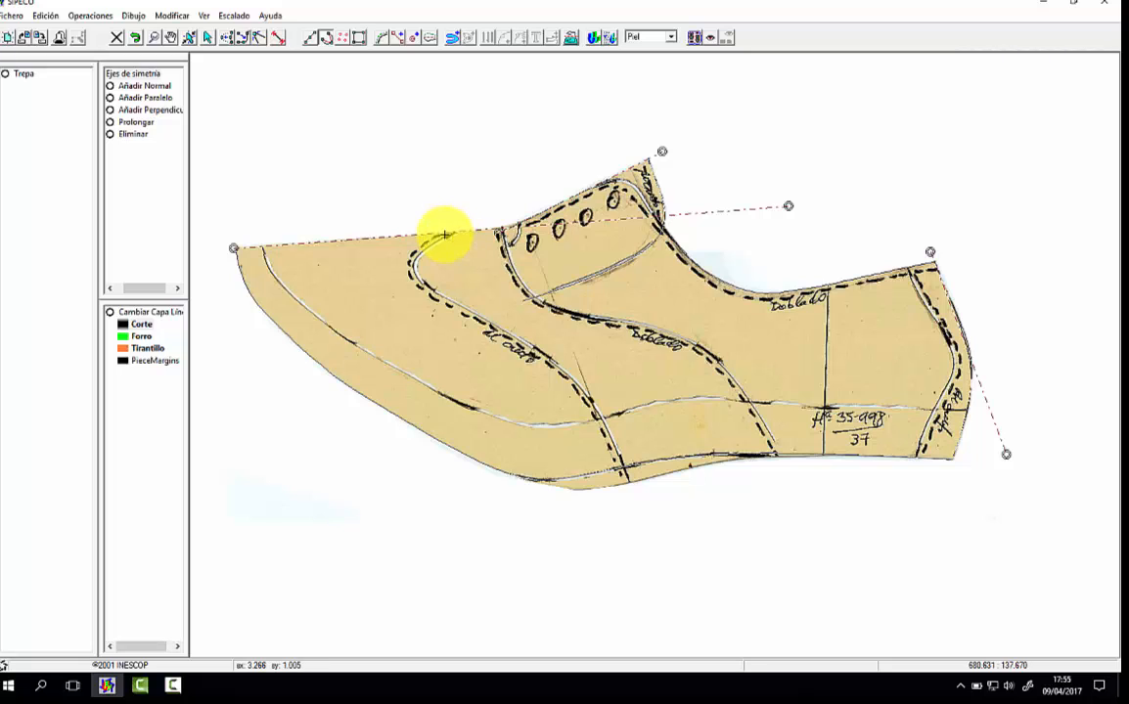
{"action": "left_click", "coordinate": [433, 241]}
{"action": "left_click", "coordinate": [414, 261]}
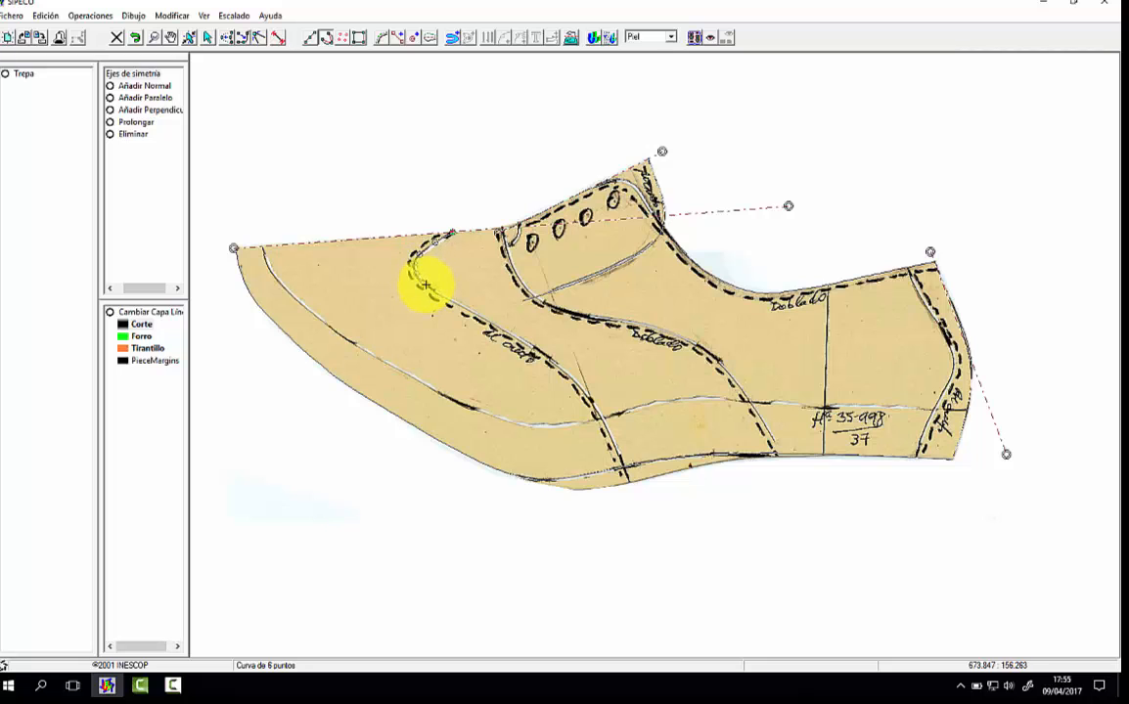
{"action": "left_click", "coordinate": [490, 324]}
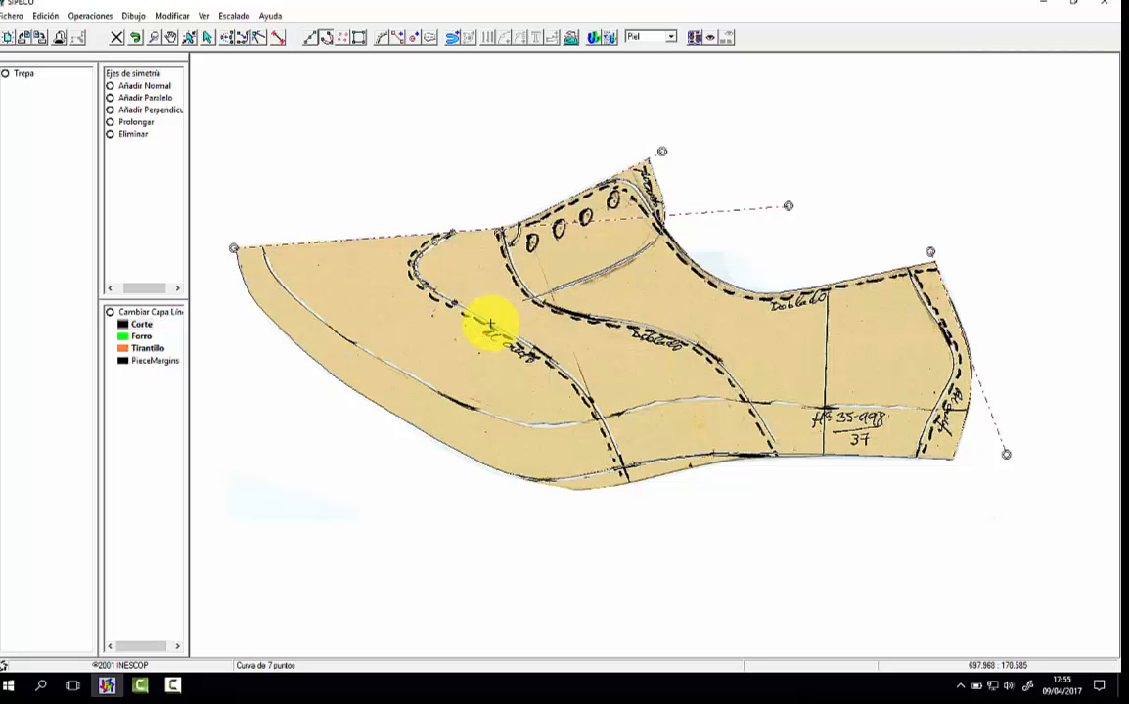
{"action": "left_click", "coordinate": [491, 320]}
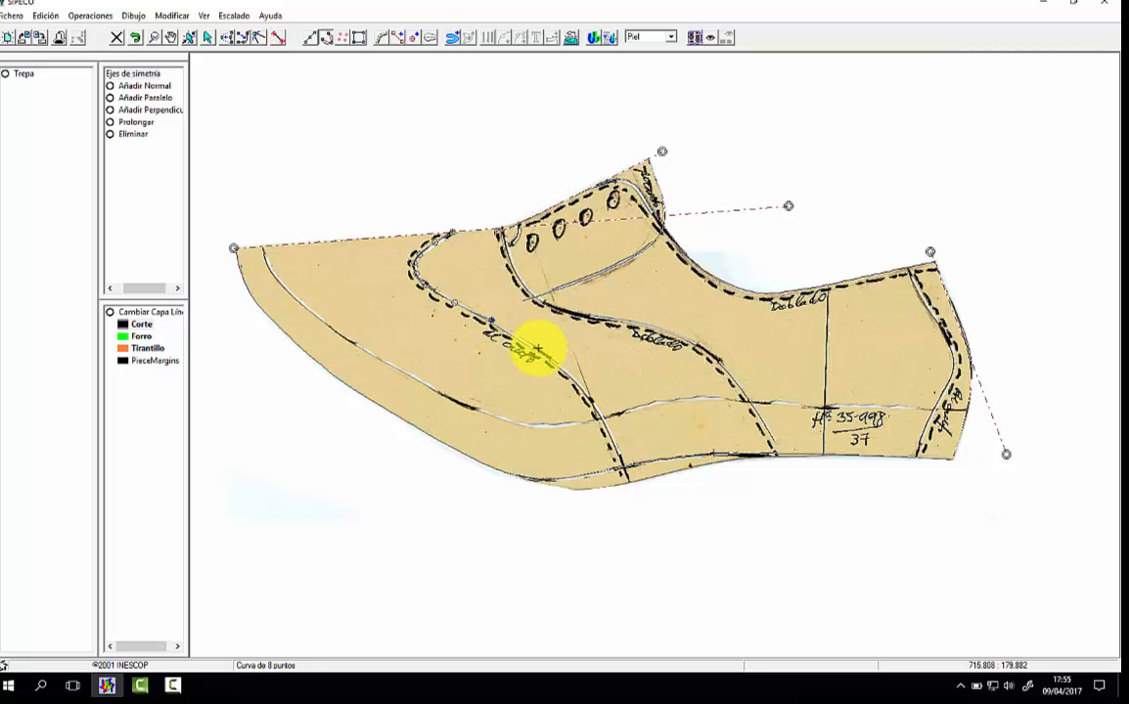
{"action": "left_click", "coordinate": [531, 345]}
{"action": "left_click", "coordinate": [587, 382]}
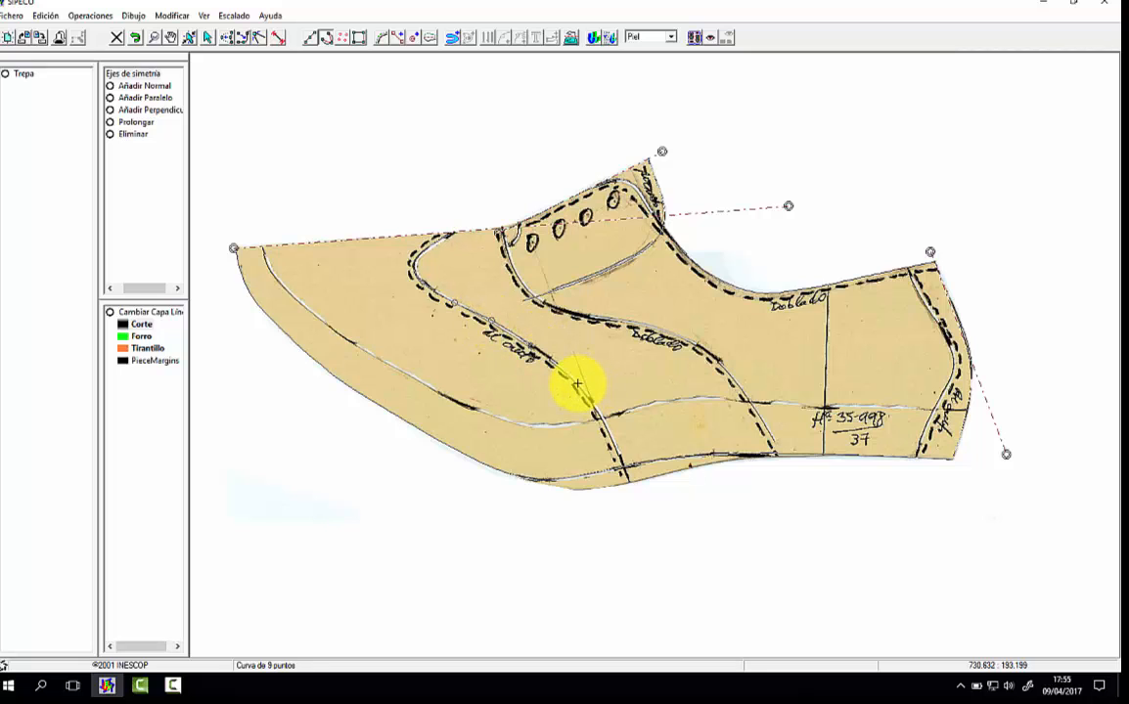
{"action": "left_click", "coordinate": [605, 427]}
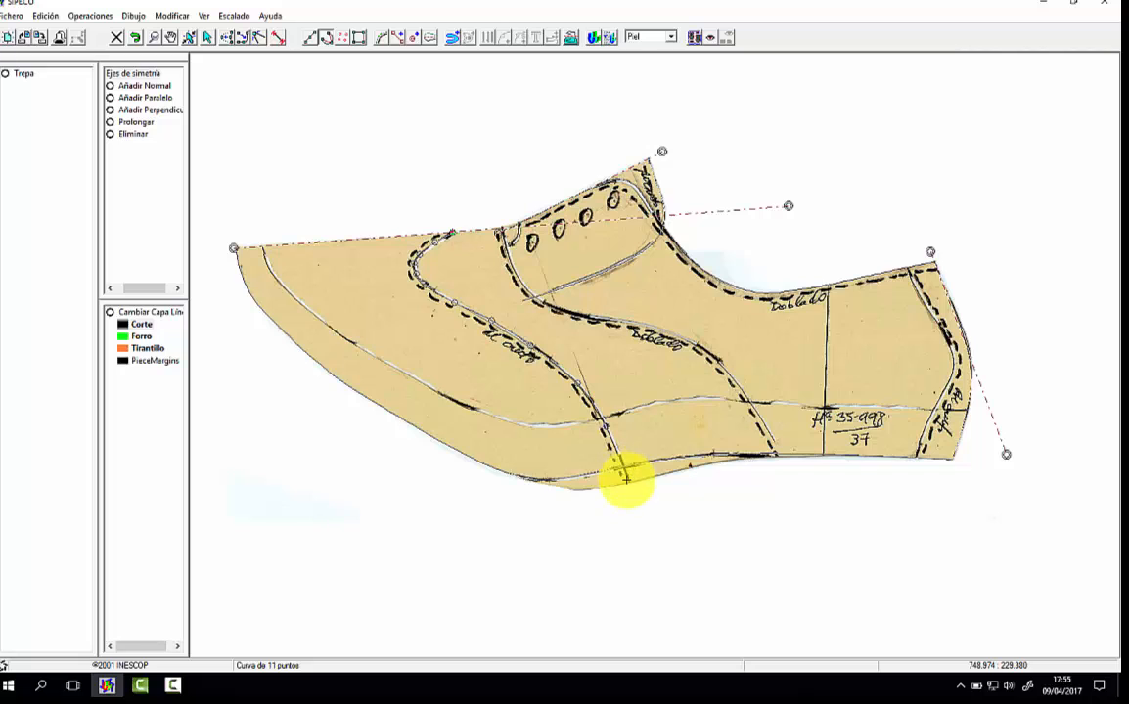
{"action": "left_click", "coordinate": [626, 479]}
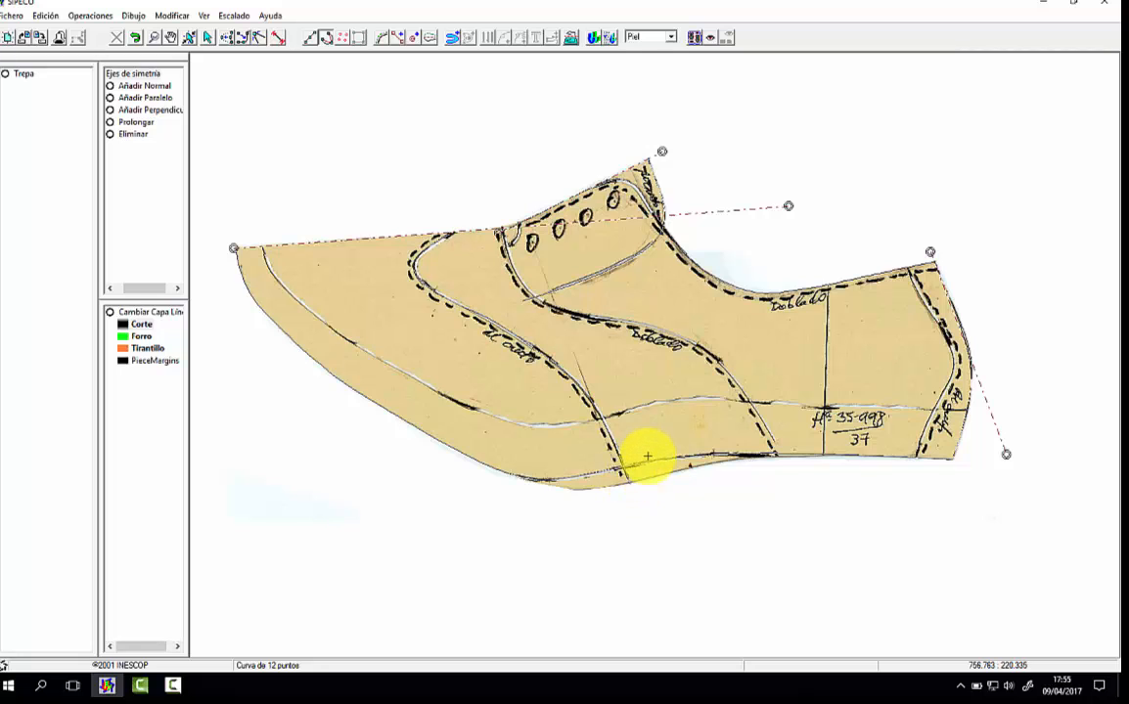
Step: Trace the "Doblado" seam as a curve from the throat point, below the eyelets, and down to the bottom outline
{"action": "left_click", "coordinate": [502, 228]}
{"action": "left_click", "coordinate": [508, 248]}
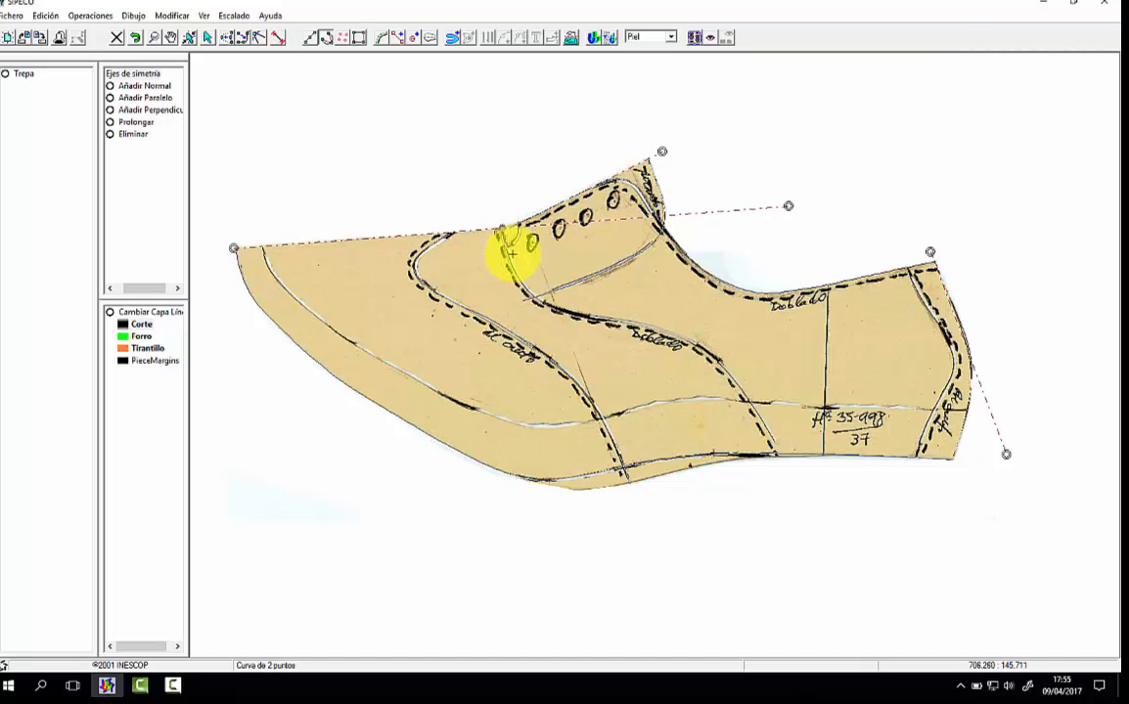
{"action": "left_click", "coordinate": [522, 277]}
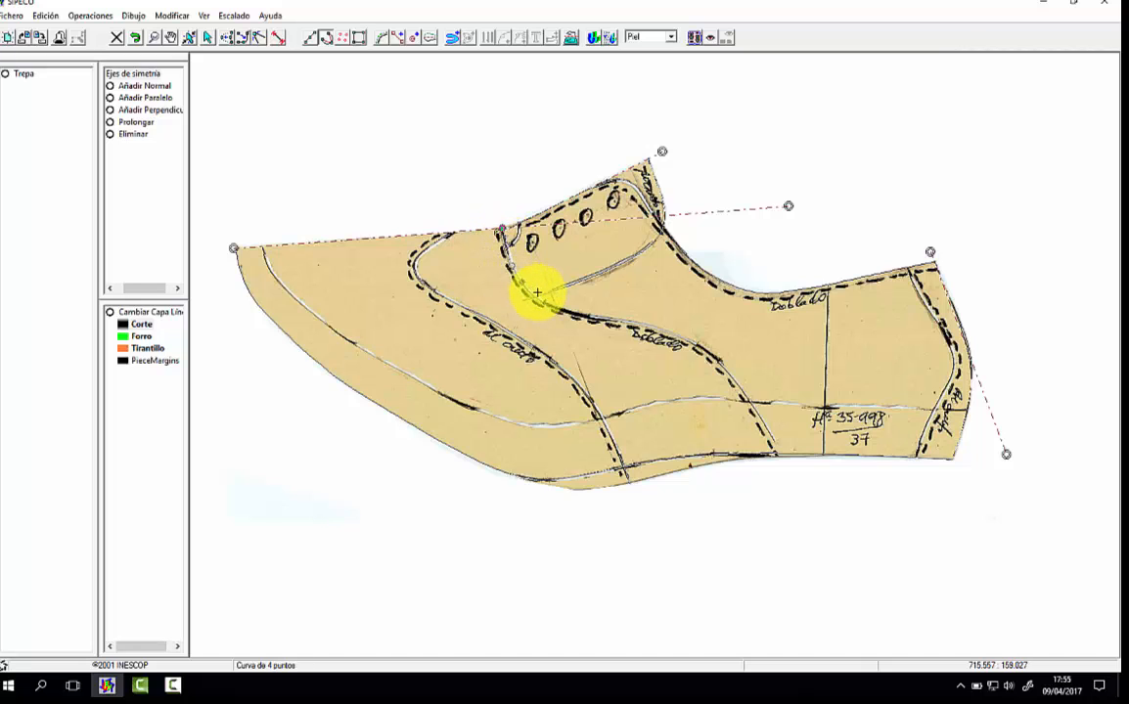
{"action": "left_click", "coordinate": [533, 295]}
{"action": "left_click", "coordinate": [557, 305]}
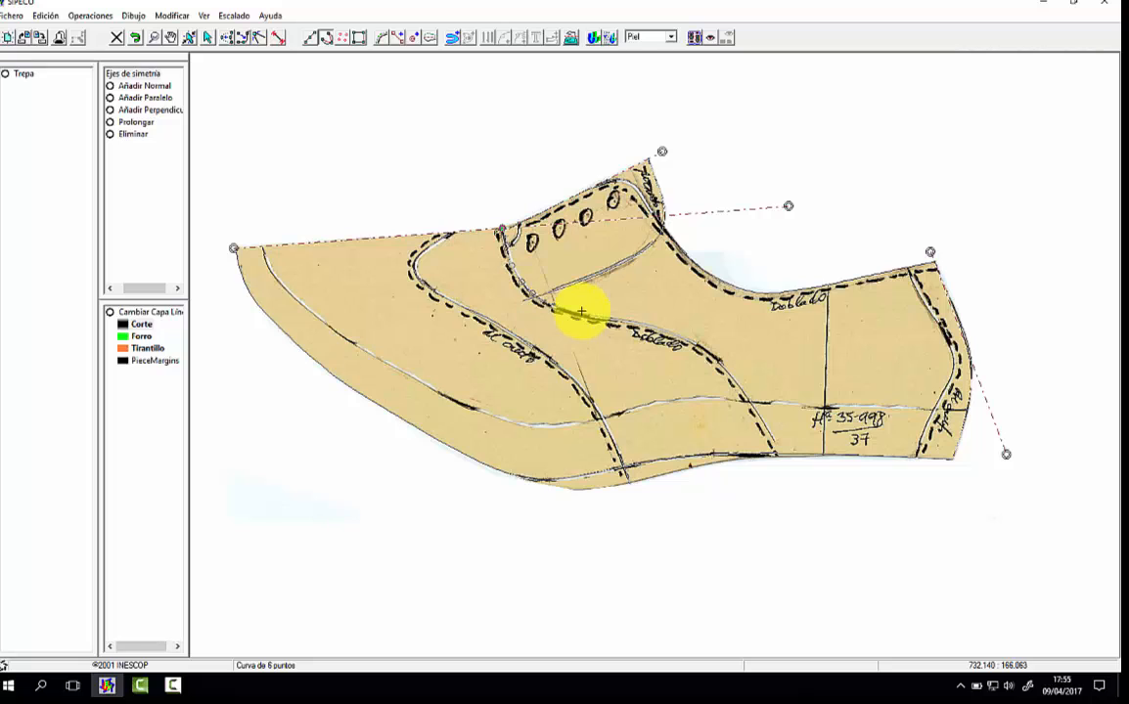
{"action": "left_click", "coordinate": [586, 315]}
{"action": "left_click", "coordinate": [613, 321]}
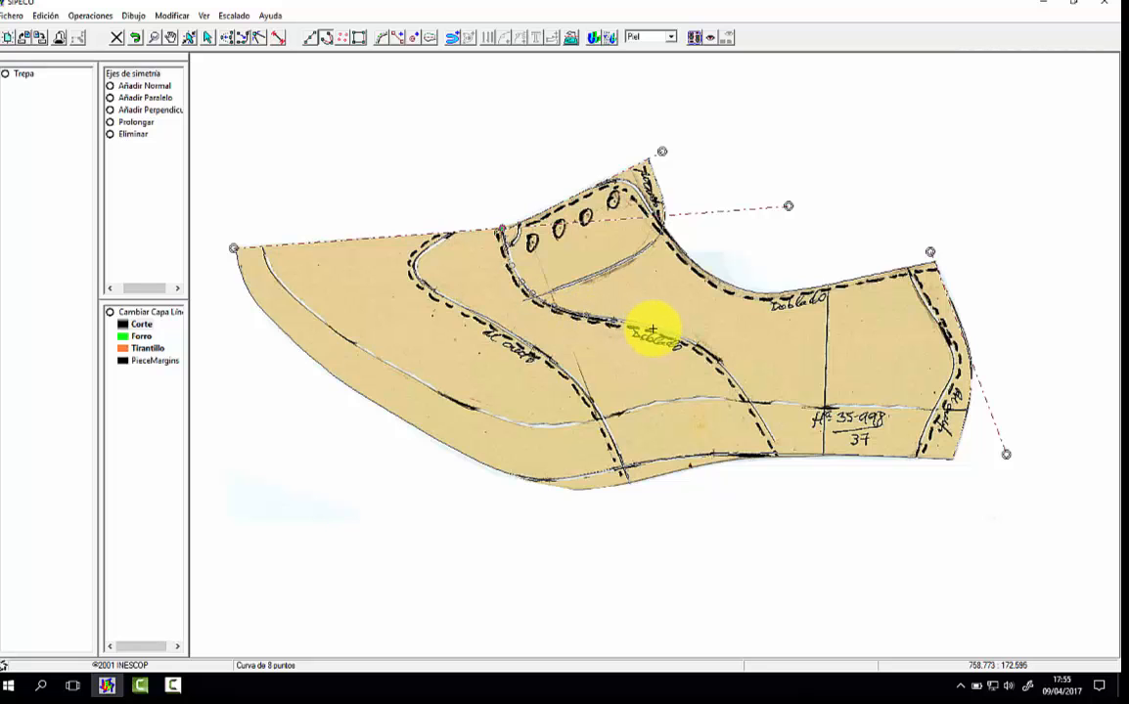
{"action": "left_click", "coordinate": [652, 327]}
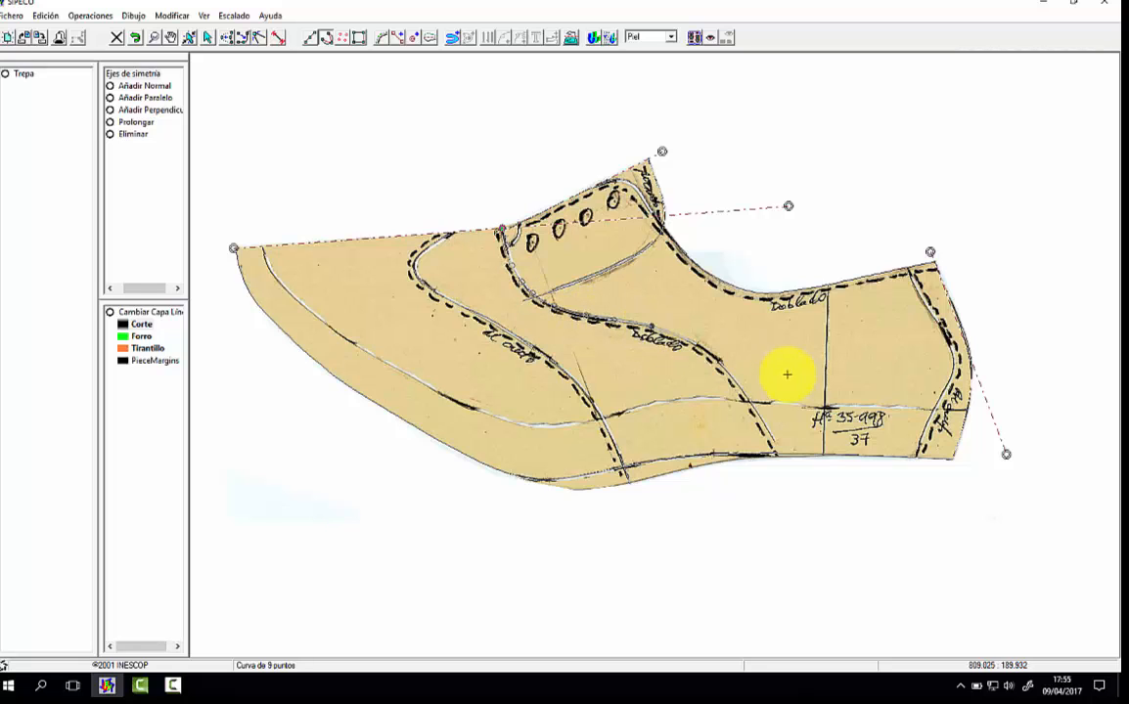
{"action": "left_click", "coordinate": [693, 343]}
{"action": "left_click", "coordinate": [721, 365]}
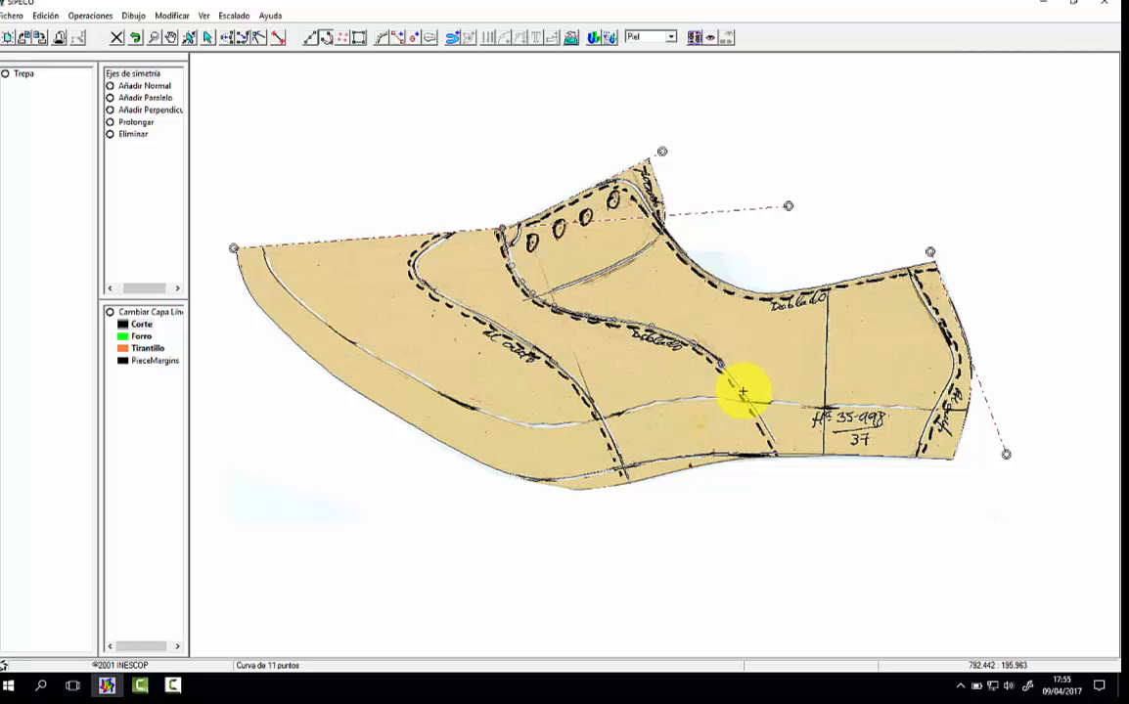
{"action": "left_click", "coordinate": [743, 393]}
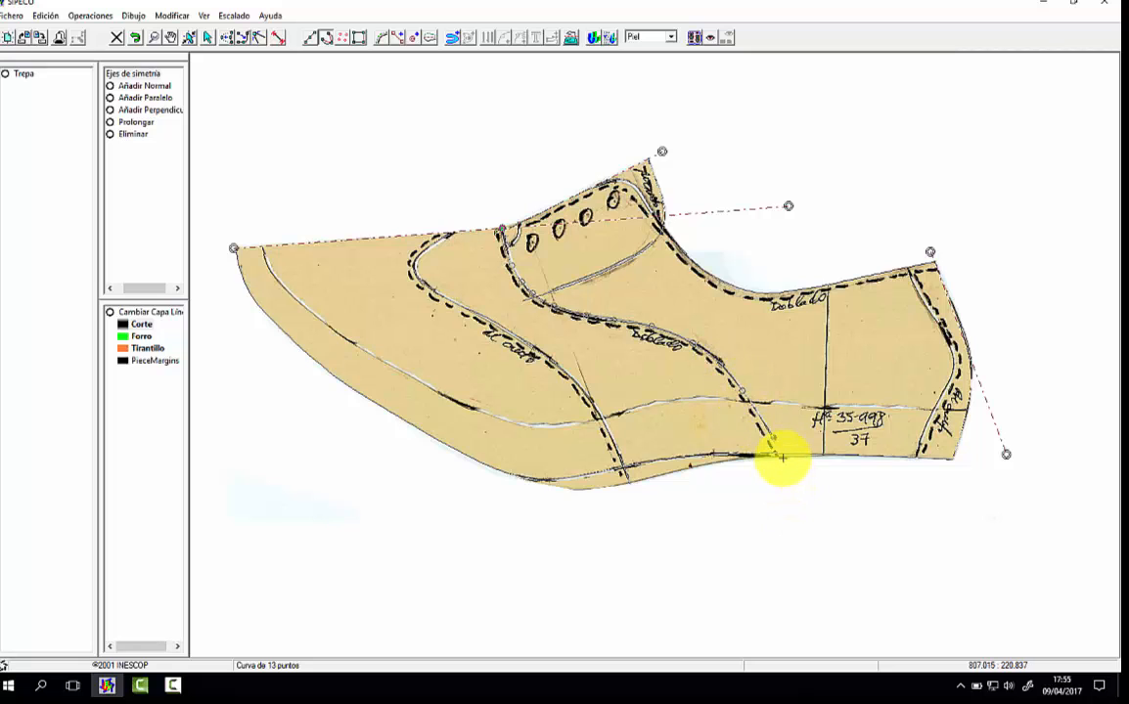
{"action": "left_click", "coordinate": [781, 458]}
{"action": "right_click", "coordinate": [778, 473]}
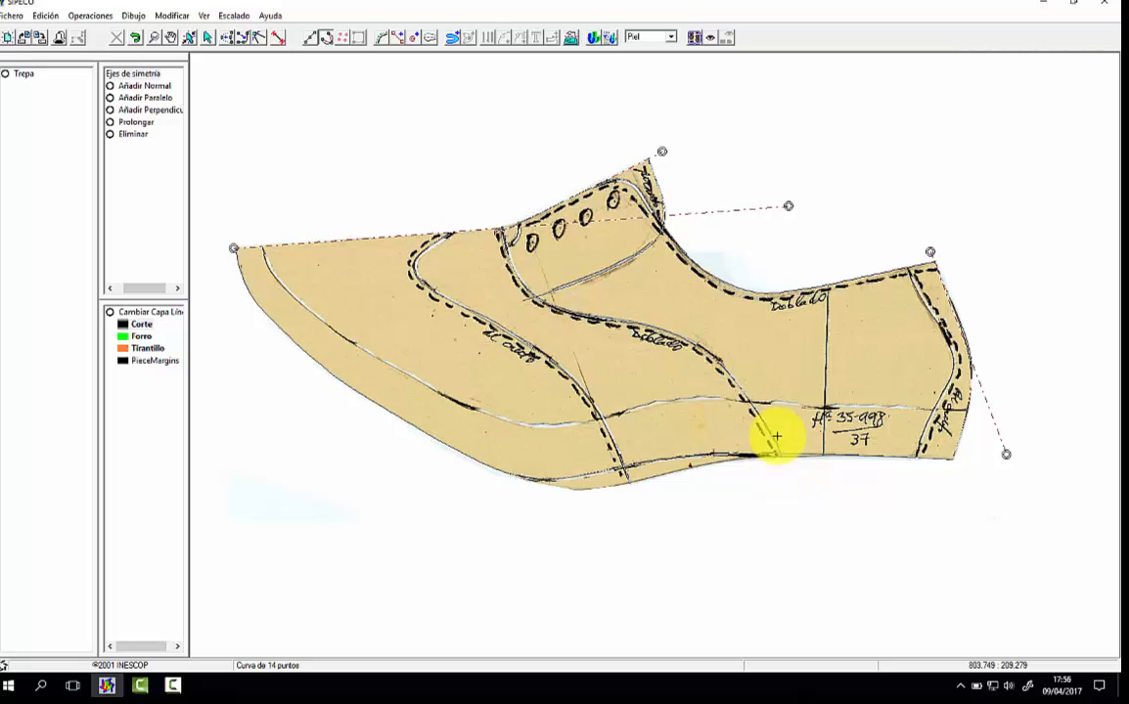
Step: Trace the small curved line at the throat in front of the first eyelet, and the vertical line from the topline to the bottom edge
{"action": "left_click", "coordinate": [518, 227]}
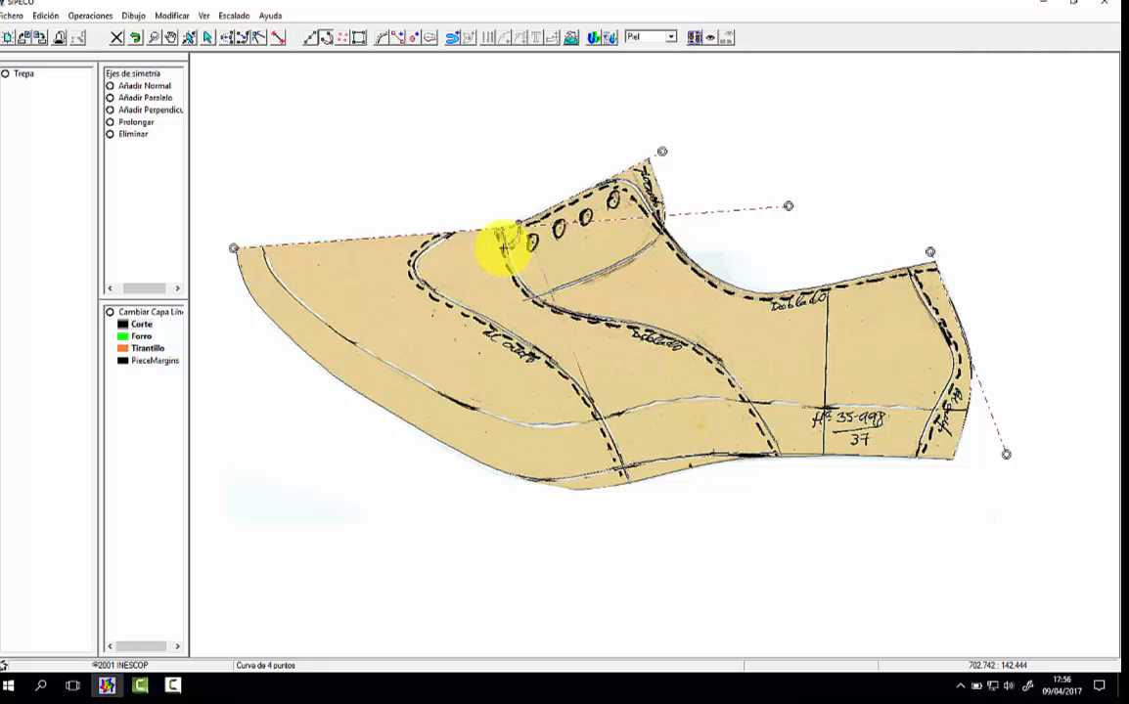
{"action": "left_click", "coordinate": [500, 251]}
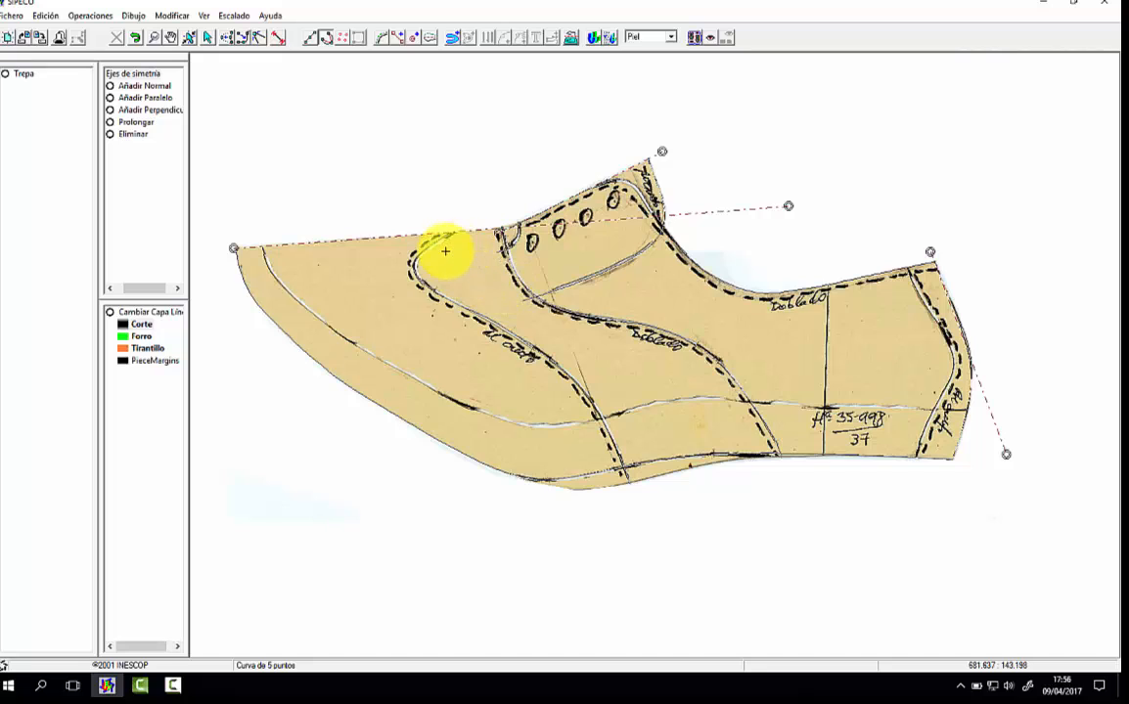
{"action": "left_click", "coordinate": [826, 281]}
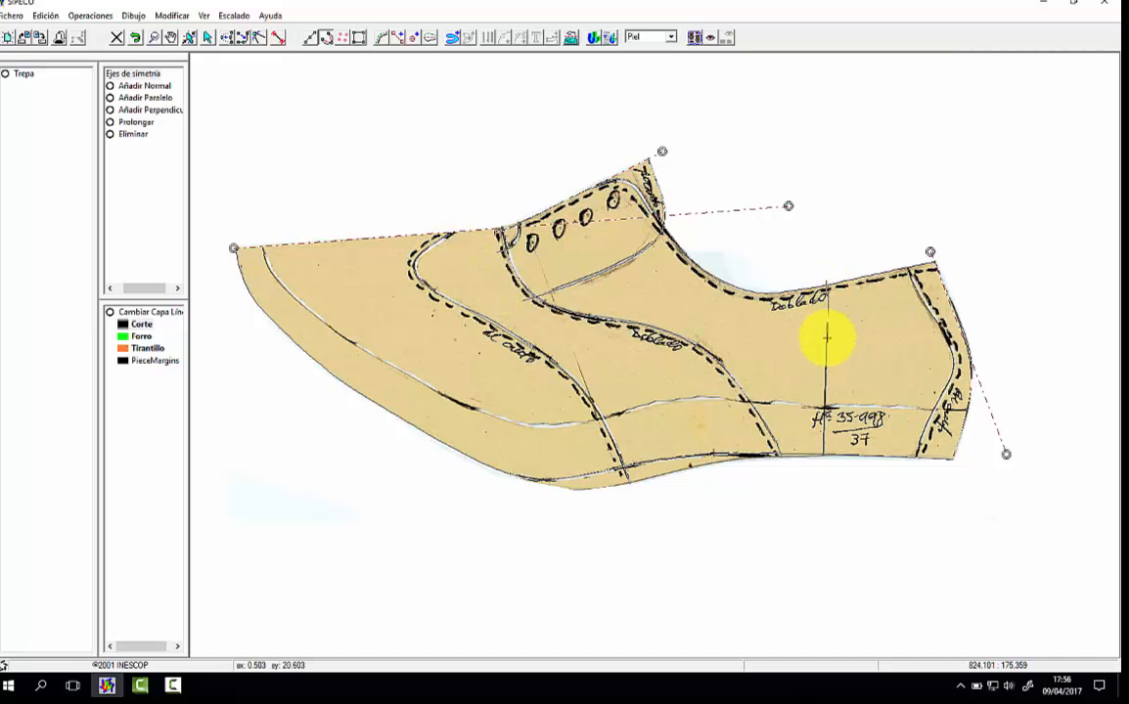
{"action": "left_click", "coordinate": [822, 459]}
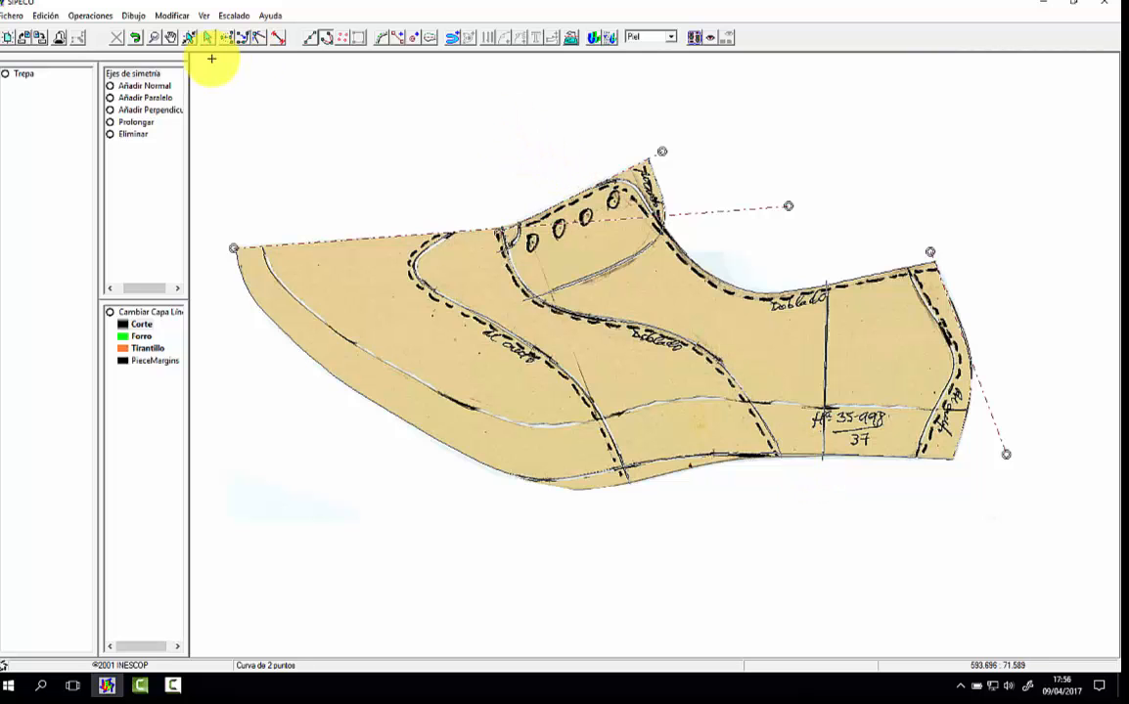
Step: Adjust the bottom outline's nodes around the toe, moving the end node towards the axis tip and fitting the others to the scanned edge
{"action": "left_click", "coordinate": [155, 37]}
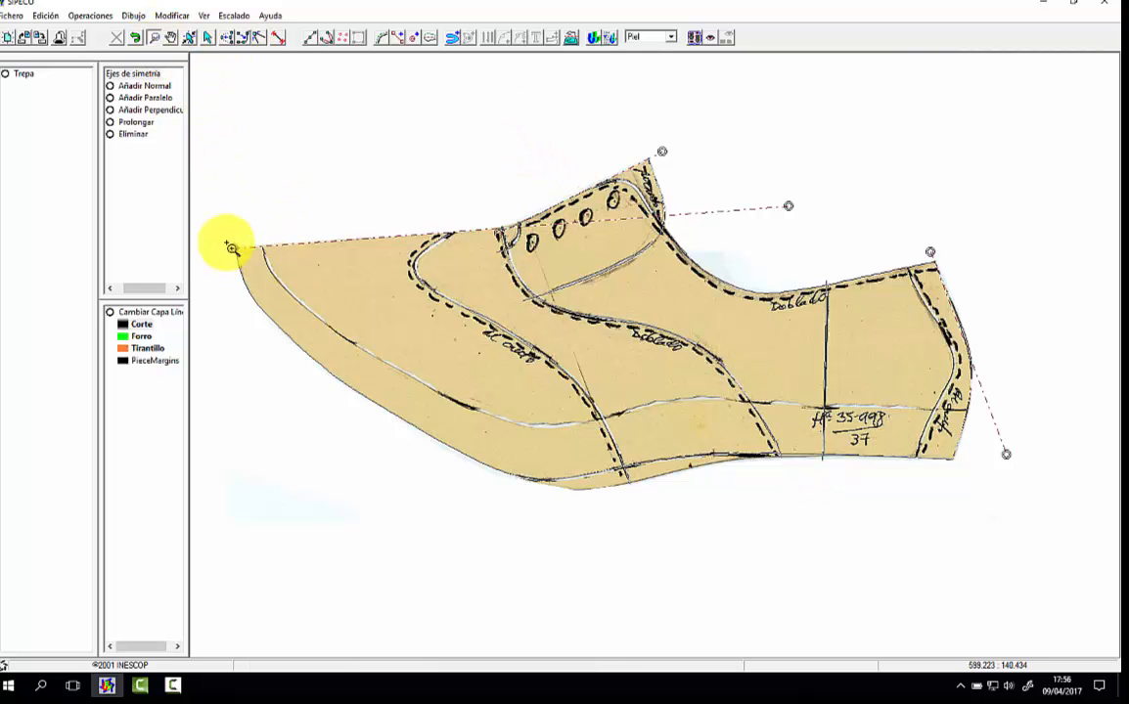
{"action": "left_click_drag", "start_coordinate": [233, 248], "coordinate": [411, 409]}
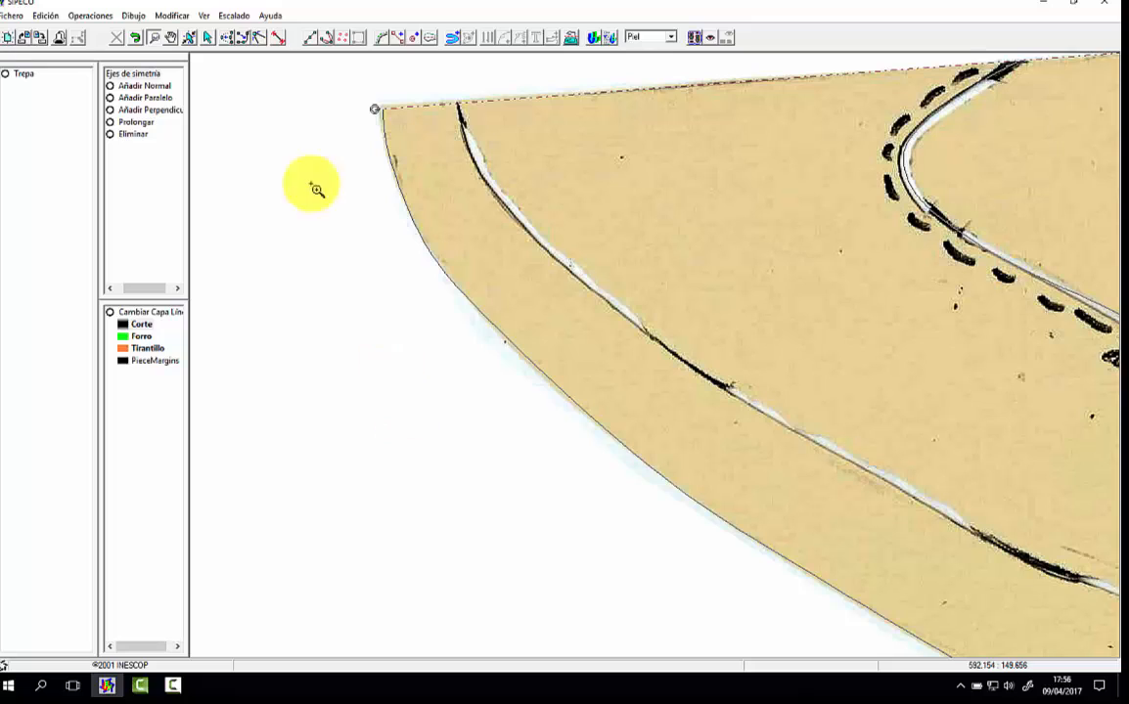
{"action": "left_click", "coordinate": [226, 37]}
{"action": "left_click", "coordinate": [441, 264]}
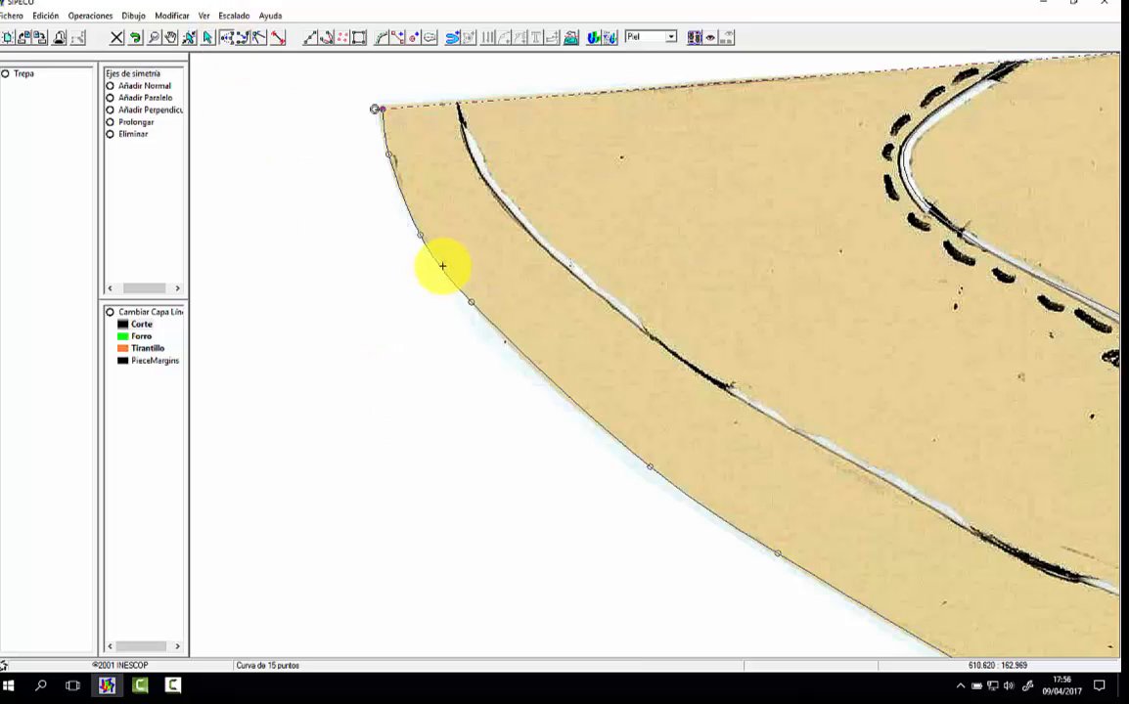
{"action": "left_click", "coordinate": [388, 155]}
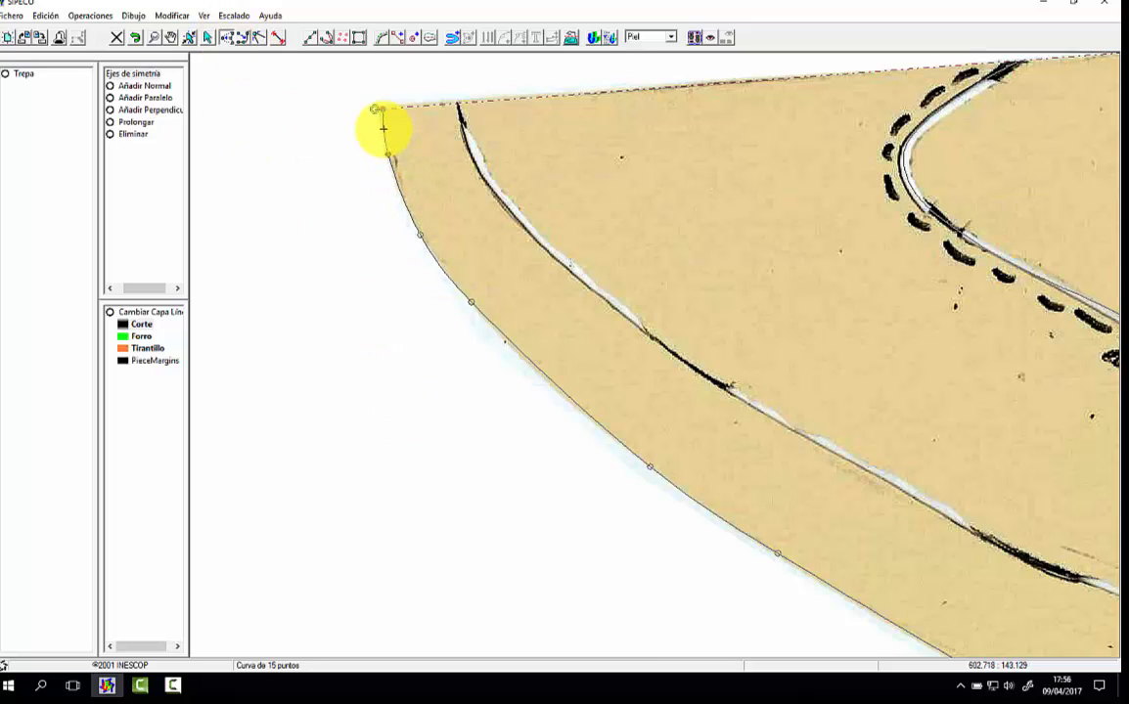
{"action": "left_click_drag", "start_coordinate": [382, 107], "coordinate": [380, 109]}
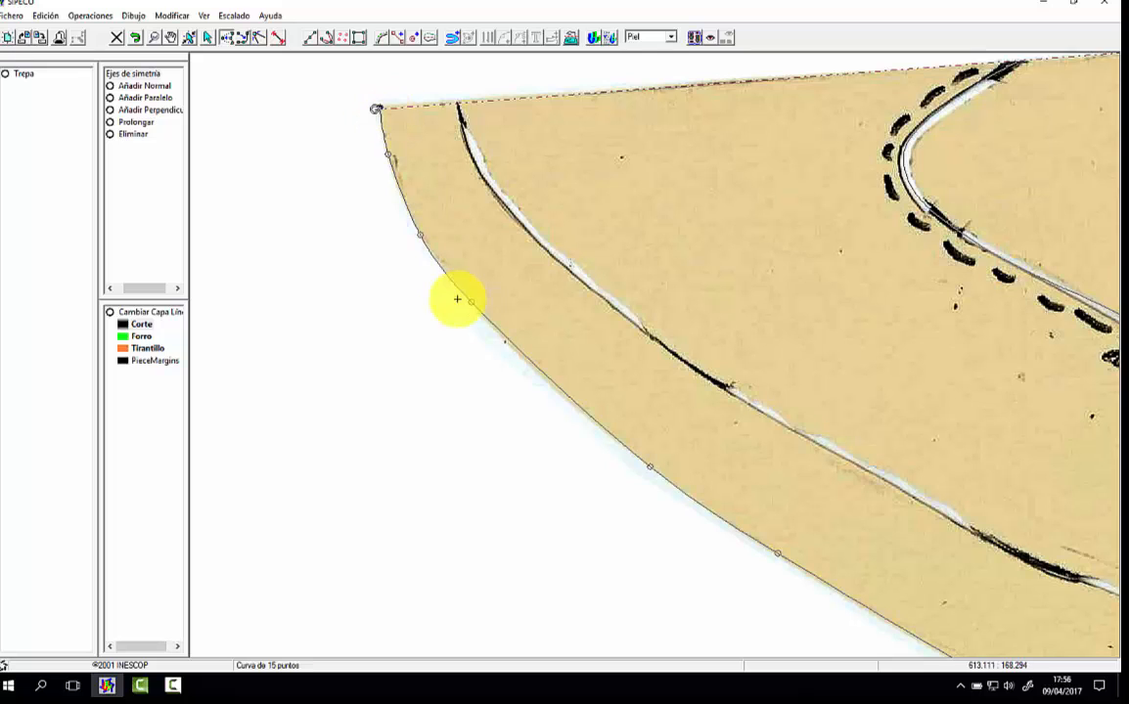
{"action": "left_click_drag", "start_coordinate": [476, 308], "coordinate": [492, 326]}
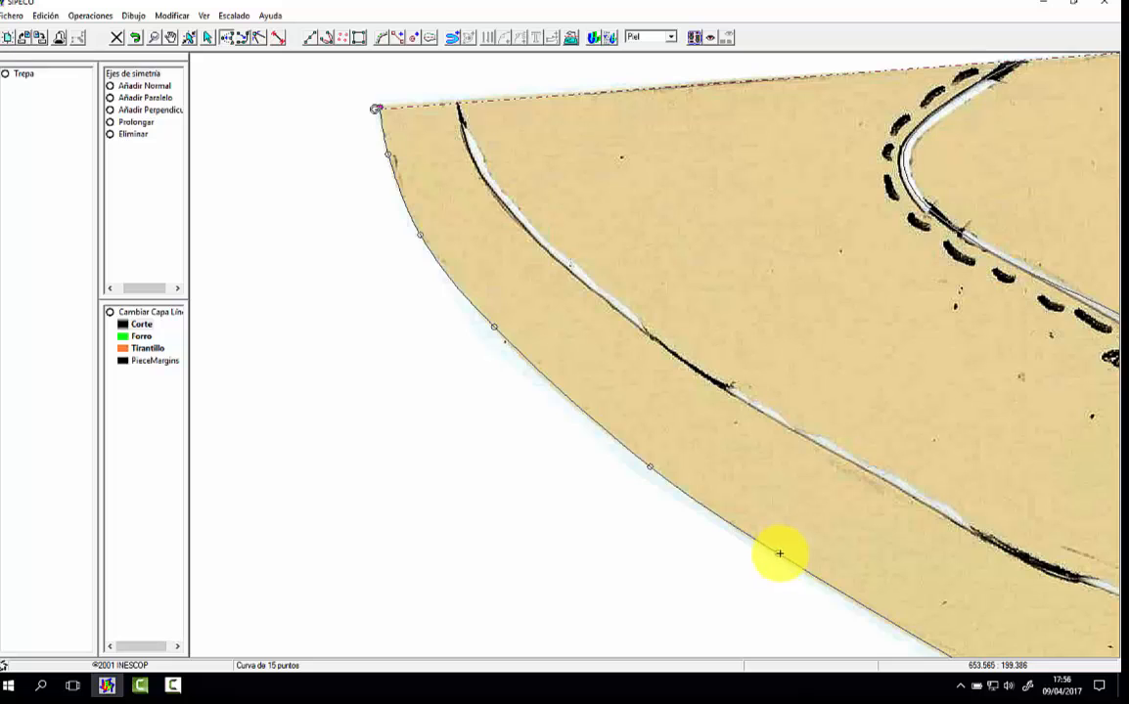
{"action": "left_click_drag", "start_coordinate": [779, 553], "coordinate": [780, 555]}
{"action": "left_click_drag", "start_coordinate": [650, 464], "coordinate": [648, 463]}
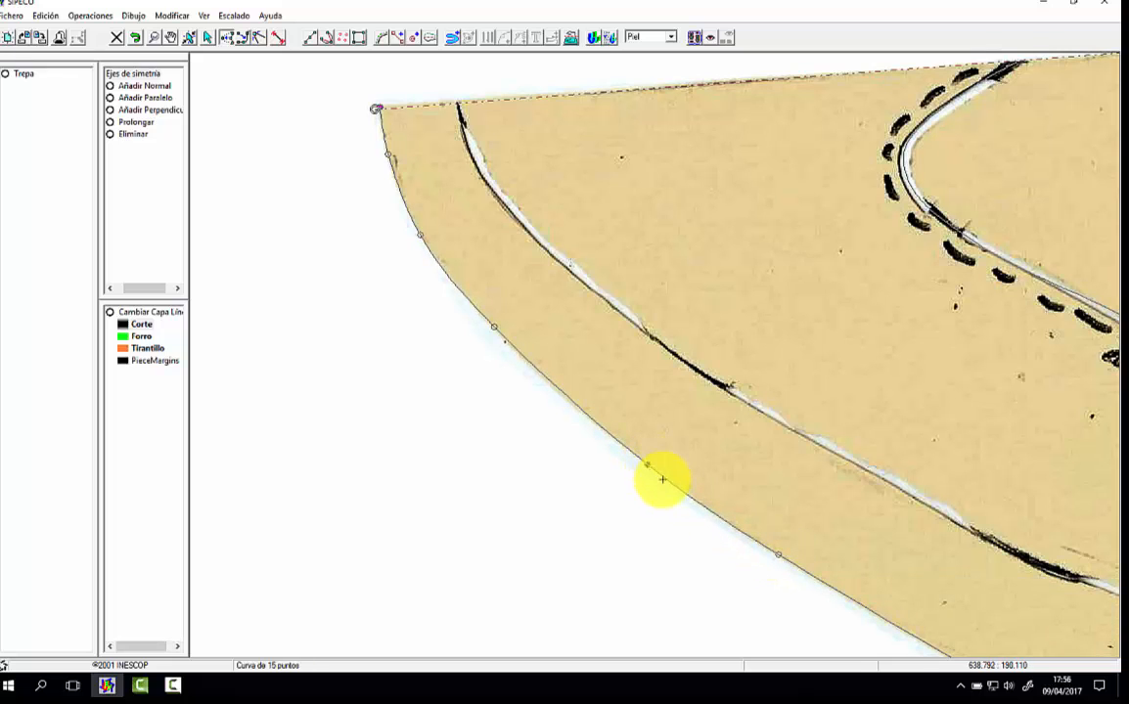
Step: Adjust the bottom outline's nodes around the "Doblado" seam and the vertical line so the curve follows the scanned lower edge
{"action": "key", "text": "Left"}
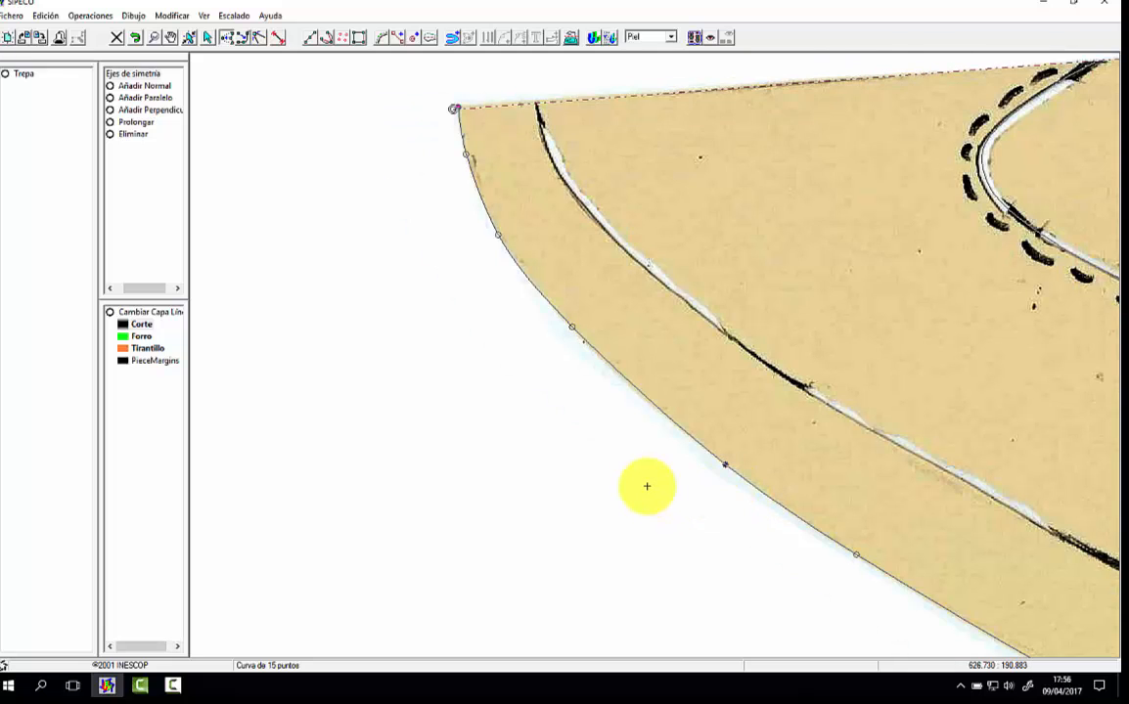
{"action": "key", "text": "Right"}
{"action": "key", "text": "Right"}
{"action": "key", "text": "Right"}
{"action": "key", "text": "Down"}
{"action": "key", "text": "Down"}
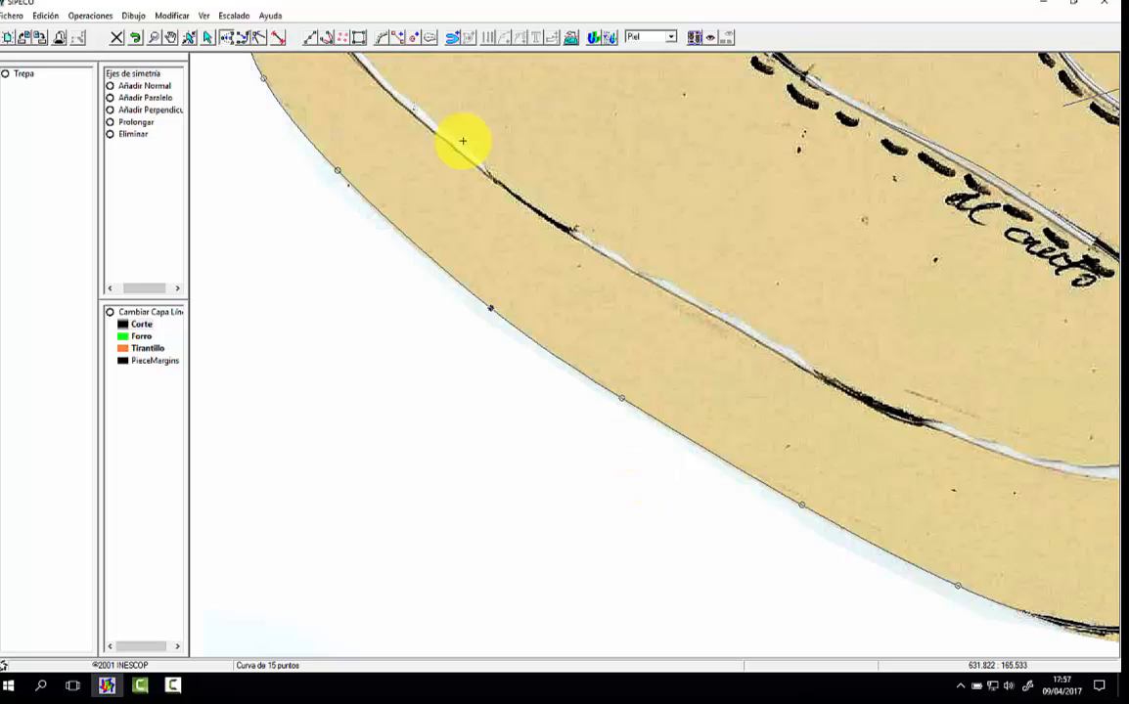
{"action": "left_click", "coordinate": [171, 37]}
{"action": "left_click_drag", "start_coordinate": [945, 408], "coordinate": [579, 341]}
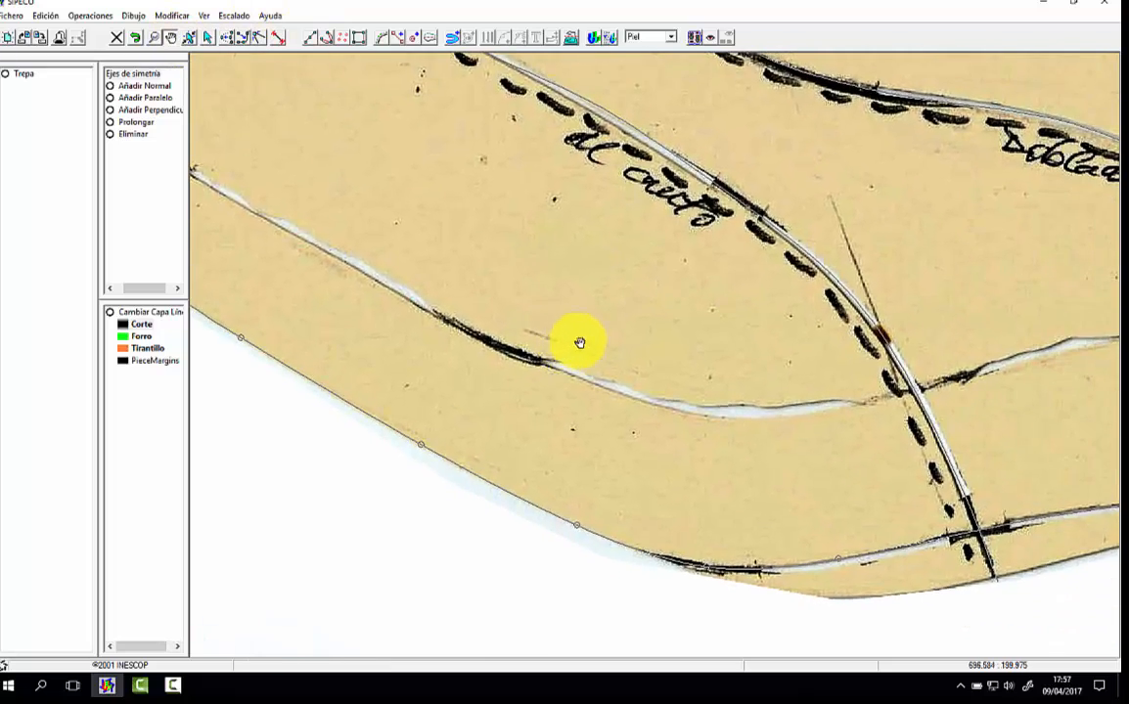
{"action": "mouse_move", "coordinate": [940, 459]}
{"action": "left_mouse_down"}
{"action": "mouse_move", "coordinate": [687, 486]}
{"action": "mouse_move", "coordinate": [601, 473]}
{"action": "left_mouse_up"}
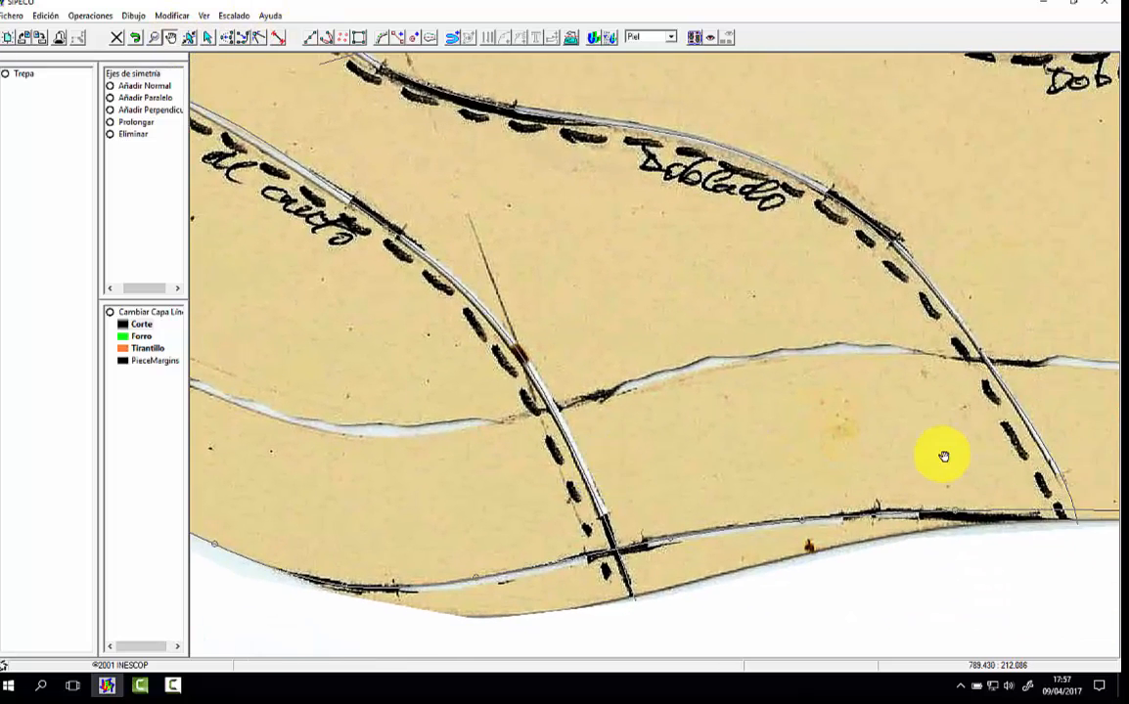
{"action": "left_click_drag", "start_coordinate": [945, 456], "coordinate": [617, 424]}
{"action": "left_click", "coordinate": [225, 39]}
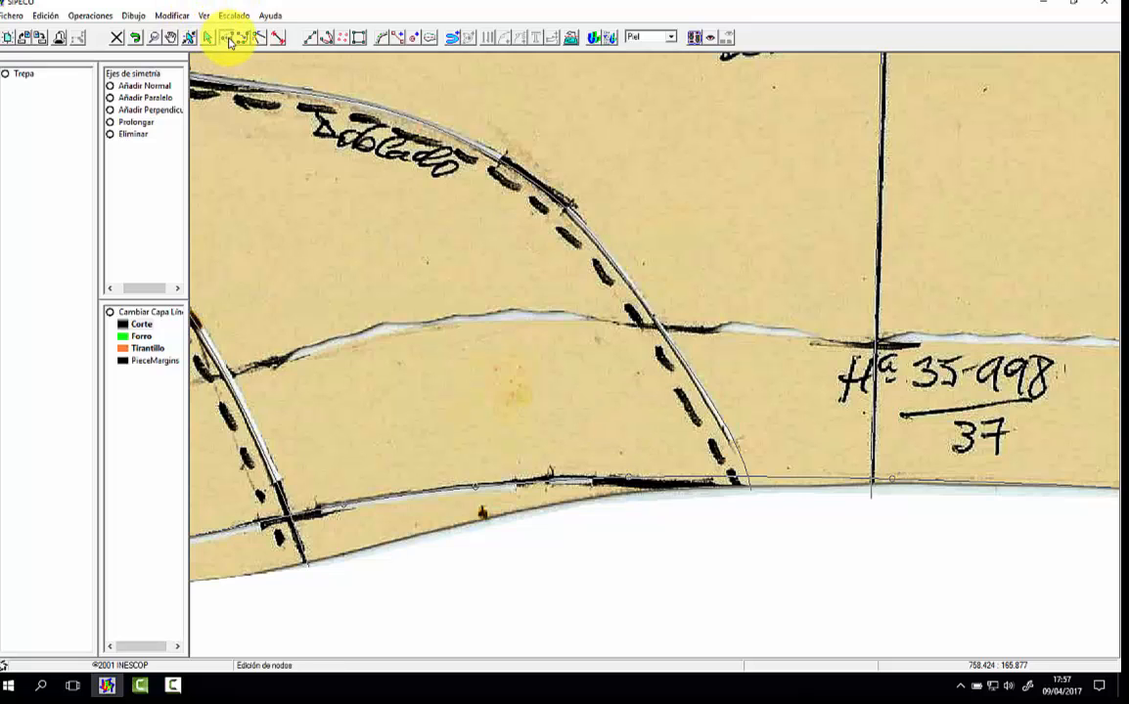
{"action": "left_click", "coordinate": [631, 481]}
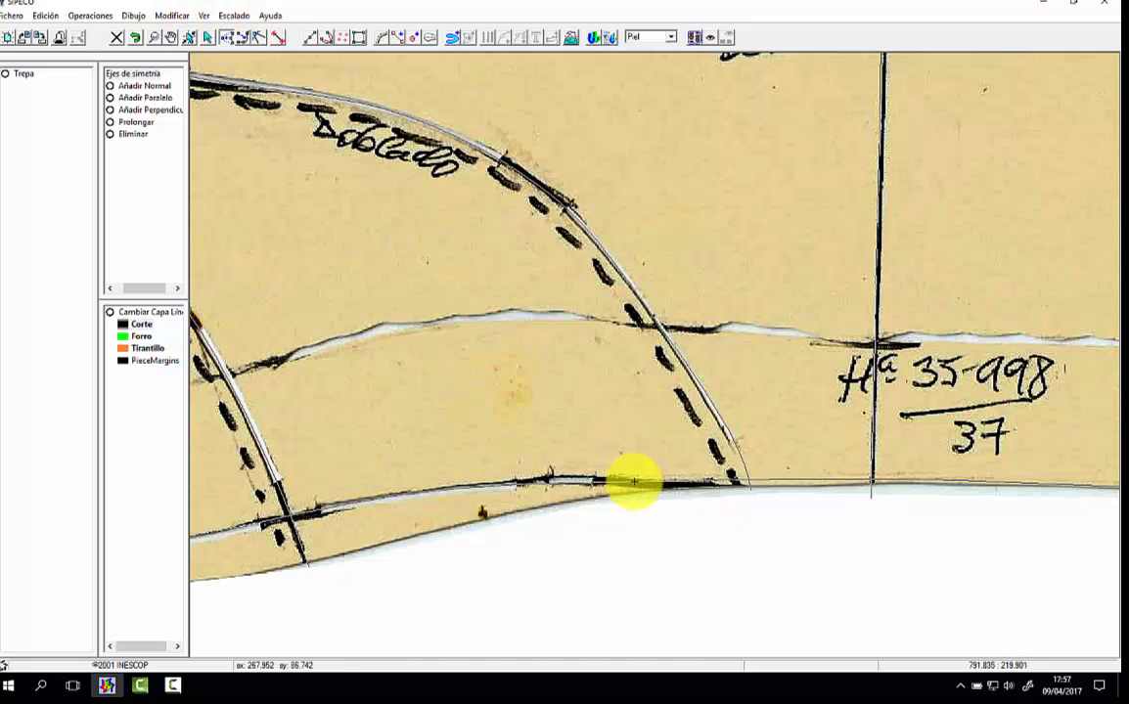
{"action": "left_click_drag", "start_coordinate": [893, 479], "coordinate": [892, 483]}
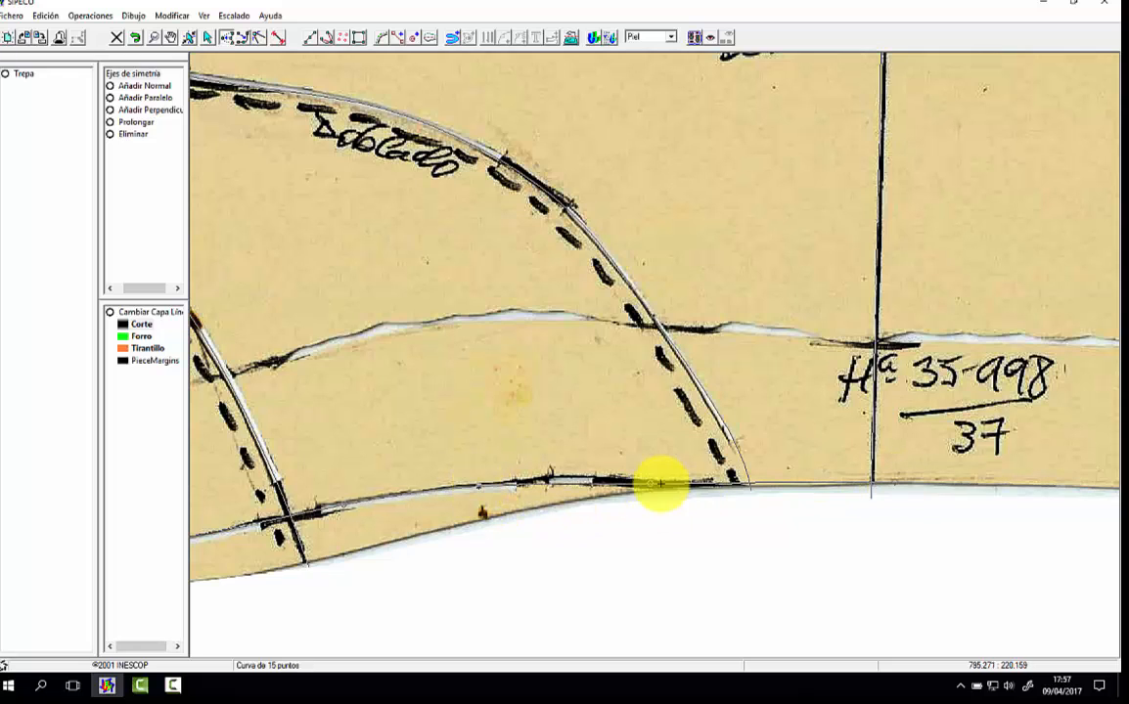
{"action": "left_click_drag", "start_coordinate": [652, 482], "coordinate": [703, 483]}
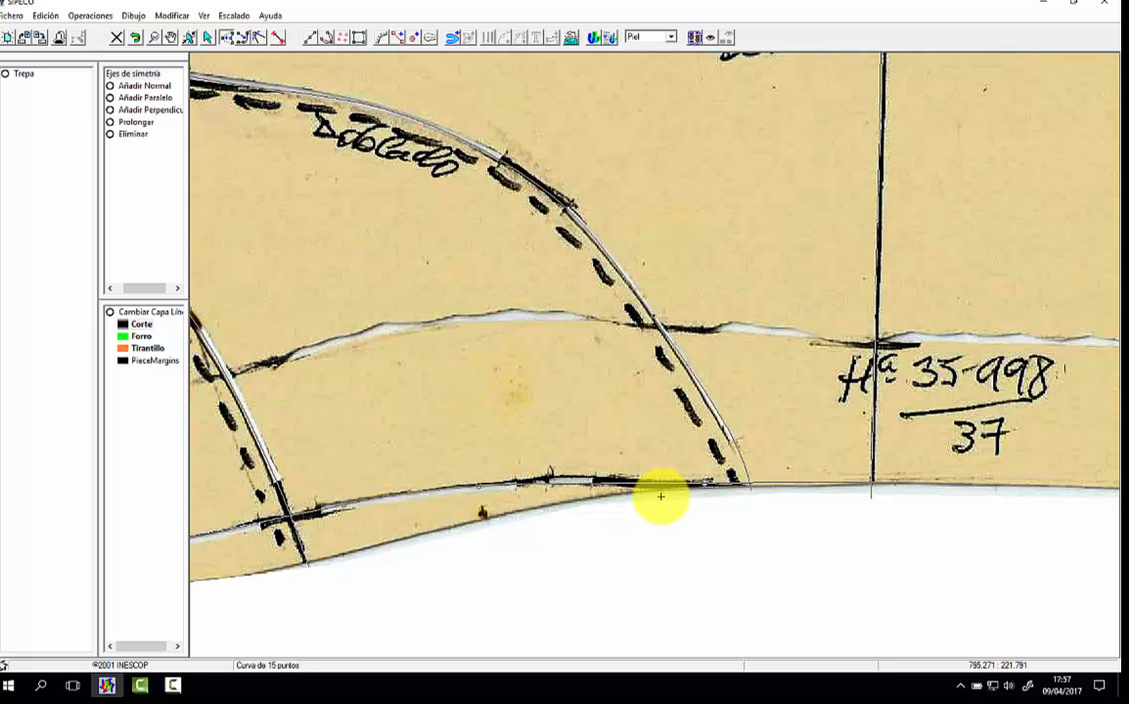
{"action": "left_click", "coordinate": [171, 37]}
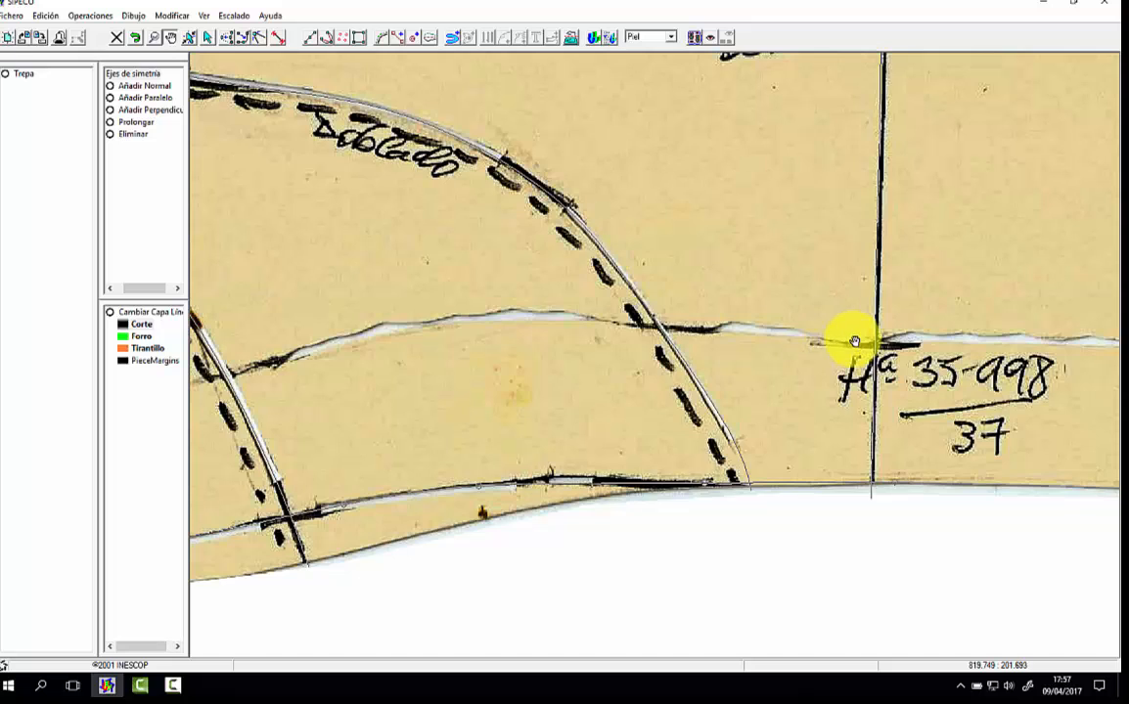
Step: Move the heel curve's middle nodes inward so the curve follows the scanned back edge of the upper
{"action": "left_click_drag", "start_coordinate": [857, 335], "coordinate": [484, 390]}
{"action": "left_click_drag", "start_coordinate": [745, 340], "coordinate": [694, 416]}
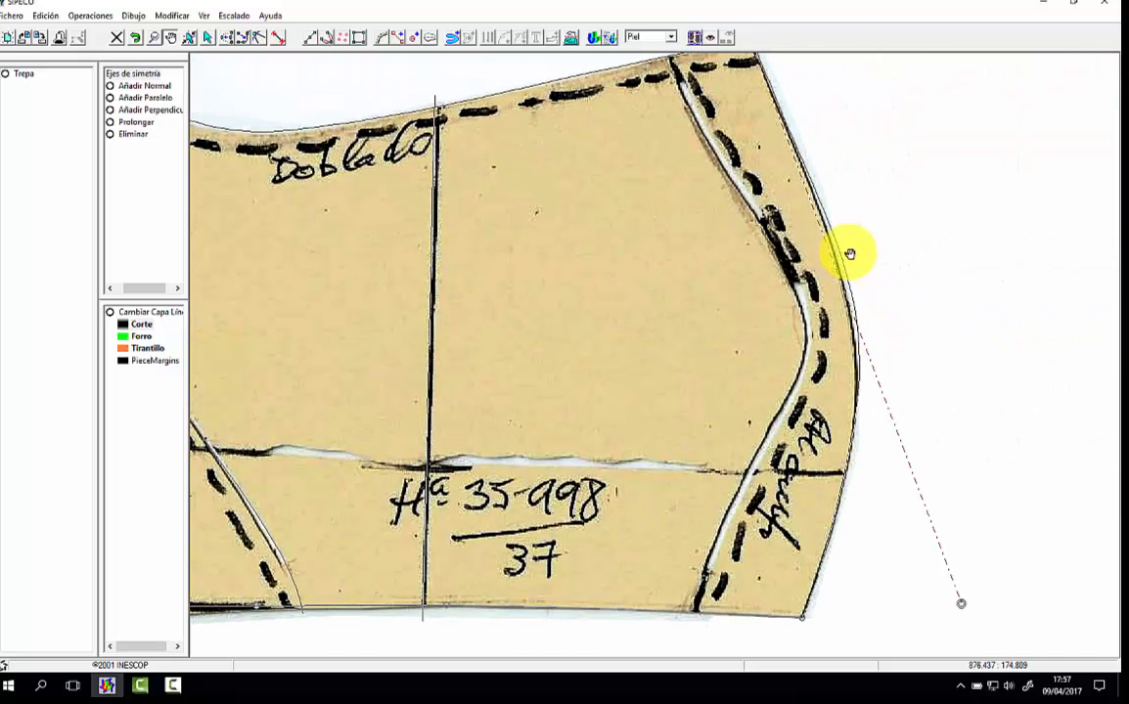
{"action": "left_click_drag", "start_coordinate": [731, 239], "coordinate": [734, 254]}
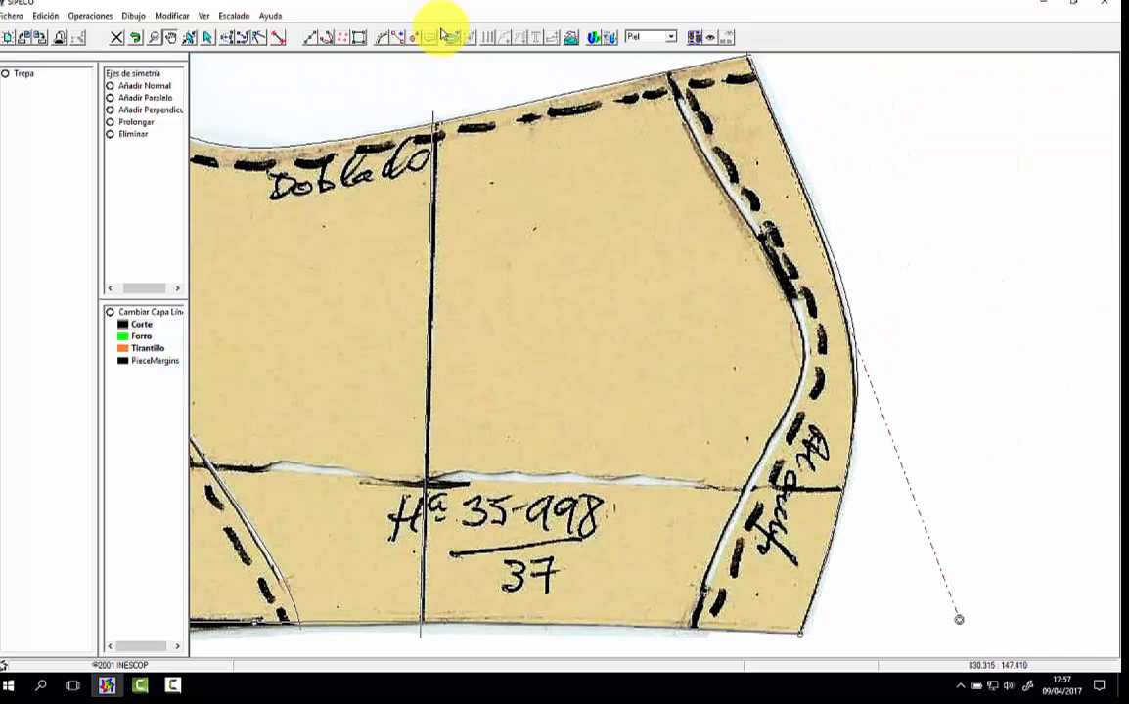
{"action": "left_click", "coordinate": [207, 37]}
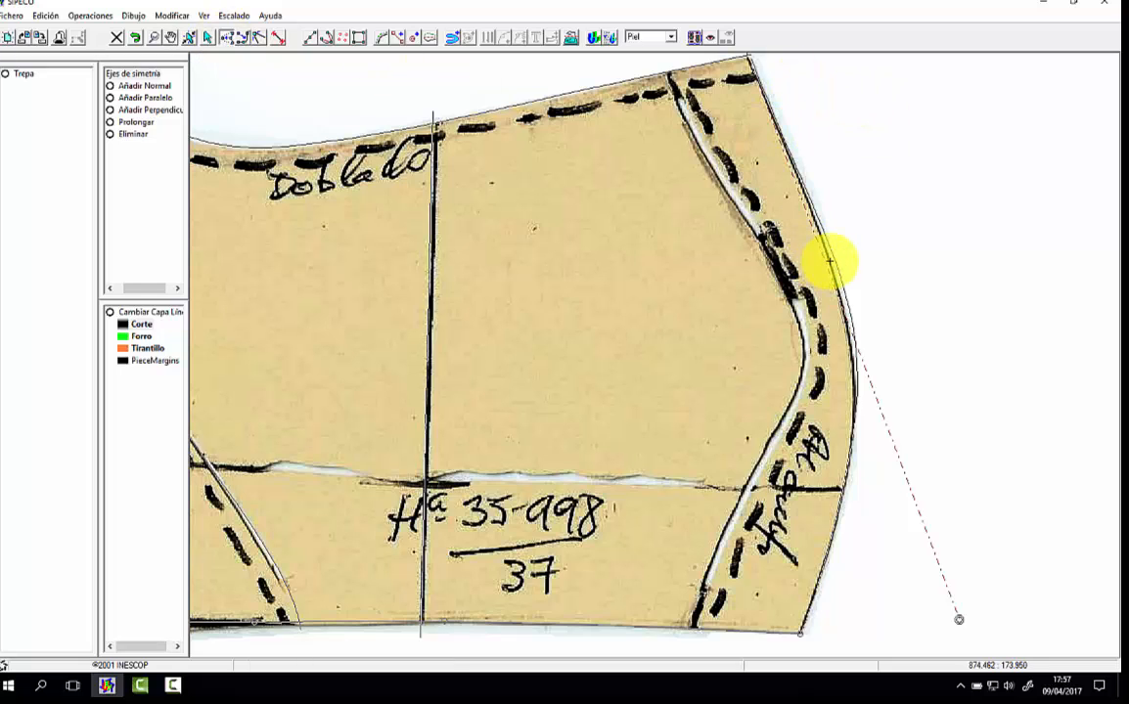
{"action": "left_click_drag", "start_coordinate": [837, 265], "coordinate": [832, 269]}
{"action": "left_click_drag", "start_coordinate": [859, 394], "coordinate": [854, 402]}
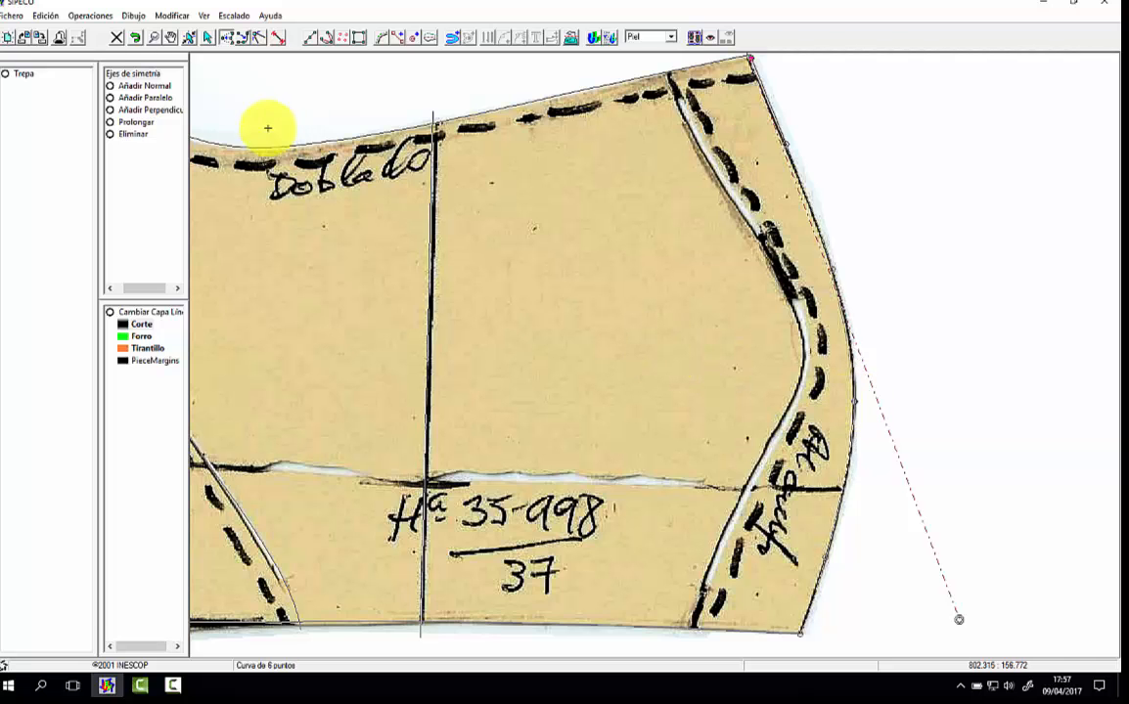
Step: Adjust the topline curve's nodes through the concave ankle section and behind the vertical line to fit the scanned edge
{"action": "left_click", "coordinate": [153, 38]}
{"action": "left_click_drag", "start_coordinate": [432, 234], "coordinate": [714, 315]}
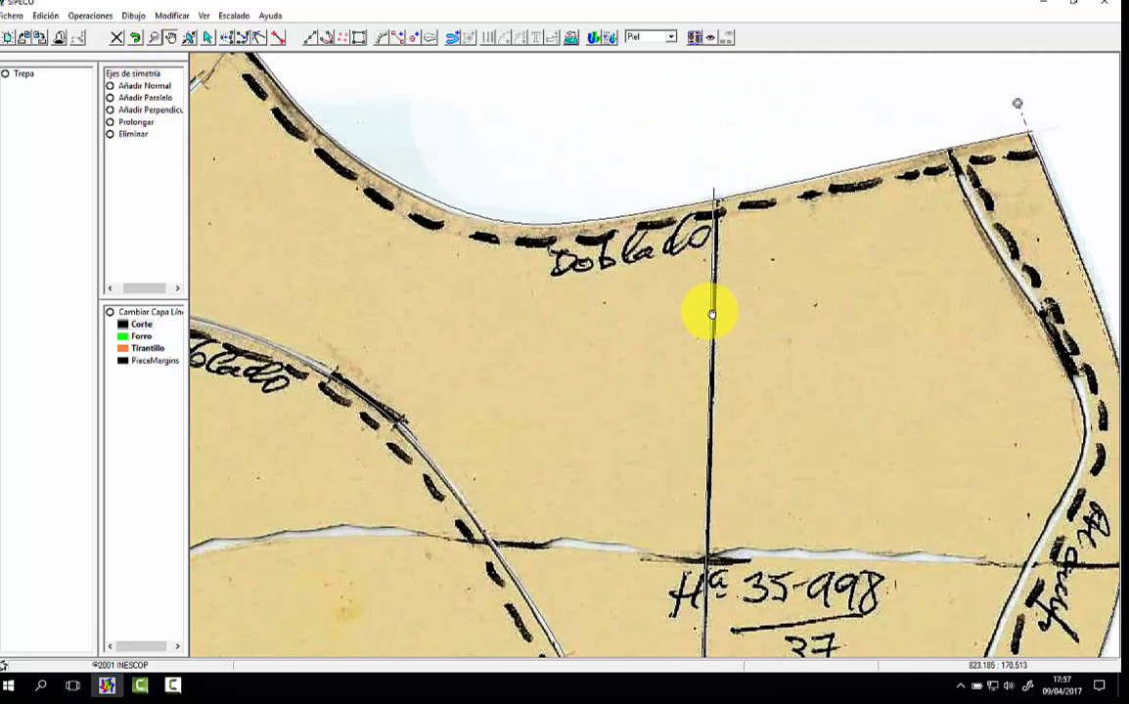
{"action": "left_click_drag", "start_coordinate": [577, 281], "coordinate": [661, 310]}
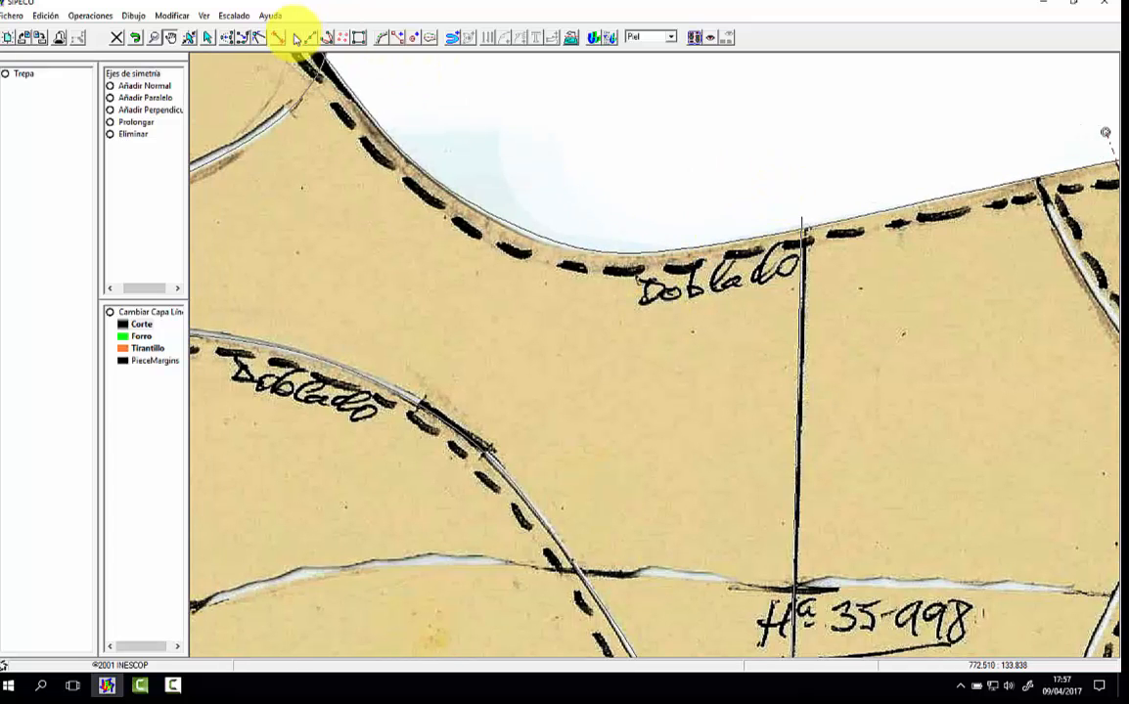
{"action": "left_click", "coordinate": [229, 39]}
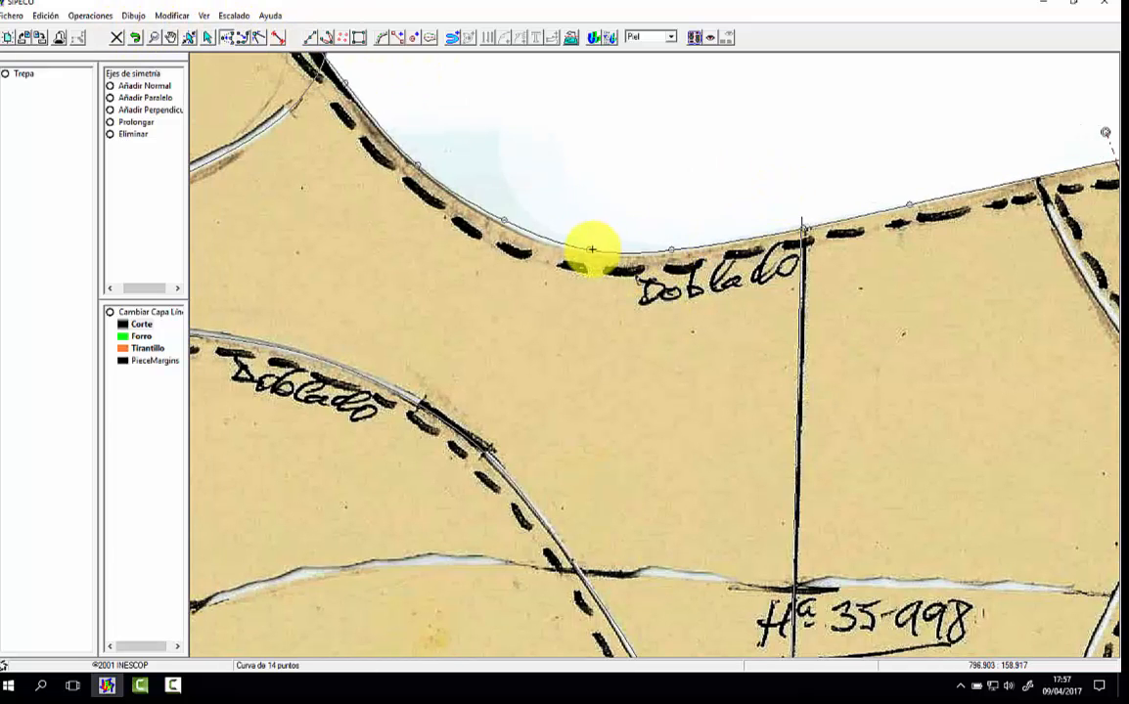
{"action": "left_click_drag", "start_coordinate": [504, 219], "coordinate": [505, 225]}
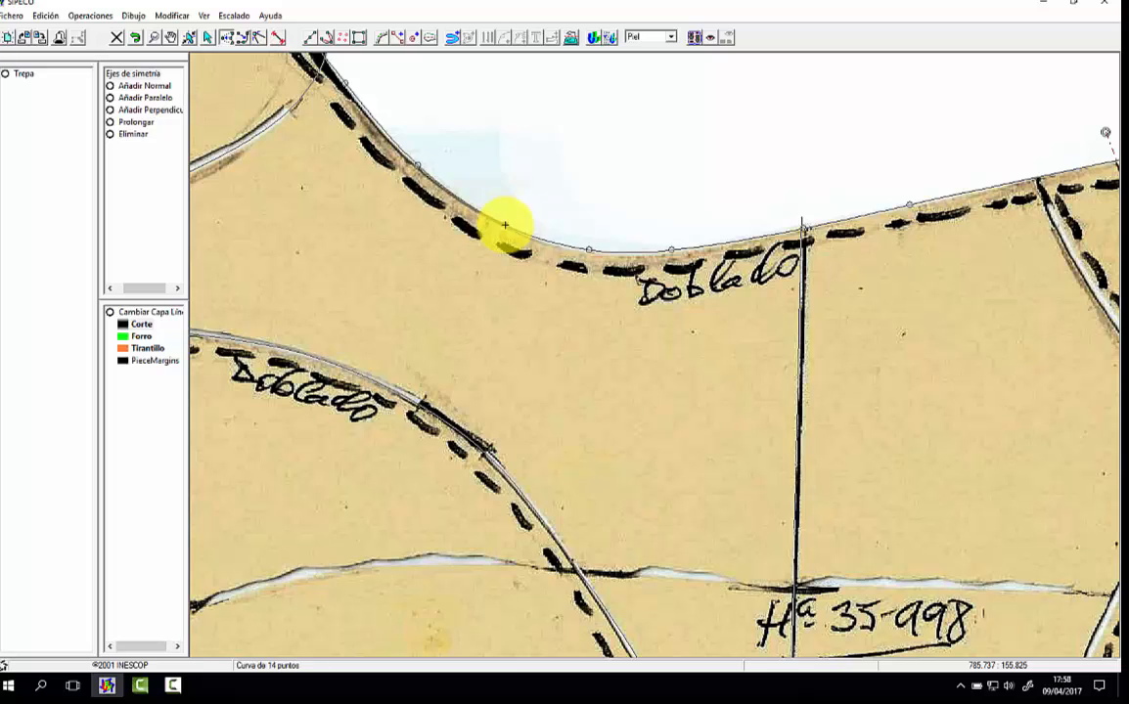
{"action": "left_click_drag", "start_coordinate": [591, 249], "coordinate": [590, 252]}
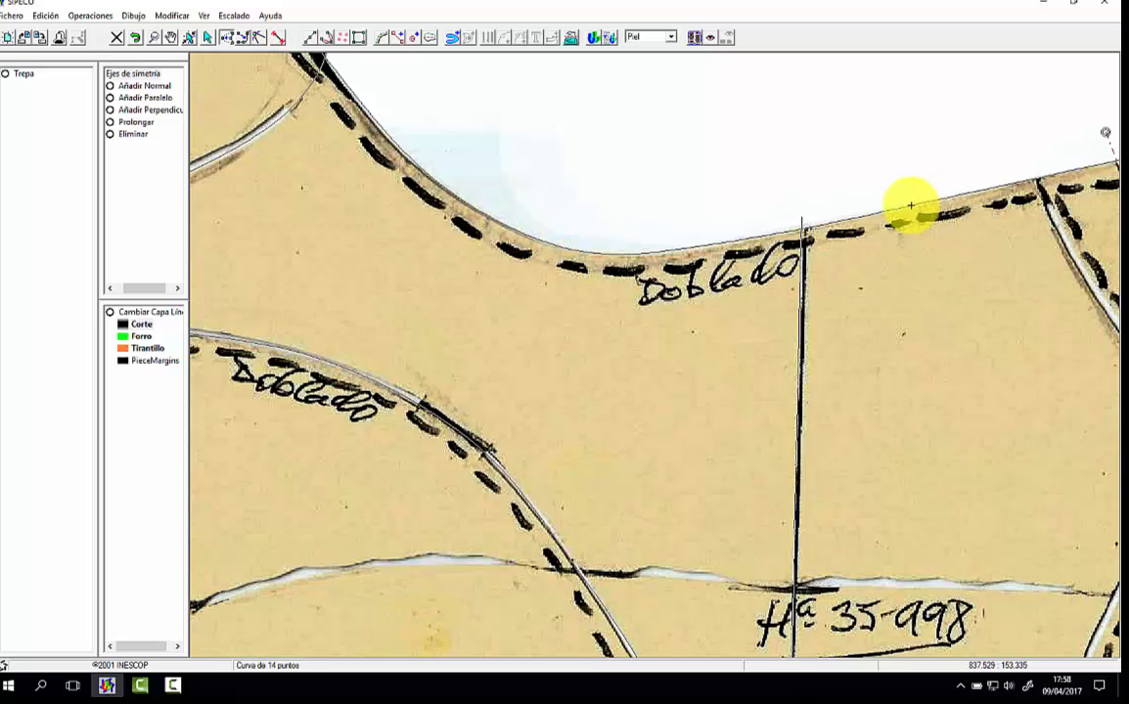
{"action": "left_click_drag", "start_coordinate": [910, 205], "coordinate": [917, 206]}
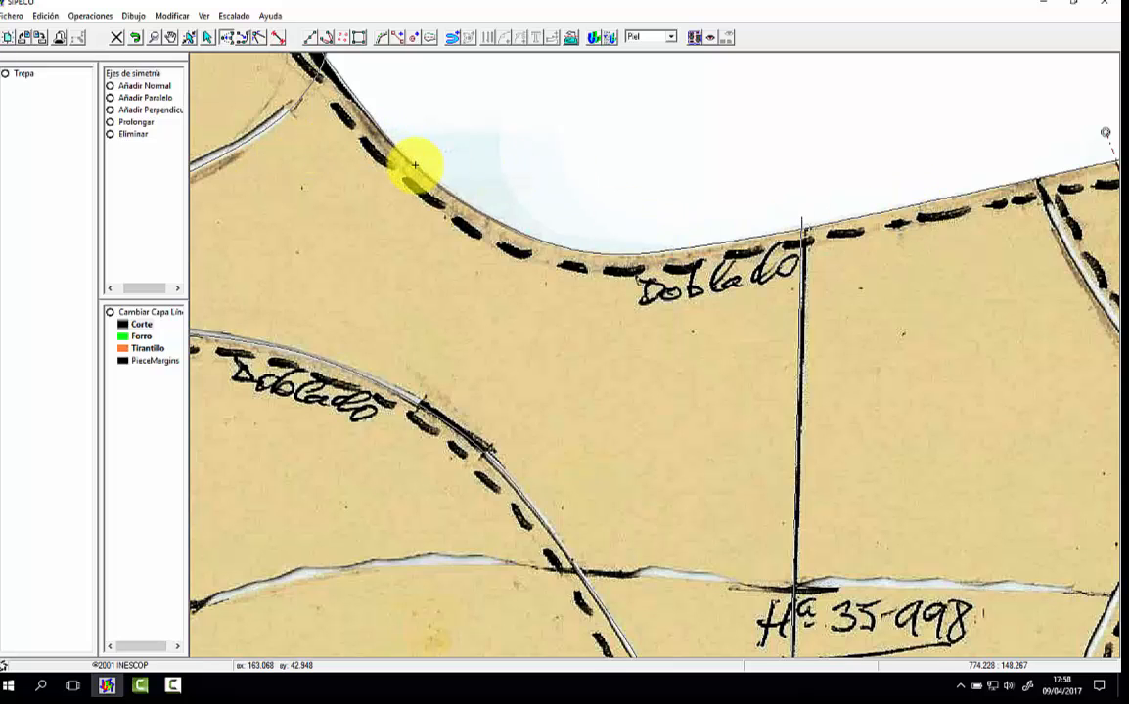
Step: Fit the topline curve's nodes around the last eyelet and beside the tongue, then select the tongue curve for node editing
{"action": "left_click", "coordinate": [157, 36]}
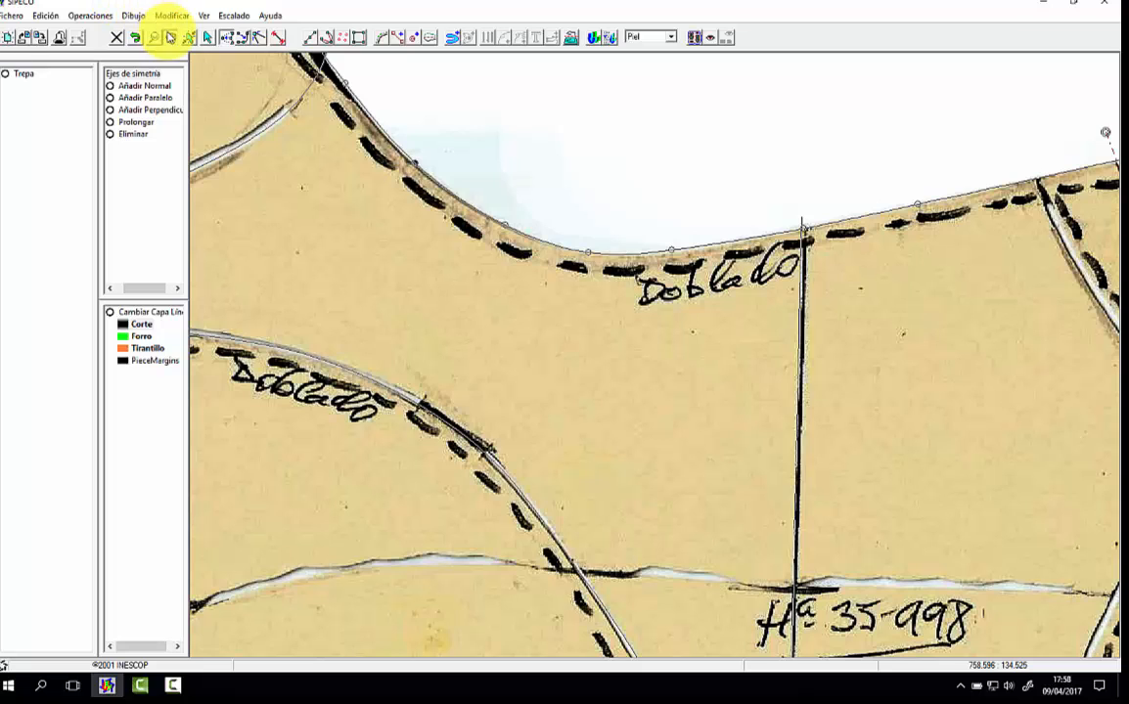
{"action": "left_click_drag", "start_coordinate": [250, 101], "coordinate": [507, 301]}
{"action": "left_click", "coordinate": [208, 38]}
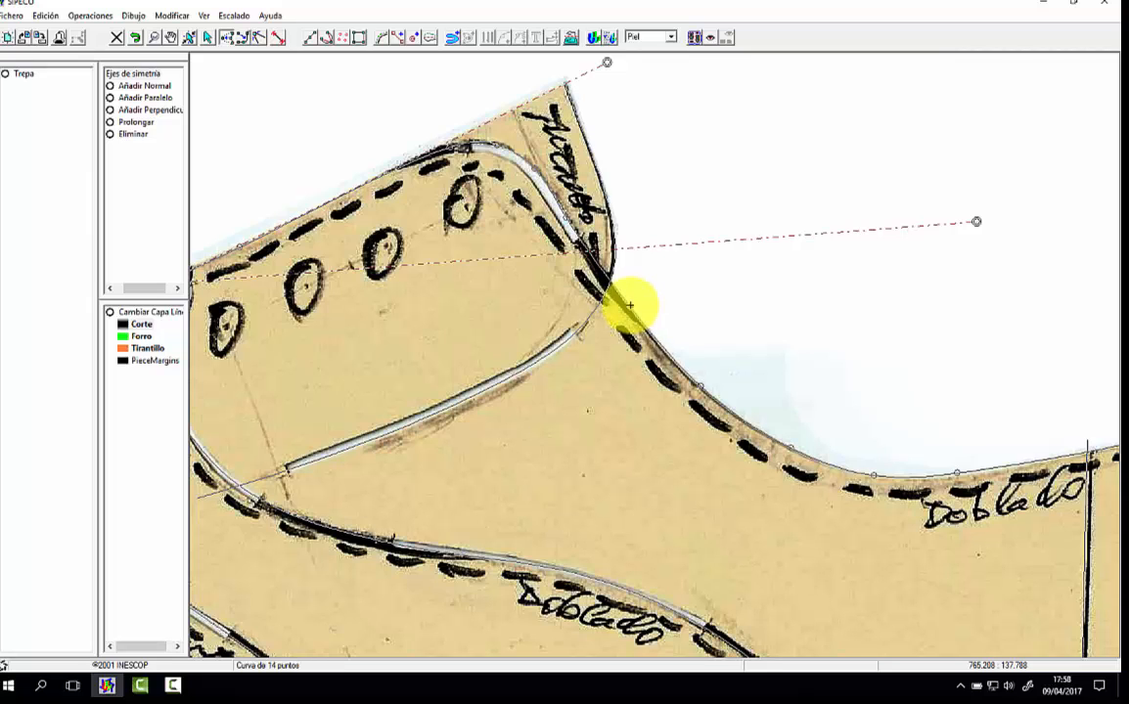
{"action": "left_click", "coordinate": [564, 215]}
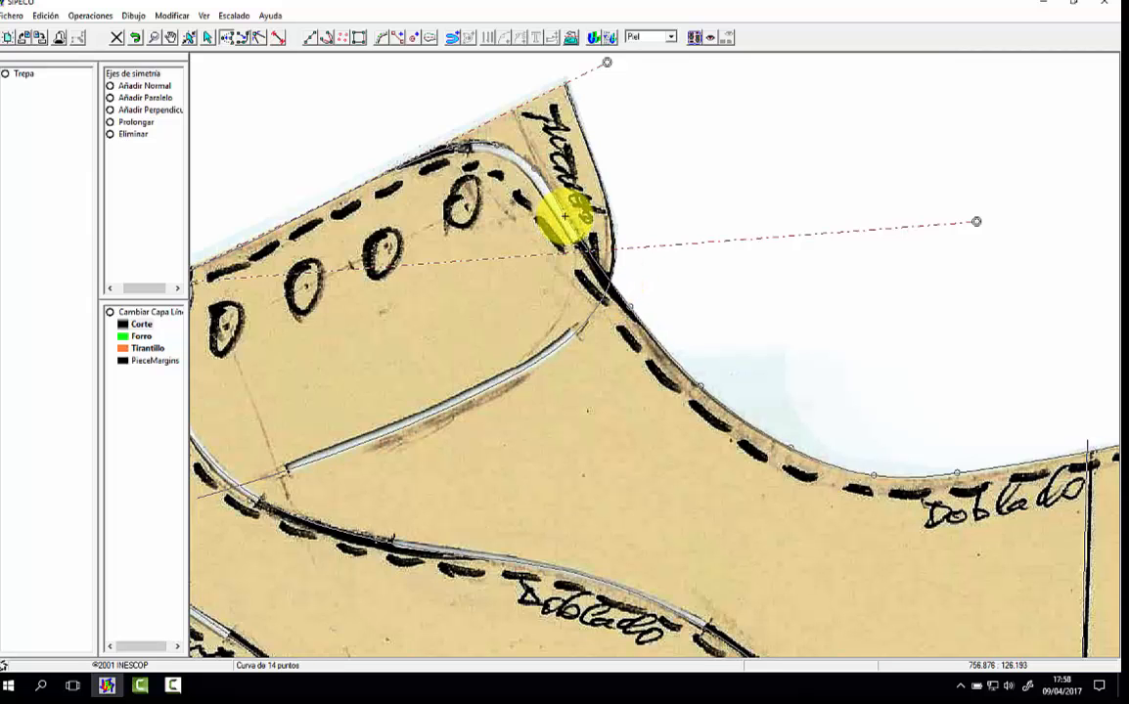
{"action": "left_click", "coordinate": [543, 358]}
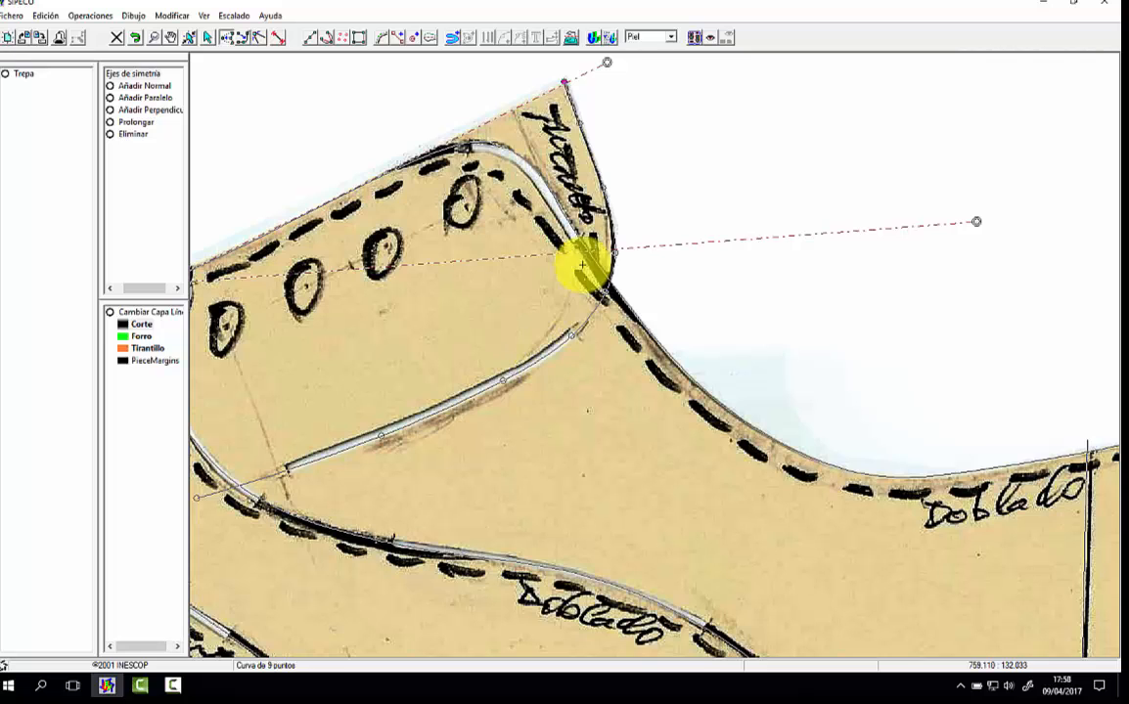
Step: Adjust the nodes at the throat end of the "Doblado" seam so the curve follows the scanned line below the first eyelet
{"action": "left_click", "coordinate": [171, 36]}
{"action": "left_click_drag", "start_coordinate": [328, 214], "coordinate": [589, 215]}
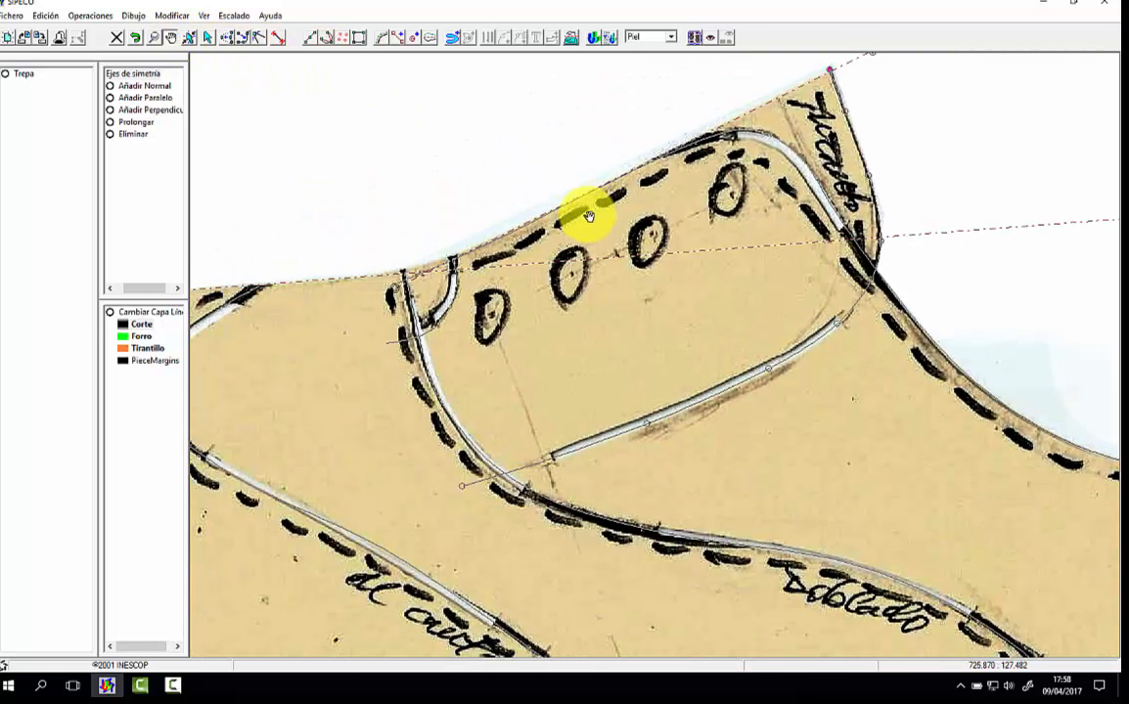
{"action": "left_click_drag", "start_coordinate": [512, 266], "coordinate": [524, 232]}
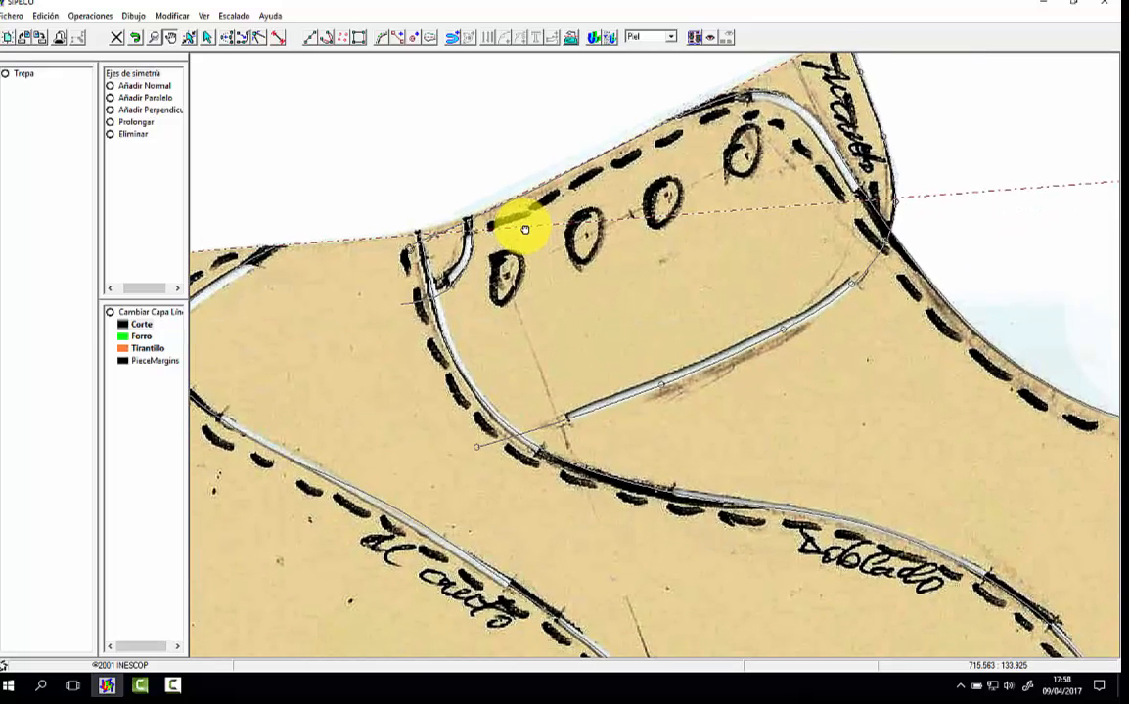
{"action": "left_click", "coordinate": [227, 42]}
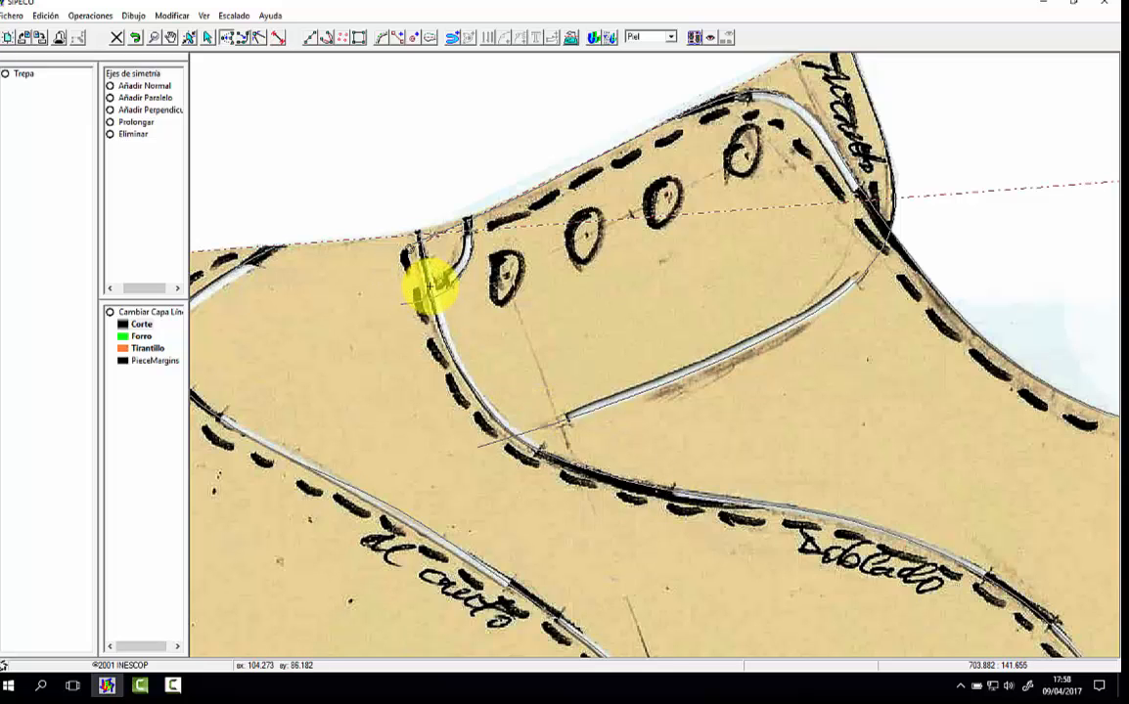
Step: Remove a surplus node near the lower end of the "Doblado" seam, extend its end past the bottom outline and fit the neighbouring nodes
{"action": "left_click", "coordinate": [172, 39]}
{"action": "left_click_drag", "start_coordinate": [894, 466], "coordinate": [640, 336]}
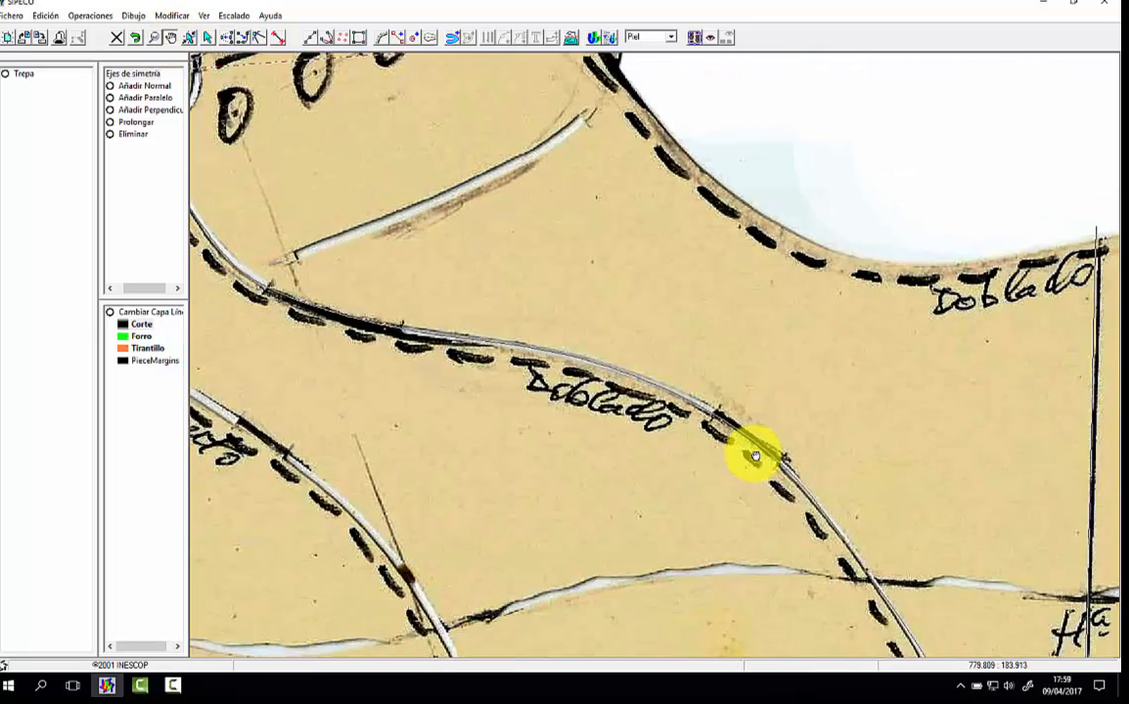
{"action": "left_click_drag", "start_coordinate": [756, 455], "coordinate": [723, 347]}
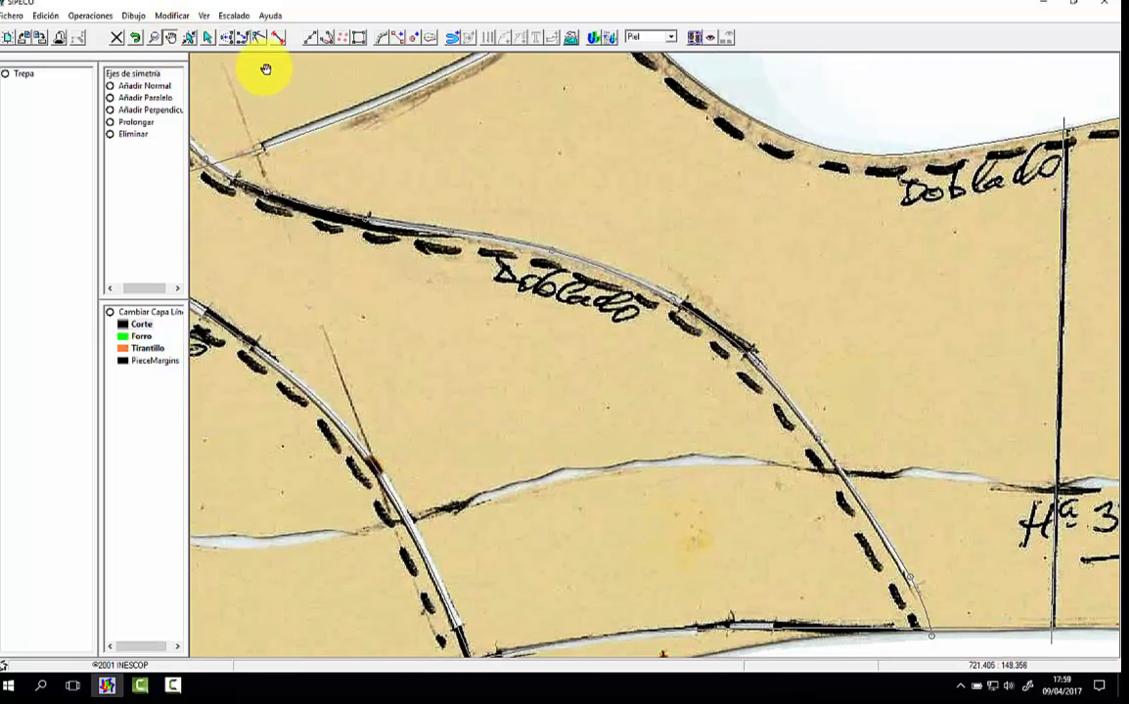
{"action": "left_click", "coordinate": [227, 37]}
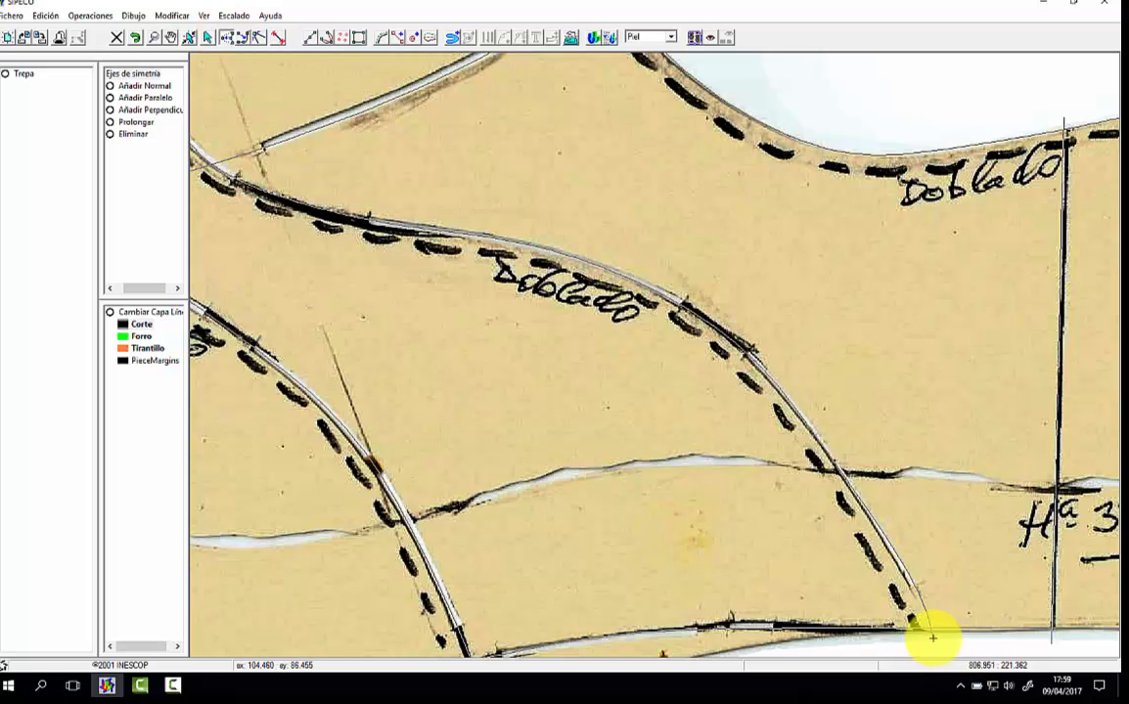
{"action": "left_click", "coordinate": [933, 638]}
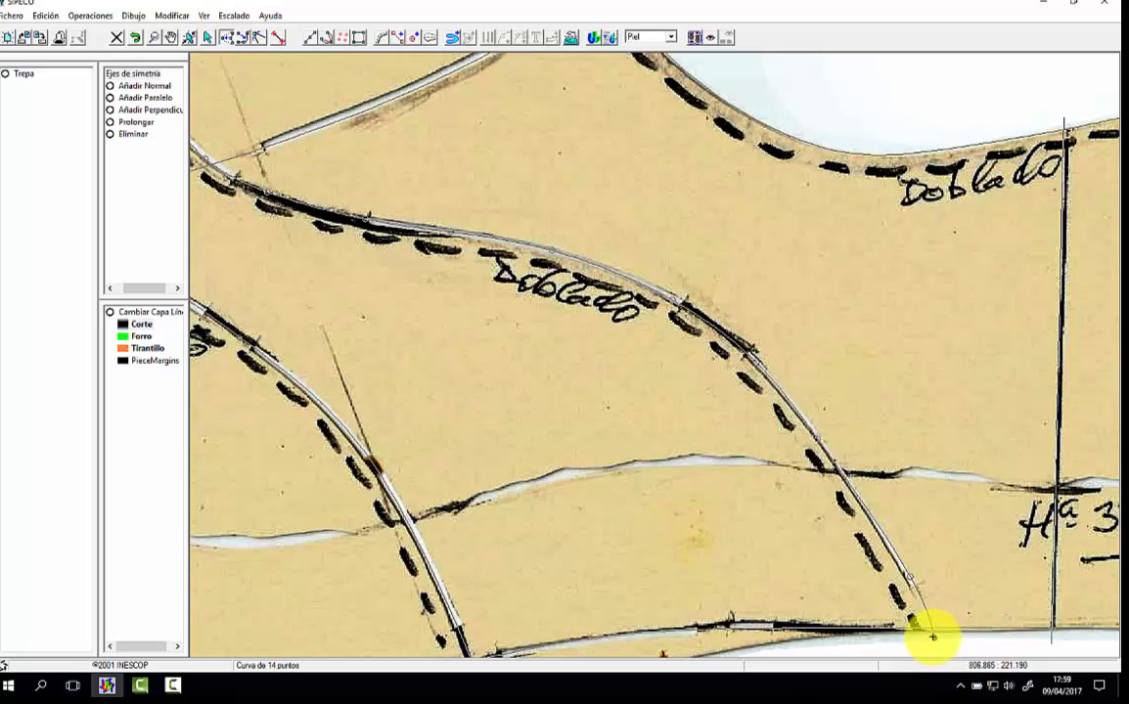
{"action": "left_click", "coordinate": [931, 637]}
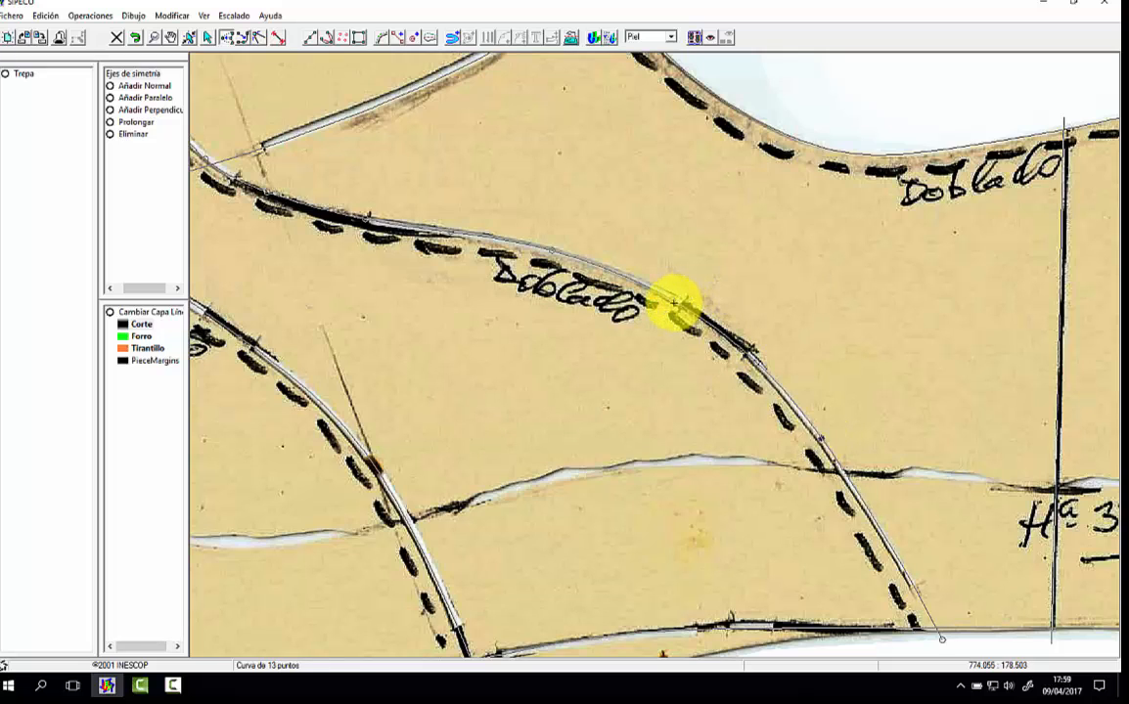
{"action": "left_click", "coordinate": [751, 356]}
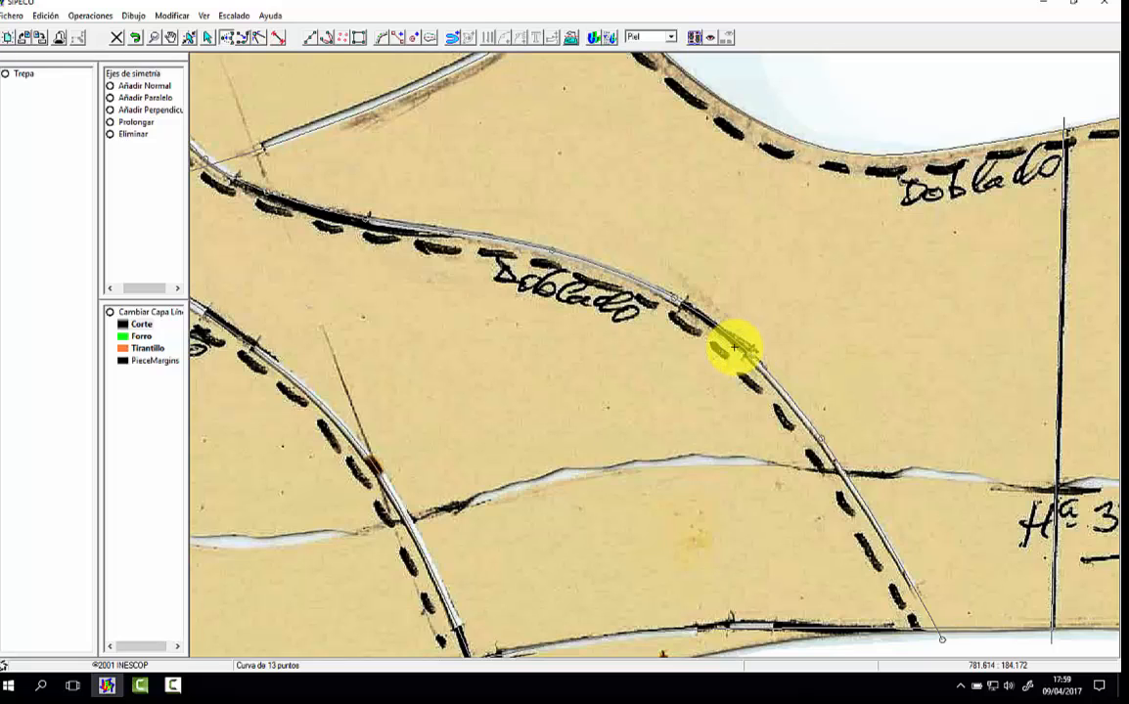
Step: Adjust the middle nodes of the front seam between the toe bend and the bottom outline to match the scanned line
{"action": "left_click", "coordinate": [170, 39]}
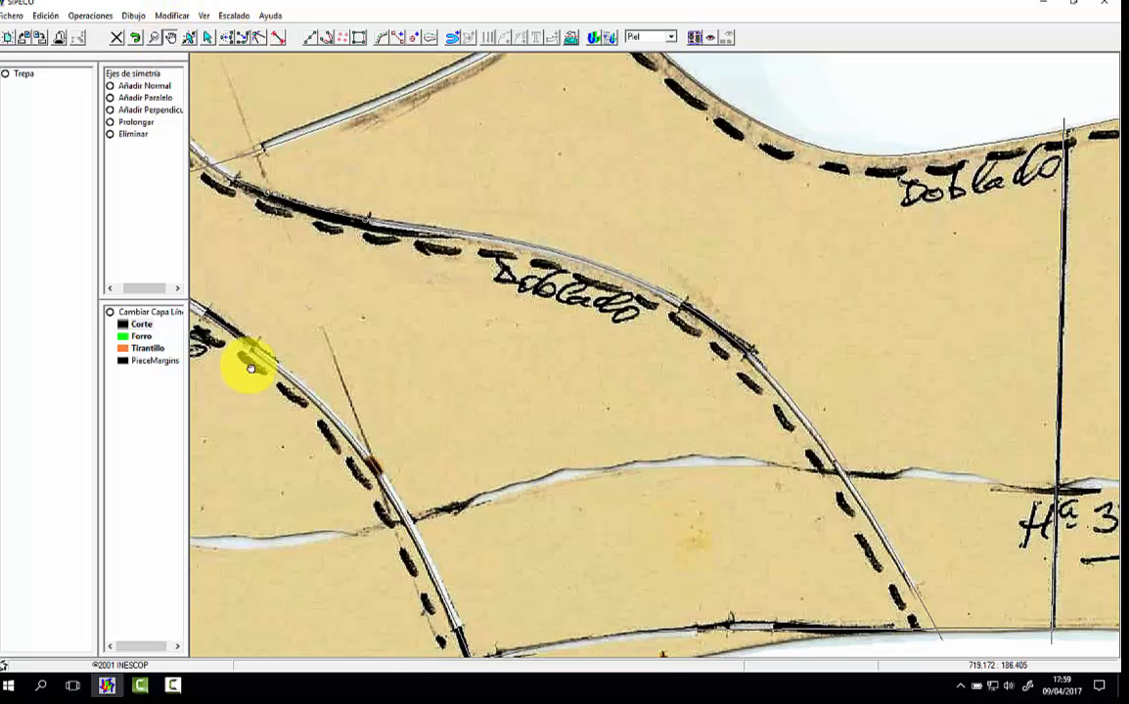
{"action": "left_click_drag", "start_coordinate": [246, 360], "coordinate": [548, 291]}
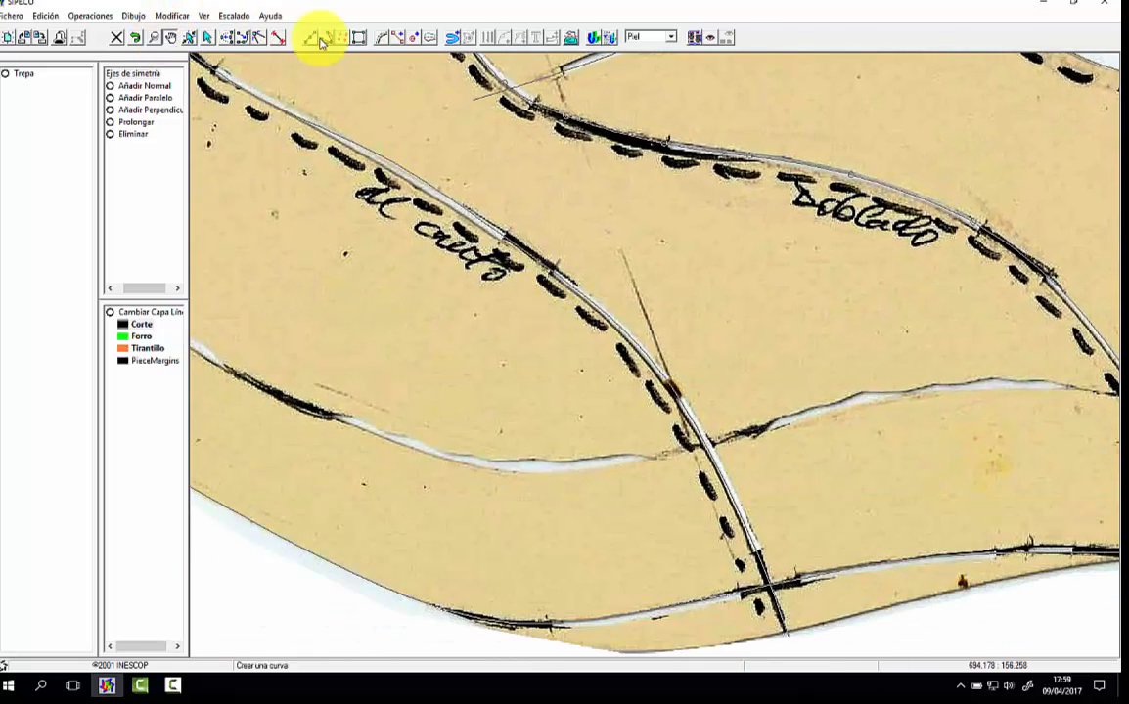
{"action": "left_click", "coordinate": [230, 39]}
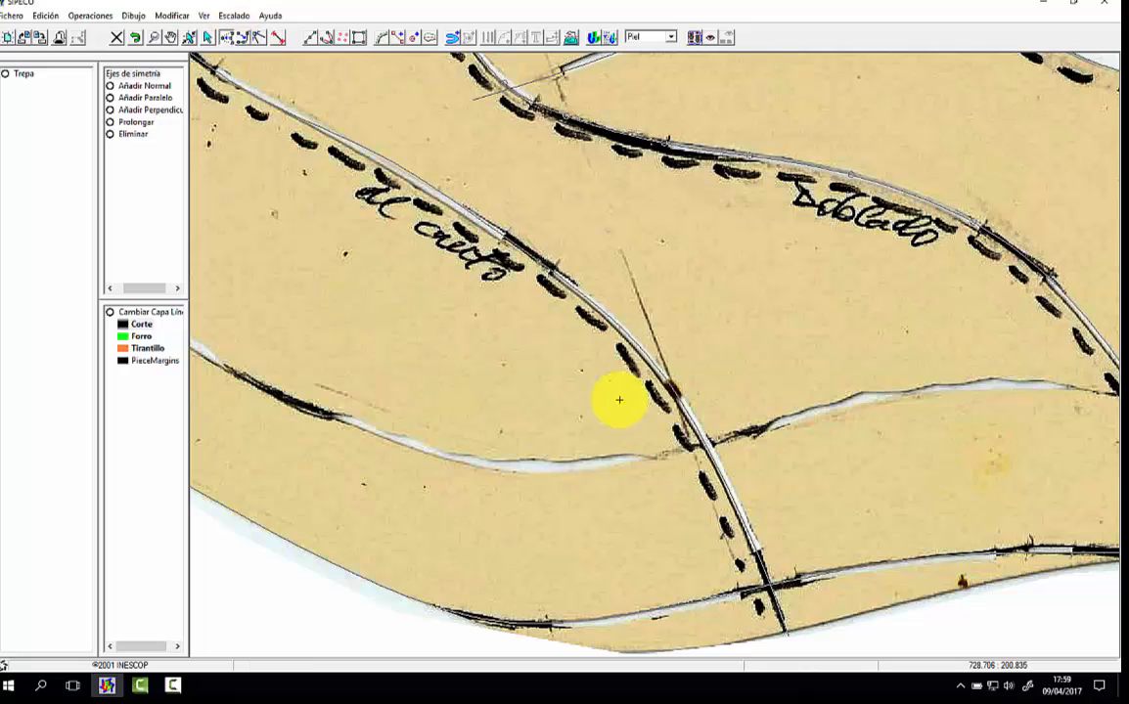
{"action": "left_click", "coordinate": [634, 345]}
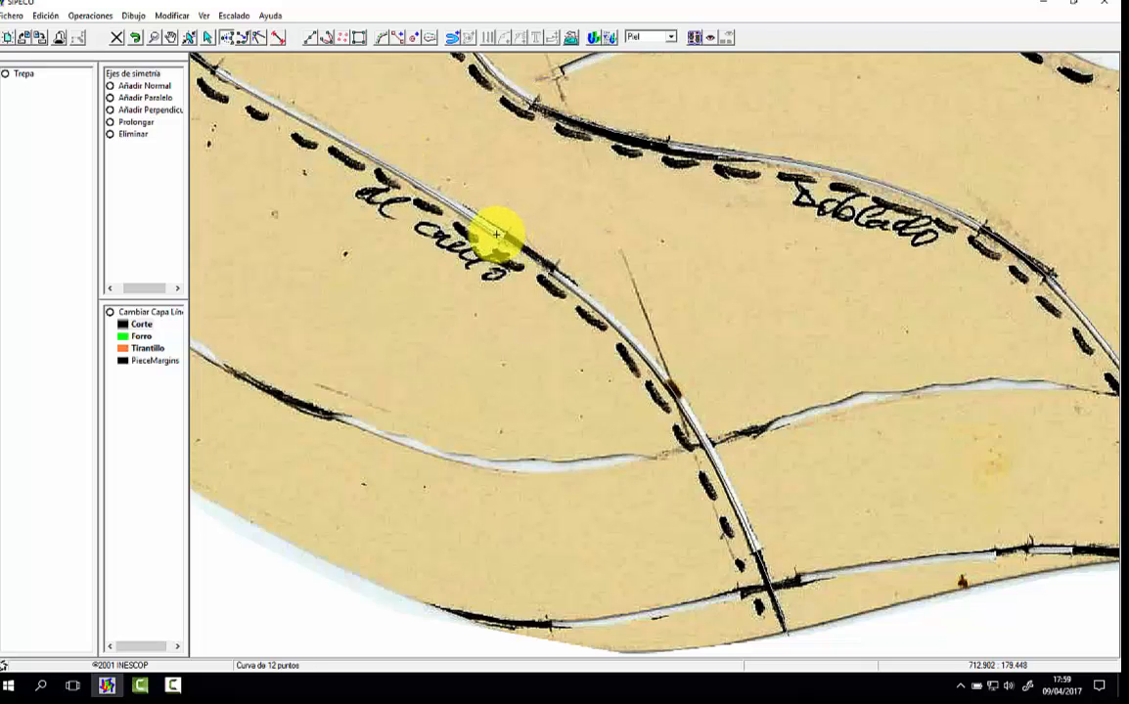
Step: Fit the front seam's nodes around its tight bend near the toe and along the straight stretch behind it
{"action": "left_click", "coordinate": [173, 44]}
{"action": "left_click_drag", "start_coordinate": [285, 152], "coordinate": [504, 308]}
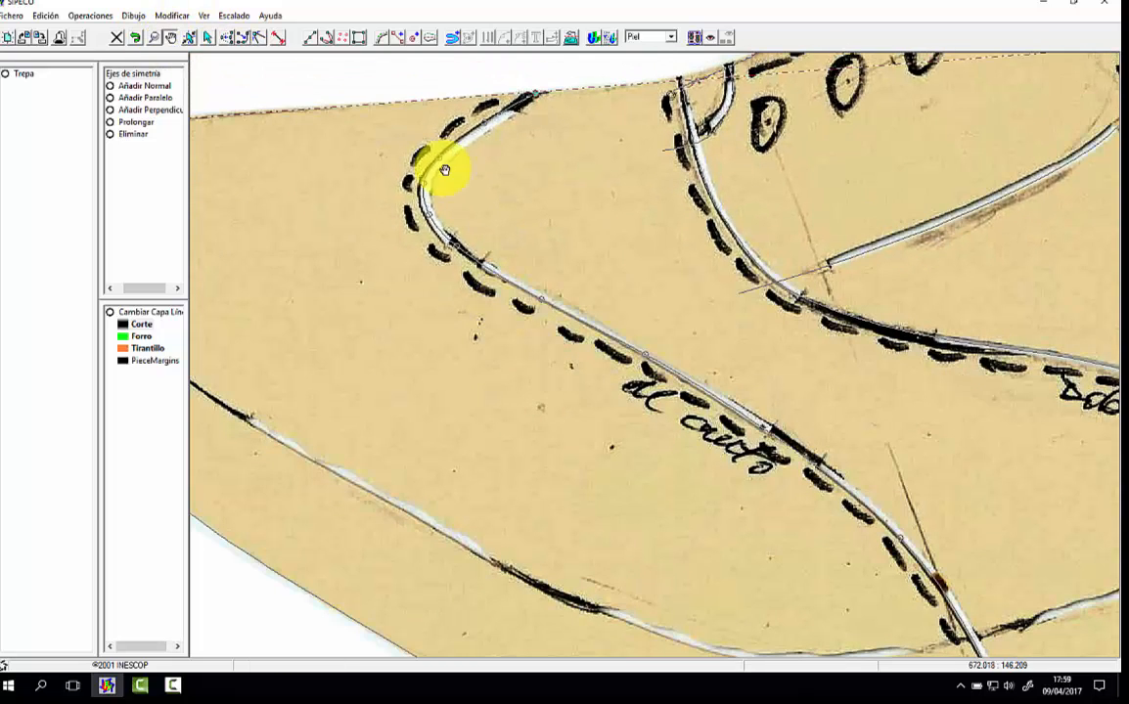
{"action": "left_click", "coordinate": [207, 37]}
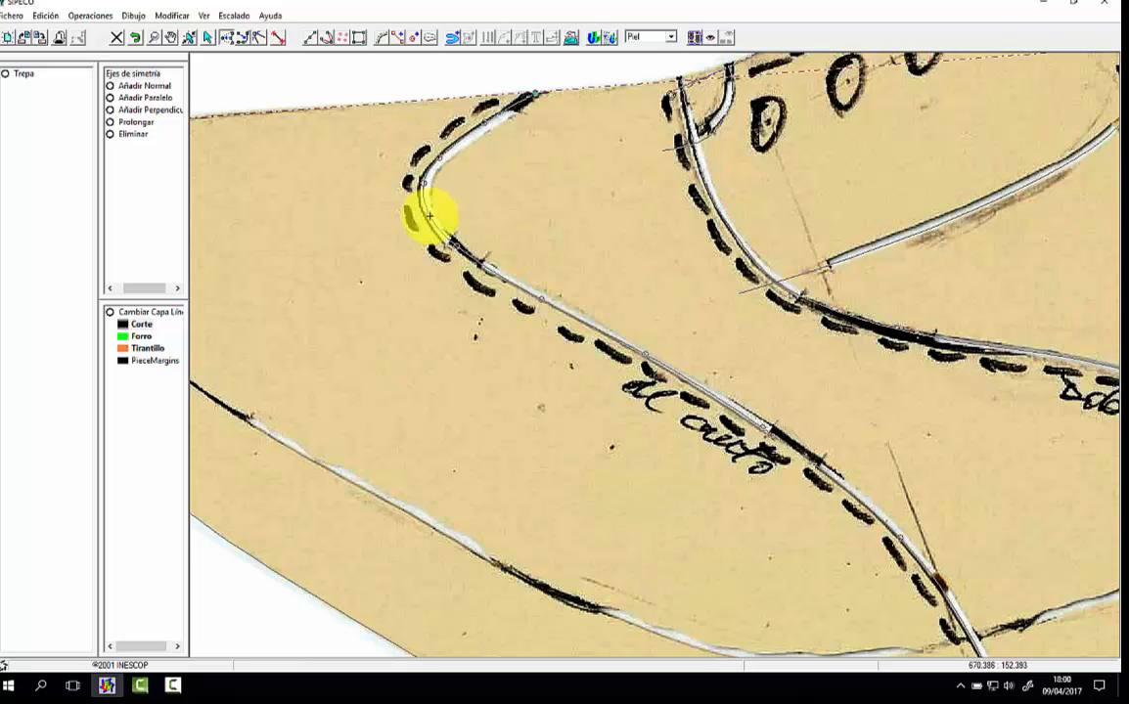
{"action": "left_click", "coordinate": [428, 209]}
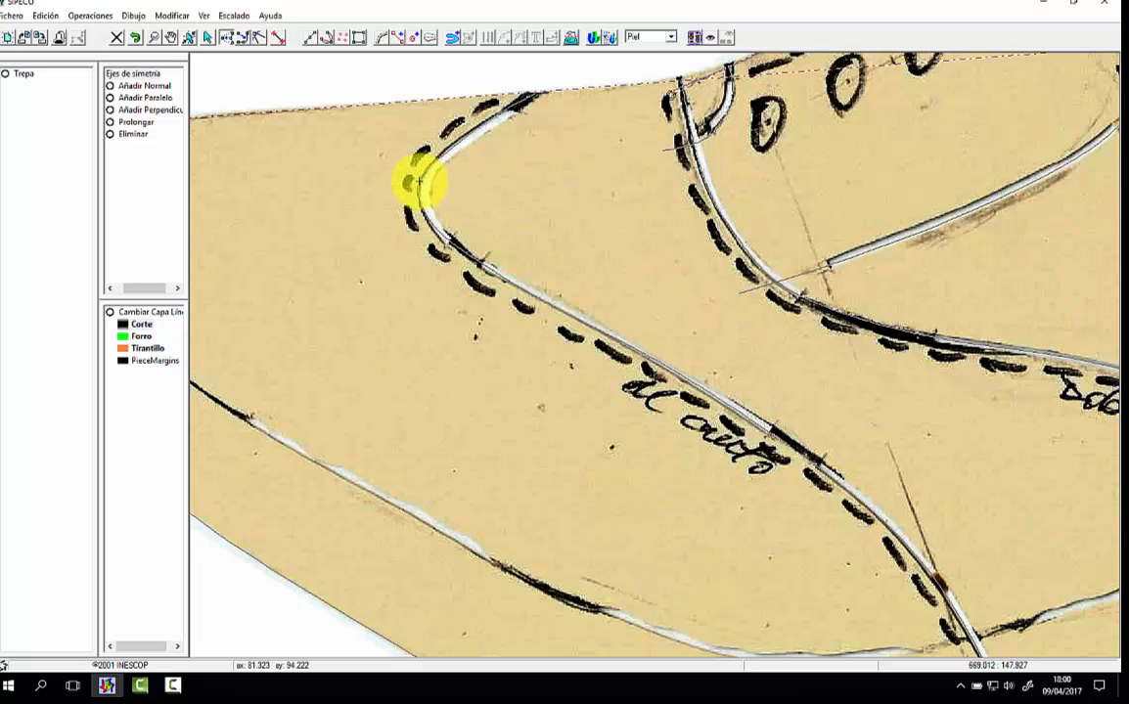
{"action": "left_click", "coordinate": [450, 240]}
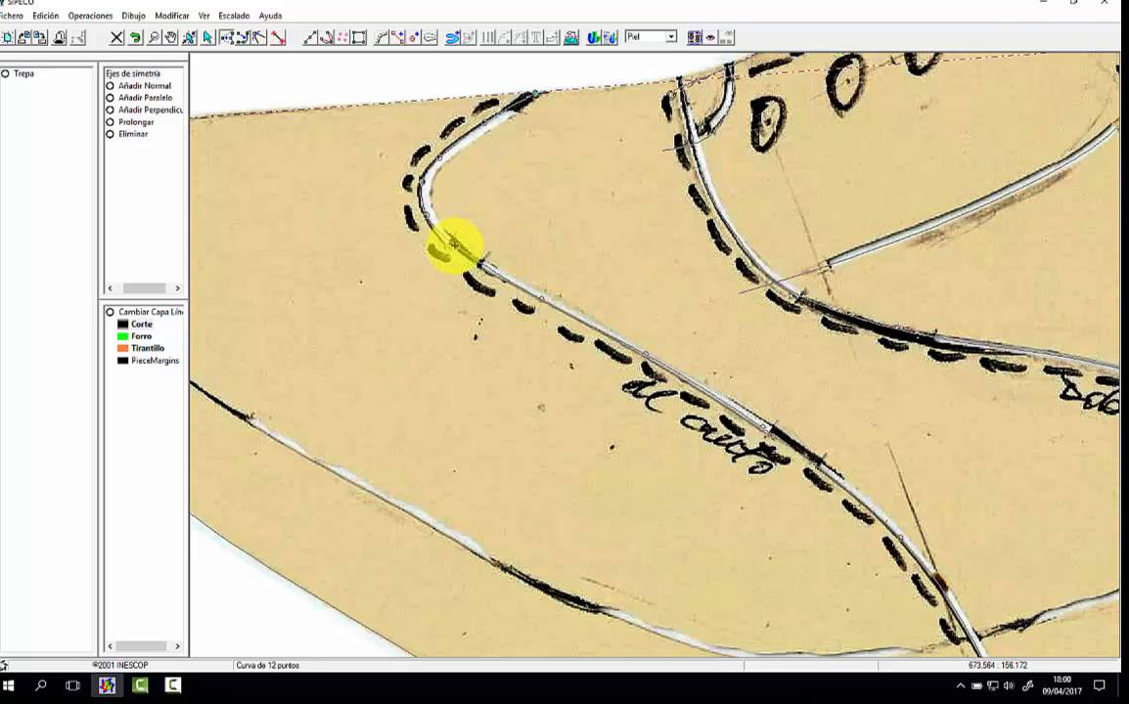
{"action": "left_click", "coordinate": [455, 249]}
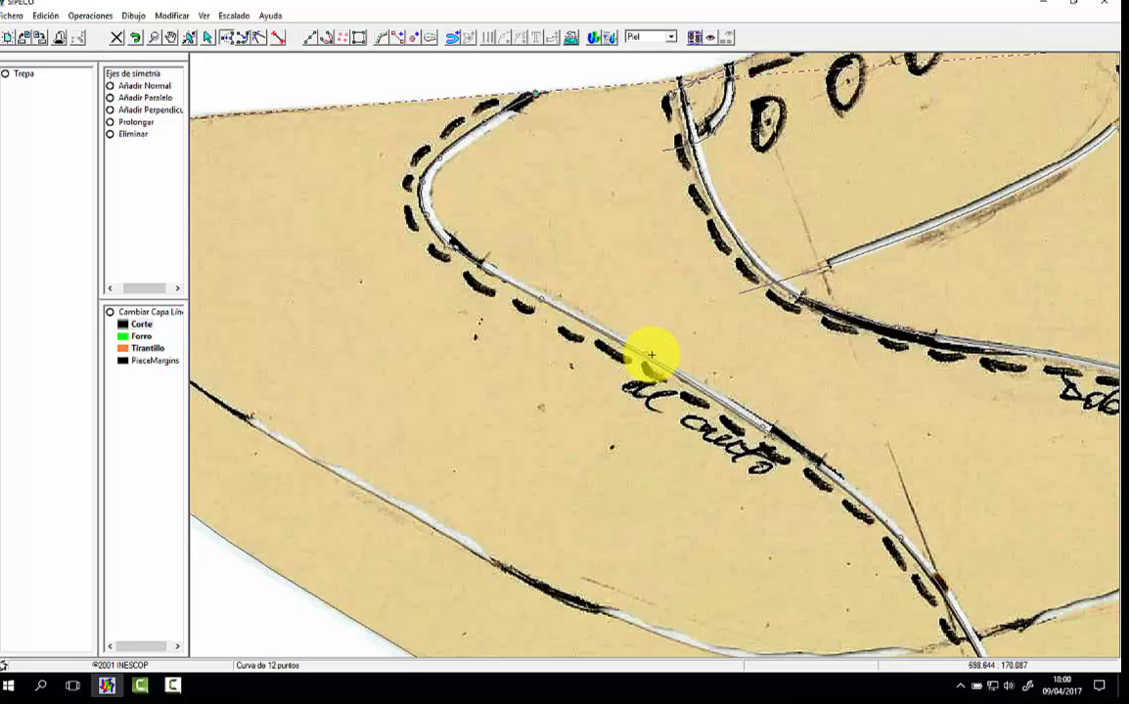
{"action": "left_click", "coordinate": [764, 426]}
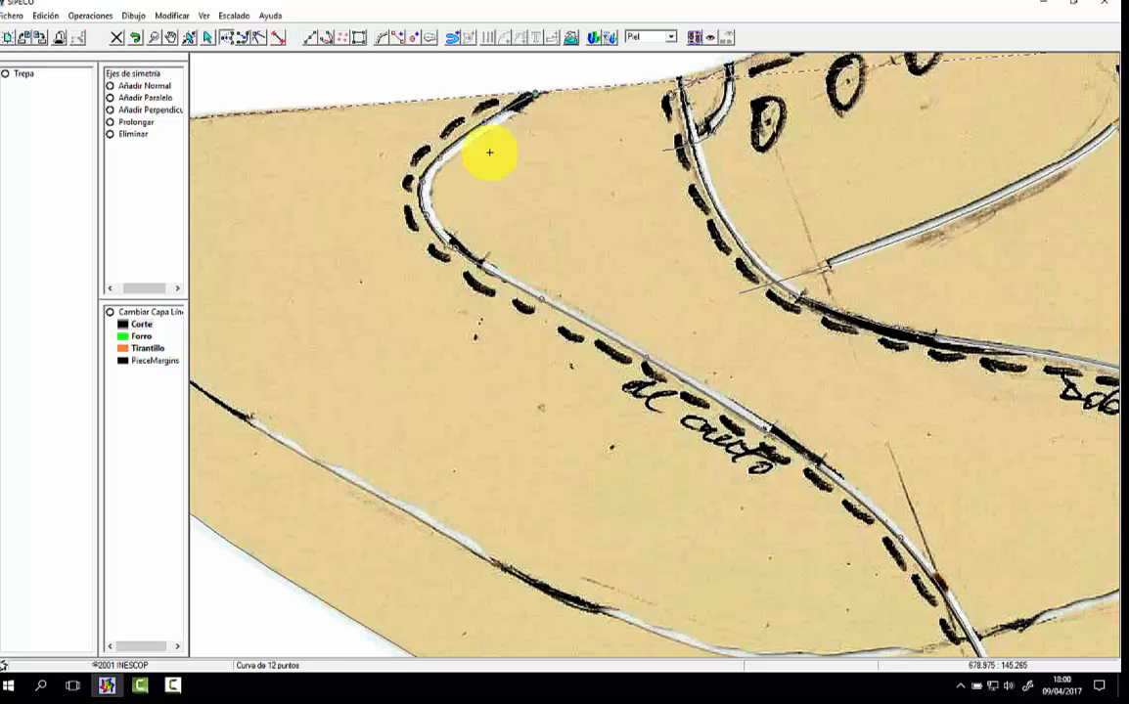
{"action": "left_click", "coordinate": [154, 37]}
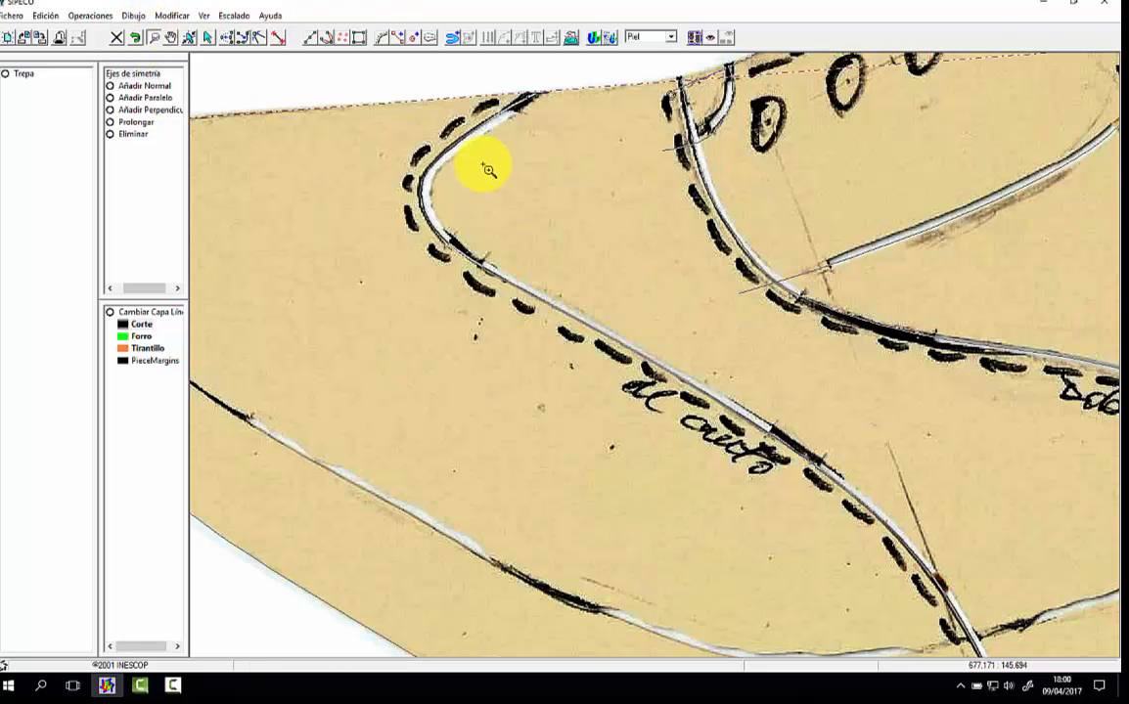
{"action": "right_click", "coordinate": [528, 169]}
{"action": "left_click_drag", "start_coordinate": [469, 133], "coordinate": [724, 286]}
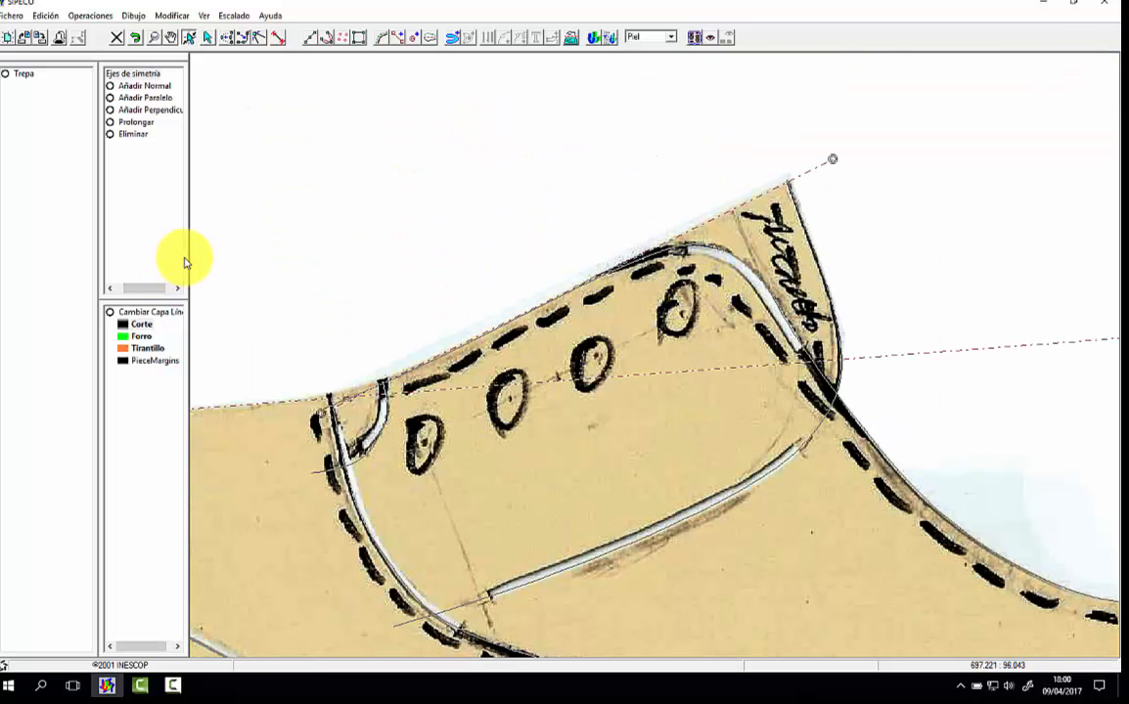
Step: Widen the command list and draw a line through the eyelet centres, from the eyelet nearest the toe to the topmost one
{"action": "left_click_drag", "start_coordinate": [184, 262], "coordinate": [241, 259]}
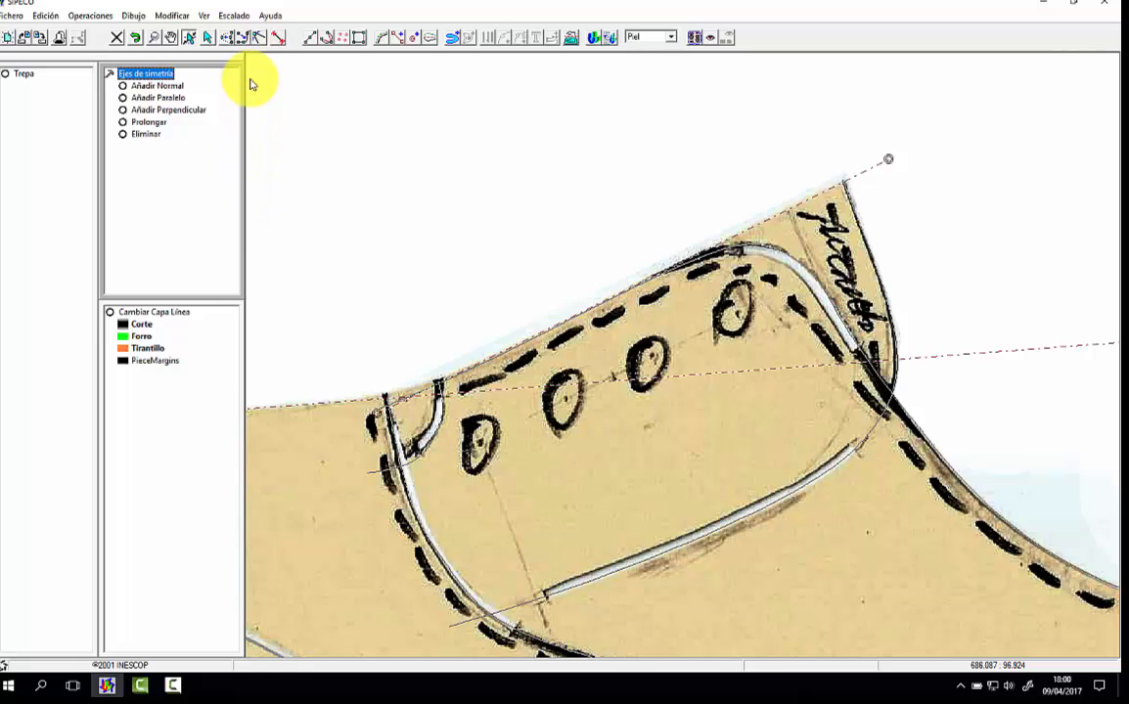
{"action": "key", "text": "Escape"}
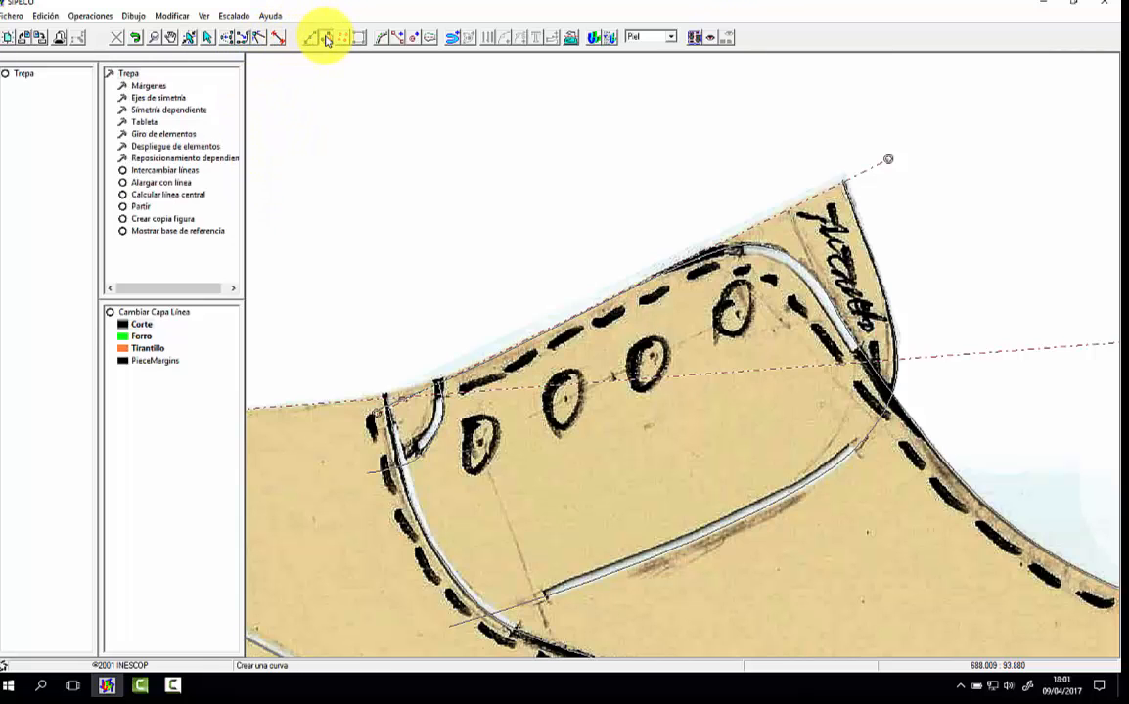
{"action": "left_click", "coordinate": [481, 442]}
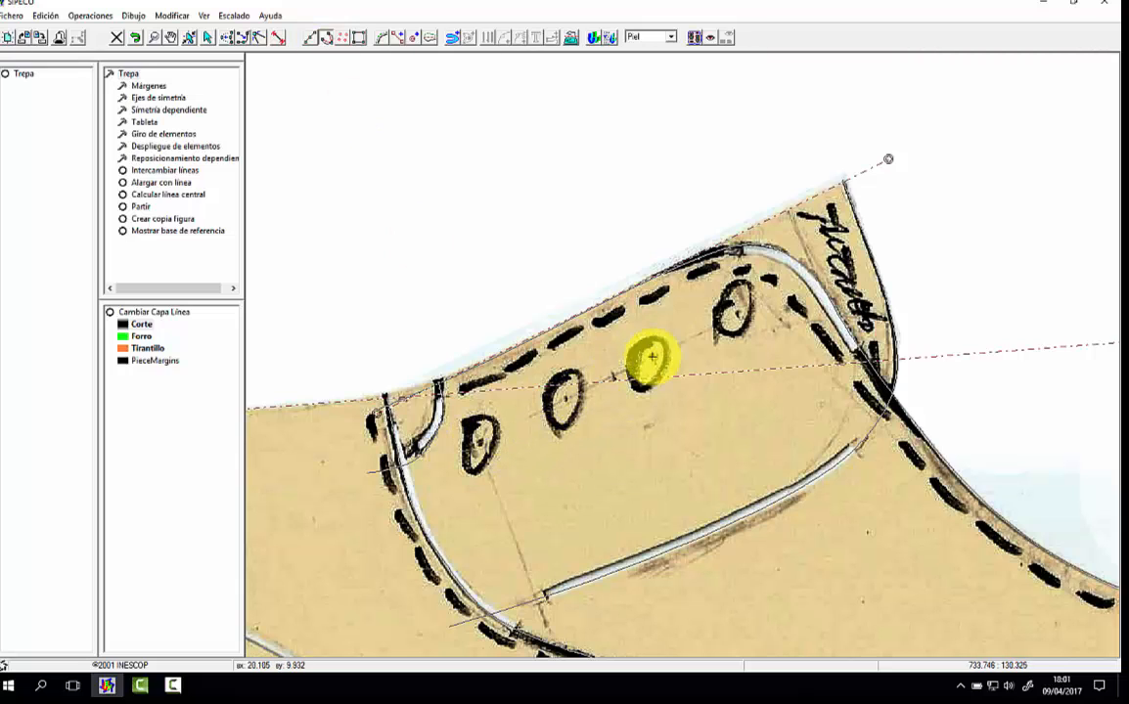
{"action": "left_click", "coordinate": [735, 313]}
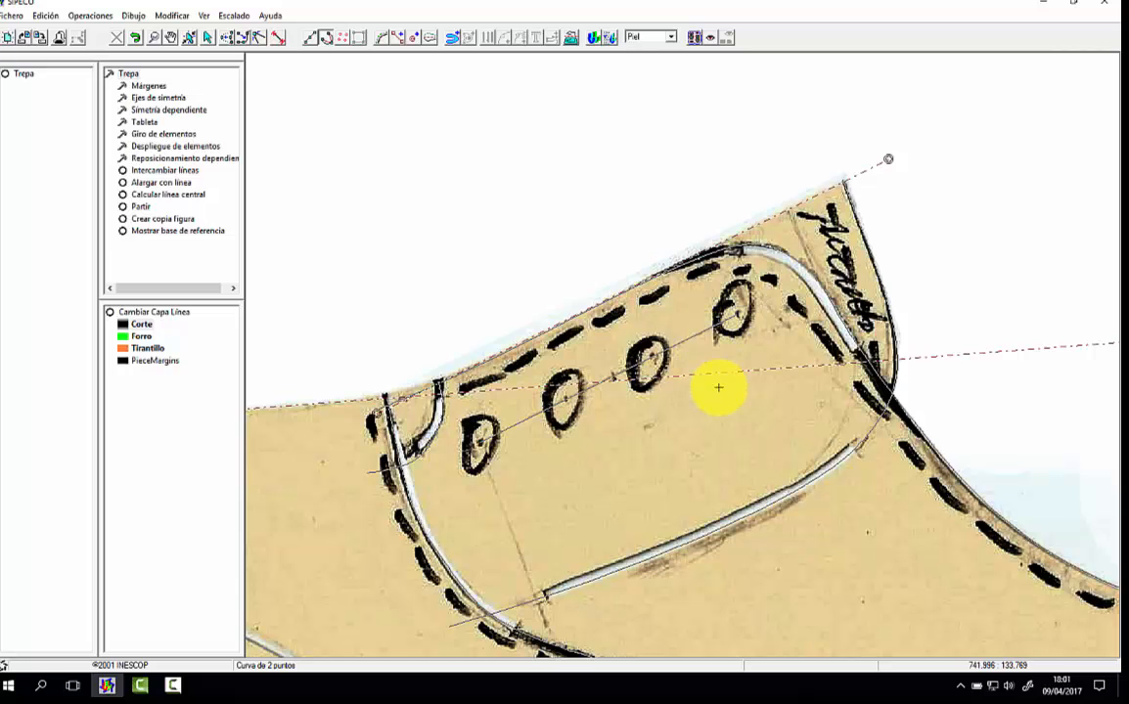
Step: Place 1.000 puncture marks at the centres of the four eyelets along the eyelet line
{"action": "left_click", "coordinate": [347, 38]}
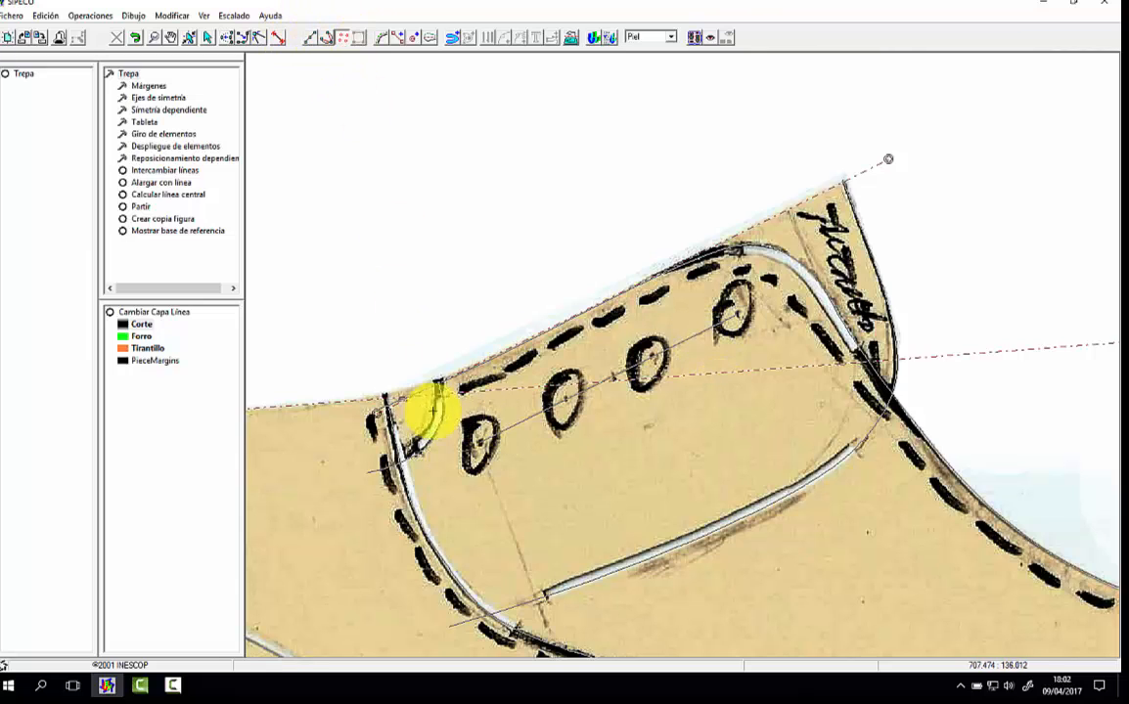
{"action": "left_click", "coordinate": [566, 398]}
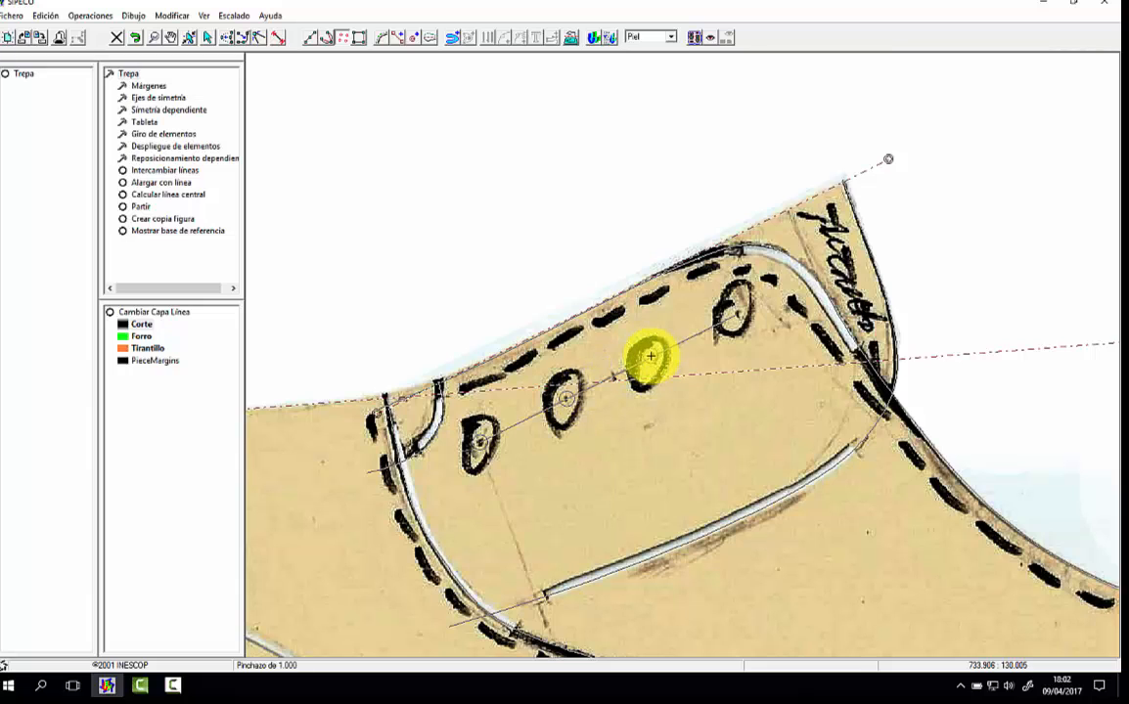
{"action": "left_click", "coordinate": [650, 356]}
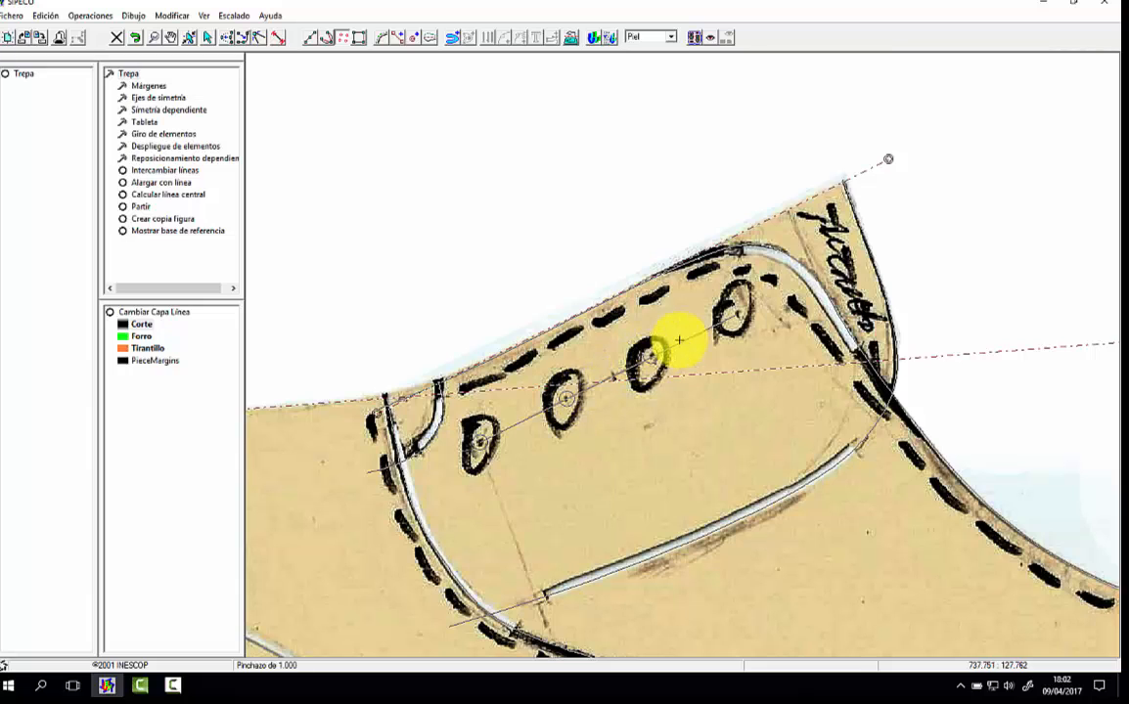
{"action": "left_click", "coordinate": [738, 314]}
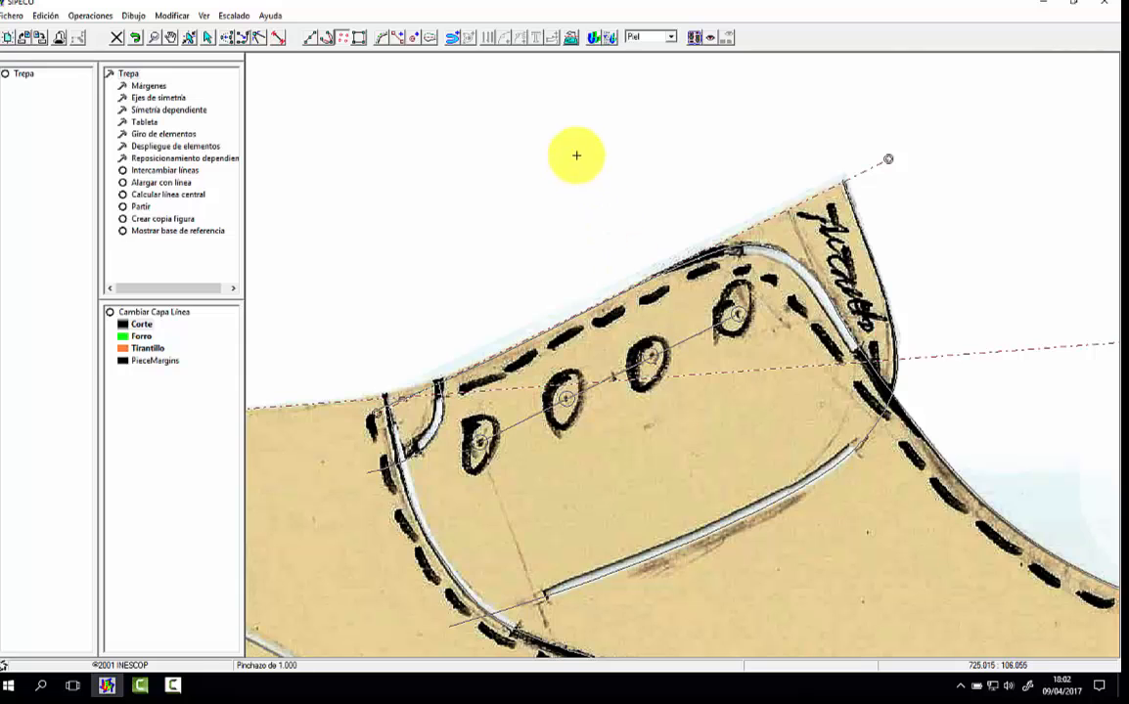
Step: Review the traced lines of the whole pattern with the scan hidden, and display the scan again
{"action": "left_click", "coordinate": [208, 17]}
{"action": "left_click", "coordinate": [206, 30]}
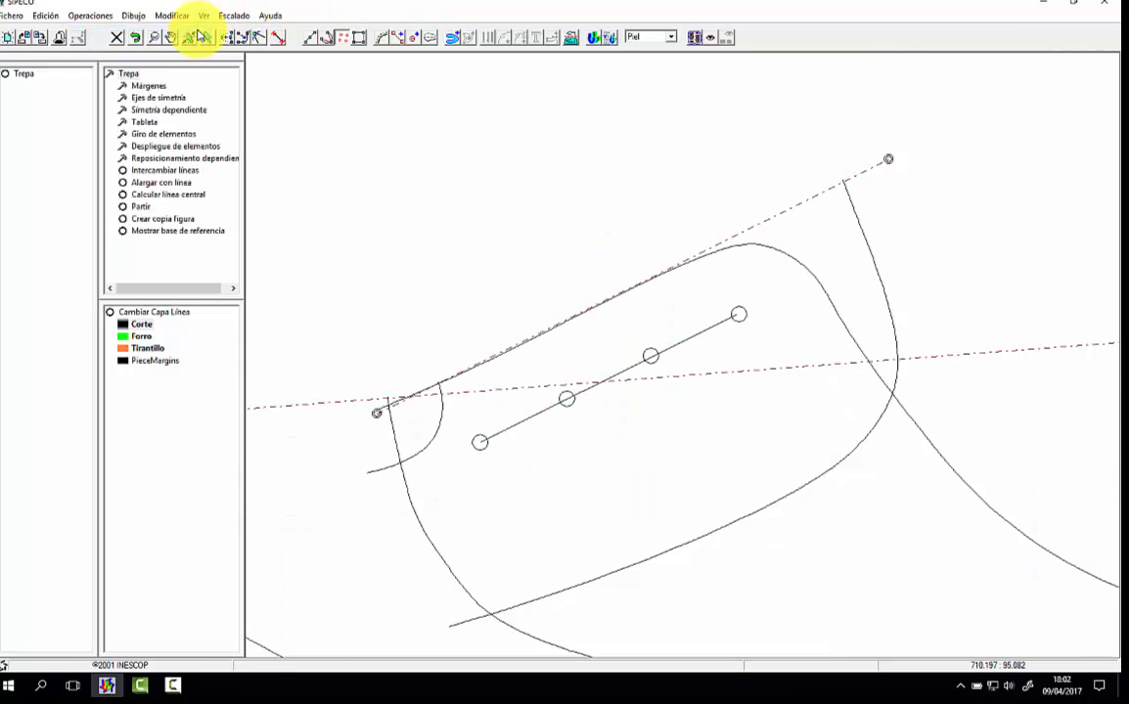
{"action": "left_click", "coordinate": [154, 37]}
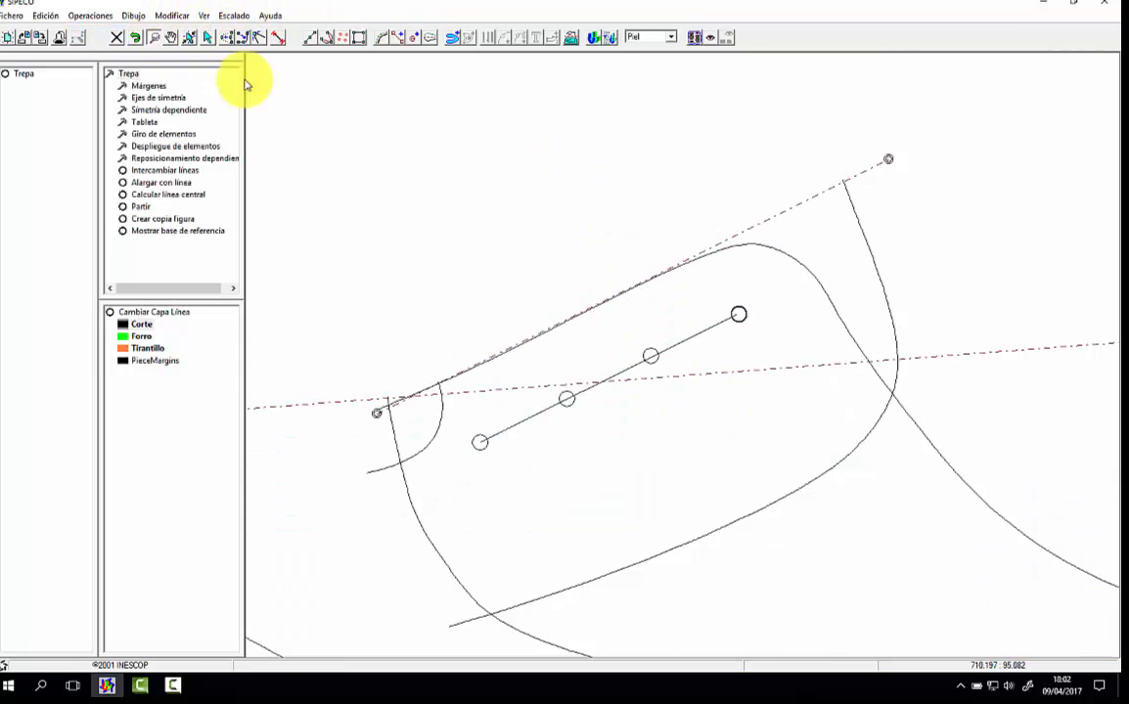
{"action": "right_click", "coordinate": [414, 182]}
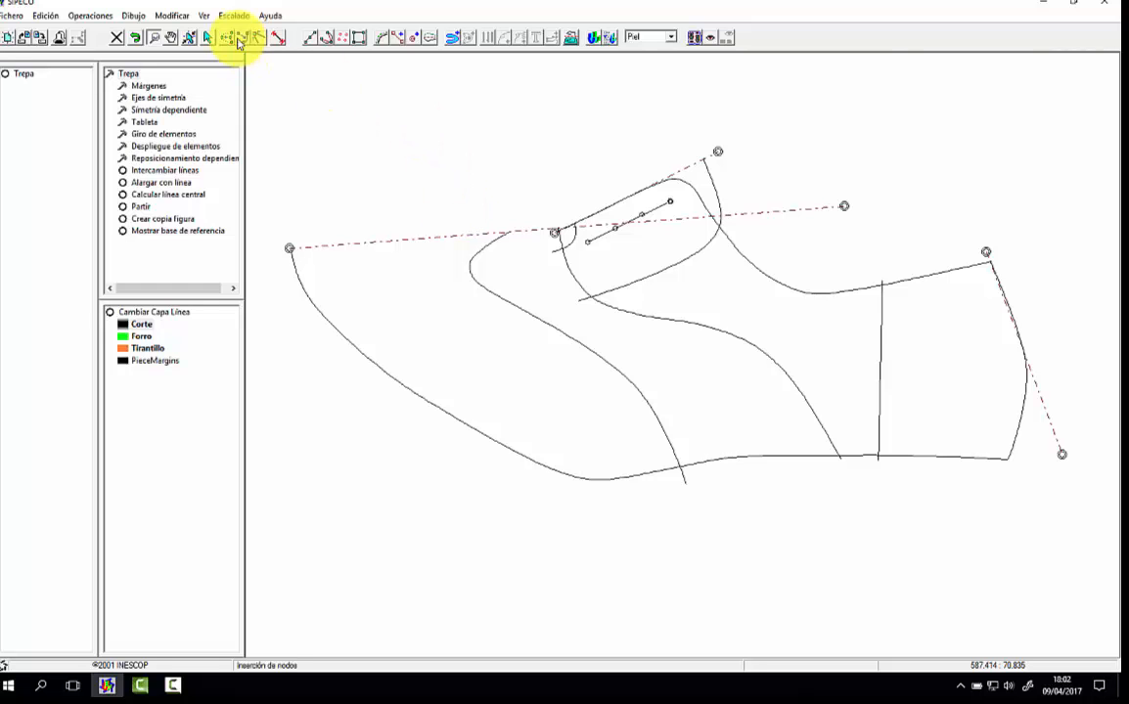
{"action": "left_click", "coordinate": [203, 16]}
{"action": "left_click", "coordinate": [201, 31]}
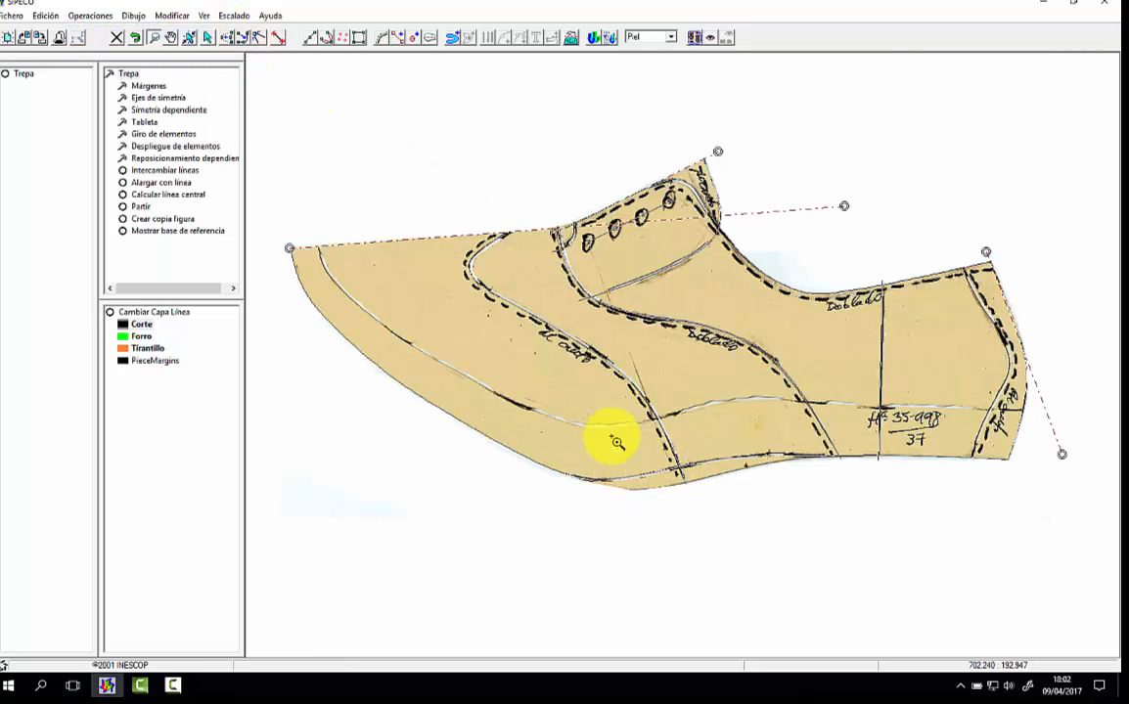
Step: Trace the lower of the two bottom lines with a short curve, from below the front seam's end back towards the waist
{"action": "left_click", "coordinate": [328, 38]}
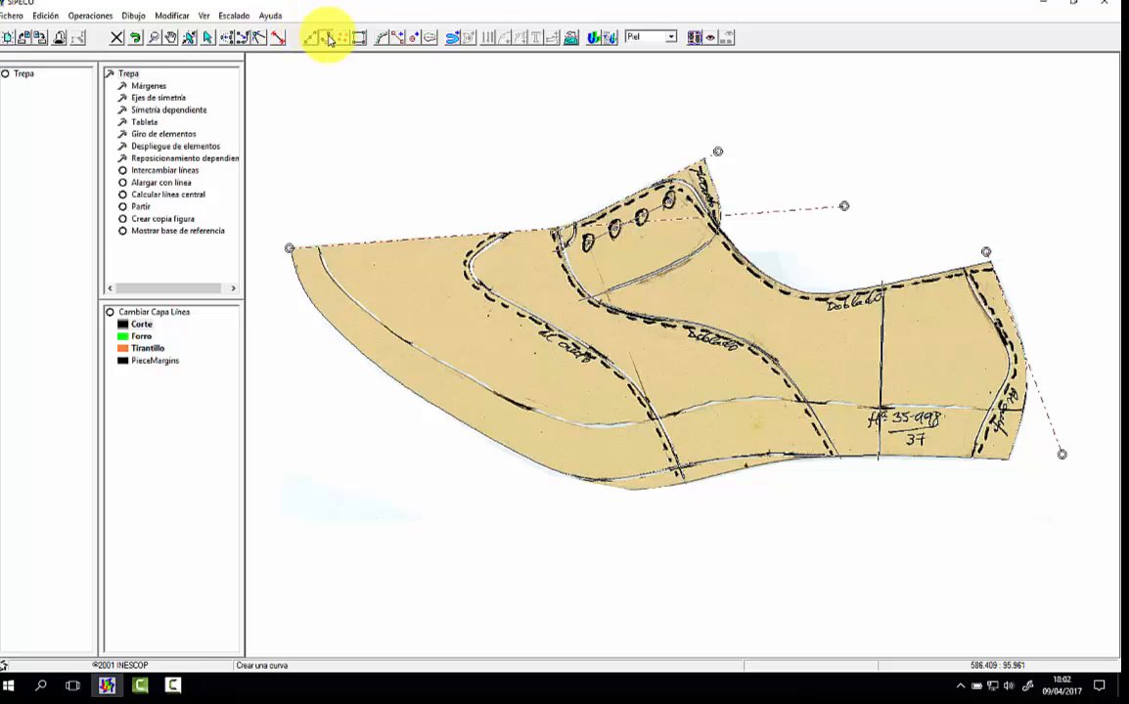
{"action": "left_click", "coordinate": [620, 488]}
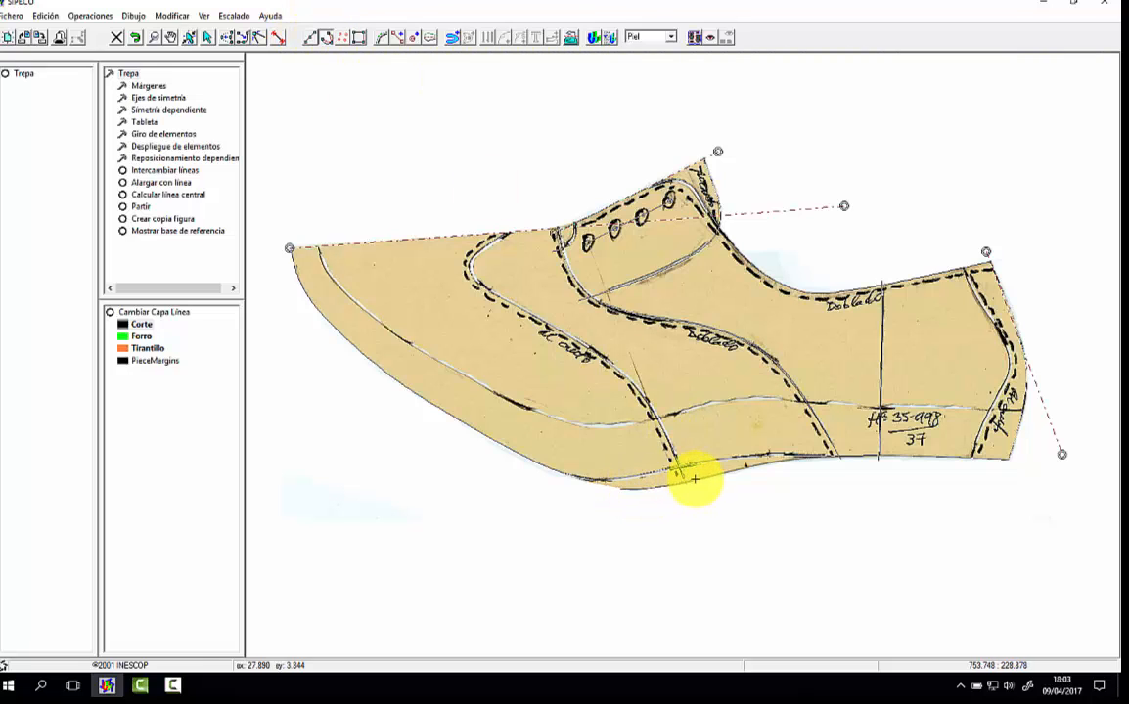
{"action": "left_click", "coordinate": [753, 465]}
{"action": "left_click", "coordinate": [775, 461]}
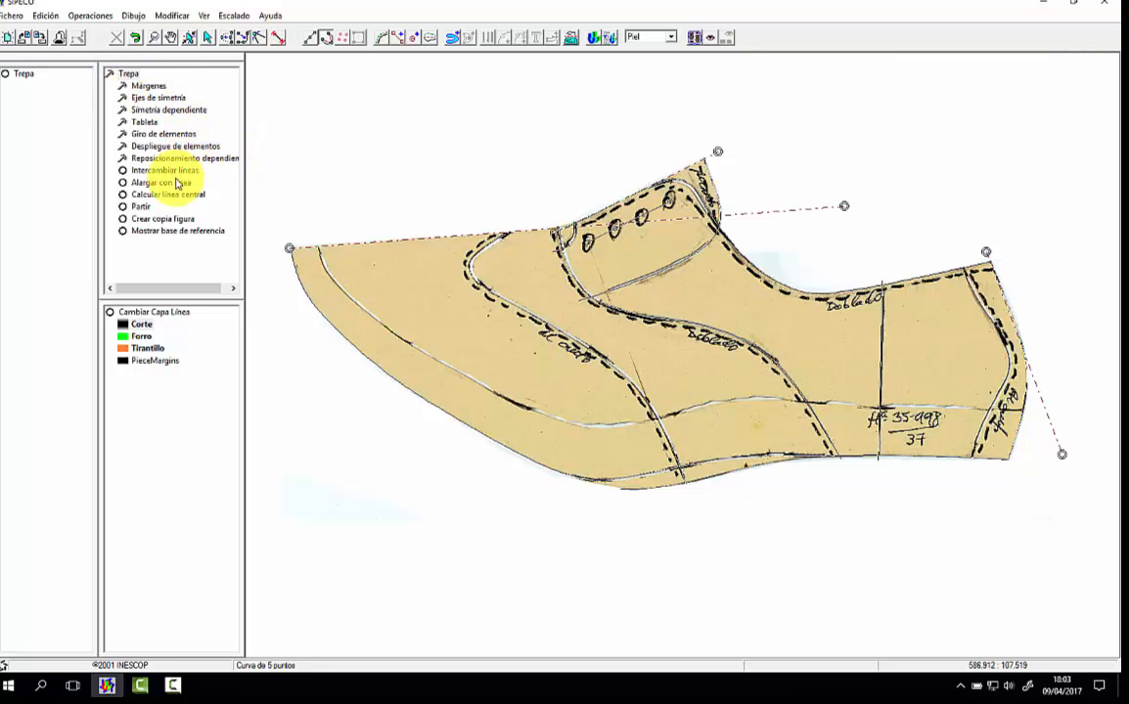
Step: Hide the scan, extend the short bottom curve along the main outline to the toe and heel, and adjust its node near the toe-side junction
{"action": "left_click", "coordinate": [204, 16]}
{"action": "left_click", "coordinate": [195, 32]}
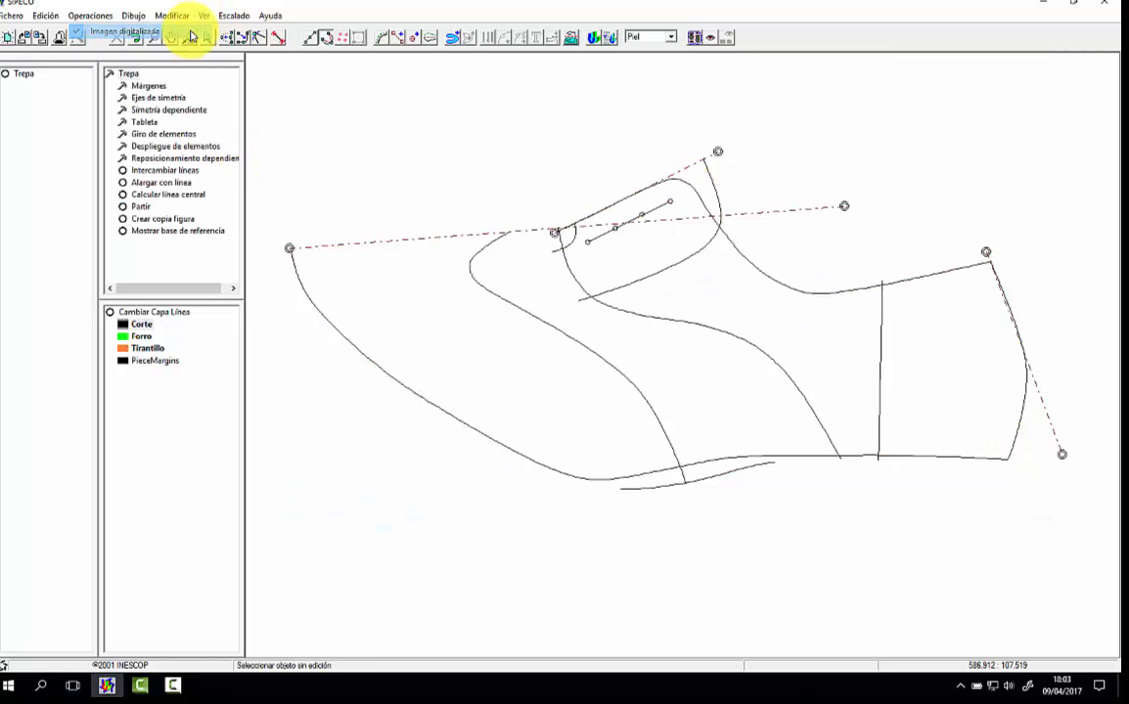
{"action": "left_click", "coordinate": [161, 182]}
{"action": "left_click", "coordinate": [650, 487]}
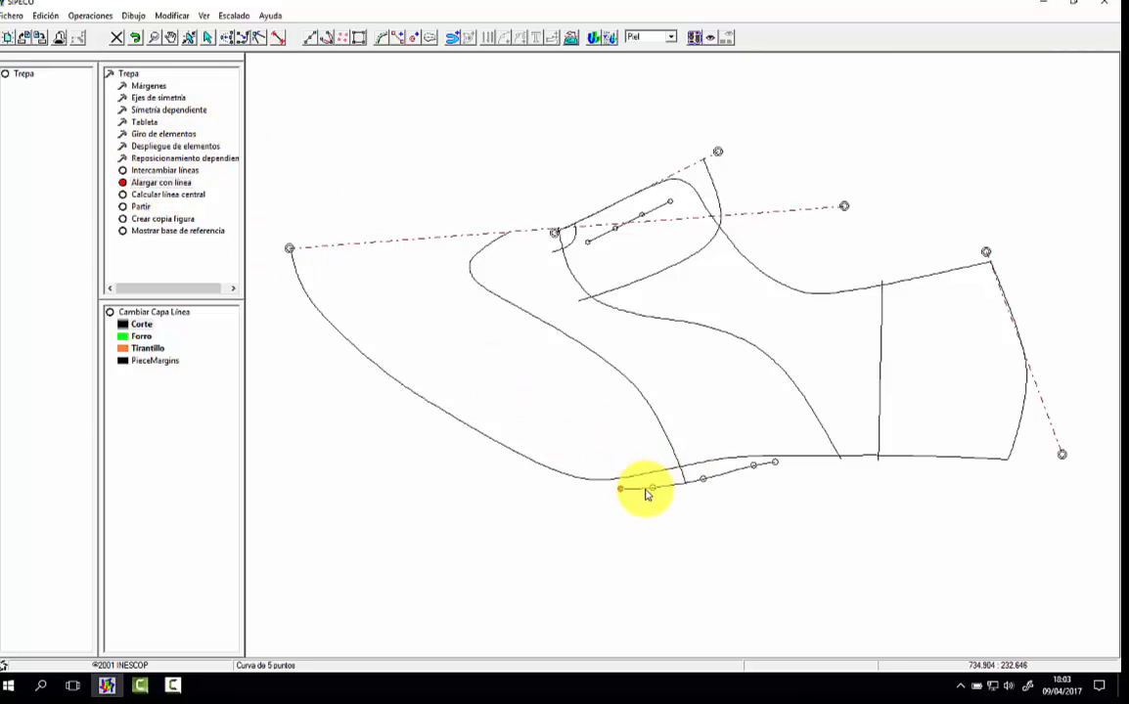
{"action": "left_click", "coordinate": [527, 464]}
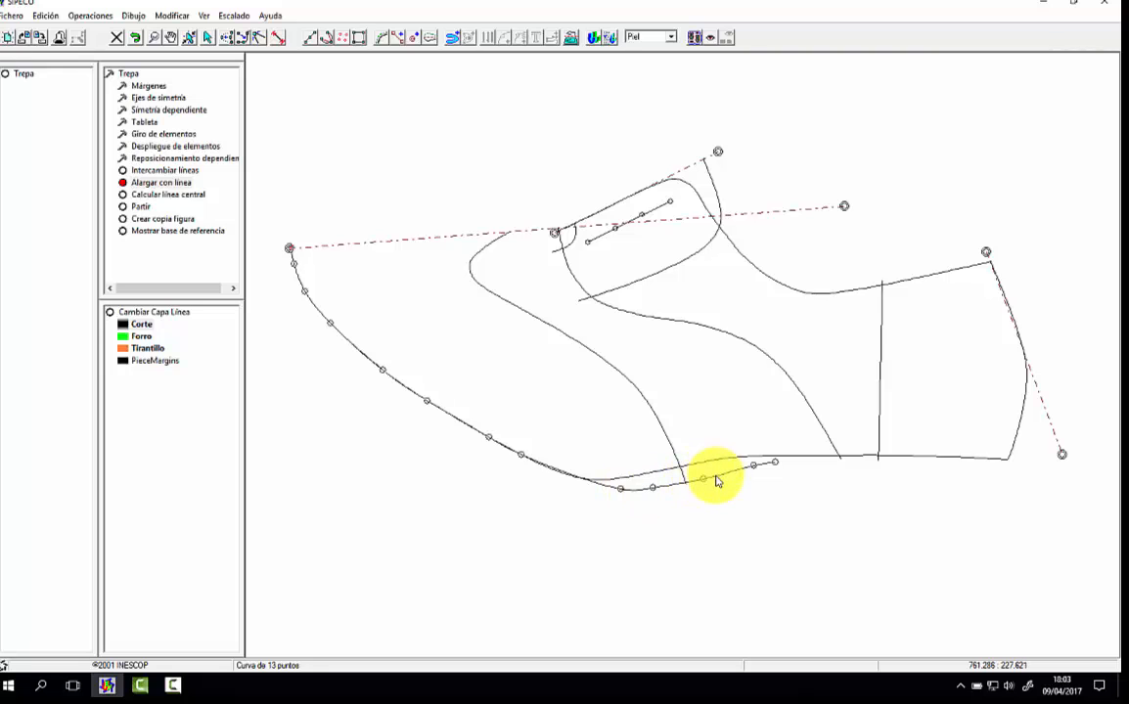
{"action": "left_click", "coordinate": [872, 458]}
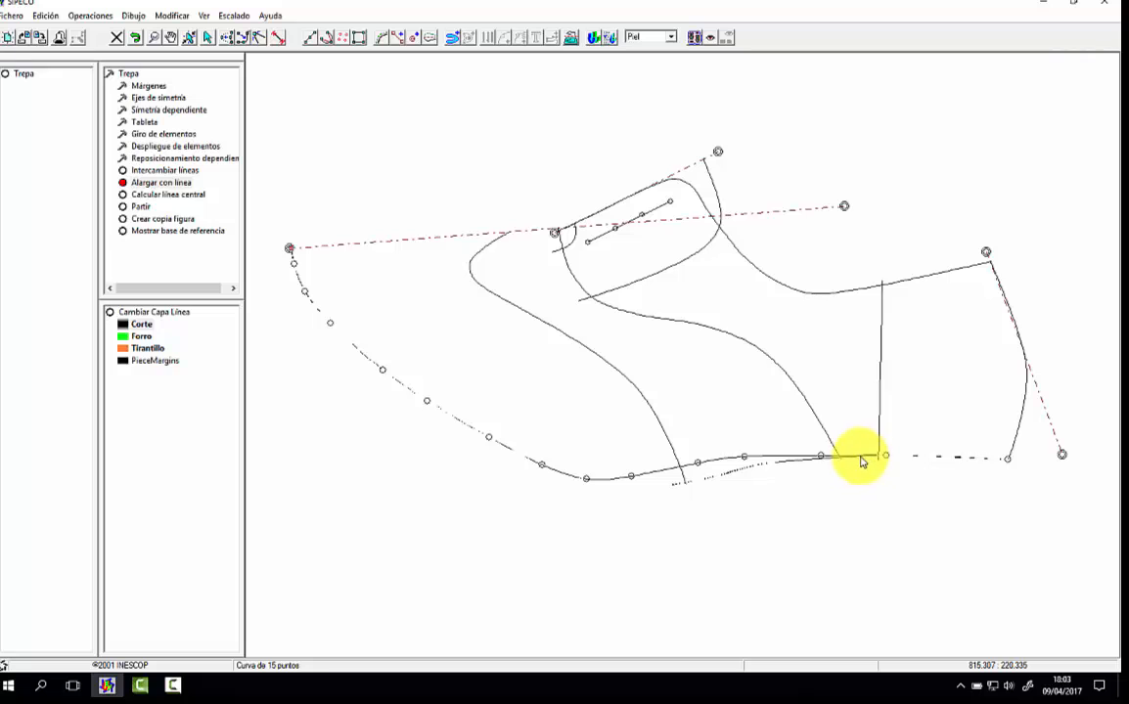
{"action": "right_click", "coordinate": [860, 461]}
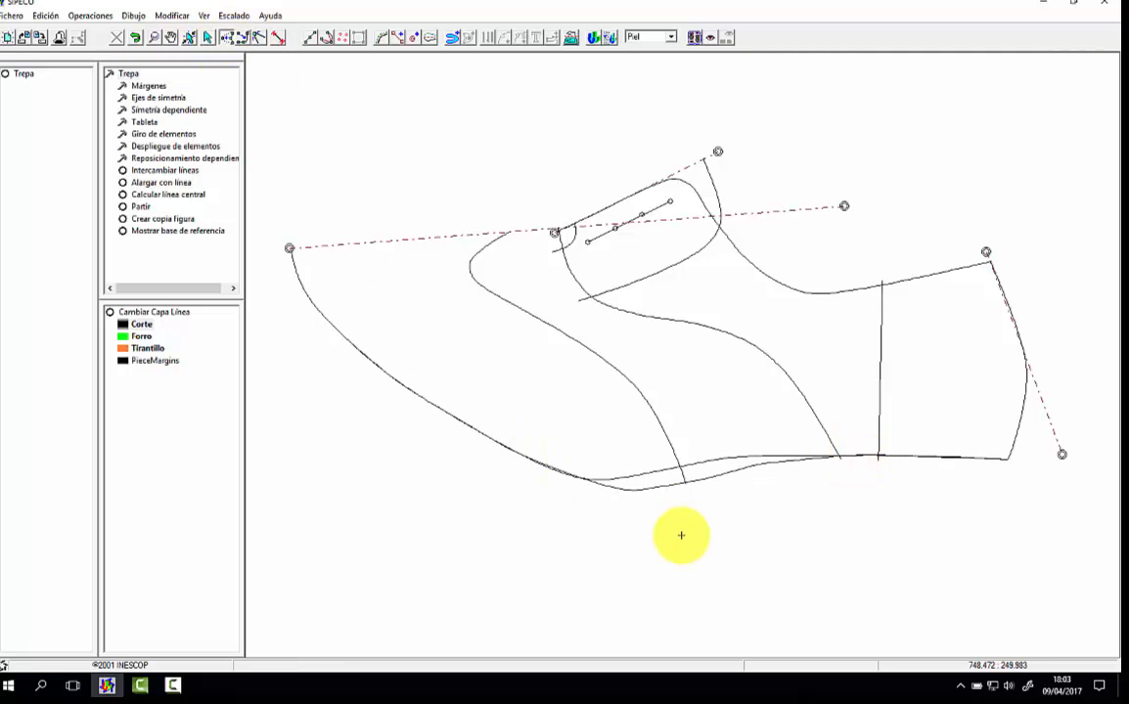
{"action": "left_click", "coordinate": [664, 485]}
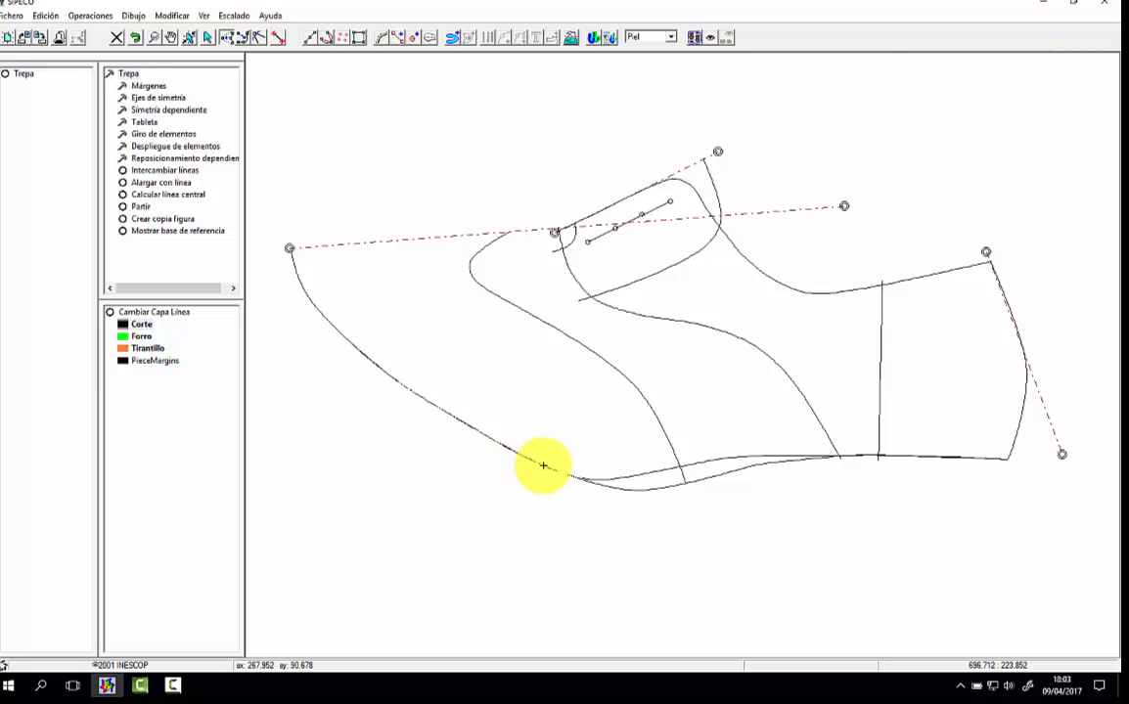
{"action": "left_click", "coordinate": [549, 468]}
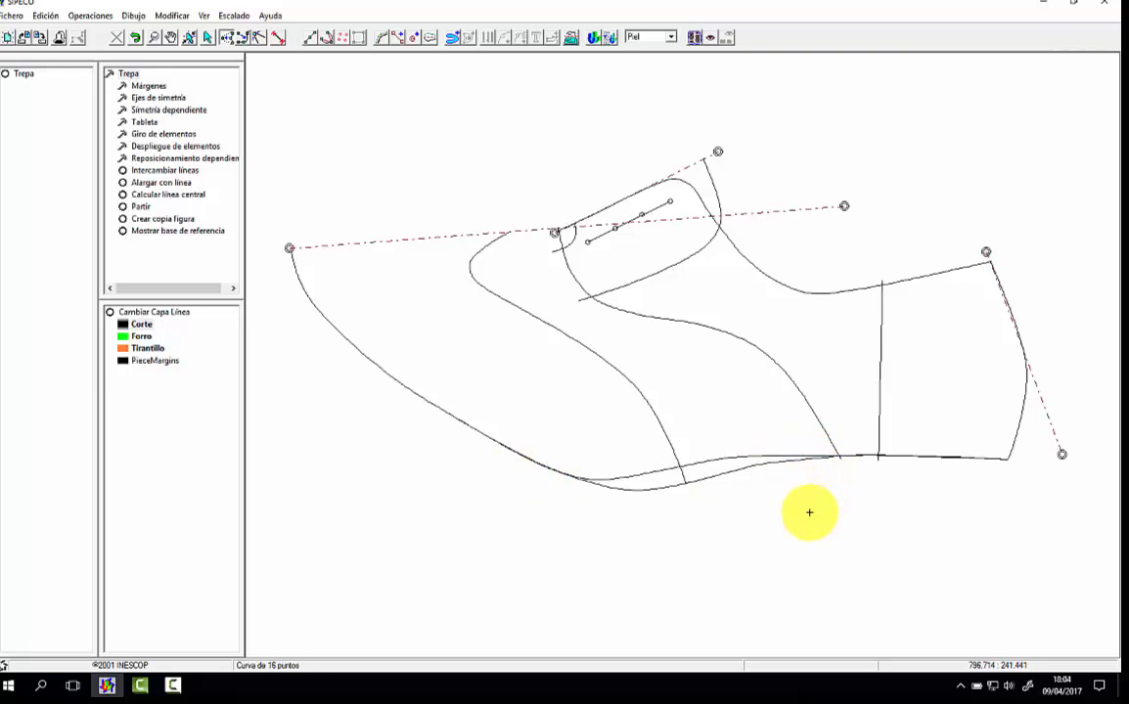
Step: Add a layer named Trepa with a blue colour to the layer configuration
{"action": "right_click", "coordinate": [139, 324]}
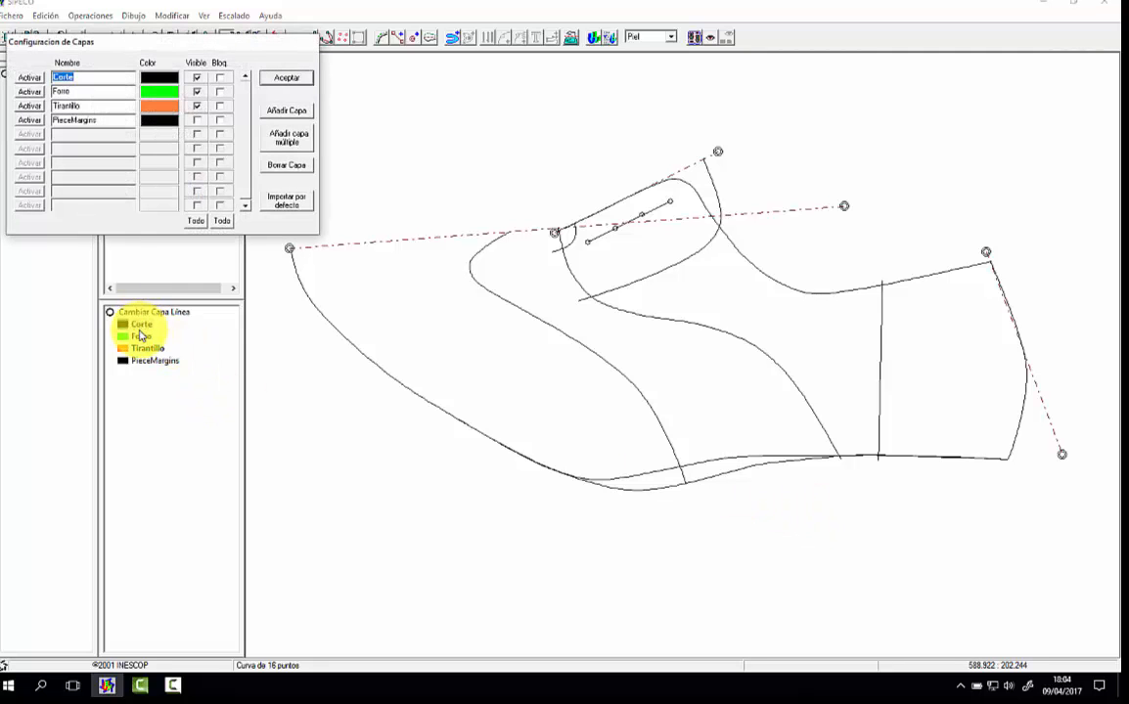
{"action": "left_click", "coordinate": [297, 114]}
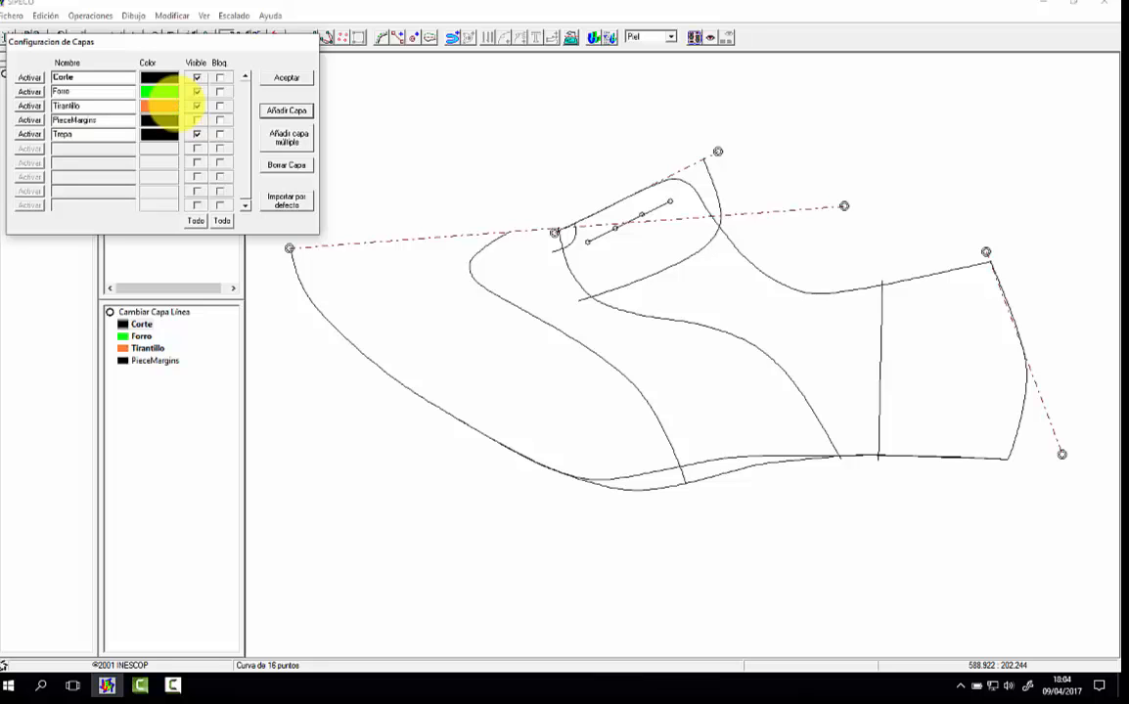
{"action": "left_click", "coordinate": [154, 134]}
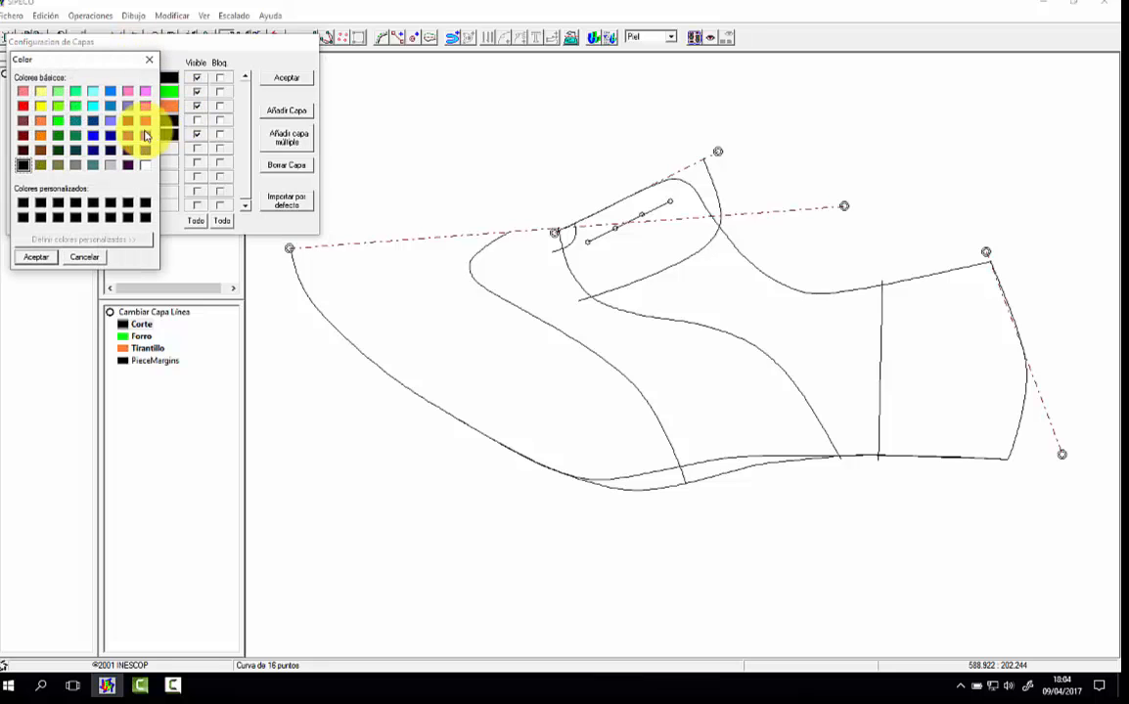
{"action": "left_click", "coordinate": [93, 134]}
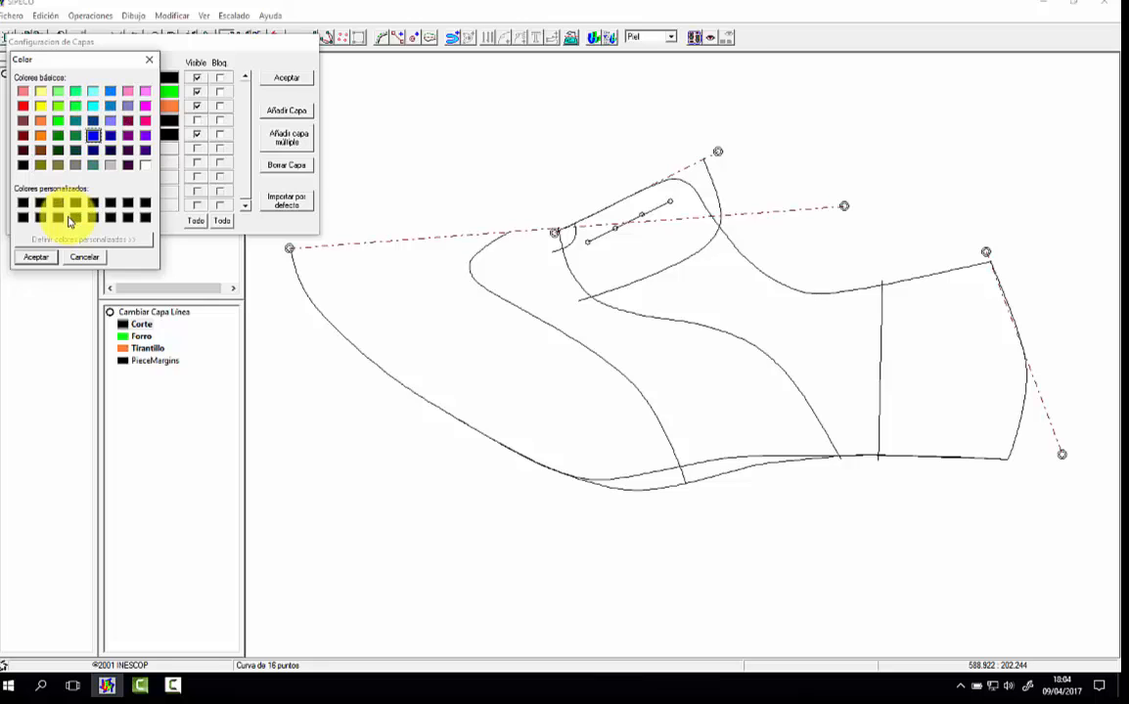
{"action": "left_click", "coordinate": [37, 256]}
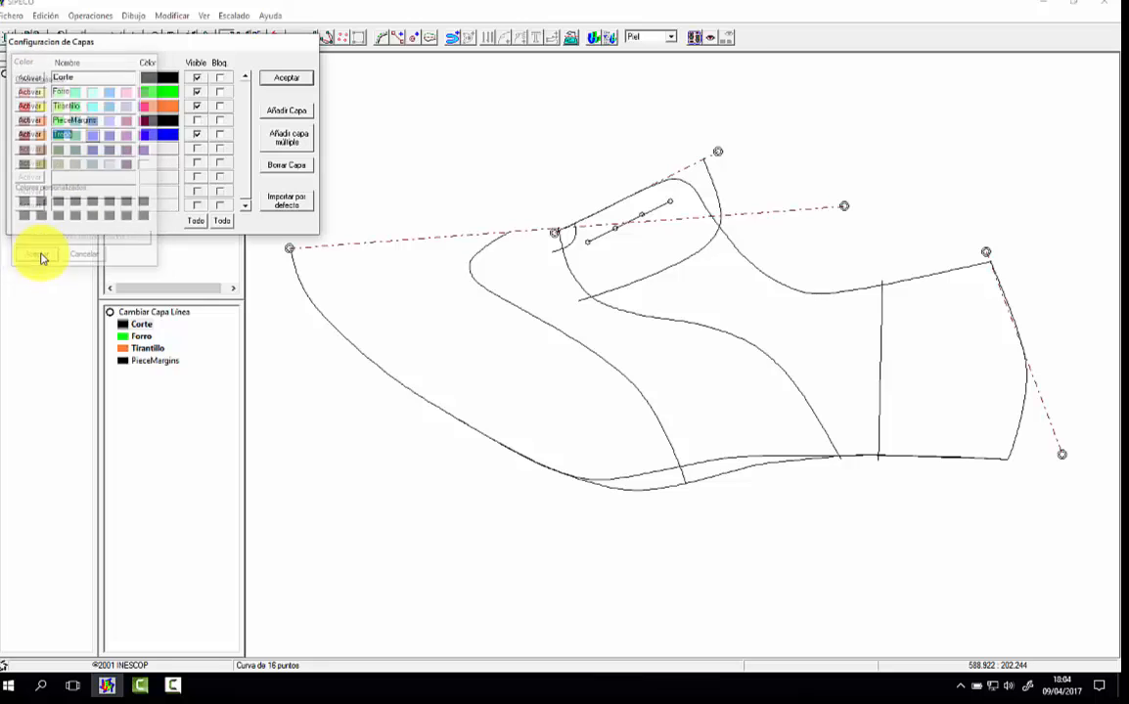
{"action": "left_click", "coordinate": [288, 80]}
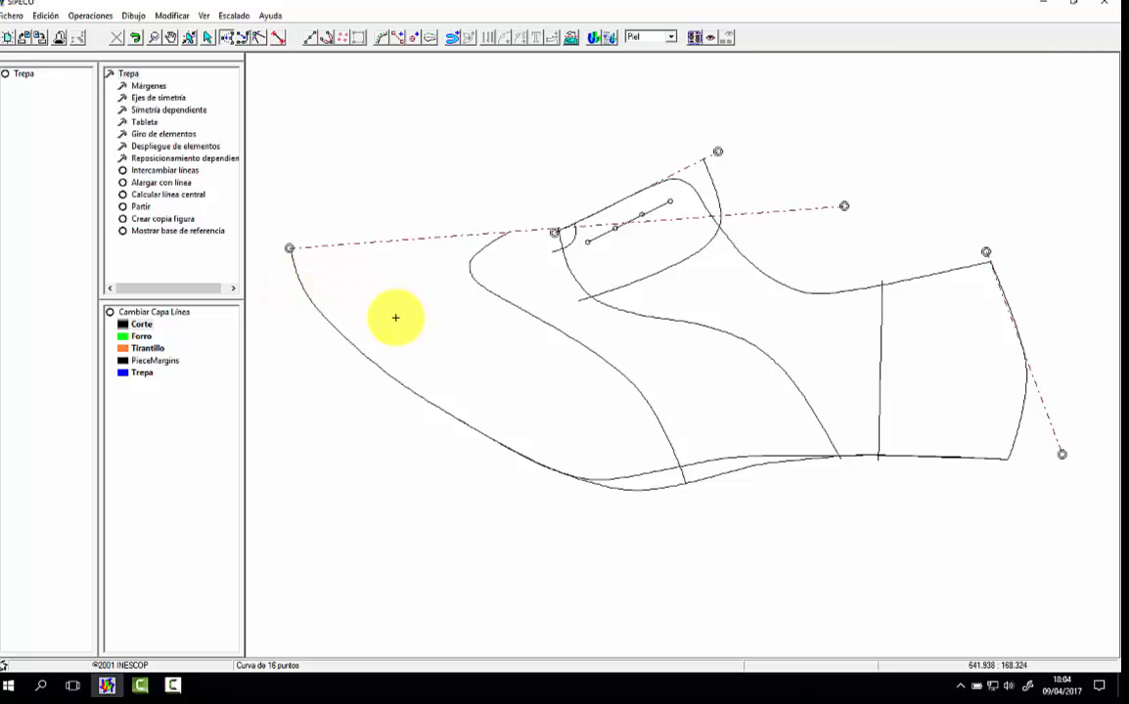
Step: Move the bottom outlines, top line, seams, tongue curve, eyelet line and puncture marks to the Trepa layer
{"action": "left_click", "coordinate": [110, 311]}
{"action": "left_click", "coordinate": [638, 481]}
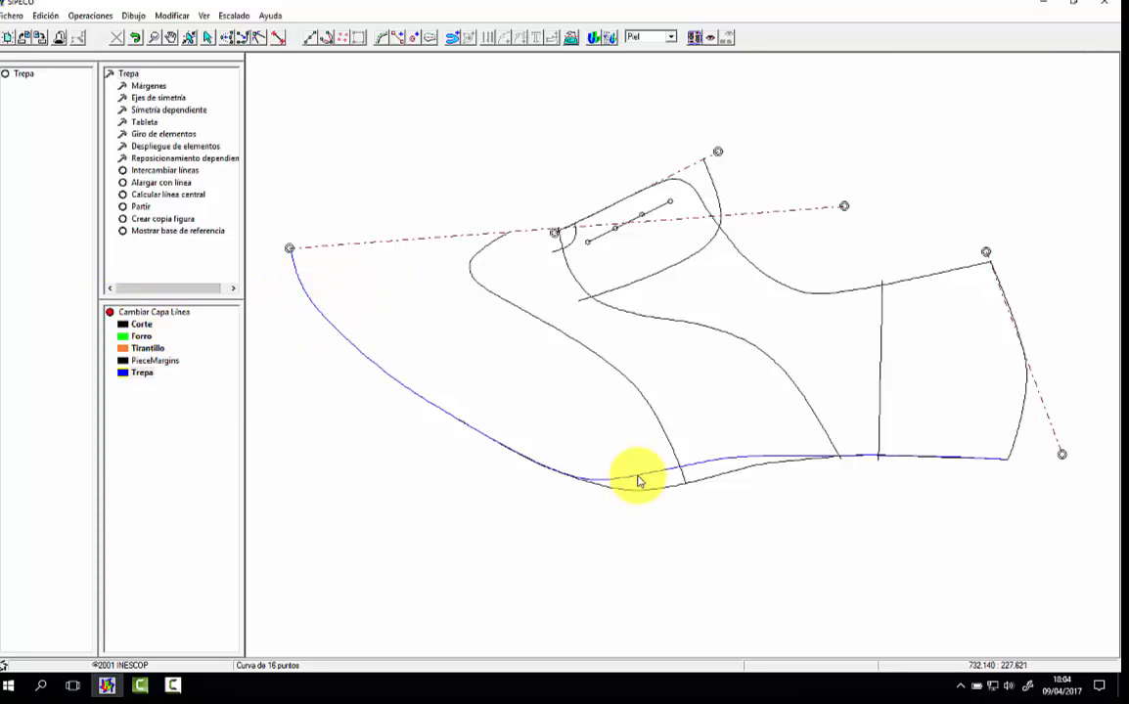
{"action": "left_click", "coordinate": [673, 490]}
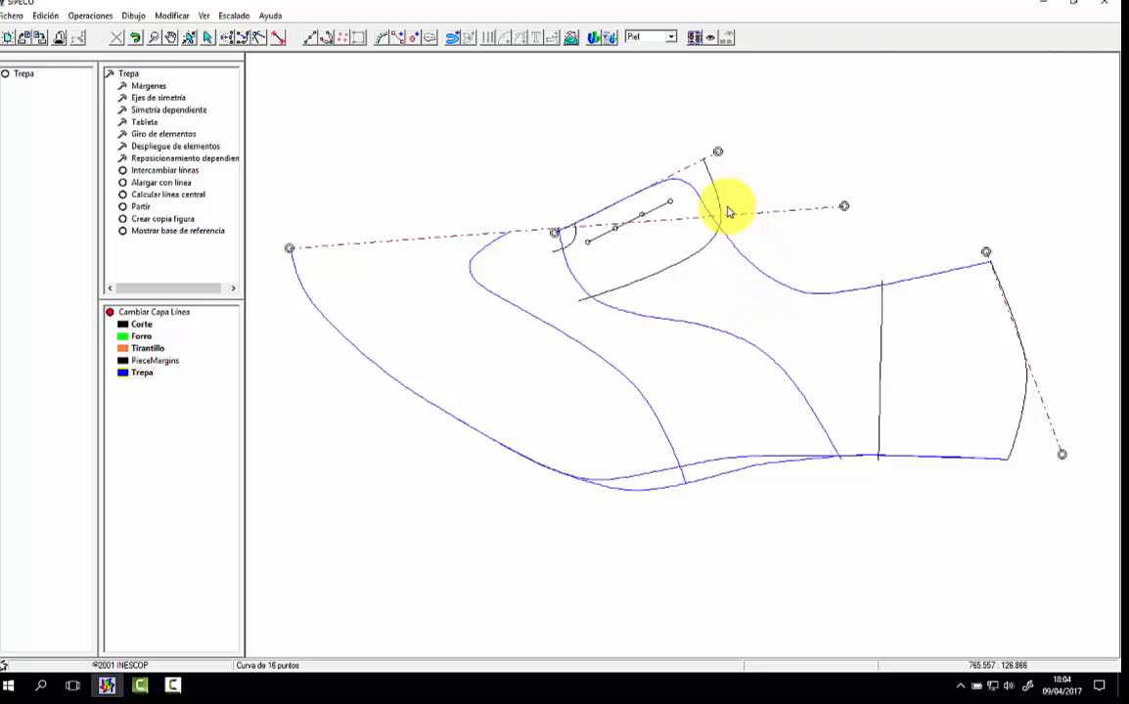
{"action": "left_click", "coordinate": [625, 224]}
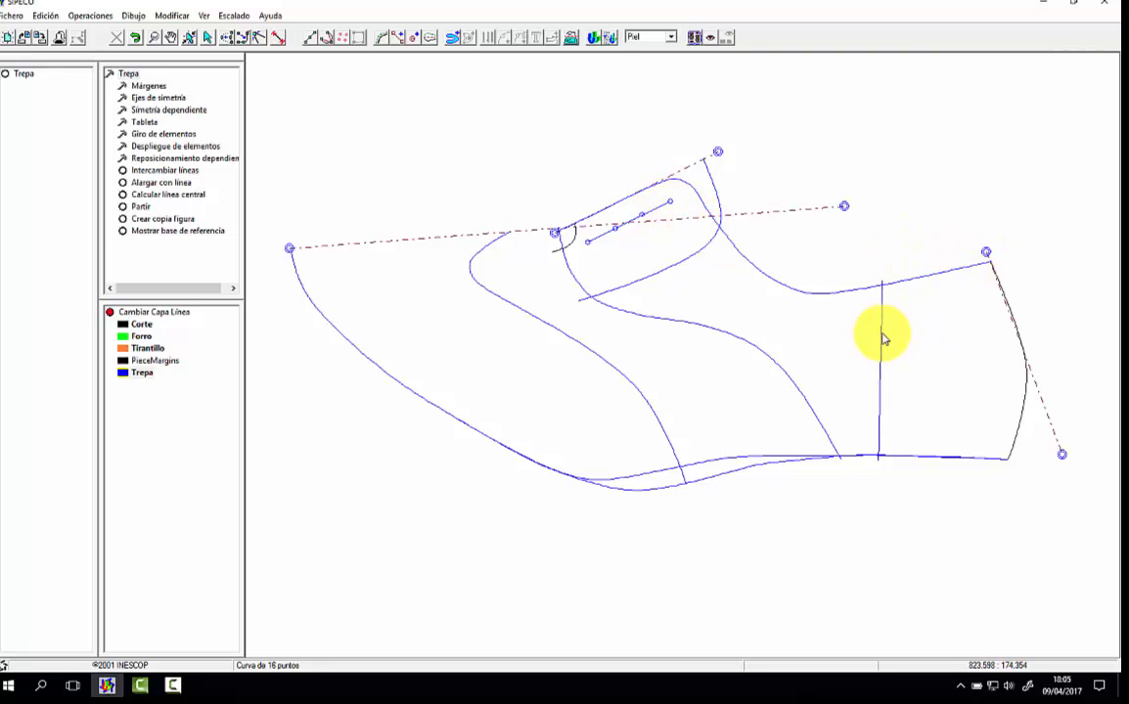
Step: Show the scan and trace the inner heel seam with a curve from the top line down to the bottom line
{"action": "left_click", "coordinate": [208, 18]}
{"action": "left_click", "coordinate": [199, 30]}
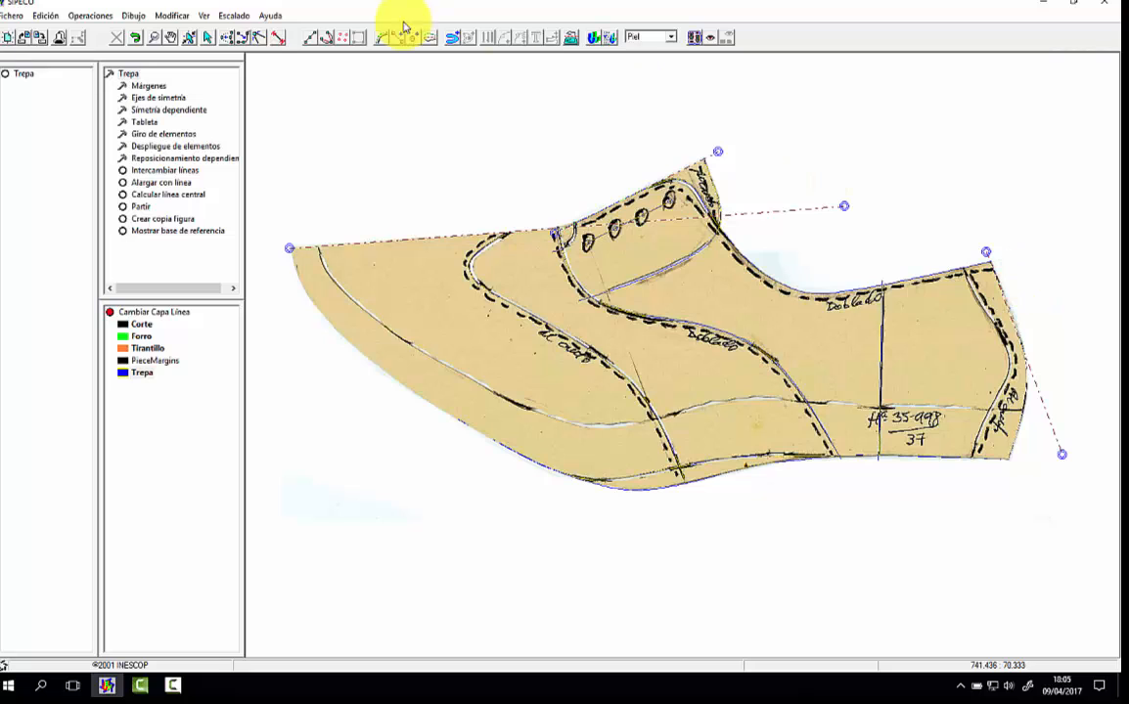
{"action": "left_click", "coordinate": [155, 39]}
{"action": "left_click_drag", "start_coordinate": [902, 240], "coordinate": [1052, 471]}
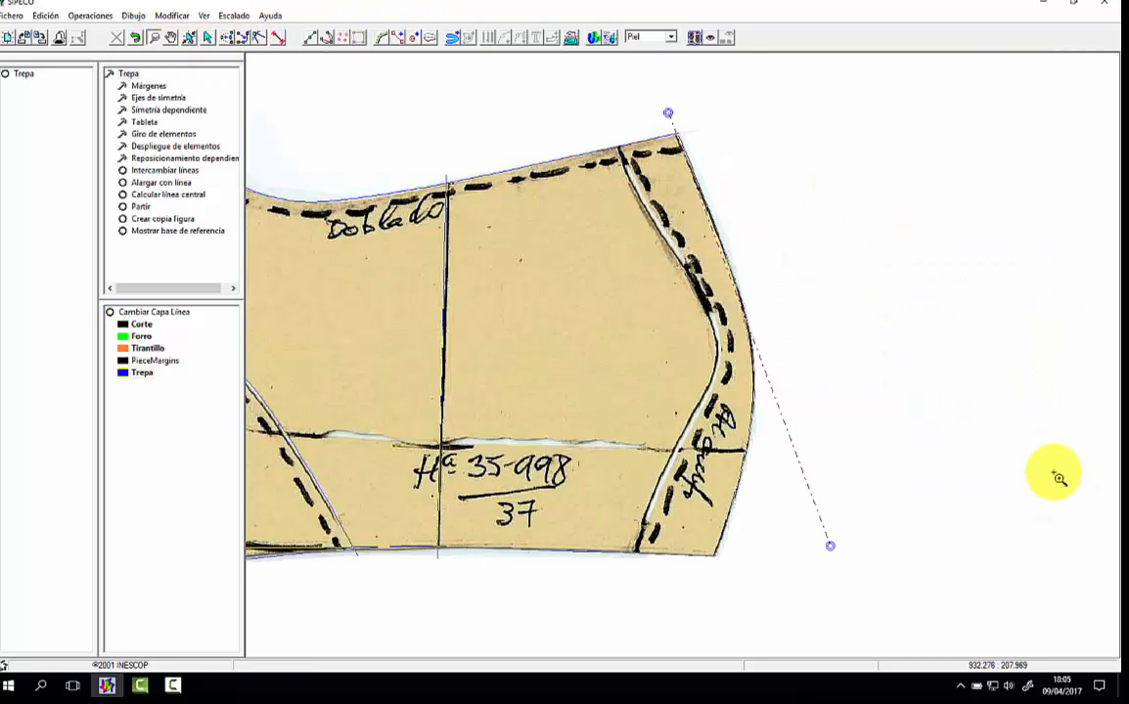
{"action": "left_click", "coordinate": [326, 41]}
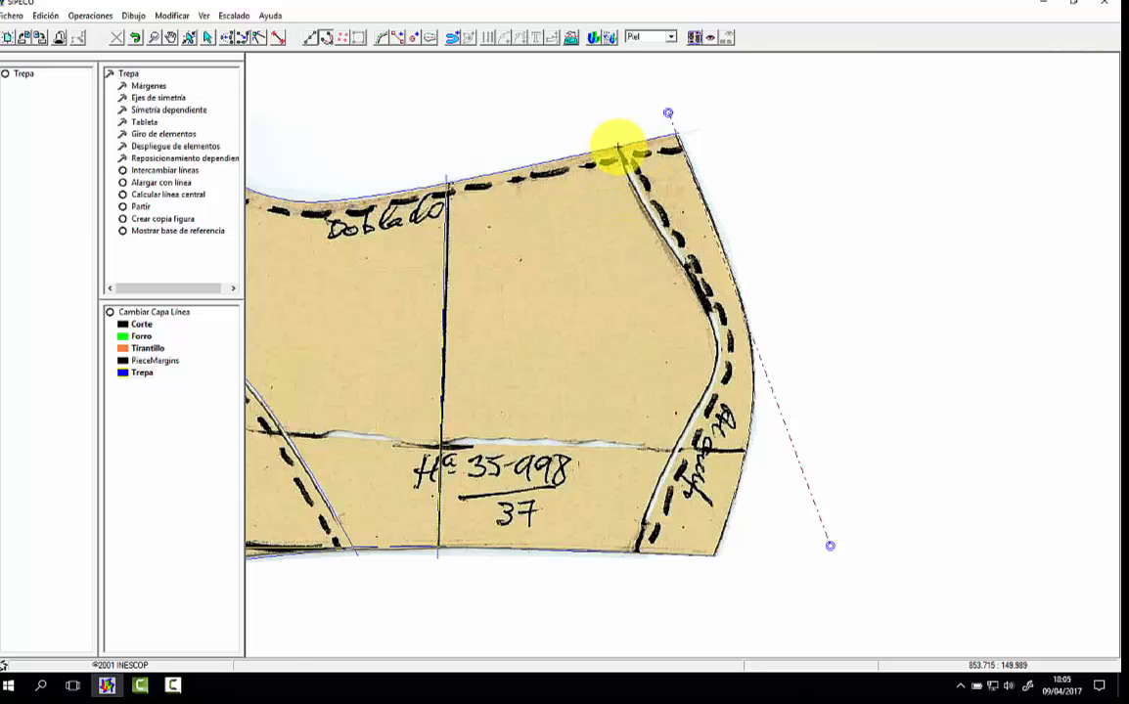
{"action": "left_click", "coordinate": [618, 149]}
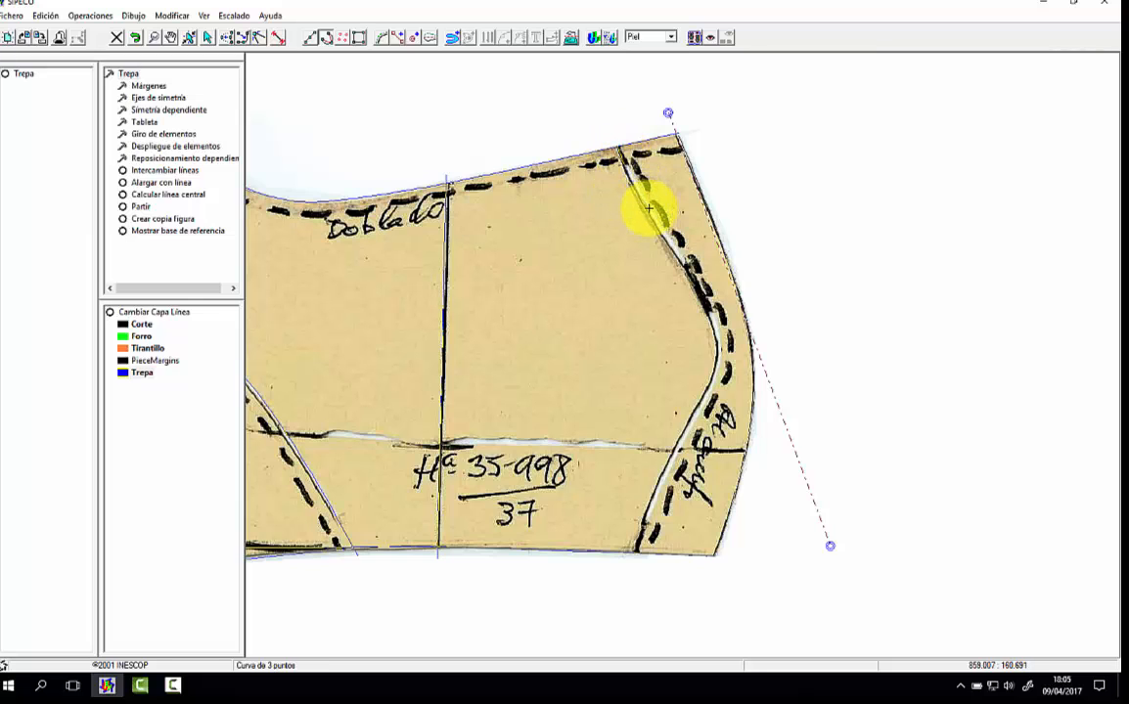
{"action": "left_click", "coordinate": [689, 277]}
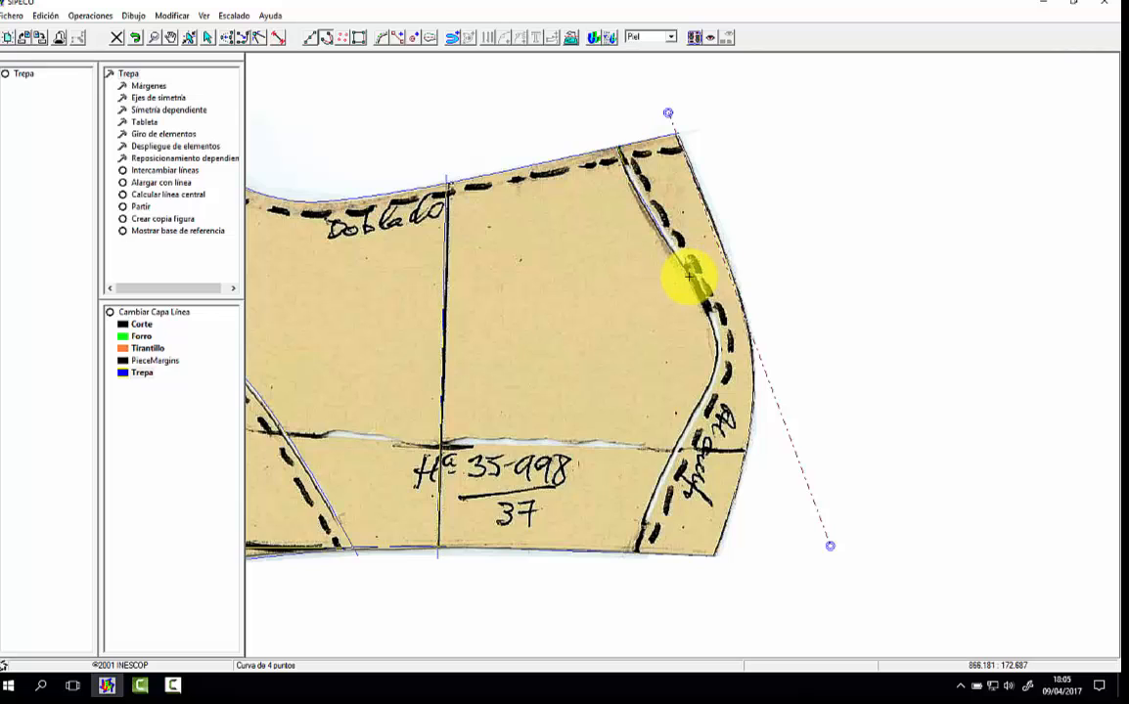
{"action": "left_click", "coordinate": [714, 332]}
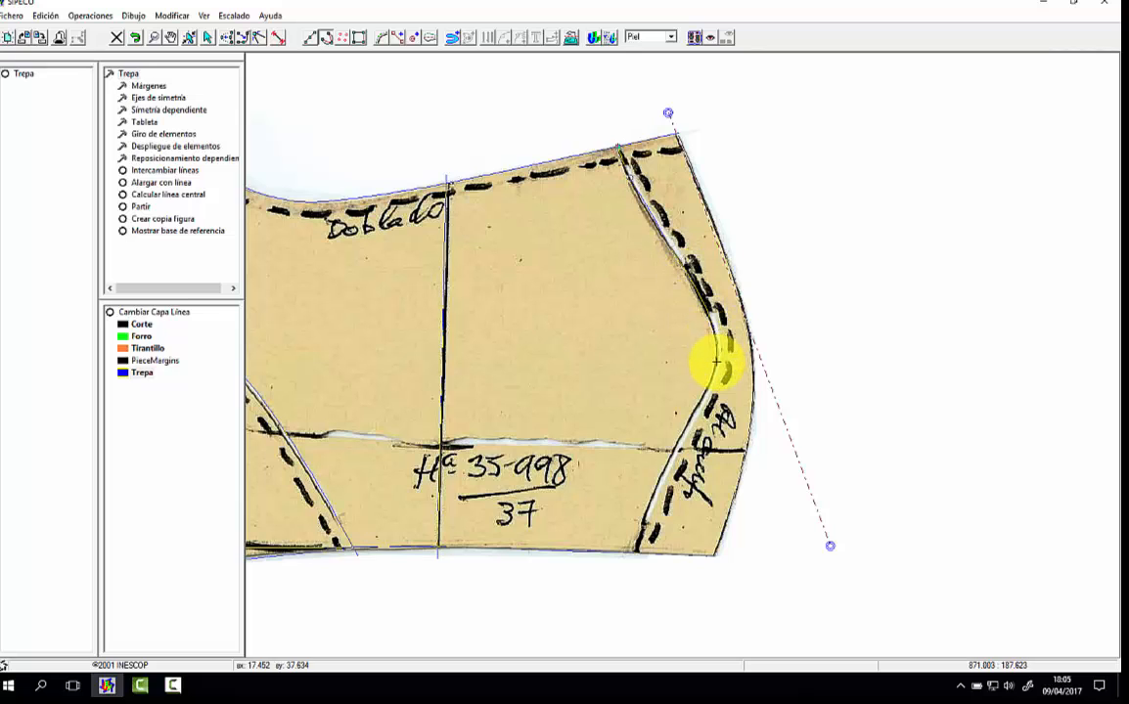
{"action": "left_click", "coordinate": [716, 362]}
{"action": "left_click", "coordinate": [692, 437]}
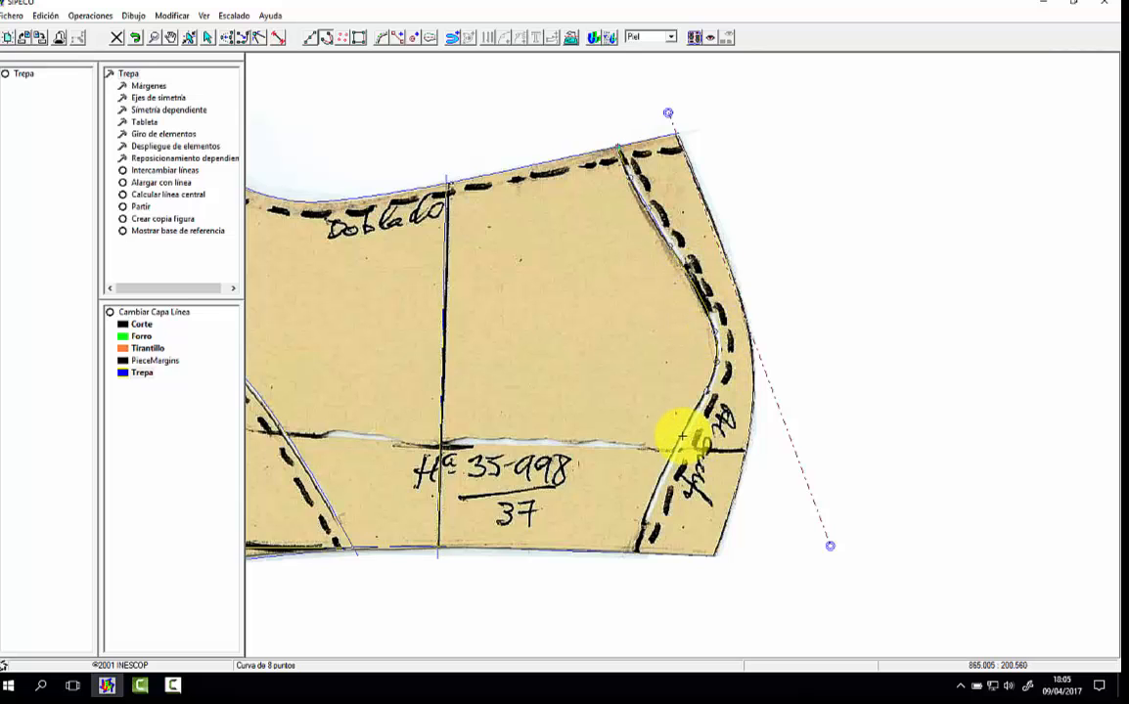
{"action": "left_click", "coordinate": [661, 470]}
{"action": "left_click", "coordinate": [646, 504]}
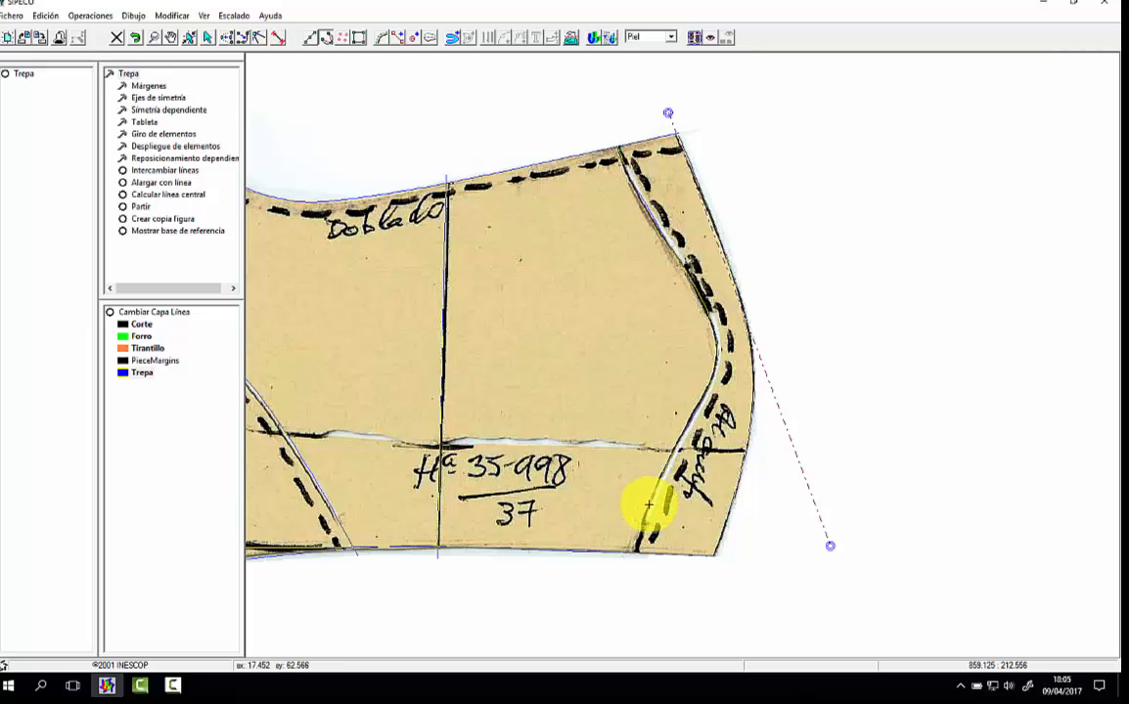
{"action": "left_click", "coordinate": [634, 553]}
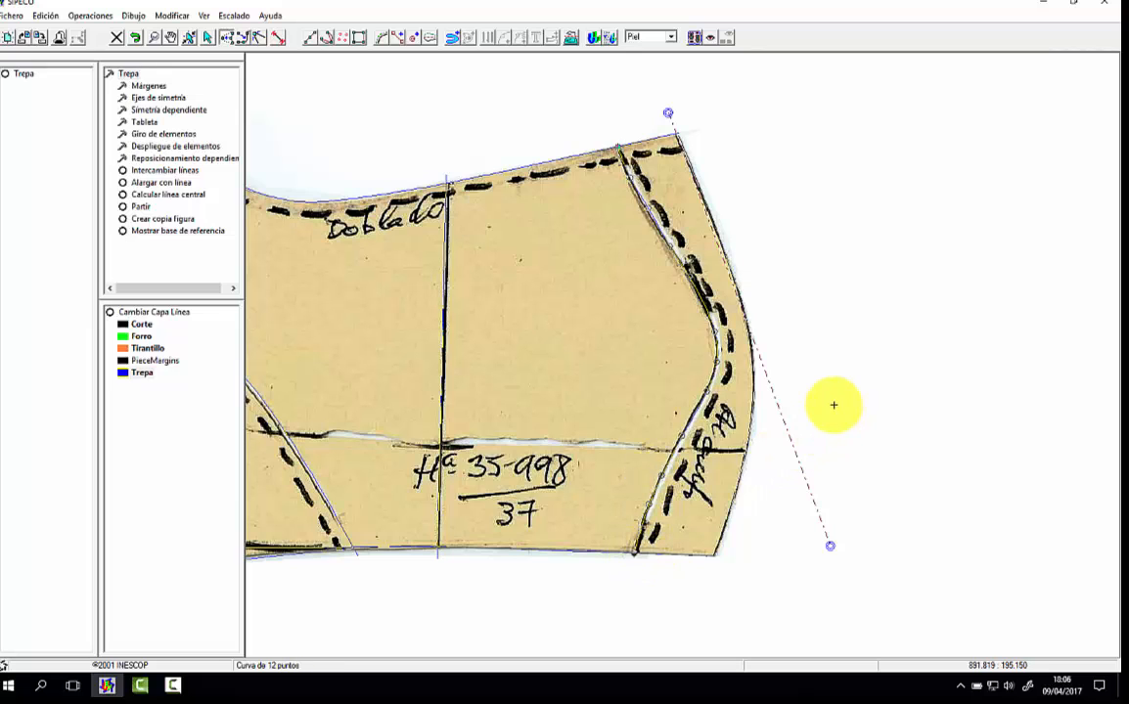
Step: Check the heel seam curve against the scan along its whole length and hide the scan
{"action": "left_click", "coordinate": [153, 37]}
{"action": "left_click_drag", "start_coordinate": [587, 144], "coordinate": [768, 342]}
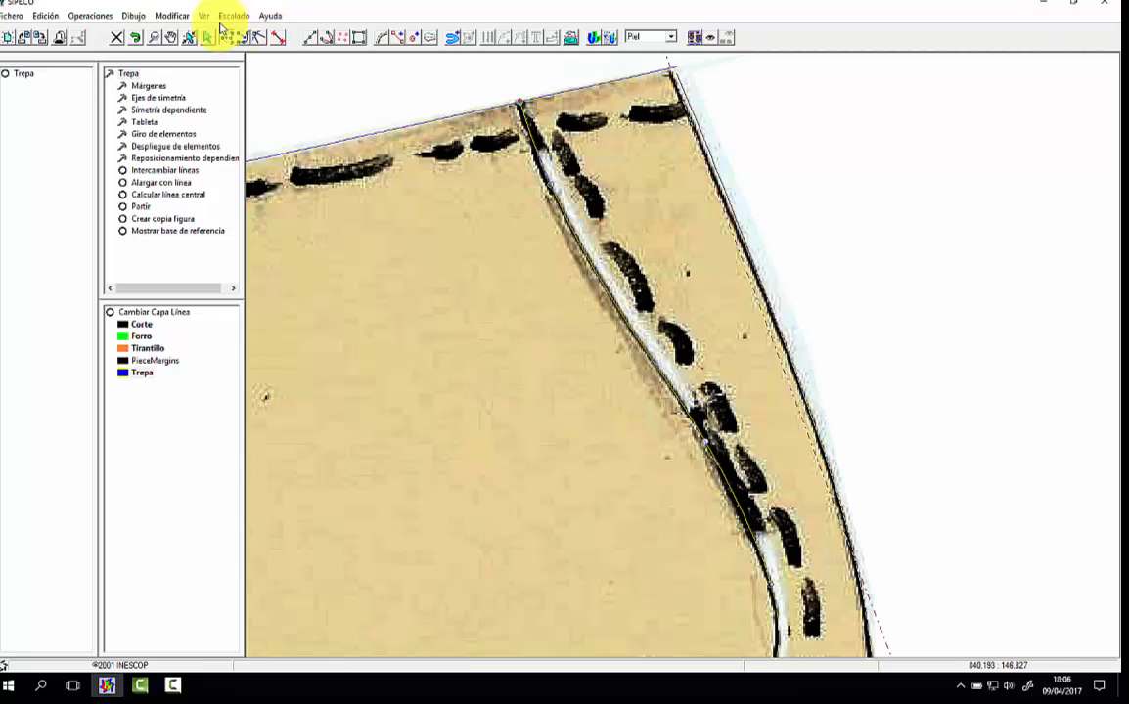
{"action": "left_click", "coordinate": [172, 37]}
{"action": "left_click_drag", "start_coordinate": [674, 477], "coordinate": [612, 206]}
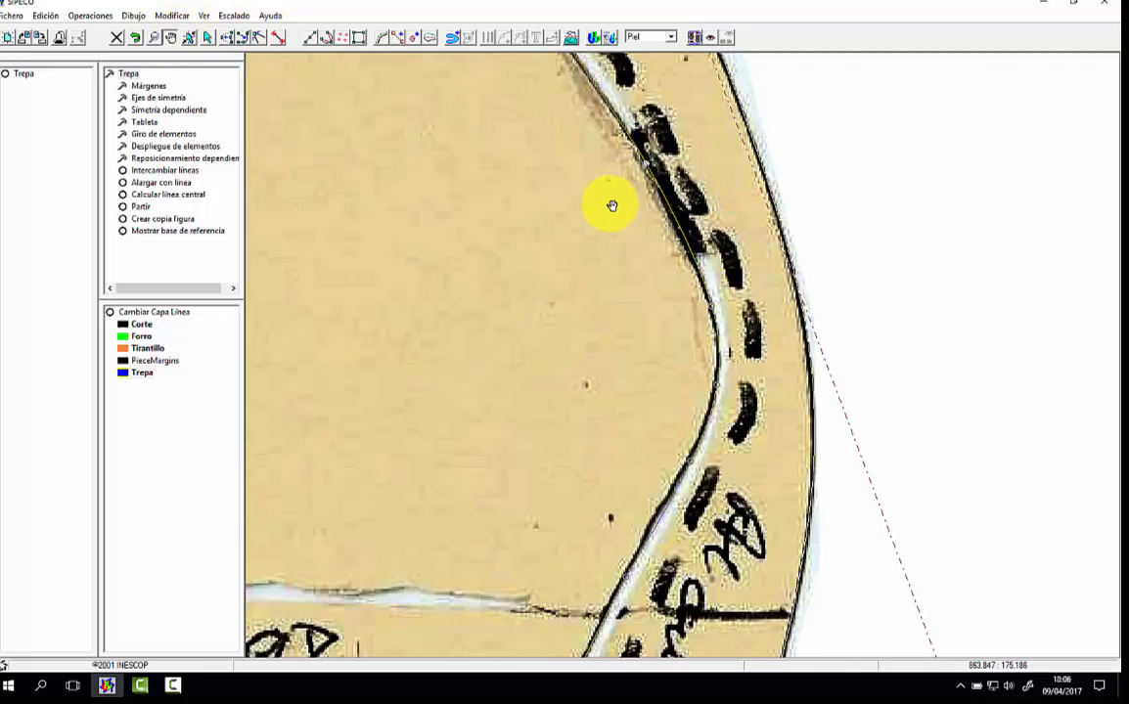
{"action": "left_click_drag", "start_coordinate": [613, 363], "coordinate": [631, 202]}
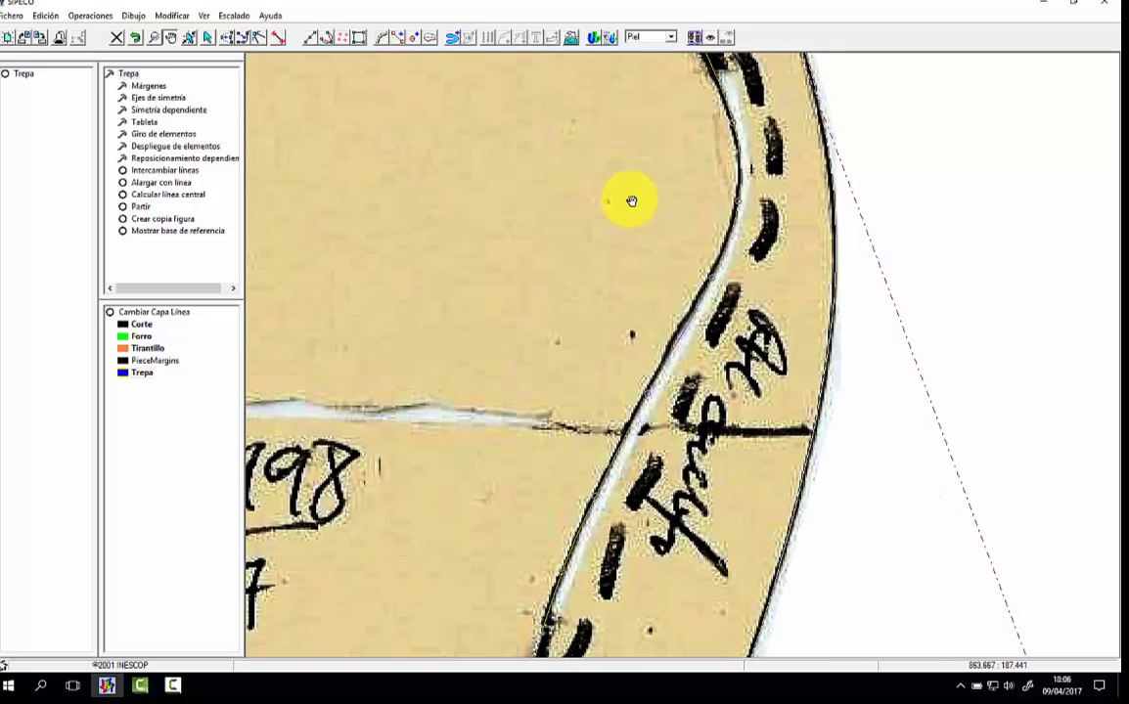
{"action": "left_click_drag", "start_coordinate": [614, 360], "coordinate": [628, 286]}
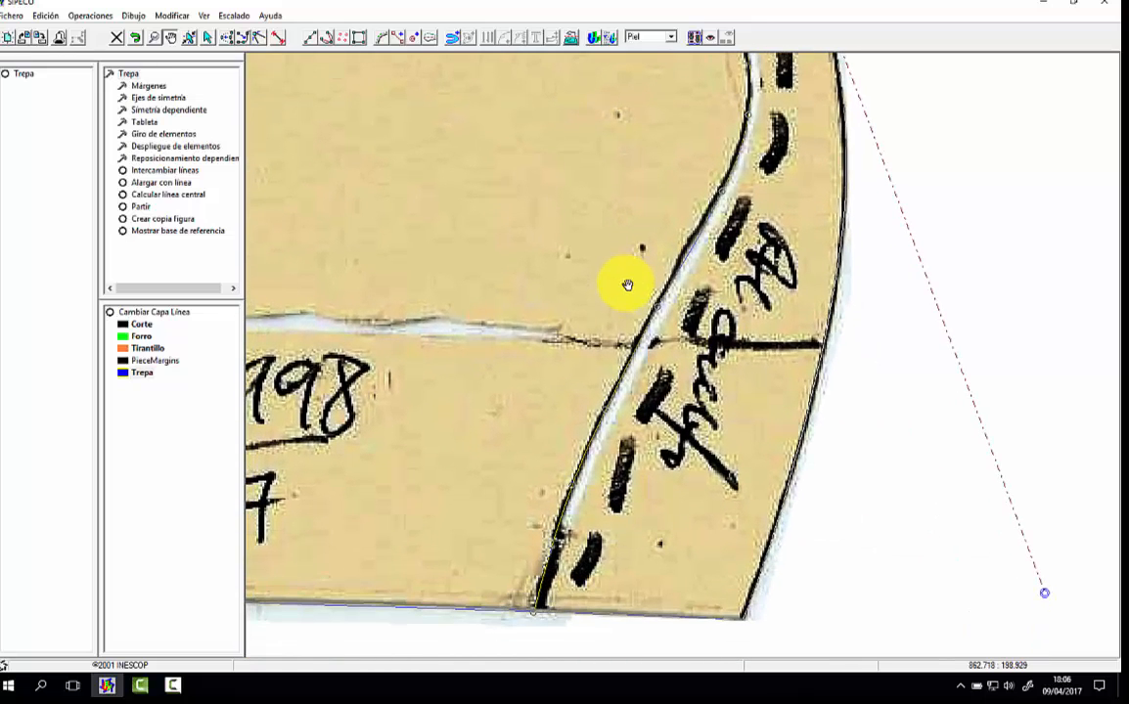
{"action": "left_click", "coordinate": [205, 15]}
{"action": "left_click", "coordinate": [200, 29]}
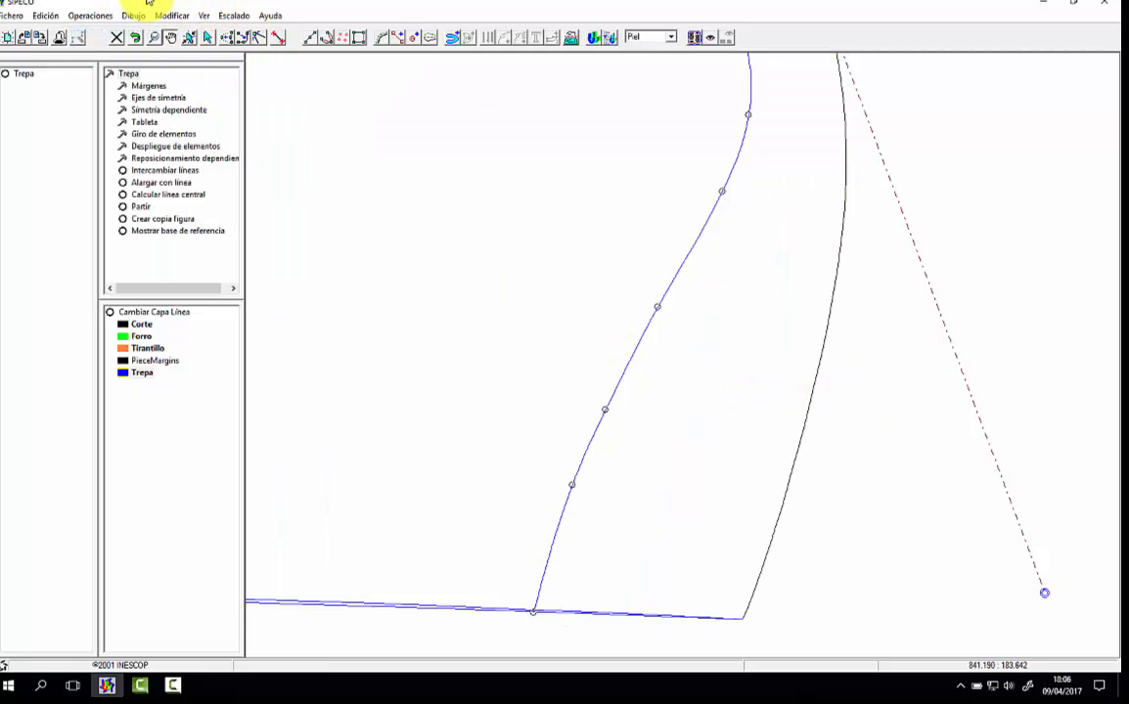
{"action": "left_click", "coordinate": [154, 39]}
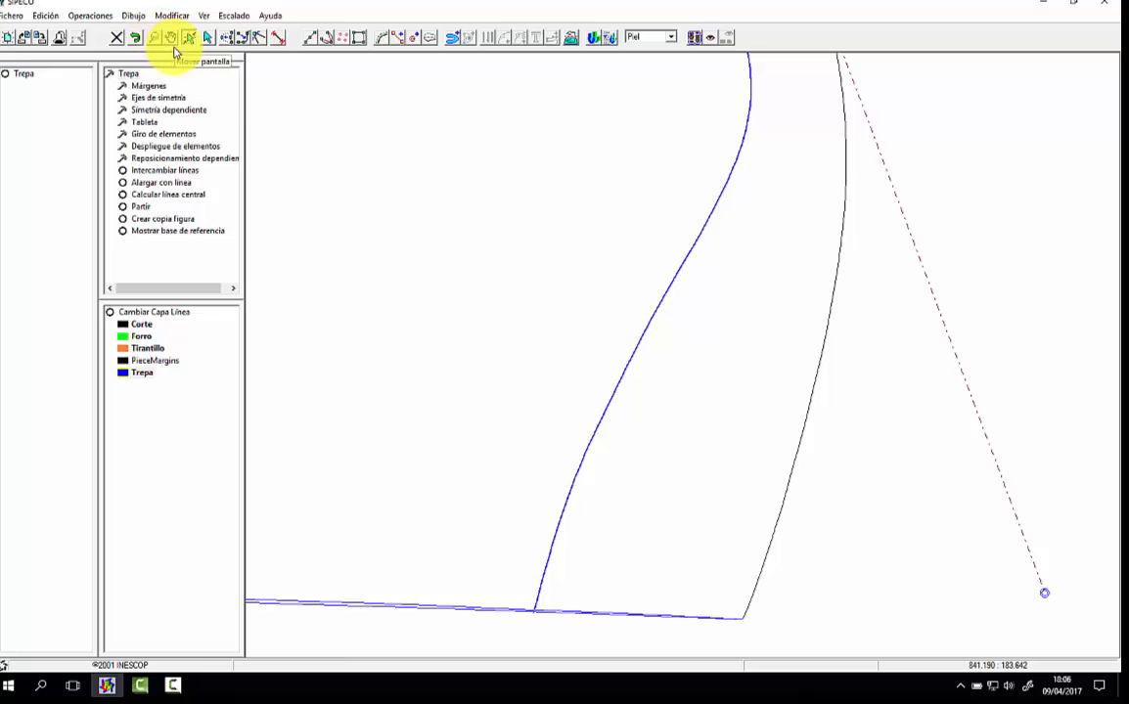
{"action": "left_click", "coordinate": [315, 169]}
{"action": "left_click", "coordinate": [339, 172]}
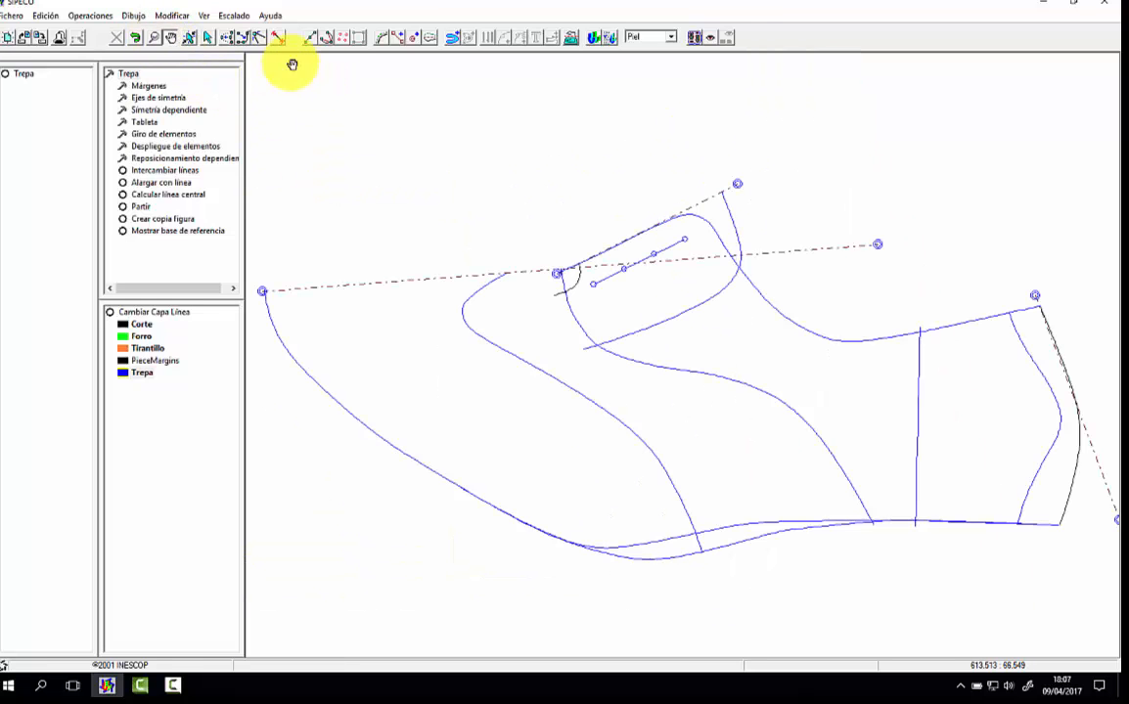
Step: Save the pattern in the Clientes folder as "M13 Inglés con puntera, festones y tirantillo"
{"action": "left_click", "coordinate": [8, 16]}
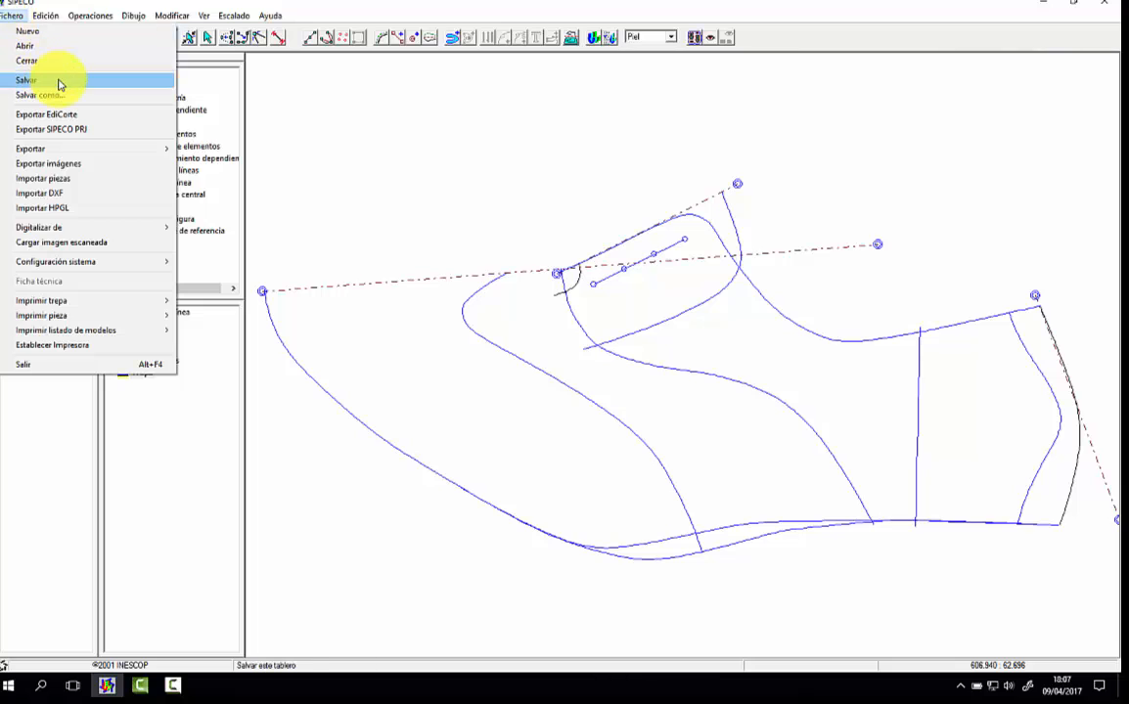
{"action": "left_click", "coordinate": [61, 82]}
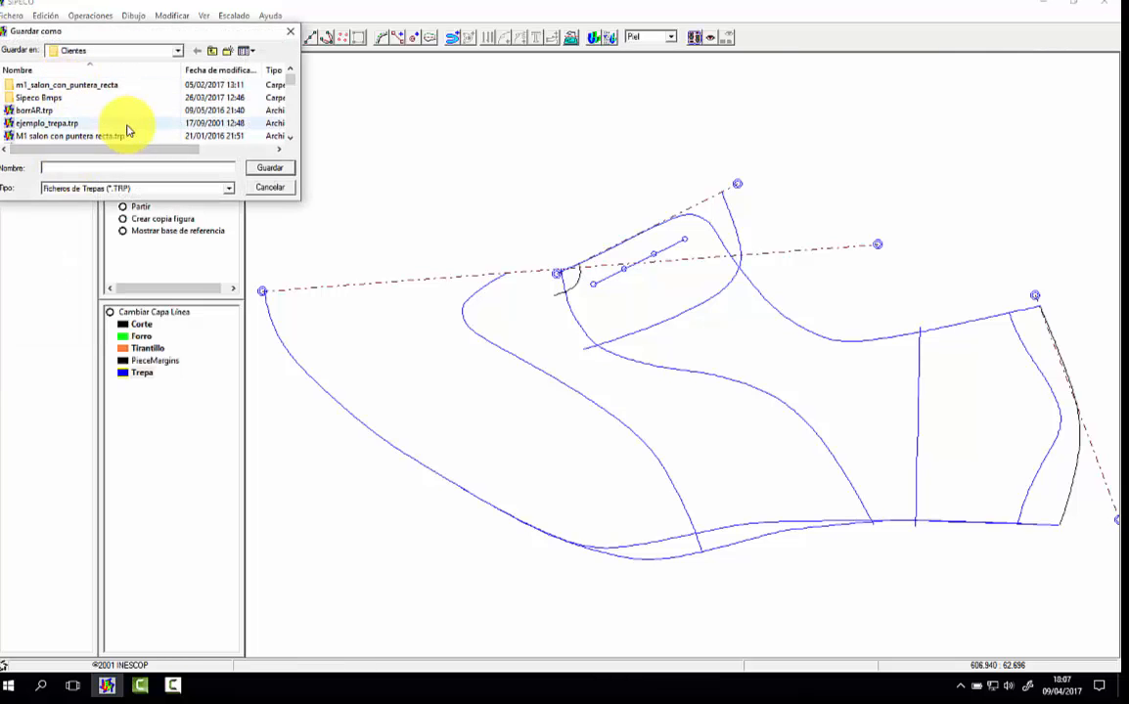
{"action": "type", "text": "M"}
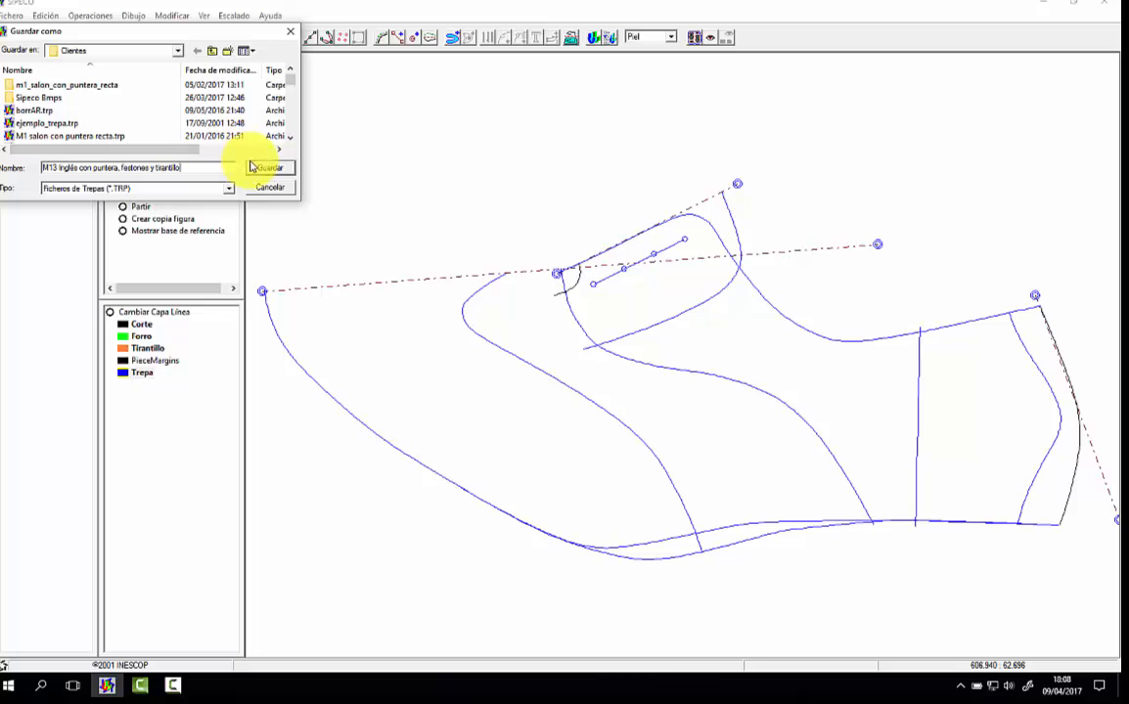
{"action": "left_click", "coordinate": [262, 169]}
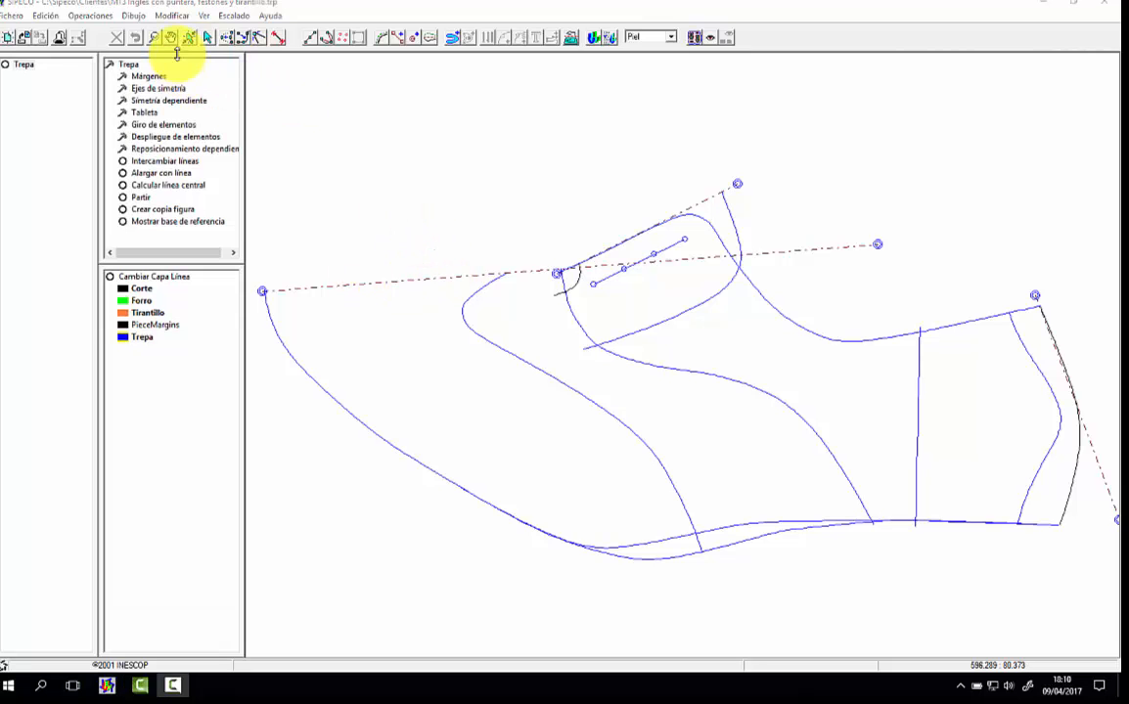
Step: Enlarge the area for the Trepa operations list and open its Márgenes group
{"action": "left_click_drag", "start_coordinate": [175, 54], "coordinate": [168, 167]}
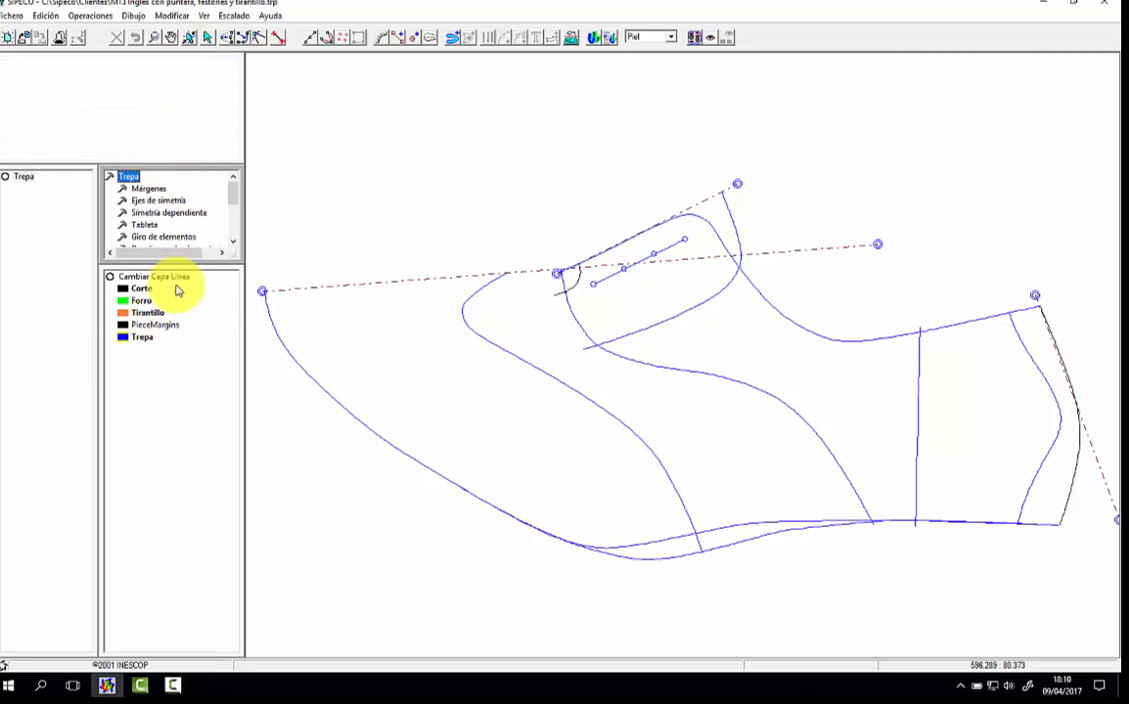
{"action": "left_click_drag", "start_coordinate": [178, 264], "coordinate": [189, 436]}
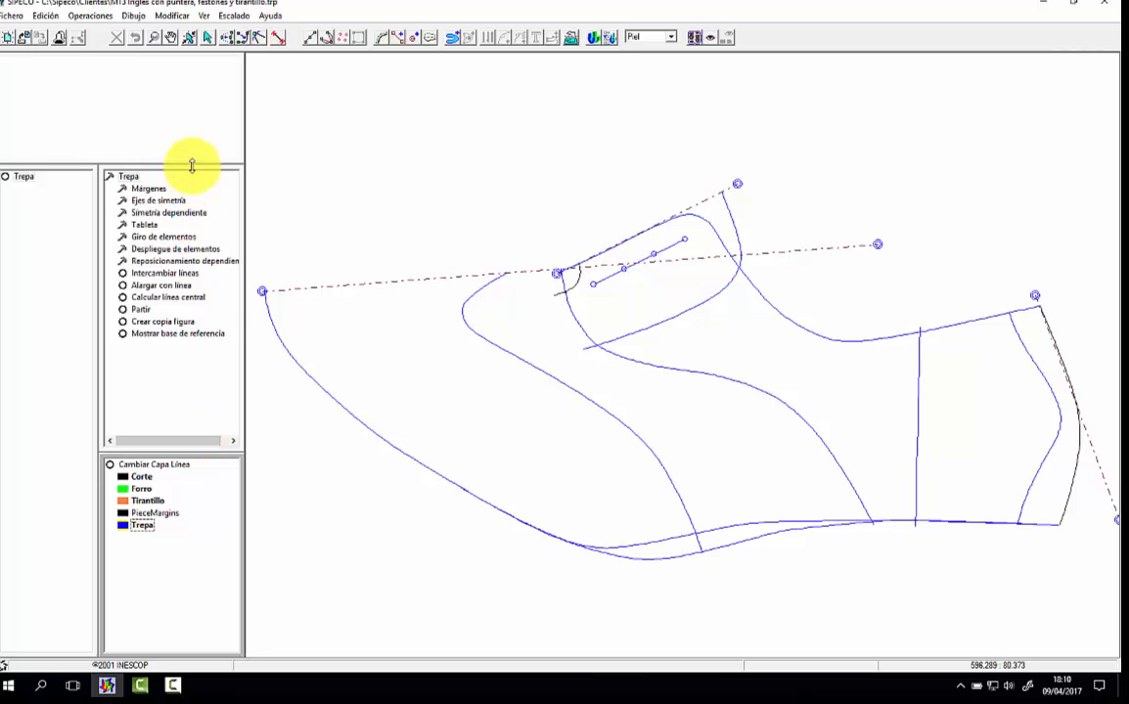
{"action": "left_click_drag", "start_coordinate": [191, 166], "coordinate": [197, 238]}
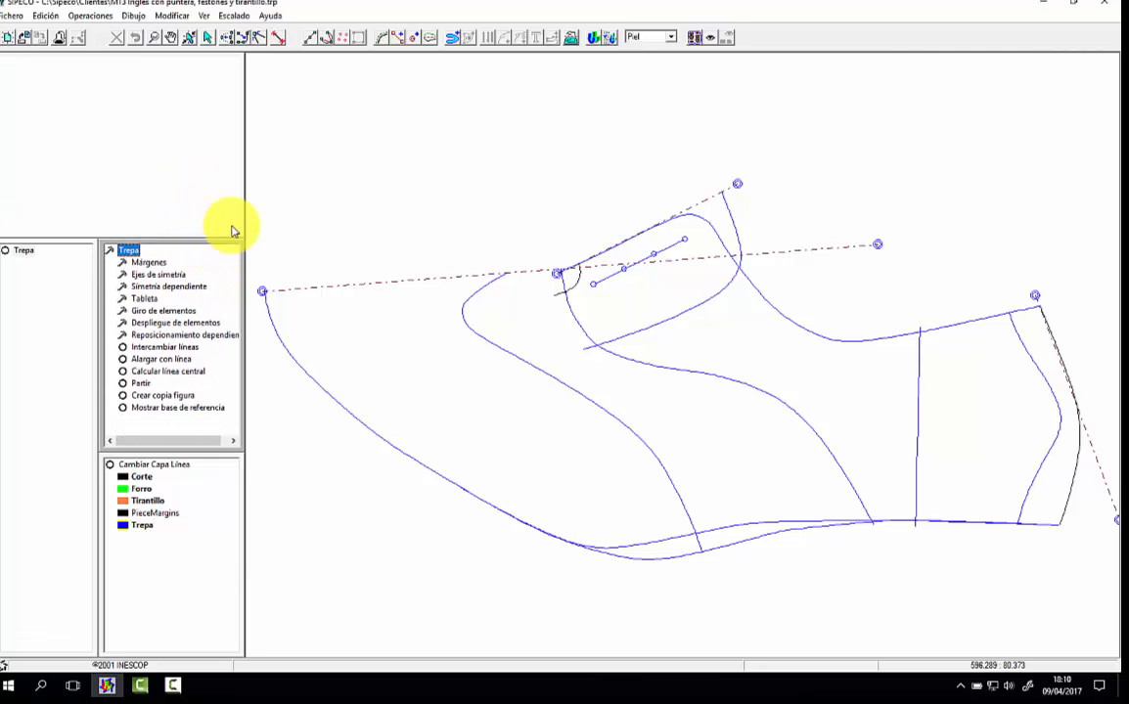
{"action": "double_click", "coordinate": [149, 263]}
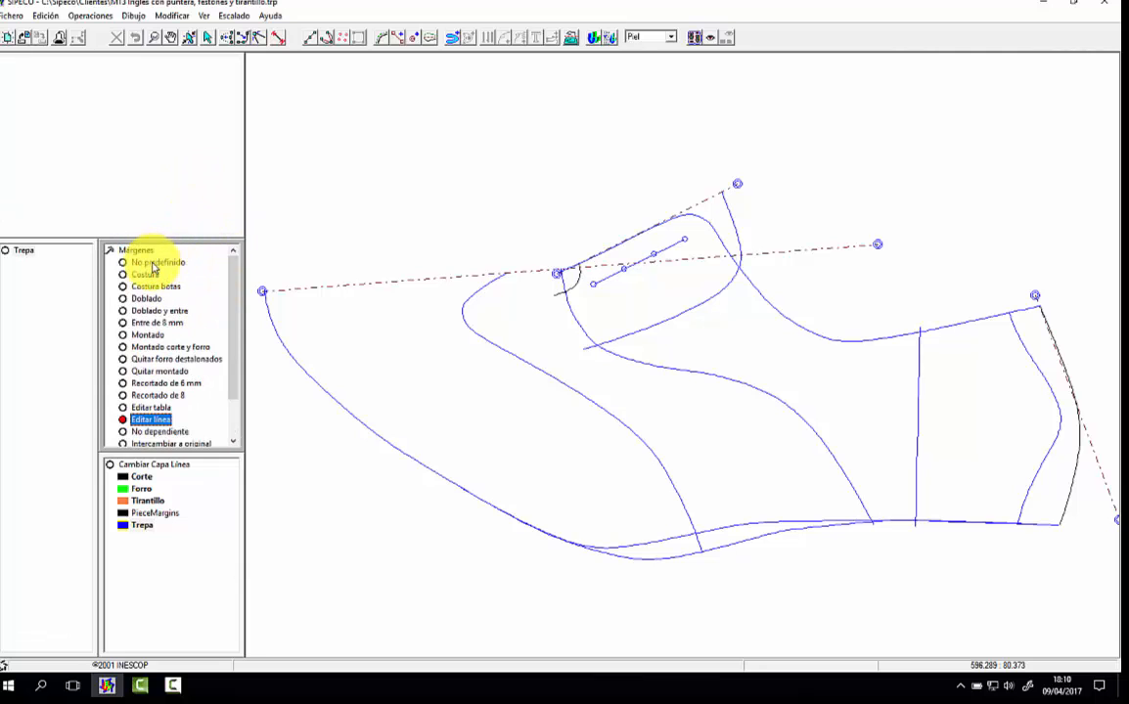
Step: Choose the Corte layer and add a Doblado y entre margin to the seam from the throat to the waist, narrower margin towards the heel
{"action": "left_click", "coordinate": [152, 477]}
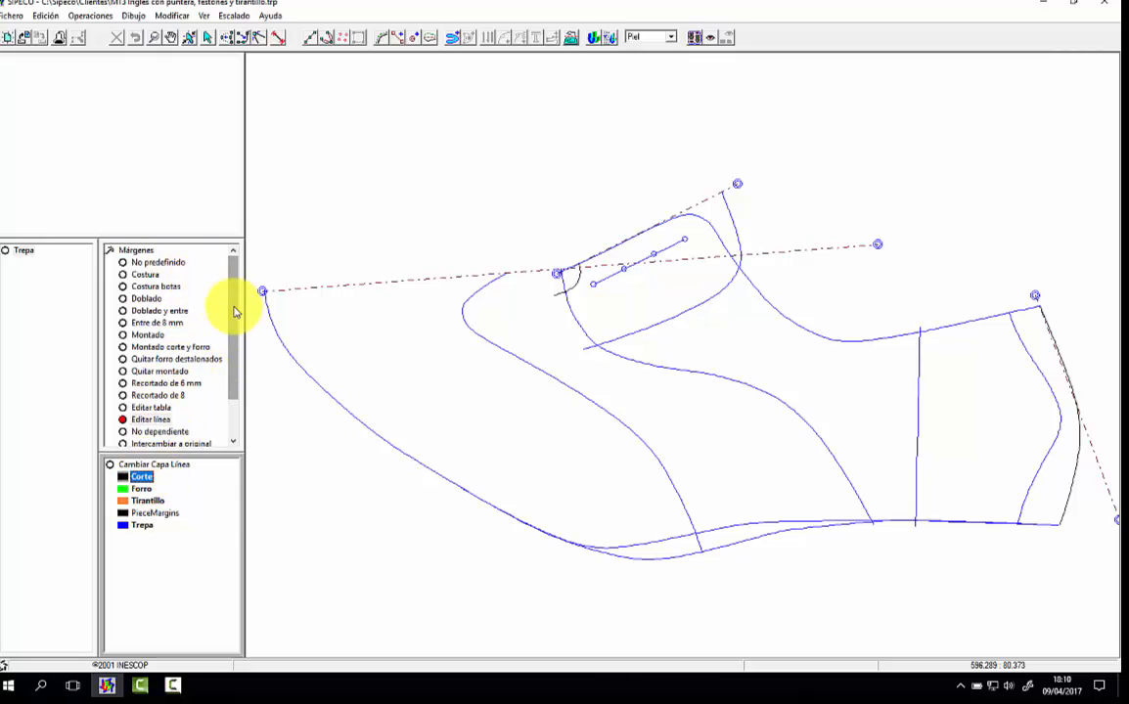
{"action": "left_click", "coordinate": [155, 299]}
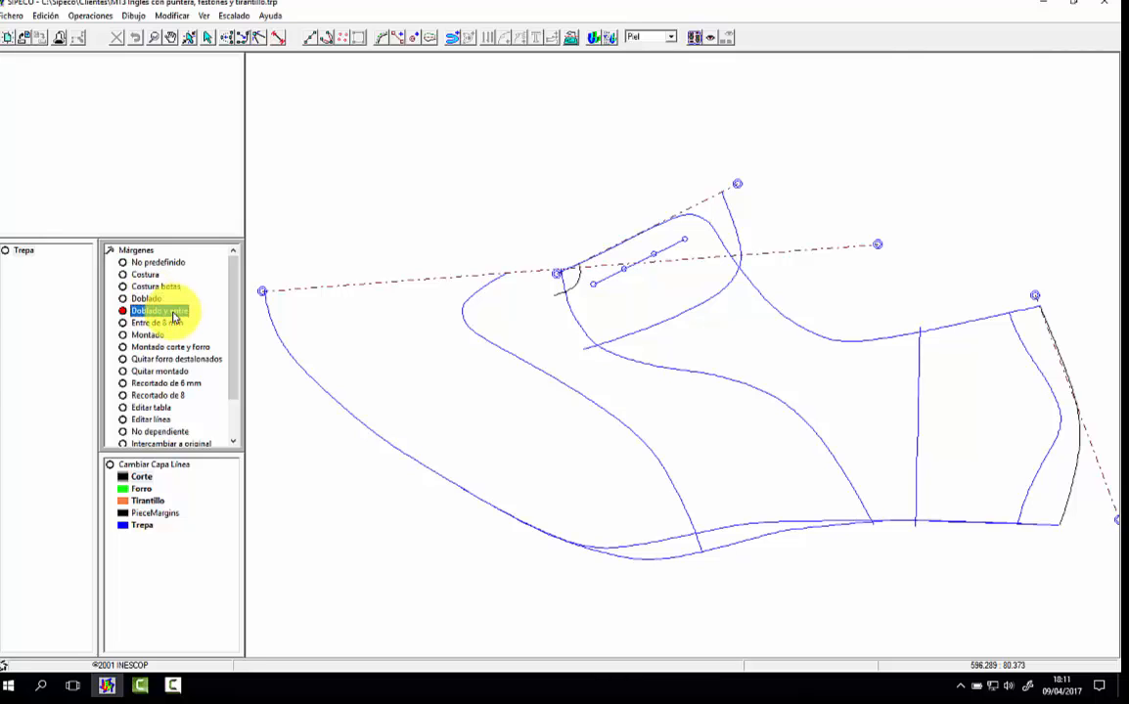
{"action": "left_click", "coordinate": [577, 323]}
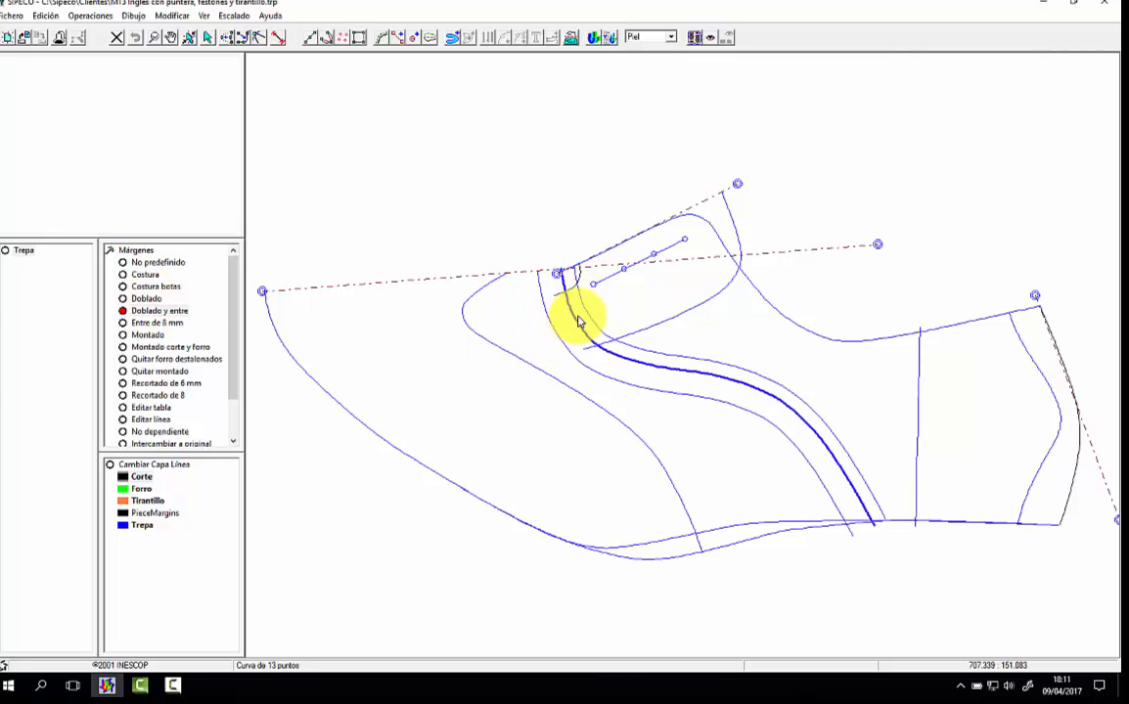
{"action": "left_click", "coordinate": [587, 321]}
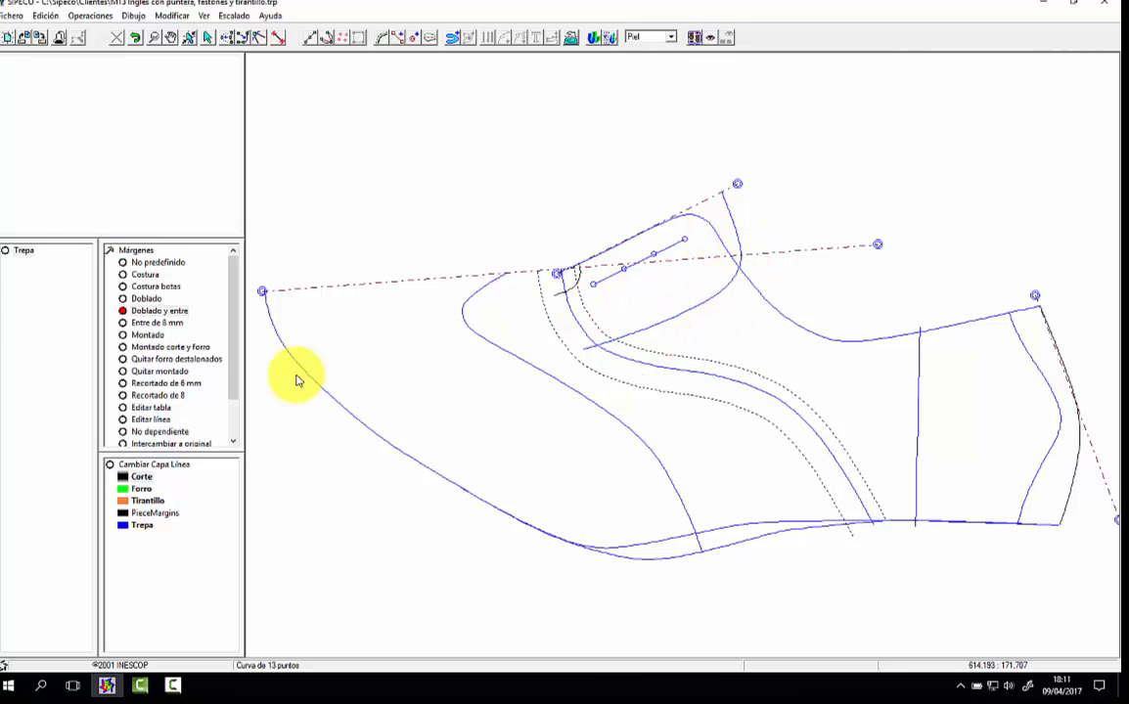
Step: Add a Doblado margin along the outer side of the top line
{"action": "left_click", "coordinate": [147, 299]}
{"action": "left_click", "coordinate": [850, 339]}
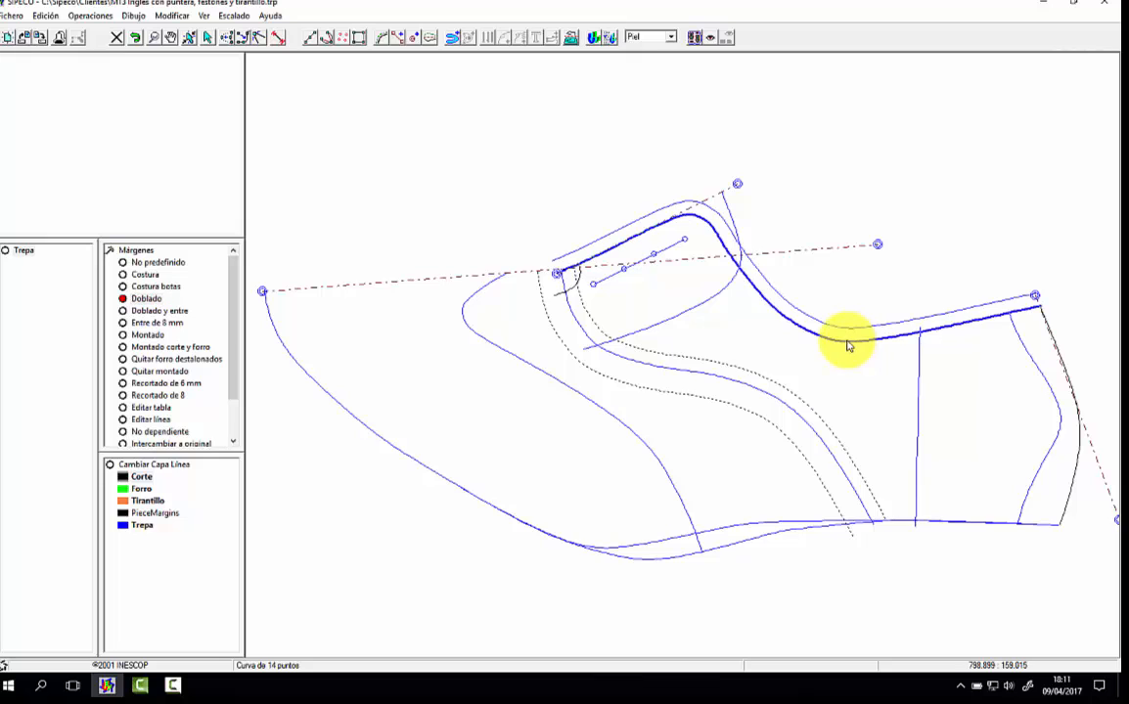
{"action": "left_click", "coordinate": [851, 315]}
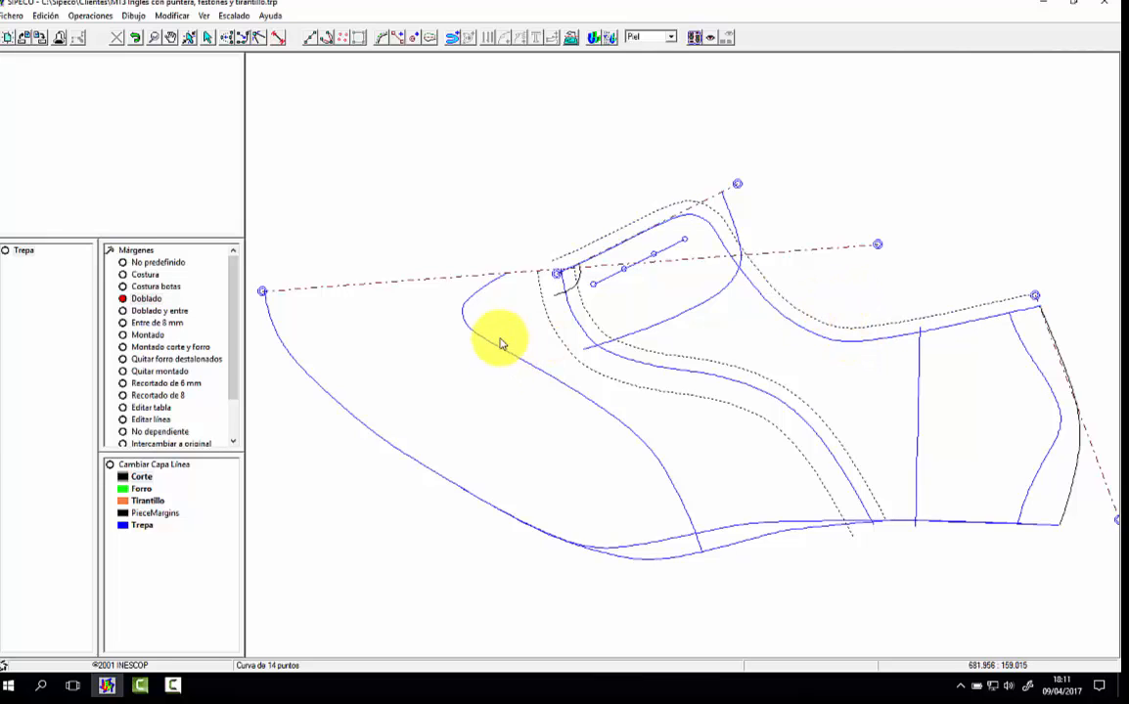
Step: Add an Entre de 8 mm margin on the toe side of the toe cap seam
{"action": "left_click_drag", "start_coordinate": [235, 320], "coordinate": [235, 337]}
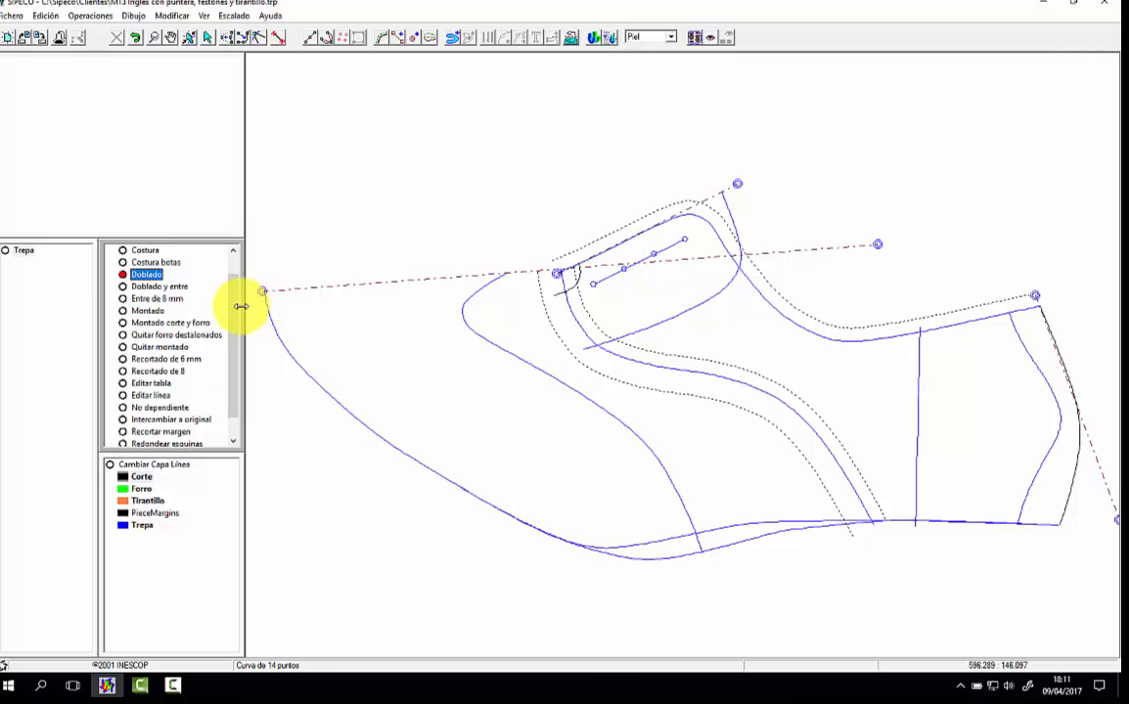
{"action": "left_click", "coordinate": [157, 298]}
{"action": "left_click", "coordinate": [517, 360]}
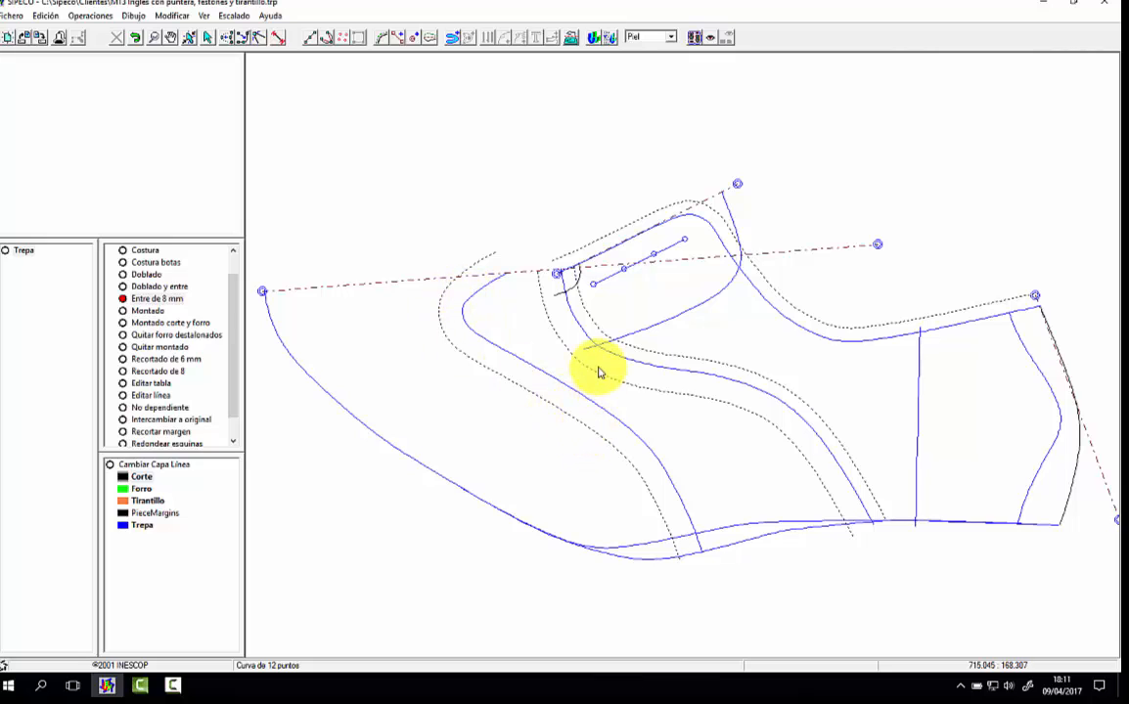
Step: Add a non-predefined margin of 10 on the toe side of the seam running from the throat to the waist
{"action": "left_click", "coordinate": [235, 341]}
{"action": "left_click_drag", "start_coordinate": [236, 340], "coordinate": [233, 349]}
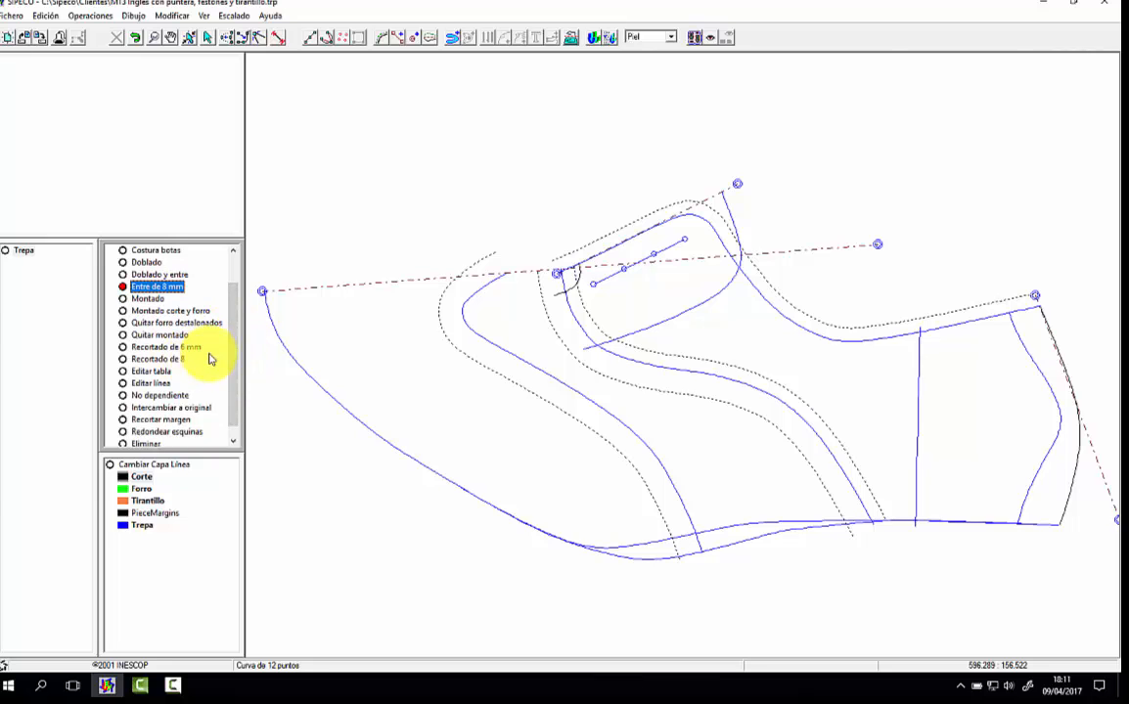
{"action": "left_click_drag", "start_coordinate": [235, 345], "coordinate": [225, 289]}
{"action": "left_click", "coordinate": [160, 262]}
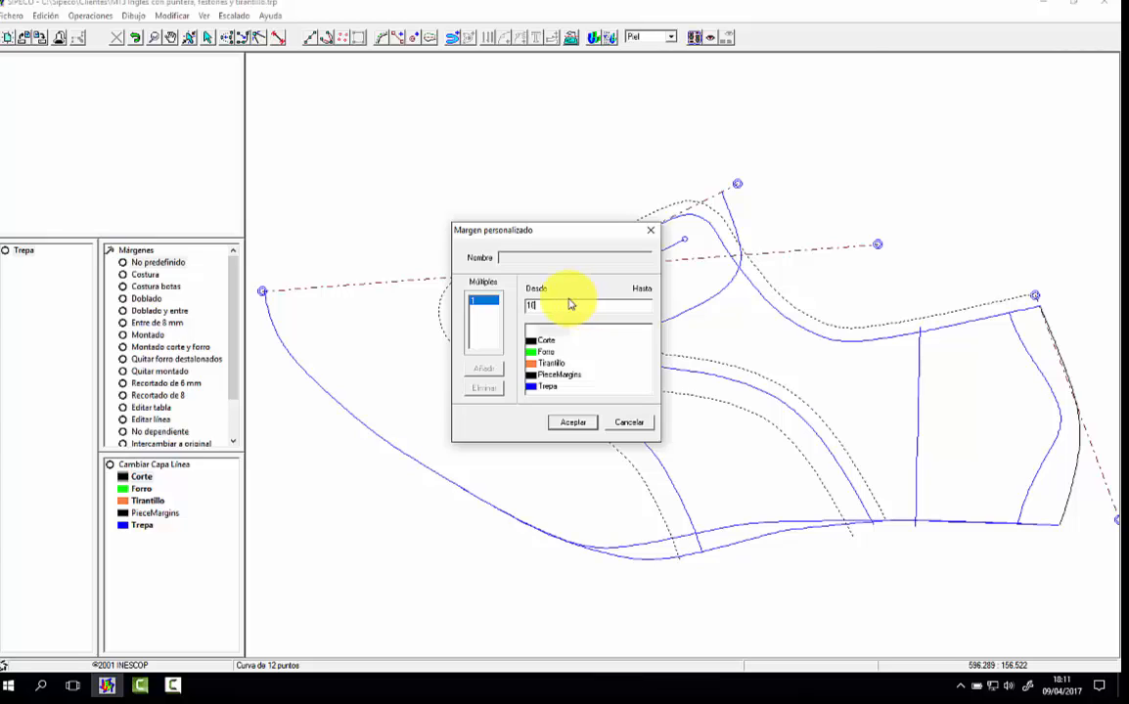
{"action": "key", "text": "Return"}
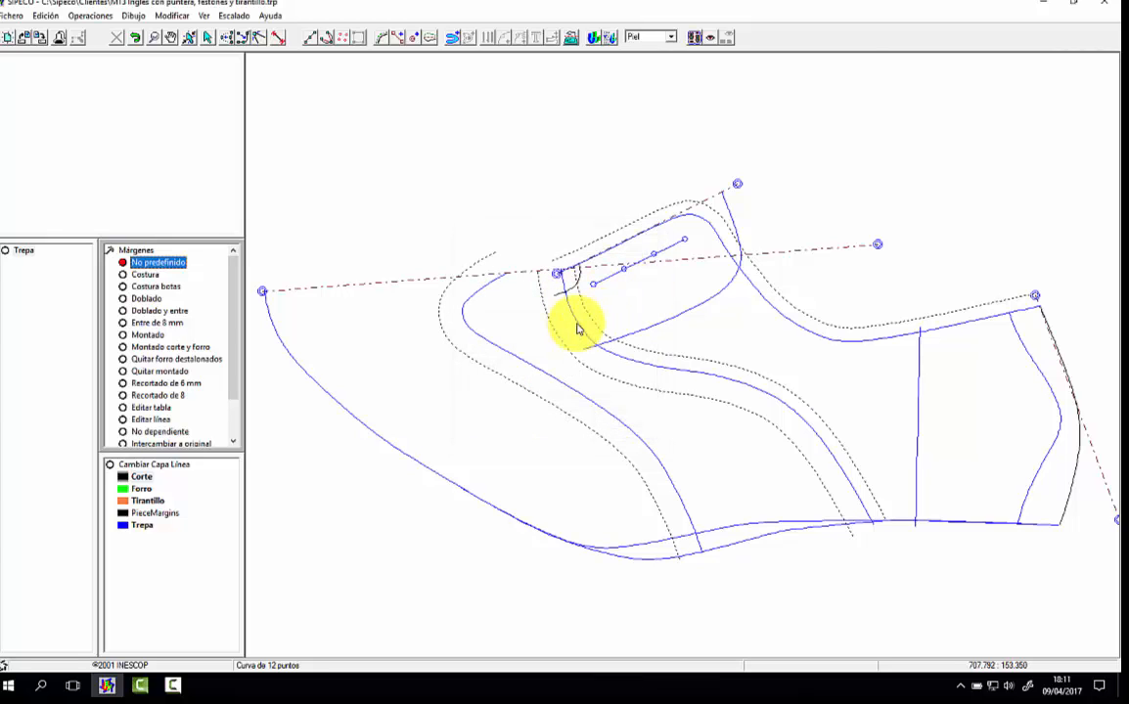
{"action": "left_click", "coordinate": [578, 329]}
{"action": "left_click", "coordinate": [539, 333]}
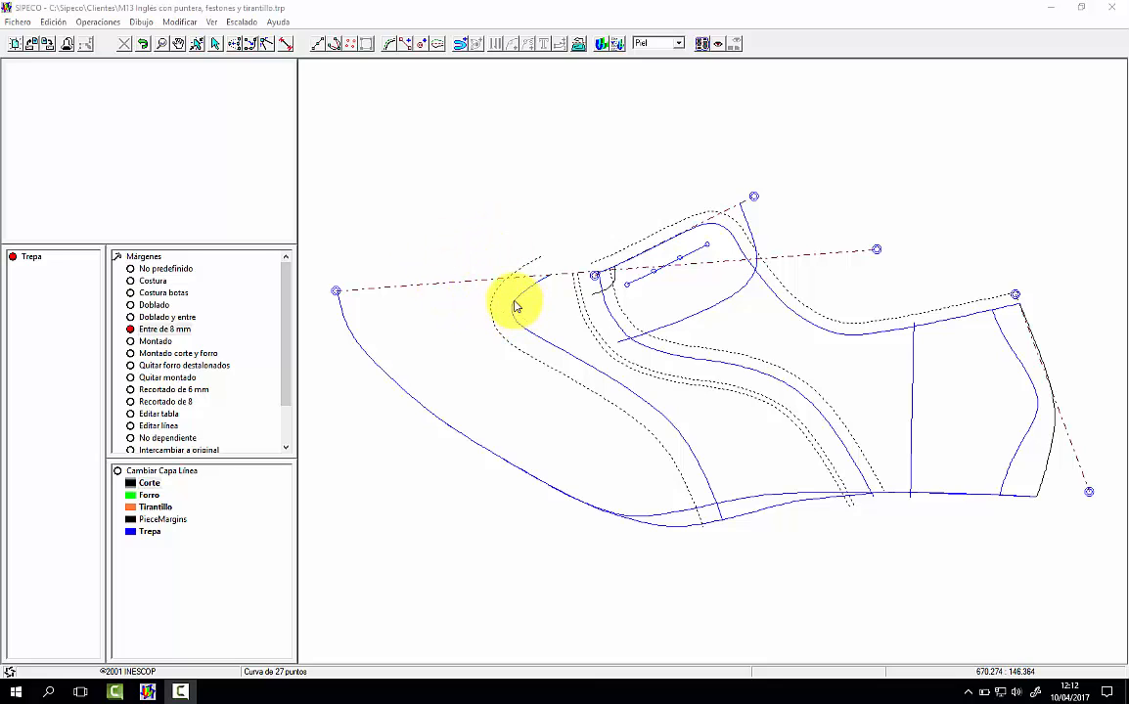
Step: Build the toe cap piece's contour, mirrored about the toe axis, from the toe cap seam and the two lasting edges, and display the piece
{"action": "left_click", "coordinate": [460, 43]}
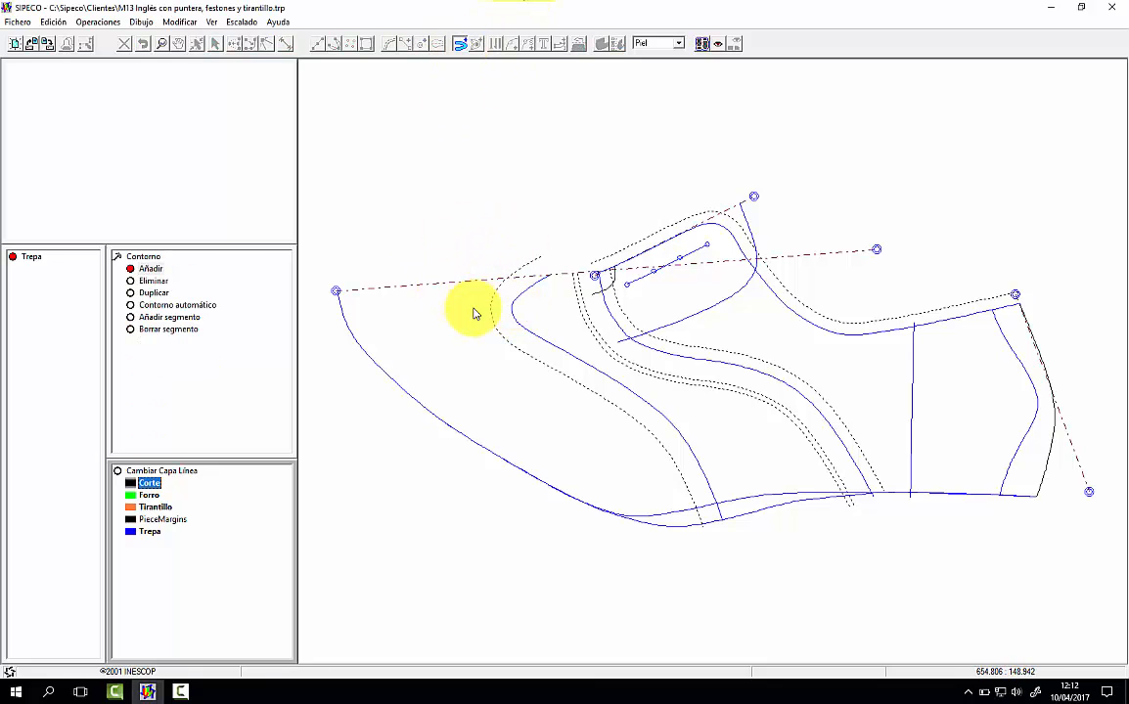
{"action": "left_click", "coordinate": [339, 292]}
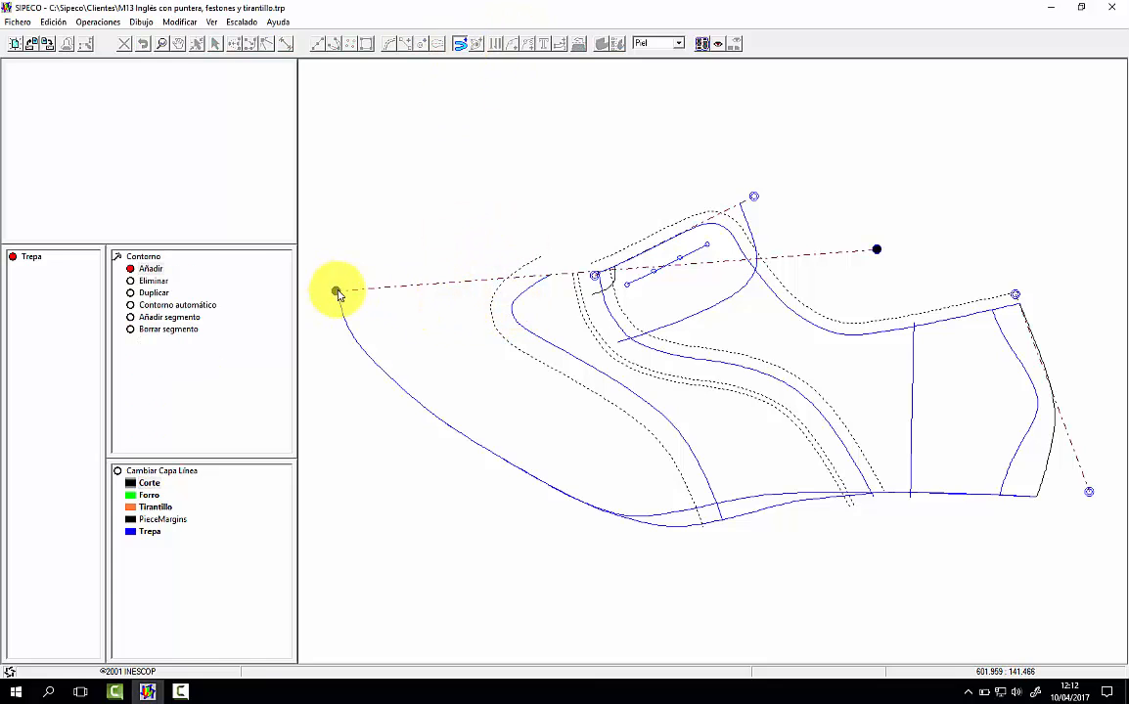
{"action": "left_click", "coordinate": [573, 355]}
{"action": "left_click", "coordinate": [675, 524]}
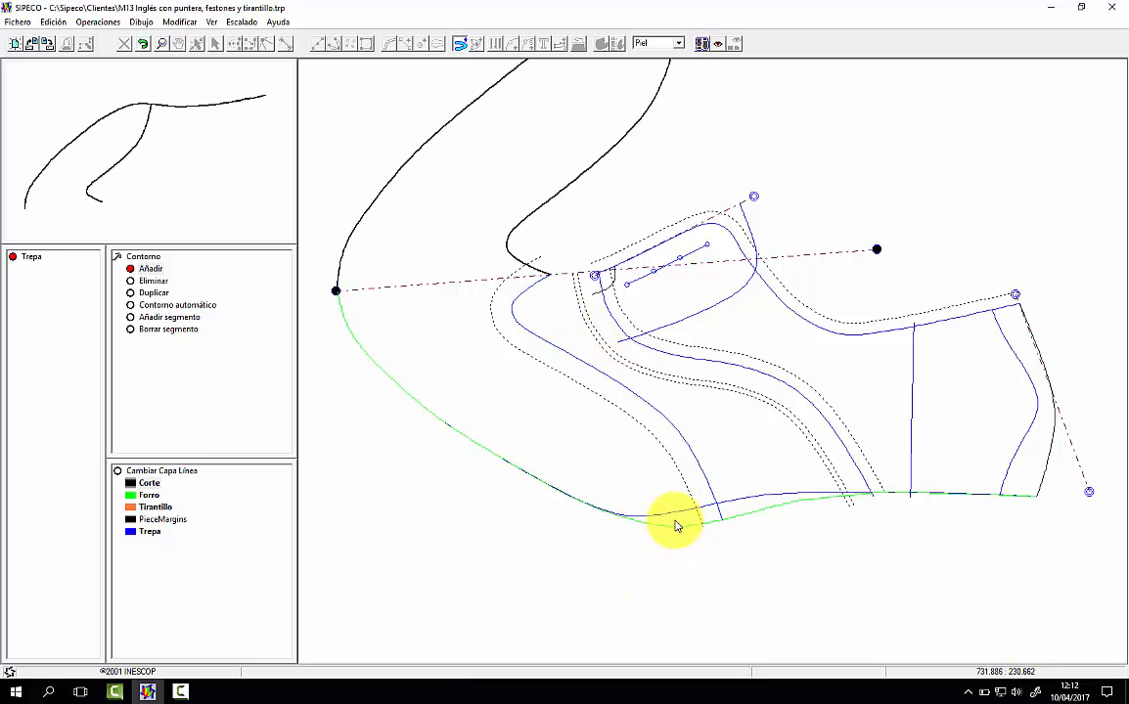
{"action": "left_click", "coordinate": [336, 291]}
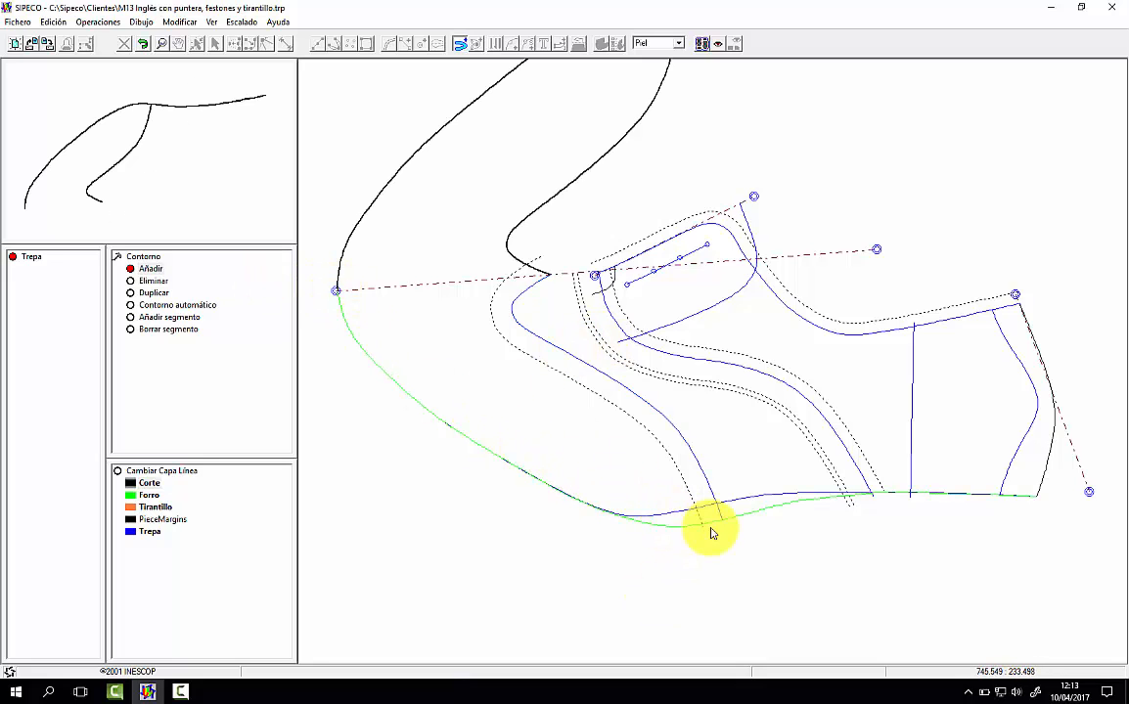
{"action": "left_click", "coordinate": [681, 518]}
{"action": "left_click", "coordinate": [703, 478]}
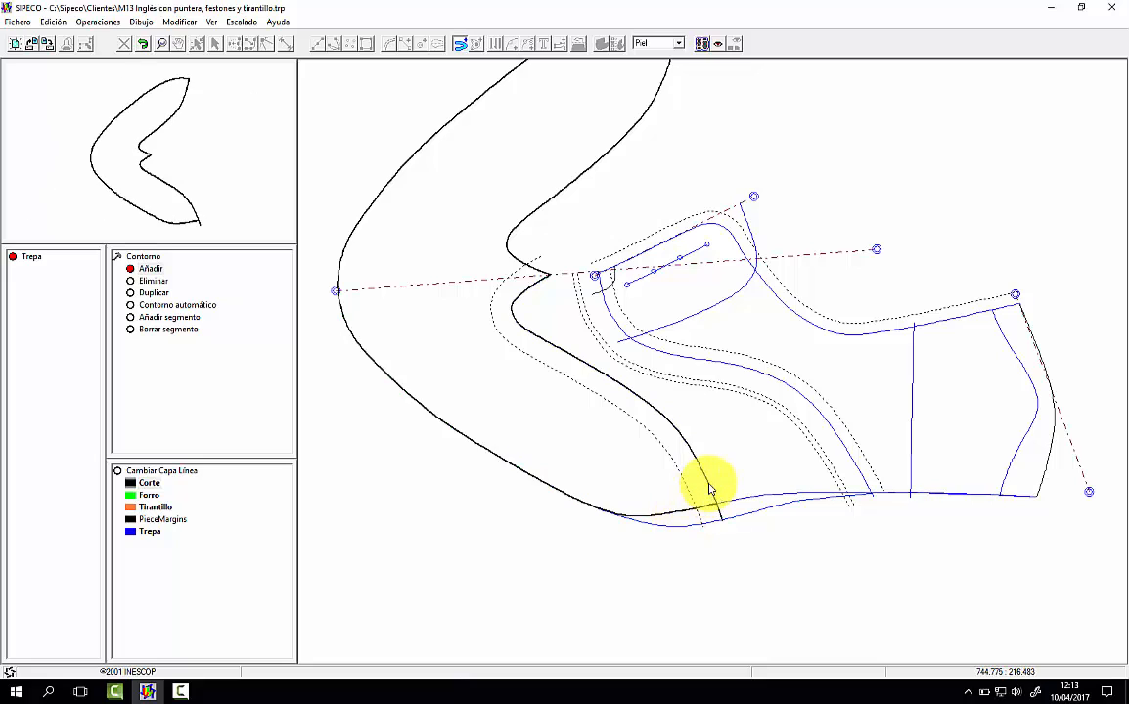
{"action": "right_click", "coordinate": [587, 438]}
{"action": "left_click", "coordinate": [138, 191]}
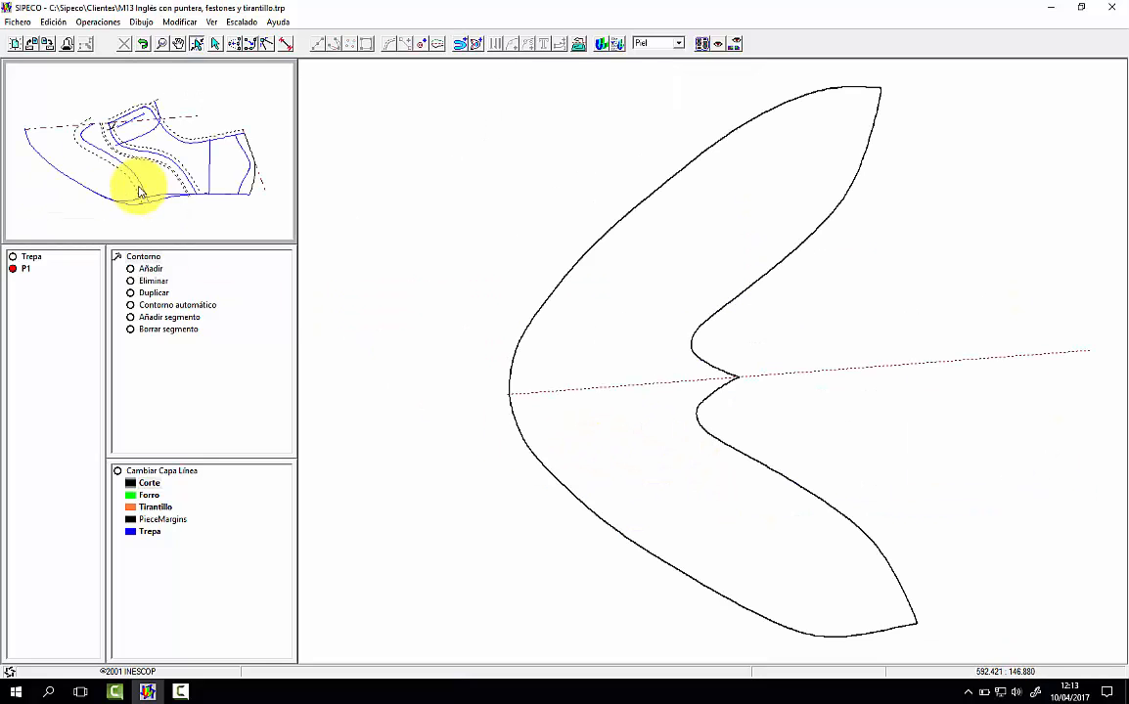
Step: Add a stepped notch on the lasting edge of the toe cap's mirrored half and a V notch at the toe centre, and return to the pattern
{"action": "left_click", "coordinate": [511, 44]}
{"action": "left_click", "coordinate": [533, 472]}
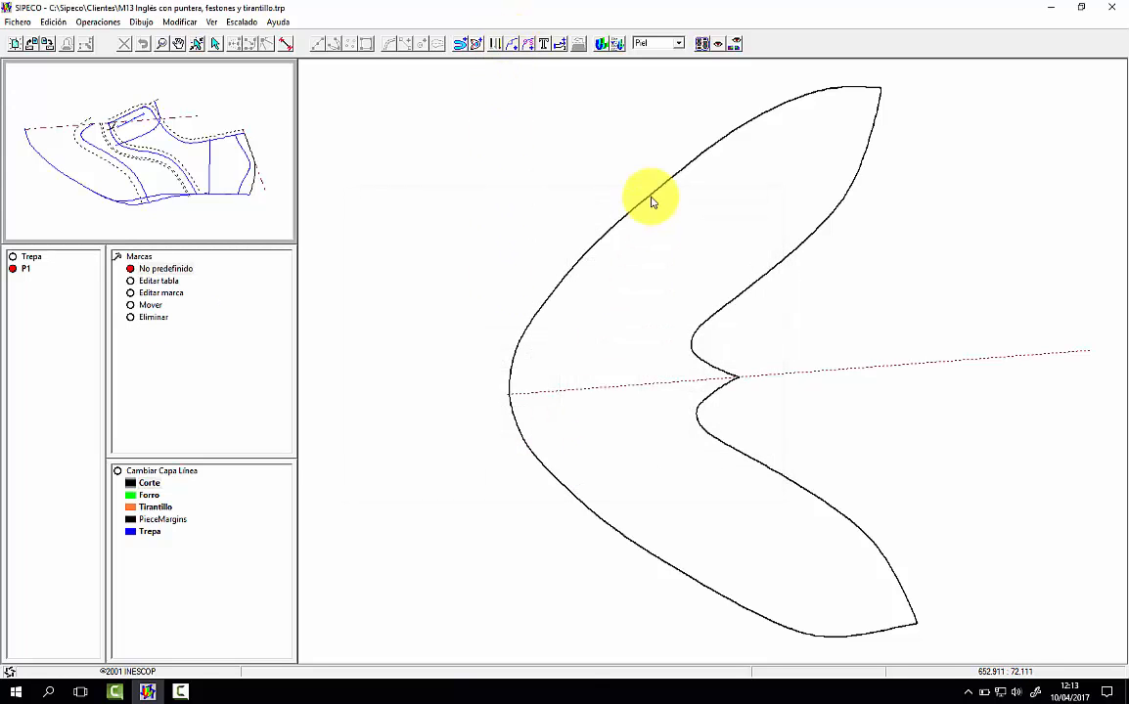
{"action": "left_click", "coordinate": [673, 179]}
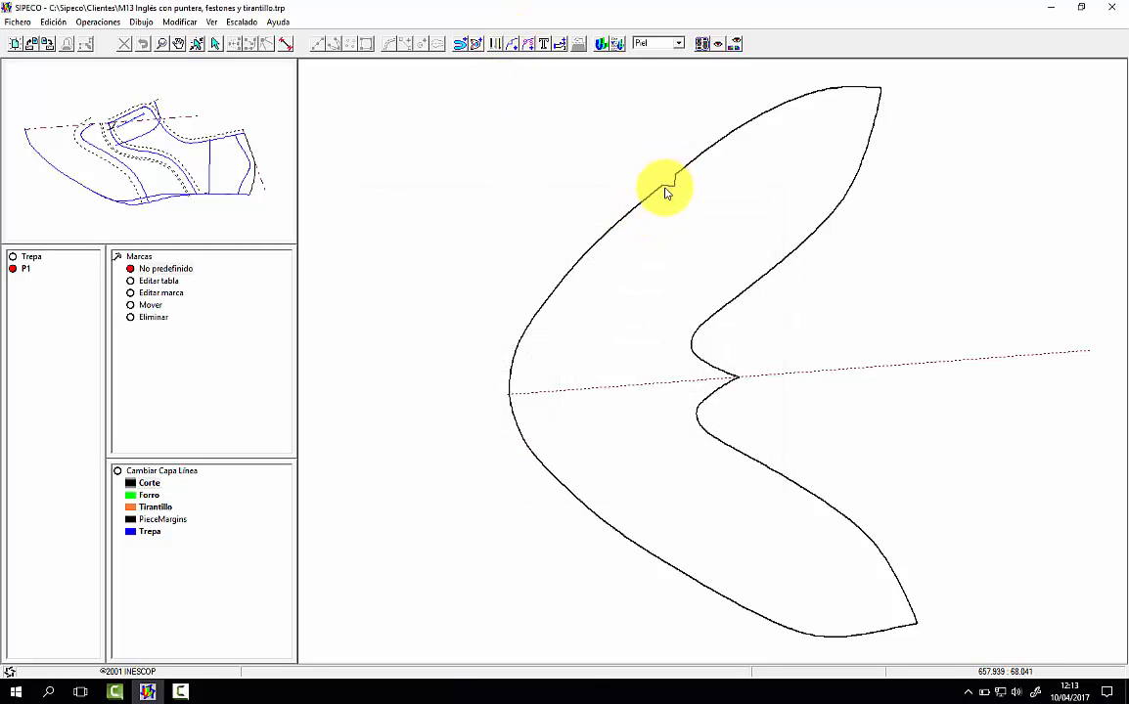
{"action": "left_click", "coordinate": [521, 396]}
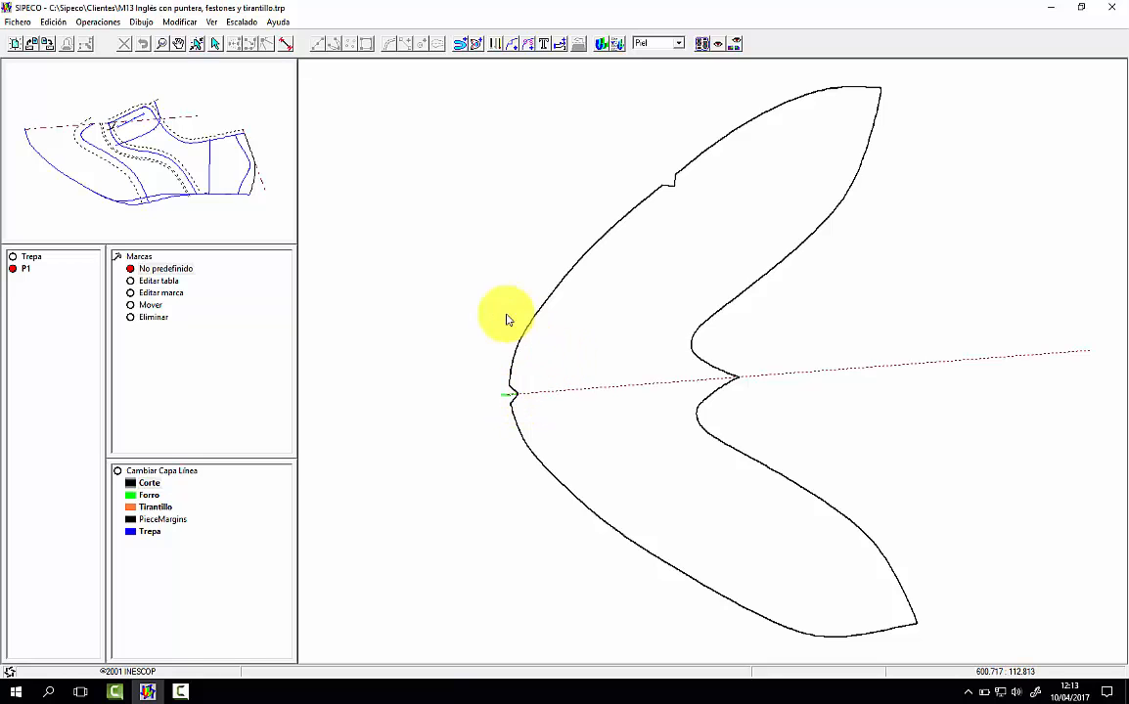
{"action": "left_click", "coordinate": [192, 159]}
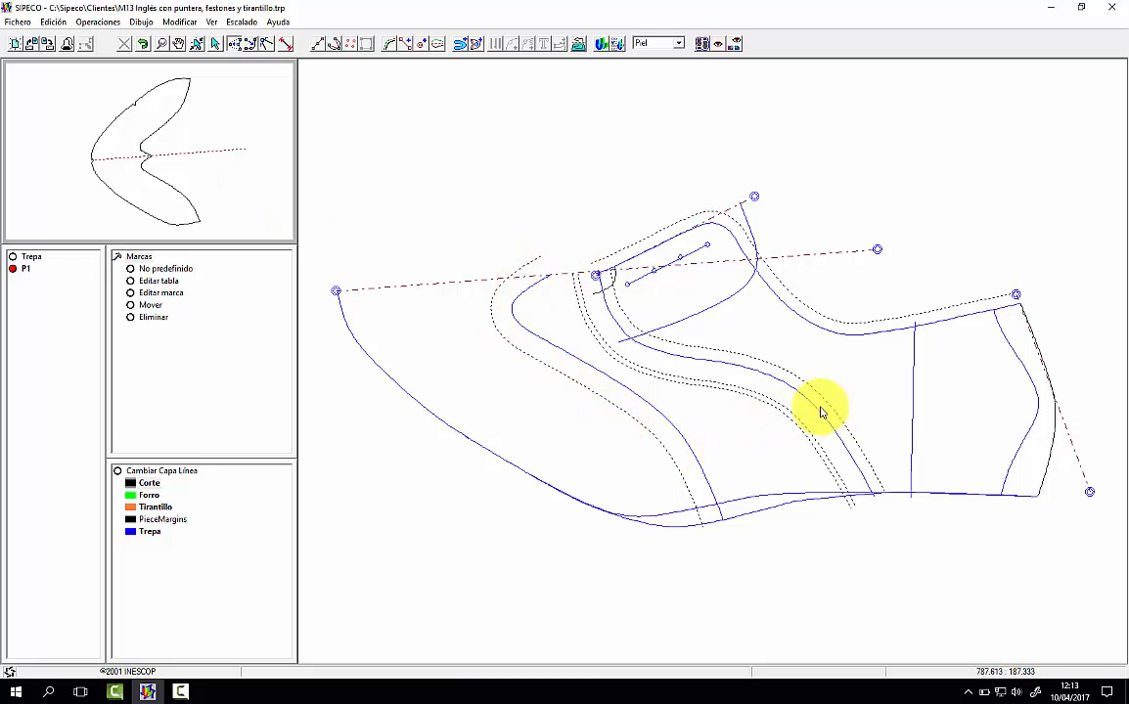
Step: Build the vamp piece's contour, mirrored about the toe axis, from the toe-side and throat seam margins and both lasting edges, and display the piece
{"action": "left_click", "coordinate": [460, 43]}
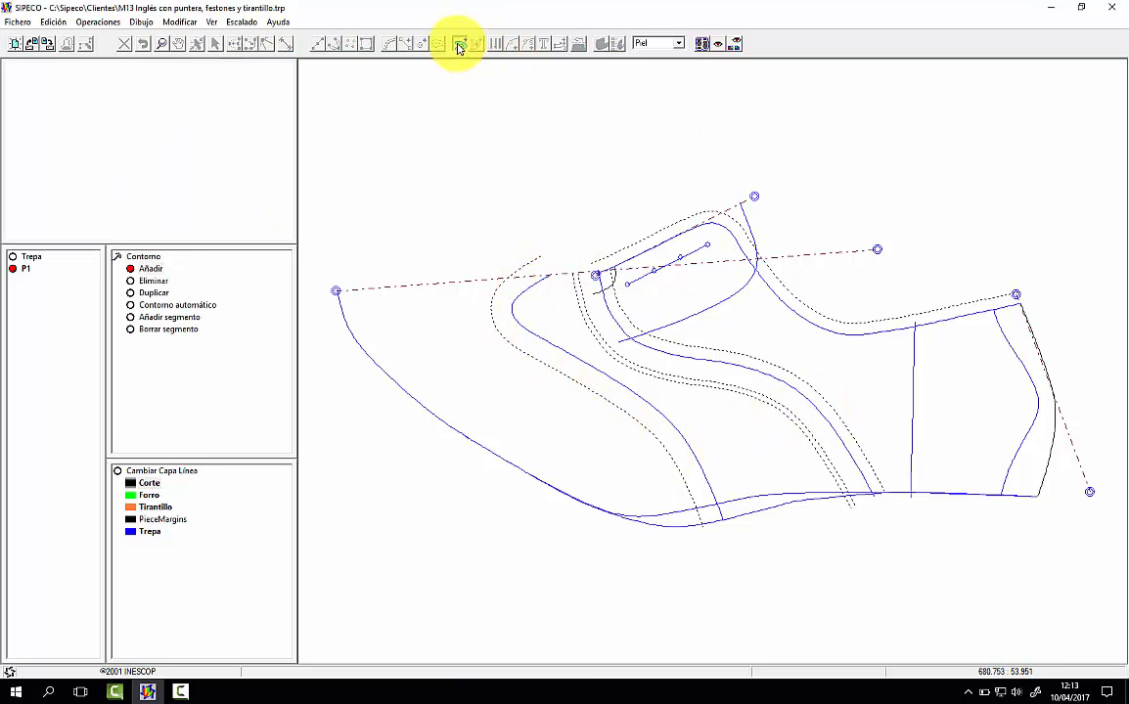
{"action": "left_click", "coordinate": [335, 292]}
{"action": "left_click", "coordinate": [714, 354]}
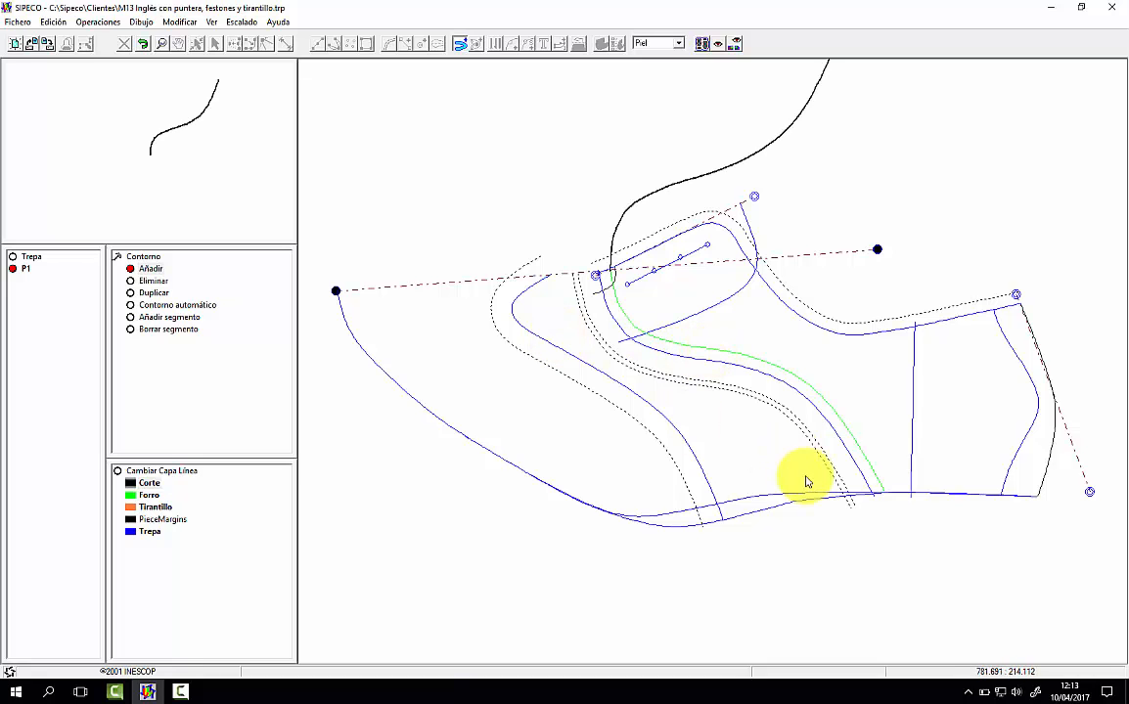
{"action": "left_click", "coordinate": [791, 502]}
{"action": "left_click", "coordinate": [681, 476]}
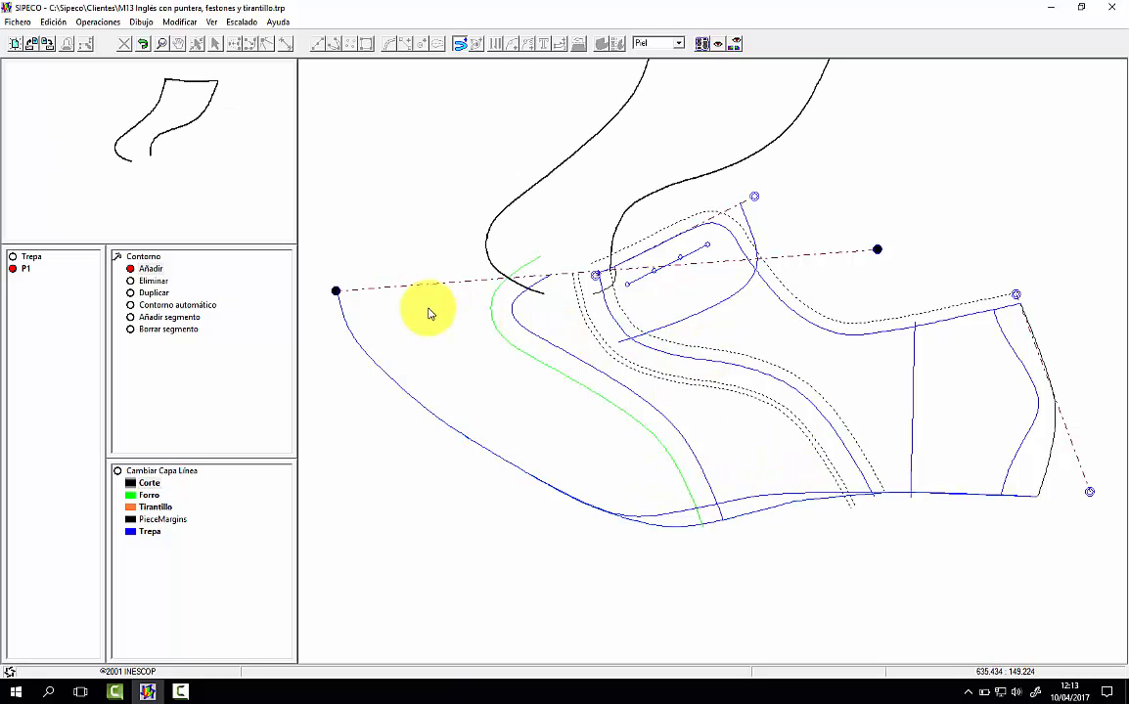
{"action": "left_click", "coordinate": [590, 389]}
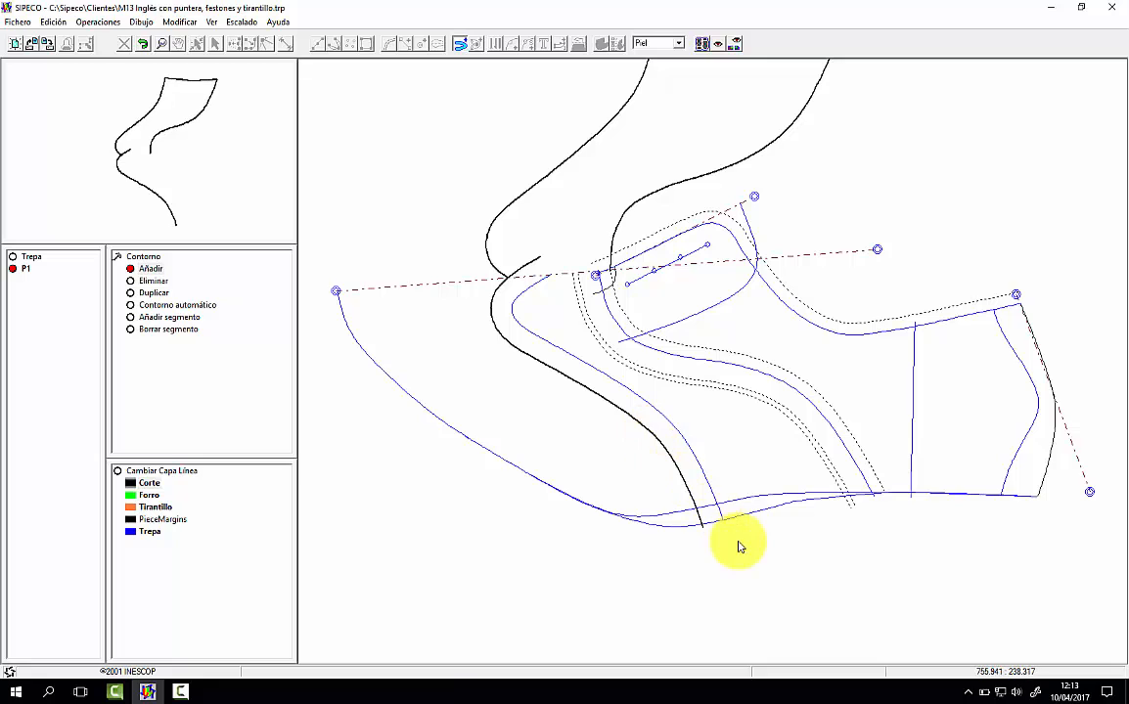
{"action": "left_click", "coordinate": [751, 497]}
{"action": "left_click", "coordinate": [855, 450]}
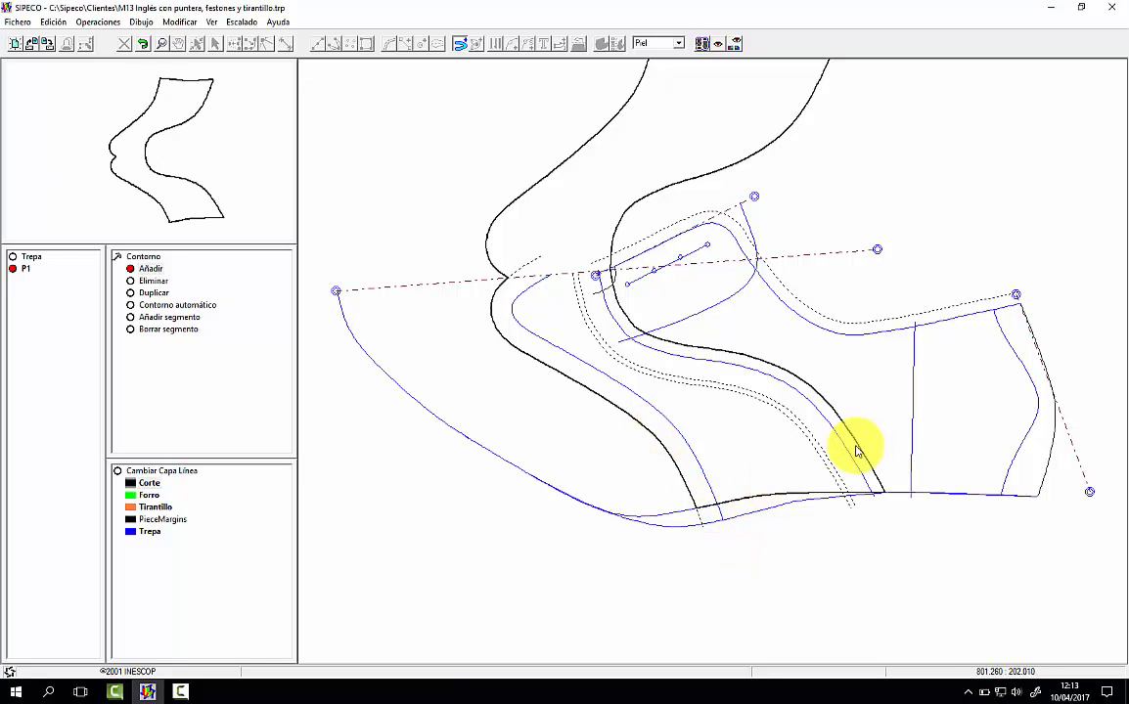
{"action": "right_click", "coordinate": [751, 447]}
{"action": "left_click", "coordinate": [142, 137]}
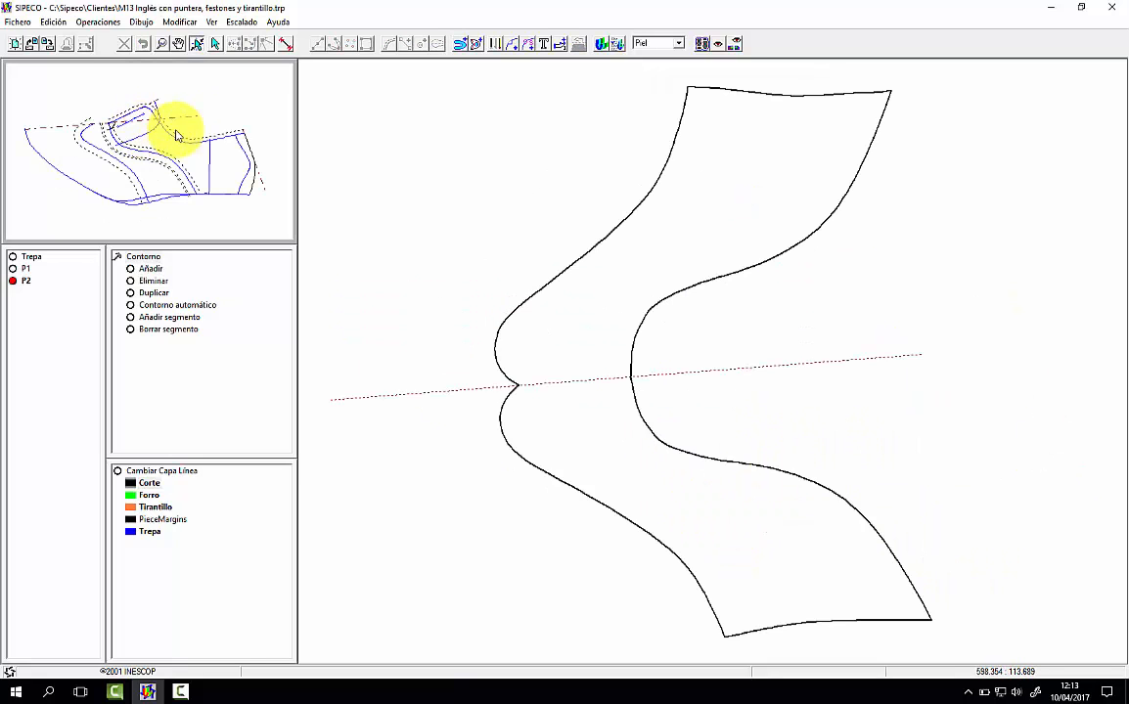
Step: Add the toe cap seam to vamp piece P2 as an interior line mirrored about the toe axis, shortened before the lasting edges
{"action": "left_click", "coordinate": [478, 46]}
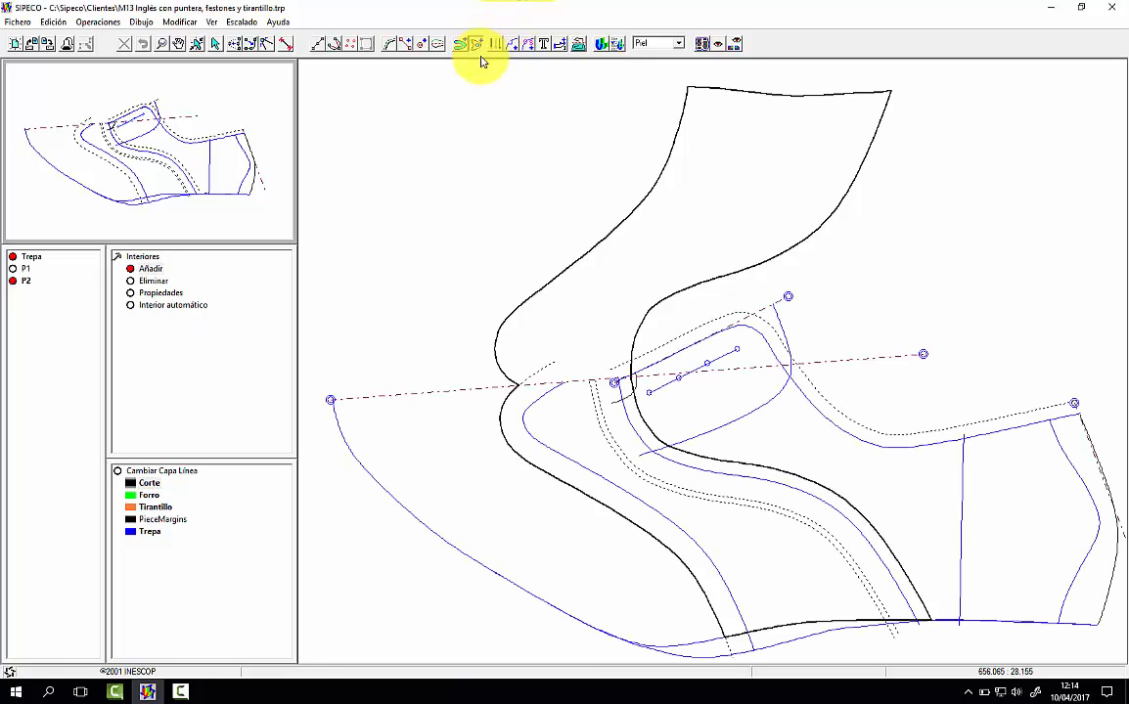
{"action": "left_click", "coordinate": [331, 402]}
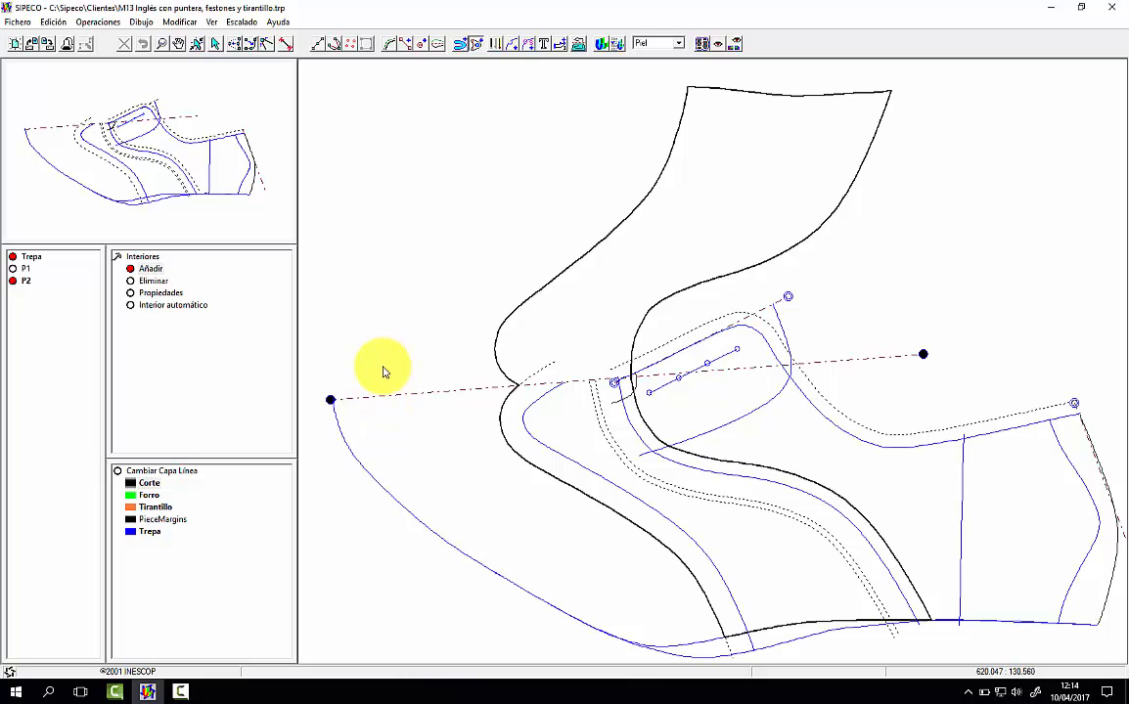
{"action": "left_click", "coordinate": [384, 373]}
{"action": "left_click", "coordinate": [541, 399]}
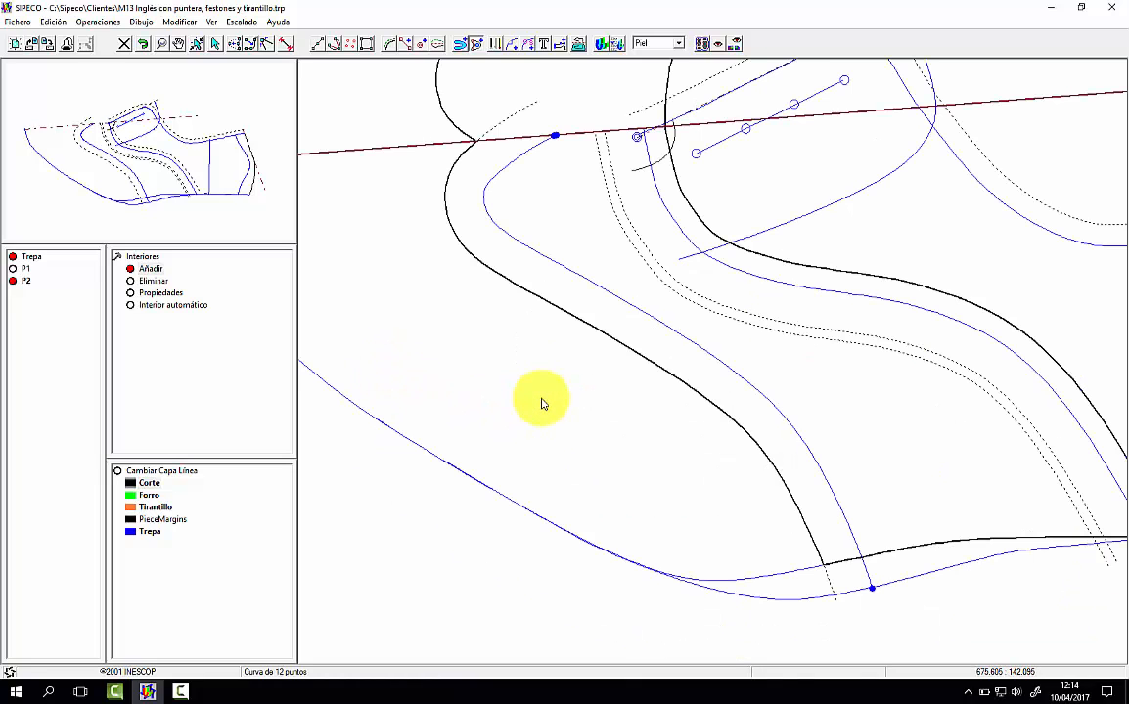
{"action": "left_click", "coordinate": [874, 590]}
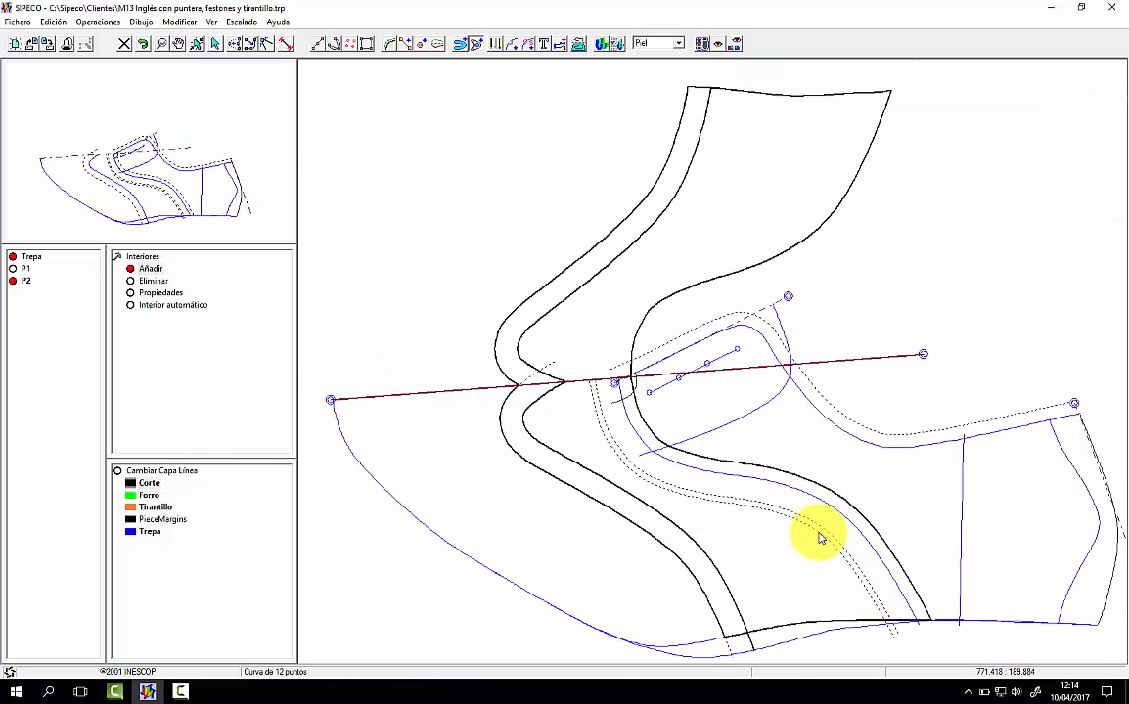
{"action": "left_click", "coordinate": [789, 553]}
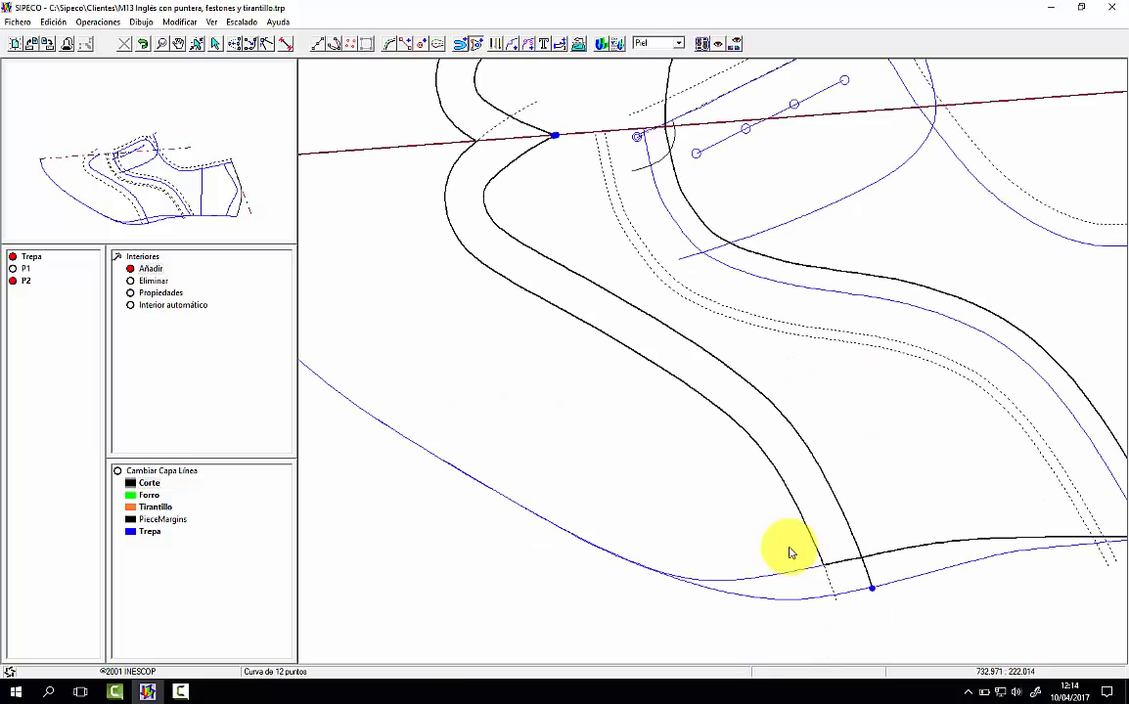
{"action": "left_click", "coordinate": [556, 139]}
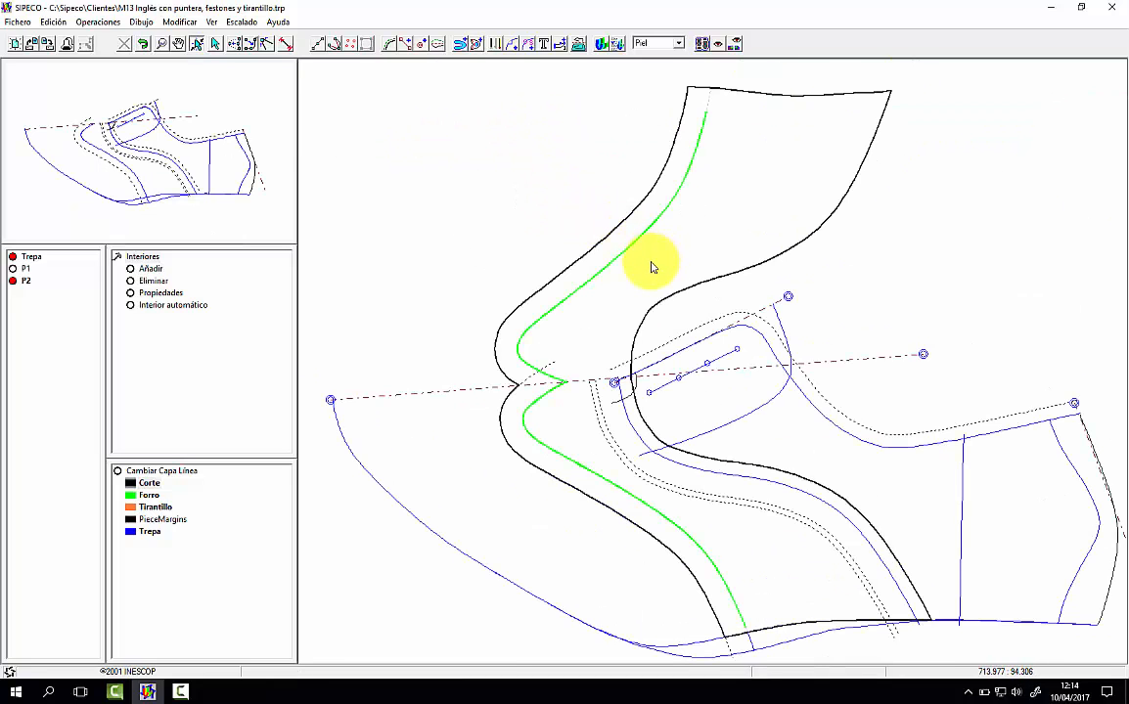
Step: Examine the vamp piece's interior seam line in the Cartón material view and switch back to Piel
{"action": "left_click", "coordinate": [660, 63]}
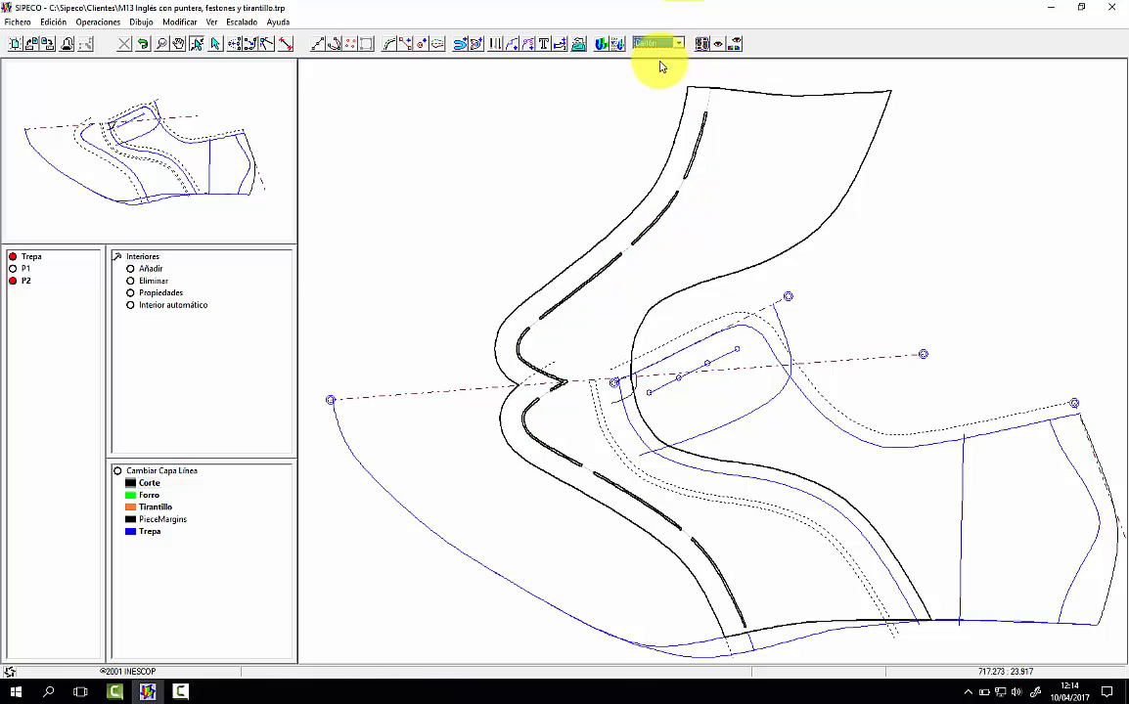
{"action": "left_click", "coordinate": [660, 43]}
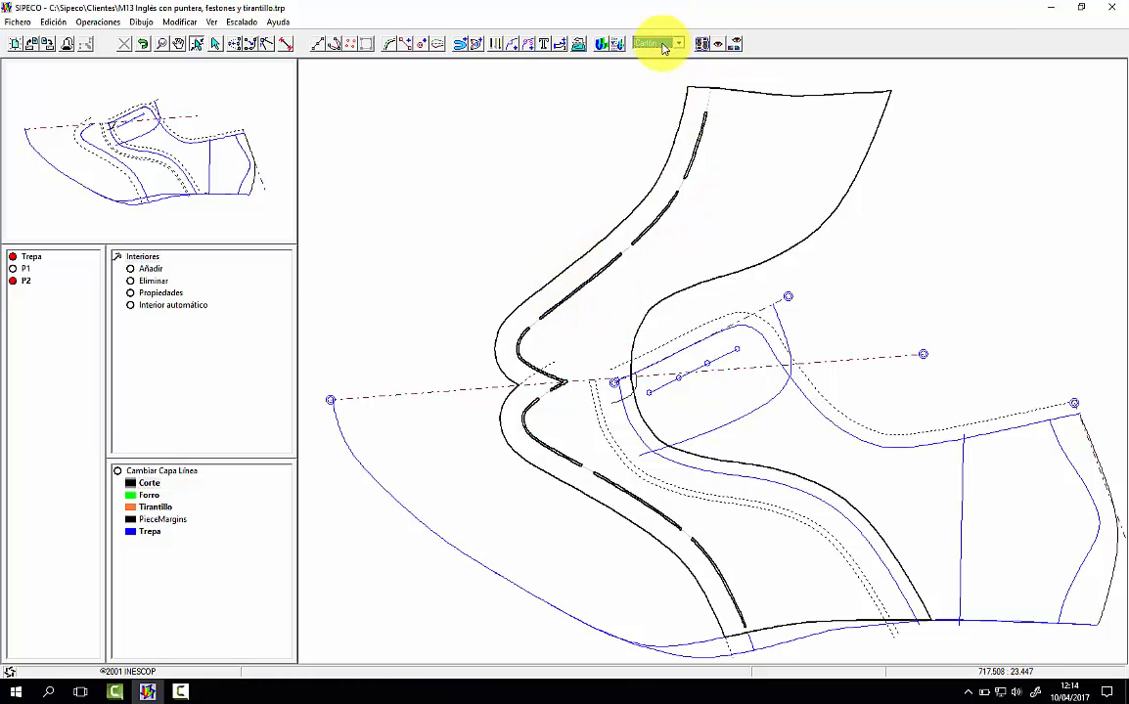
{"action": "left_click", "coordinate": [650, 56]}
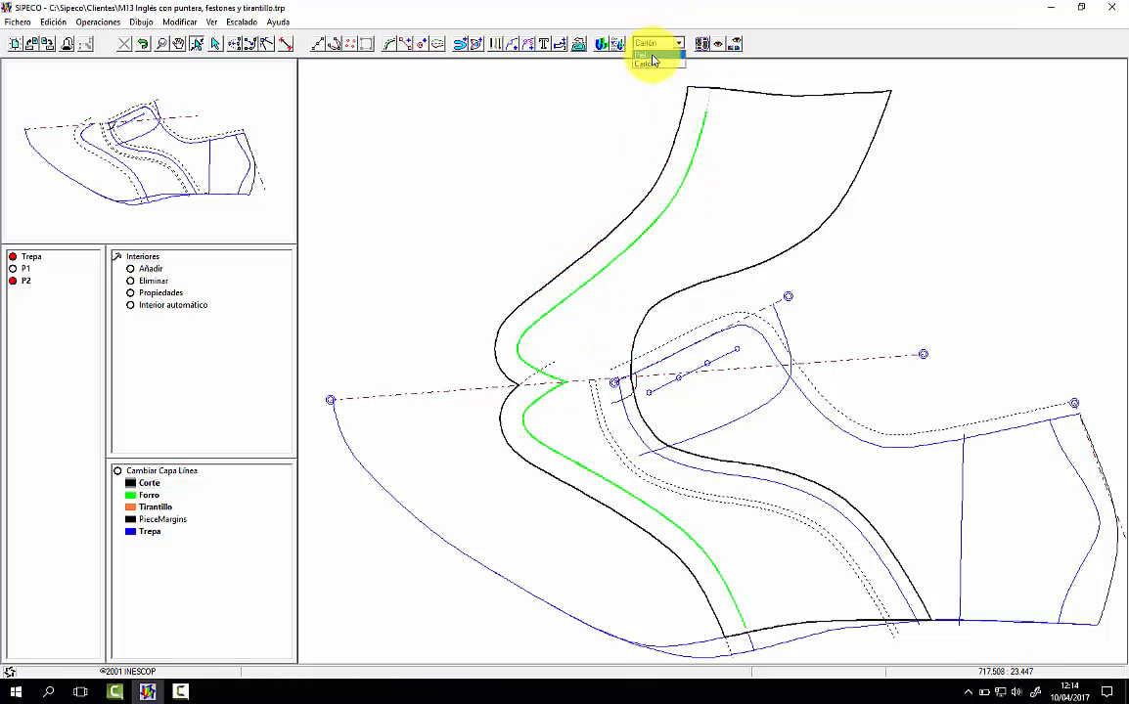
Step: Mark the vamp's mirrored half with a V notch 3 deep and 6 wide on the lasting edge and a stepped notch on the toe-side edge
{"action": "left_click", "coordinate": [514, 44]}
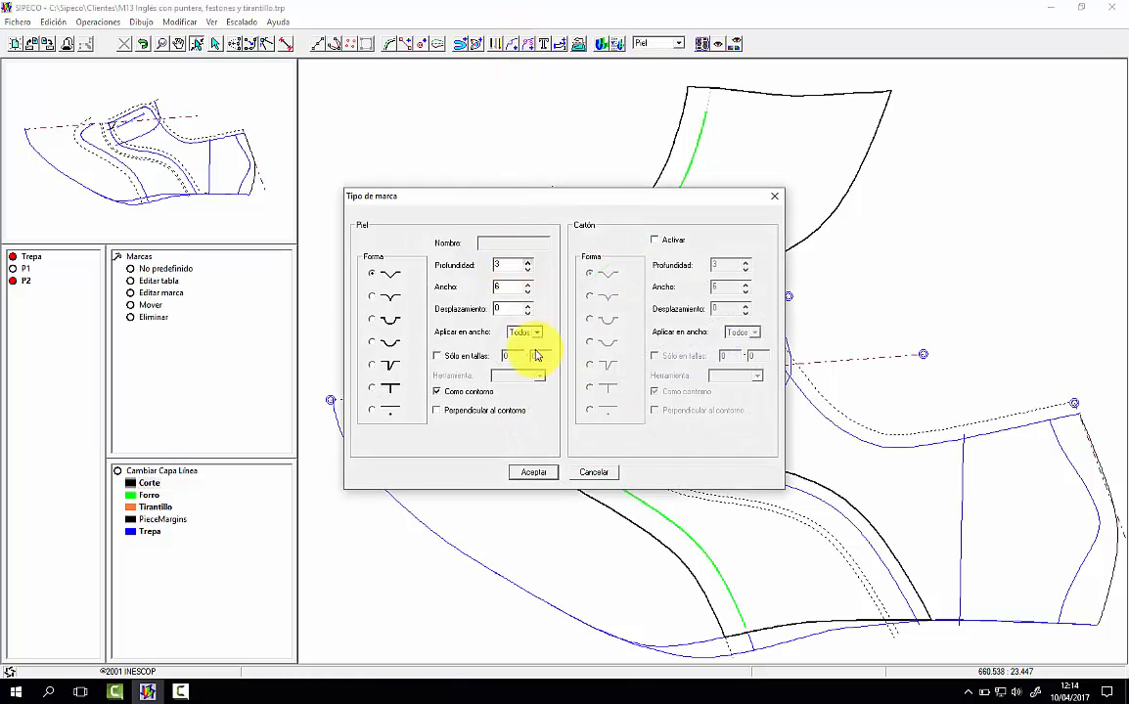
{"action": "left_click", "coordinate": [536, 473]}
{"action": "left_click", "coordinate": [779, 97]}
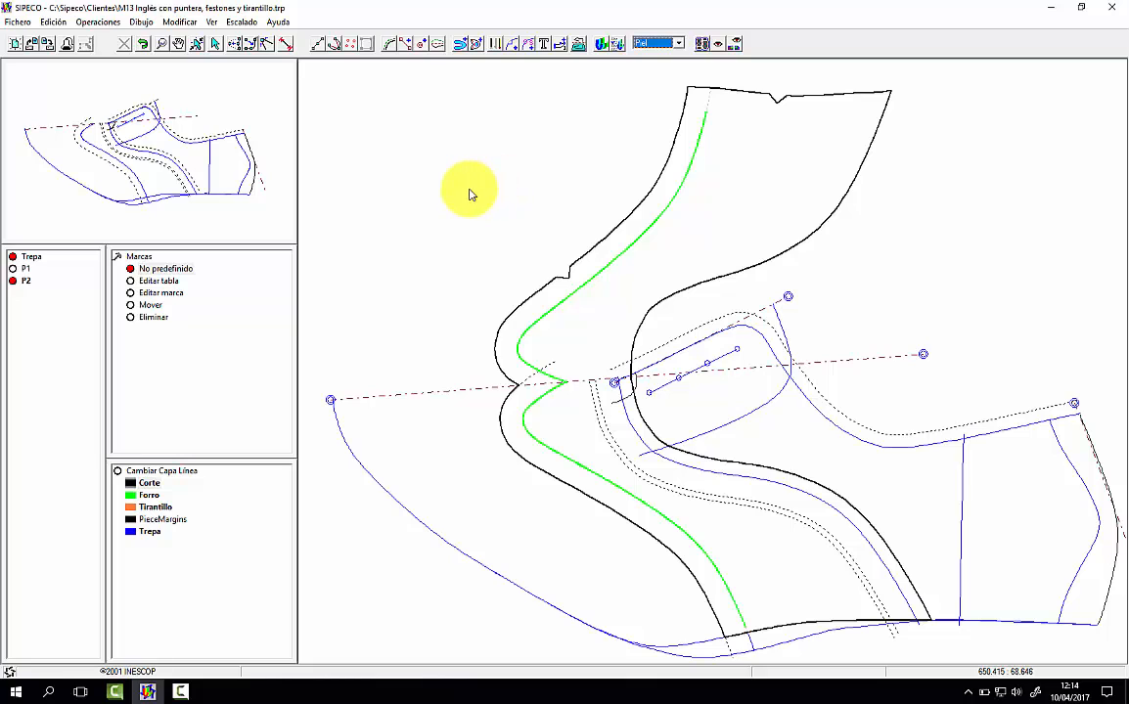
{"action": "left_click", "coordinate": [247, 210]}
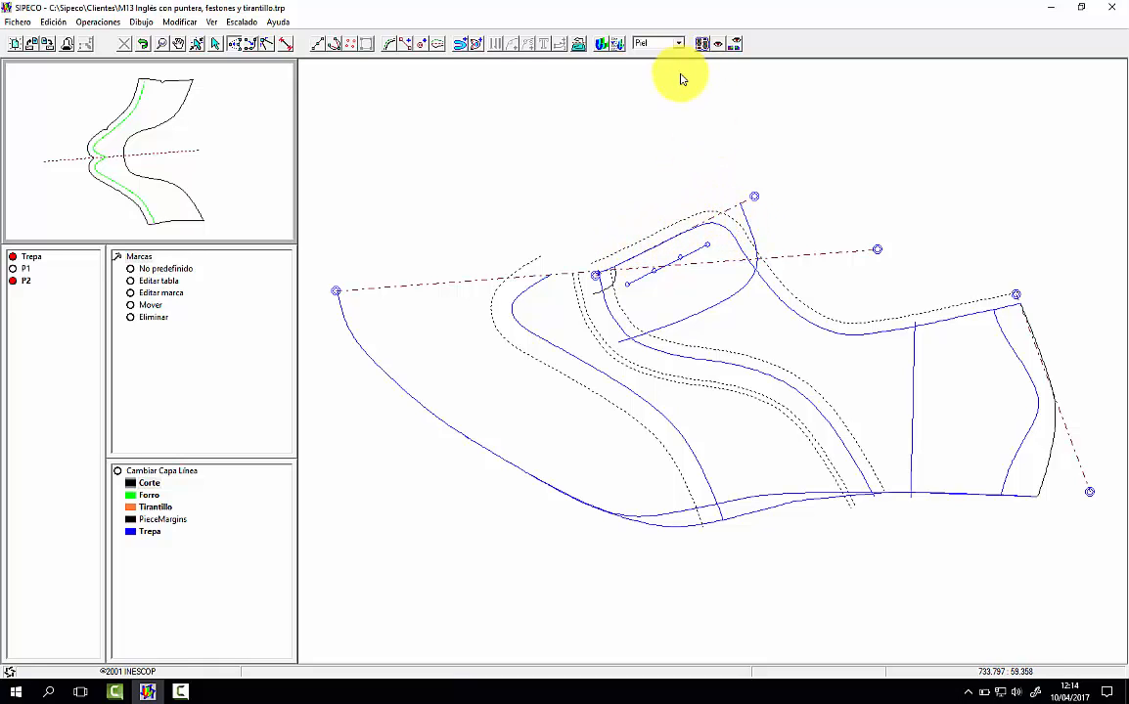
Step: Mirror the top line's margin, the top line and the quarter's front seam about the instep axis to display the opposite side
{"action": "left_click", "coordinate": [577, 44]}
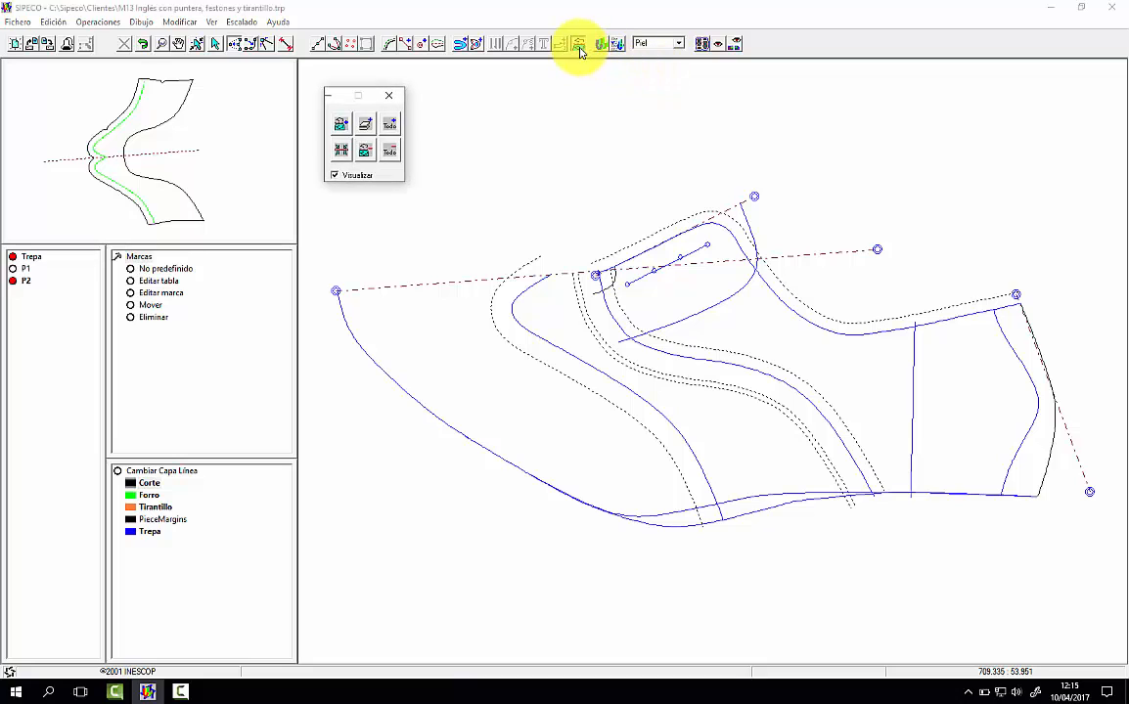
{"action": "left_click", "coordinate": [341, 127]}
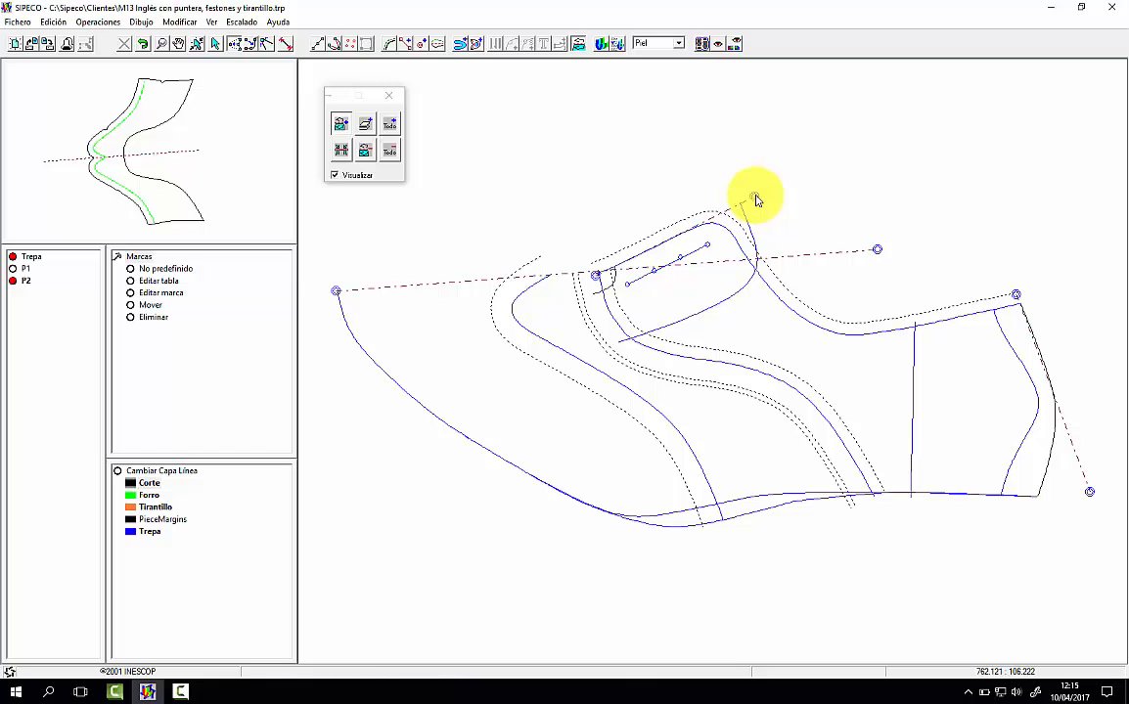
{"action": "left_click", "coordinate": [365, 150]}
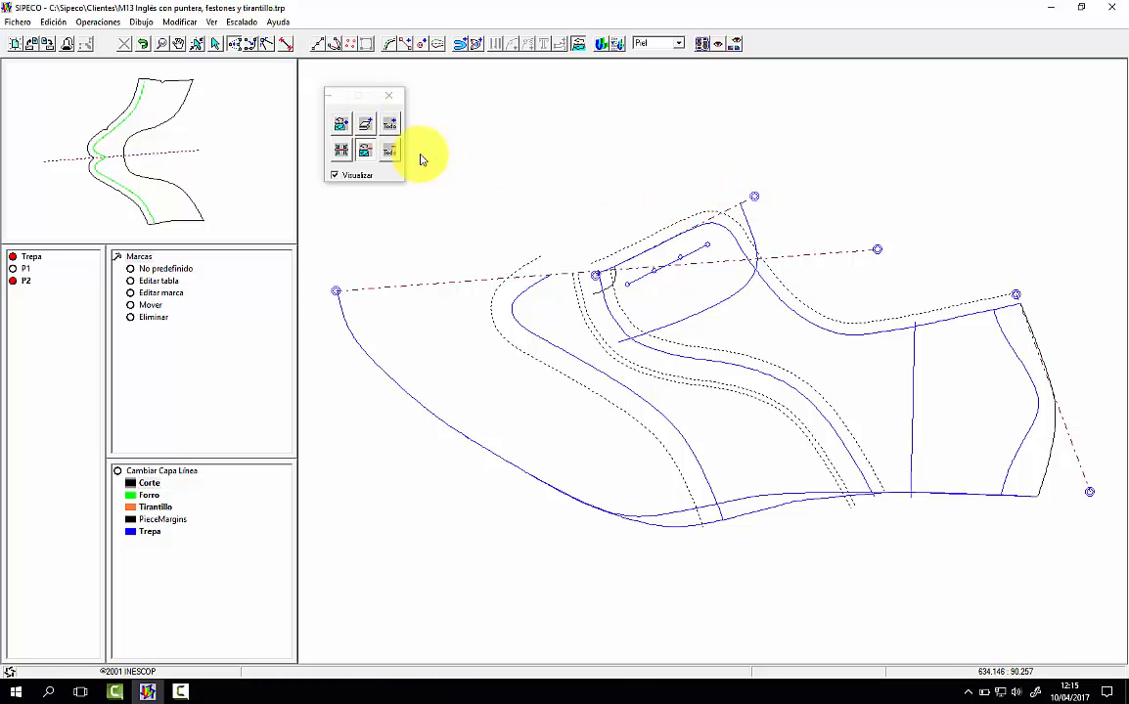
{"action": "left_click", "coordinate": [341, 151]}
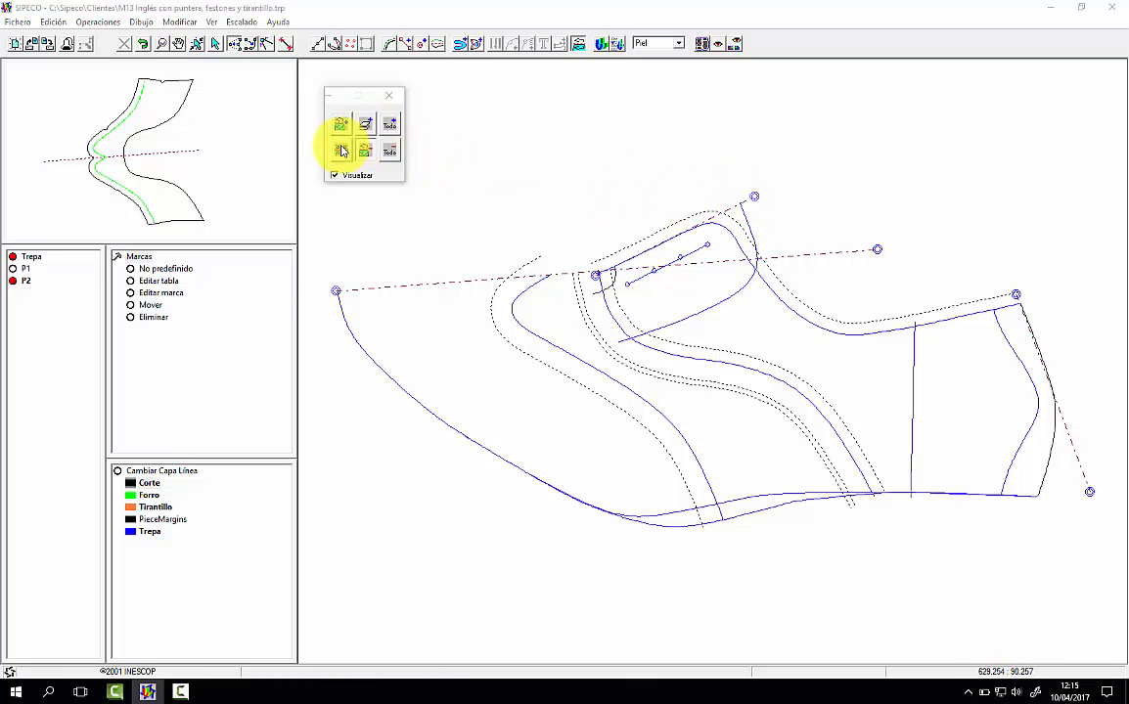
{"action": "left_click", "coordinate": [754, 199]}
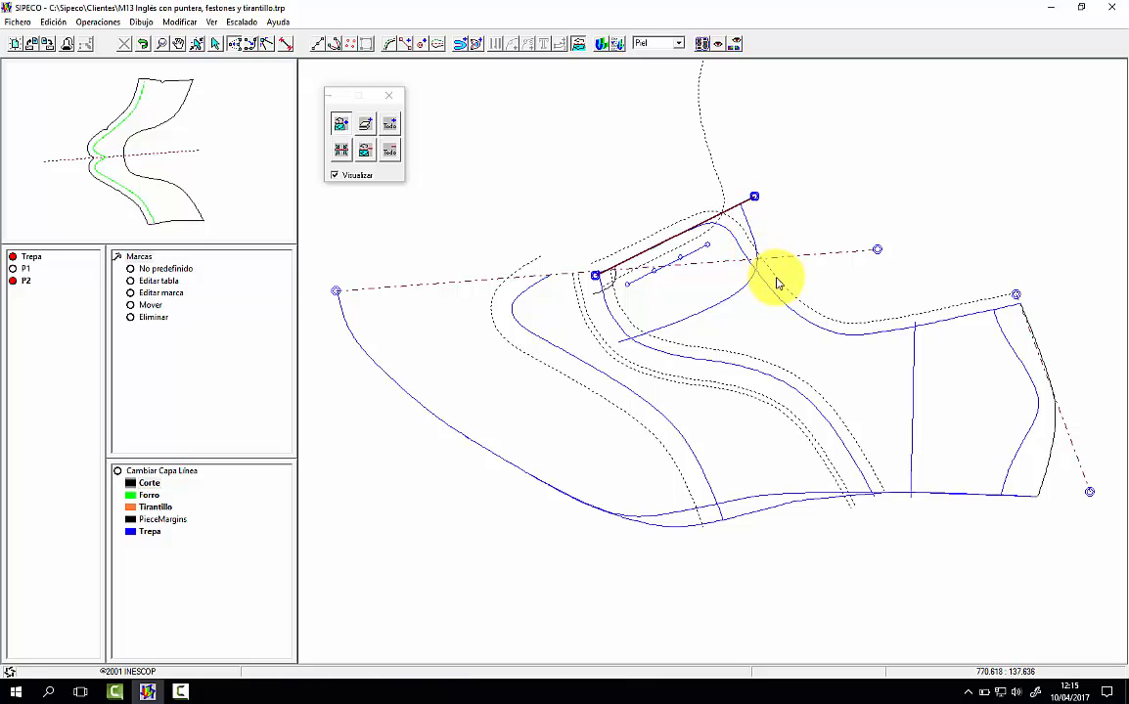
{"action": "left_click", "coordinate": [763, 281]}
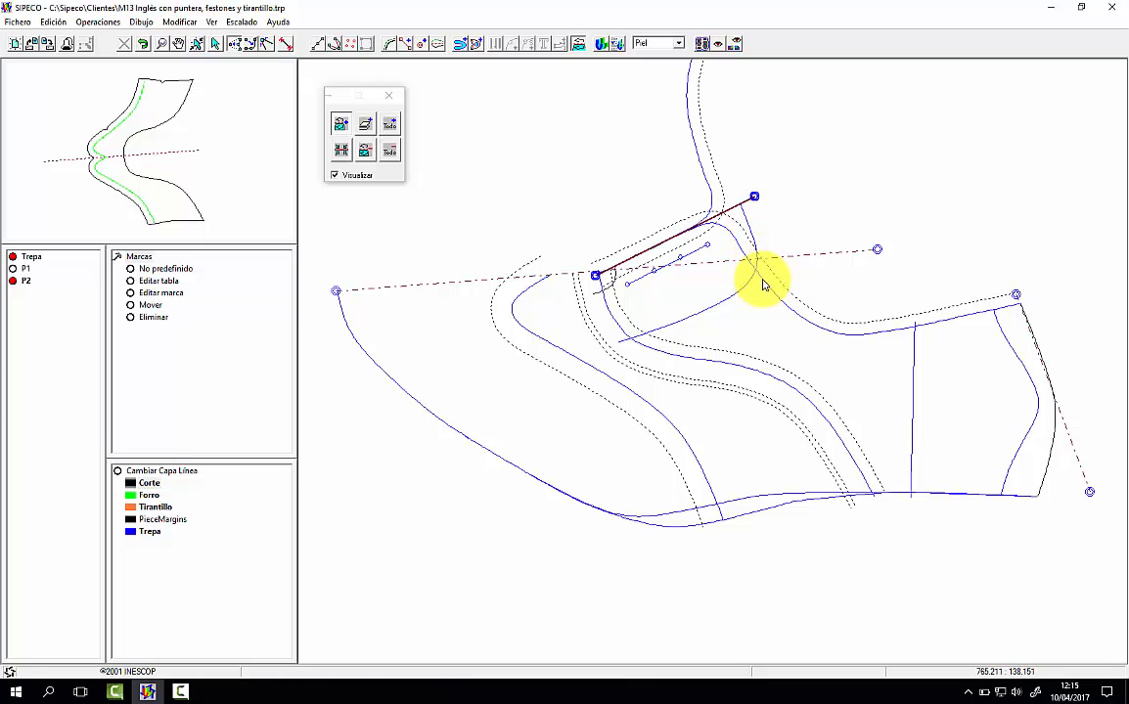
{"action": "left_click", "coordinate": [691, 364]}
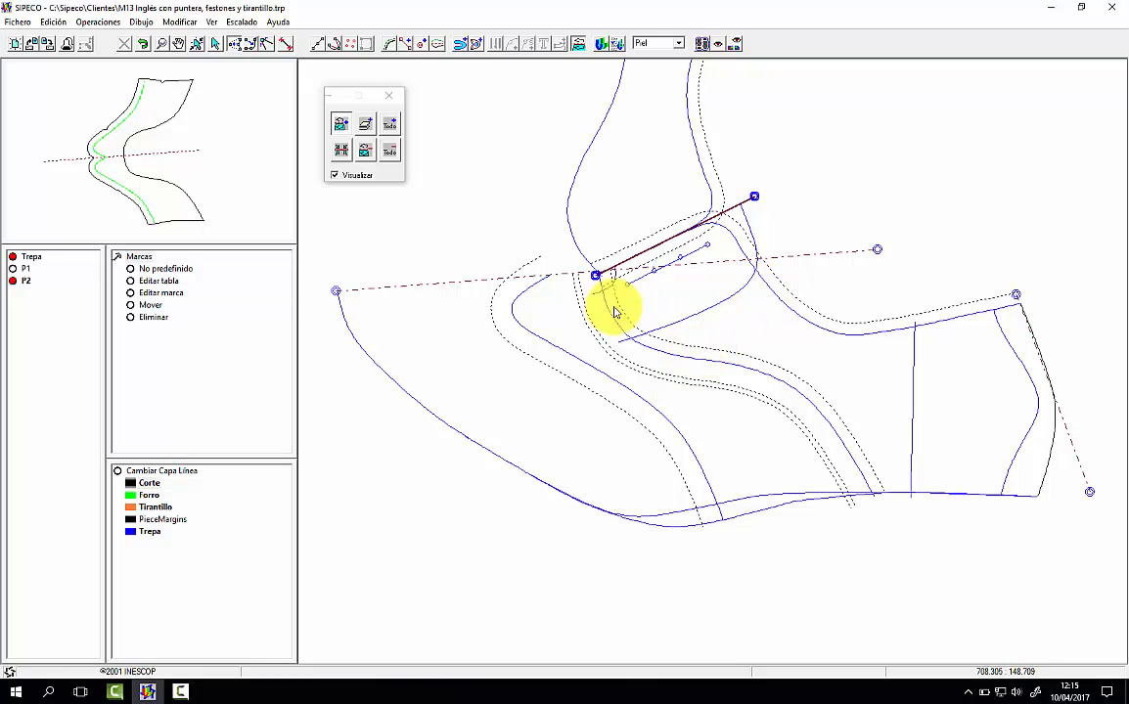
{"action": "left_click", "coordinate": [390, 97]}
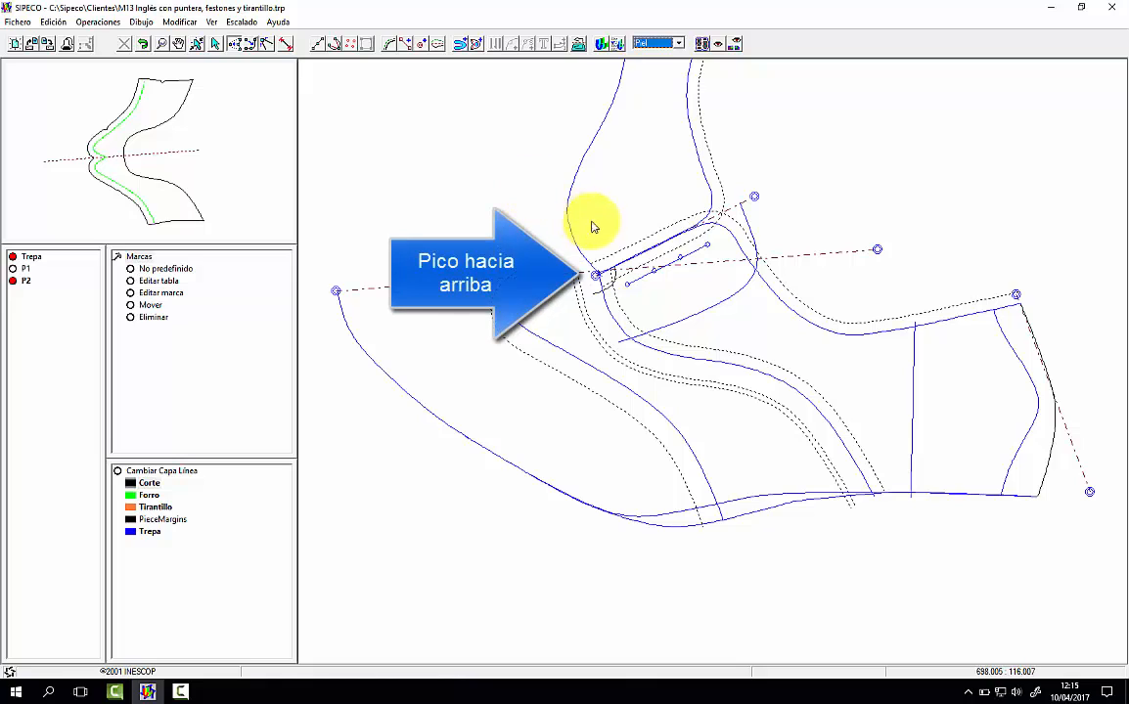
Step: Create a rotation point on the quarter's front seam, a short way below its peak at the toe axis
{"action": "left_click", "coordinate": [114, 256]}
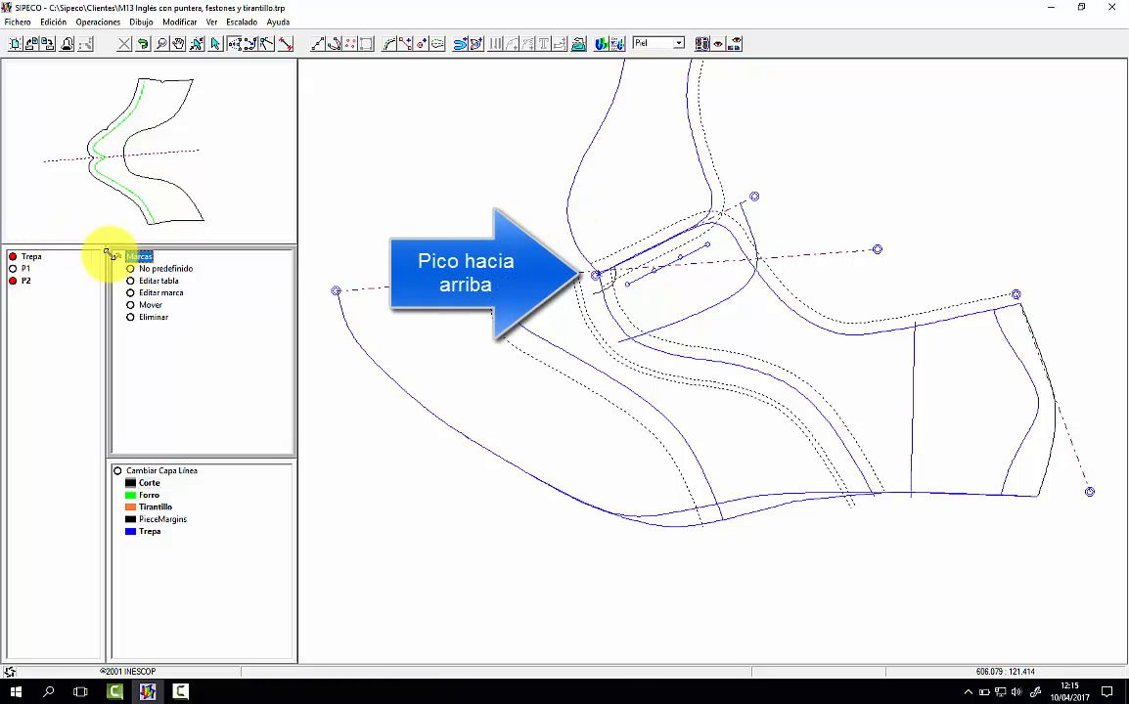
{"action": "left_click", "coordinate": [137, 269]}
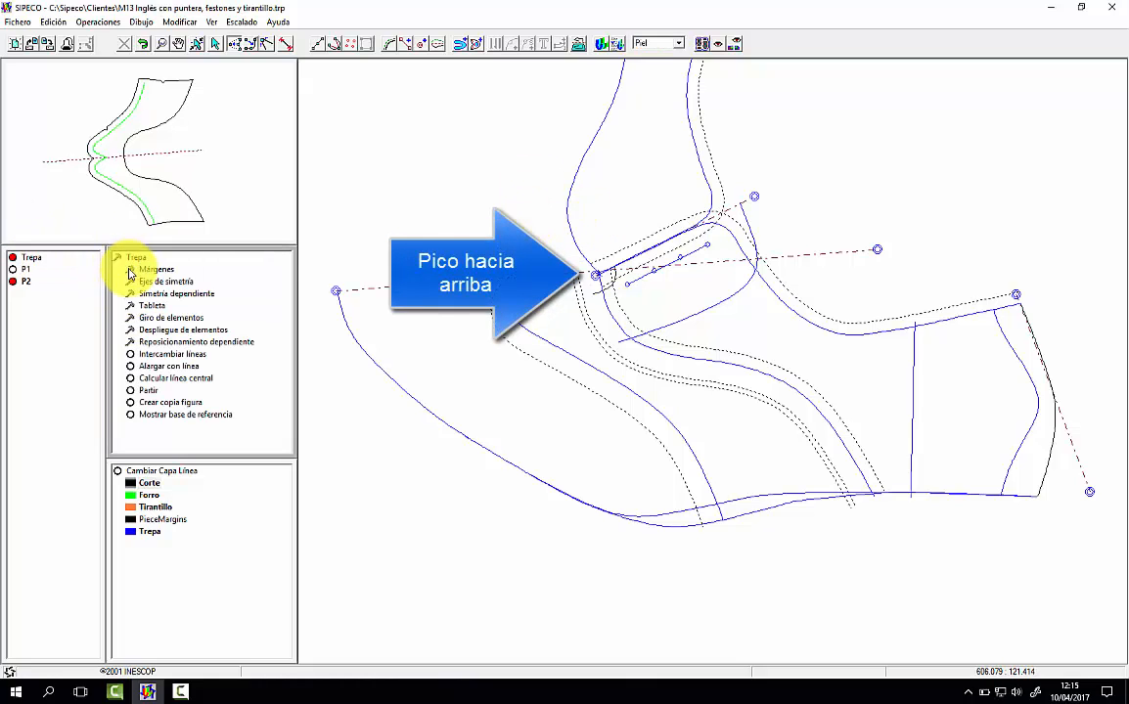
{"action": "left_click", "coordinate": [181, 318]}
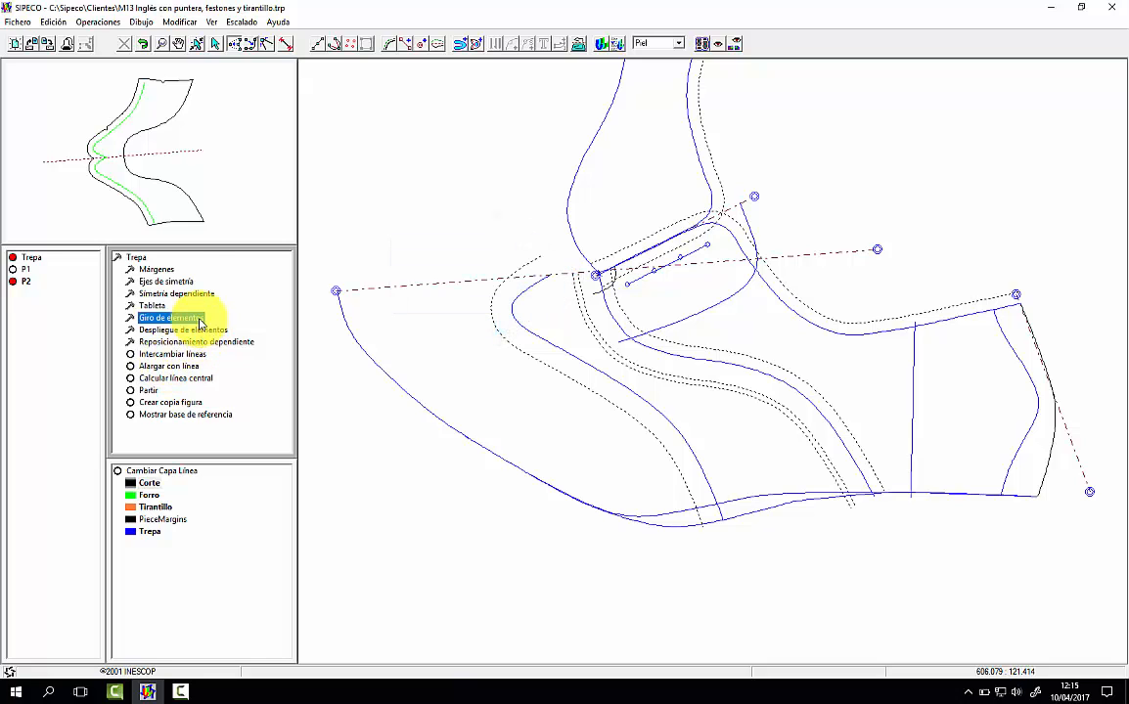
{"action": "left_click", "coordinate": [615, 323]}
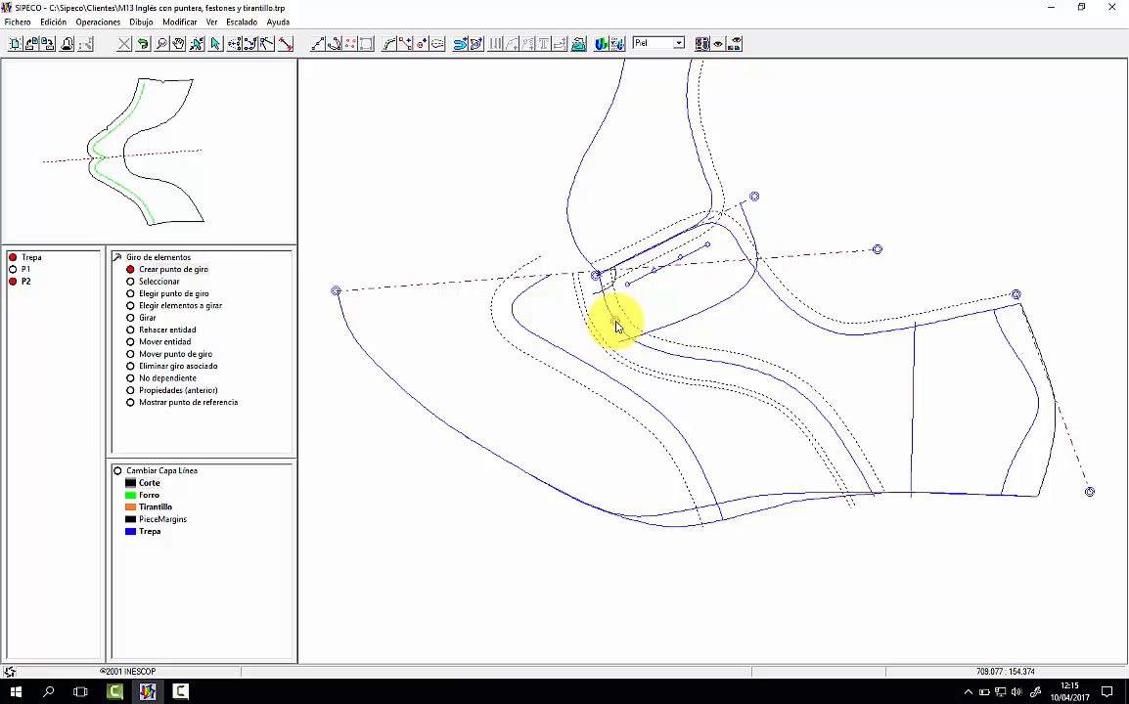
Step: Isolate the front seam with the toe axis and rotation point, and rotate the seam slightly anticlockwise about that point
{"action": "left_click", "coordinate": [235, 283]}
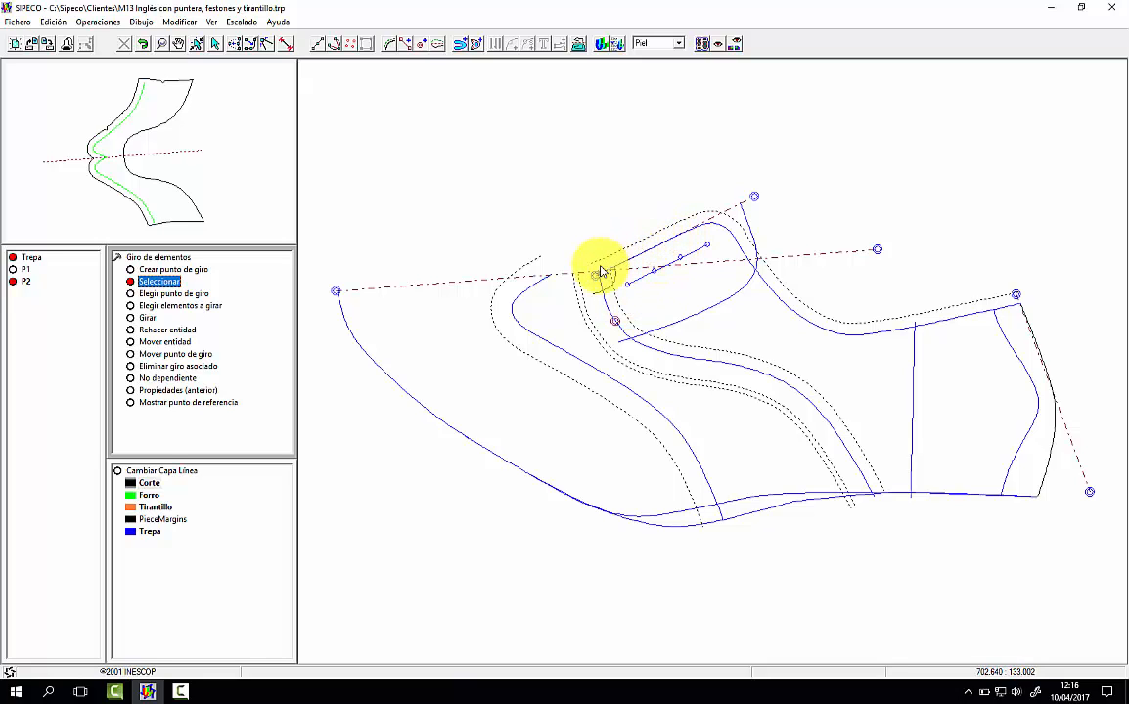
{"action": "left_click", "coordinate": [831, 252]}
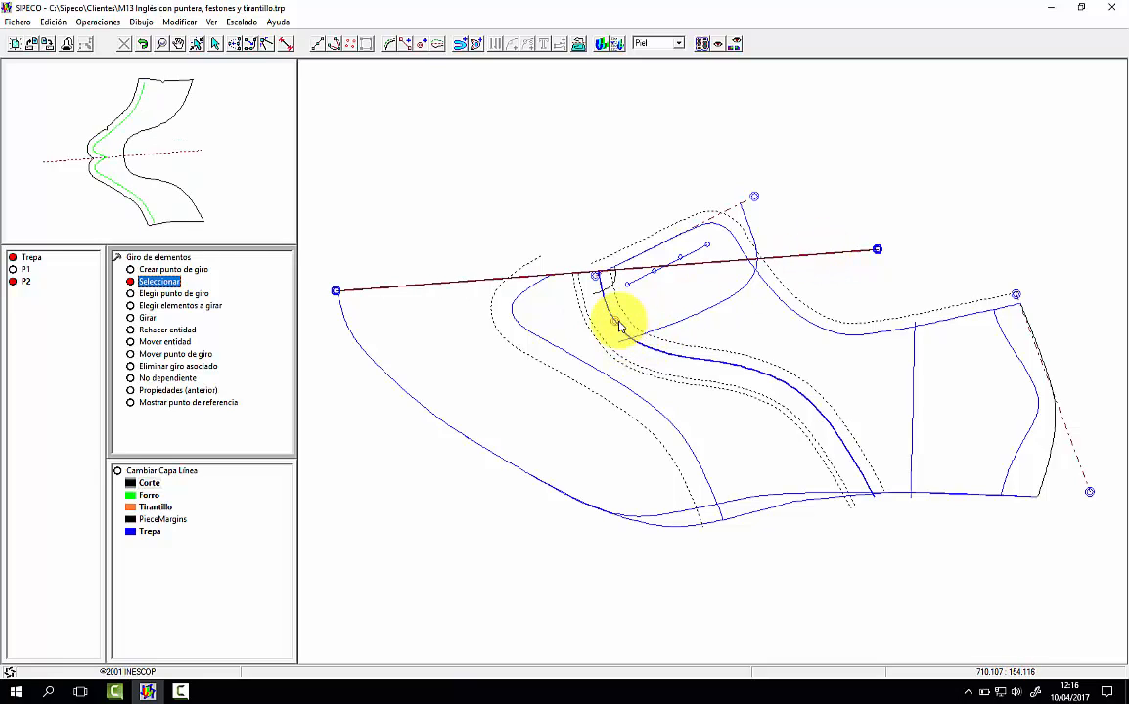
{"action": "left_click", "coordinate": [615, 325]}
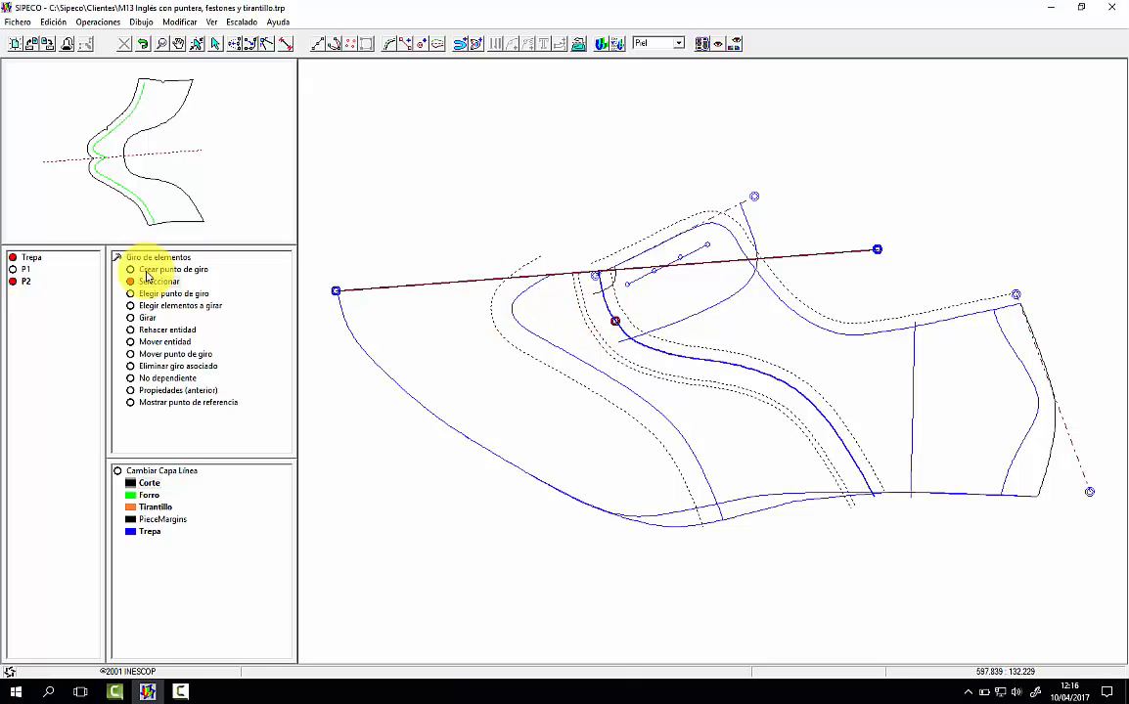
{"action": "left_click", "coordinate": [173, 294]}
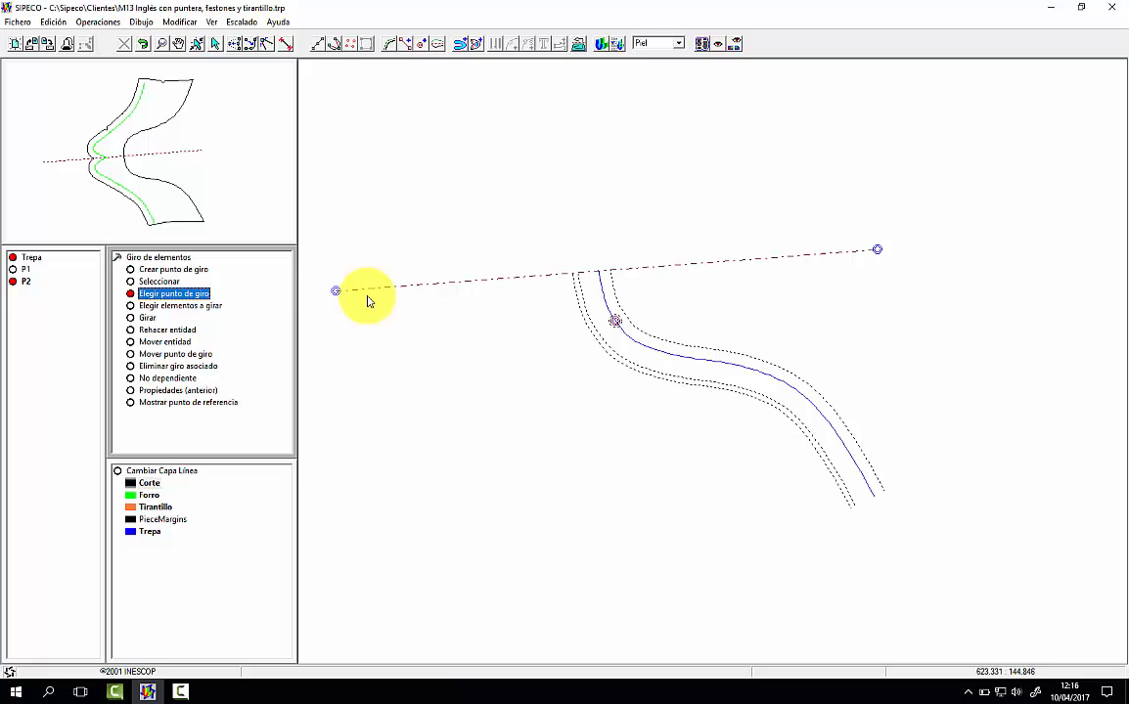
{"action": "left_click", "coordinate": [213, 305]}
{"action": "left_click", "coordinate": [607, 310]}
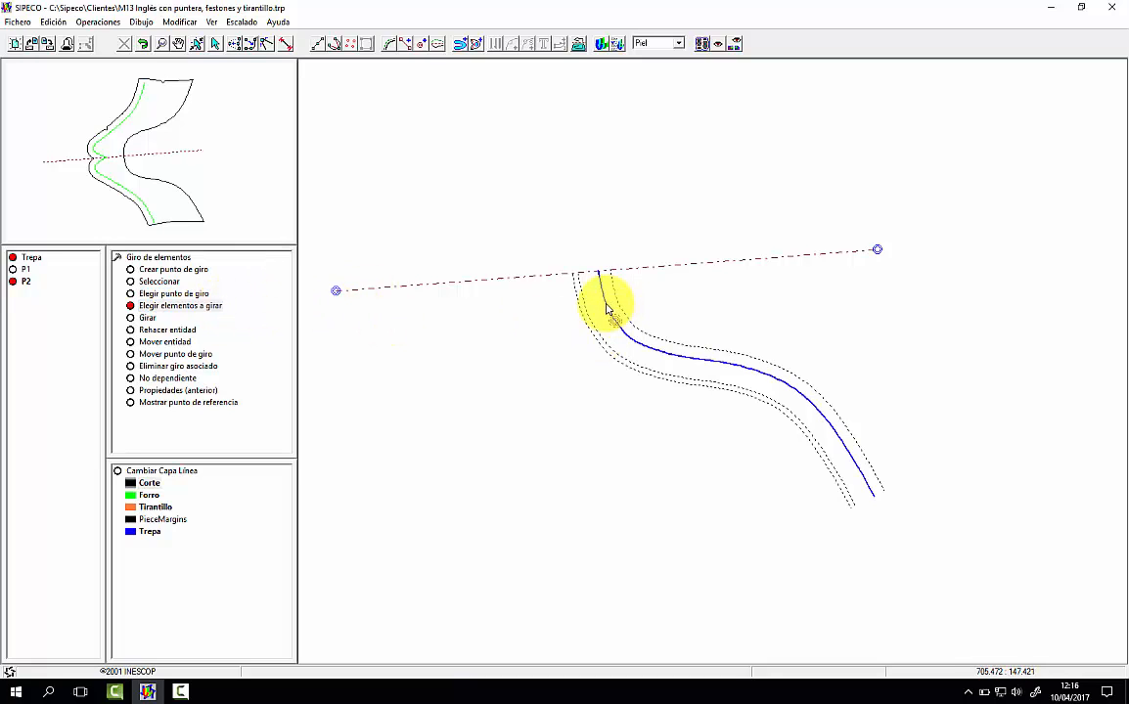
{"action": "left_click", "coordinate": [147, 318]}
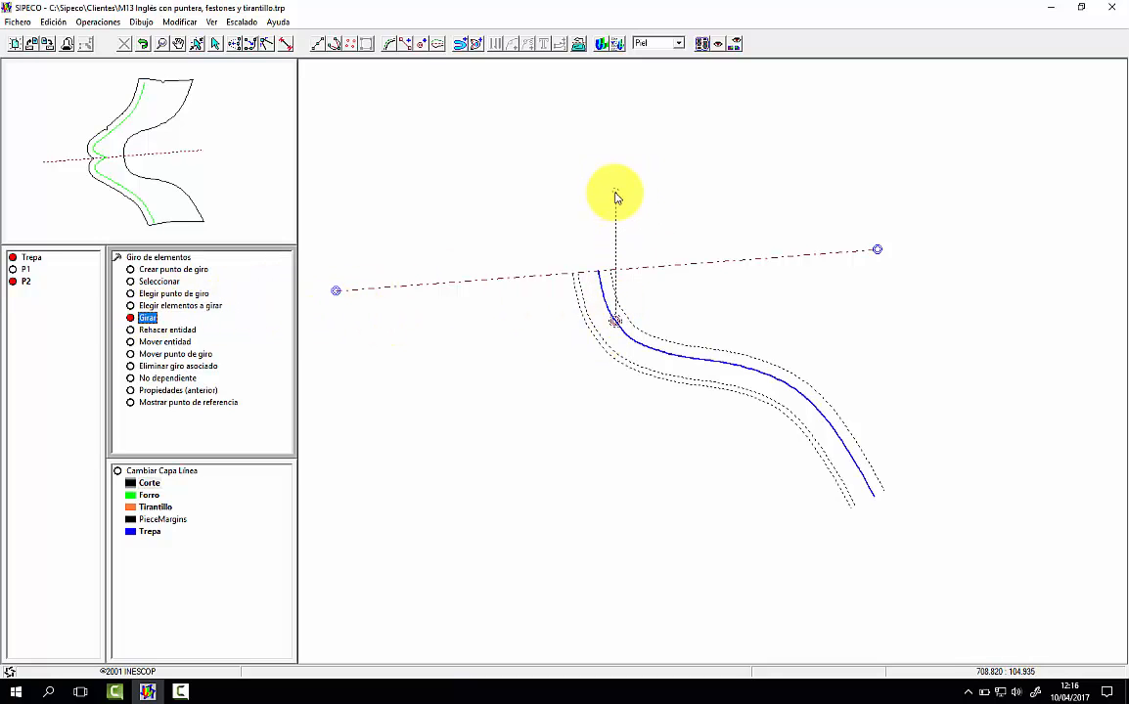
{"action": "left_click_drag", "start_coordinate": [615, 191], "coordinate": [565, 198]}
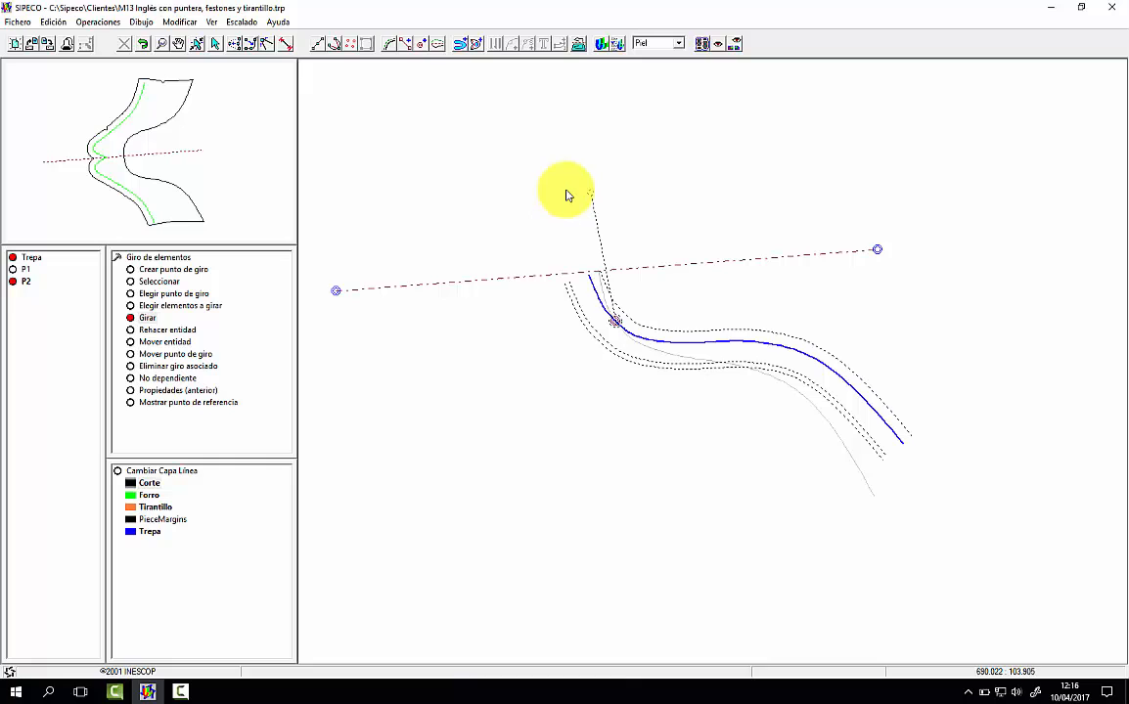
Step: Rebuild the seam by joining its rotated upper end smoothly to the original lower stretch around the rotation point
{"action": "left_click", "coordinate": [168, 330]}
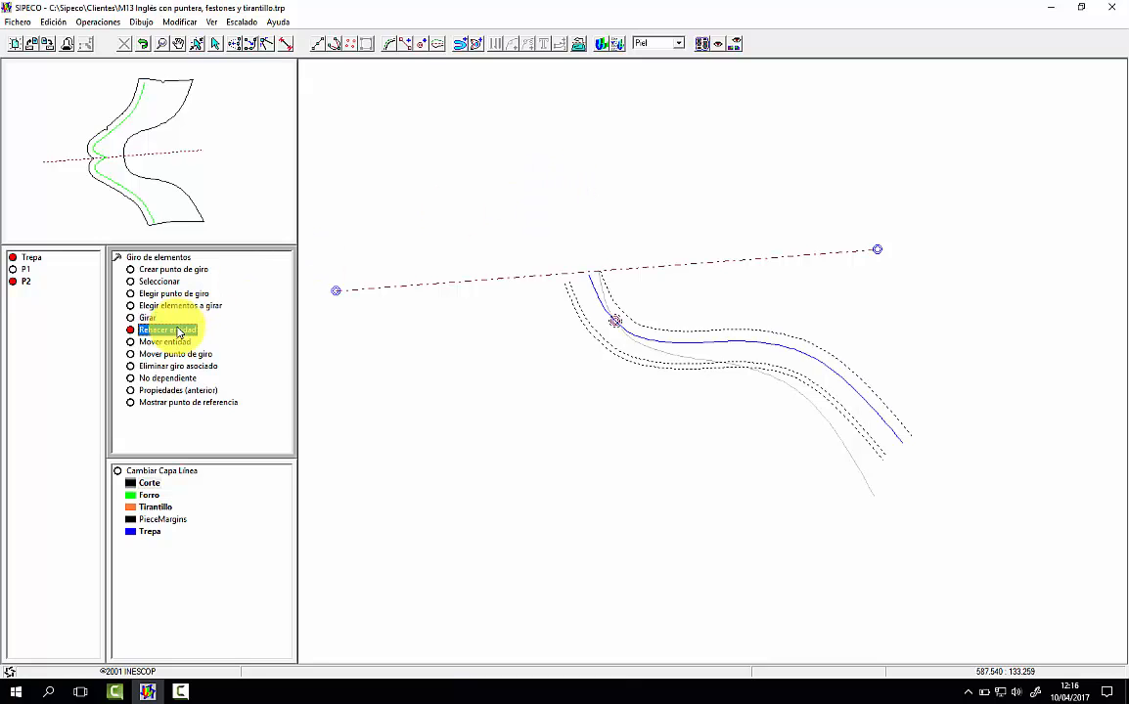
{"action": "left_click", "coordinate": [605, 296]}
{"action": "left_click", "coordinate": [599, 294]}
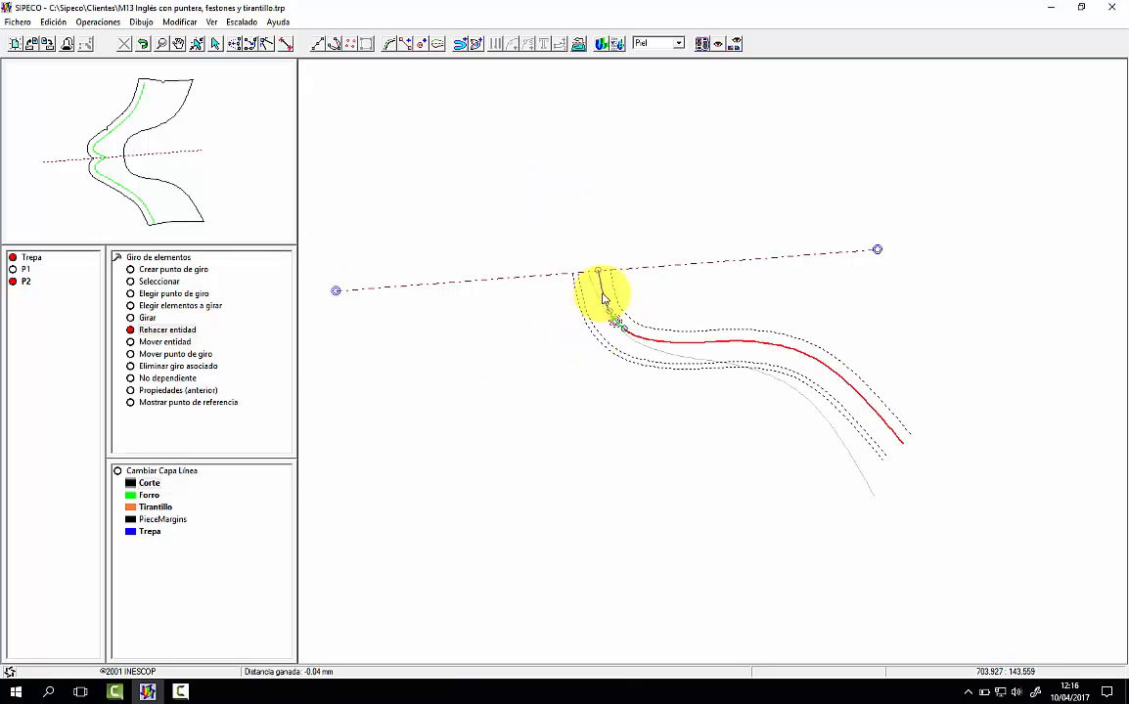
{"action": "left_click", "coordinate": [681, 358]}
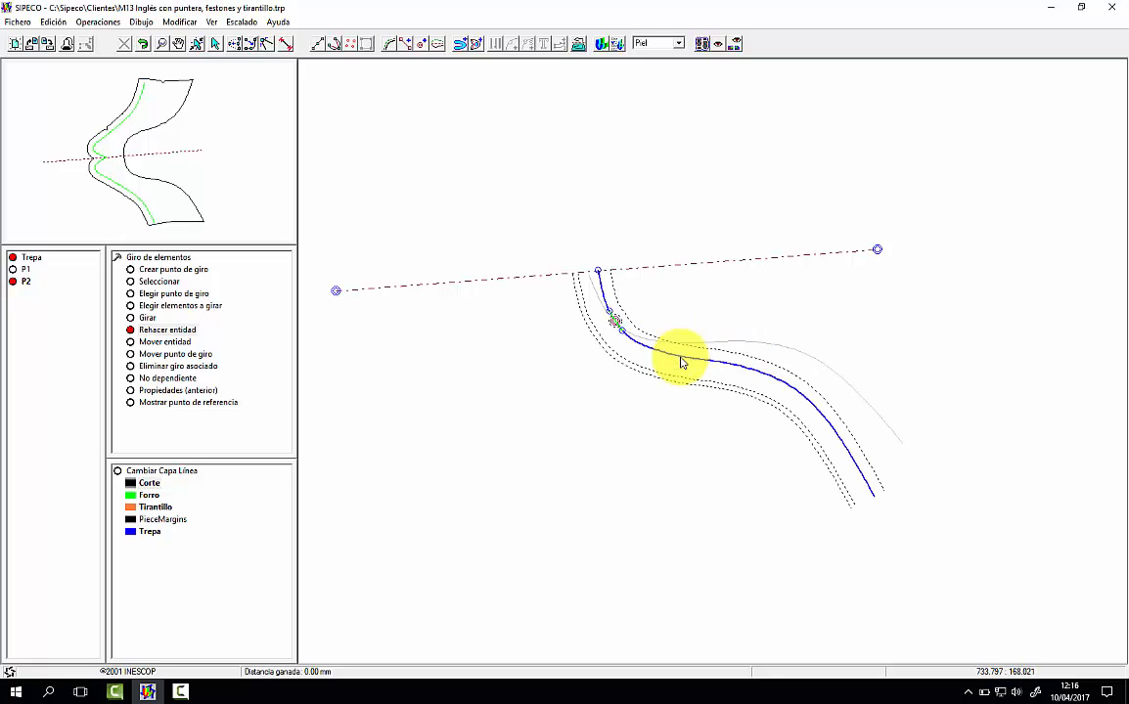
{"action": "left_click", "coordinate": [592, 288]}
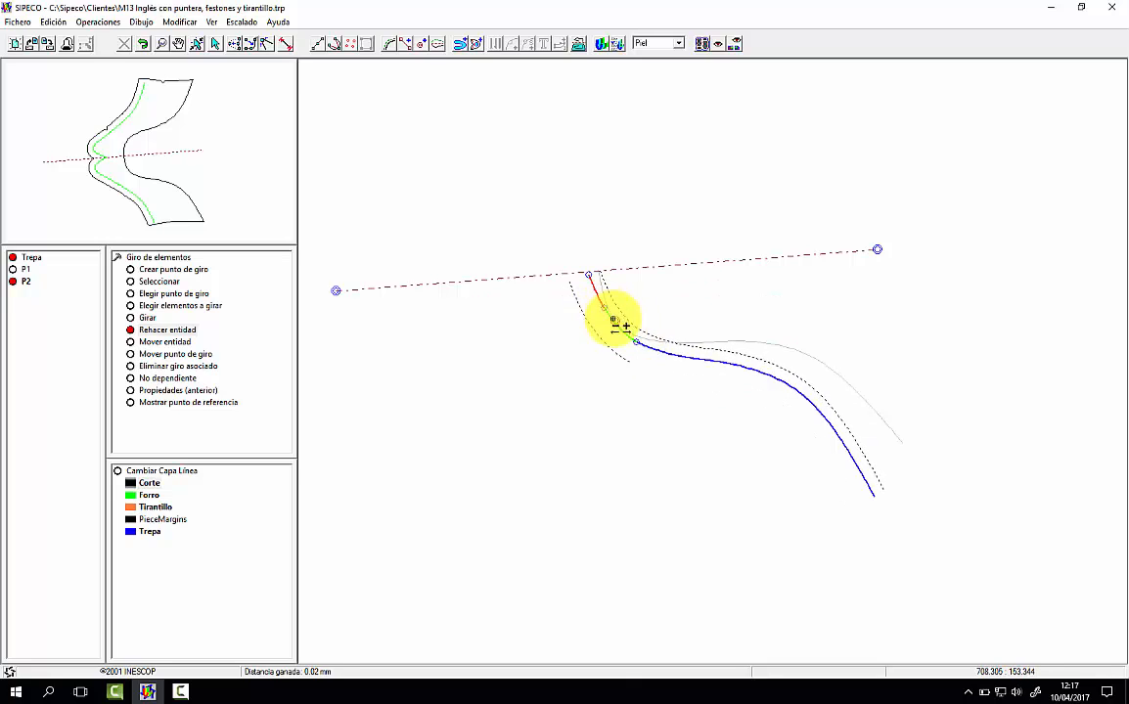
{"action": "right_click", "coordinate": [519, 331]}
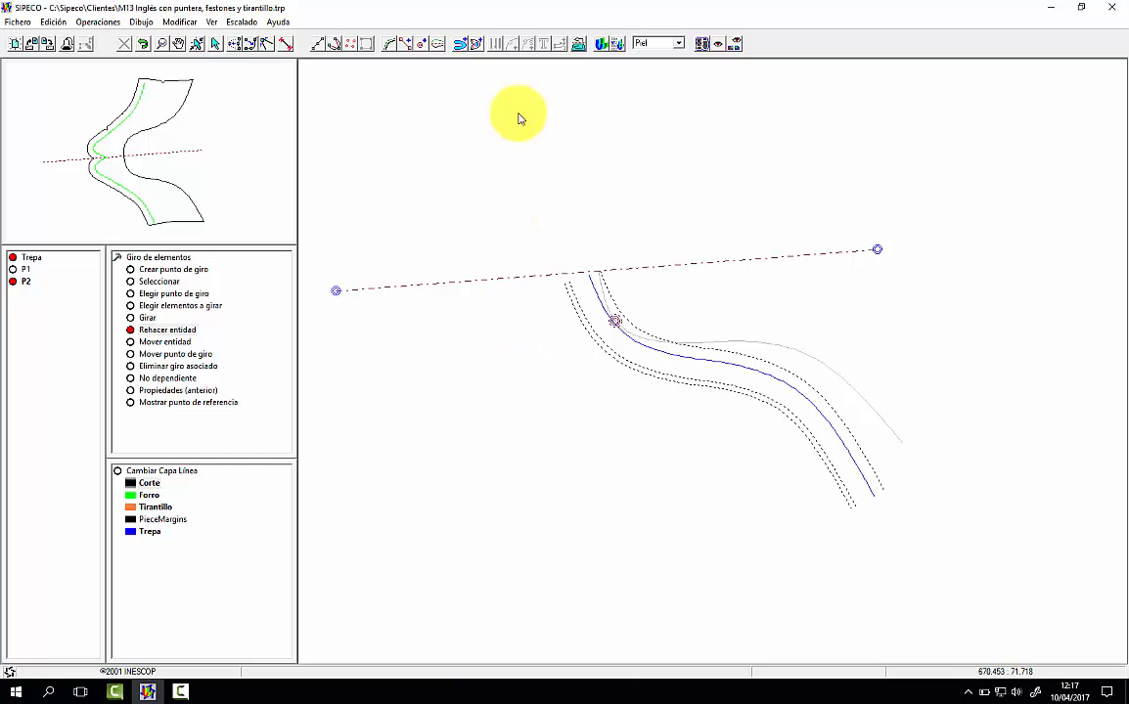
Step: Build the quarter piece's contour from the top line margin, the rotated front seam's margin, the lasting edge and the heel curve, showing rotated lines
{"action": "left_click", "coordinate": [460, 44]}
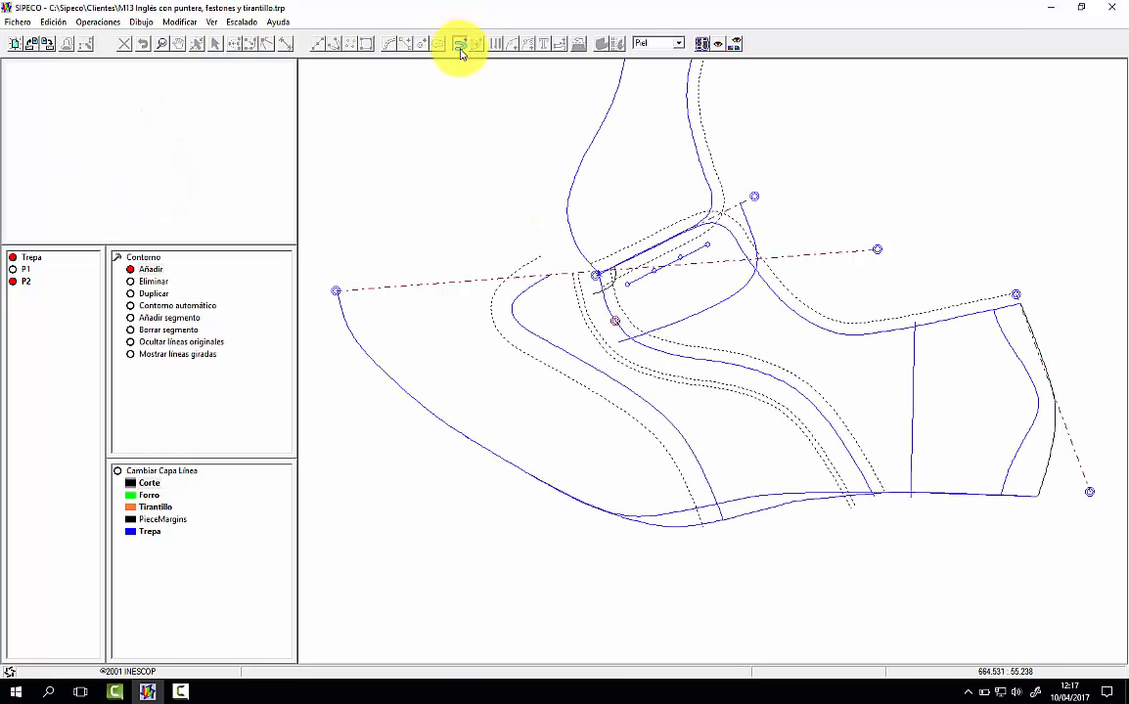
{"action": "left_click", "coordinate": [196, 354]}
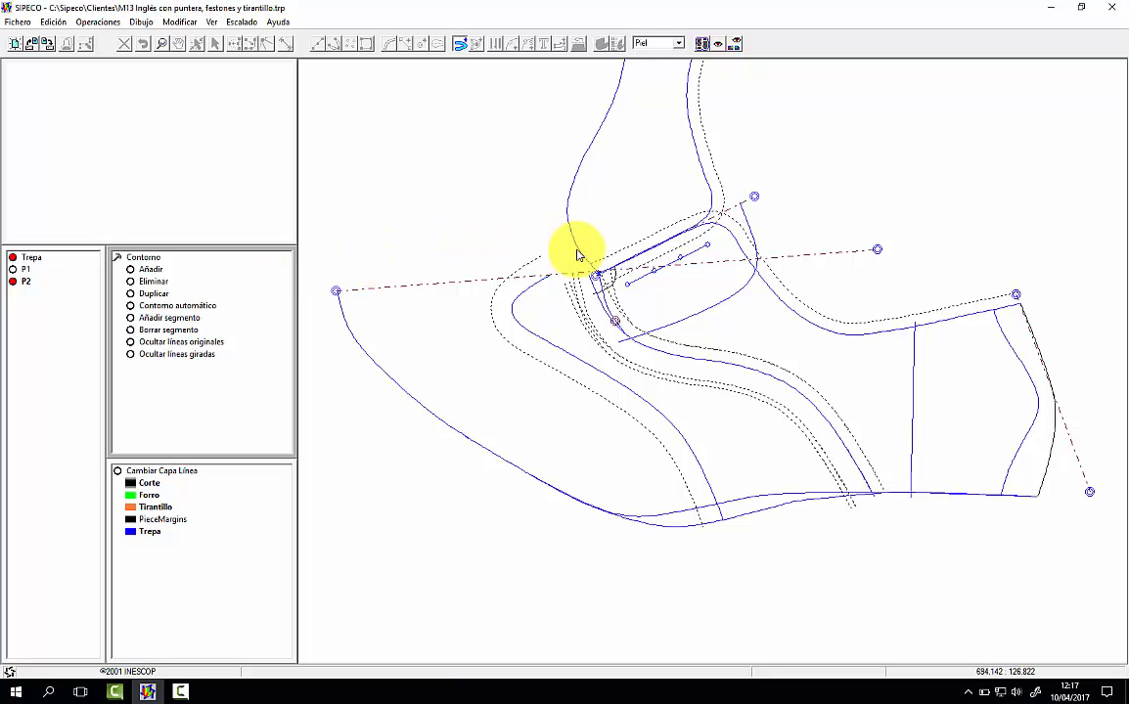
{"action": "left_click", "coordinate": [628, 252]}
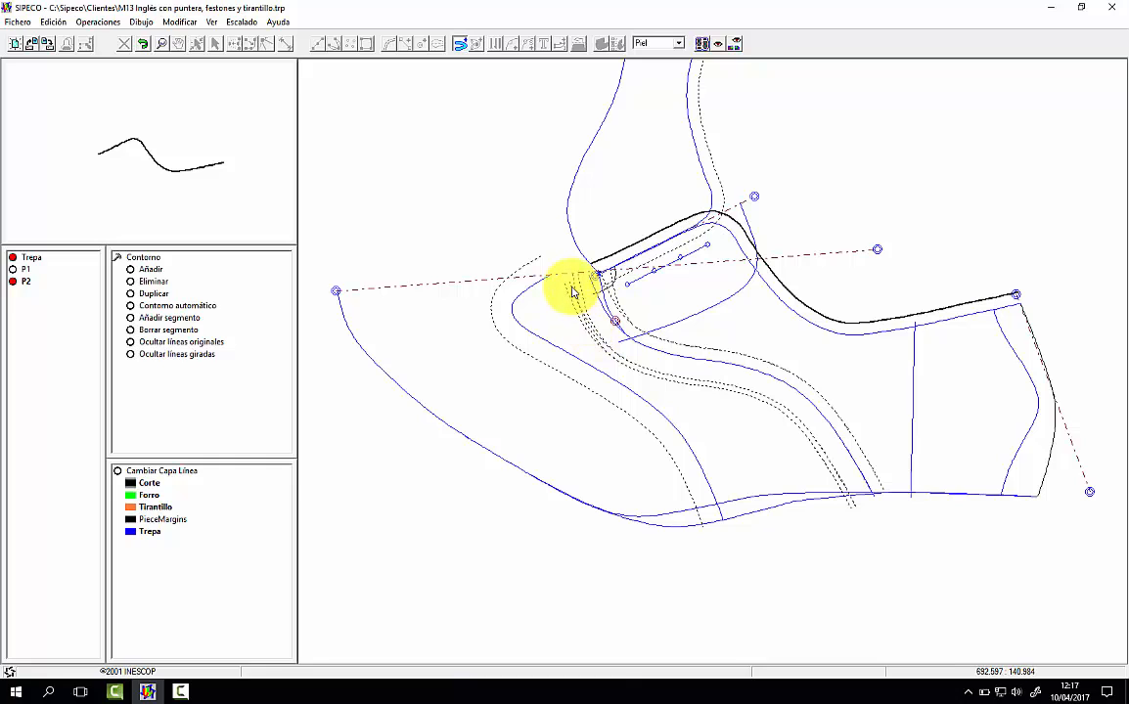
{"action": "left_click", "coordinate": [571, 297]}
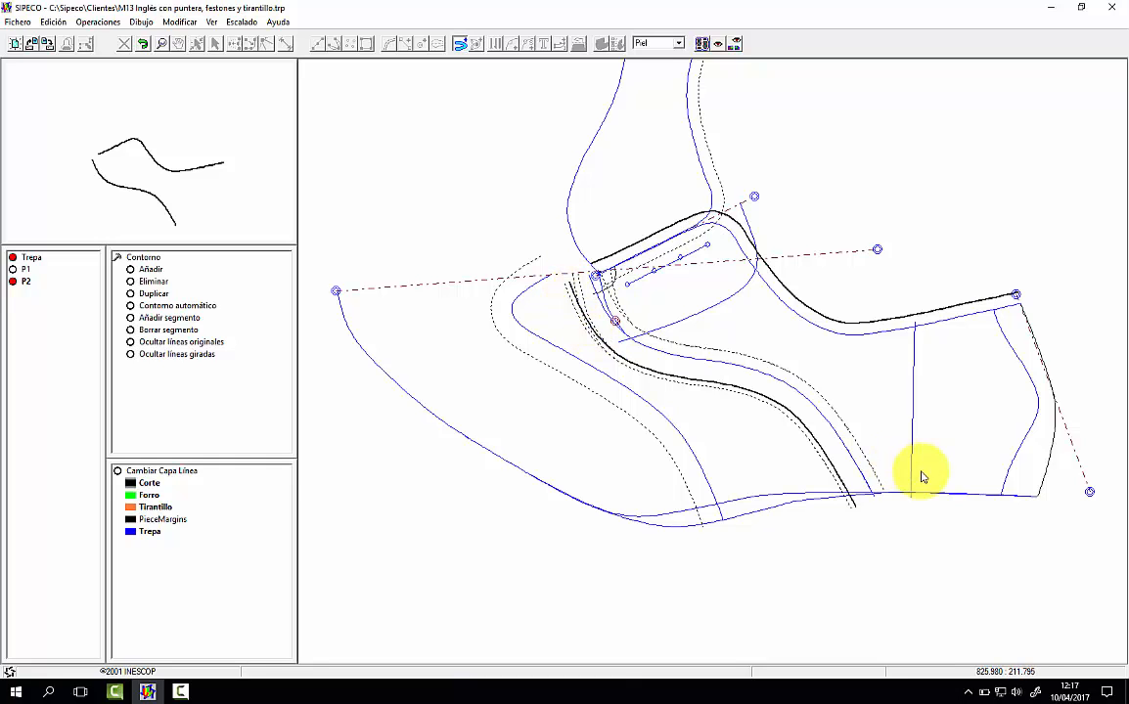
{"action": "left_click", "coordinate": [953, 495]}
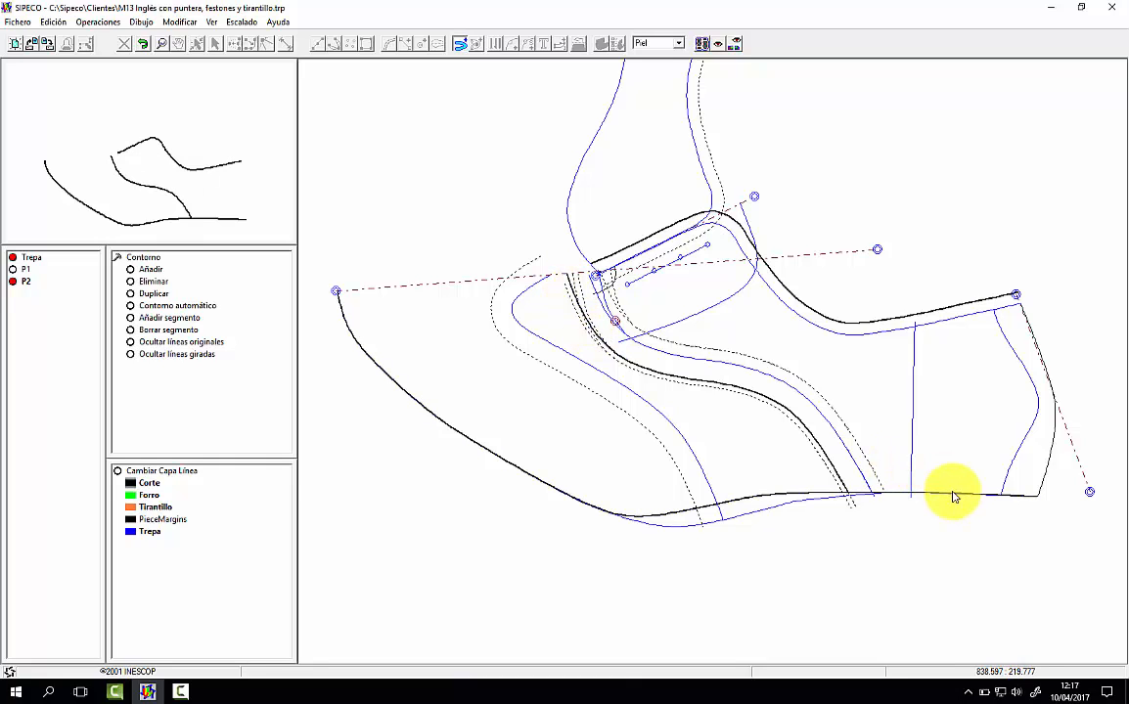
{"action": "left_click", "coordinate": [1050, 460]}
{"action": "left_click", "coordinate": [939, 403]}
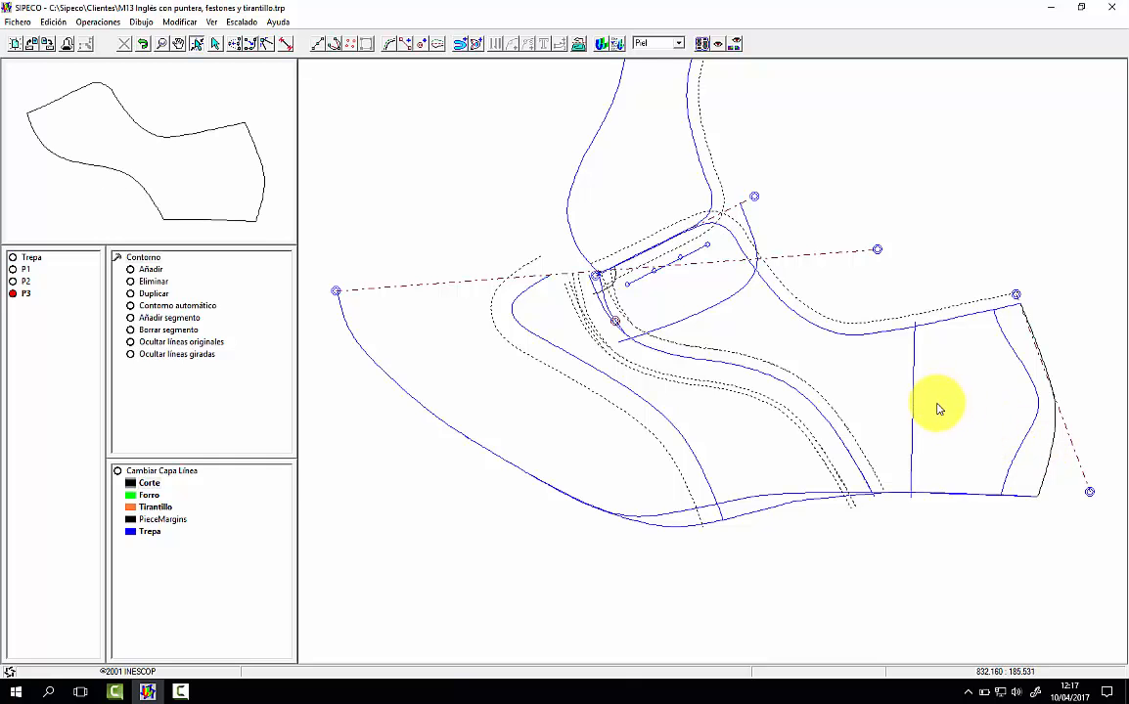
Step: Add the rotated front seam, the curved heel line and the eyelet line to the quarter piece as interior lines
{"action": "left_click", "coordinate": [476, 44]}
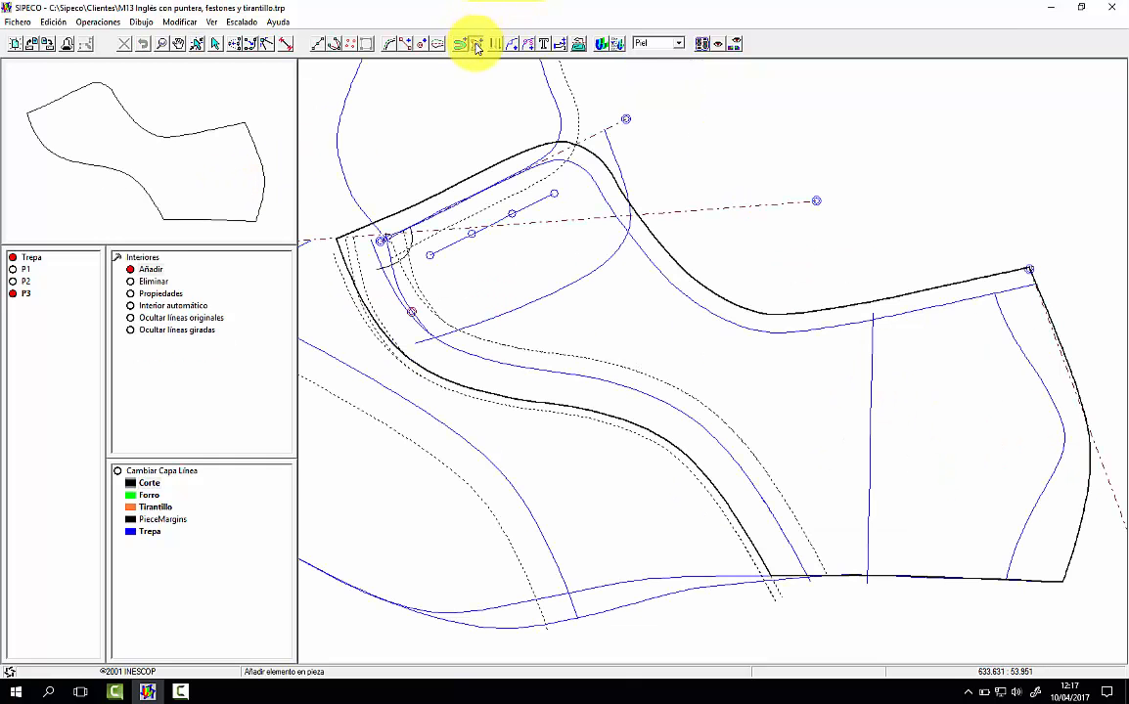
{"action": "left_click", "coordinate": [381, 262]}
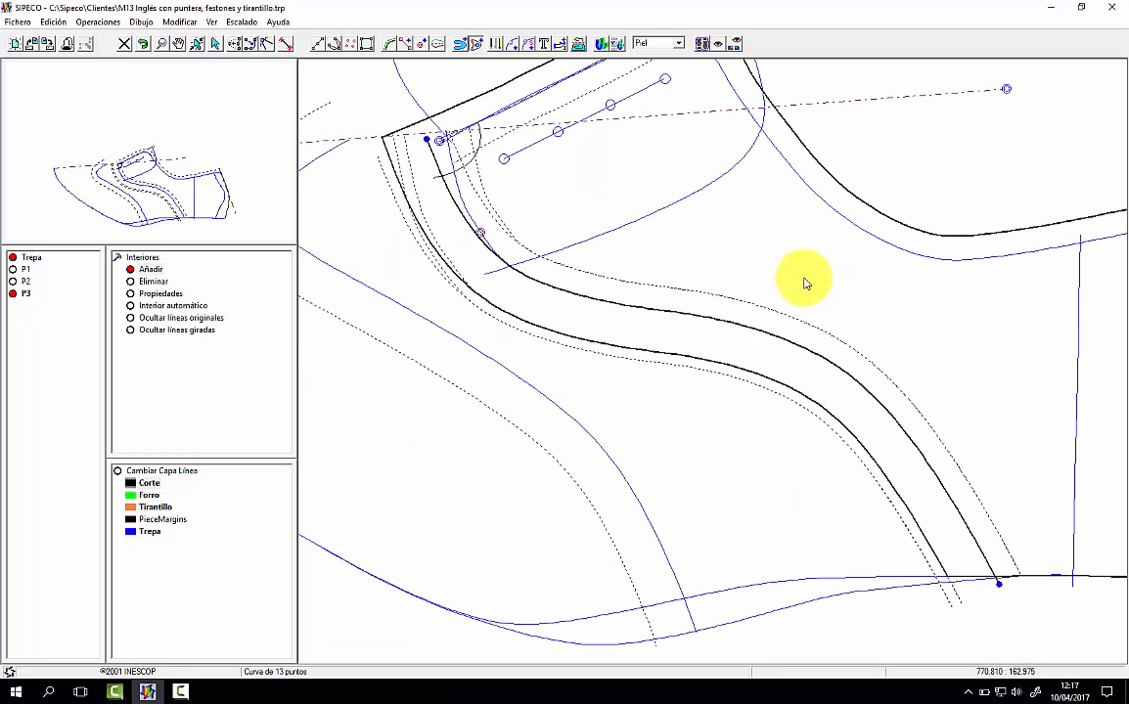
{"action": "left_click", "coordinate": [1016, 337]}
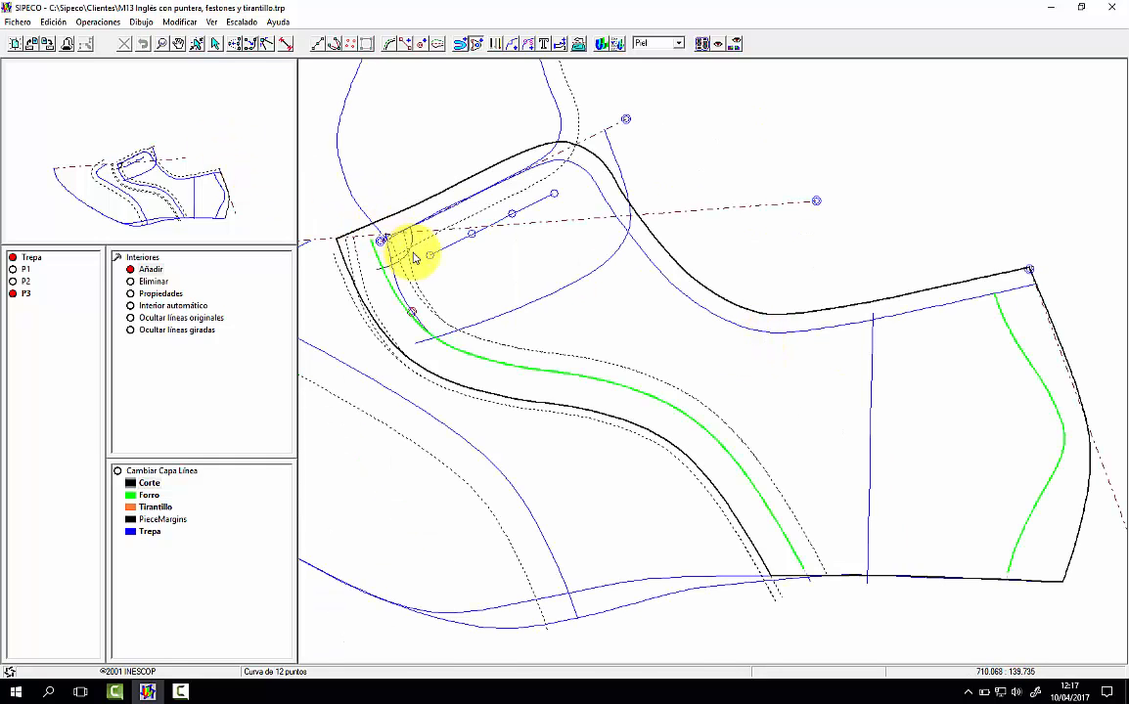
{"action": "left_click", "coordinate": [409, 231]}
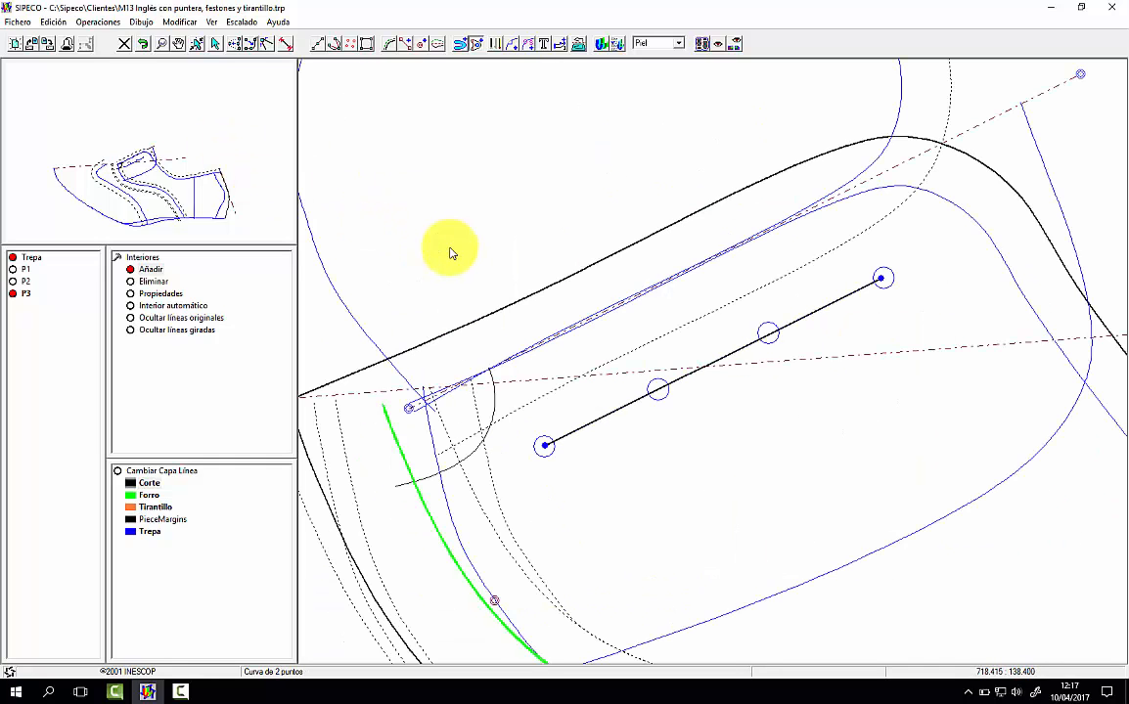
{"action": "right_click", "coordinate": [678, 304]}
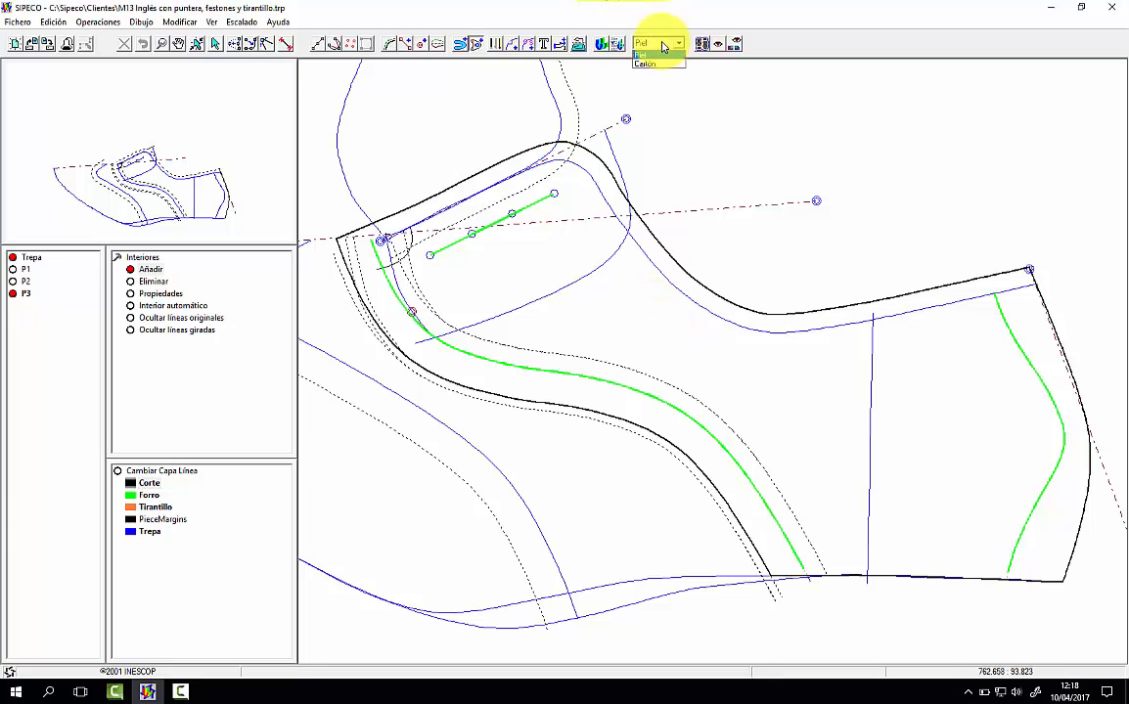
Step: Compare the quarter's cardboard and leather versions, and apply the Picado 4 punching tool to its eyelet line
{"action": "left_click", "coordinate": [655, 63]}
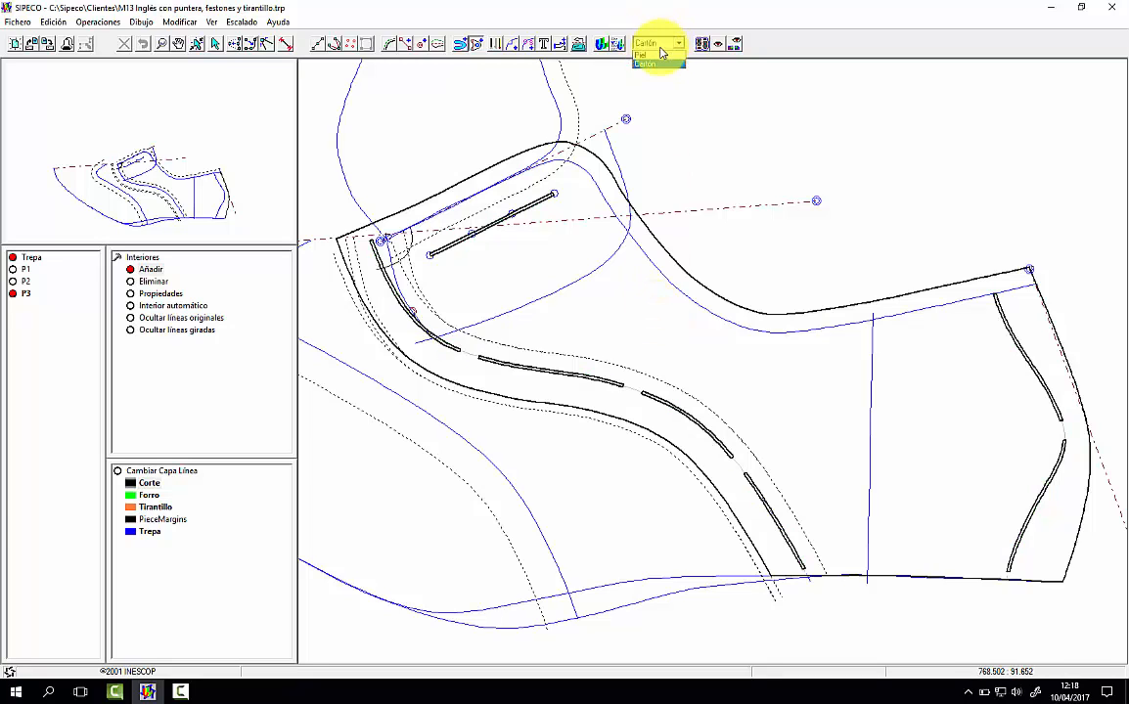
{"action": "left_click", "coordinate": [662, 54]}
{"action": "left_click", "coordinate": [496, 44]}
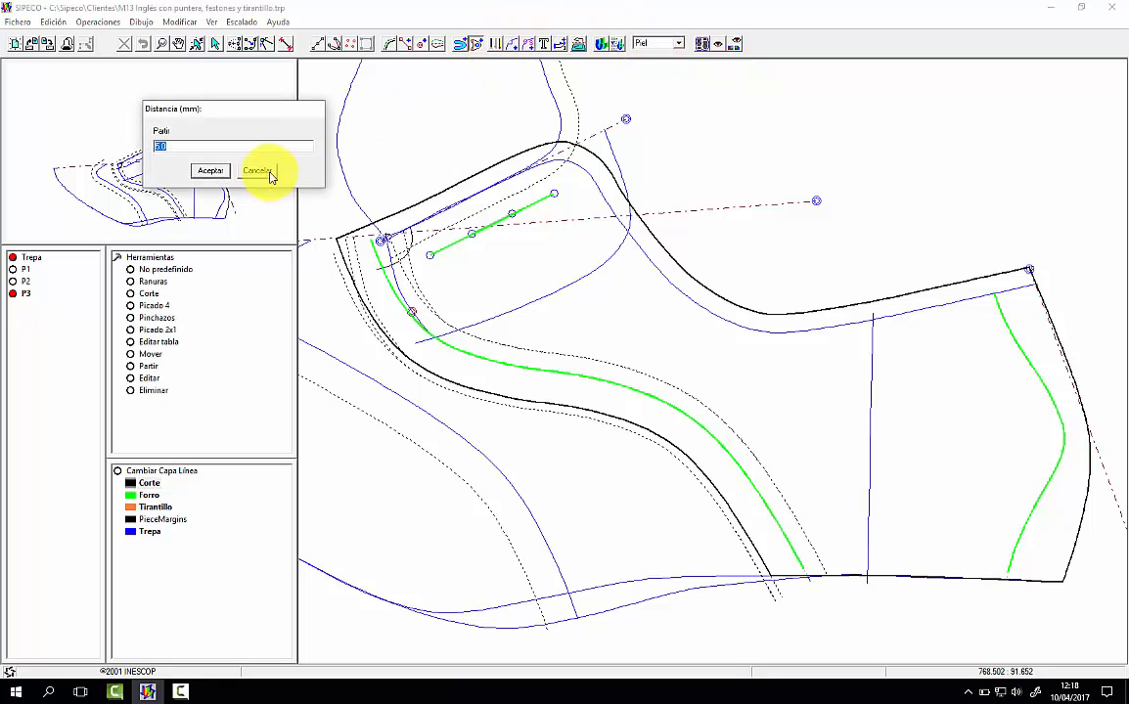
{"action": "left_click", "coordinate": [262, 172]}
{"action": "left_click", "coordinate": [151, 304]}
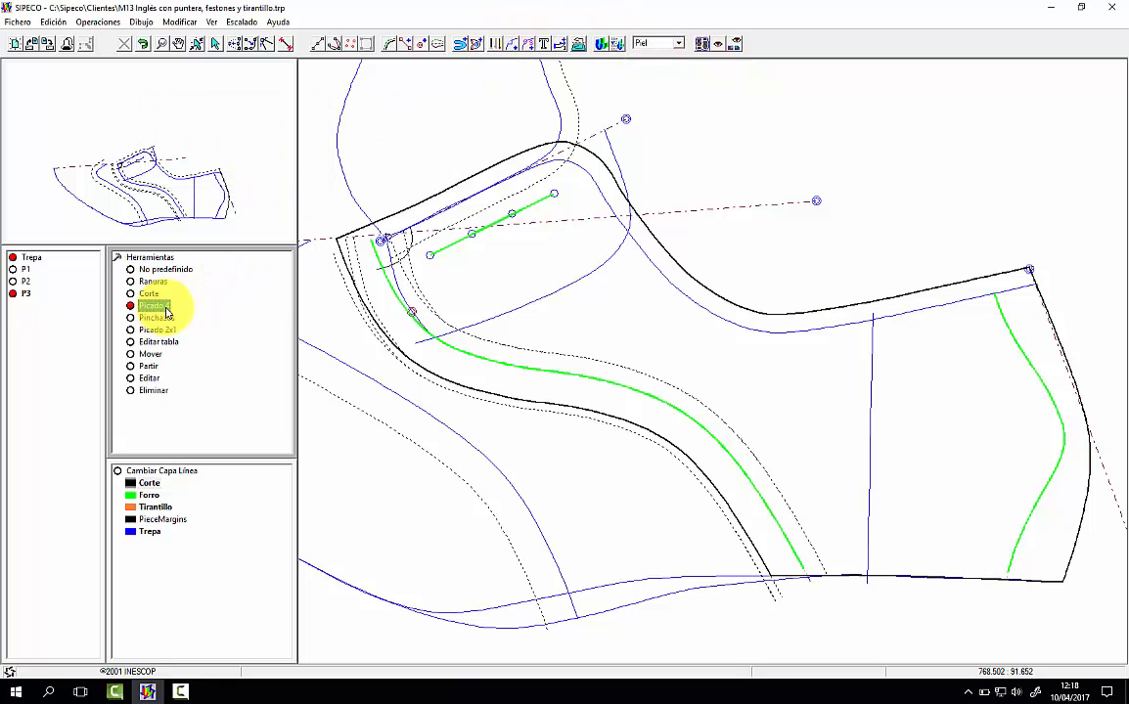
{"action": "left_click", "coordinate": [442, 254]}
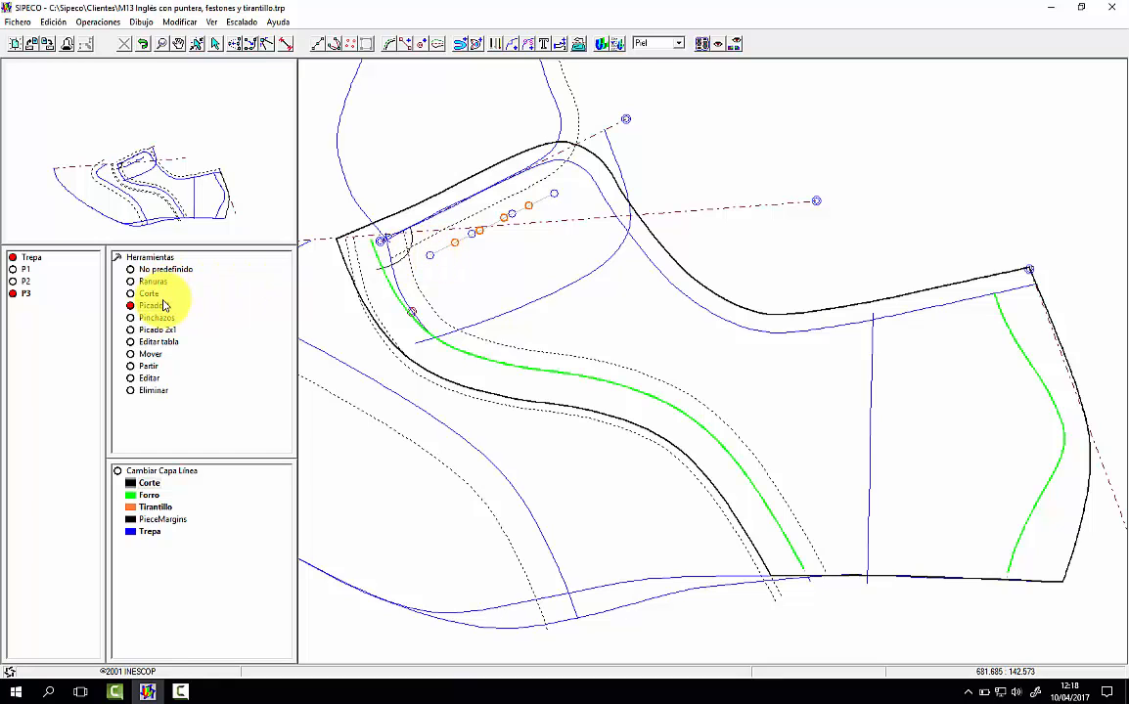
Step: Edit the Picado 4 tool to include punches at the start and end, and reapply it to the eyelet line
{"action": "left_click", "coordinate": [163, 344]}
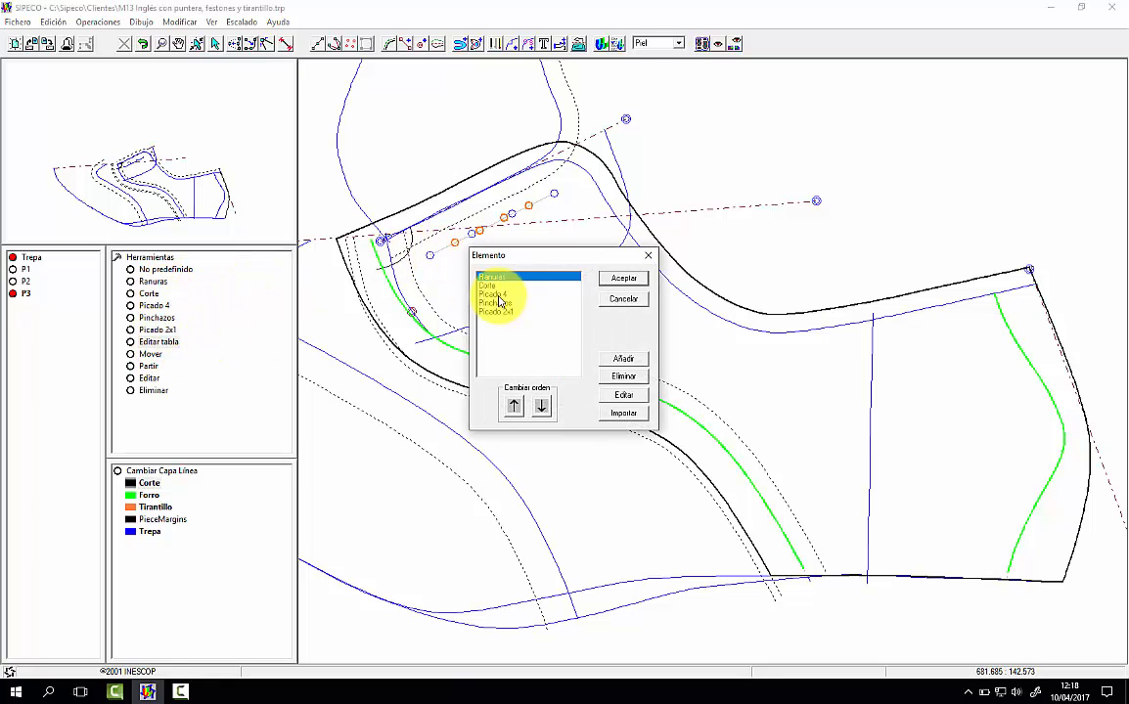
{"action": "left_click", "coordinate": [499, 295]}
{"action": "left_click", "coordinate": [623, 394]}
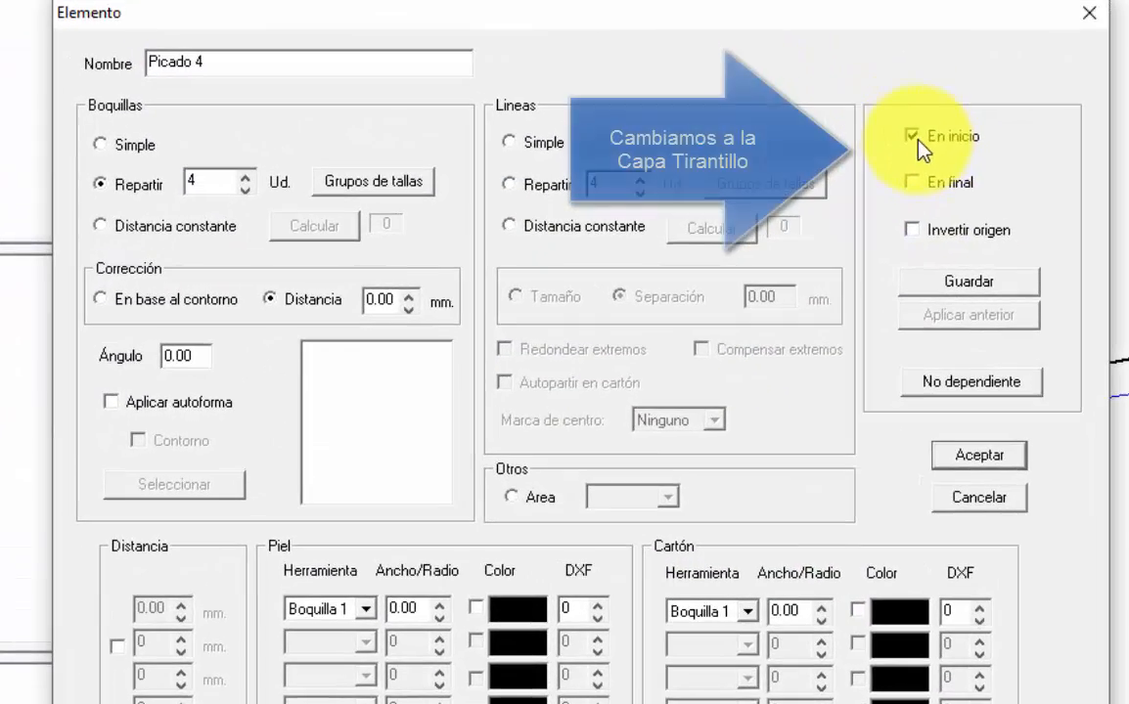
{"action": "left_click", "coordinate": [912, 182]}
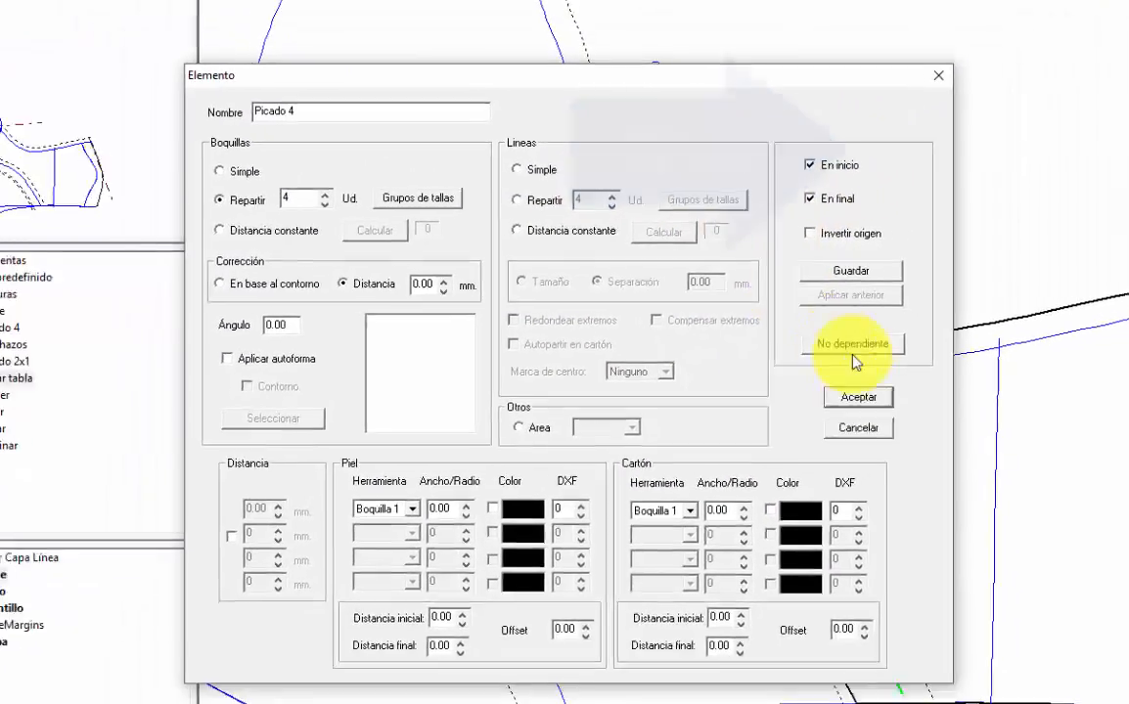
{"action": "left_click", "coordinate": [979, 455]}
{"action": "left_click", "coordinate": [619, 276]}
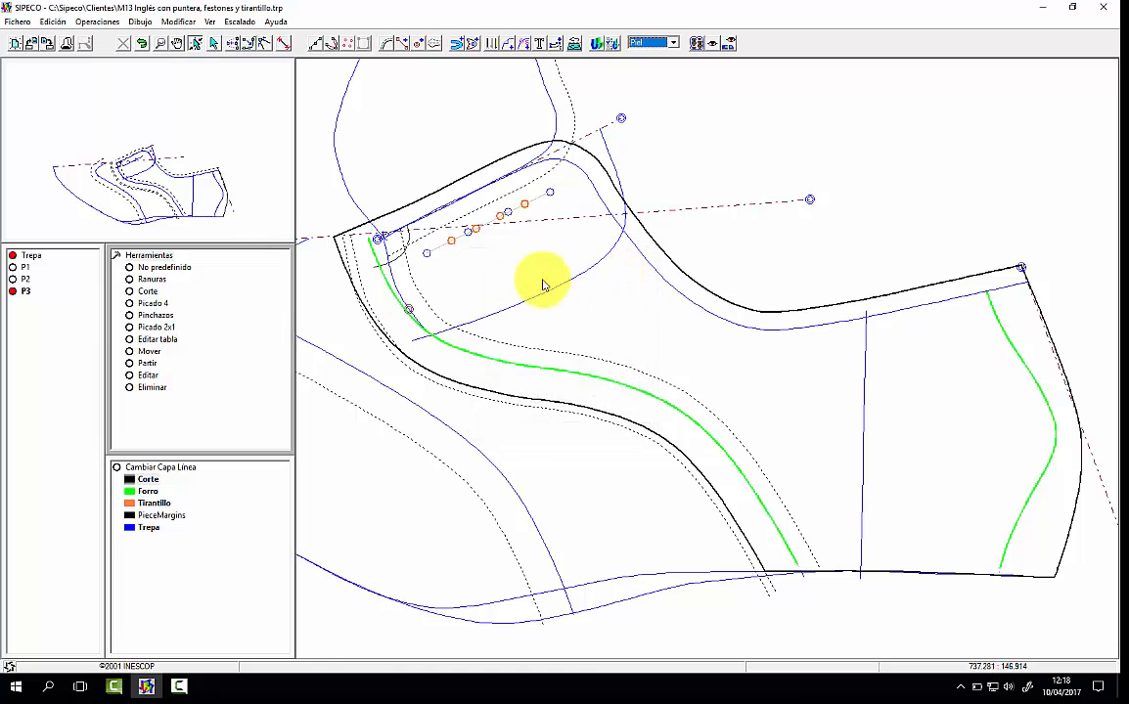
{"action": "left_click", "coordinate": [149, 304]}
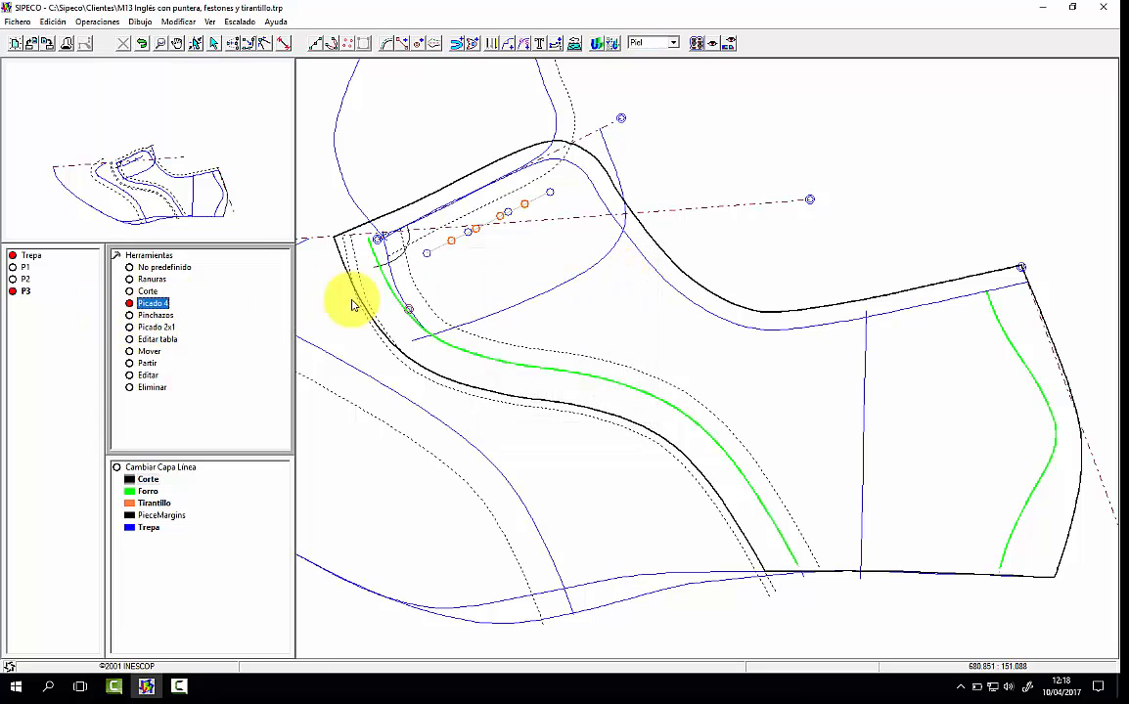
{"action": "left_click", "coordinate": [531, 201]}
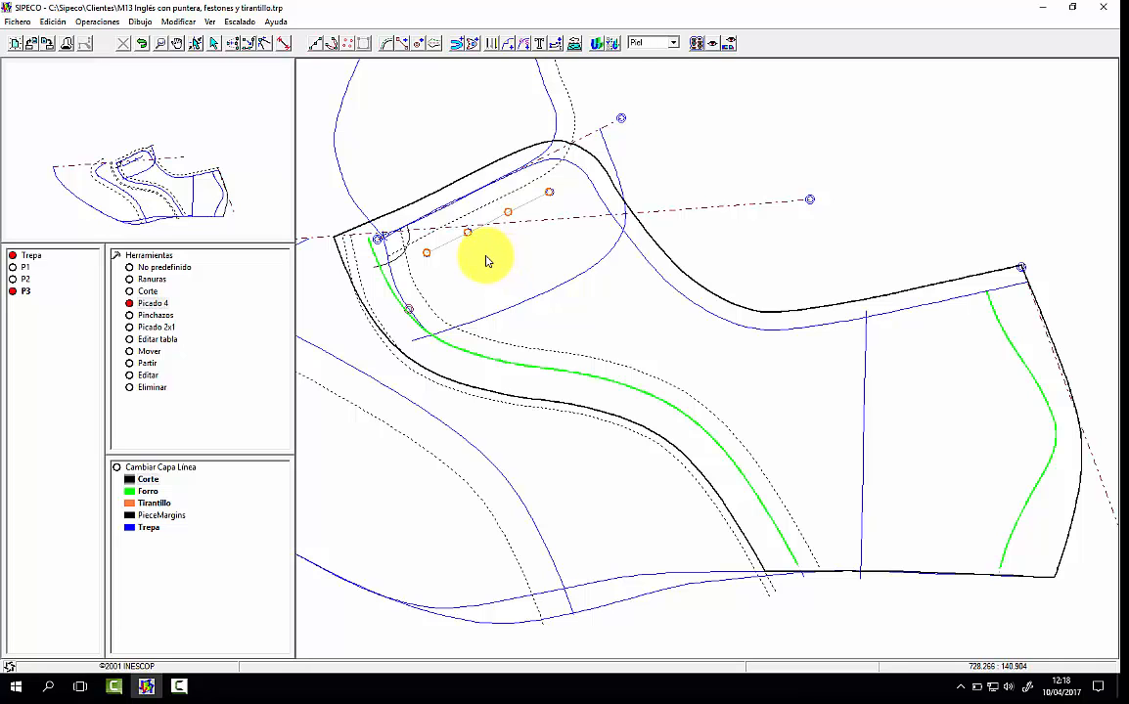
Step: Check the quarter's interior lines and punches in the cardboard version and return to leather
{"action": "left_click", "coordinate": [653, 43]}
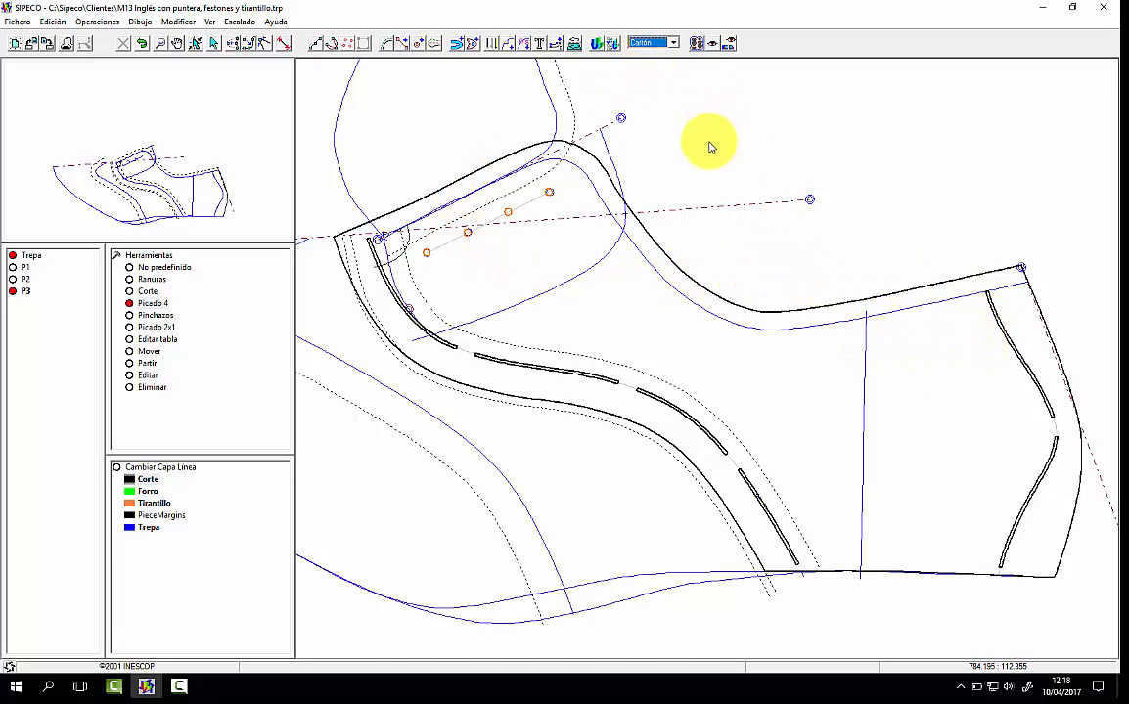
{"action": "left_click", "coordinate": [650, 43]}
{"action": "left_click", "coordinate": [650, 55]}
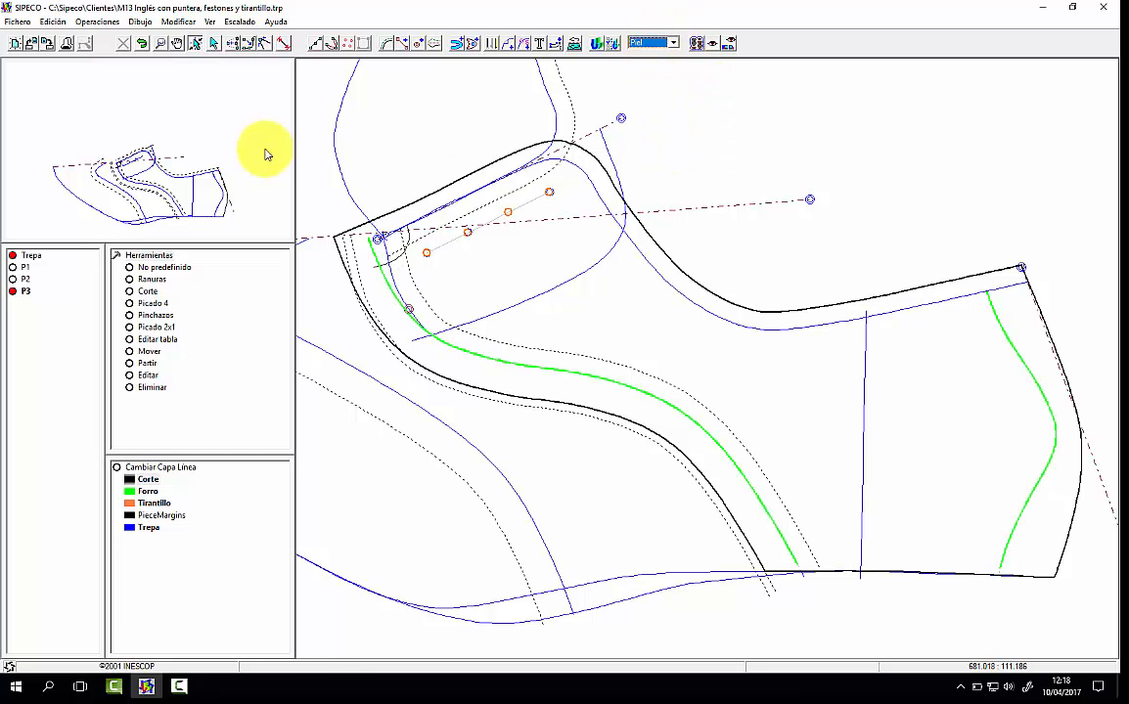
Step: Remove the elements reflected about the instep symmetry axis from the base pattern
{"action": "left_click", "coordinate": [227, 168]}
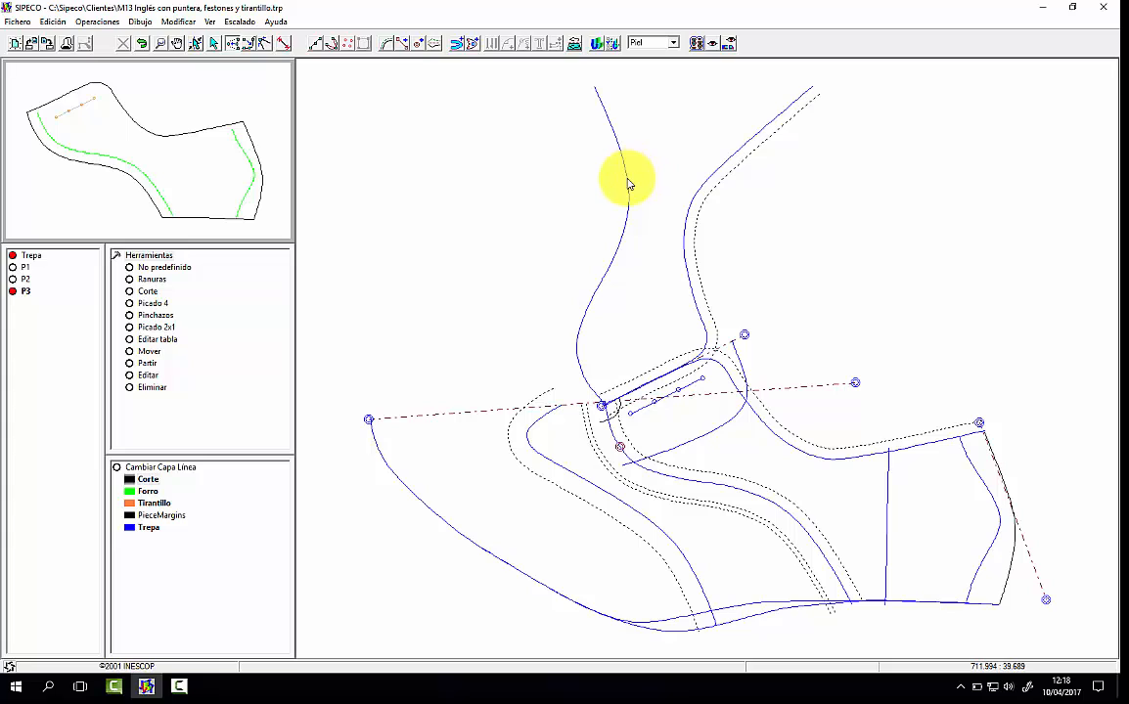
{"action": "left_click", "coordinate": [576, 46]}
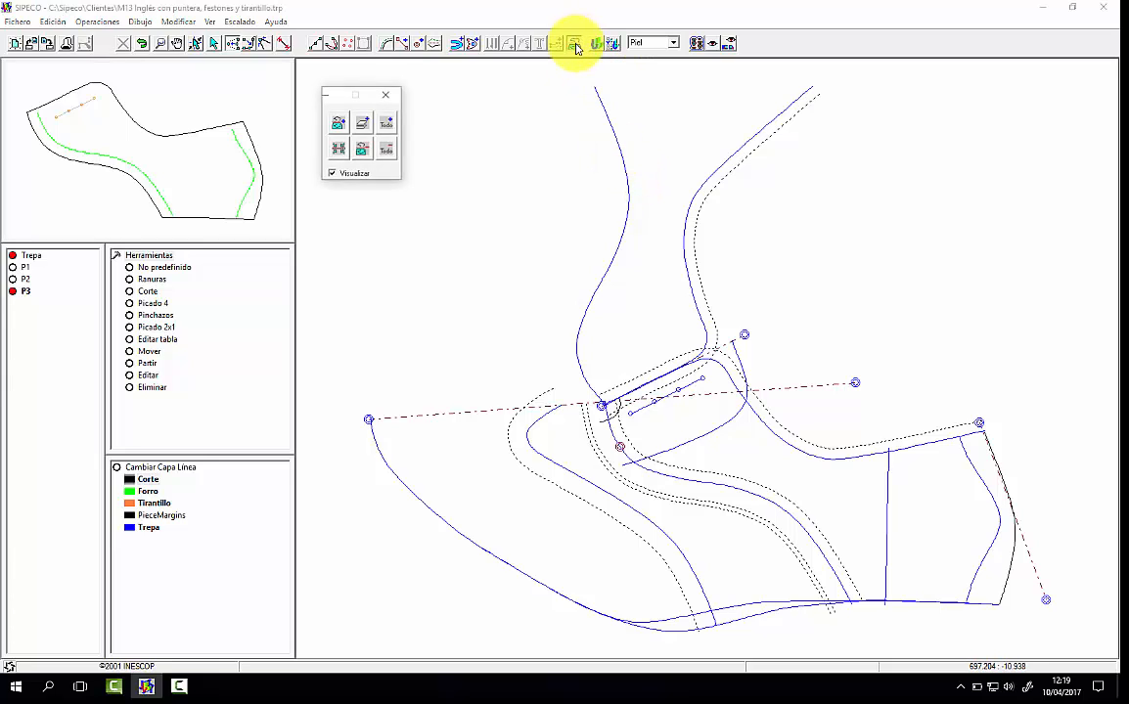
{"action": "left_click", "coordinate": [365, 151]}
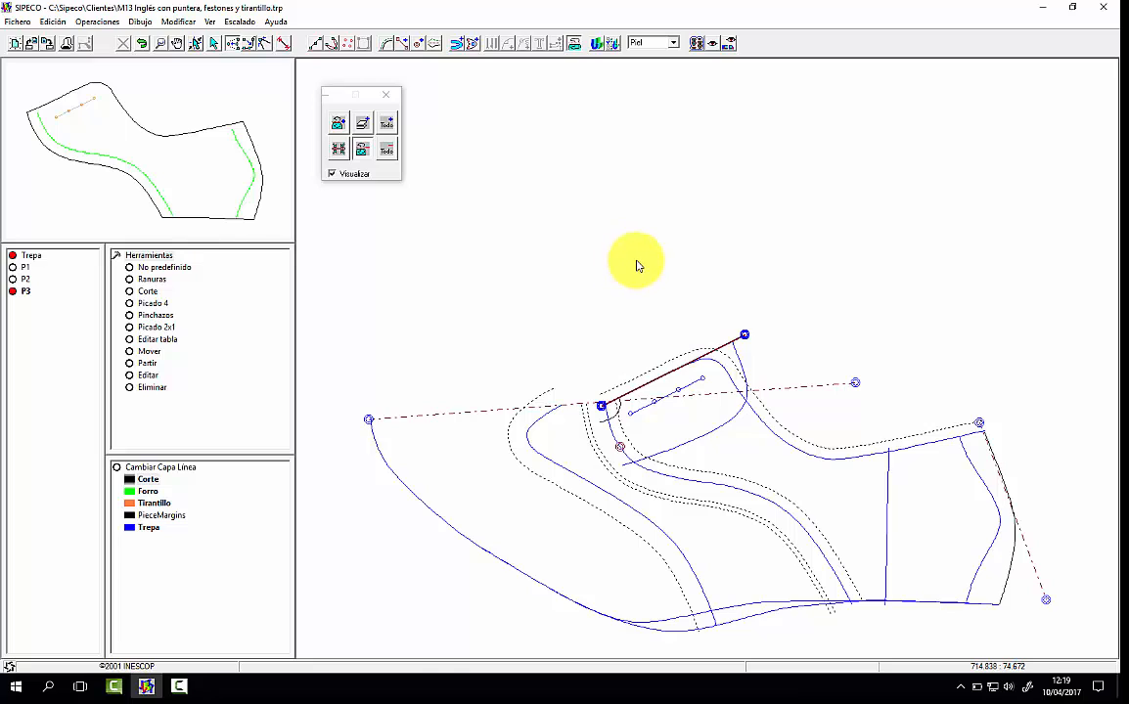
{"action": "left_click", "coordinate": [385, 94]}
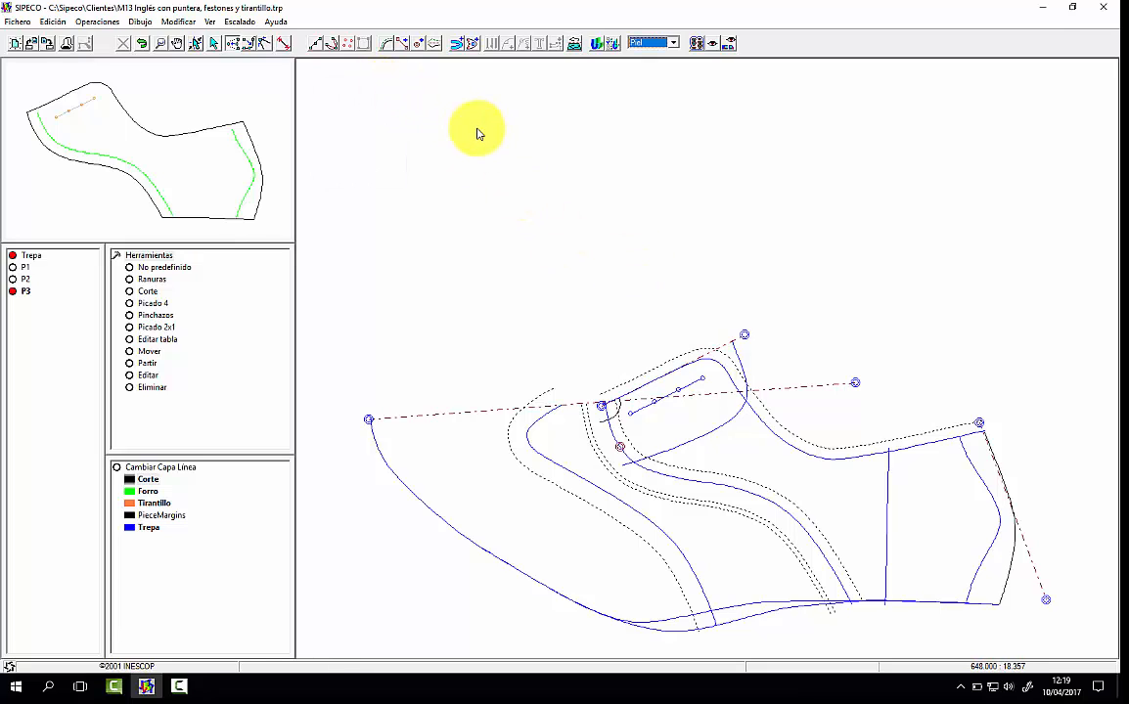
Step: Build the tongue piece's symmetric contour from the instep axis, the tongue outline and the front seam's margin
{"action": "left_click", "coordinate": [460, 44]}
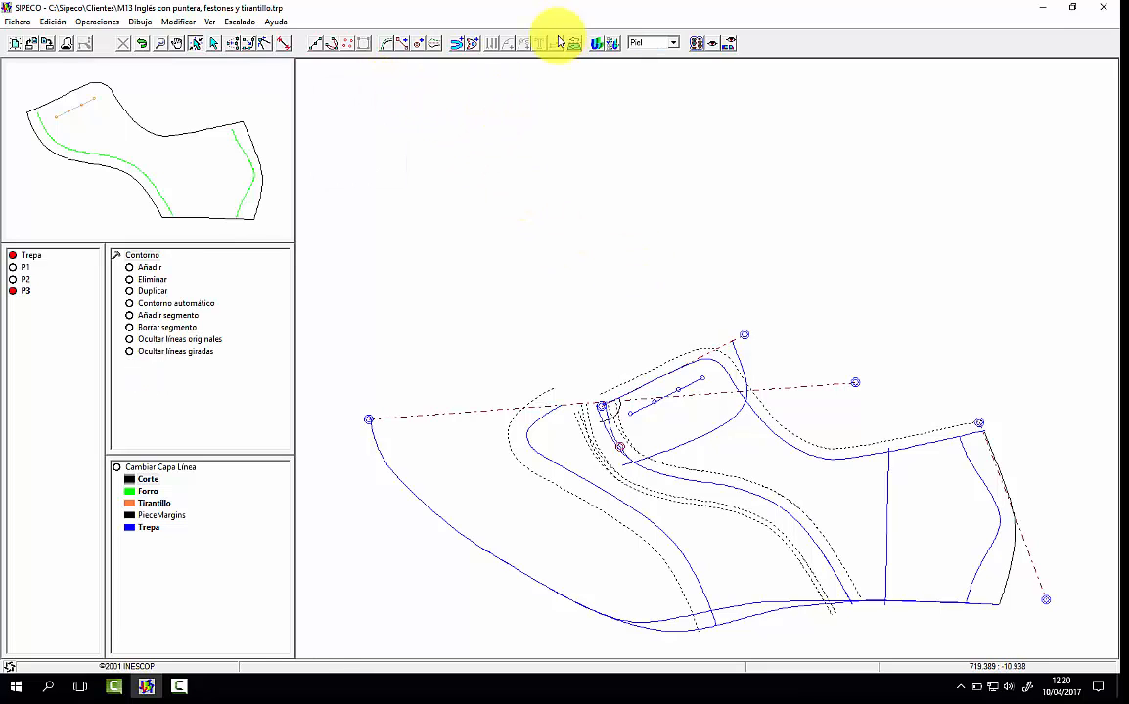
{"action": "left_click", "coordinate": [457, 45]}
{"action": "left_click", "coordinate": [745, 335]}
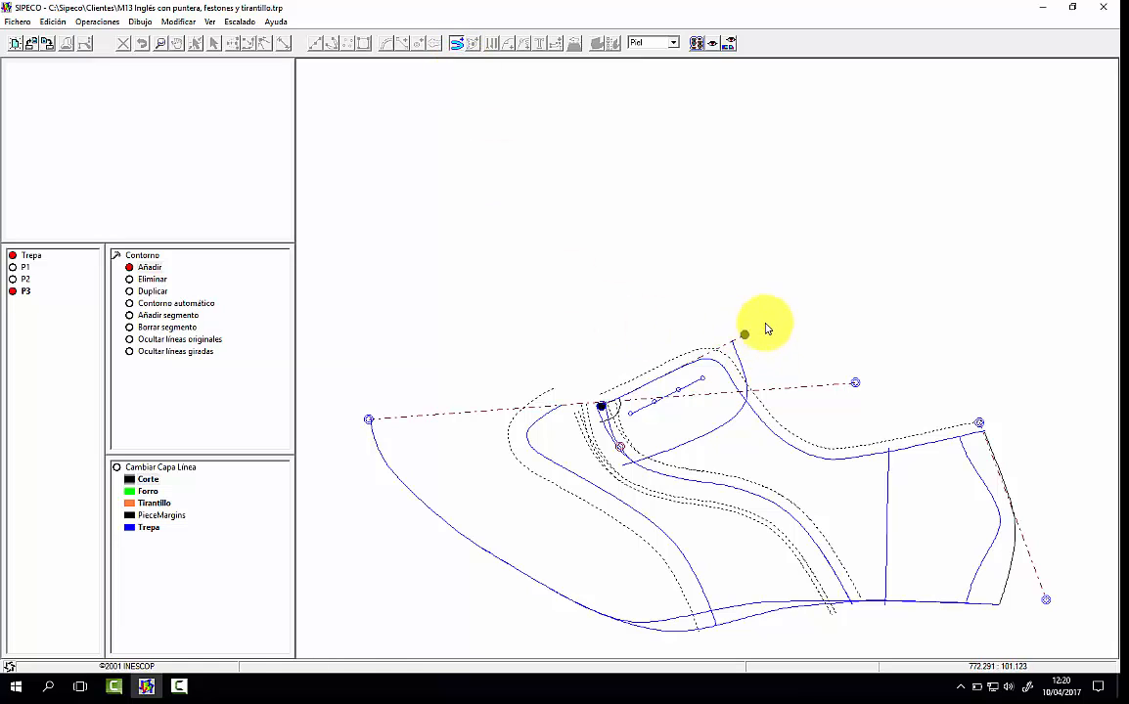
{"action": "left_click", "coordinate": [777, 329]}
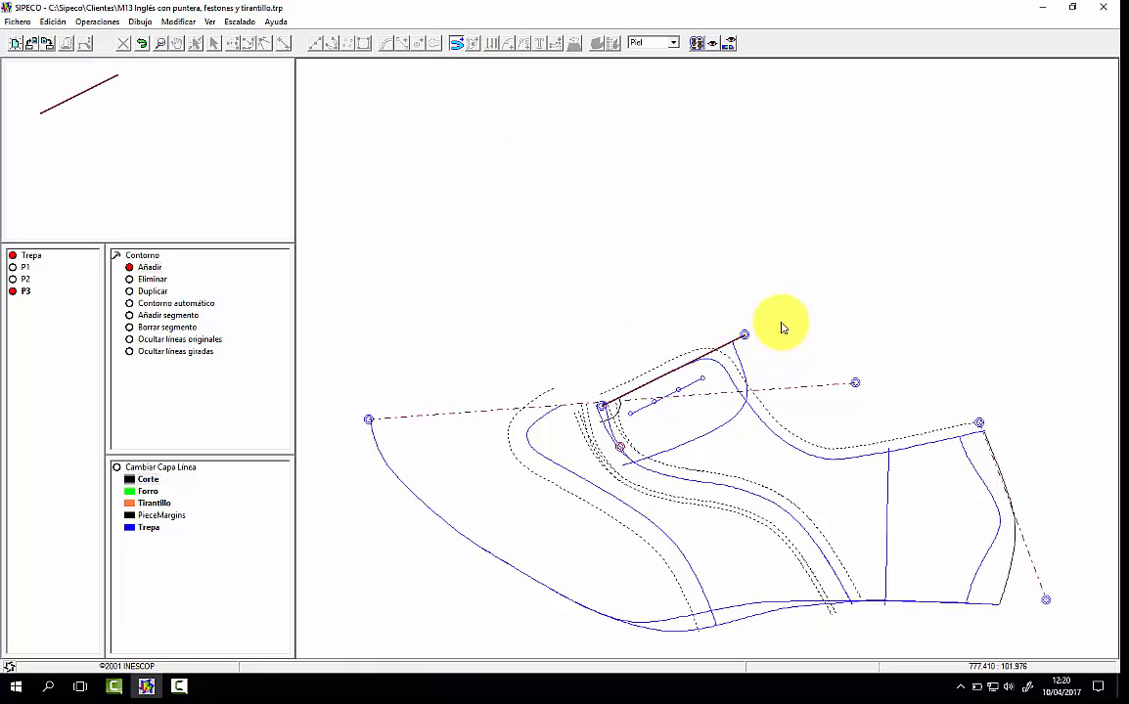
{"action": "left_click", "coordinate": [740, 358]}
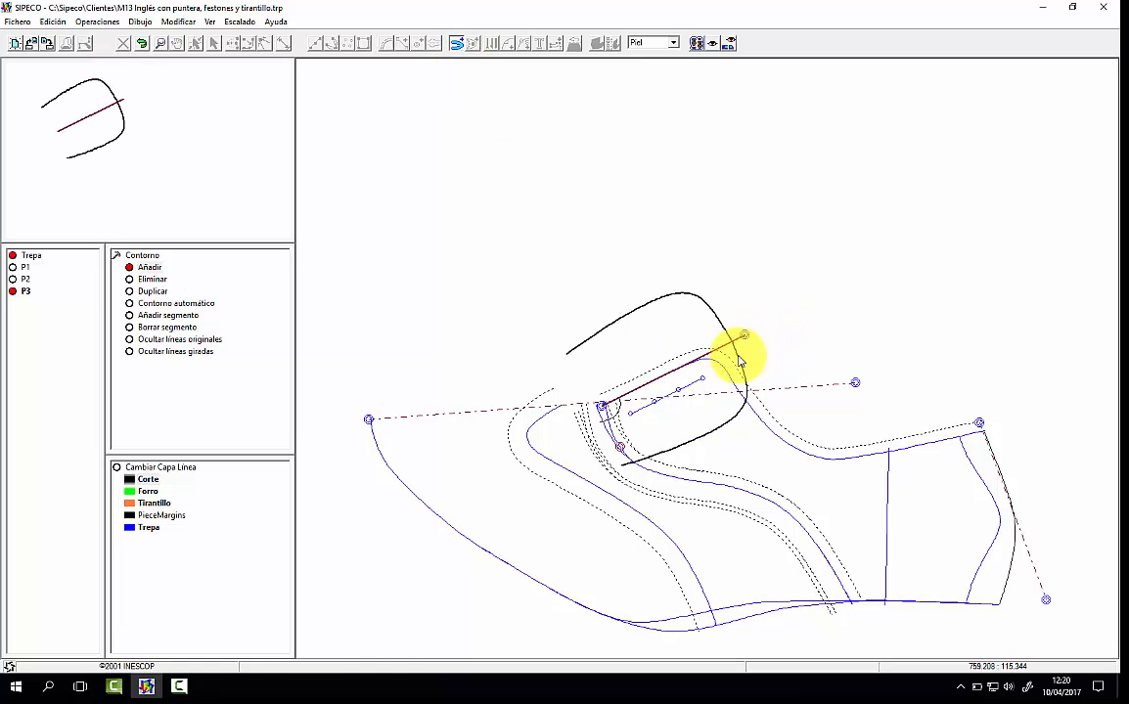
{"action": "left_click", "coordinate": [580, 427]}
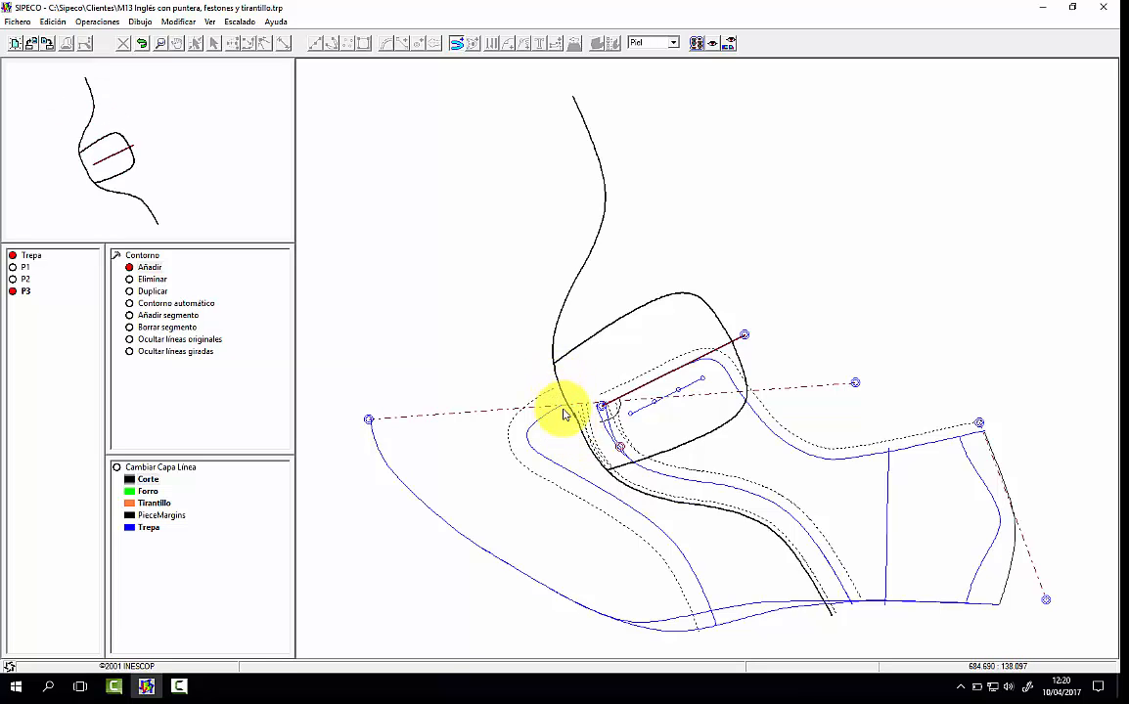
{"action": "left_click", "coordinate": [655, 432]}
{"action": "left_click", "coordinate": [111, 205]}
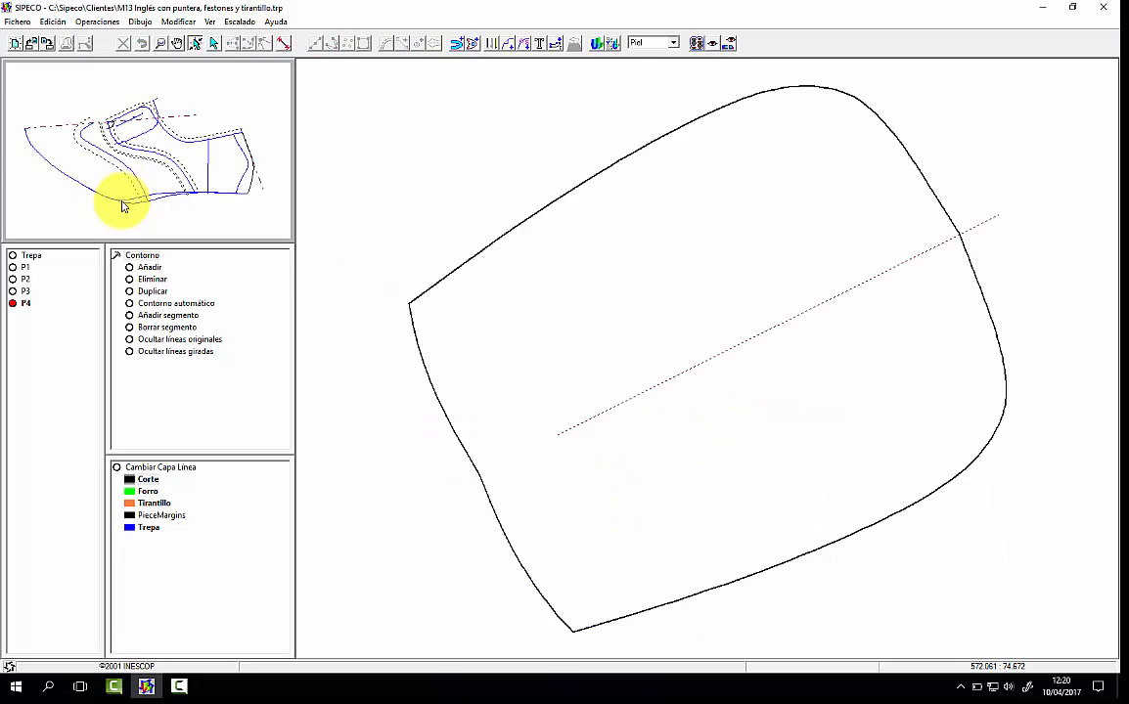
Step: Rotate the front seam slightly further anticlockwise about its rotation point, updating the tongue piece's front edge
{"action": "left_click", "coordinate": [118, 257]}
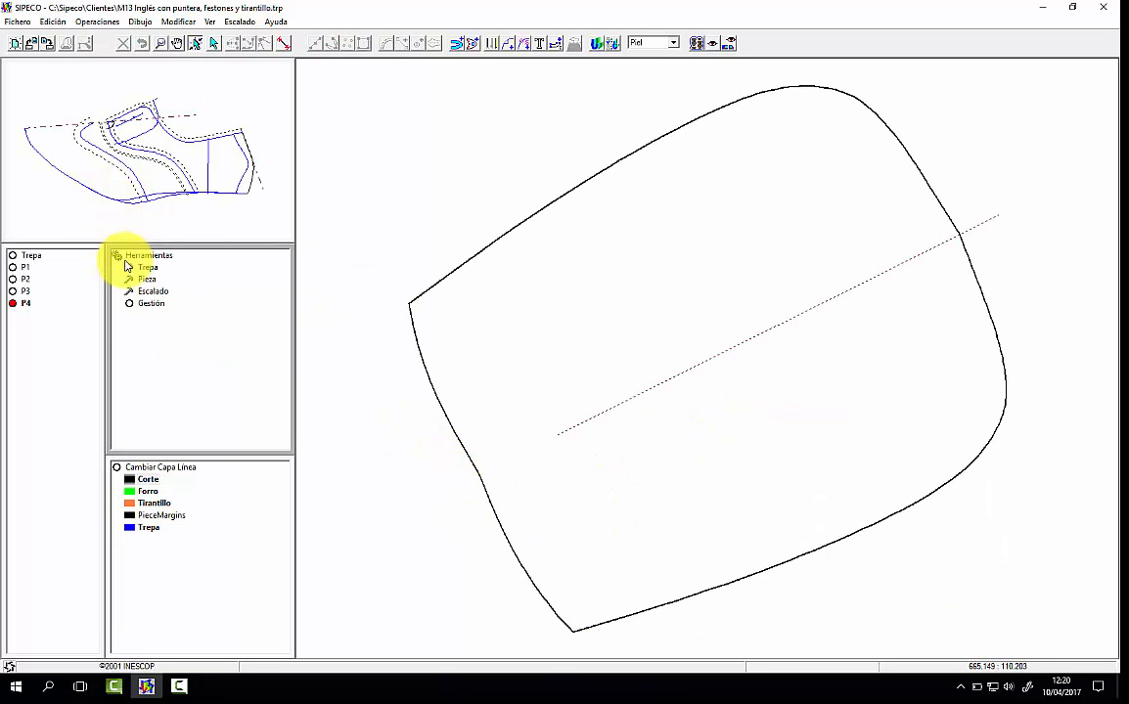
{"action": "left_click", "coordinate": [130, 267]}
{"action": "left_click", "coordinate": [170, 315]}
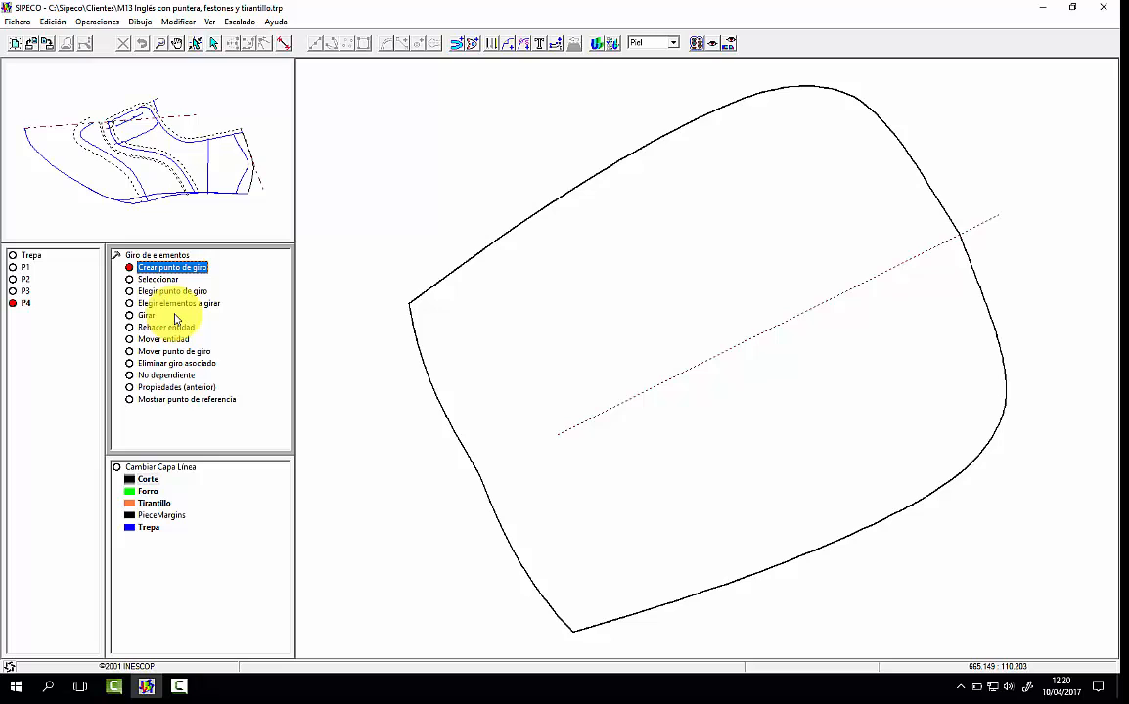
{"action": "left_click", "coordinate": [191, 210]}
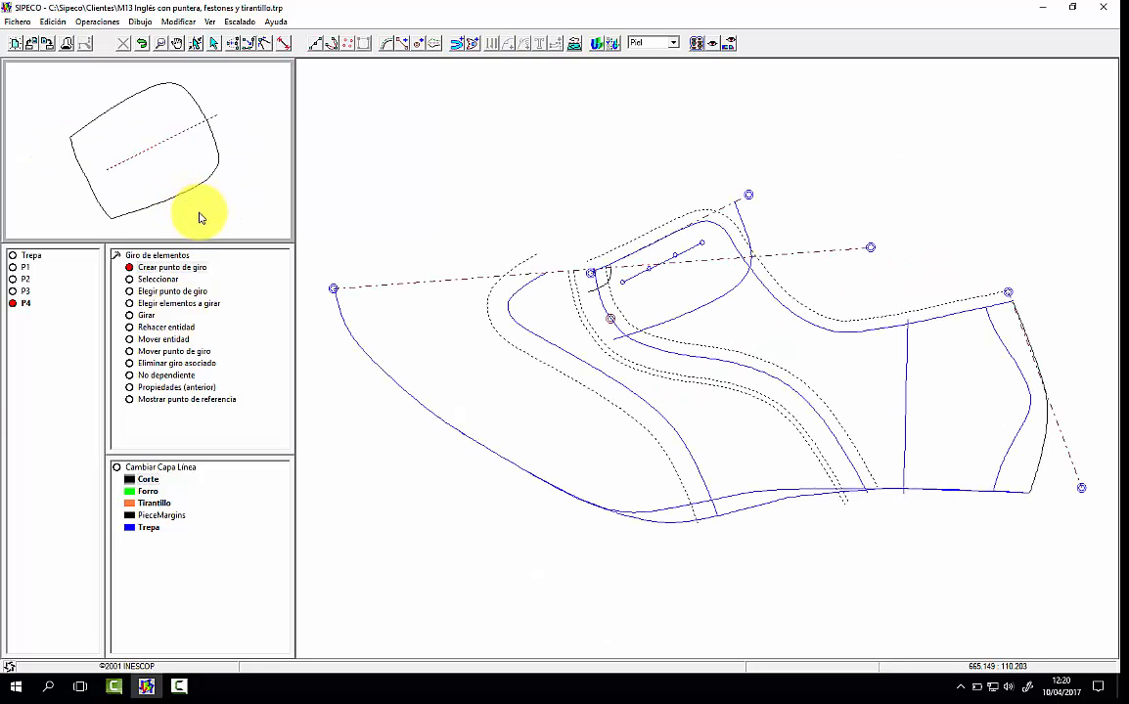
{"action": "left_click", "coordinate": [157, 279]}
{"action": "left_click", "coordinate": [147, 316]}
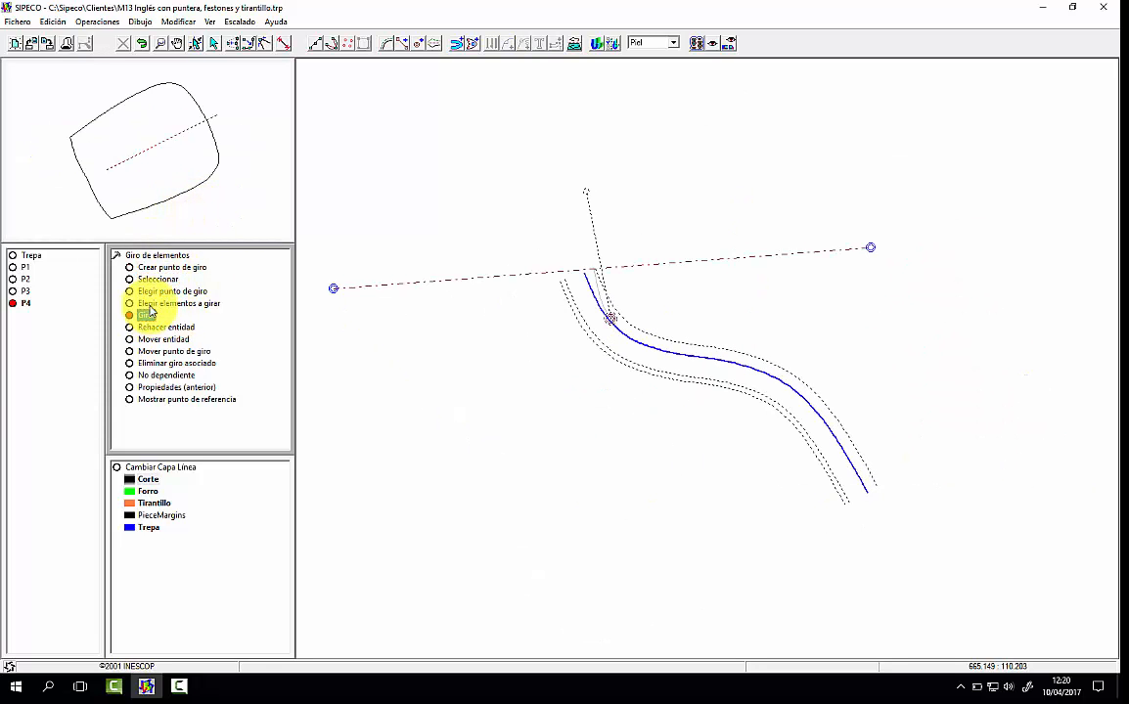
{"action": "left_click", "coordinate": [586, 191]}
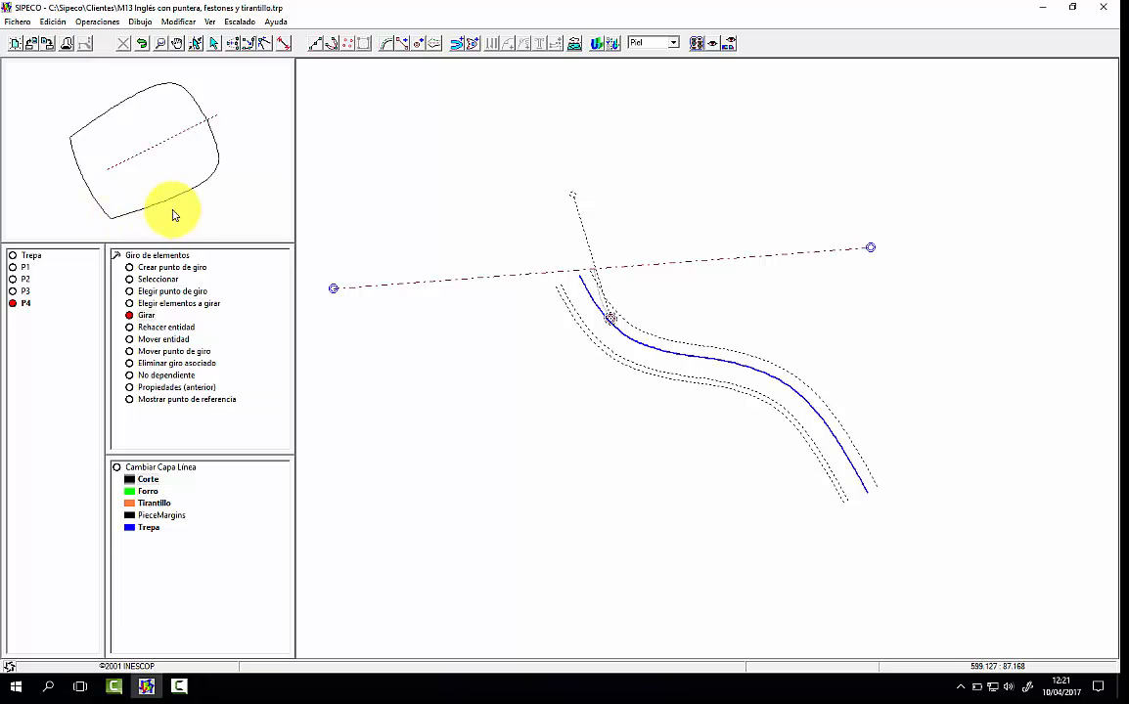
Step: Bring up the element unfolding tools for the pattern and delete the existing straight axis at the heel
{"action": "left_click", "coordinate": [26, 303]}
{"action": "left_click", "coordinate": [117, 257]}
{"action": "left_click", "coordinate": [145, 269]}
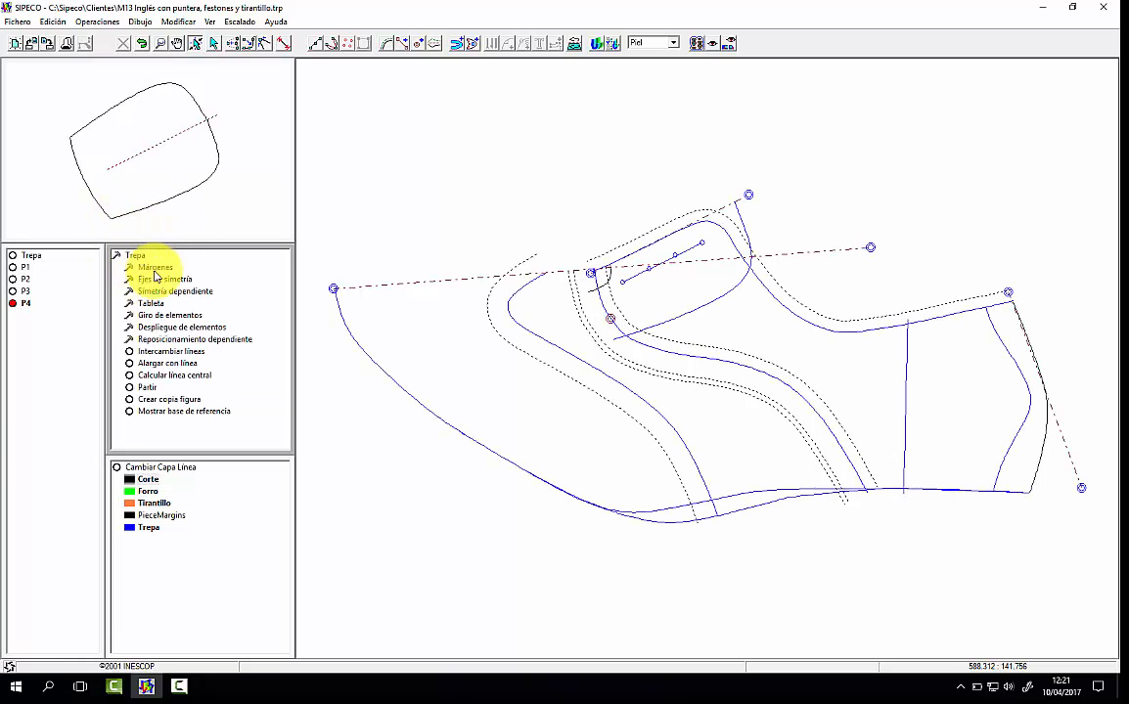
{"action": "left_click", "coordinate": [182, 327]}
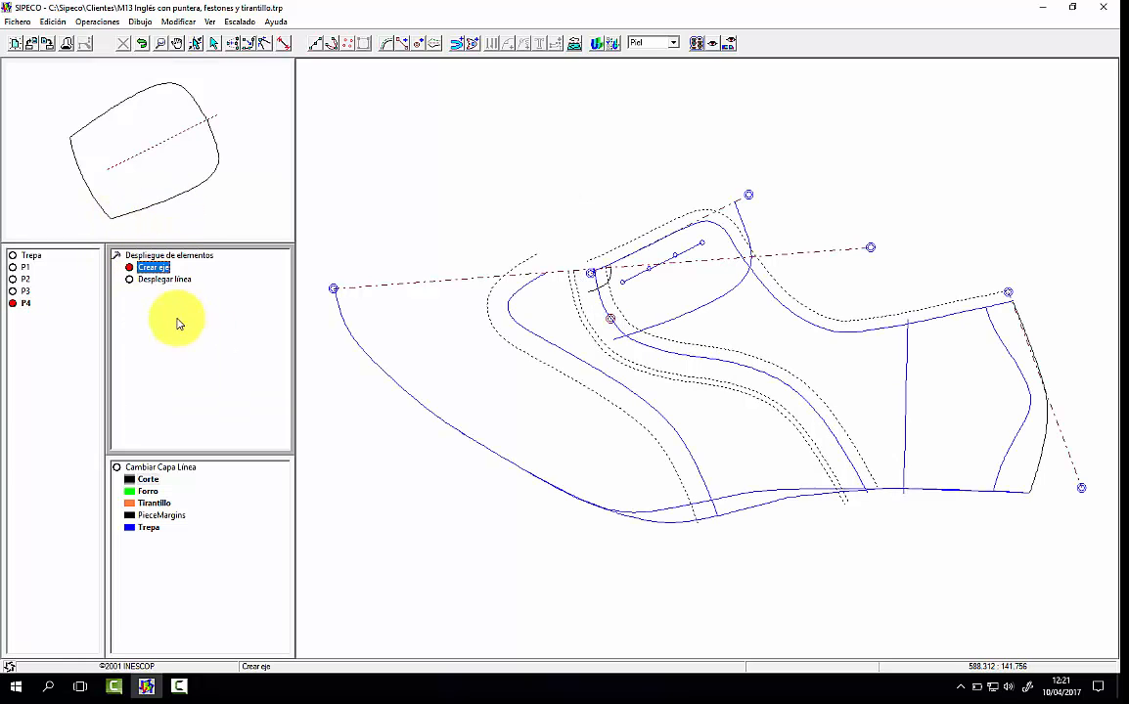
{"action": "left_click", "coordinate": [1012, 299]}
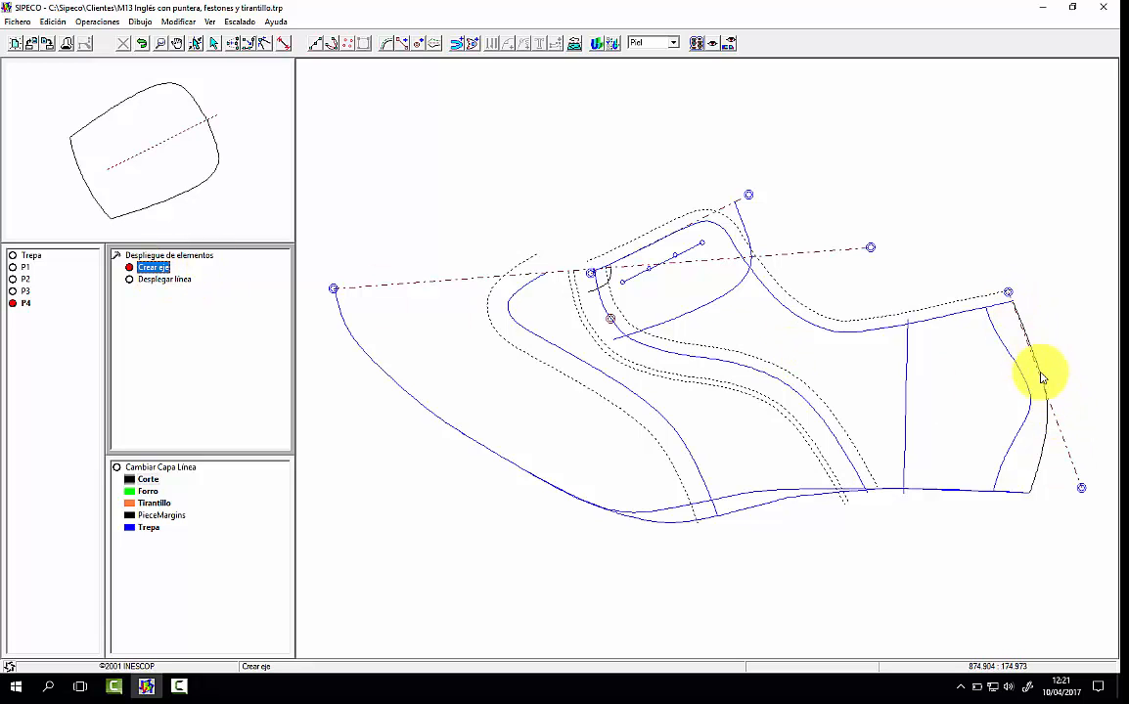
{"action": "left_click", "coordinate": [1083, 490]}
{"action": "right_click", "coordinate": [1081, 412]}
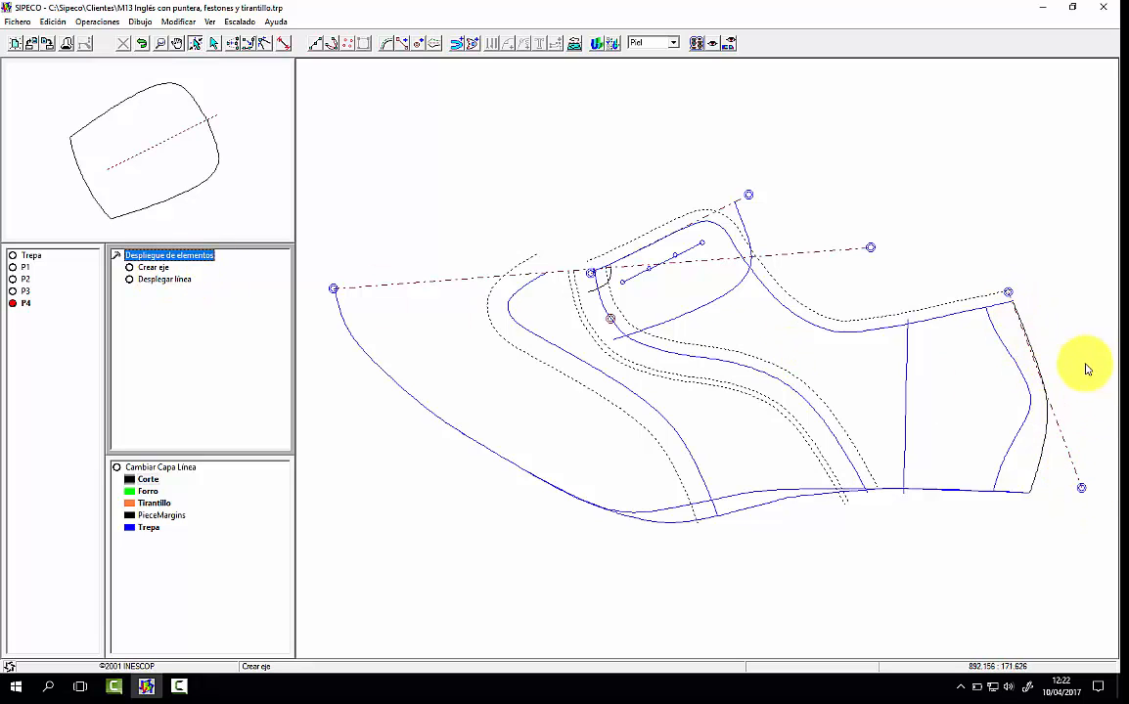
{"action": "left_click", "coordinate": [1081, 488]}
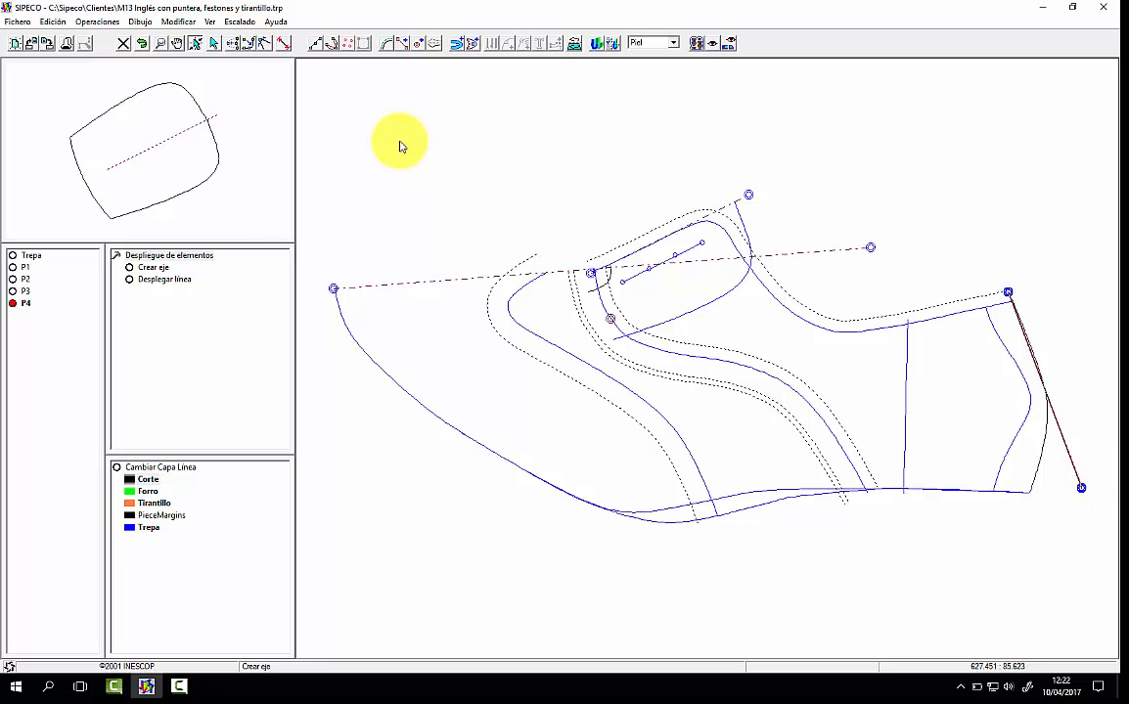
Step: Create an unfolding axis from the heel line and unfold the back strap, sole and top lines about it on the Tirantillo layer
{"action": "left_click", "coordinate": [153, 267]}
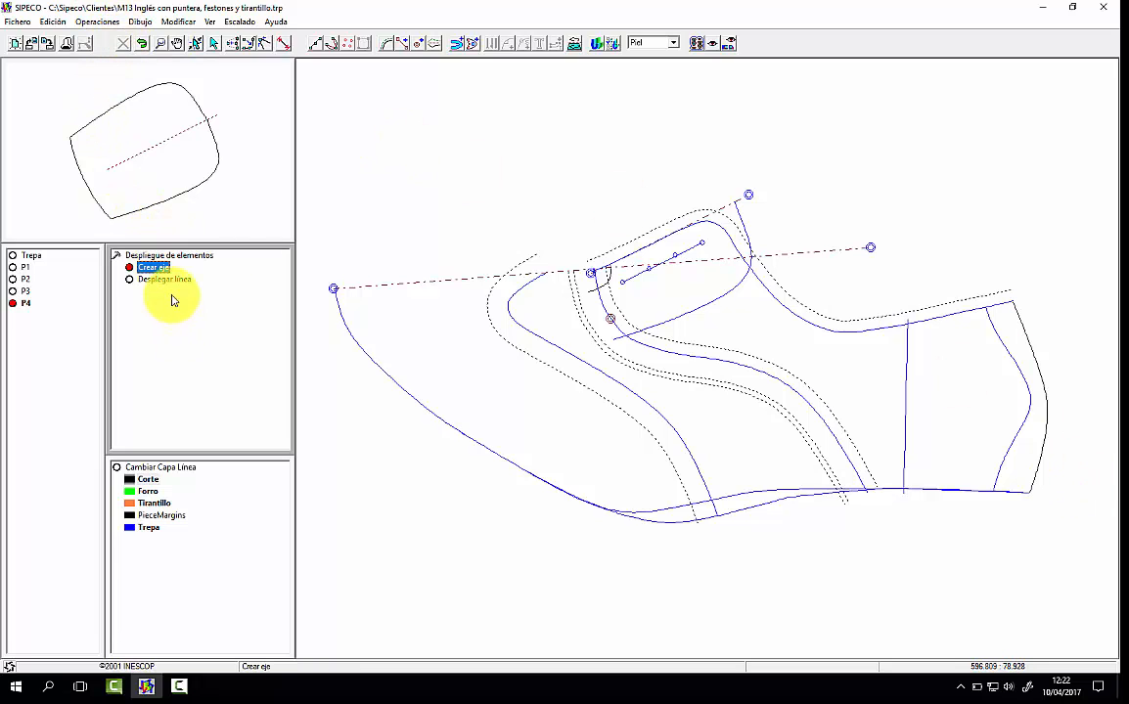
{"action": "left_click", "coordinate": [1027, 336]}
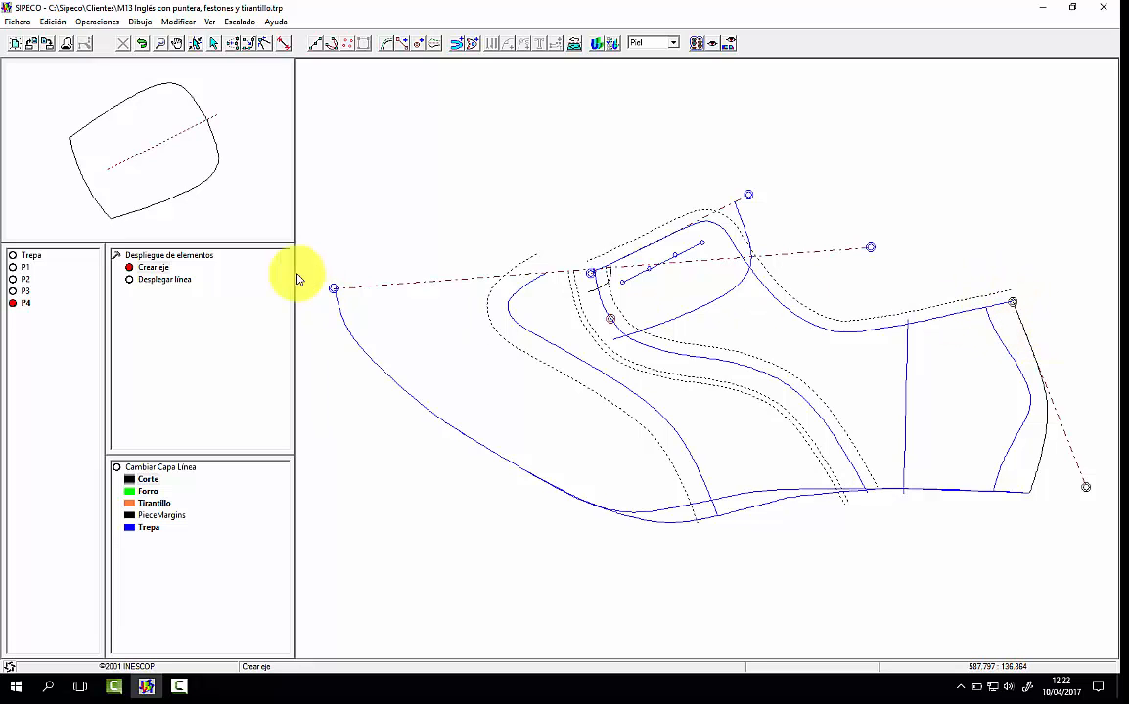
{"action": "left_click", "coordinate": [164, 278]}
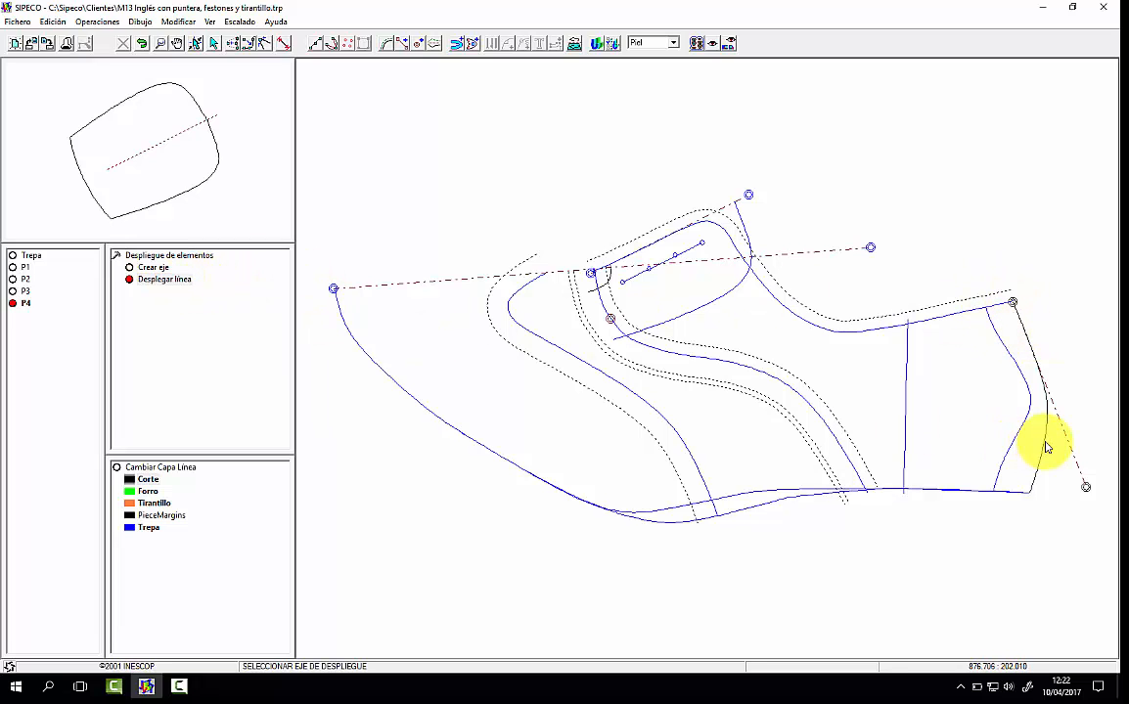
{"action": "left_click", "coordinate": [1080, 472]}
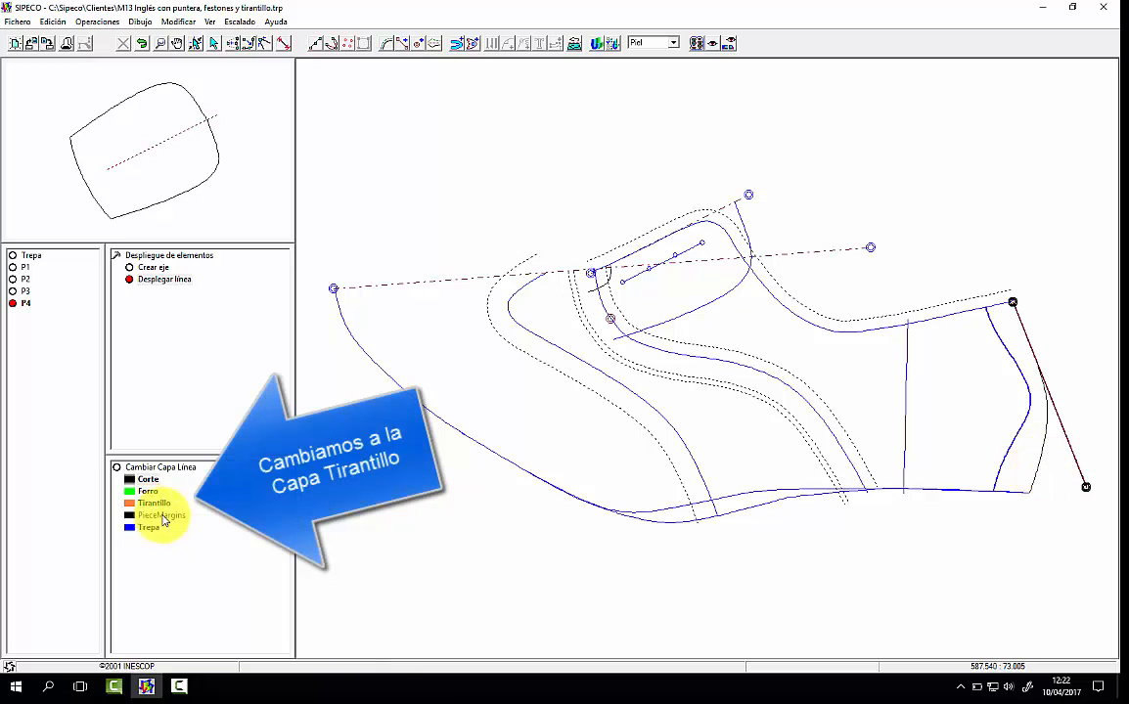
{"action": "left_click", "coordinate": [1042, 465]}
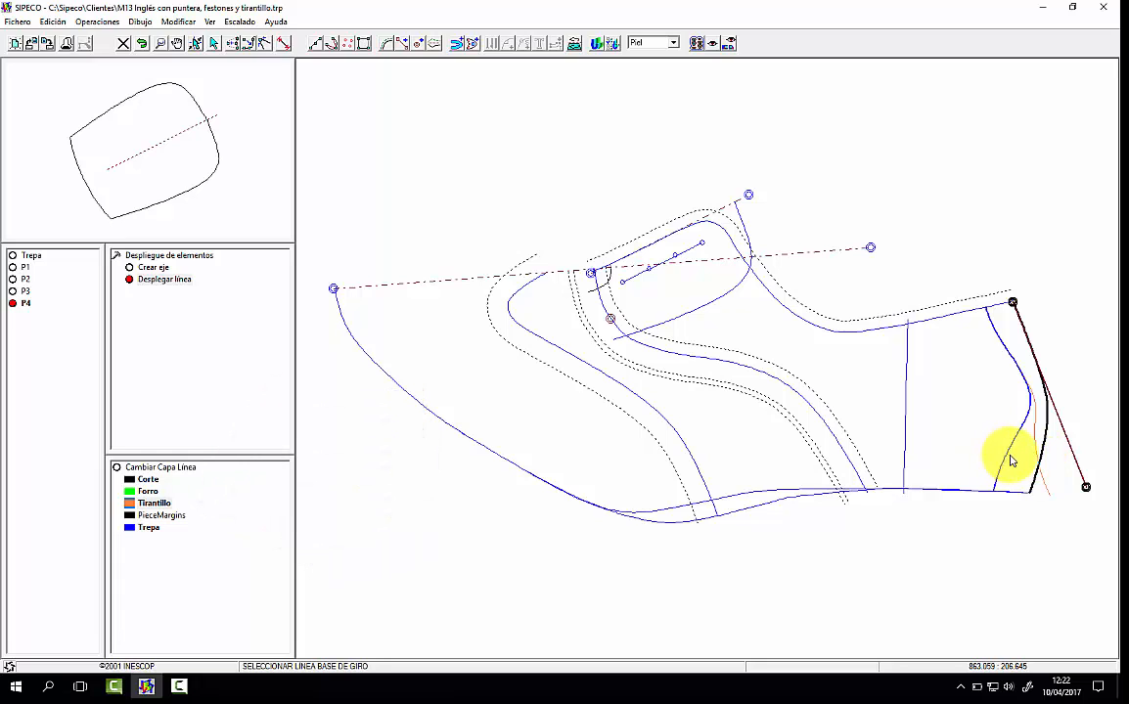
{"action": "left_click", "coordinate": [1005, 494]}
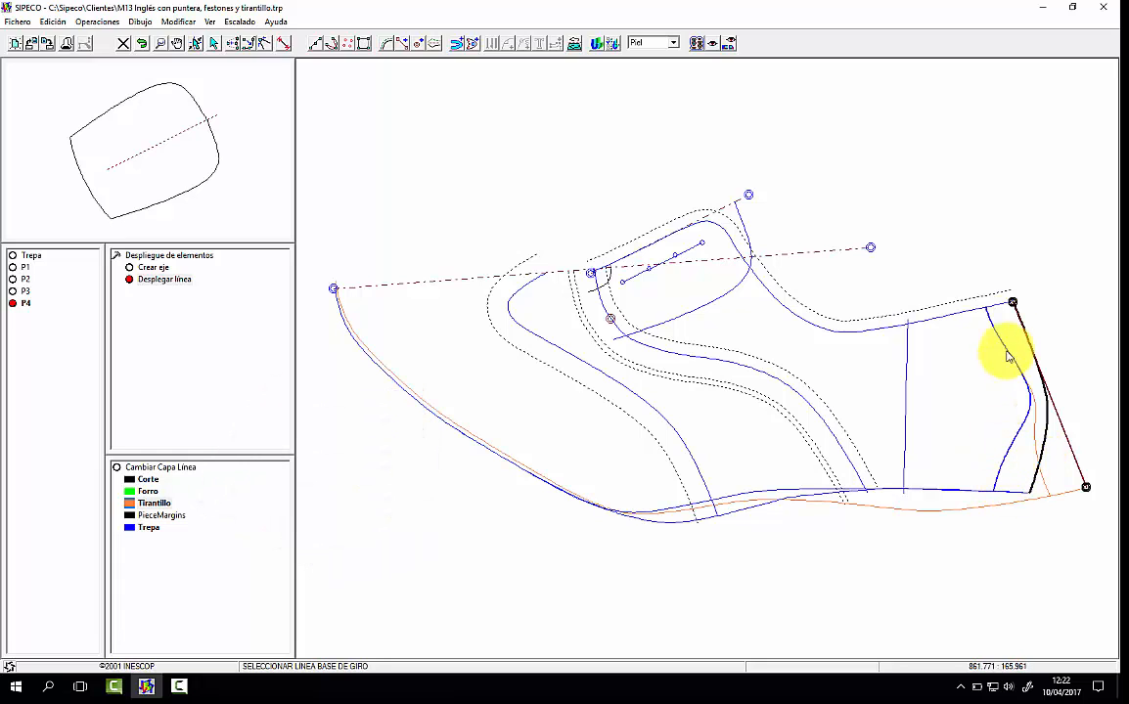
{"action": "left_click", "coordinate": [996, 284]}
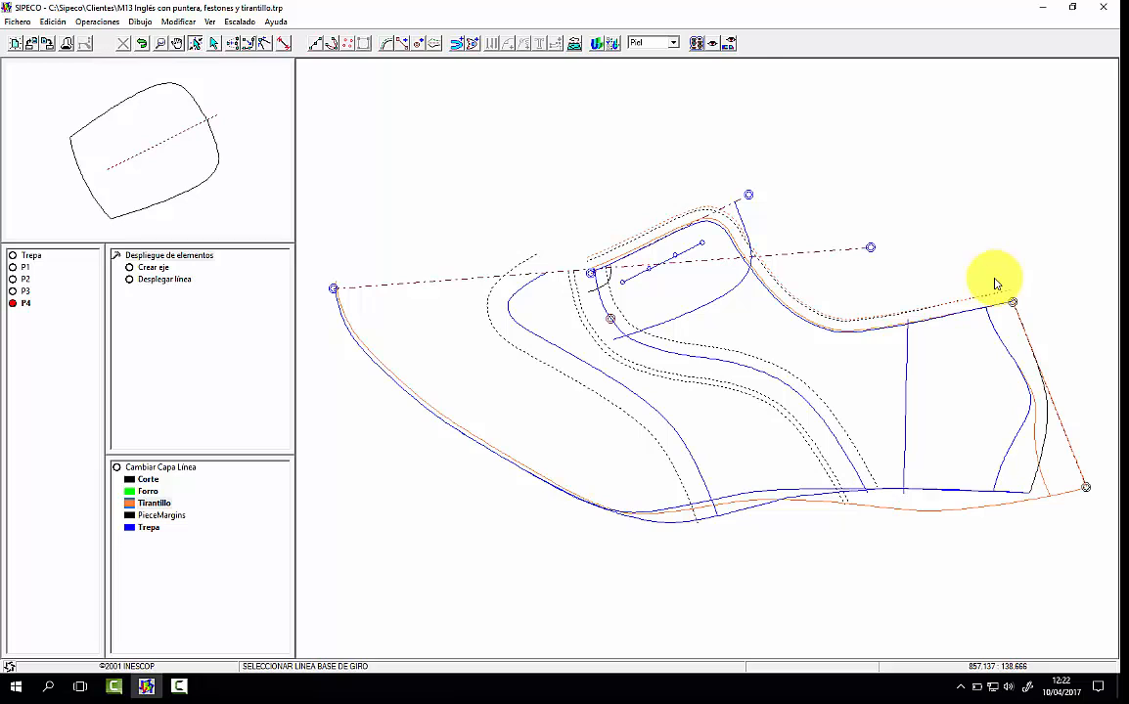
Step: Build the back strap piece's symmetric contour from the top line's margin, the unfolded strap line and the unfolded sole line
{"action": "left_click", "coordinate": [455, 44]}
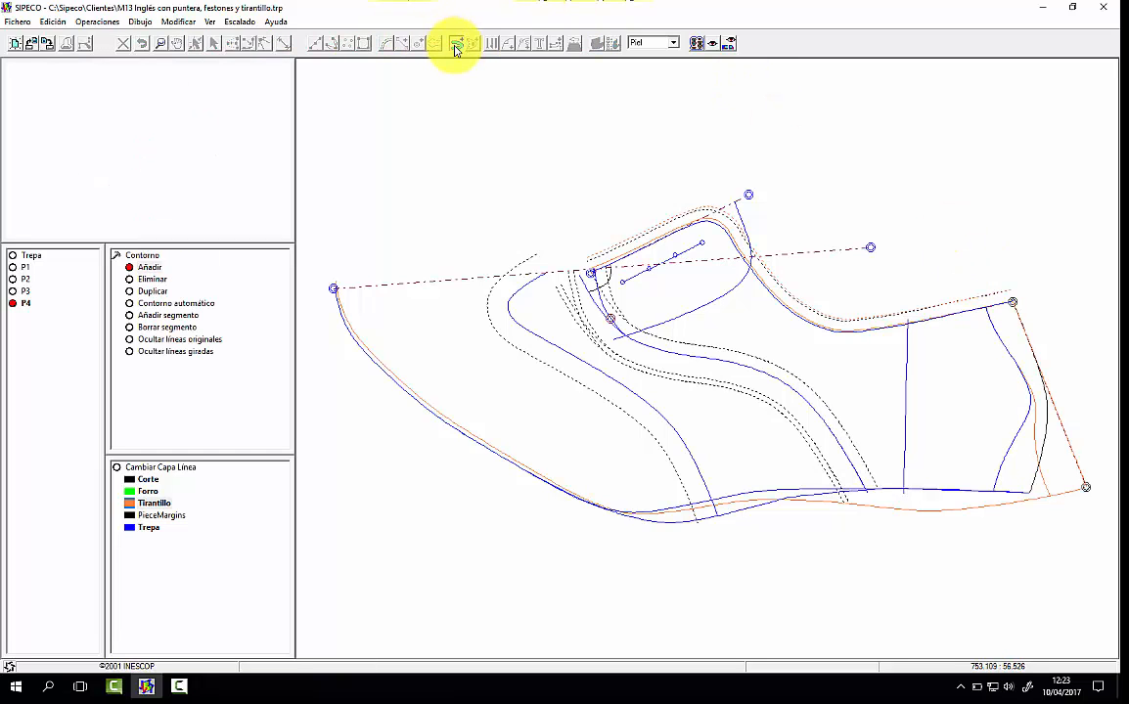
{"action": "left_click", "coordinate": [1002, 295]}
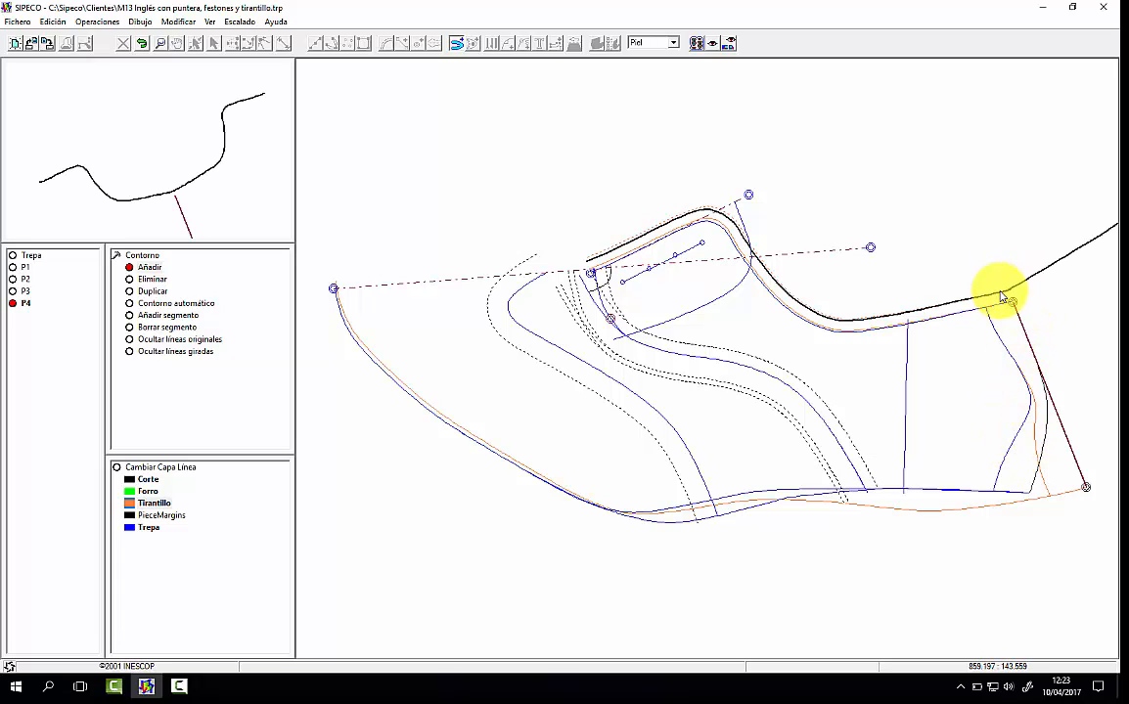
{"action": "left_click", "coordinate": [1035, 434]}
{"action": "left_click", "coordinate": [1066, 494]}
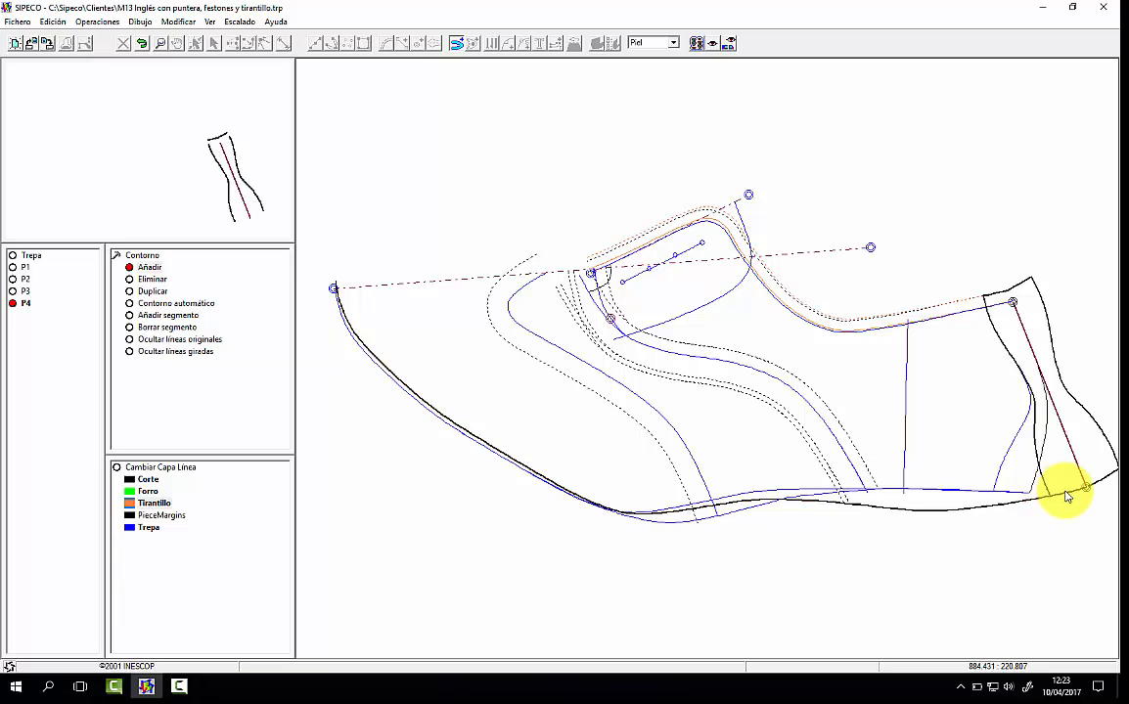
{"action": "right_click", "coordinate": [1065, 460]}
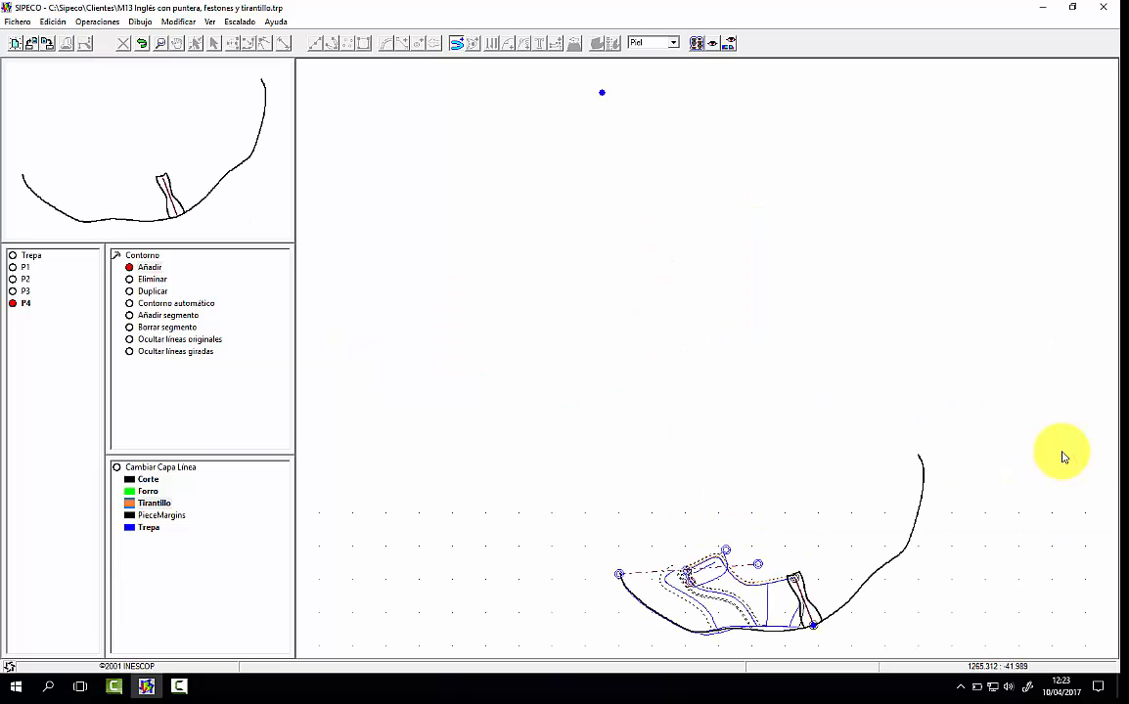
{"action": "left_click", "coordinate": [817, 628]}
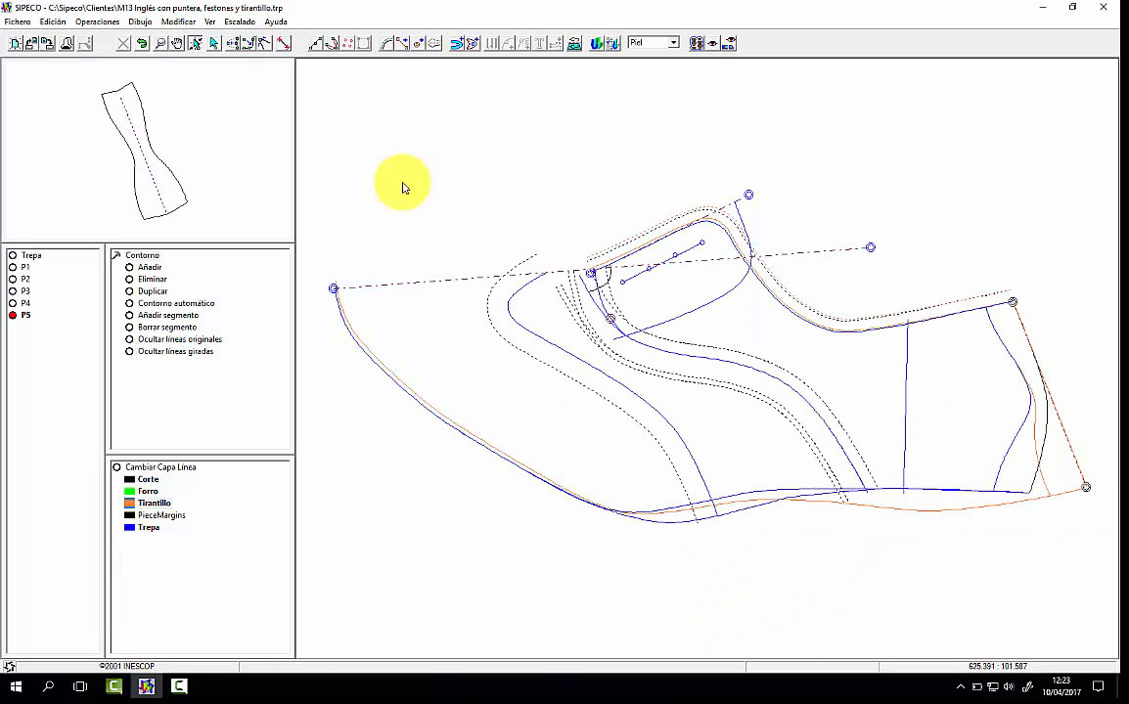
Step: Add a non-predefined notch mark to the back strap piece where its central axis meets the lower edge
{"action": "left_click", "coordinate": [197, 144]}
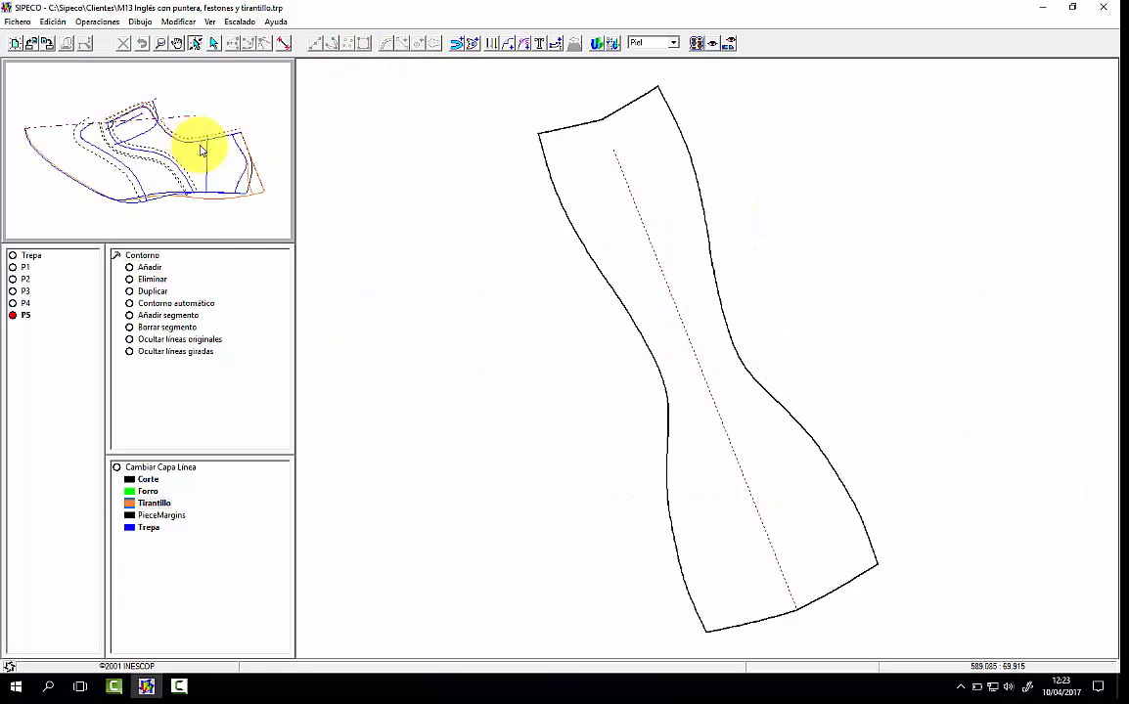
{"action": "left_click", "coordinate": [504, 43]}
{"action": "left_click", "coordinate": [529, 470]}
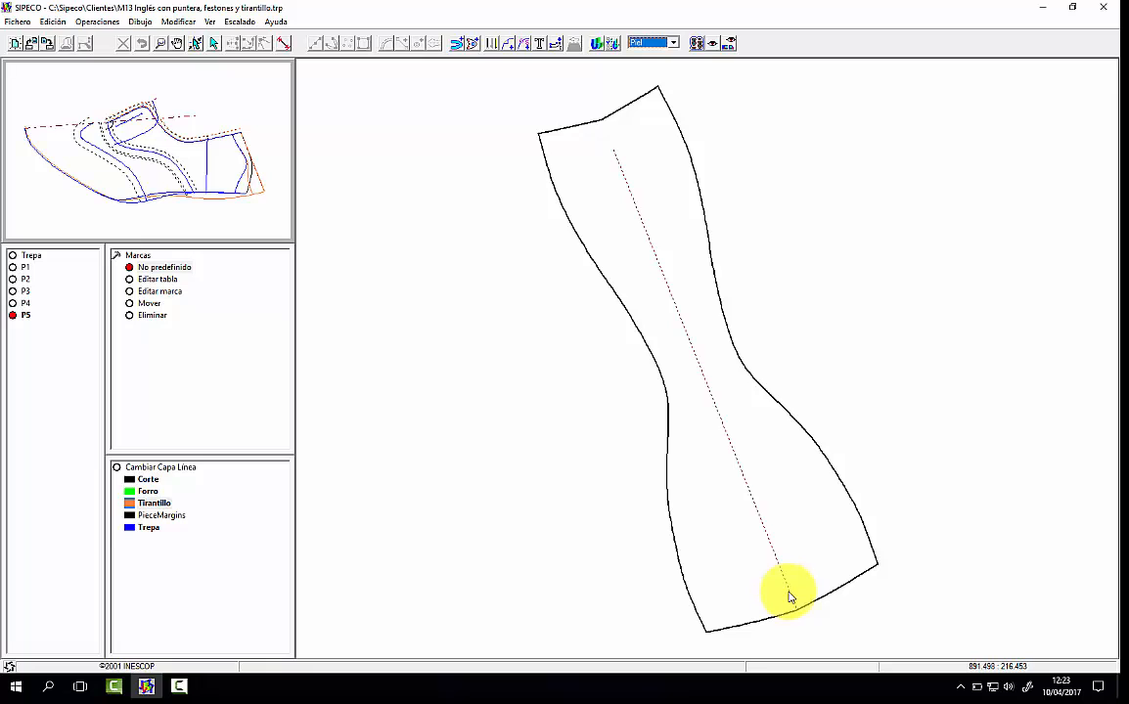
{"action": "left_click", "coordinate": [789, 594]}
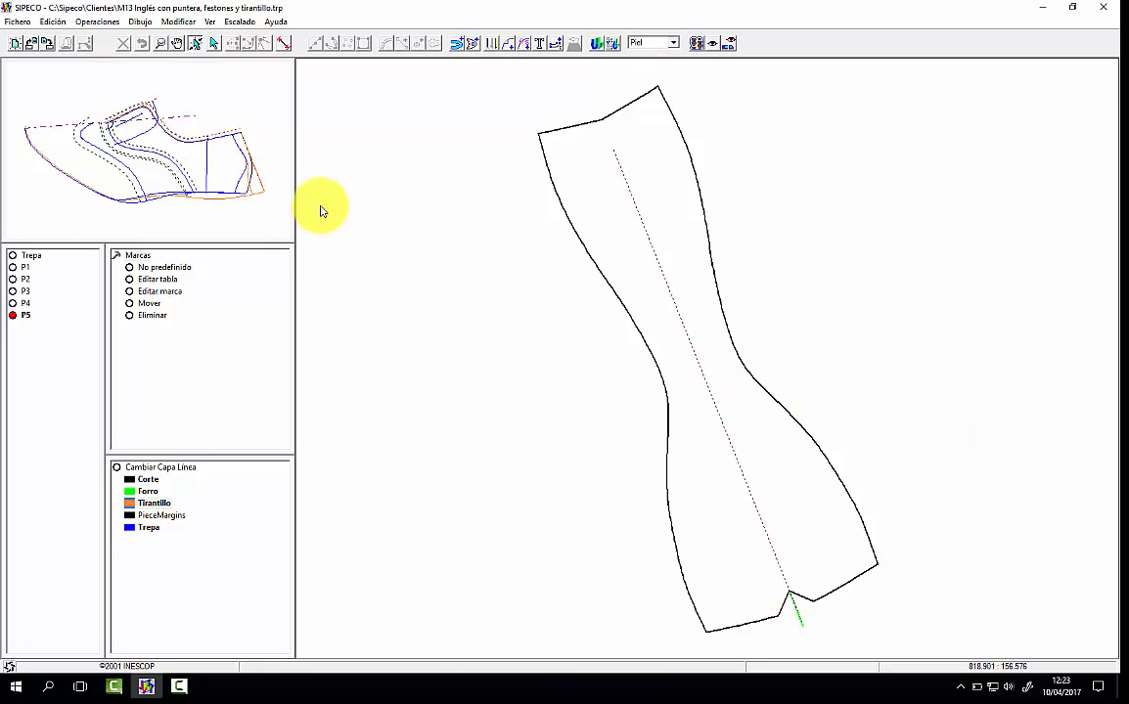
Step: Return to the base pattern and hide the Tirantillo layer
{"action": "left_click", "coordinate": [199, 190]}
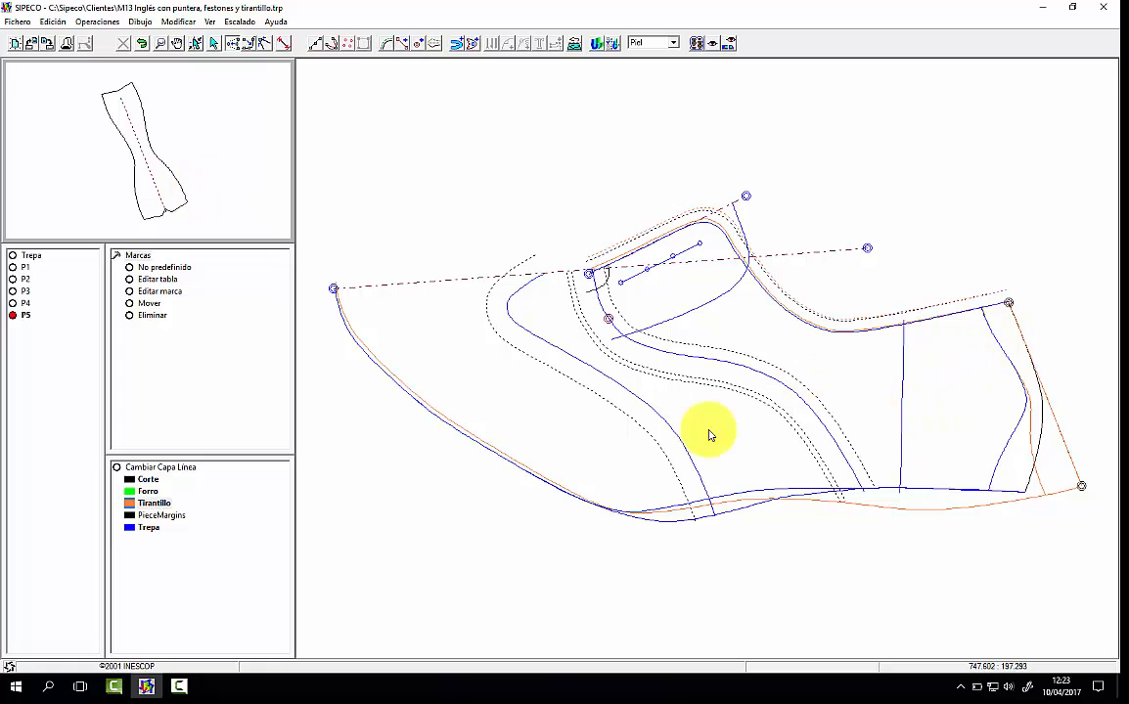
{"action": "double_click", "coordinate": [165, 505]}
{"action": "left_click", "coordinate": [202, 110]}
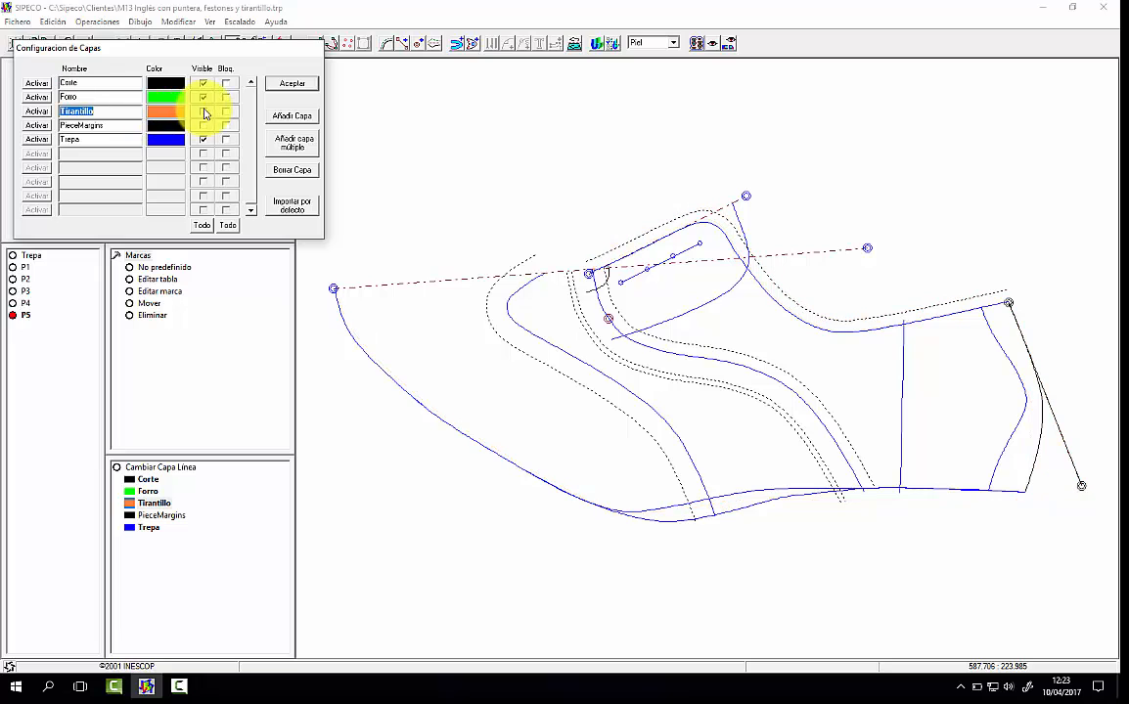
{"action": "left_click", "coordinate": [291, 83]}
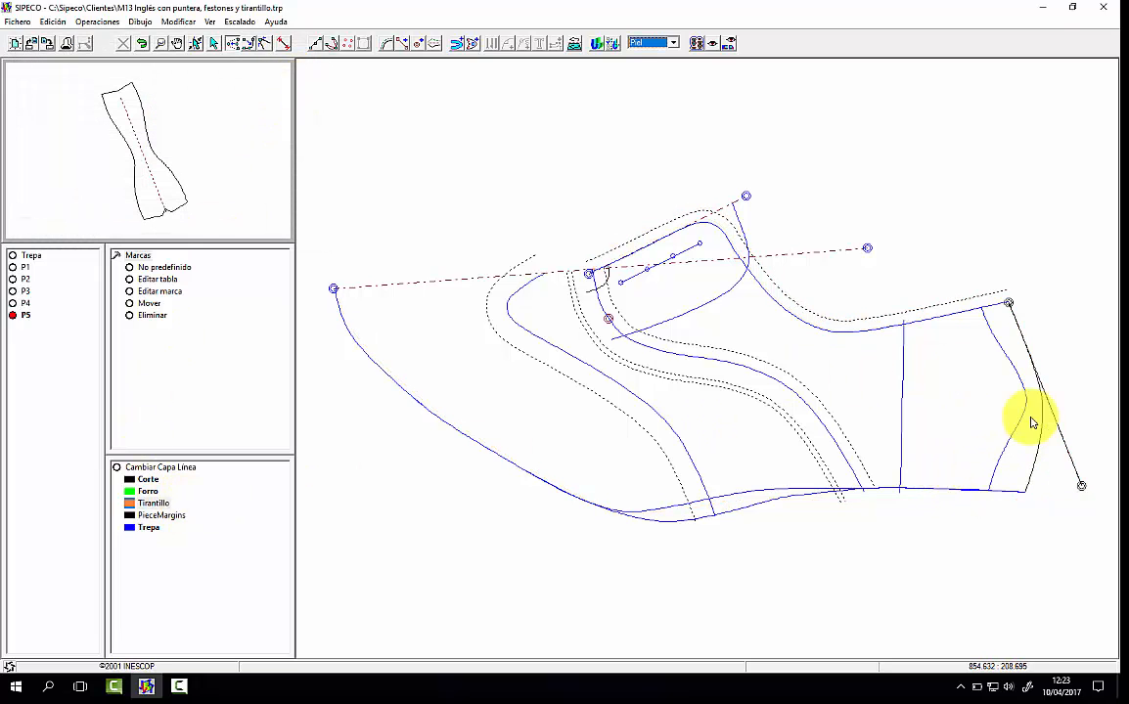
Step: Add inward Quitar montado margins to both lasting-edge lines of the base pattern on the Forro layer
{"action": "left_click", "coordinate": [148, 491]}
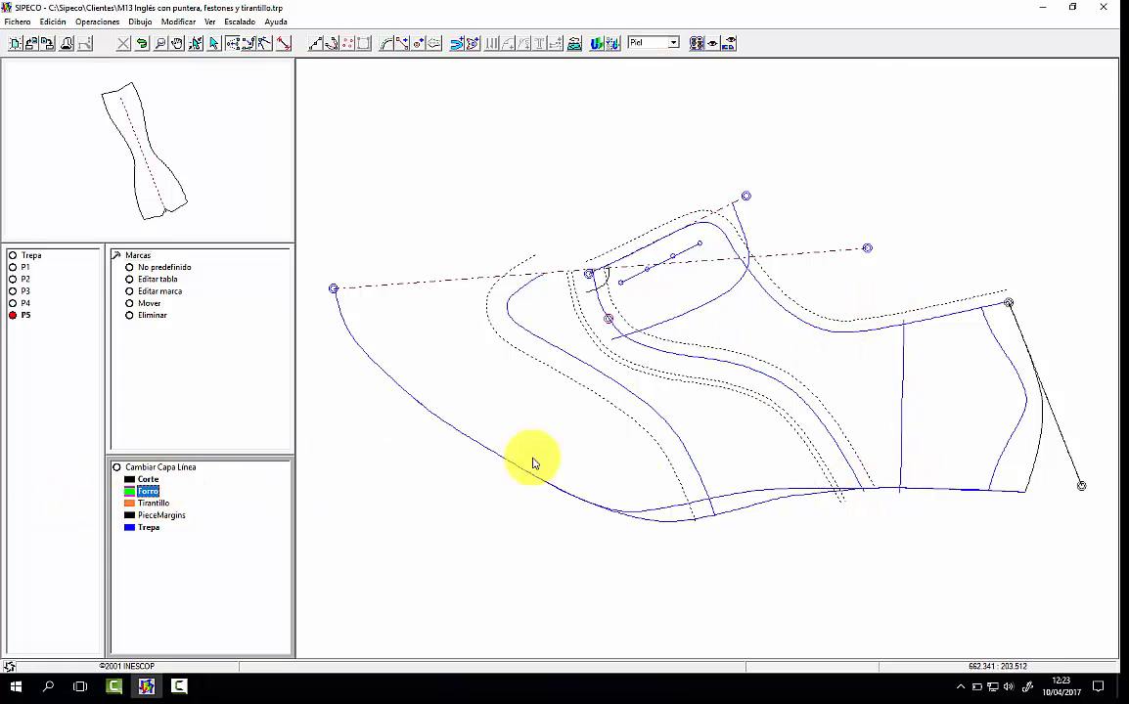
{"action": "left_click", "coordinate": [119, 254]}
{"action": "left_click", "coordinate": [135, 268]}
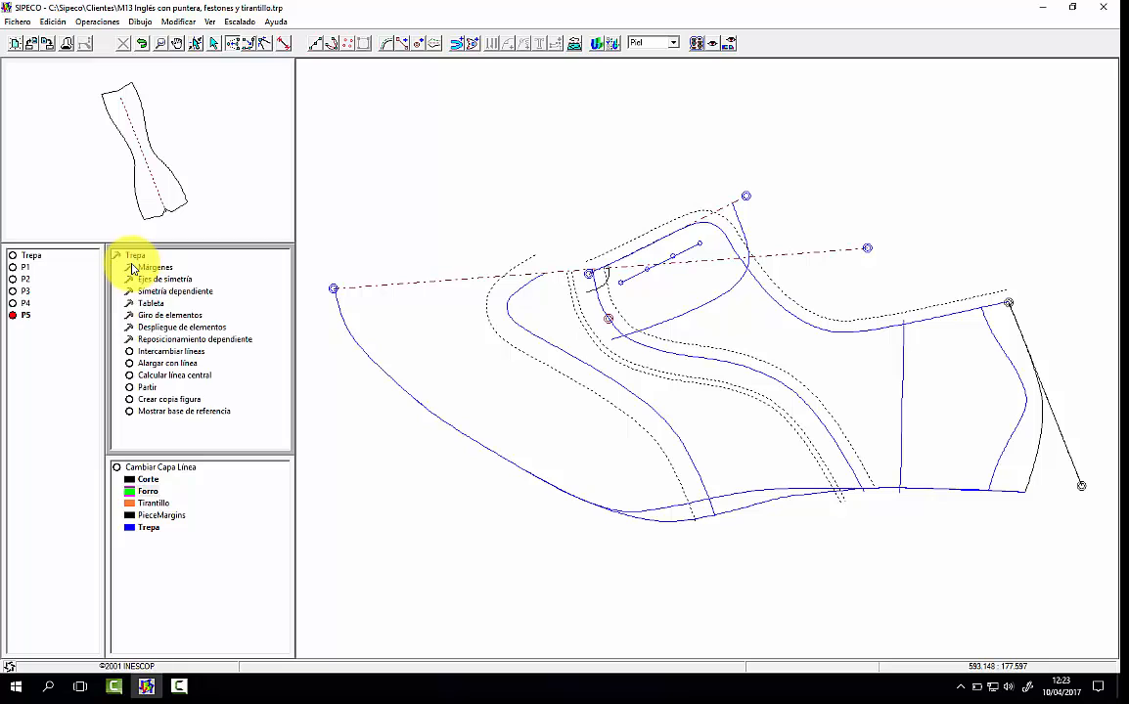
{"action": "left_click", "coordinate": [137, 268]}
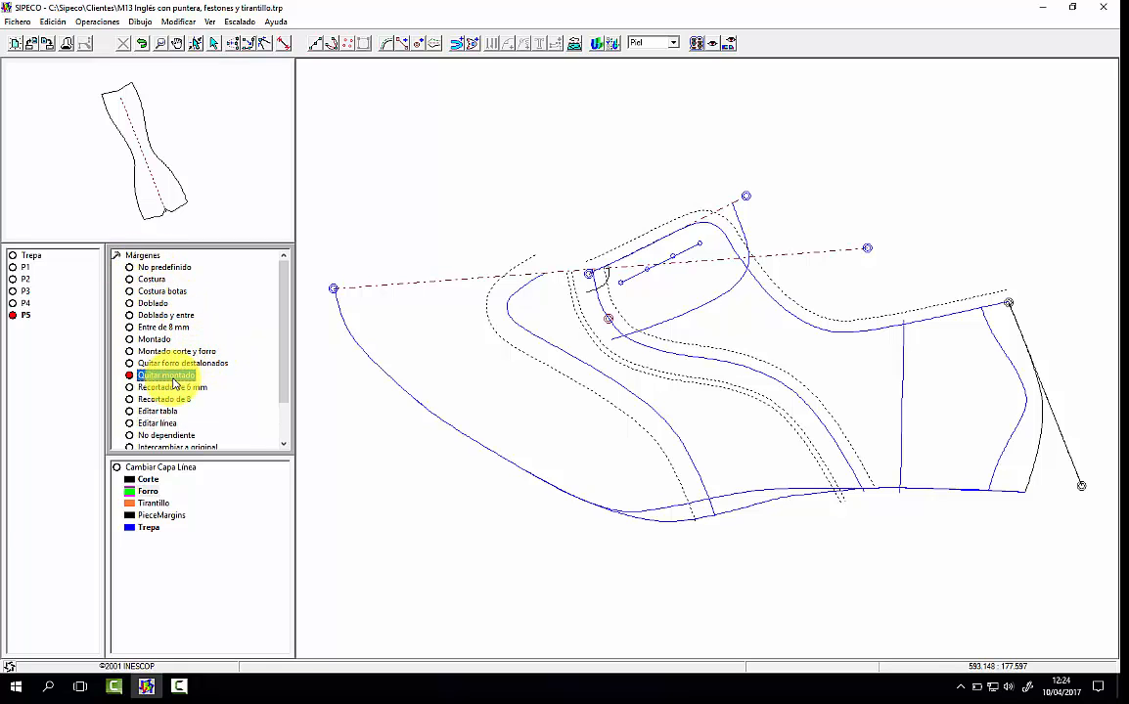
{"action": "left_click", "coordinate": [714, 497]}
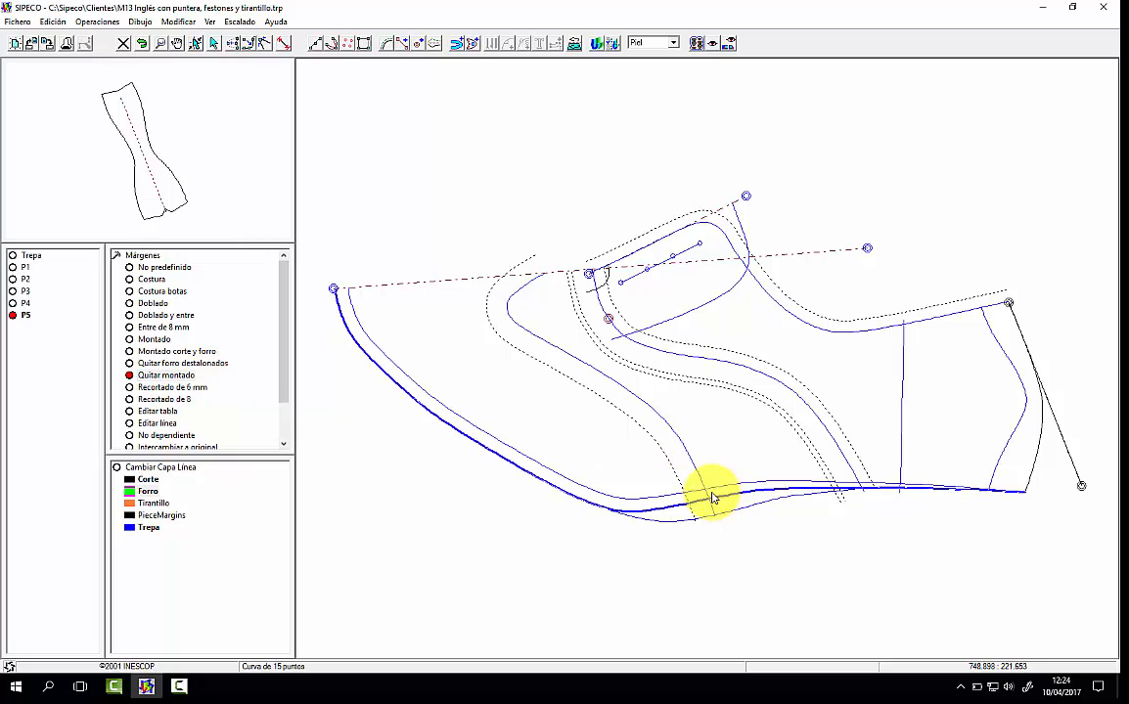
{"action": "left_click", "coordinate": [604, 488]}
{"action": "left_click", "coordinate": [641, 520]}
{"action": "left_click", "coordinate": [606, 495]}
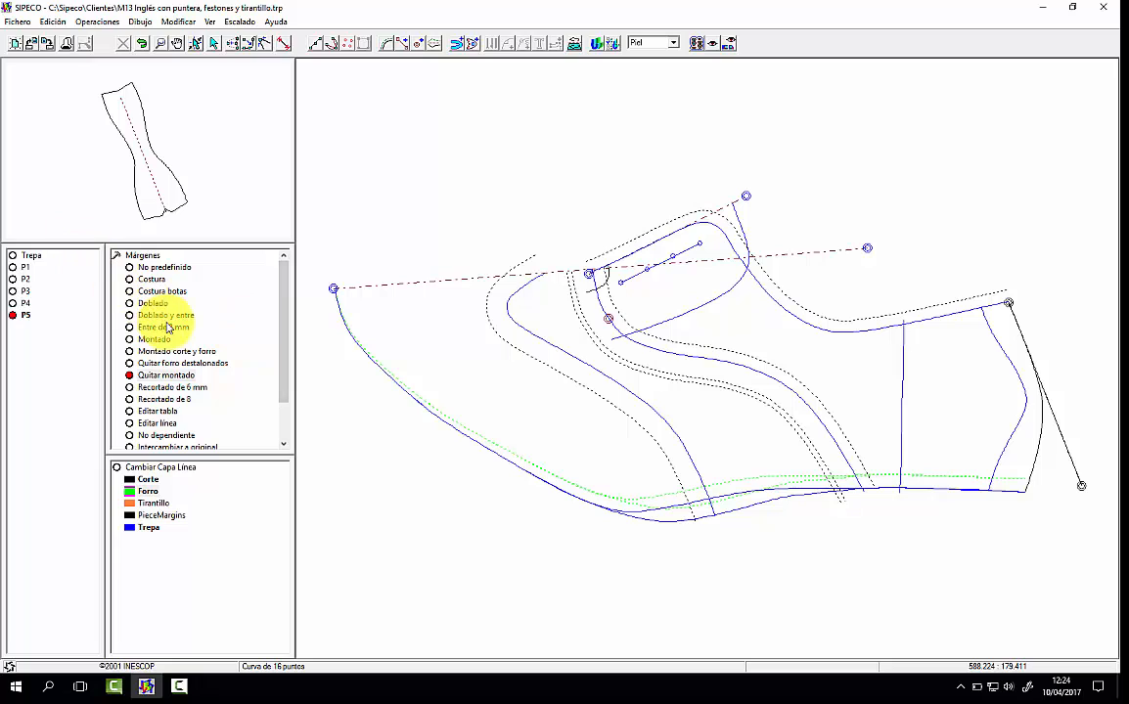
Step: Add an Entre de 8 mm margin on the toe side of the vertical lining line and a Recortado de 8 margin outside the top line
{"action": "left_click", "coordinate": [168, 327]}
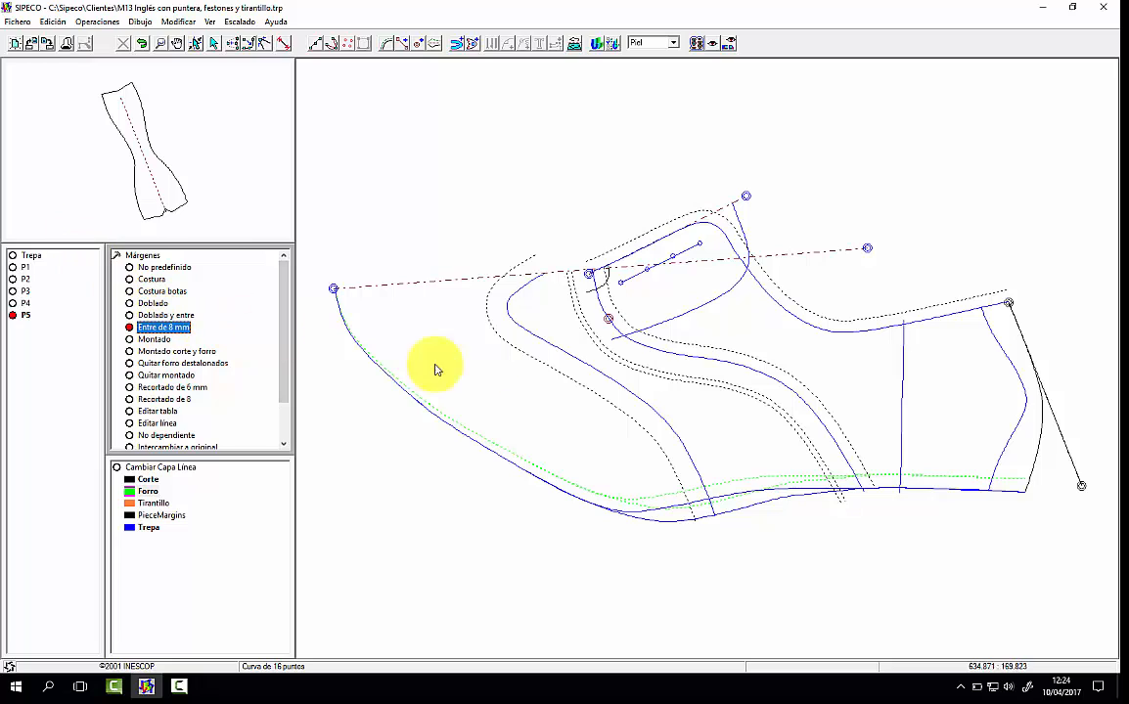
{"action": "left_click", "coordinate": [902, 380]}
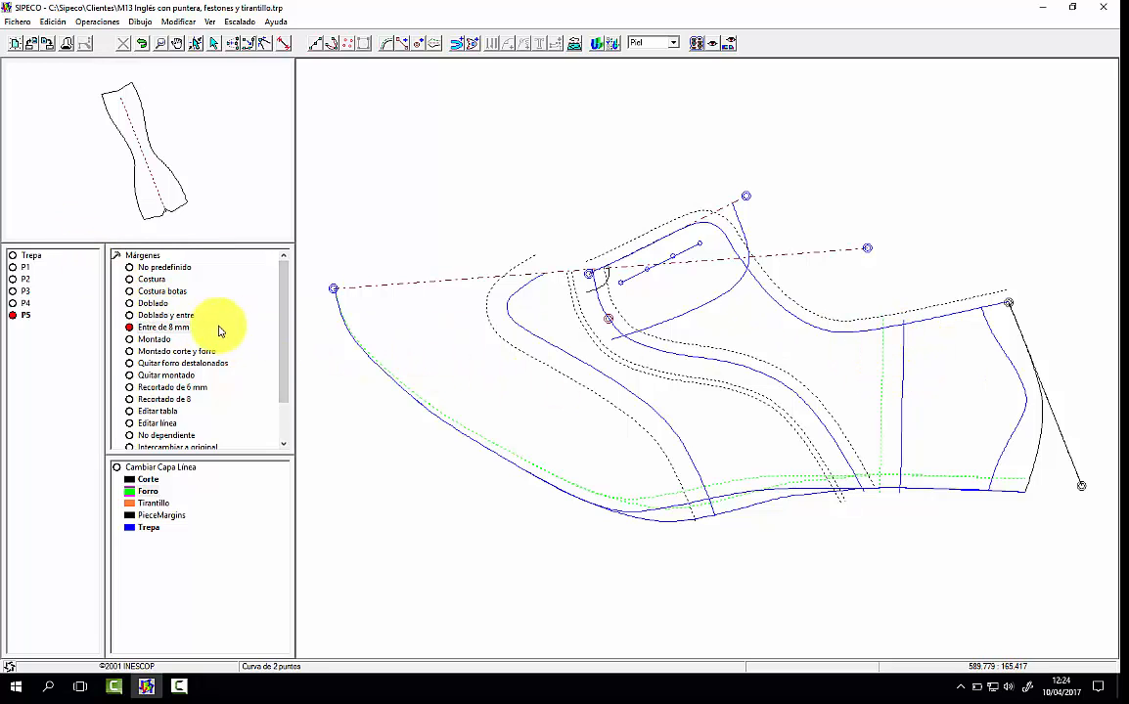
{"action": "left_click", "coordinate": [177, 400]}
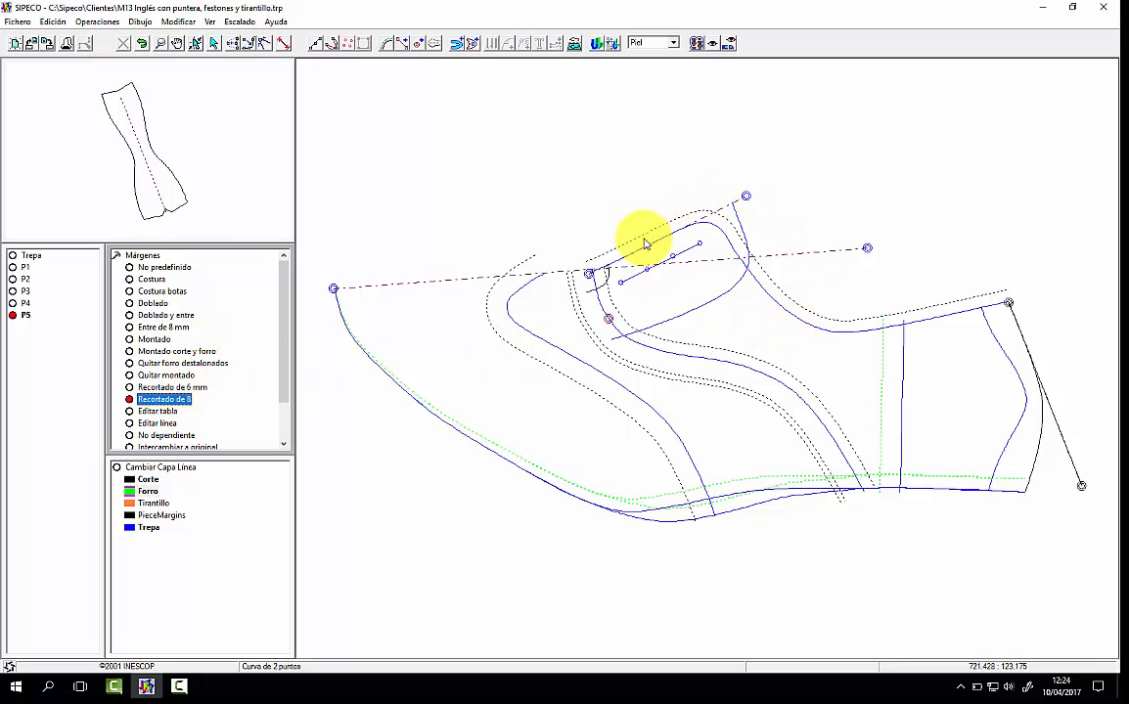
{"action": "left_click", "coordinate": [823, 333]}
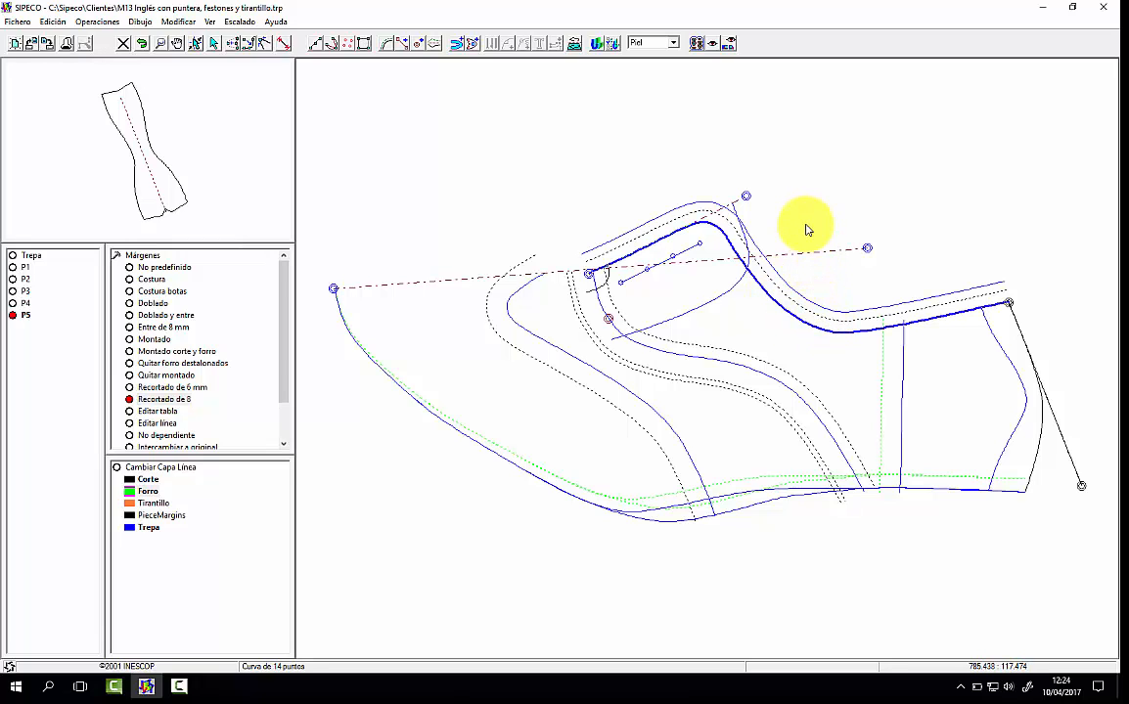
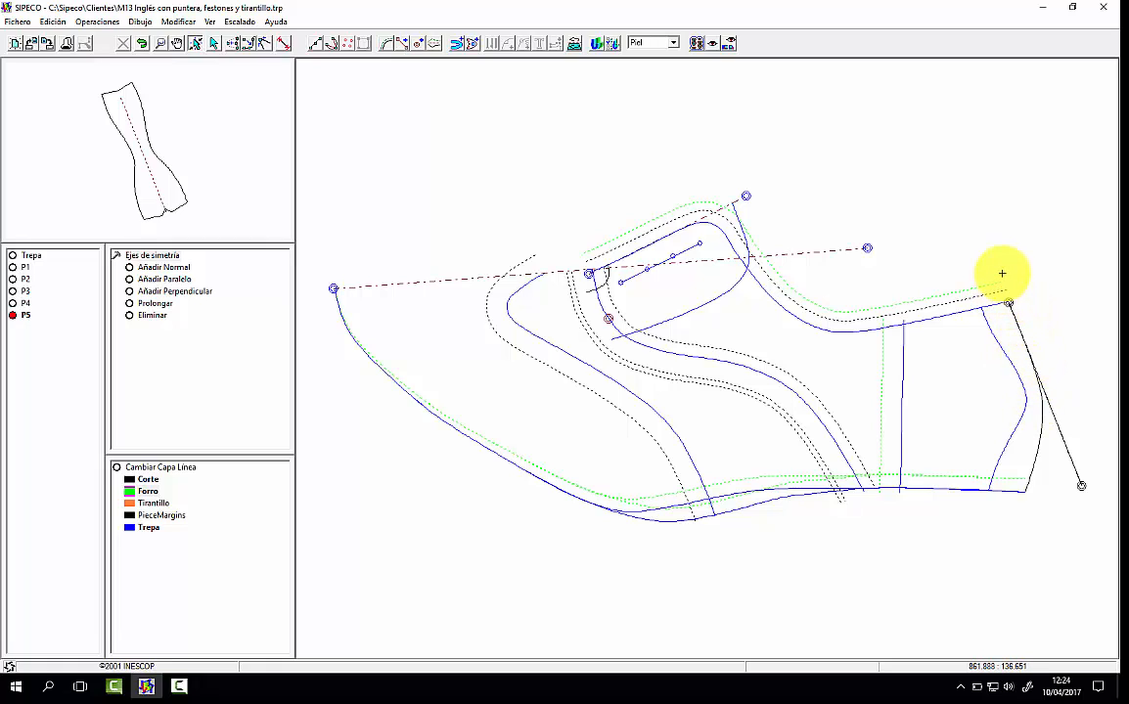
Step: Add a non-predefined margin from 2.00 to 5.00 inside the heel curve of the base pattern, on the Forro layer
{"action": "left_click", "coordinate": [117, 257]}
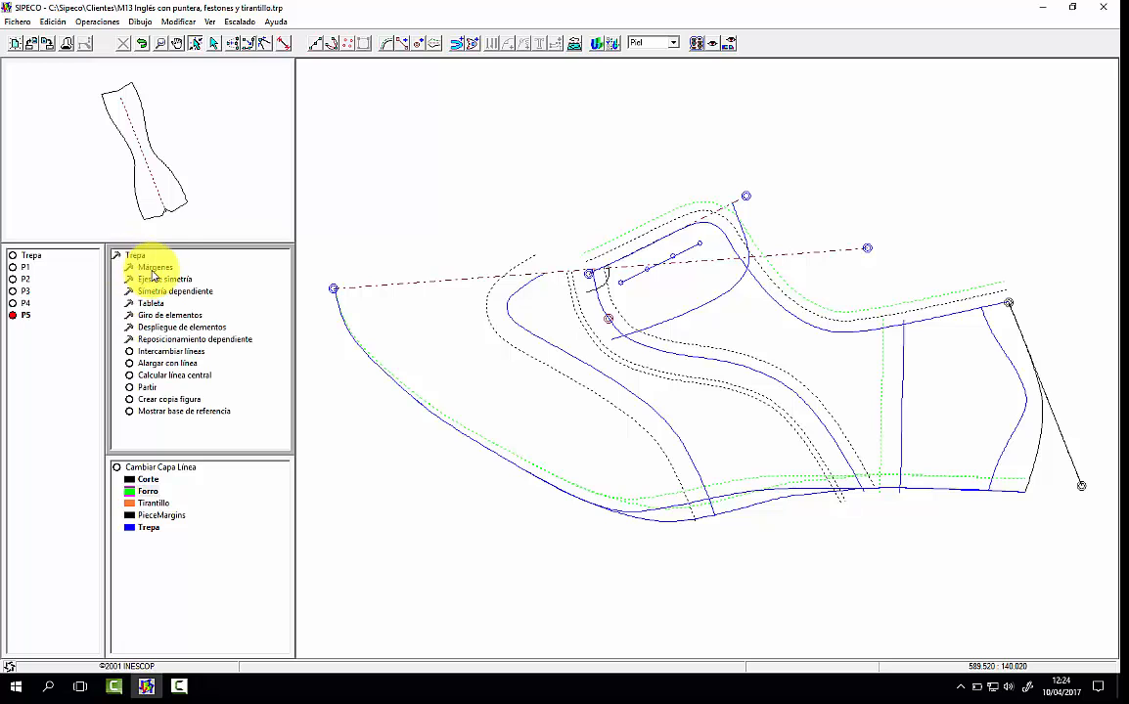
{"action": "left_click", "coordinate": [154, 268]}
{"action": "left_click", "coordinate": [165, 269]}
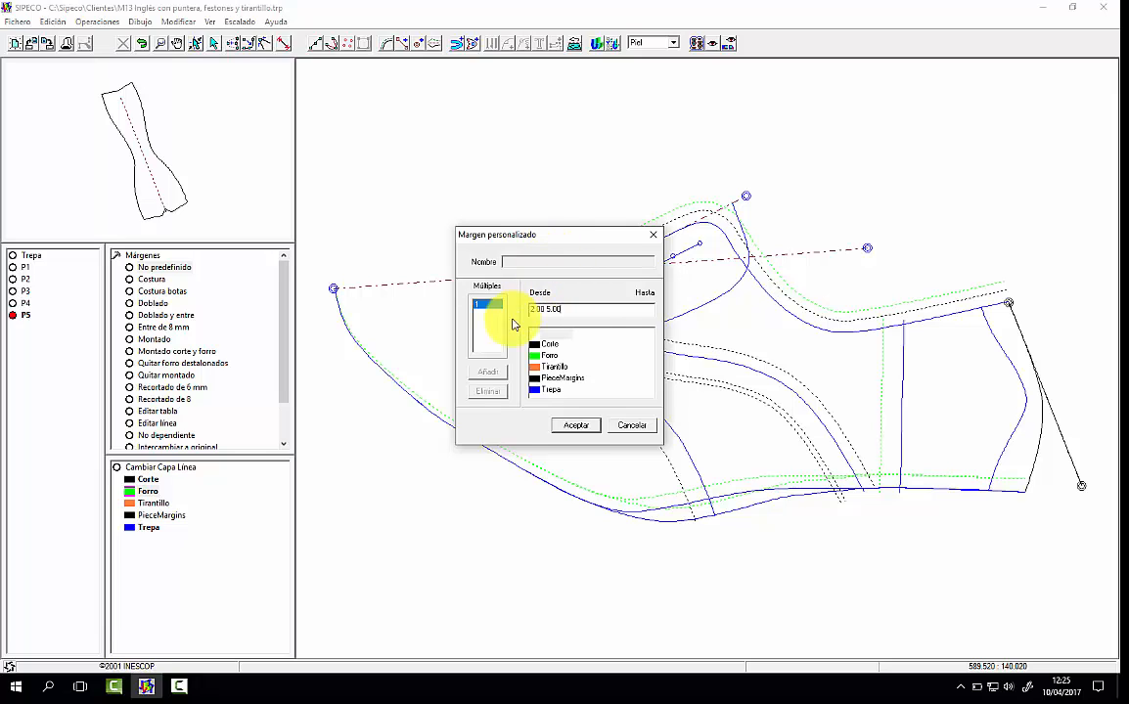
{"action": "left_click", "coordinate": [576, 425]}
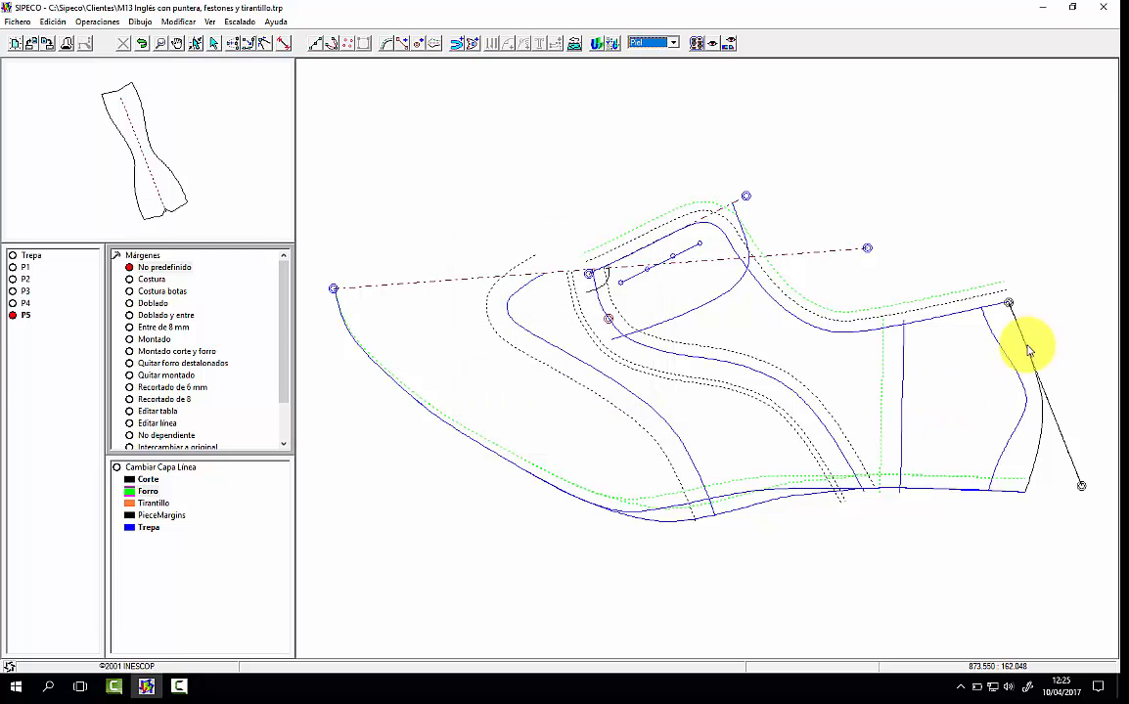
{"action": "left_click", "coordinate": [1043, 408]}
{"action": "left_click", "coordinate": [1020, 353]}
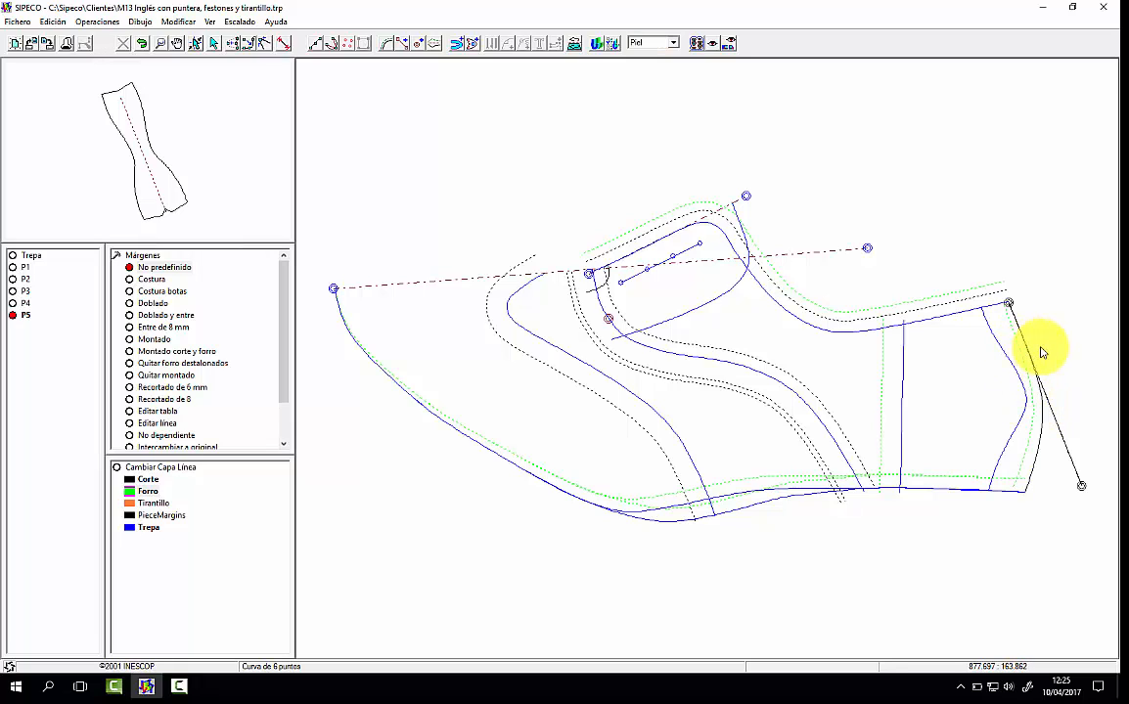
{"action": "left_click", "coordinate": [1035, 424]}
Step: Add a normal symmetry axis from the rear end of the top-line lining margin along the heel margin to below the sole edge
{"action": "left_click", "coordinate": [401, 44]}
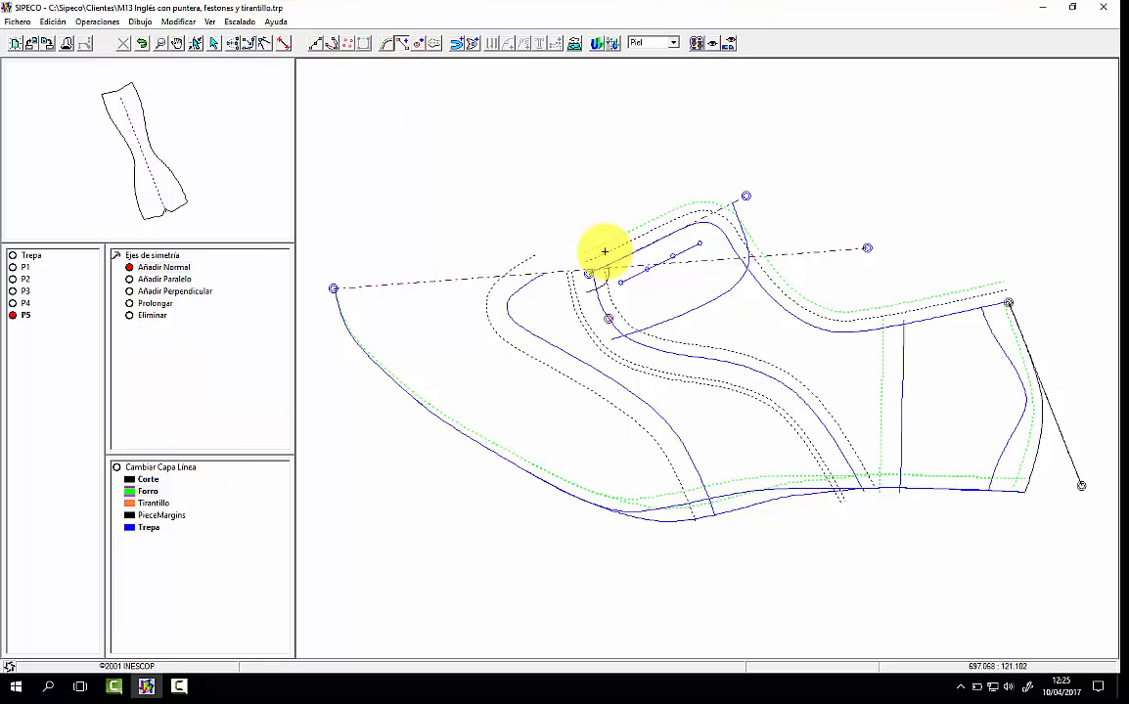
{"action": "left_click", "coordinate": [997, 279]}
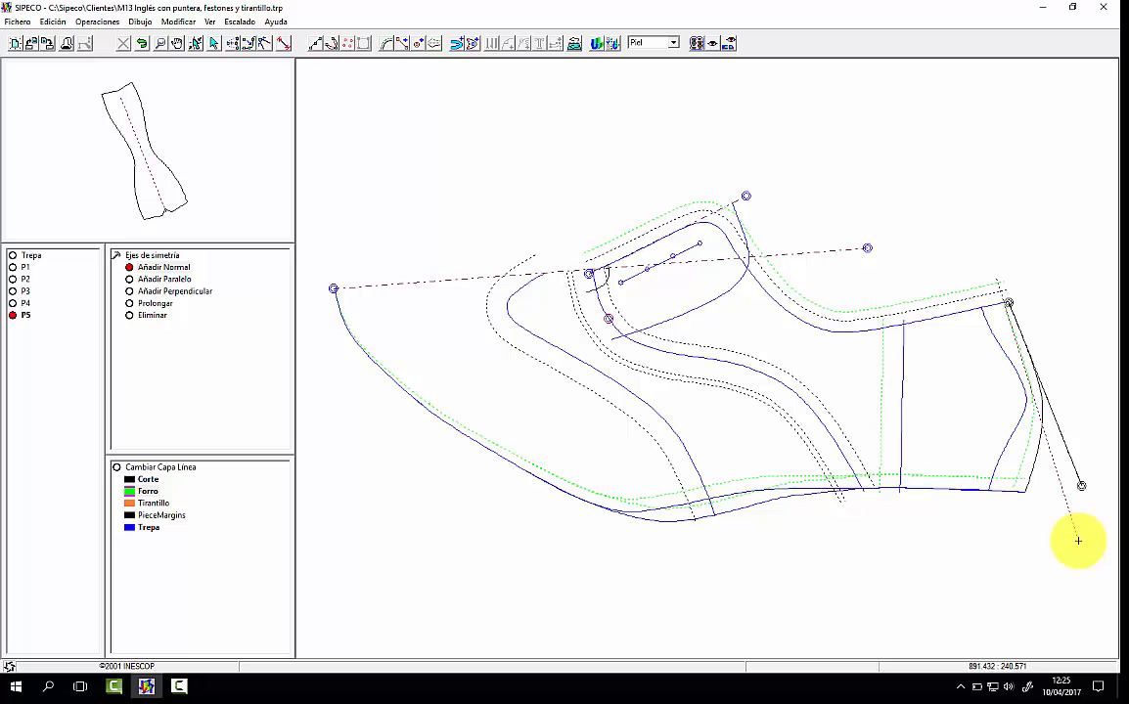
{"action": "left_click", "coordinate": [1076, 537]}
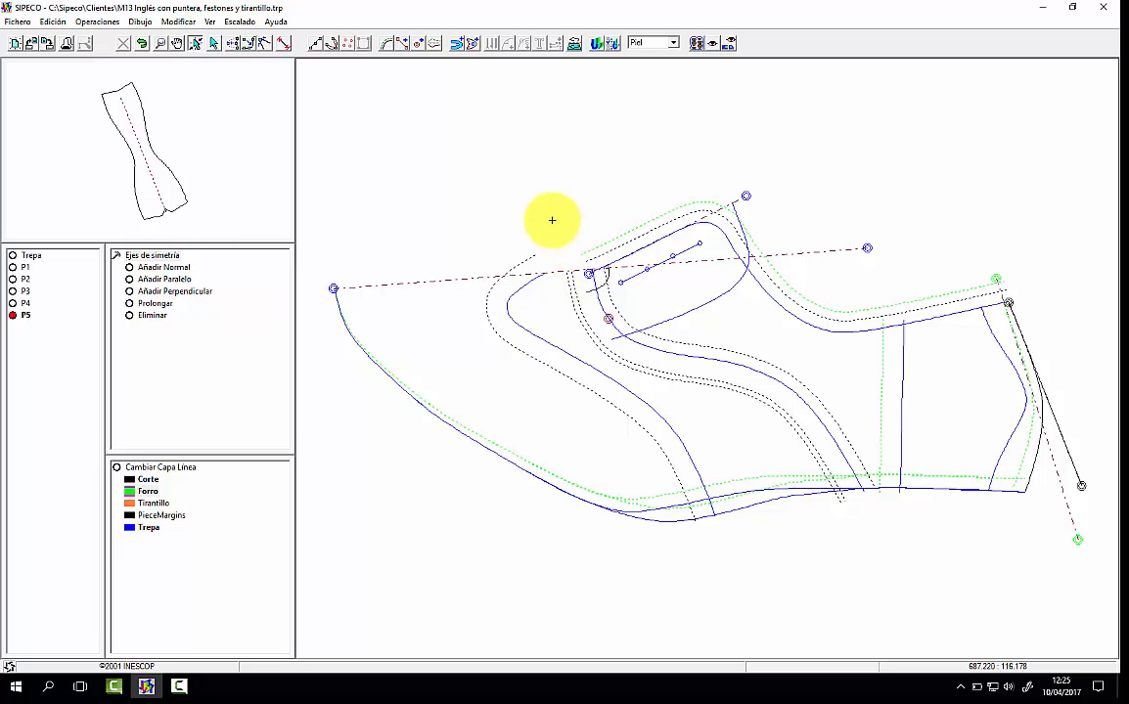
Step: Draw a four-point lining curve from the throat up to the top-line lining margin and adjust its points so it blends smoothly
{"action": "left_click", "coordinate": [330, 45]}
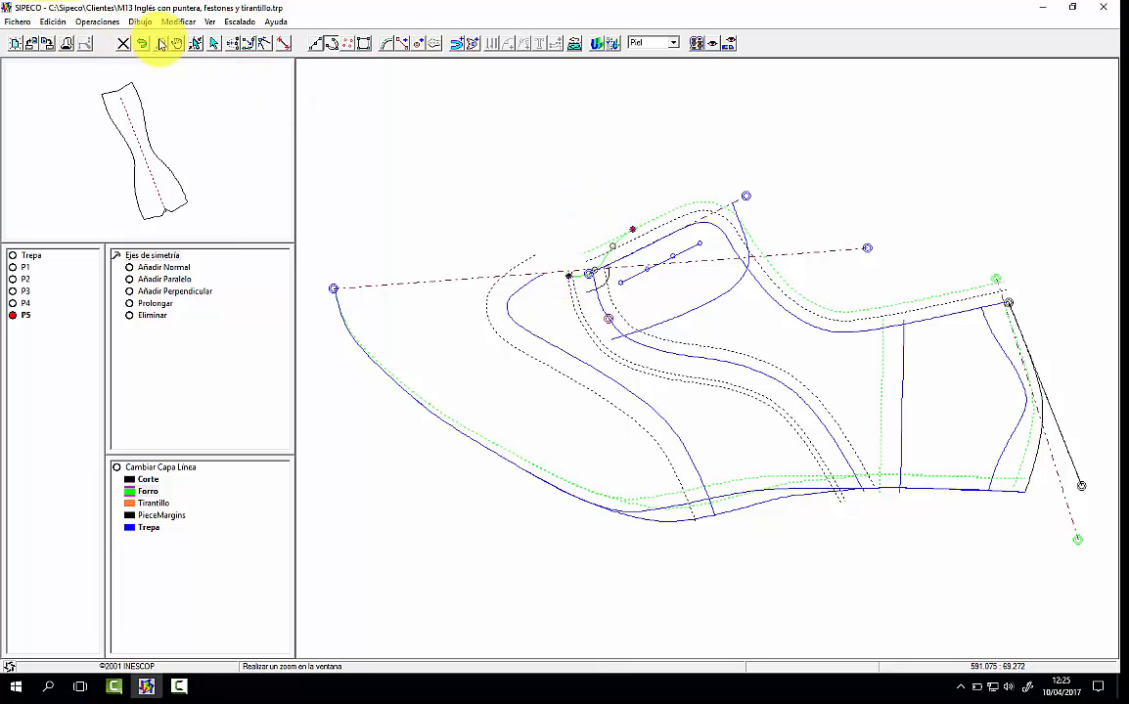
{"action": "left_click", "coordinate": [160, 44]}
{"action": "left_click", "coordinate": [807, 323]}
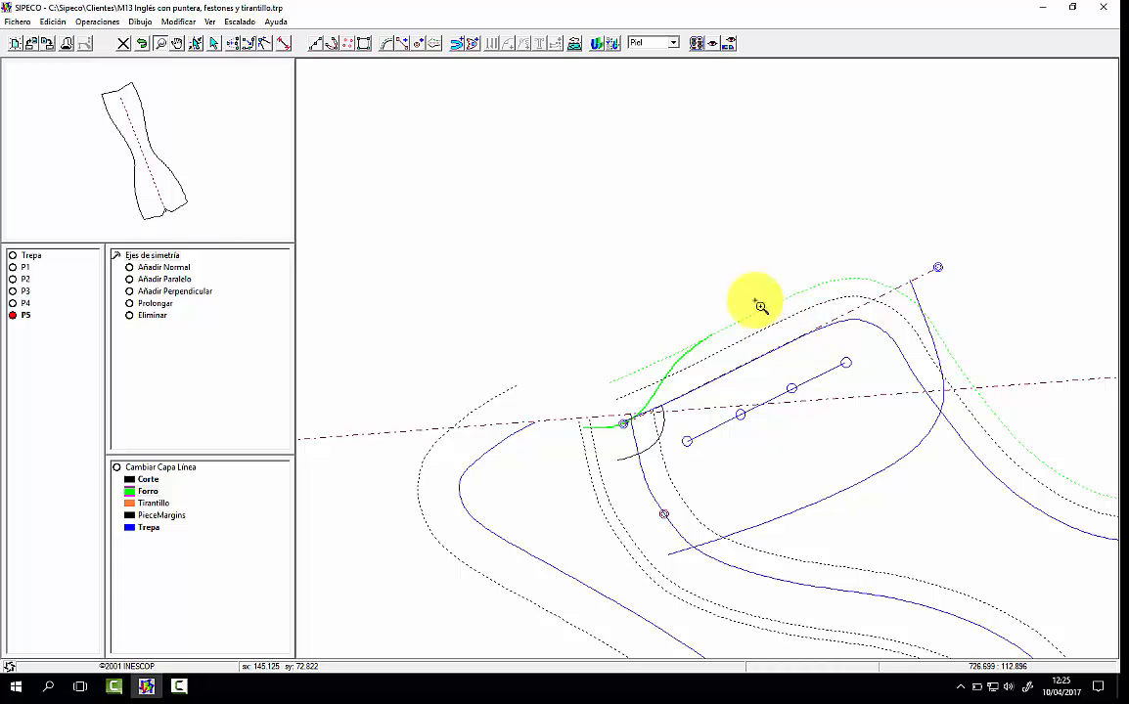
{"action": "left_click", "coordinate": [234, 44]}
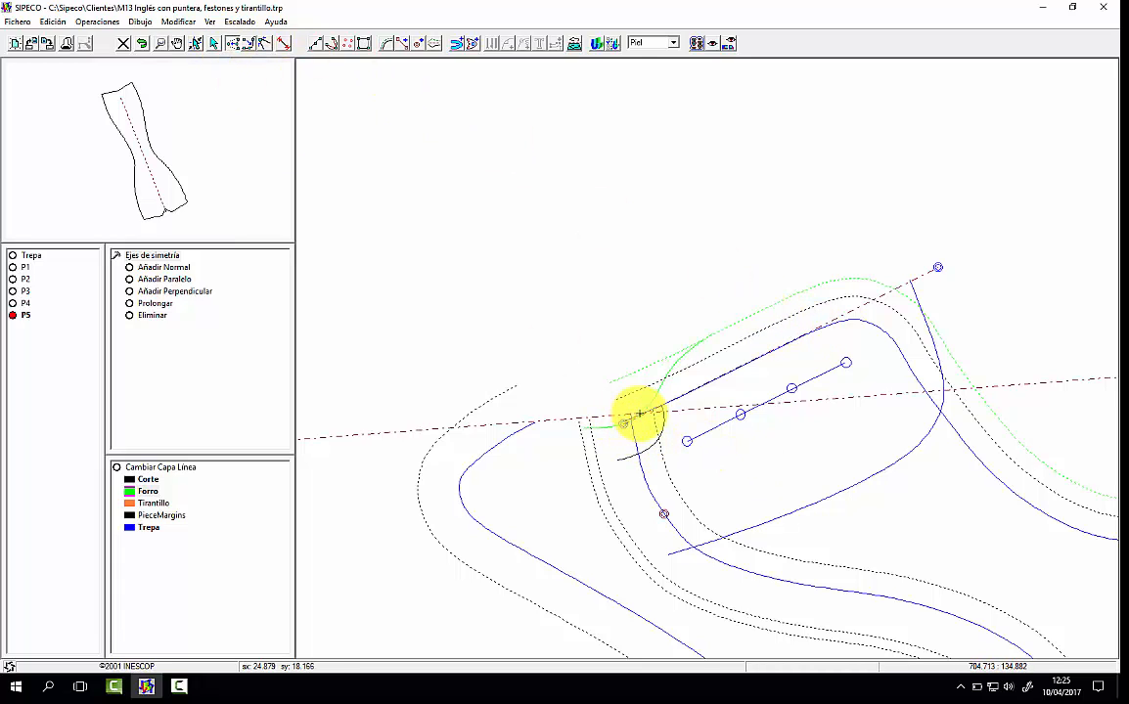
{"action": "left_click", "coordinate": [583, 429]}
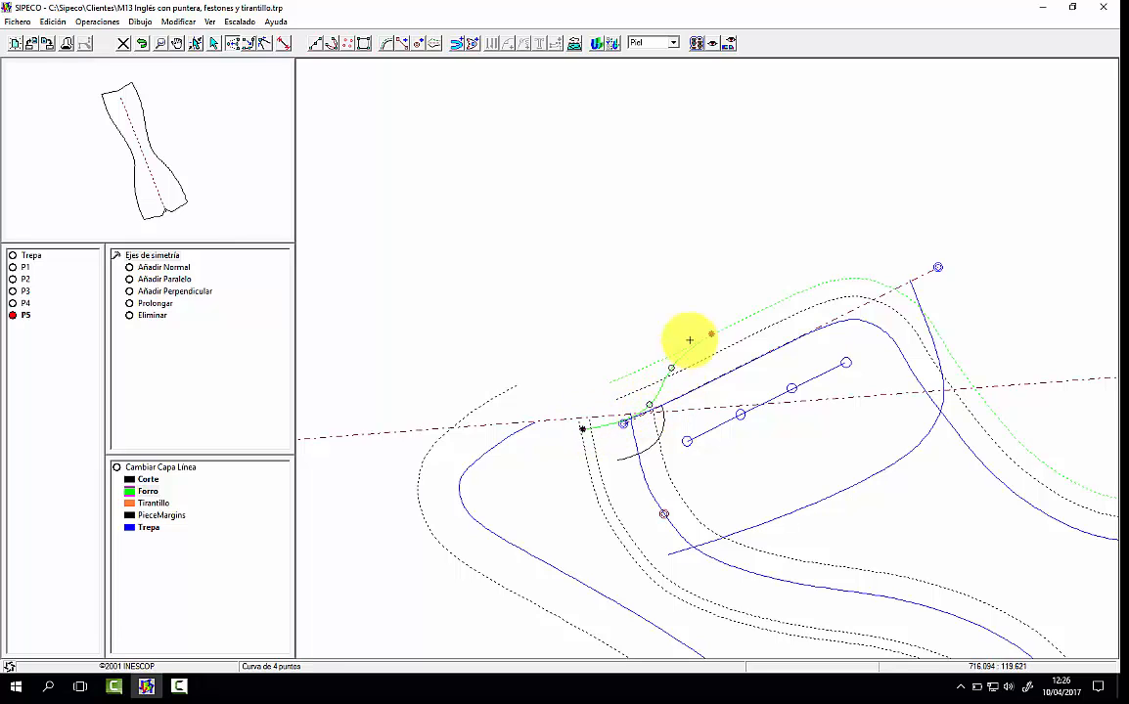
{"action": "left_click", "coordinate": [745, 318]}
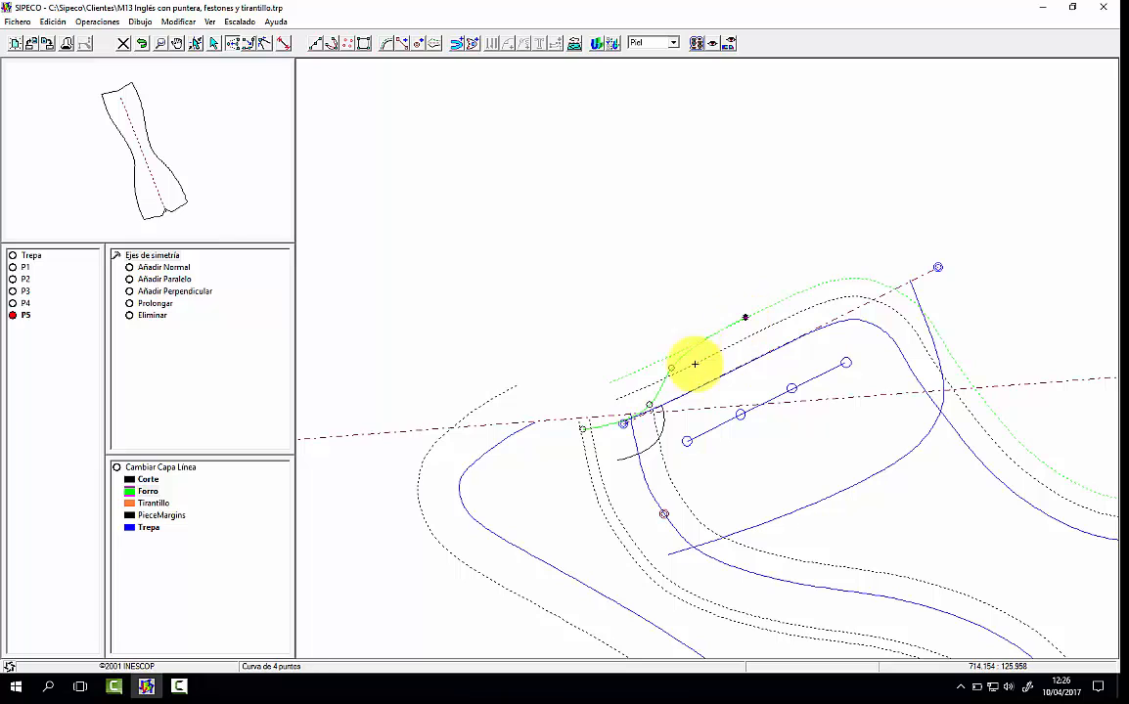
{"action": "left_click", "coordinate": [658, 399]}
{"action": "left_click", "coordinate": [673, 370]}
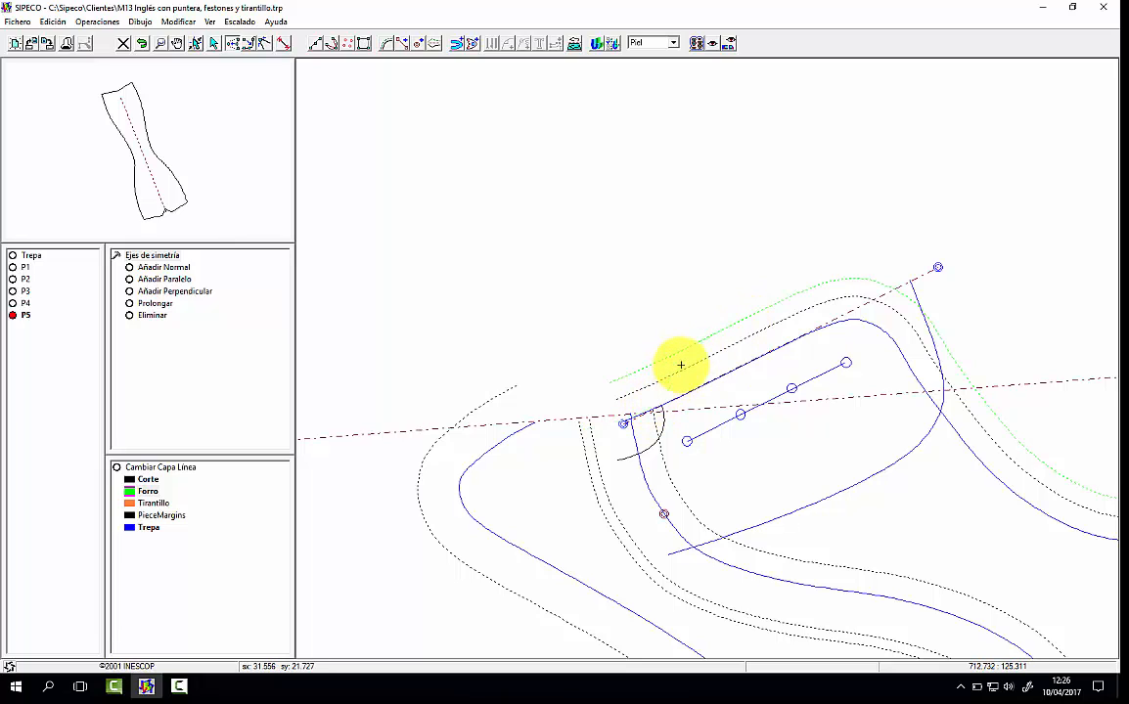
{"action": "left_click", "coordinate": [694, 353]}
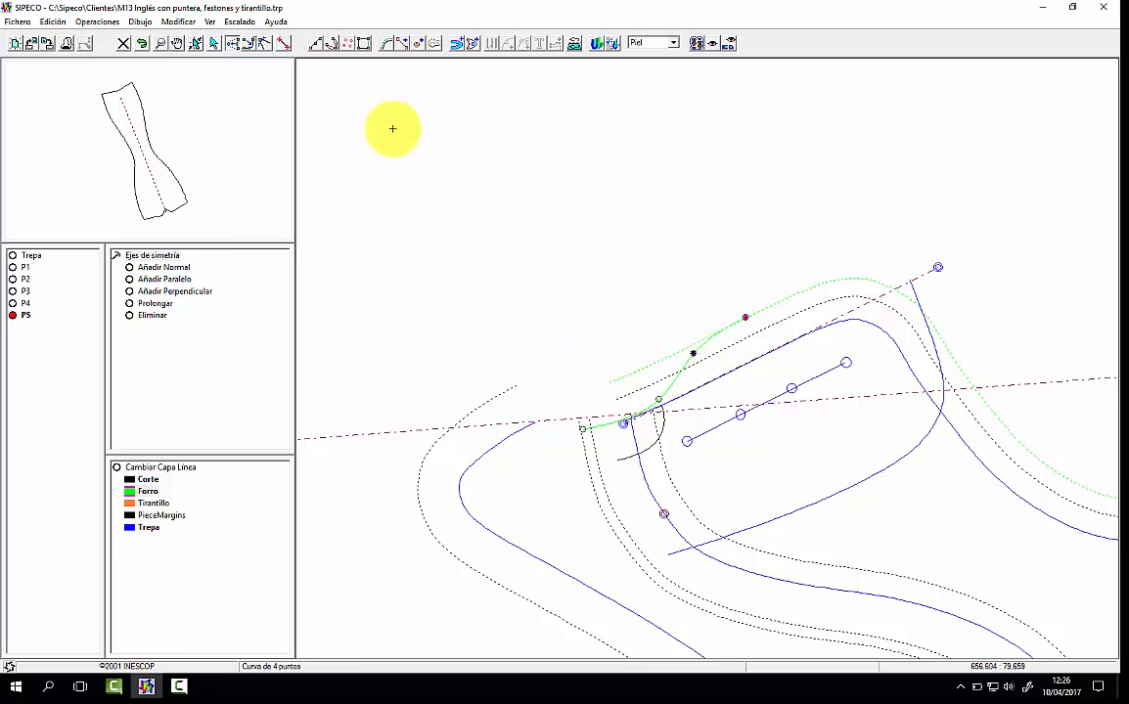
{"action": "left_click", "coordinate": [160, 44]}
{"action": "right_click", "coordinate": [364, 187]}
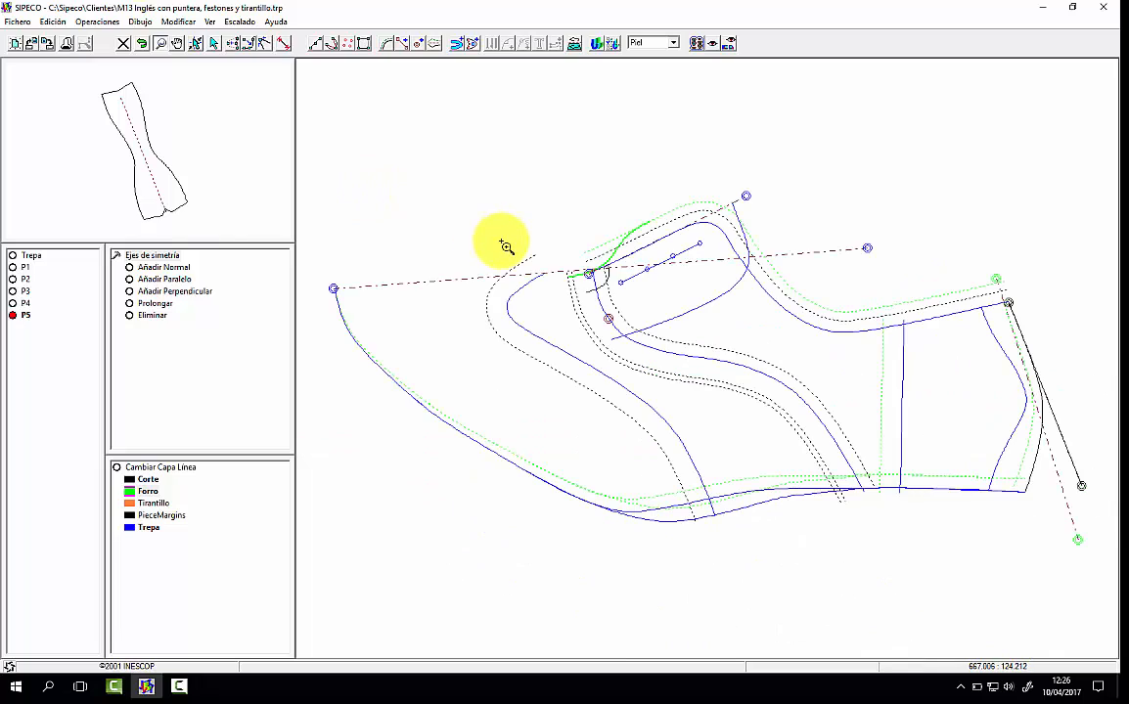
{"action": "left_click", "coordinate": [194, 43]}
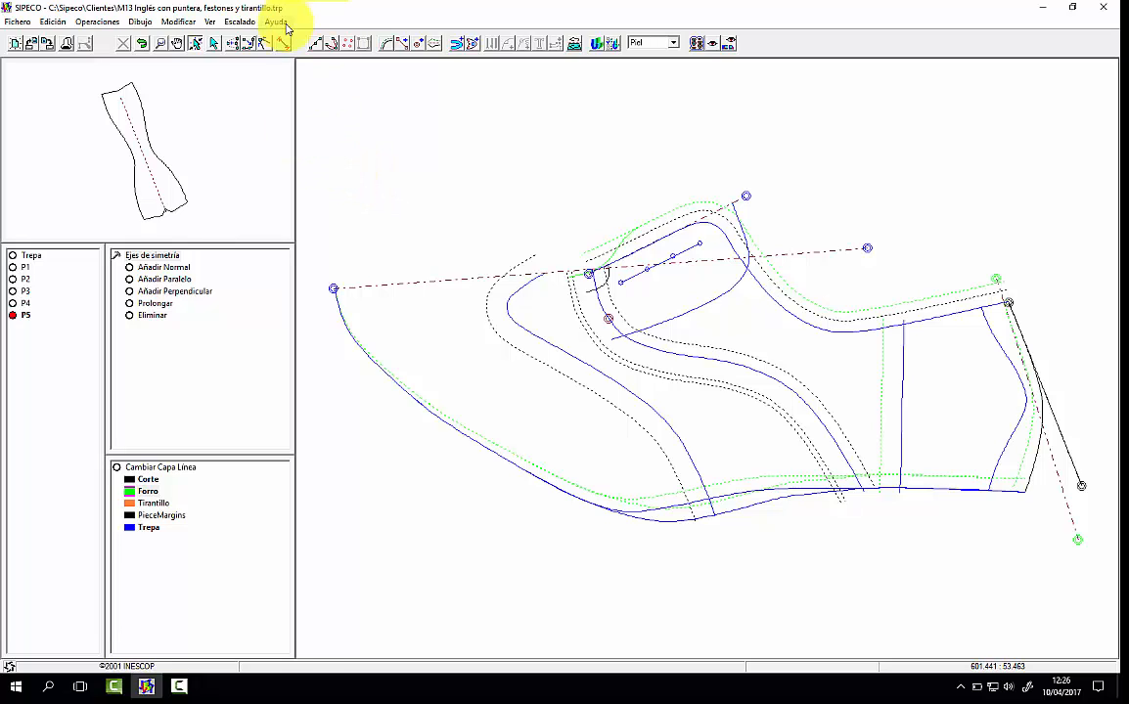
Step: Draw a second lining curve of six points from the throat, above the top-line margin, passing the tongue line's upper end
{"action": "left_click", "coordinate": [160, 44]}
{"action": "left_click_drag", "start_coordinate": [513, 161], "coordinate": [806, 313]}
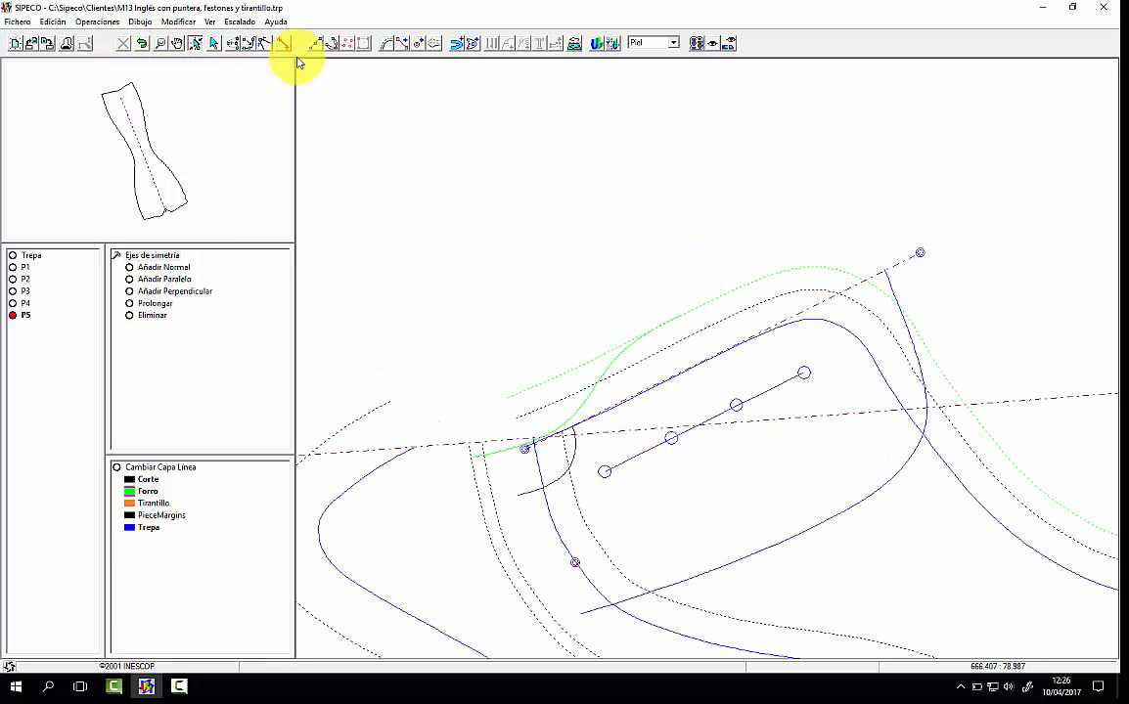
{"action": "left_click", "coordinate": [331, 43]}
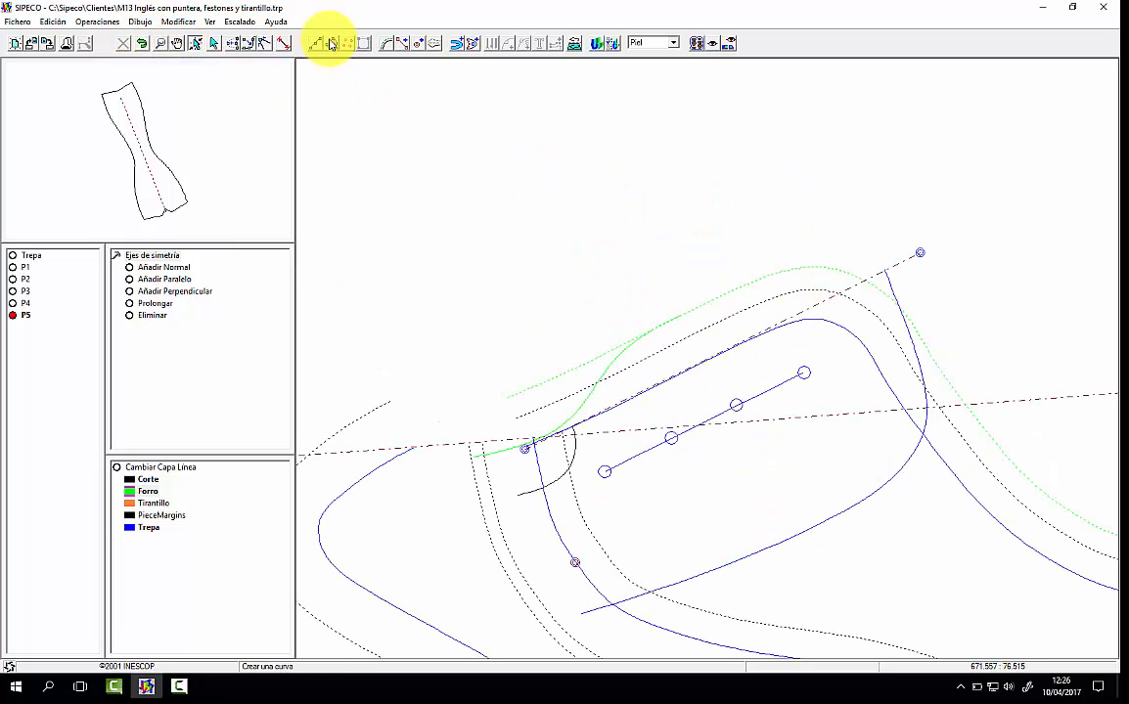
{"action": "left_click", "coordinate": [534, 441]}
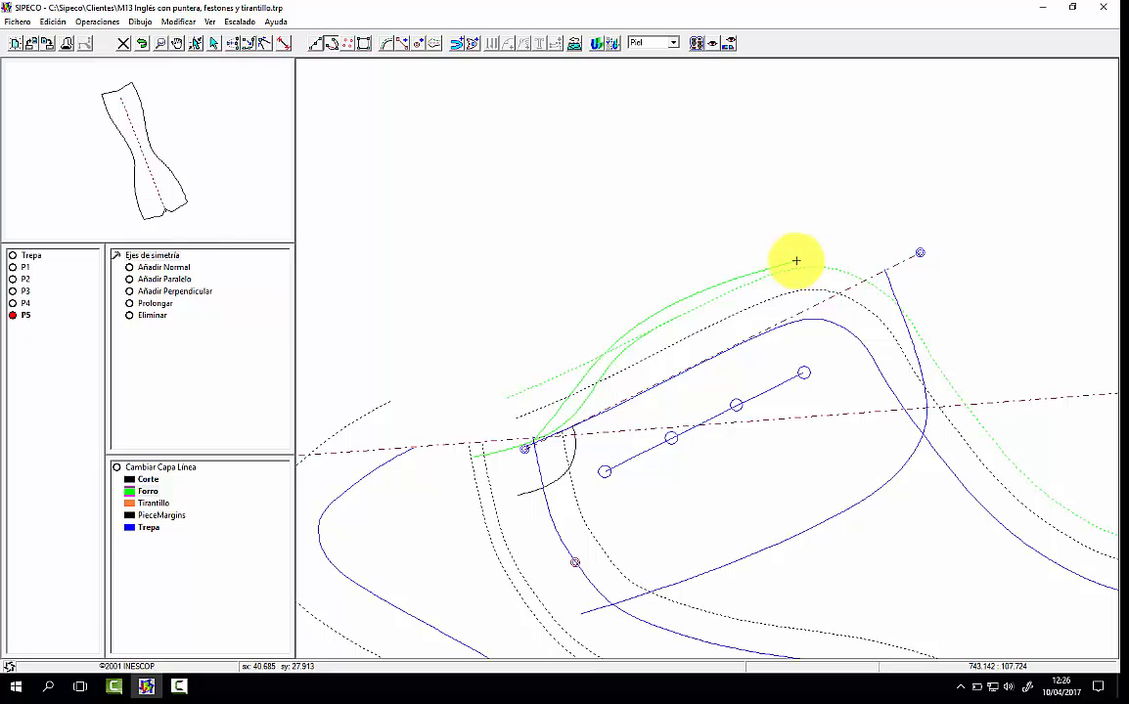
{"action": "left_click", "coordinate": [887, 276]}
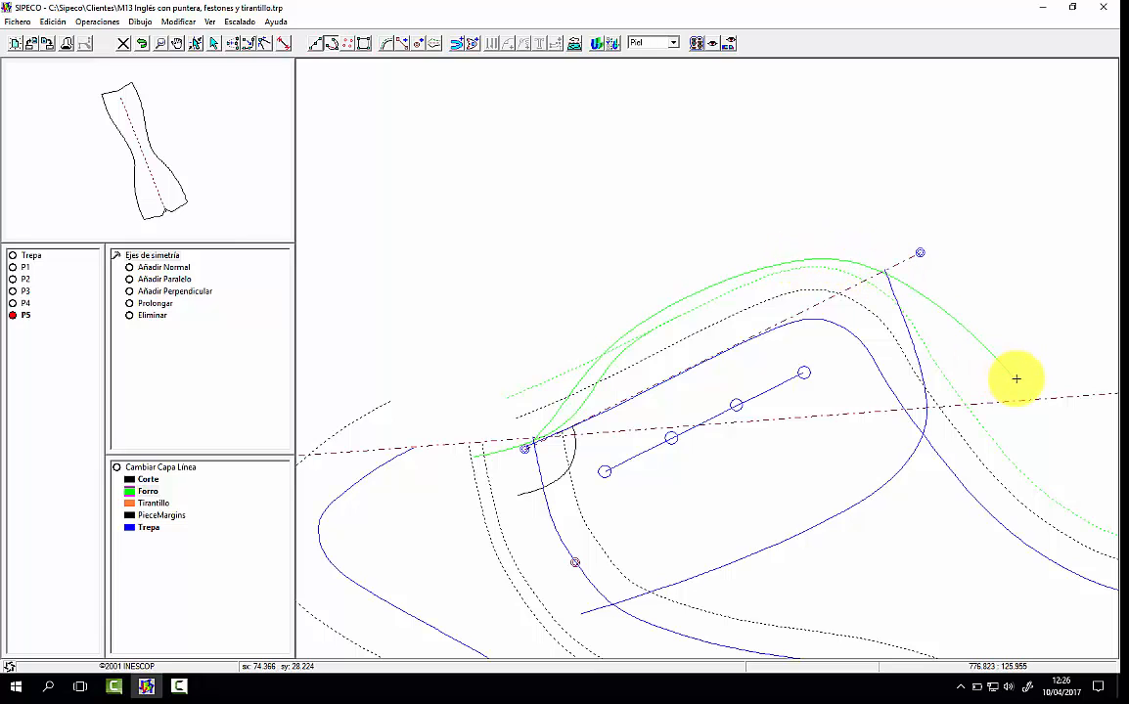
{"action": "left_click", "coordinate": [1020, 383]}
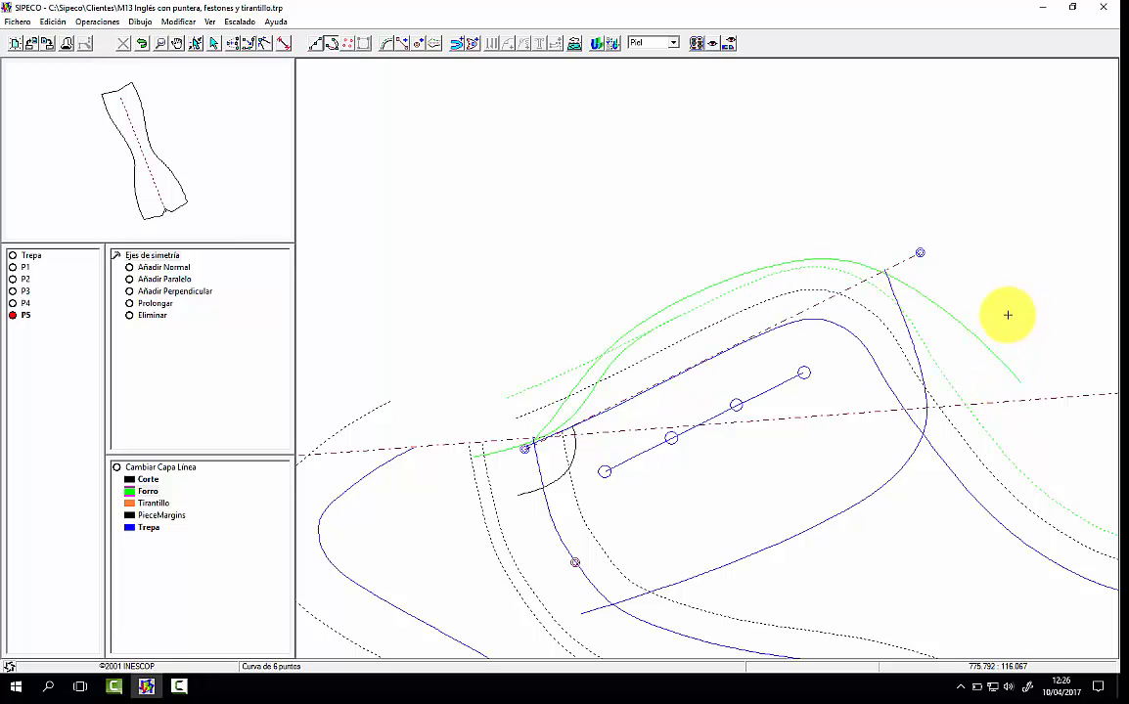
{"action": "left_click", "coordinate": [158, 43]}
{"action": "left_click", "coordinate": [502, 243]}
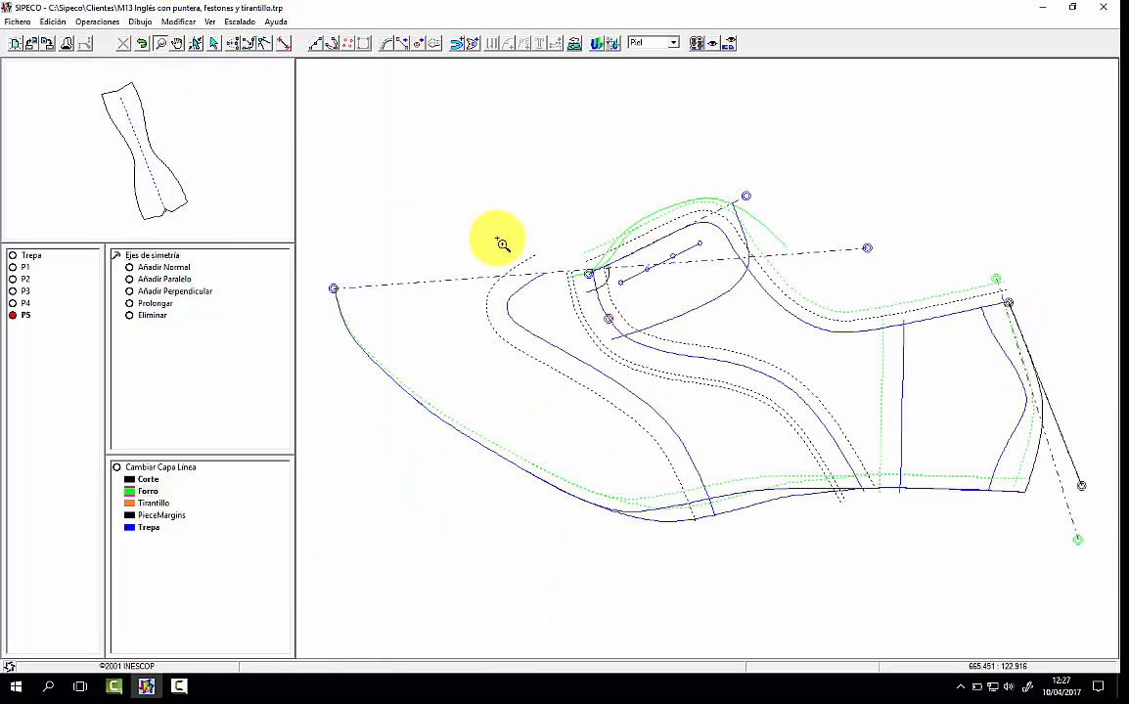
{"action": "left_click", "coordinate": [162, 45]}
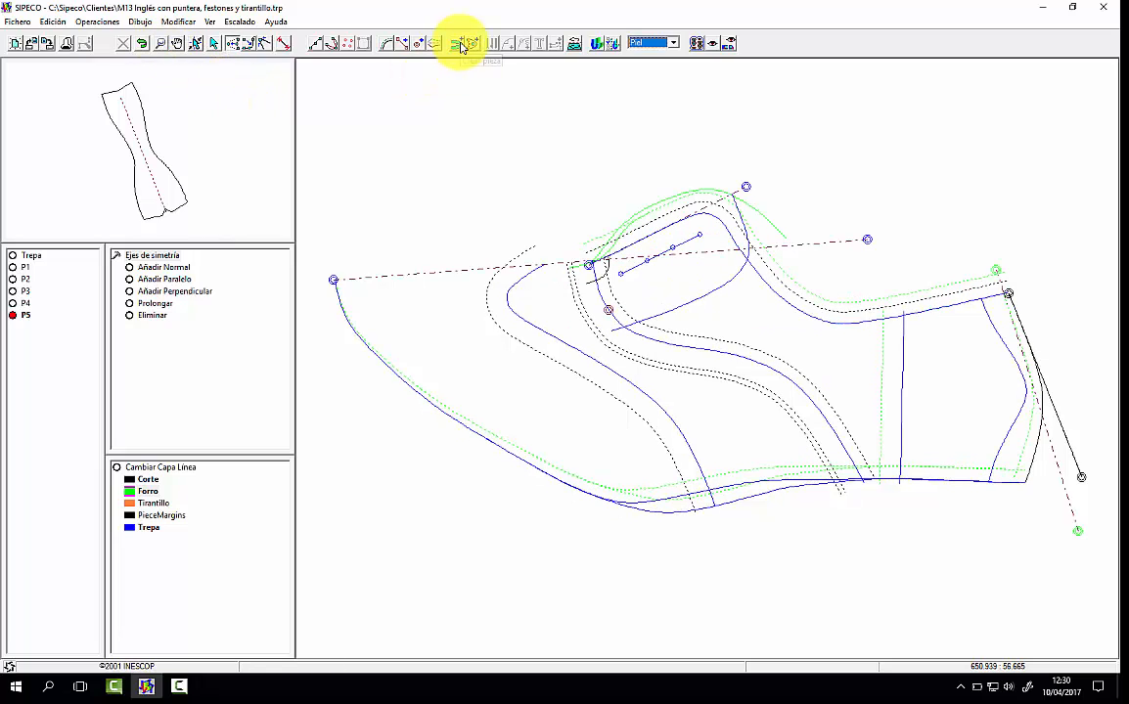
Step: Start the vamp lining contour with its mirrored half: the top-line margin, vertical lining line and inner lasting margin
{"action": "left_click", "coordinate": [459, 45]}
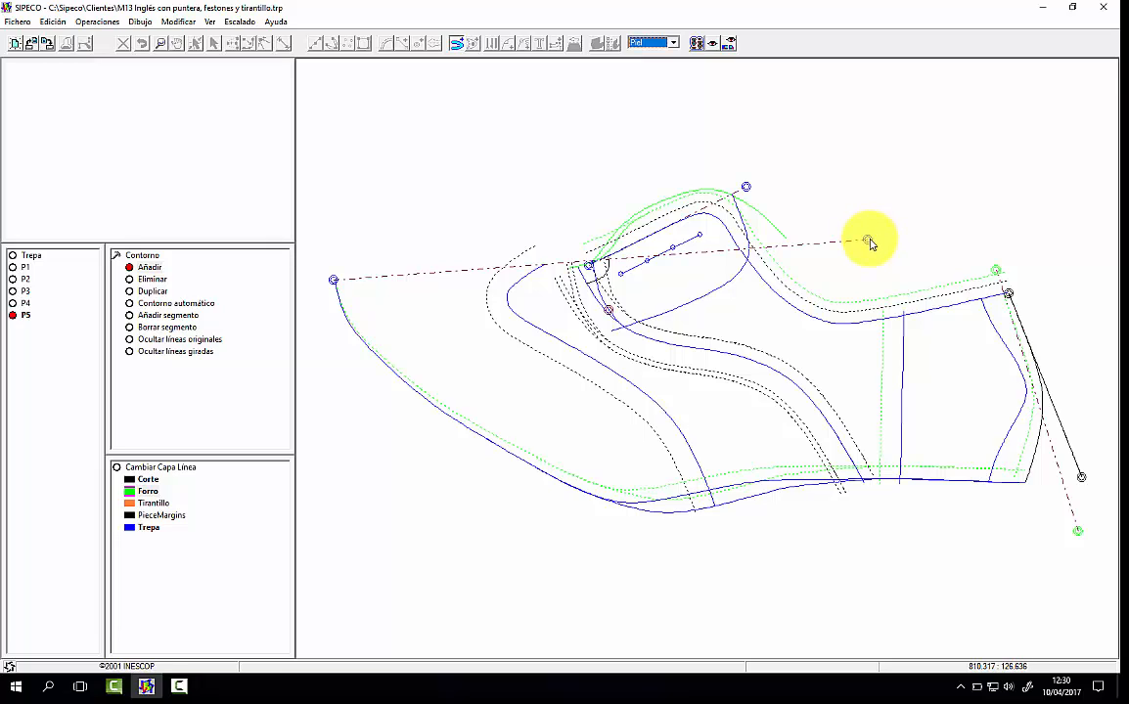
{"action": "left_click", "coordinate": [785, 278]}
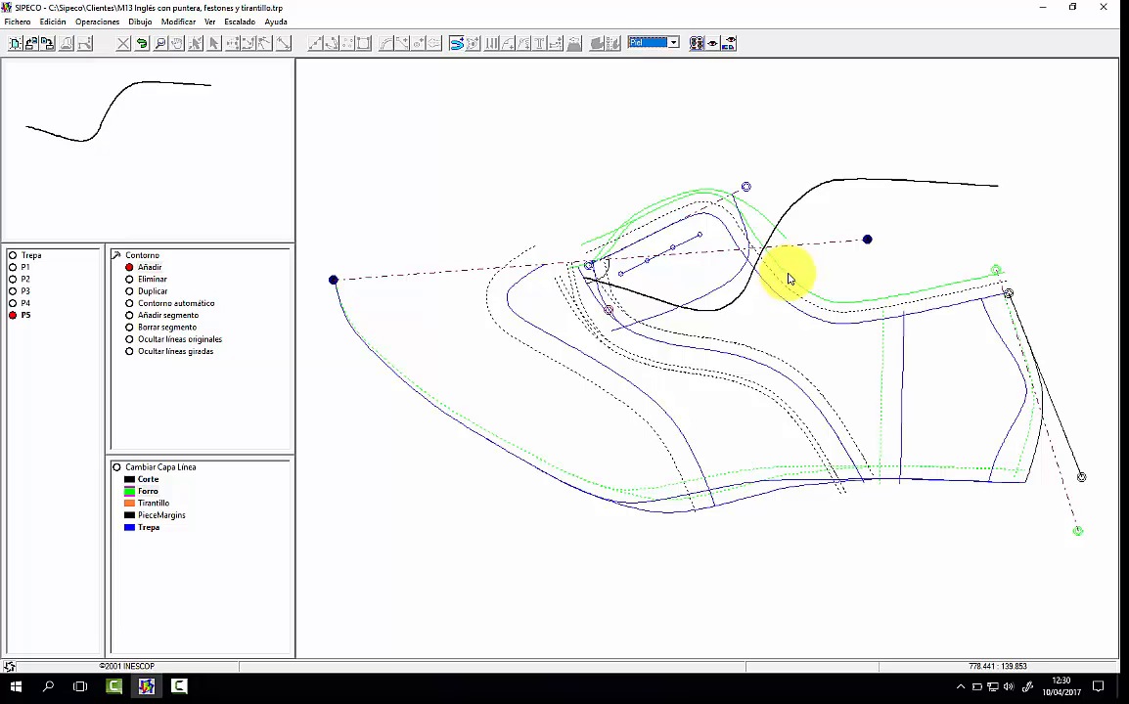
{"action": "left_click", "coordinate": [902, 371]}
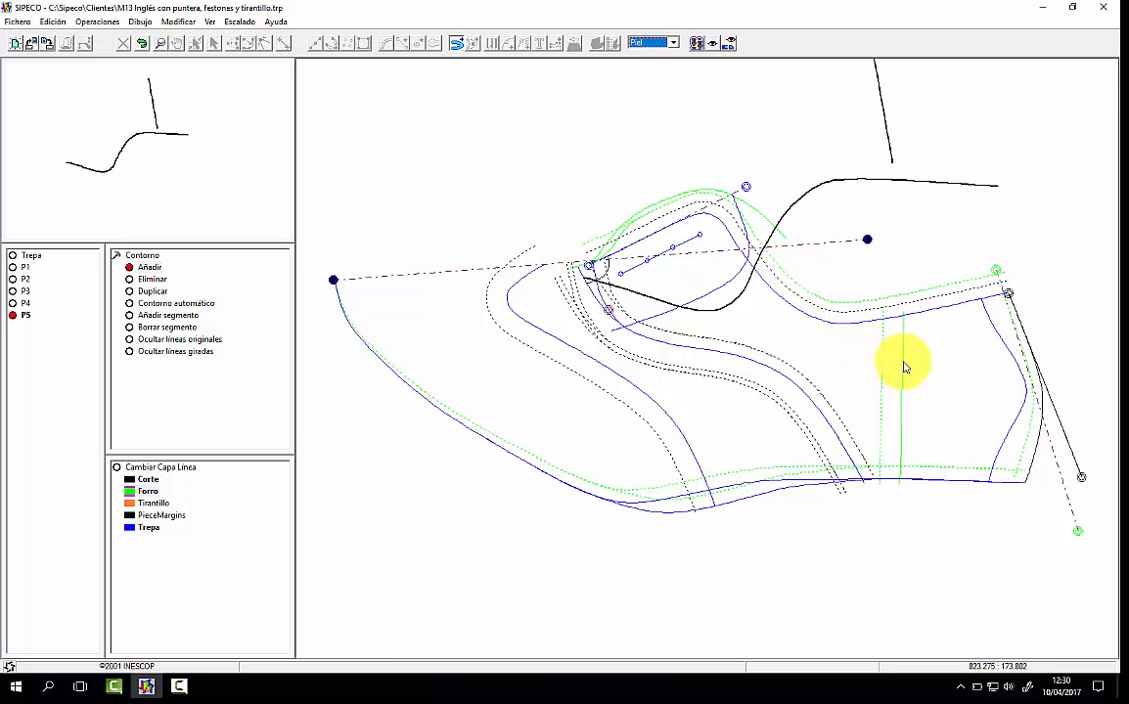
{"action": "left_click", "coordinate": [809, 480]}
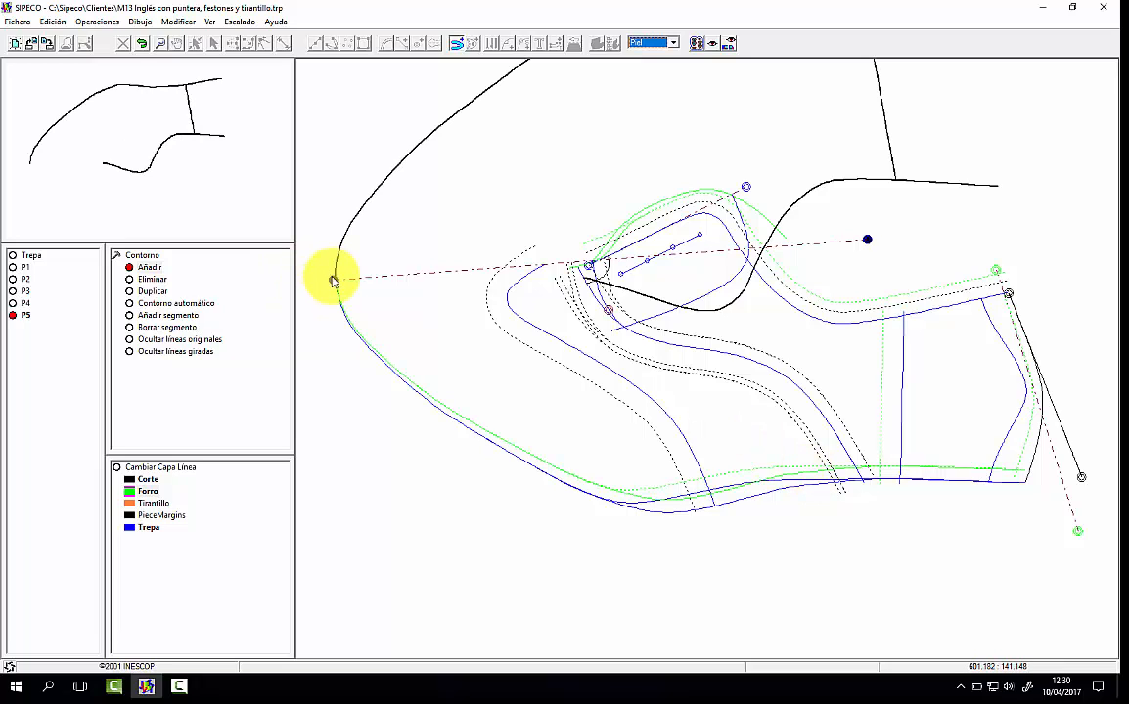
Step: Complete the vamp lining contour with the outer lasting margin, vertical line, top-line margin and both throat curves, and open the new piece
{"action": "left_click", "coordinate": [660, 485]}
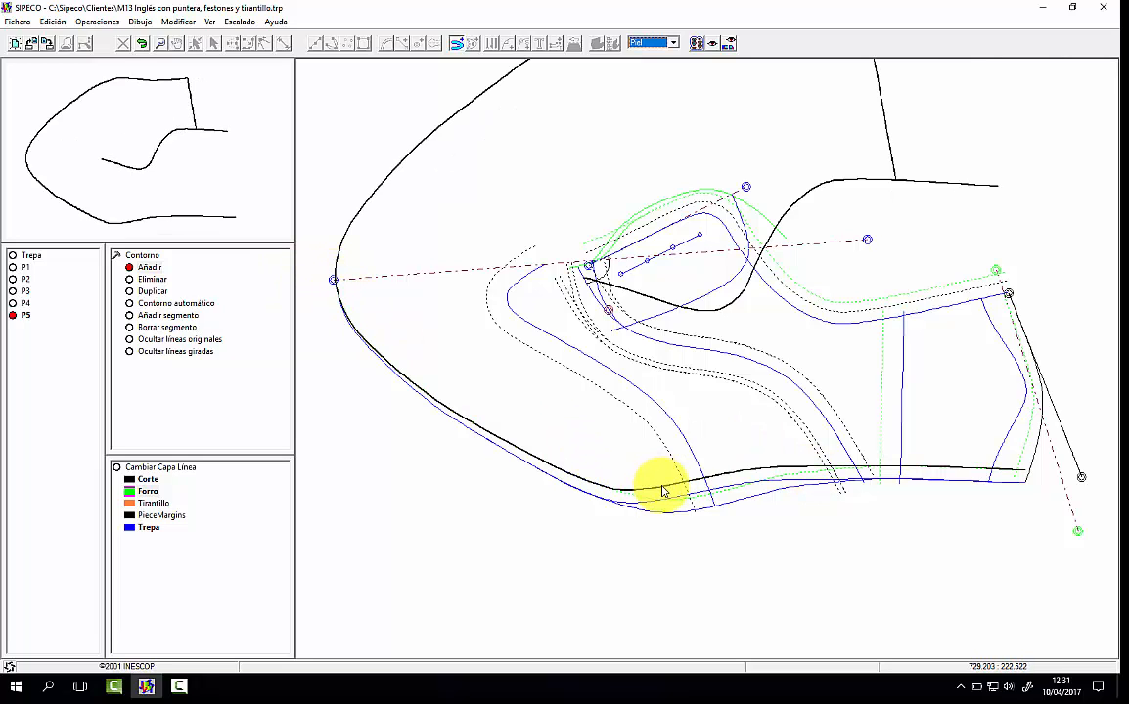
{"action": "left_click", "coordinate": [901, 398]}
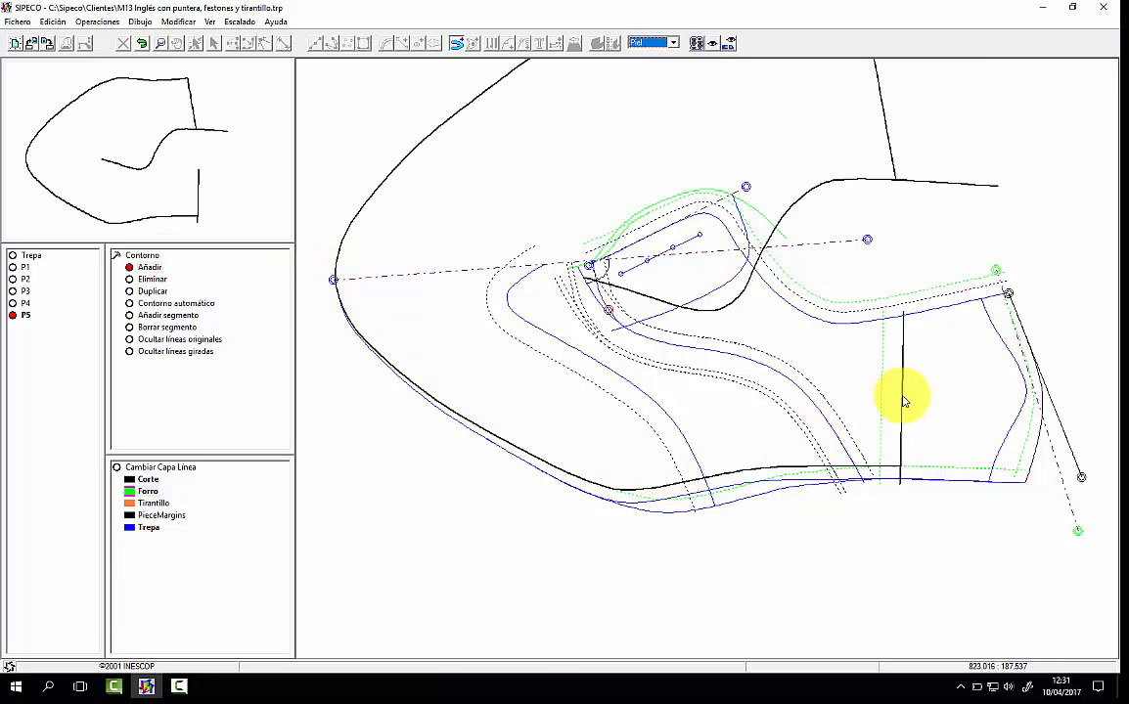
{"action": "left_click", "coordinate": [888, 300]}
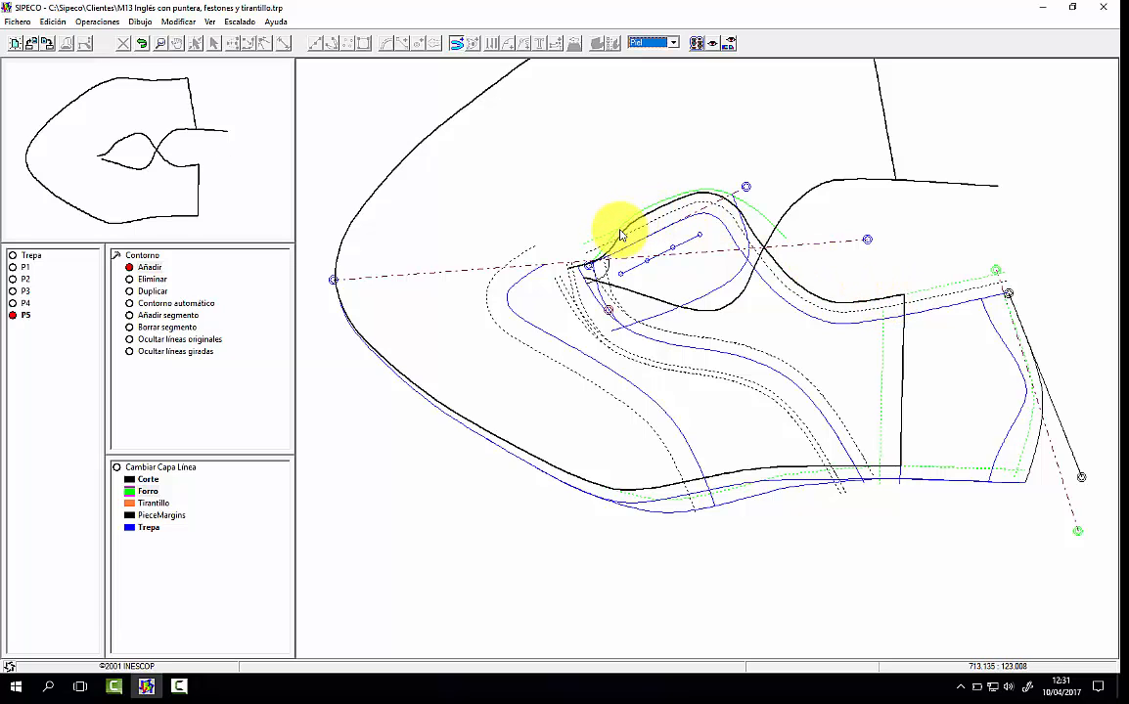
{"action": "left_click", "coordinate": [613, 241]}
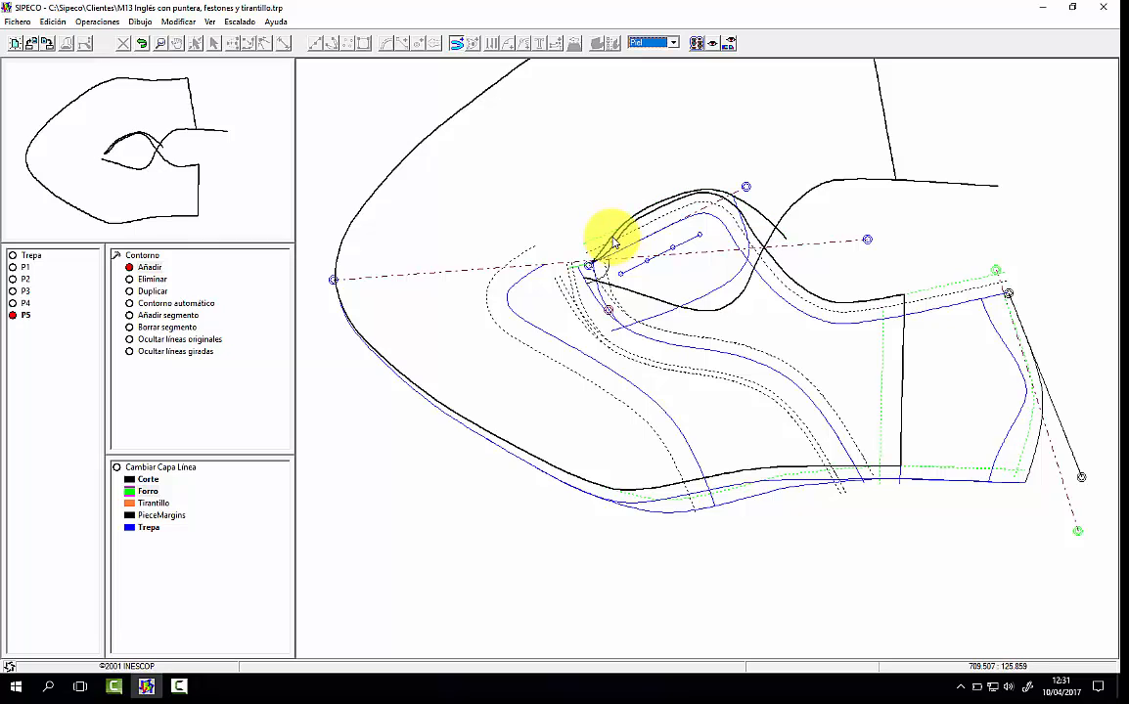
{"action": "right_click", "coordinate": [607, 179]}
{"action": "left_click", "coordinate": [92, 117]}
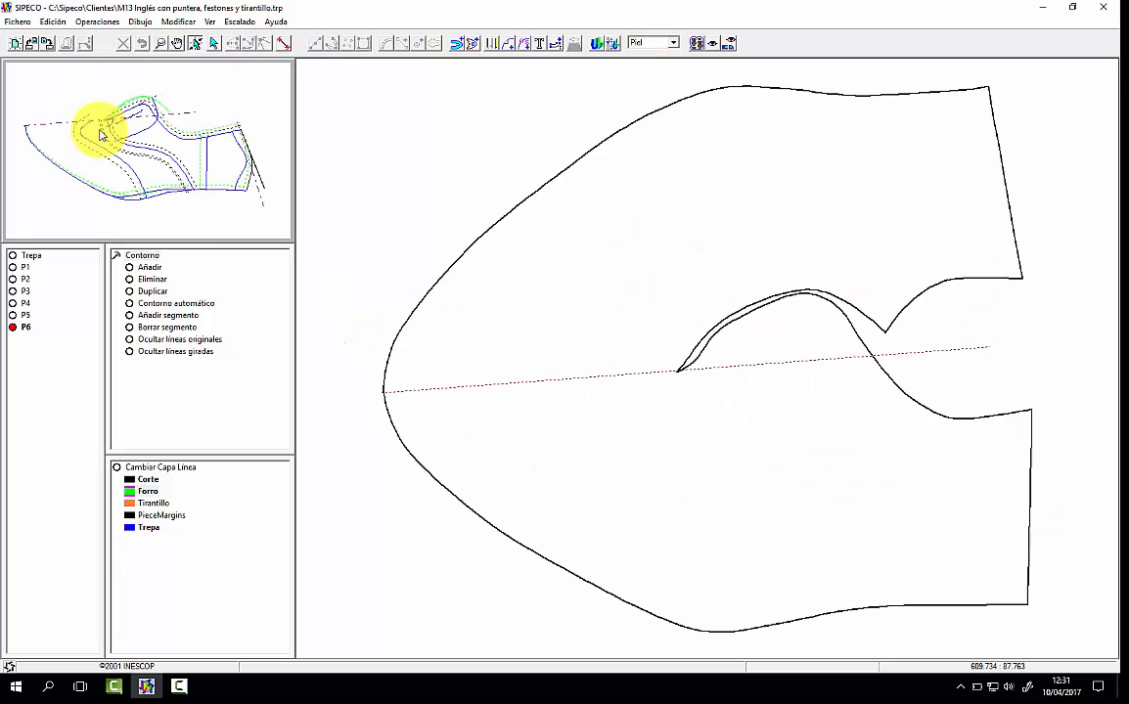
Step: Add the original top line of the base pattern as an interior line of the vamp lining piece P6
{"action": "left_click", "coordinate": [475, 44]}
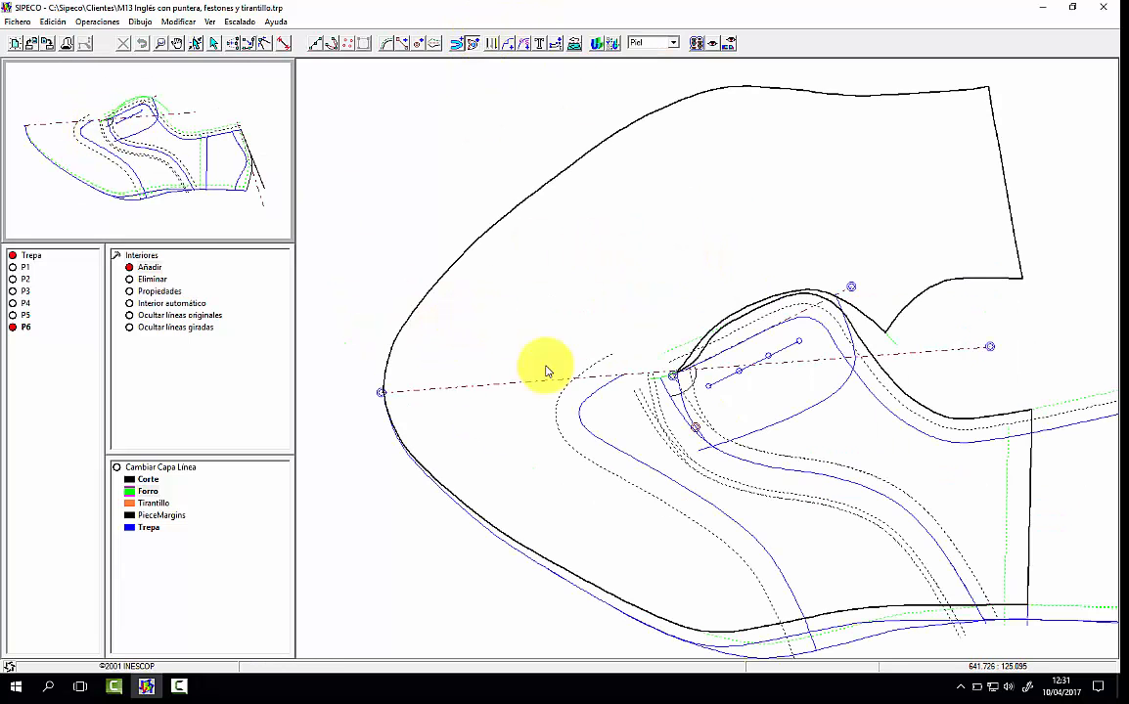
{"action": "left_click", "coordinate": [892, 418]}
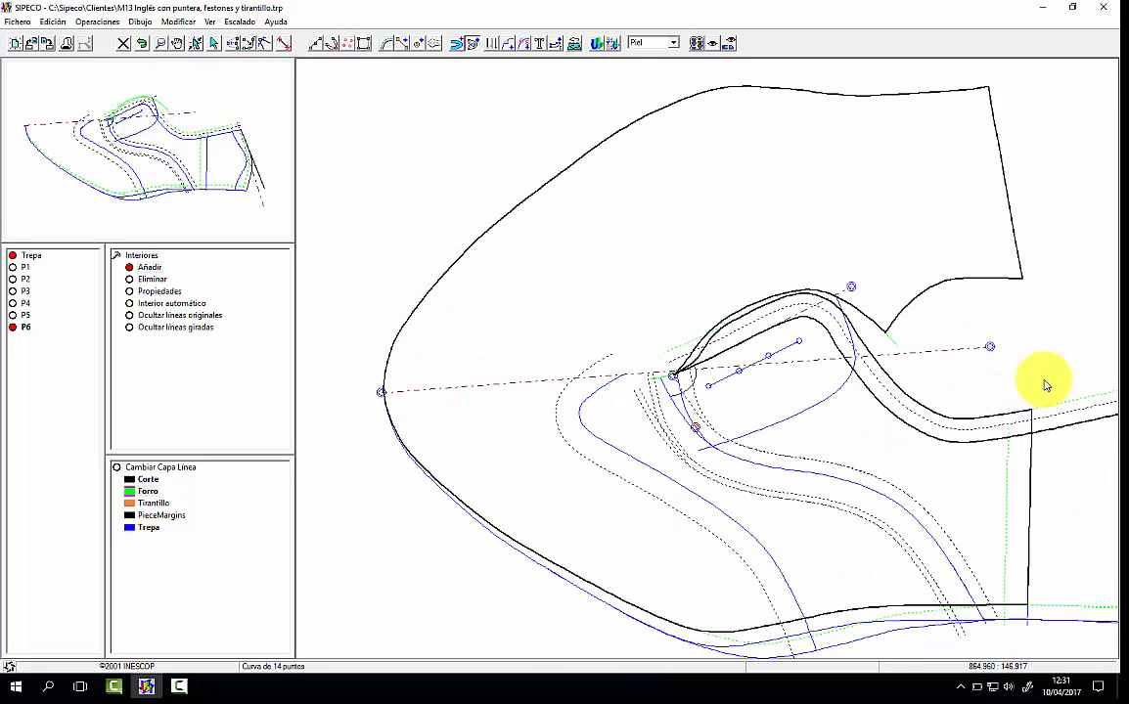
{"action": "right_click", "coordinate": [873, 455]}
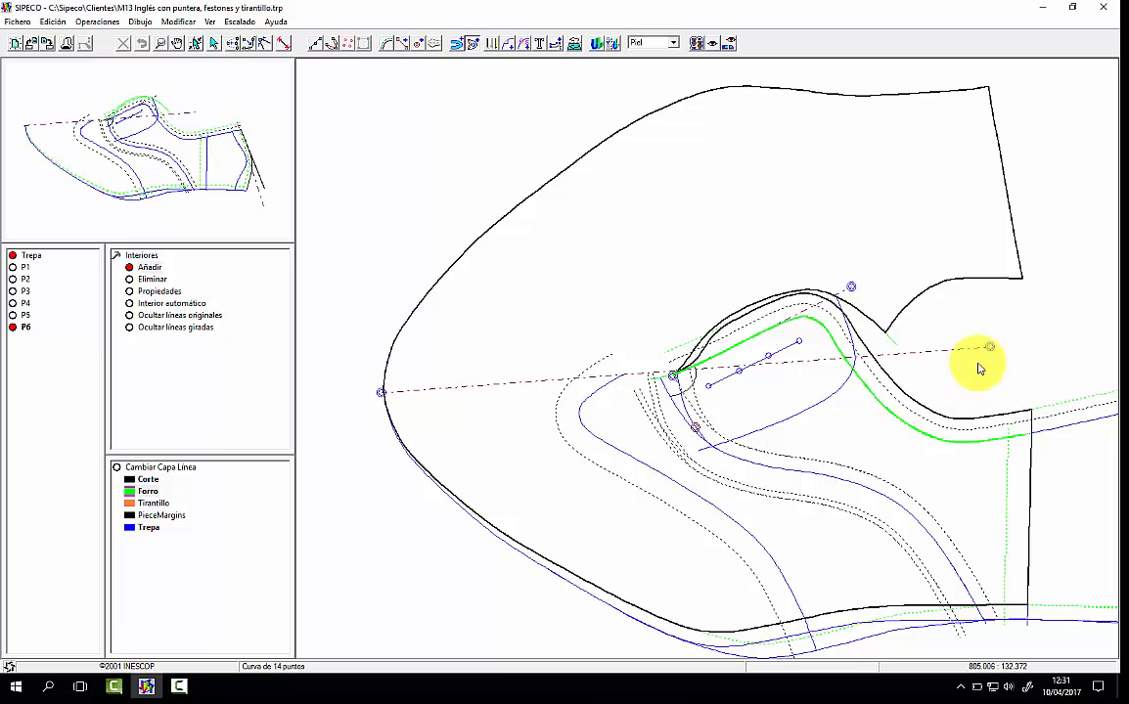
Step: Mirror P6's interior top line across the vamp axis, and add notches on the mirrored lasting edge and at the toe end of the axis
{"action": "left_click", "coordinate": [989, 348]}
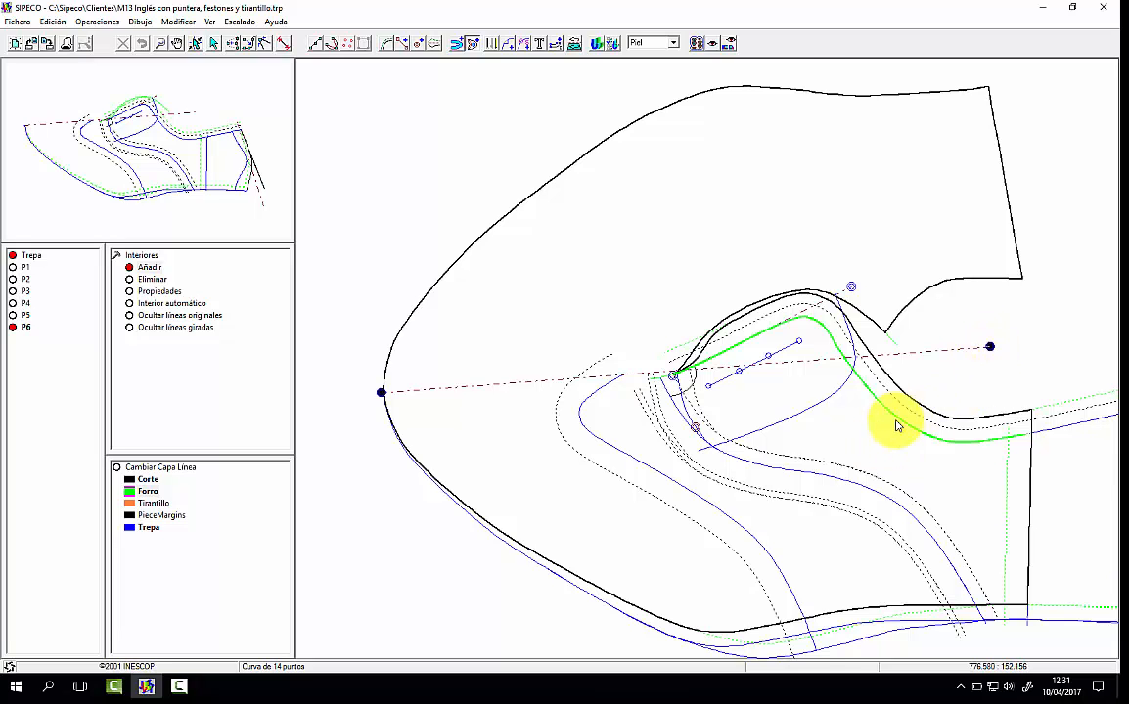
{"action": "left_click", "coordinate": [913, 255]}
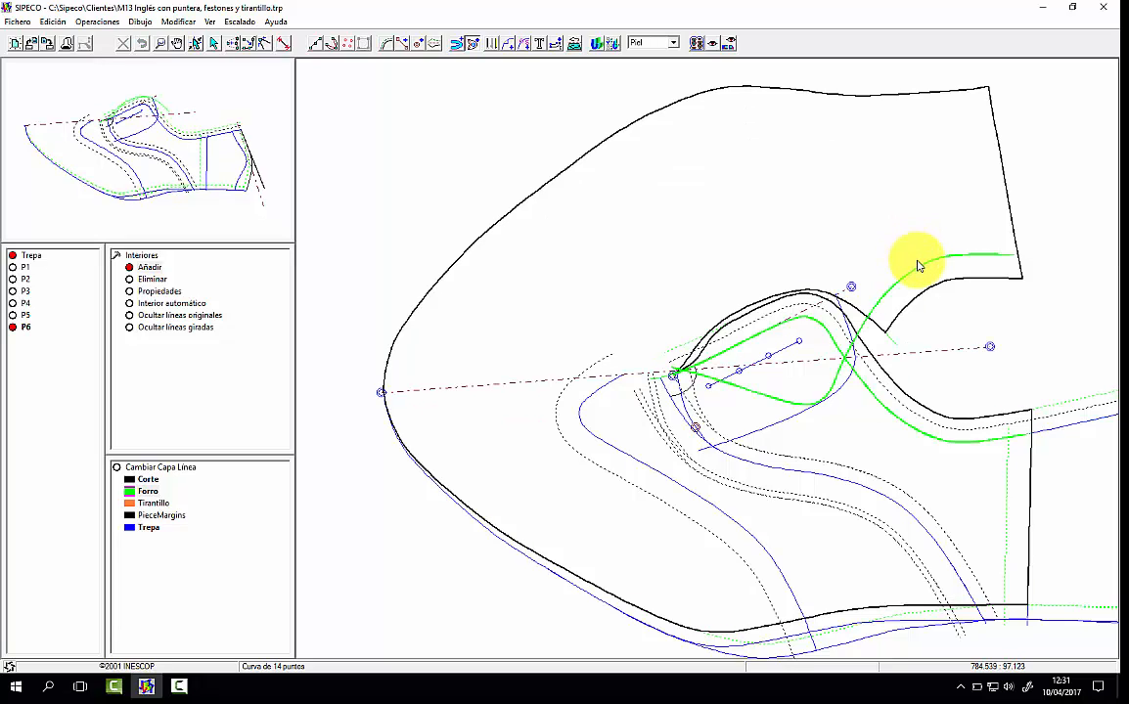
{"action": "left_click", "coordinate": [510, 43]}
{"action": "left_click", "coordinate": [529, 469]}
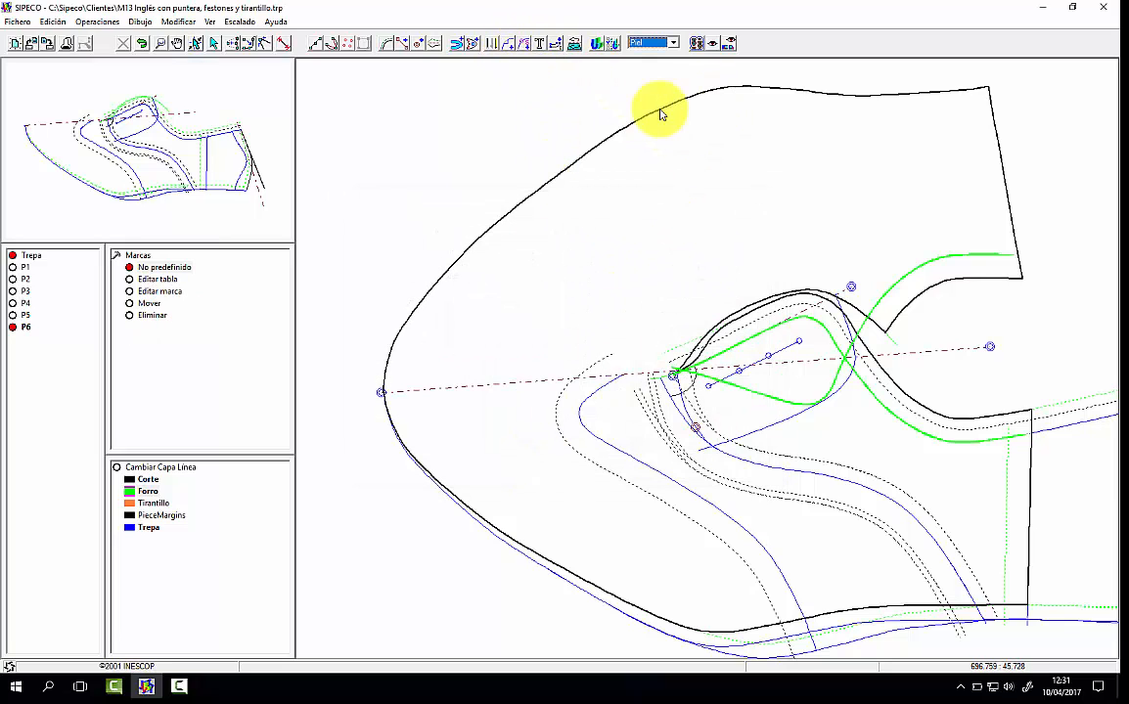
{"action": "left_click", "coordinate": [392, 392]}
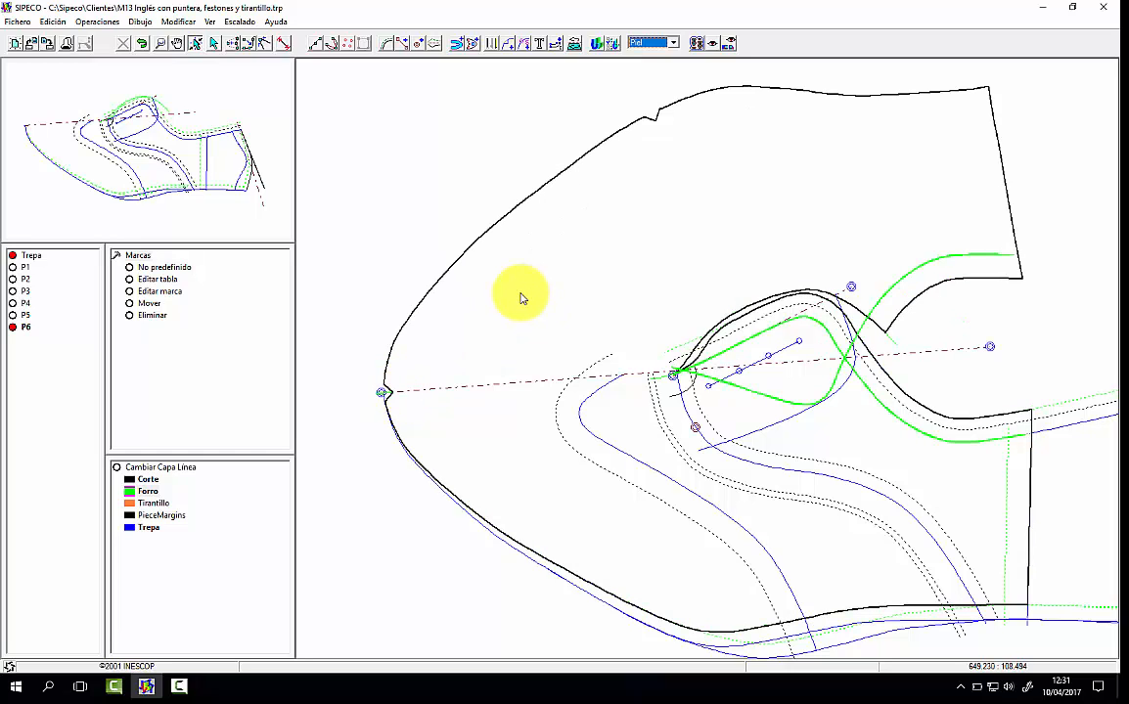
Step: Preview P6's interiors as Cartón, return to Piel, and trim the mirrored top line to its back section beyond the throat
{"action": "left_click", "coordinate": [491, 43]}
{"action": "left_click", "coordinate": [262, 173]}
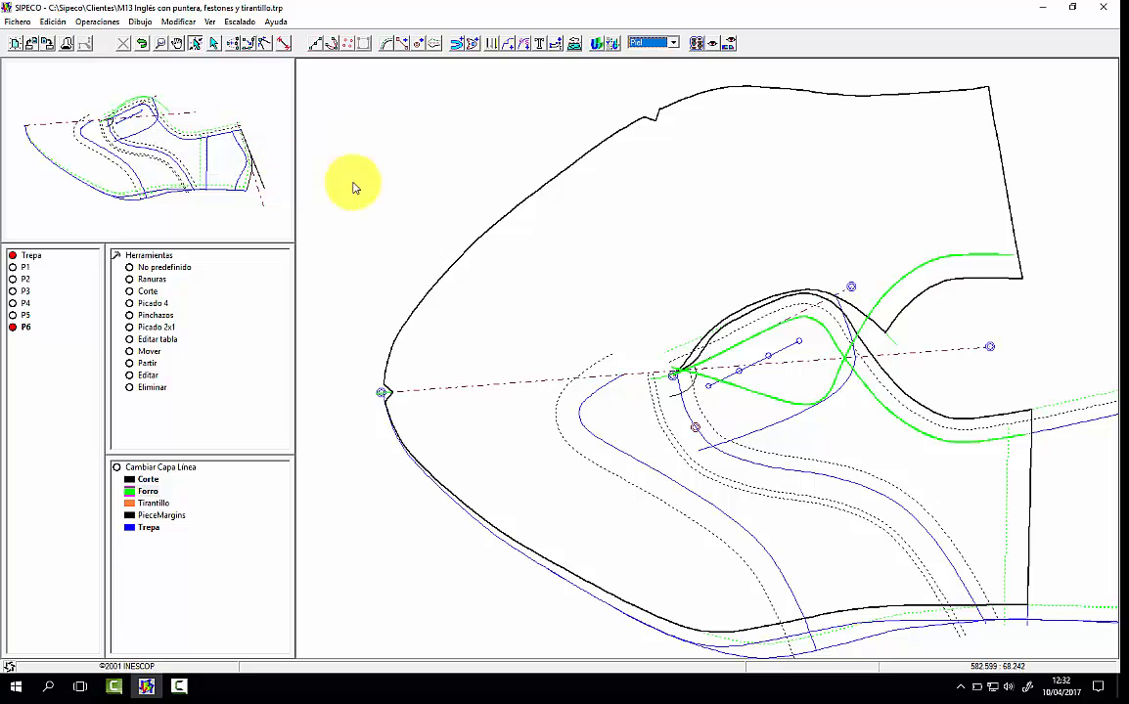
{"action": "left_click", "coordinate": [659, 44]}
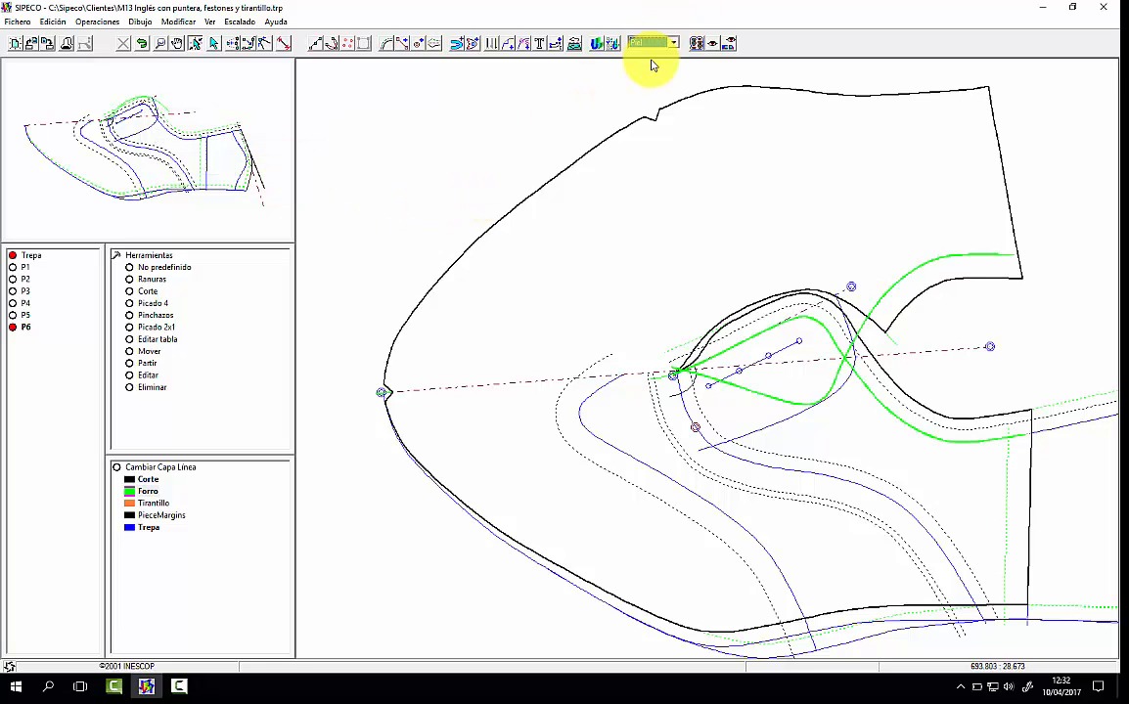
{"action": "left_click", "coordinate": [653, 65]}
{"action": "left_click", "coordinate": [656, 46]}
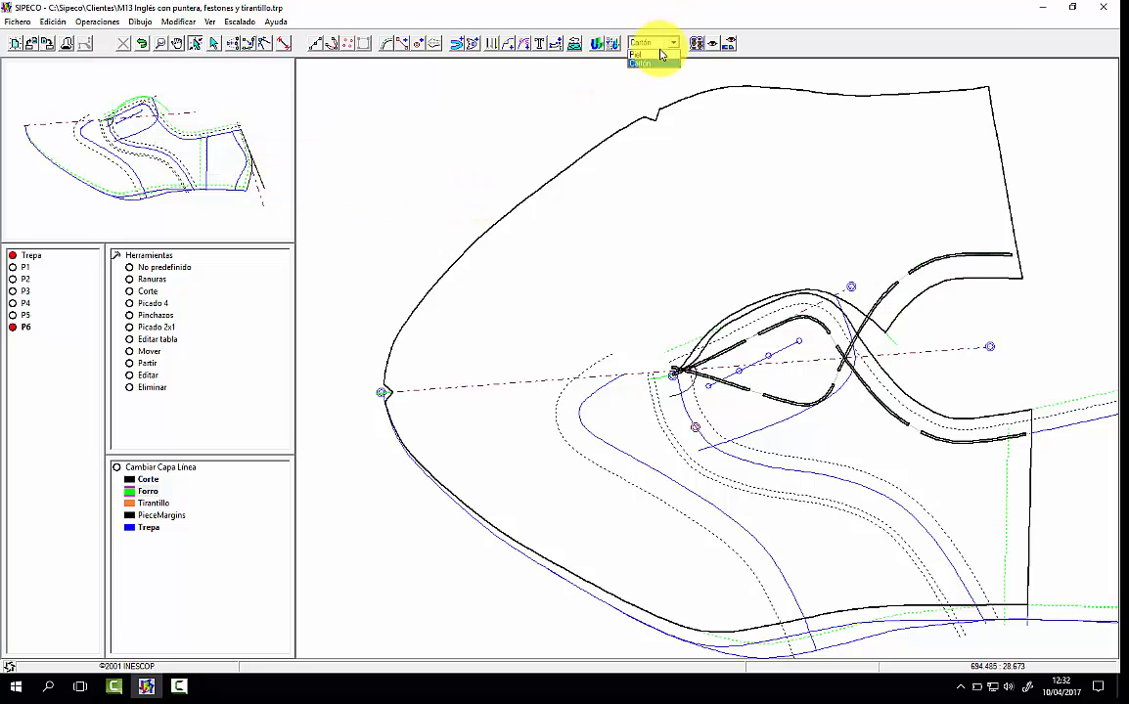
{"action": "left_click", "coordinate": [656, 55]}
{"action": "left_click", "coordinate": [146, 351]}
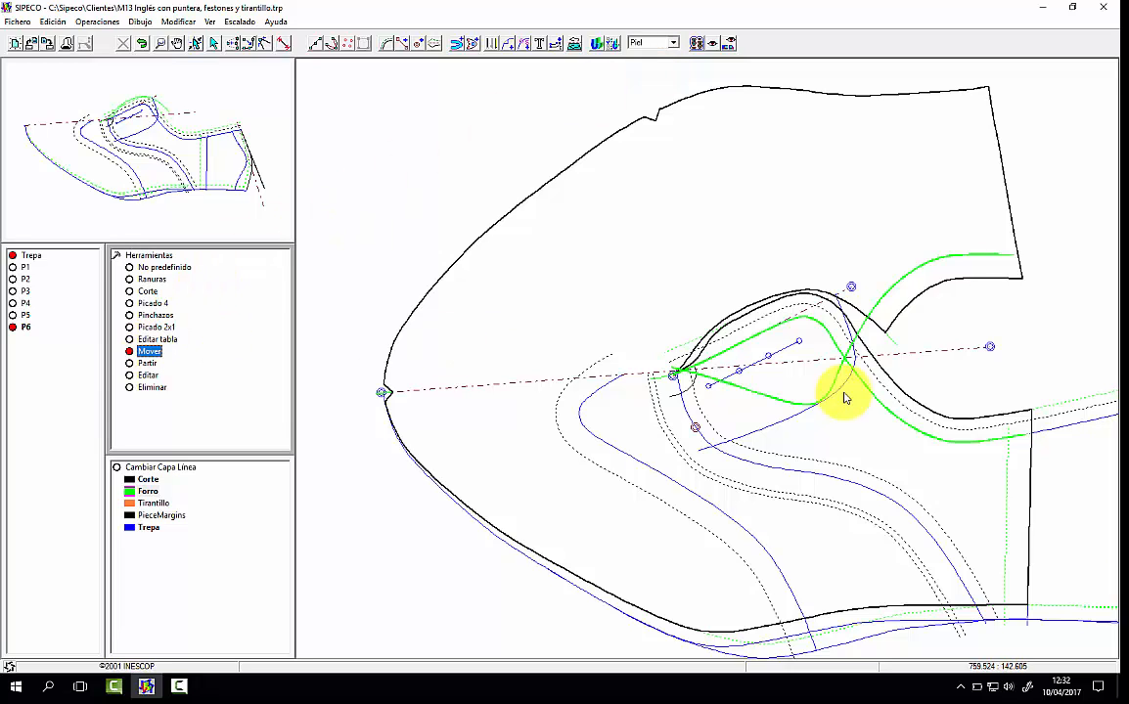
{"action": "left_click_drag", "start_coordinate": [734, 389], "coordinate": [881, 299]}
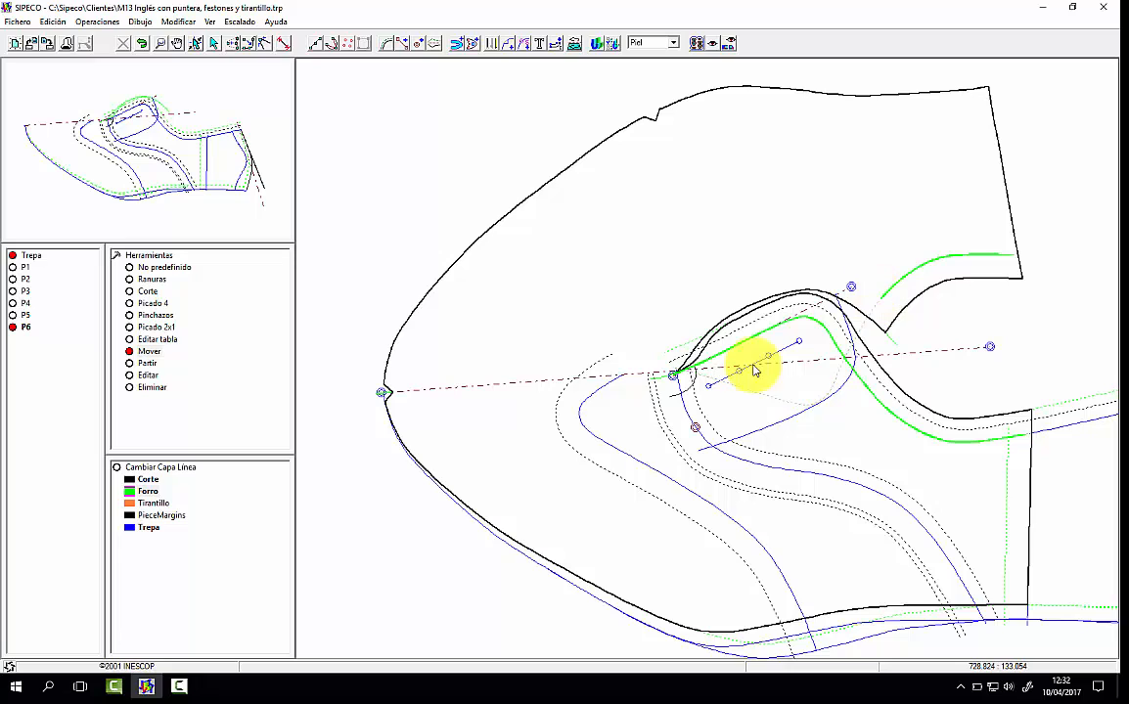
Step: In Cartón view, trim the original top line's front end slightly back from the throat point, and return to Piel
{"action": "left_click", "coordinate": [652, 43]}
{"action": "left_click", "coordinate": [650, 56]}
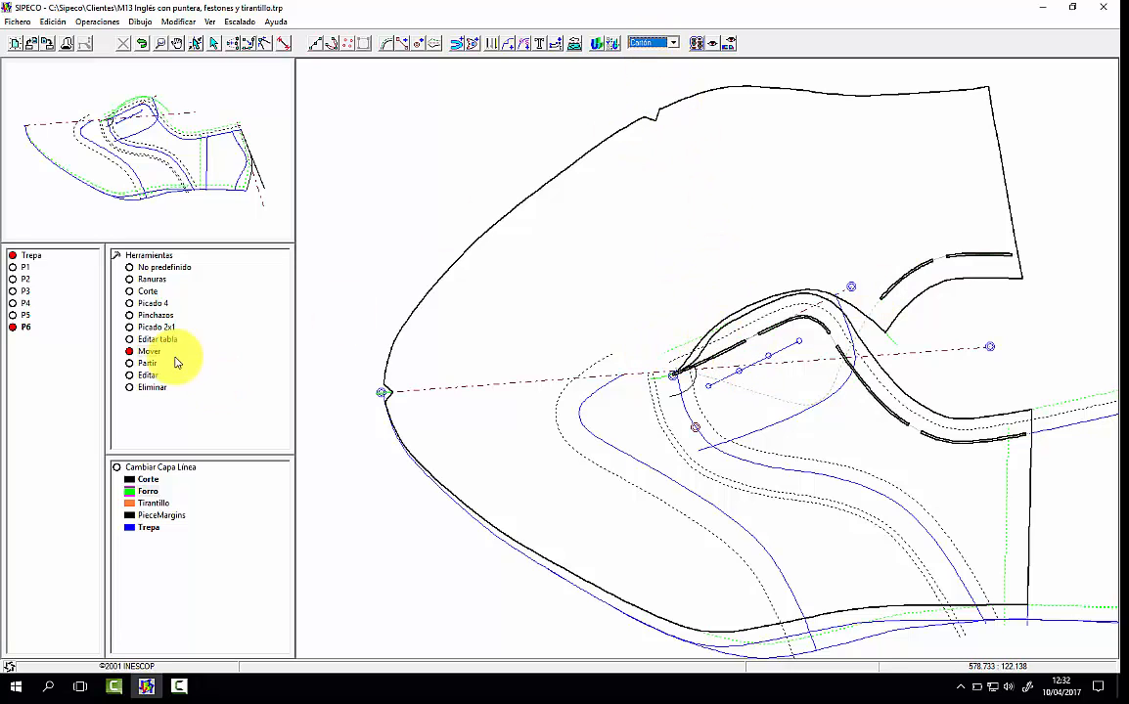
{"action": "left_click_drag", "start_coordinate": [673, 376], "coordinate": [704, 369]}
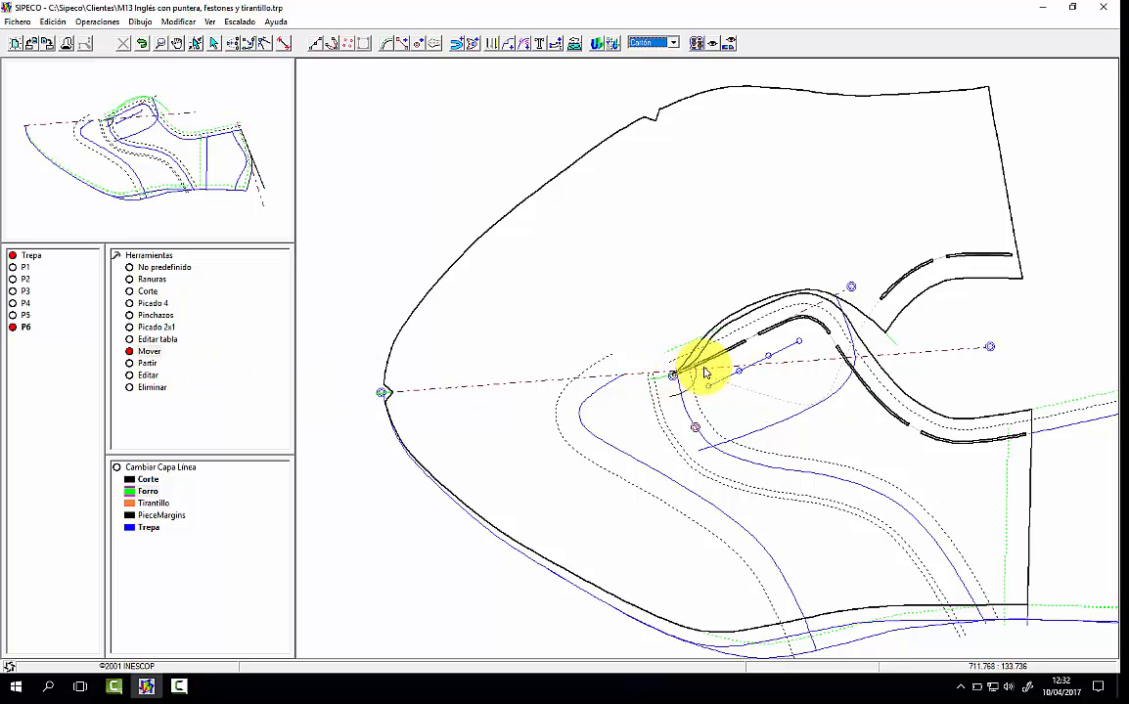
{"action": "left_click", "coordinate": [653, 43]}
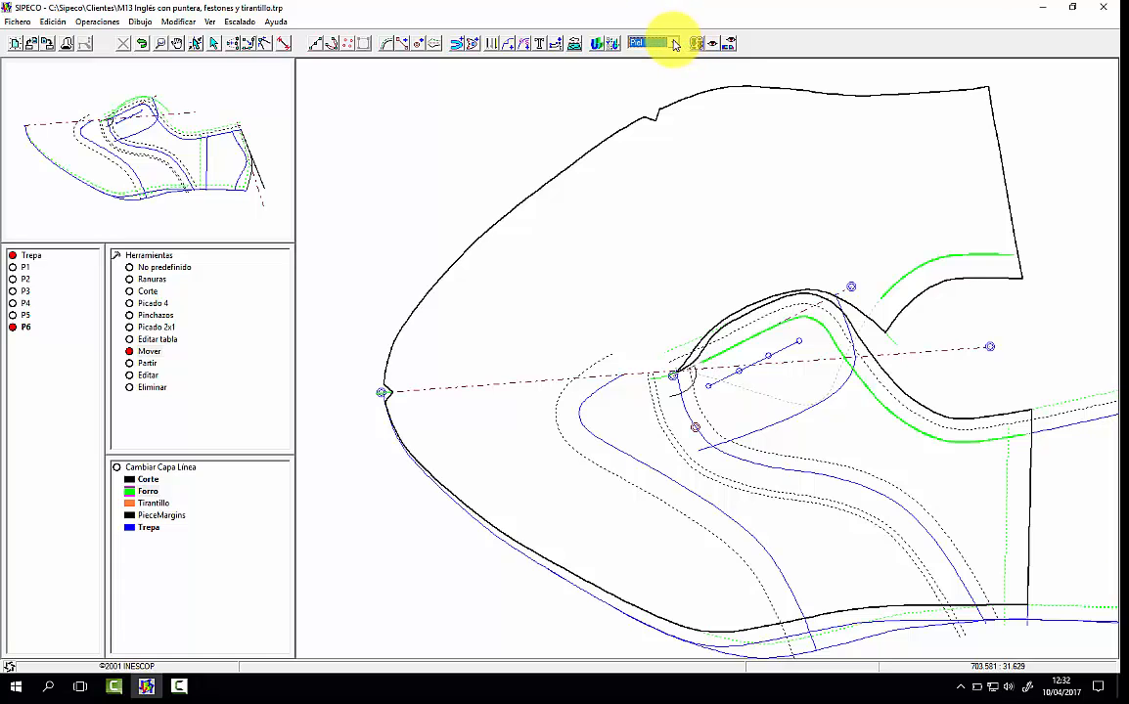
Step: Extract the heel lining piece from the top-line margin, lower lasting margin and vertical lining line, mirrored across the back axis
{"action": "left_click", "coordinate": [229, 155]}
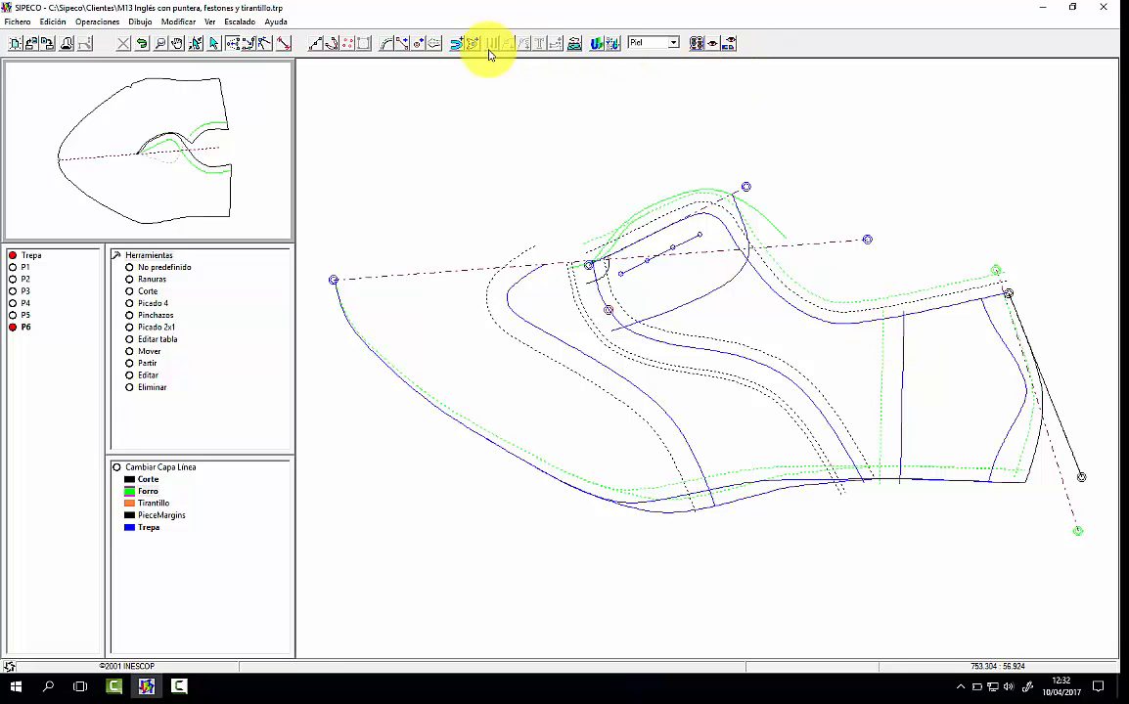
{"action": "left_click", "coordinate": [457, 43]}
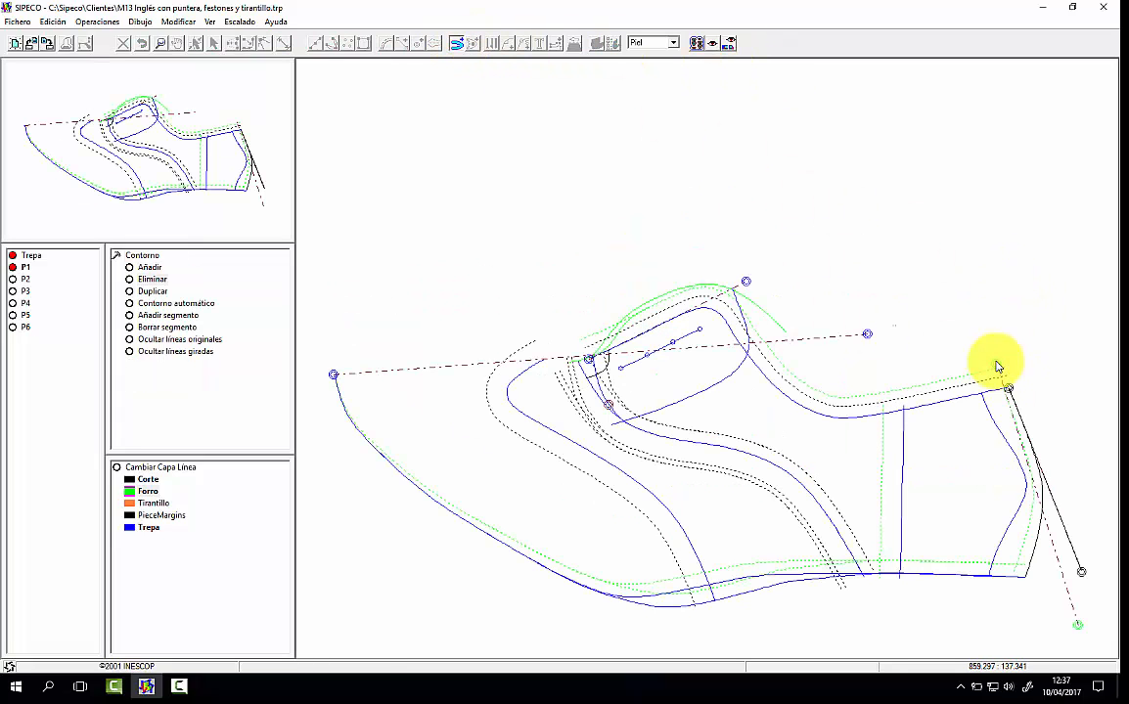
{"action": "left_click", "coordinate": [961, 382]}
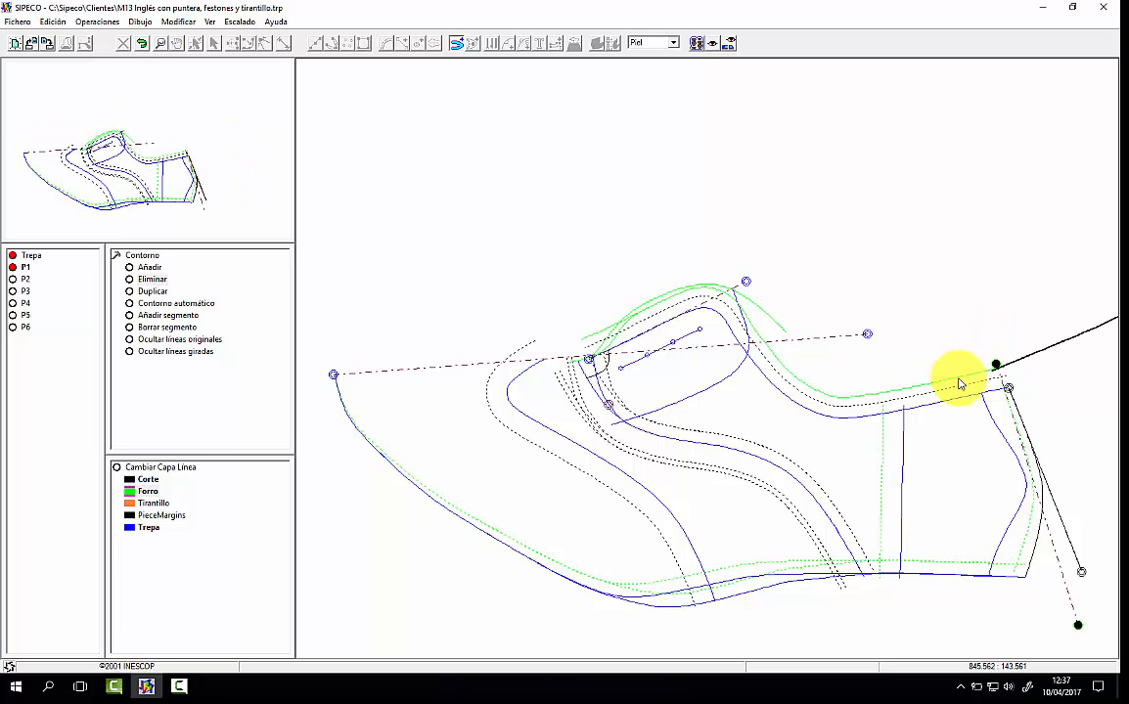
{"action": "left_click", "coordinate": [932, 565]}
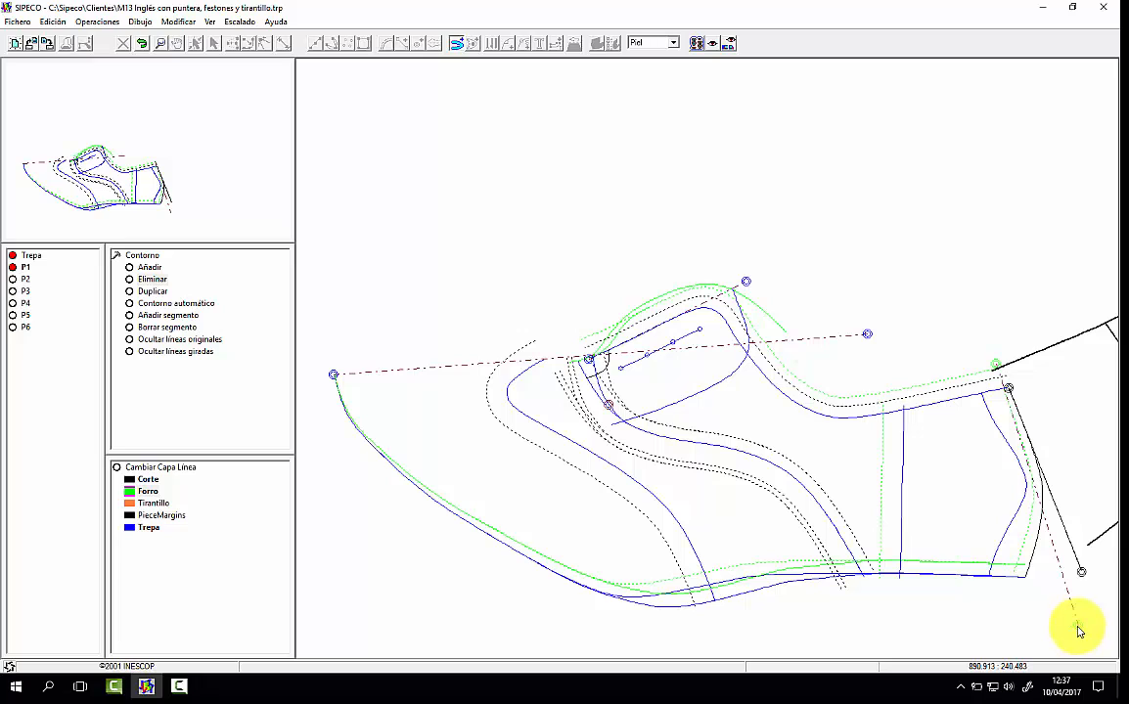
{"action": "left_click", "coordinate": [958, 562]}
{"action": "left_click", "coordinate": [882, 525]}
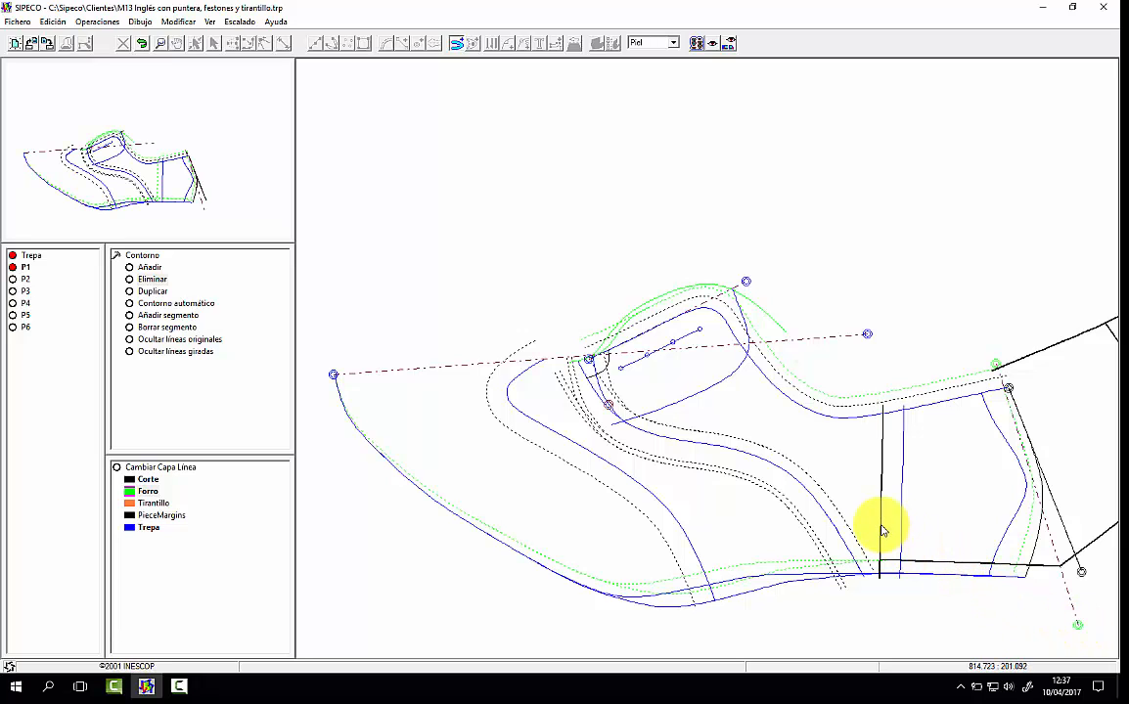
{"action": "left_click", "coordinate": [940, 383]}
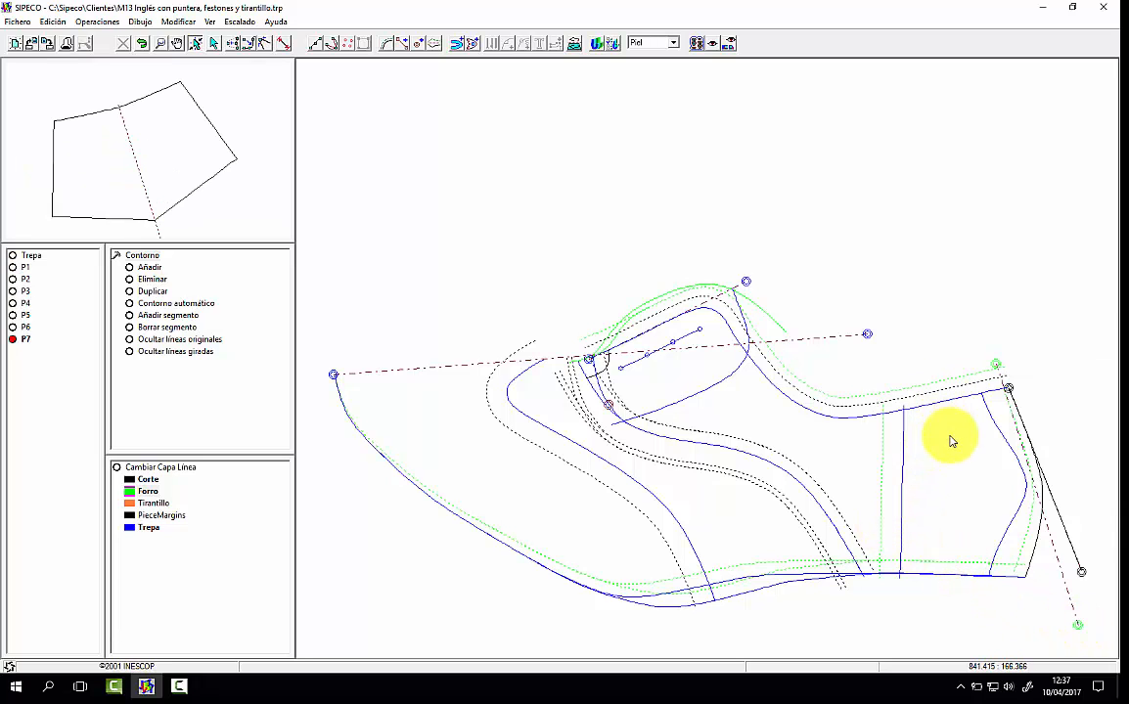
Step: Add the base pattern's vertical line as an interior of heel lining piece P7, mirrored across the back axis
{"action": "left_click", "coordinate": [472, 44]}
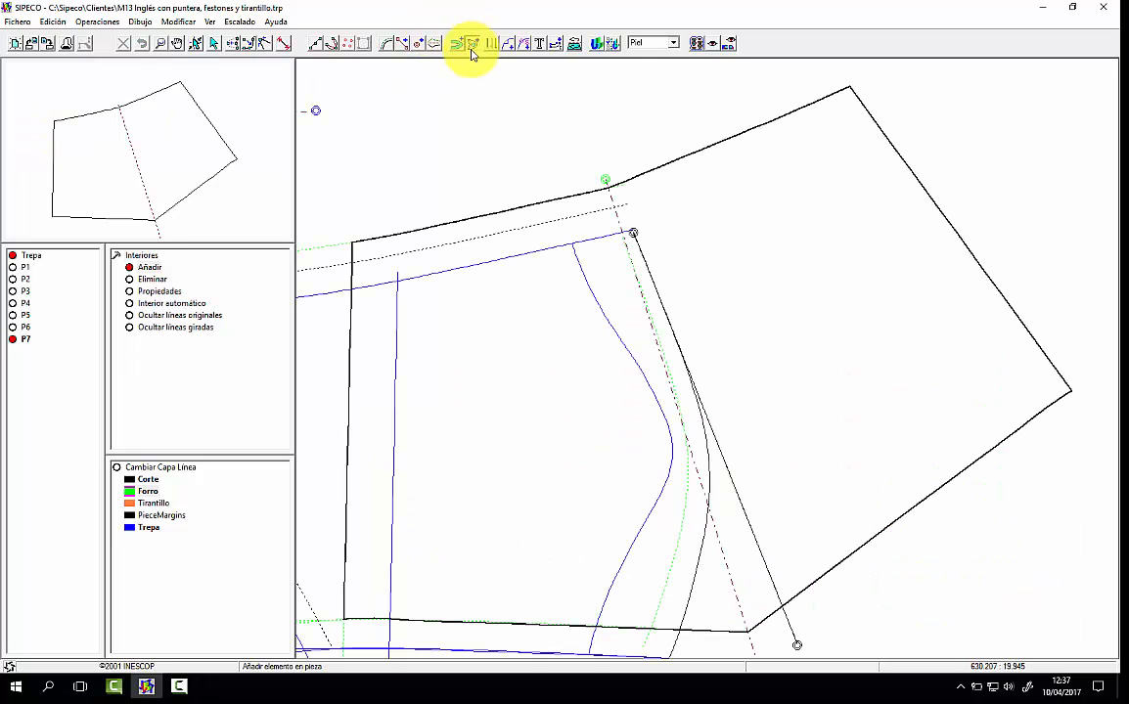
{"action": "left_click", "coordinate": [604, 186]}
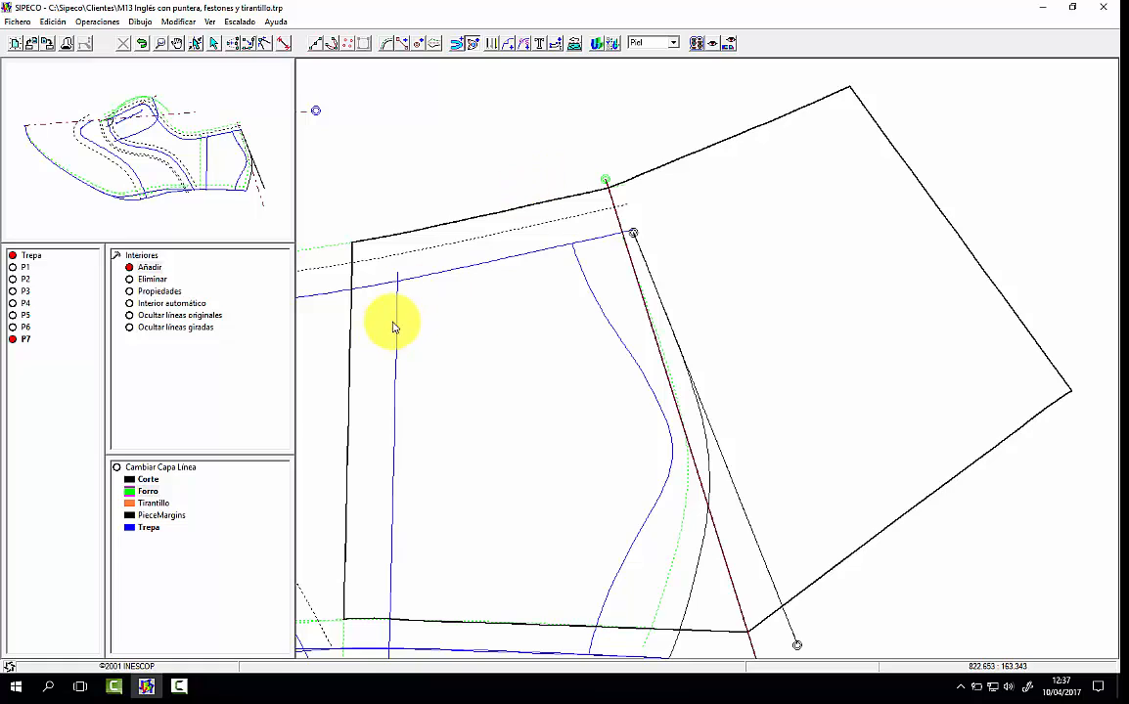
{"action": "left_click", "coordinate": [397, 322]}
{"action": "left_click", "coordinate": [707, 432]}
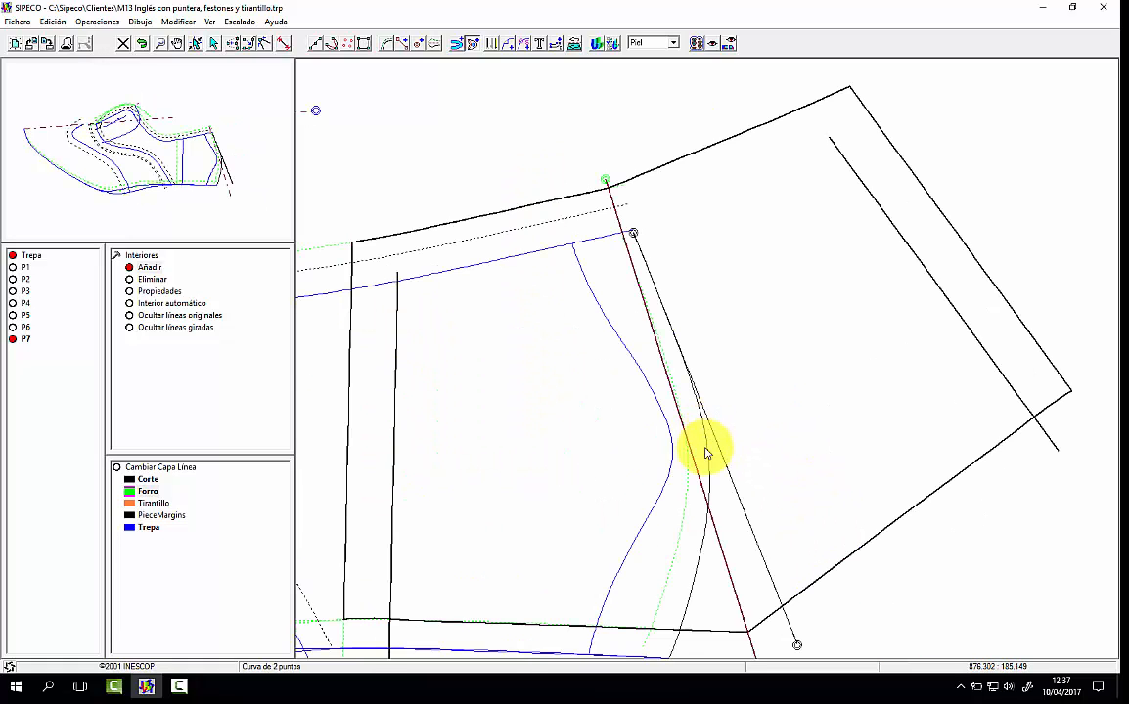
{"action": "left_click", "coordinate": [607, 470]}
{"action": "left_click", "coordinate": [726, 481]}
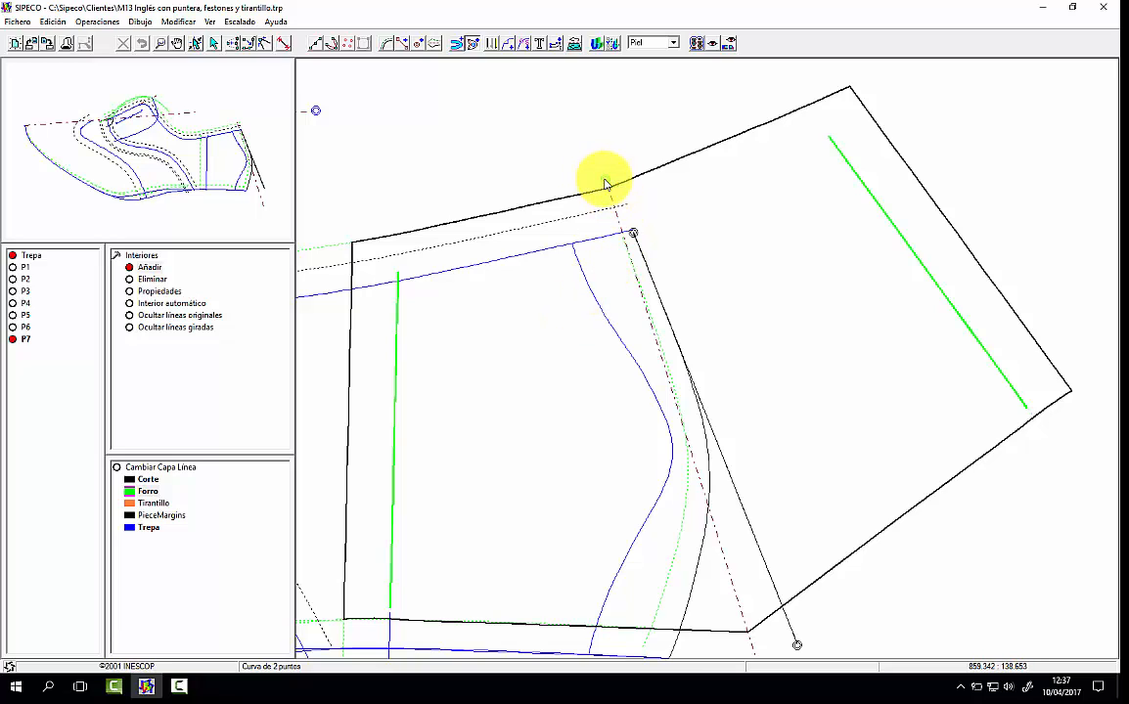
{"action": "left_click", "coordinate": [569, 186]}
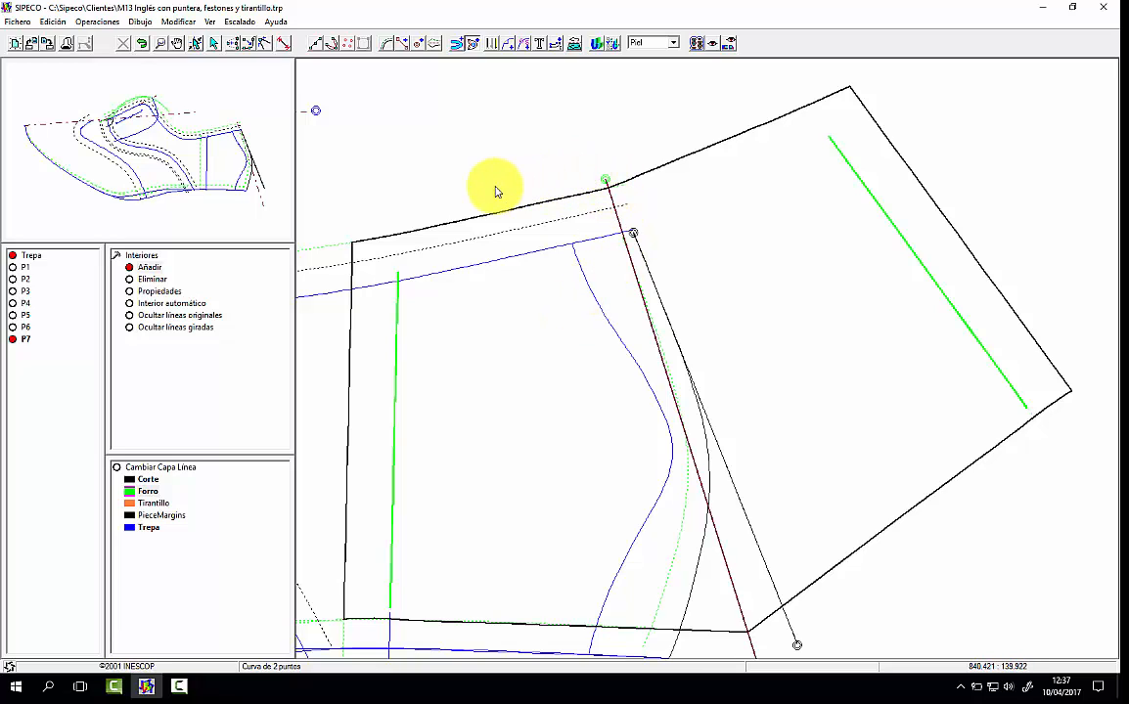
{"action": "right_click", "coordinate": [497, 190]}
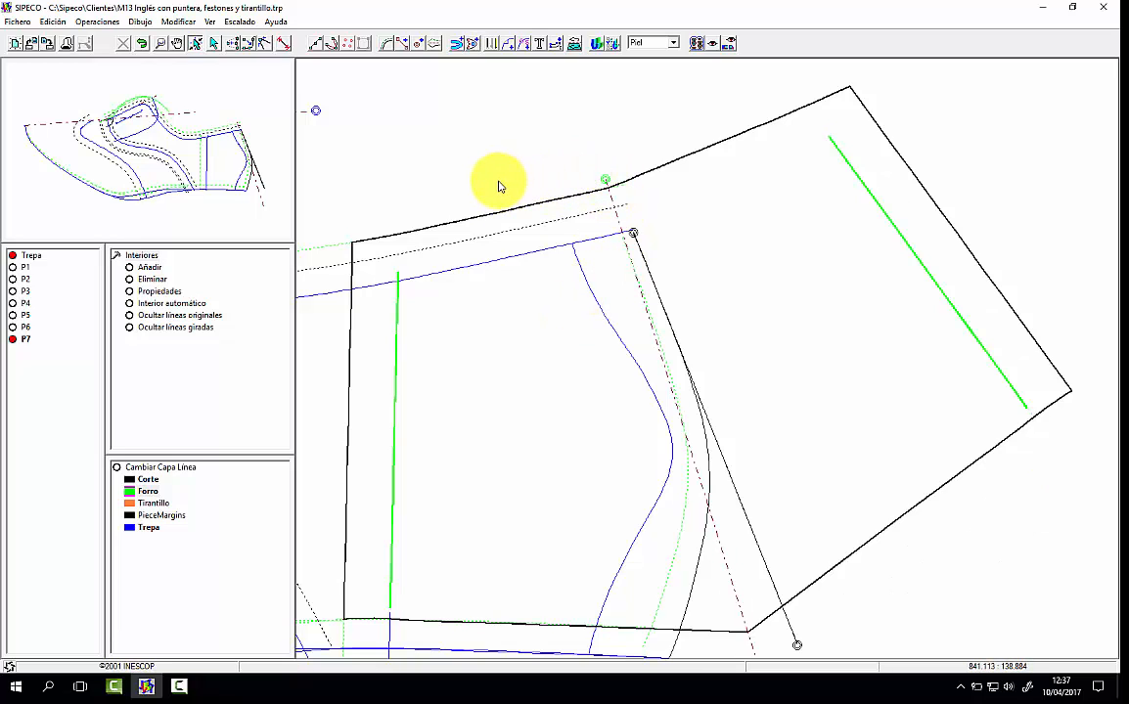
{"action": "left_click", "coordinate": [146, 256]}
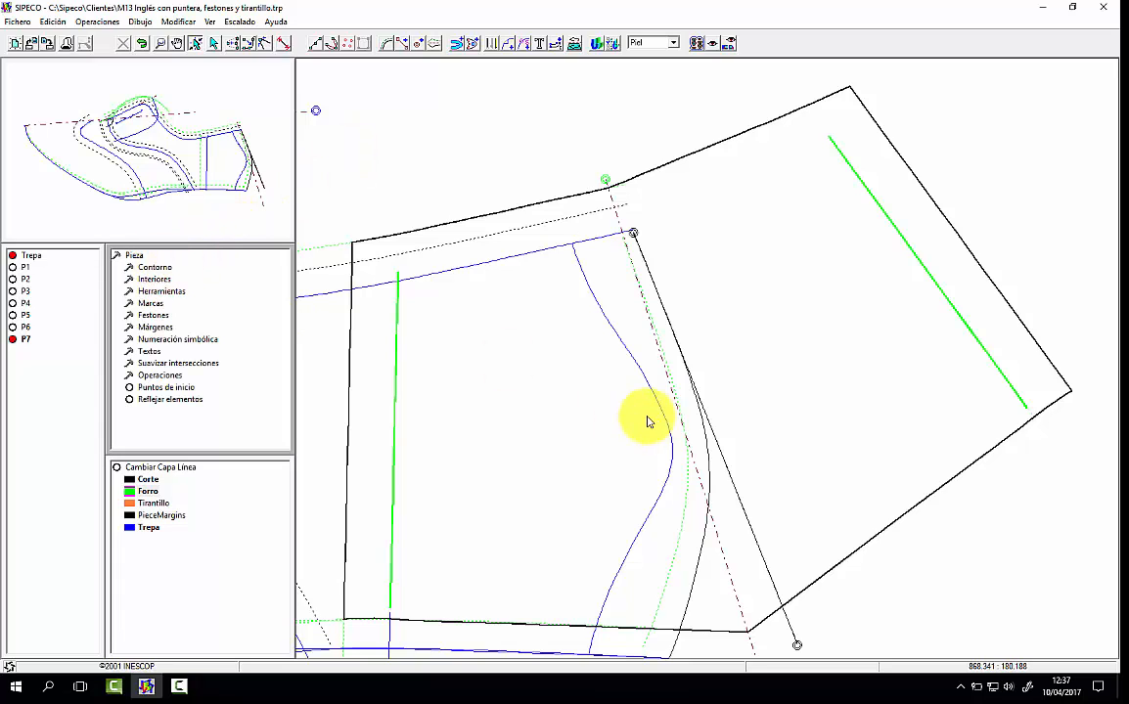
Step: Add the dashed Forro back curve as an interior line of P7 on the original half only, without mirroring
{"action": "left_click", "coordinate": [154, 279]}
{"action": "left_click", "coordinate": [150, 267]}
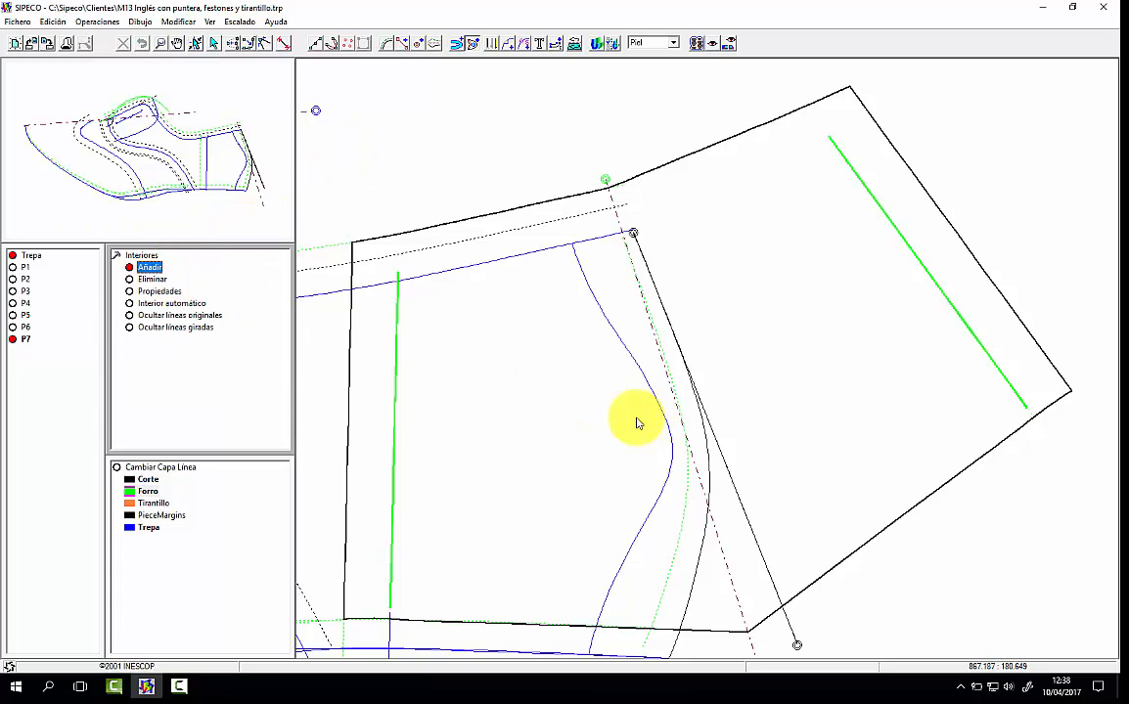
{"action": "left_click", "coordinate": [686, 506]}
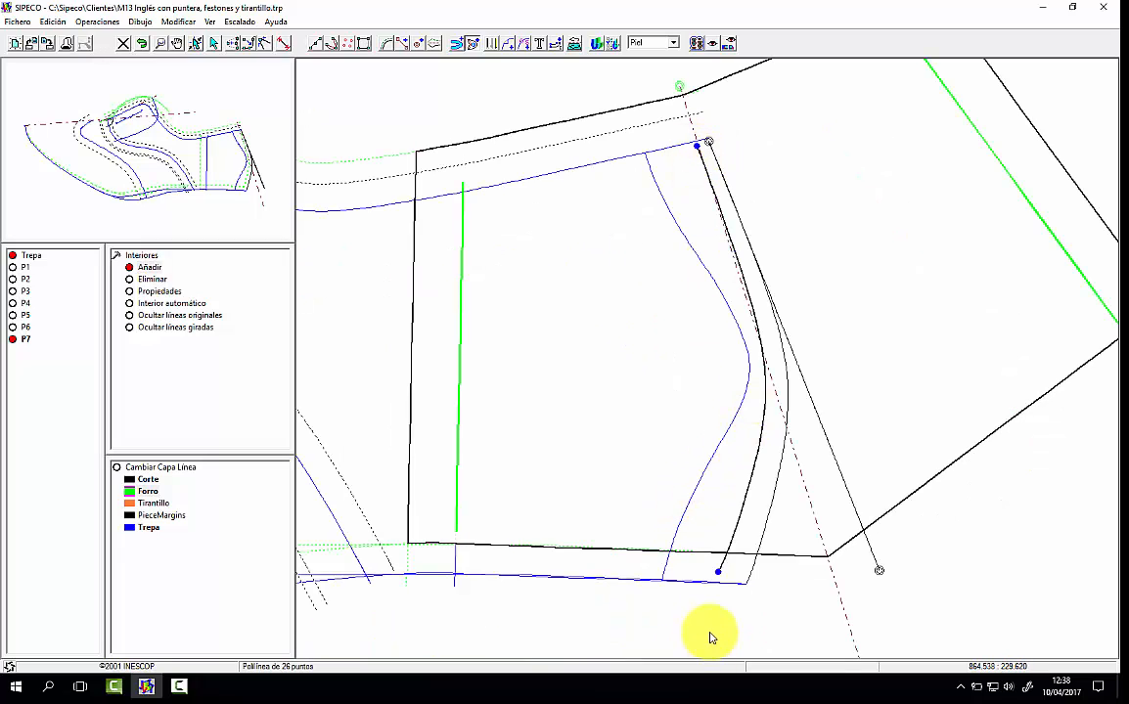
{"action": "left_click", "coordinate": [717, 574]}
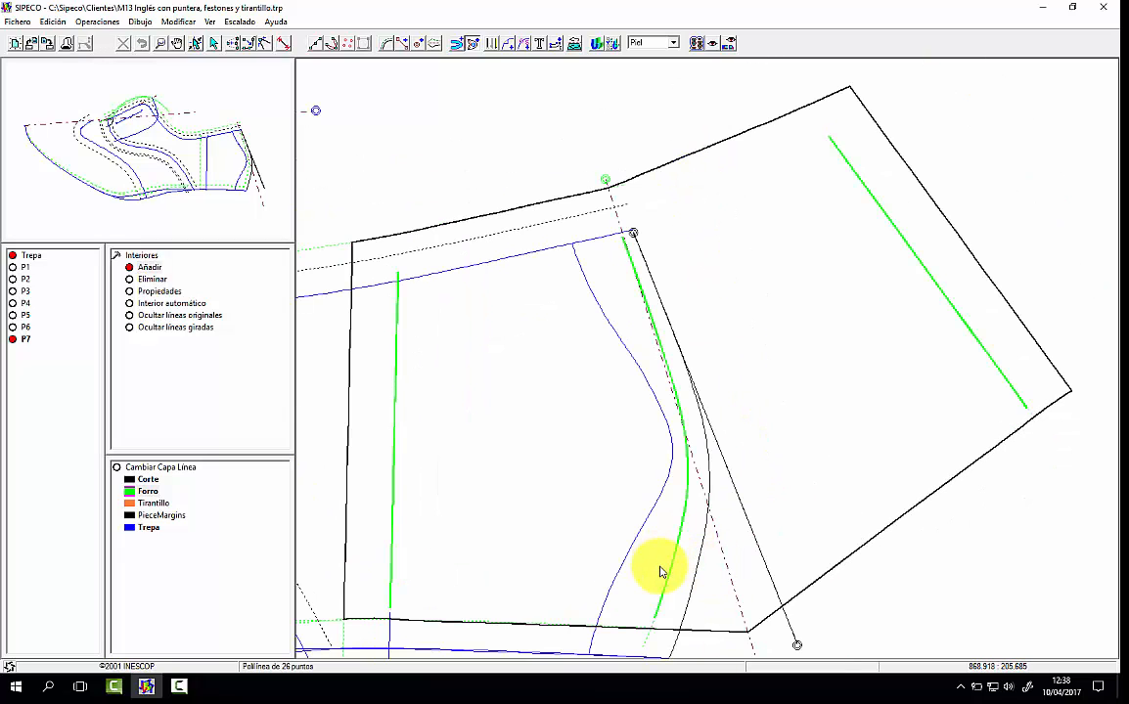
Step: Assign the Corte tool to P7's interior back curve, cancelling the split distance entry
{"action": "left_click", "coordinate": [506, 43]}
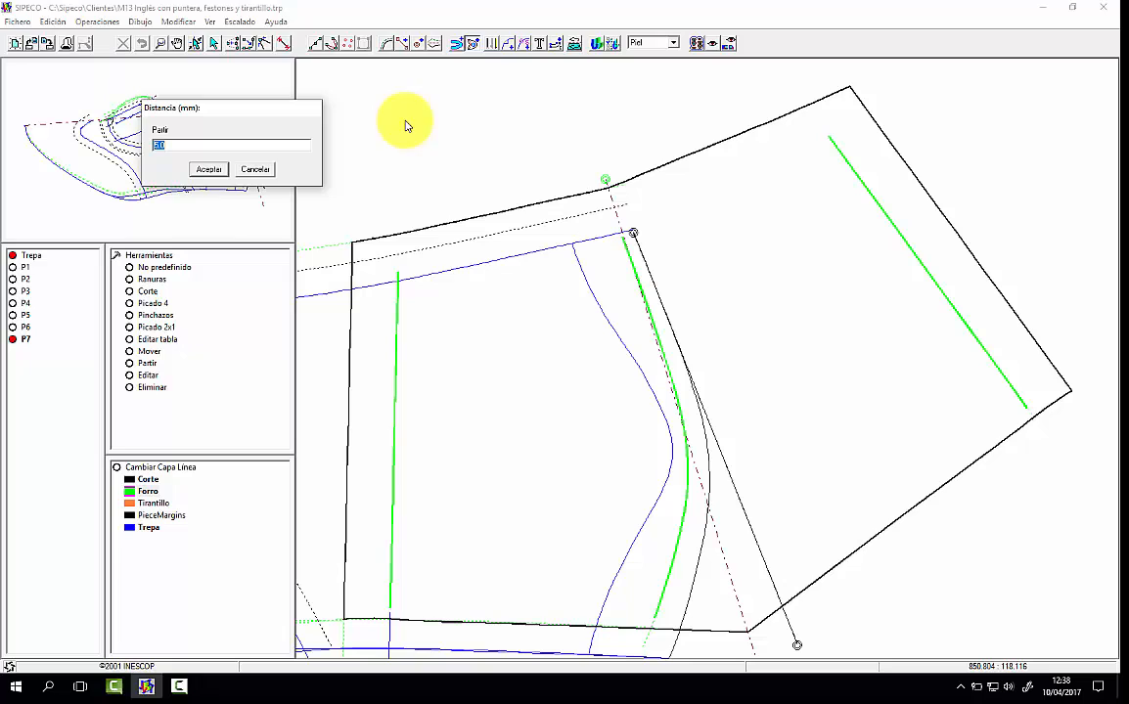
{"action": "left_click", "coordinate": [268, 170]}
{"action": "left_click", "coordinate": [148, 290]}
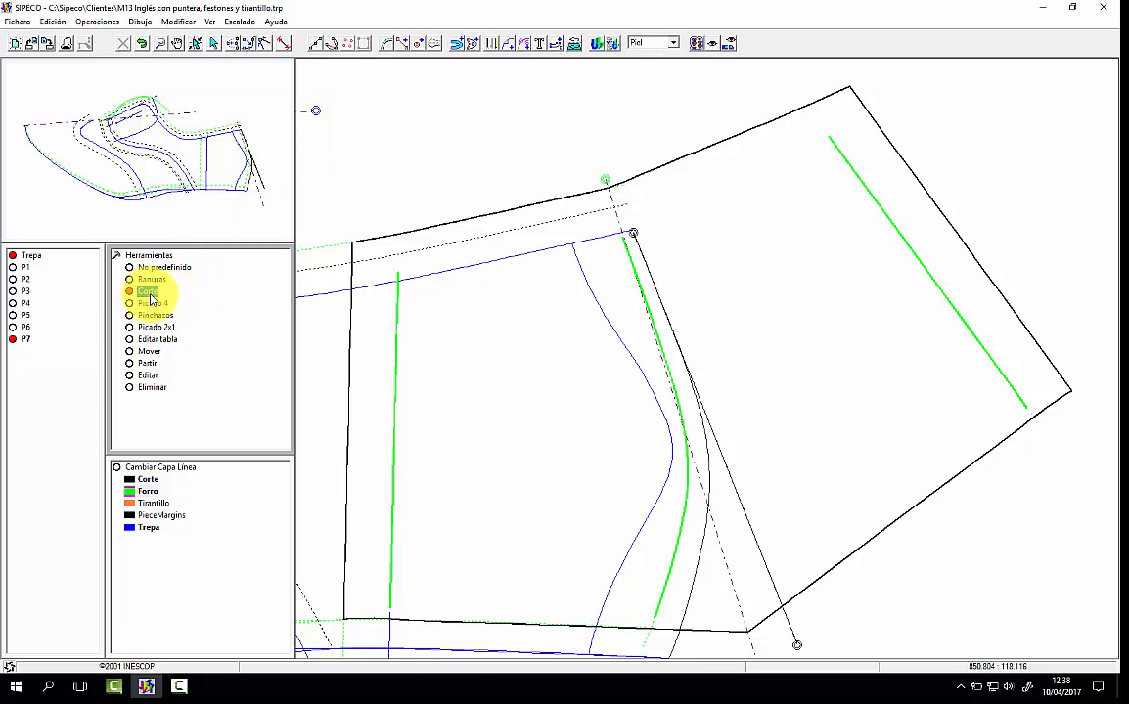
{"action": "left_click", "coordinate": [675, 555]}
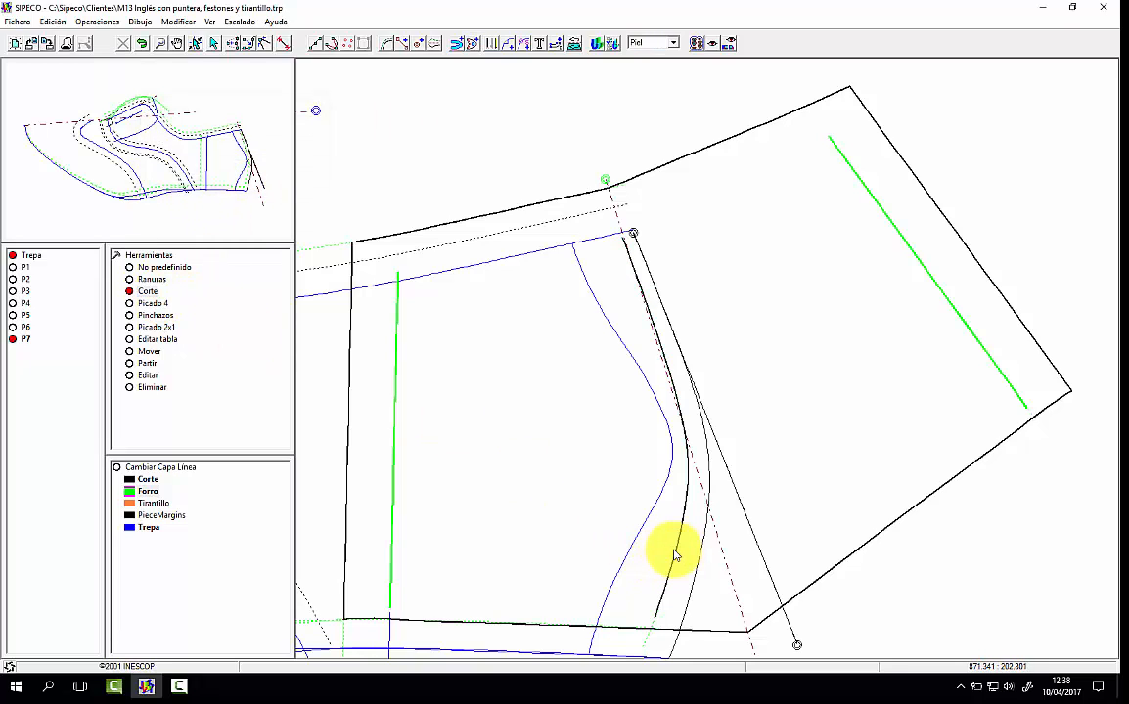
Step: Trim the upper part of P7's back cut to the back axis and extend its lower end to the bottom contour
{"action": "left_click", "coordinate": [151, 352]}
{"action": "left_click", "coordinate": [631, 256]}
{"action": "left_click_drag", "start_coordinate": [626, 242], "coordinate": [656, 632]}
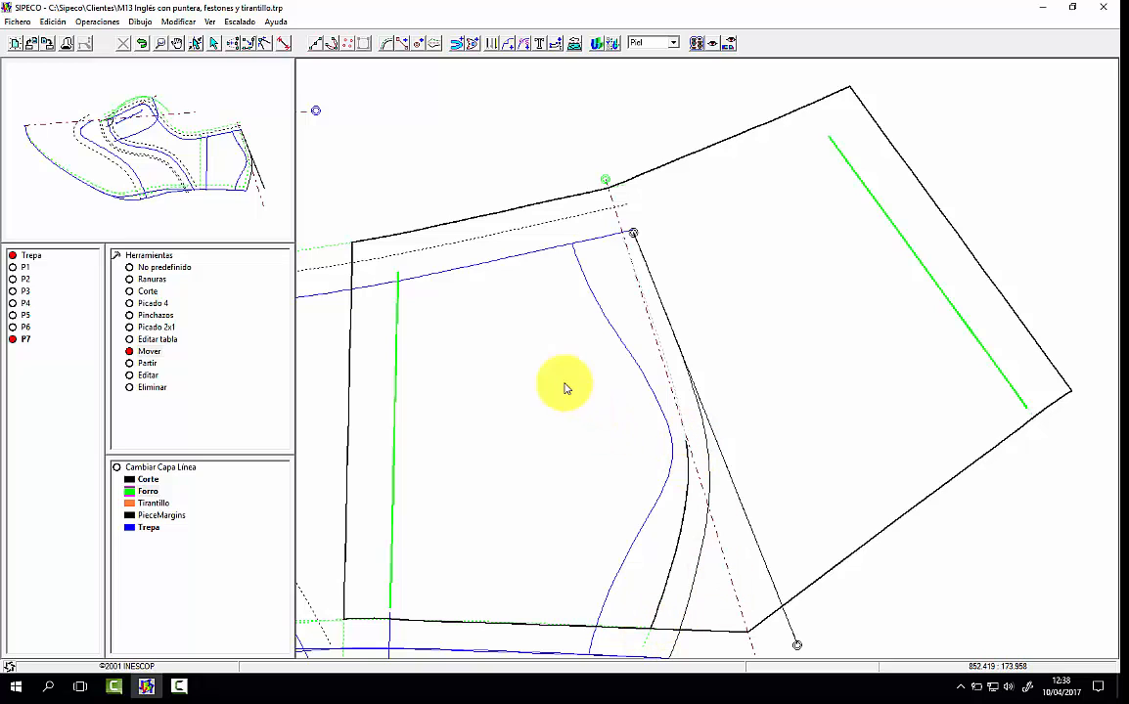
Step: Place a punch point at the upper end of heel lining piece P7's back cut and add it as an interior
{"action": "left_click", "coordinate": [347, 42]}
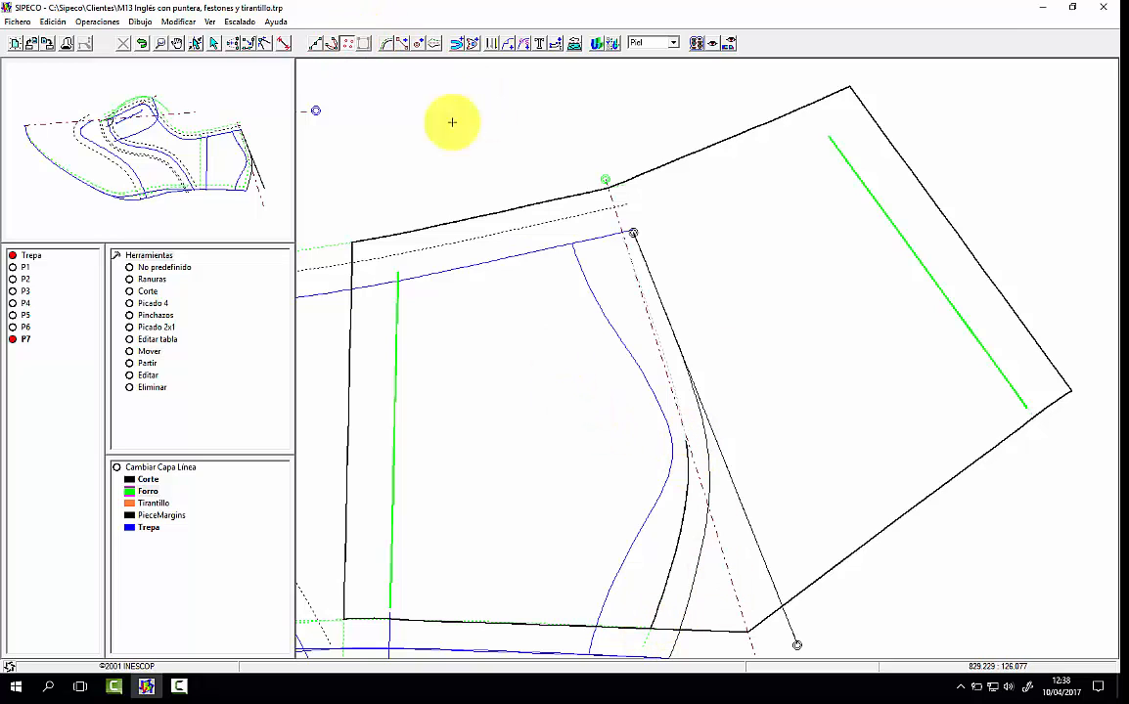
{"action": "left_click", "coordinate": [686, 442]}
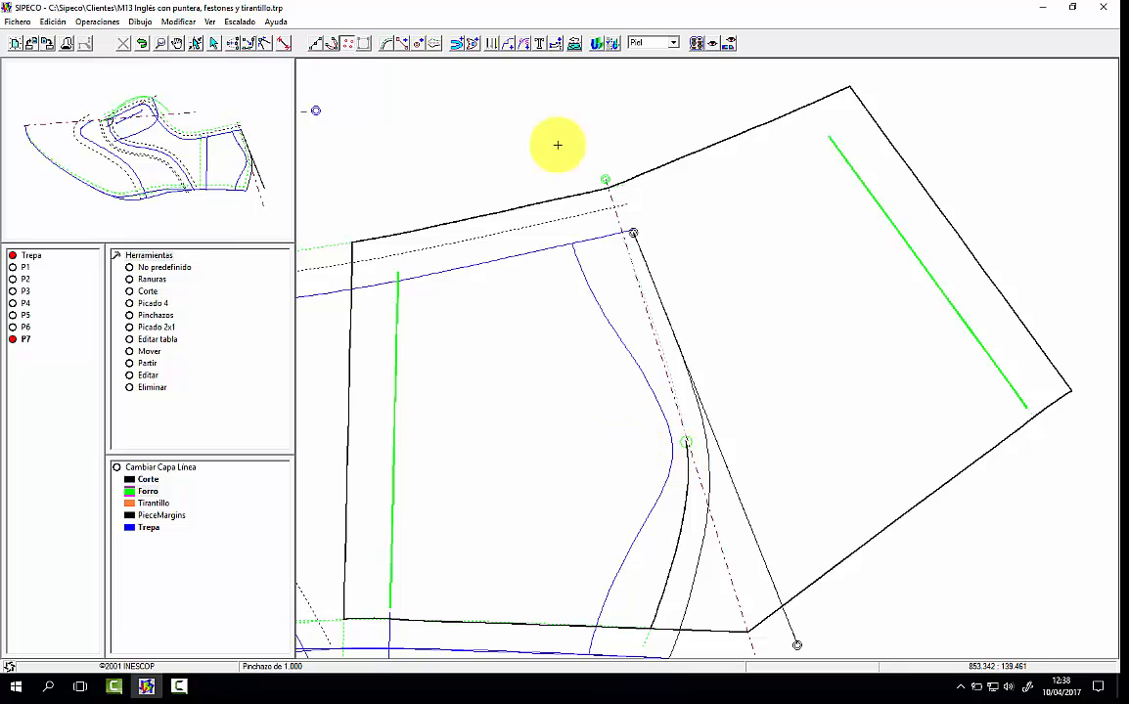
{"action": "left_click", "coordinate": [473, 43]}
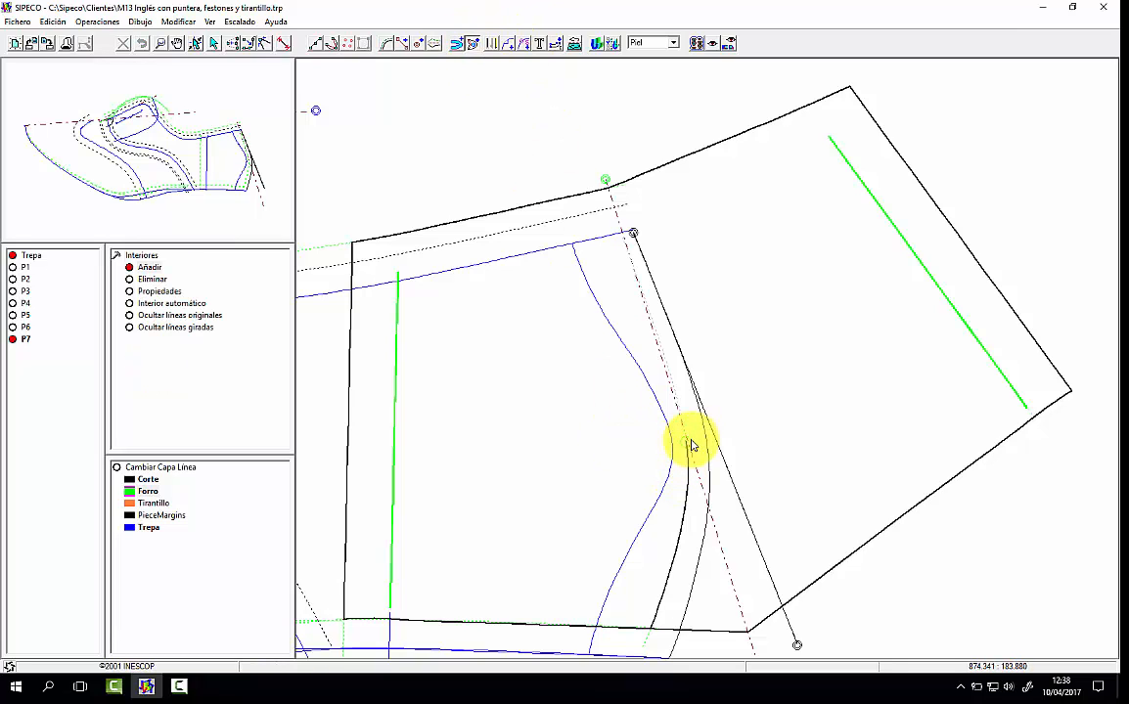
{"action": "left_click", "coordinate": [690, 443]}
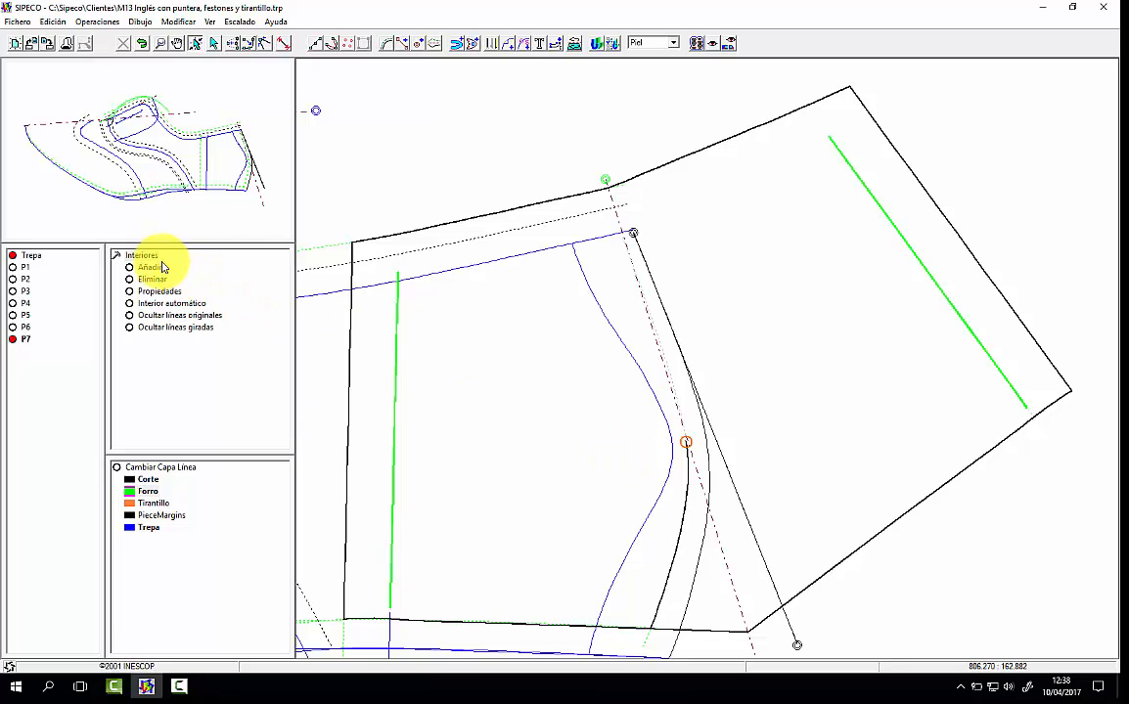
Step: In the Cartón view of P7, add a No predefinido mark on the top edge at the back axis, and return to Piel
{"action": "left_click", "coordinate": [651, 43]}
{"action": "left_click", "coordinate": [647, 56]}
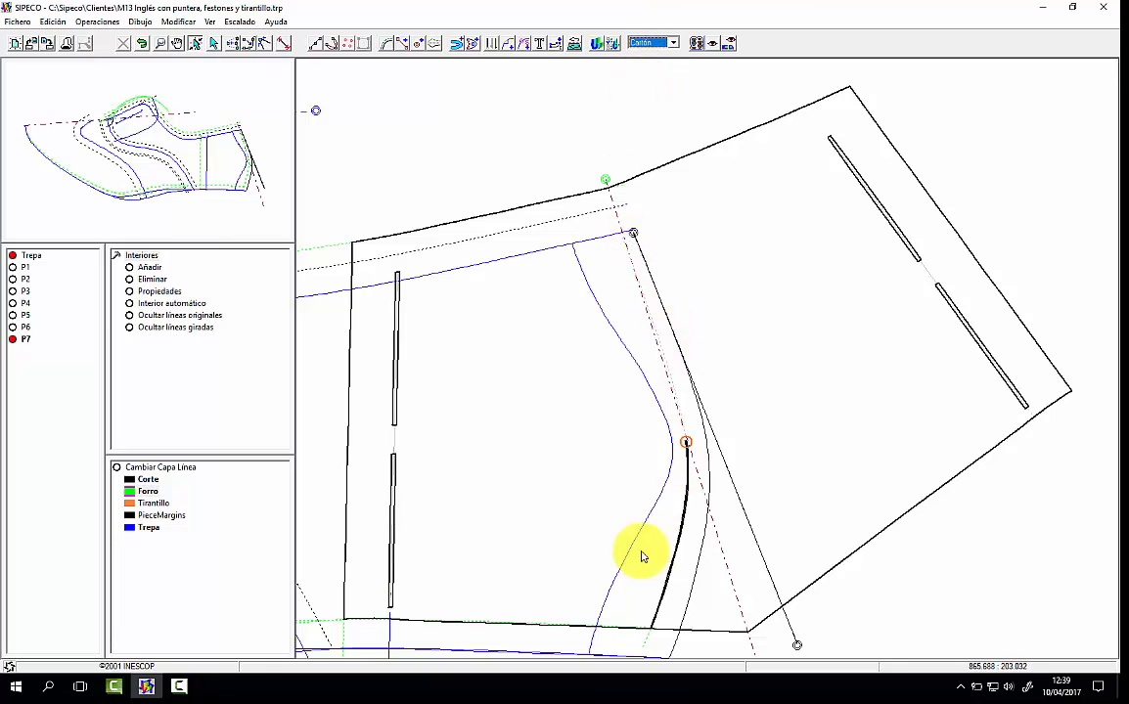
{"action": "left_click", "coordinate": [507, 43]}
{"action": "left_click", "coordinate": [583, 192]}
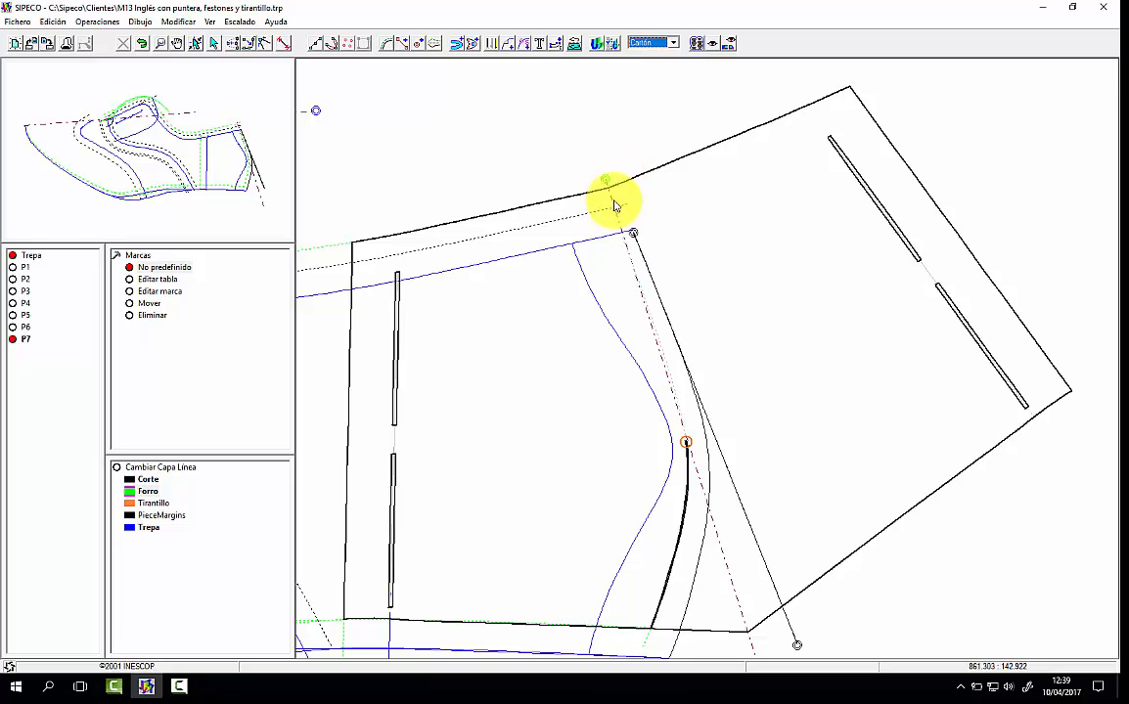
{"action": "left_click", "coordinate": [611, 201]}
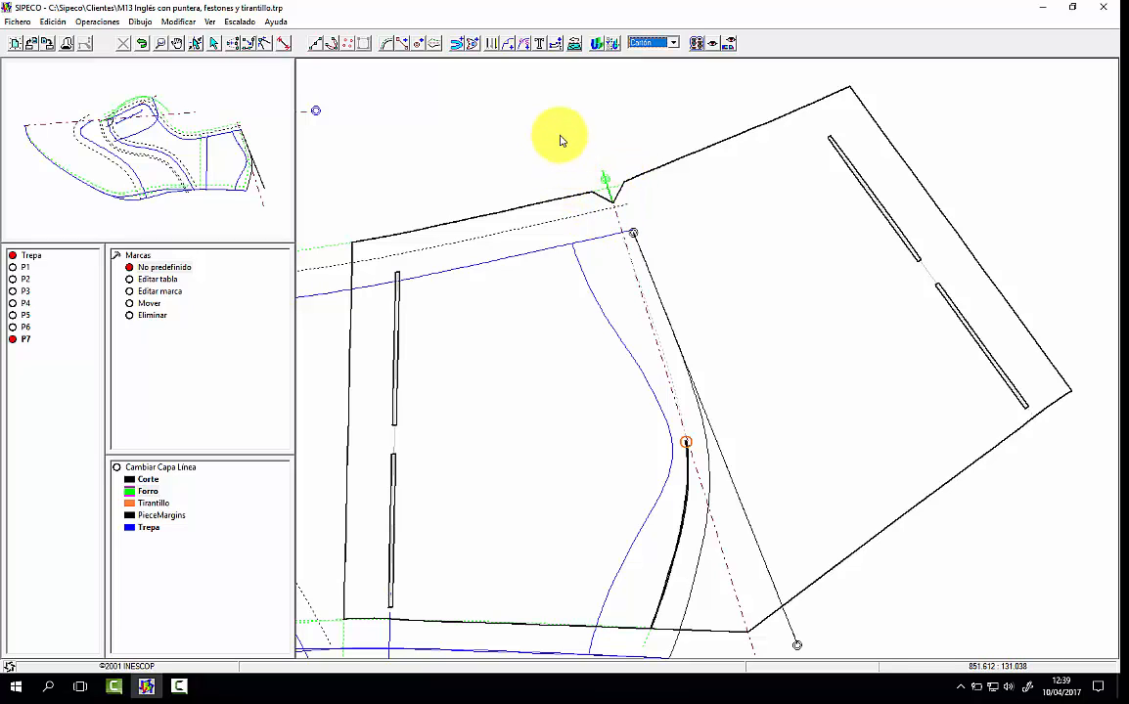
{"action": "left_click", "coordinate": [653, 45]}
{"action": "left_click", "coordinate": [652, 53]}
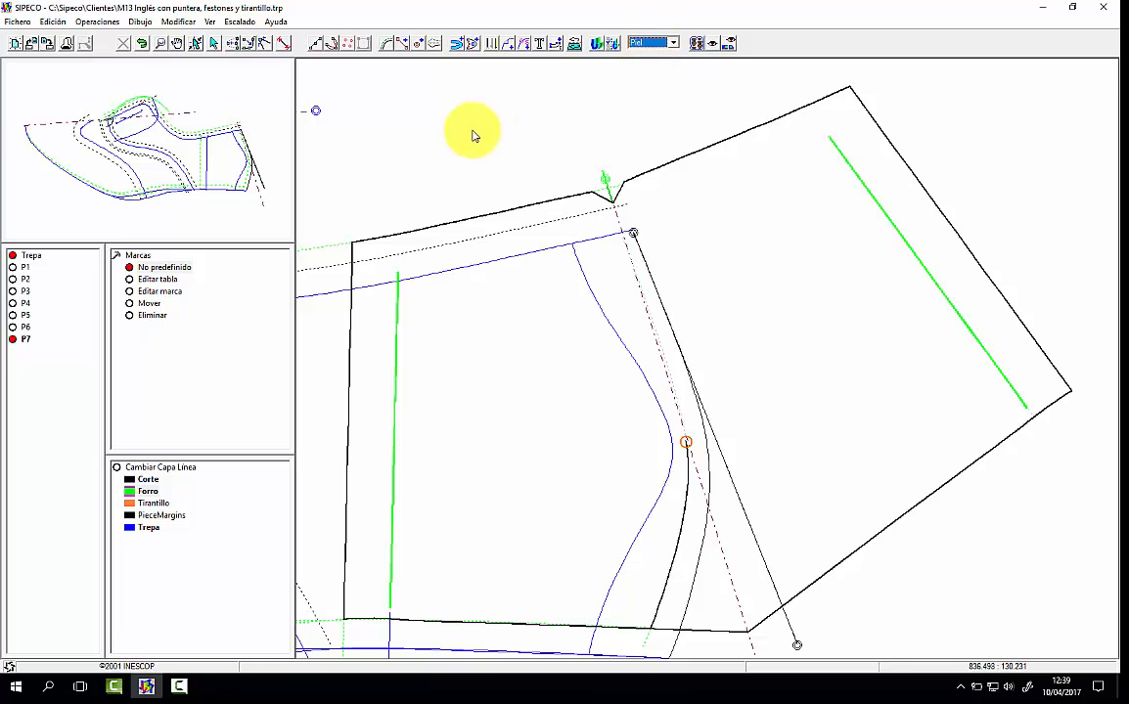
Step: Add an Entre de 8 mm margin on the outer side of the solid Forro curve above the base pattern's eyelet area
{"action": "left_click", "coordinate": [234, 167]}
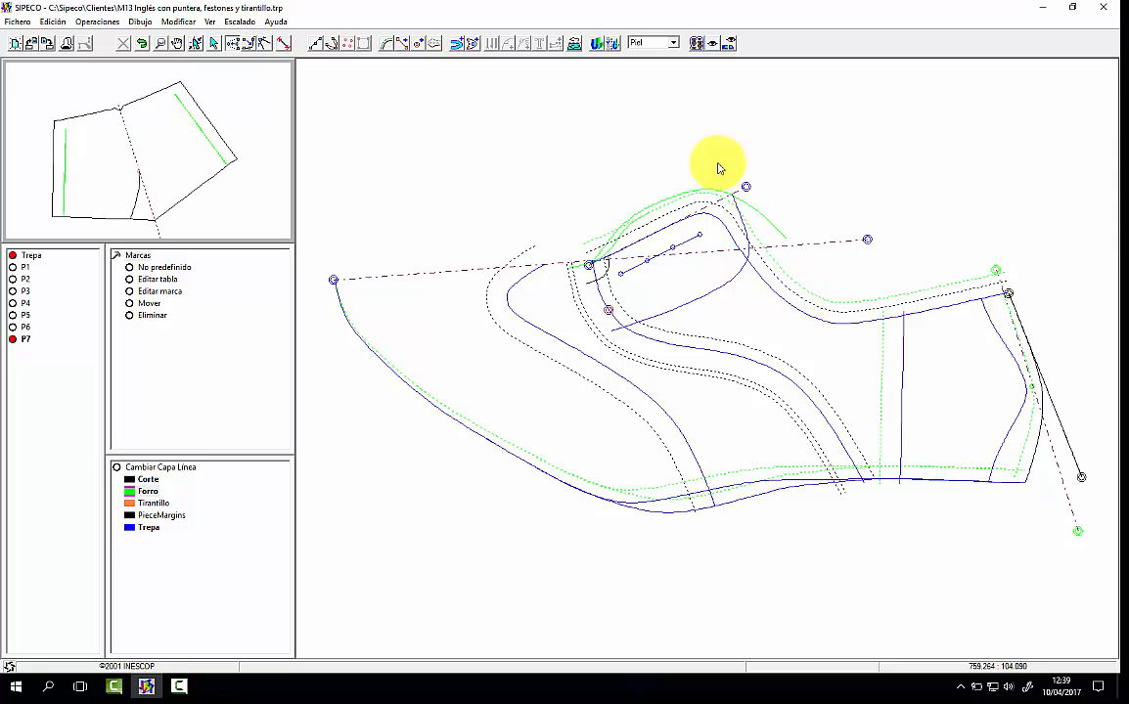
{"action": "left_click", "coordinate": [458, 44]}
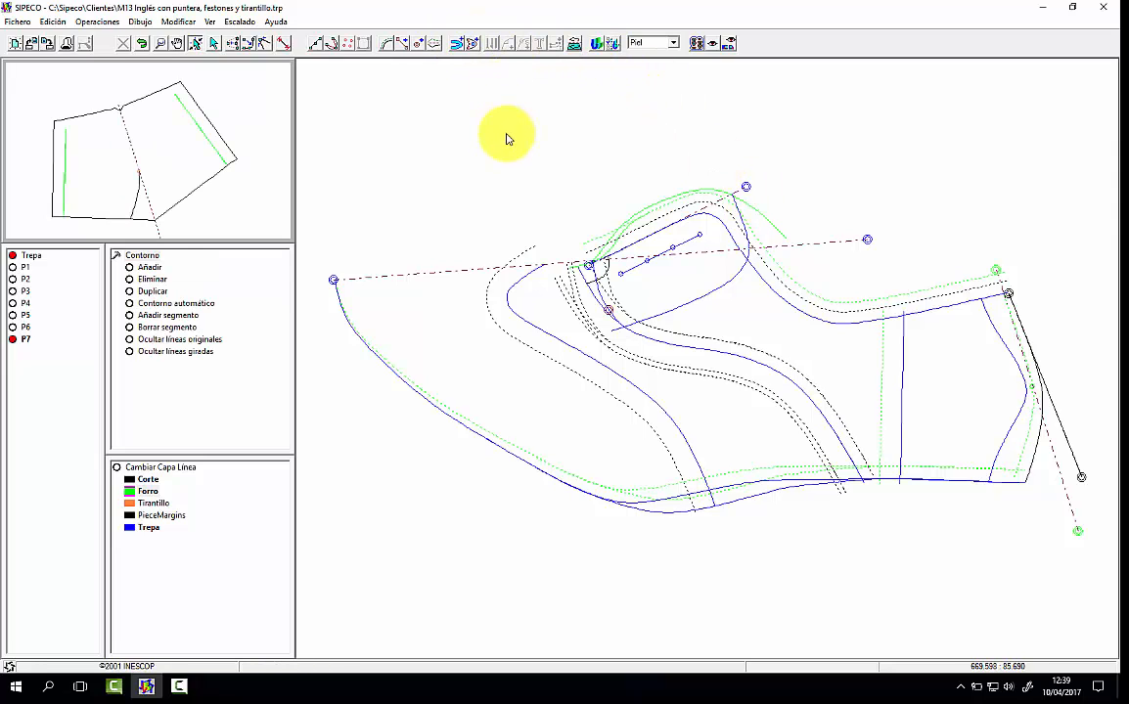
{"action": "left_click", "coordinate": [117, 255]}
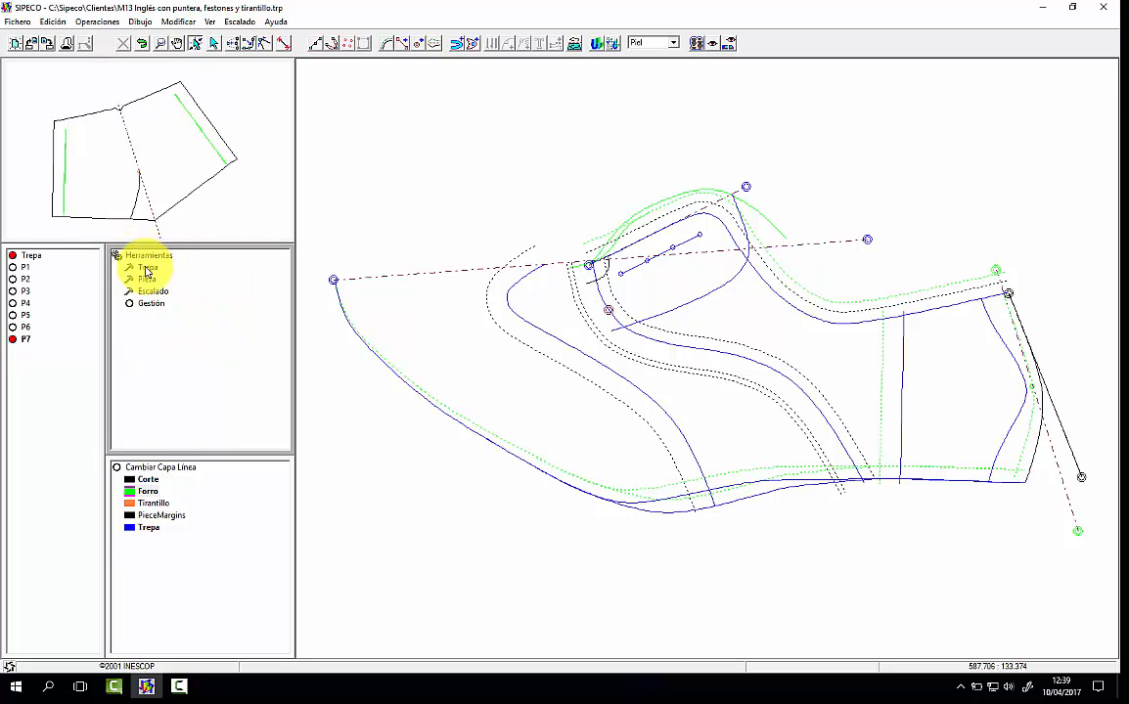
{"action": "double_click", "coordinate": [147, 267]}
{"action": "double_click", "coordinate": [145, 266]}
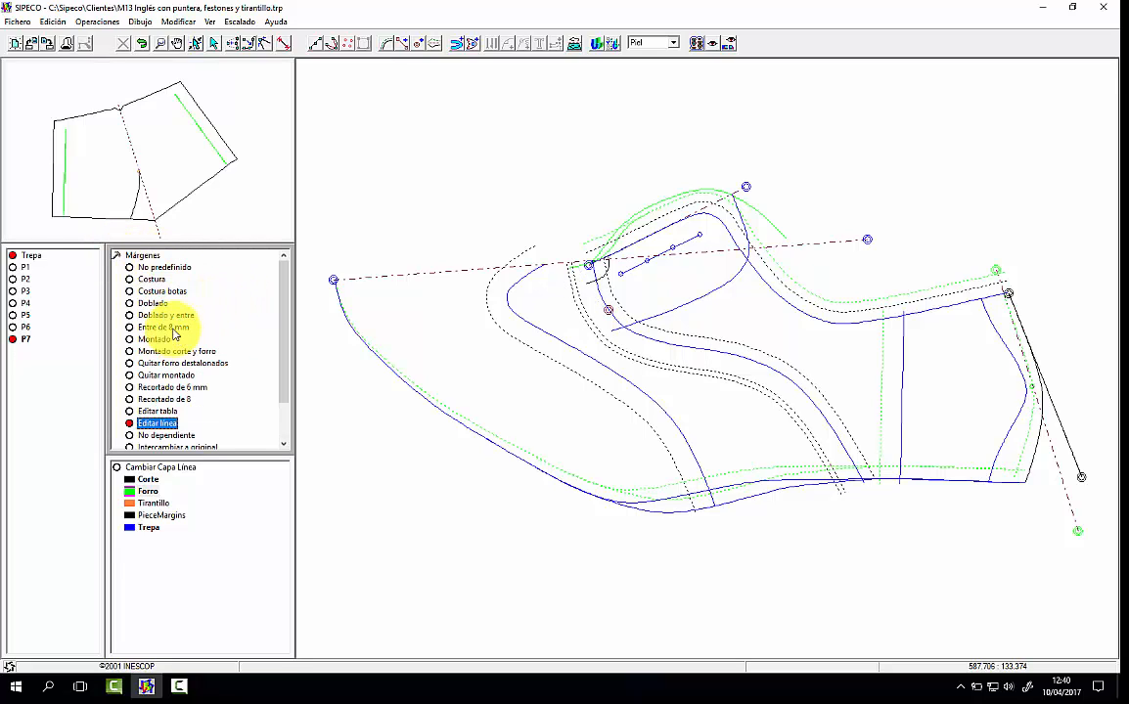
{"action": "left_click", "coordinate": [164, 327]}
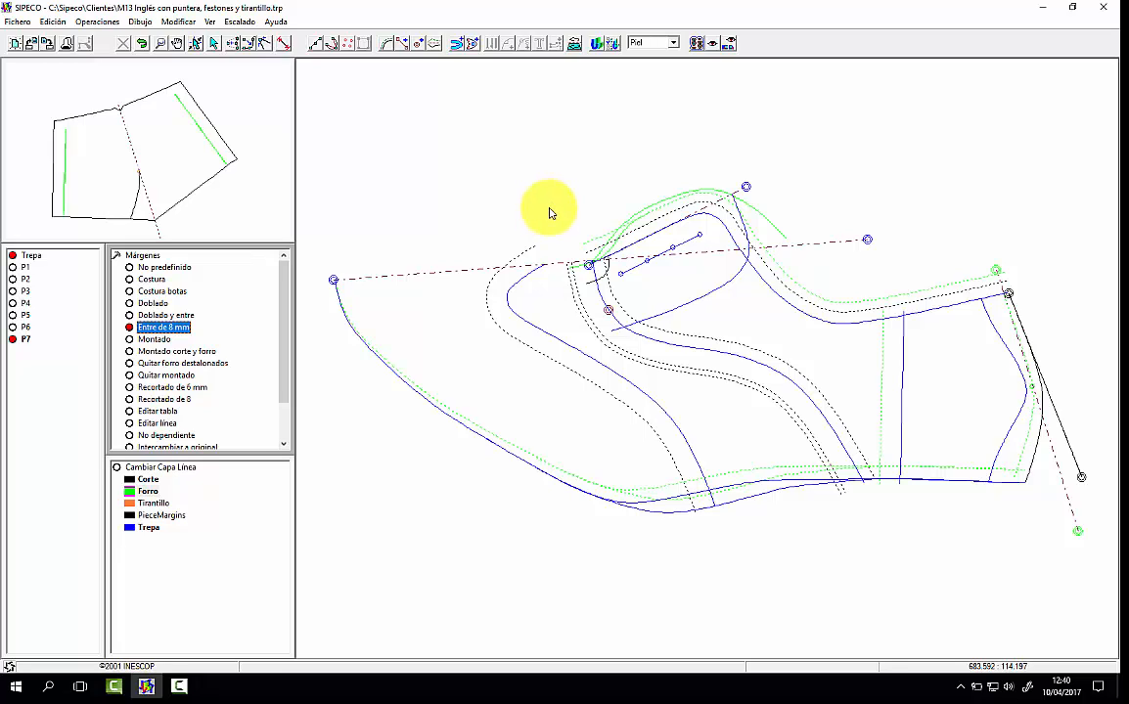
{"action": "left_click", "coordinate": [693, 194]}
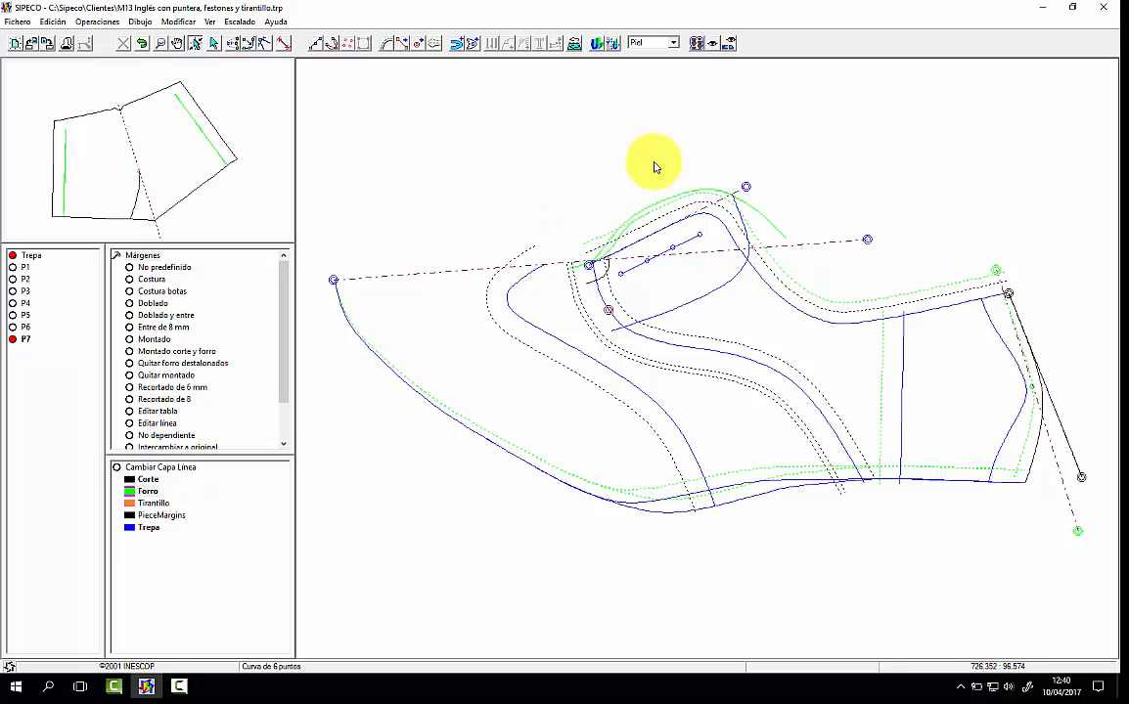
{"action": "left_click", "coordinate": [156, 327]}
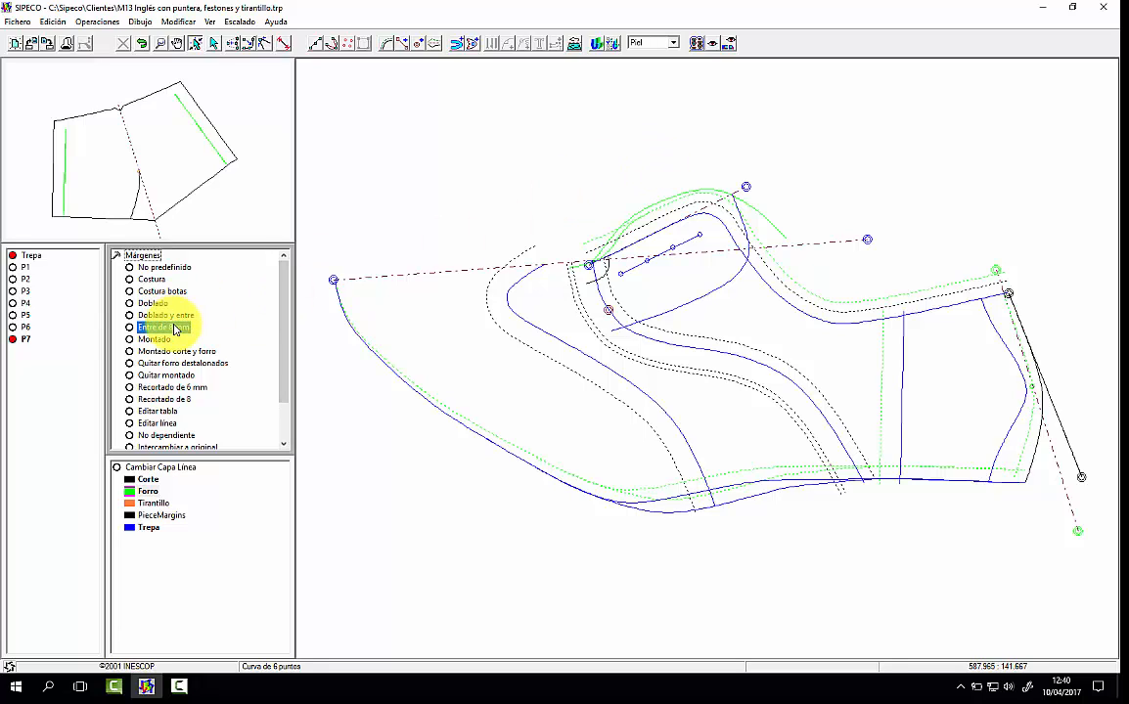
{"action": "left_click", "coordinate": [696, 196]}
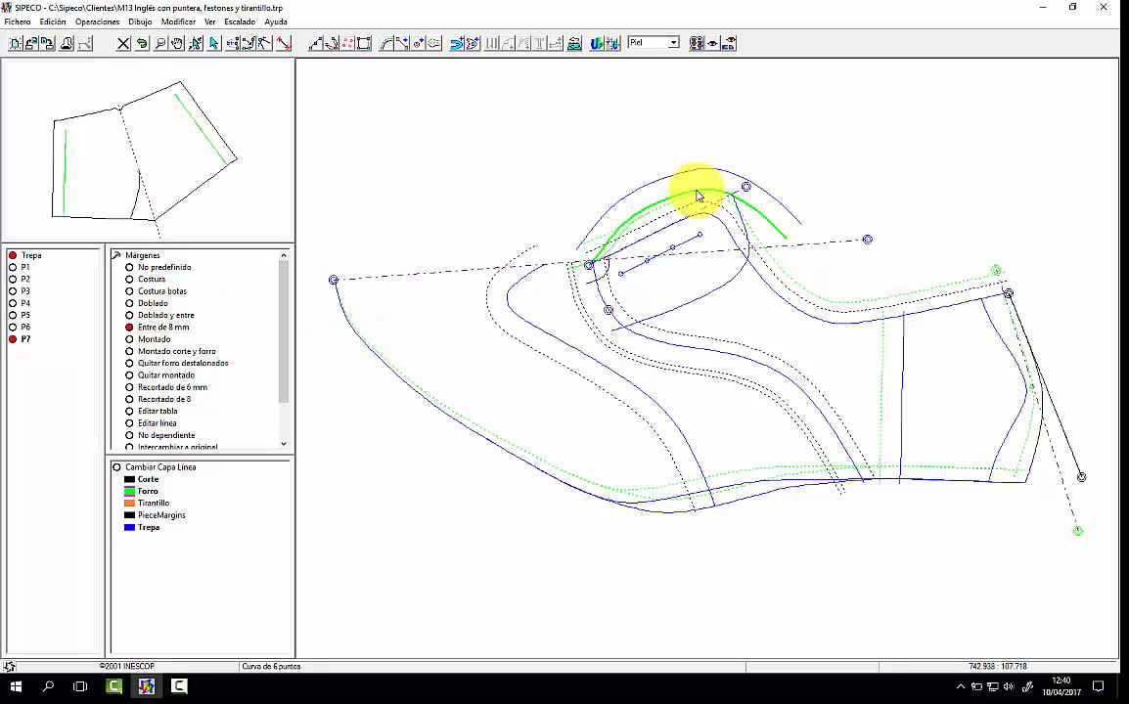
{"action": "left_click", "coordinate": [731, 154]}
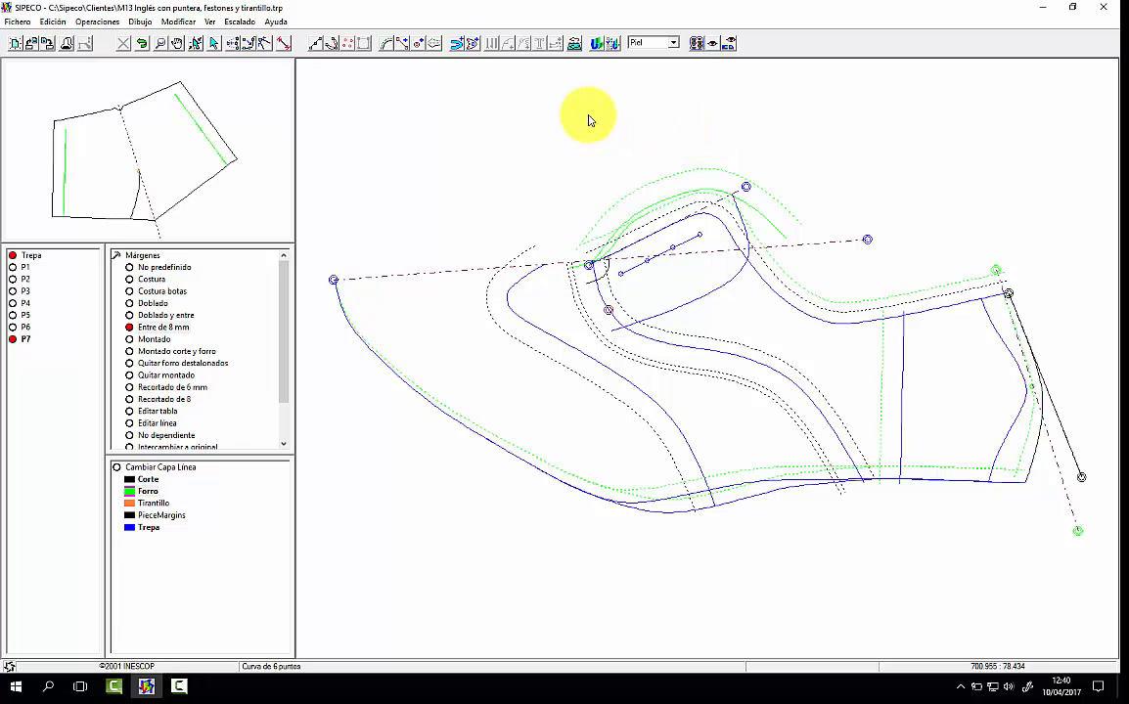
Step: Create a new piece contour from the outer 8 mm margin curve and the Forro top and front lines mirrored across the vamp axis
{"action": "left_click", "coordinate": [460, 46]}
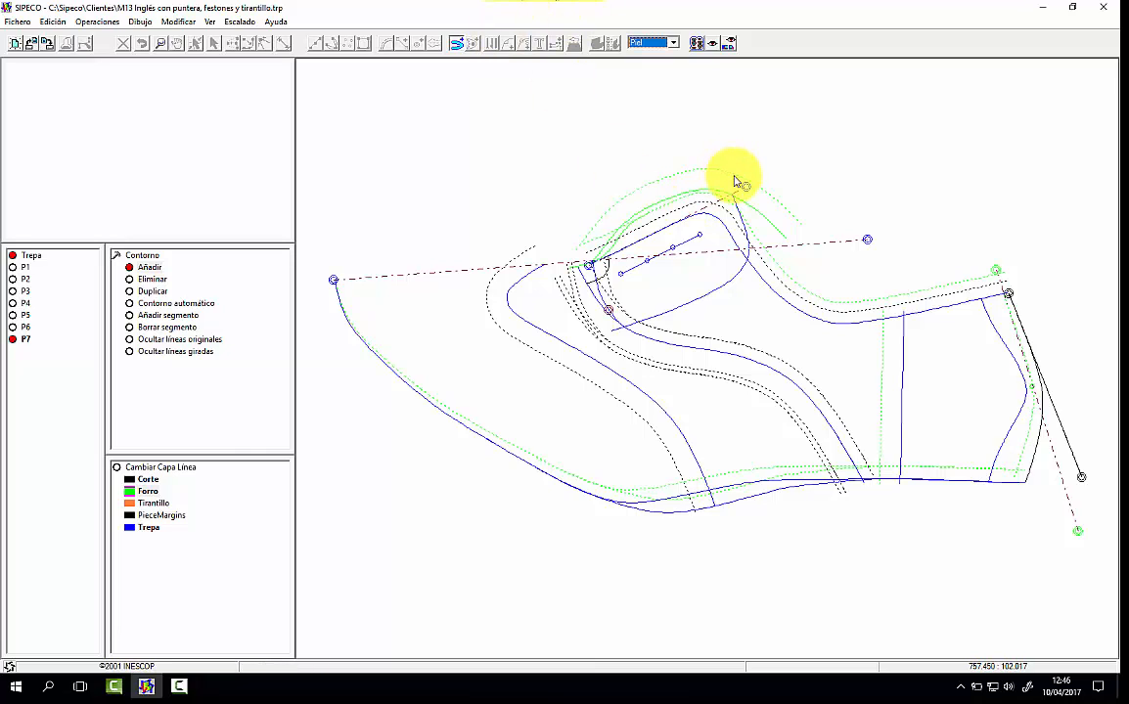
{"action": "left_click", "coordinate": [735, 181]}
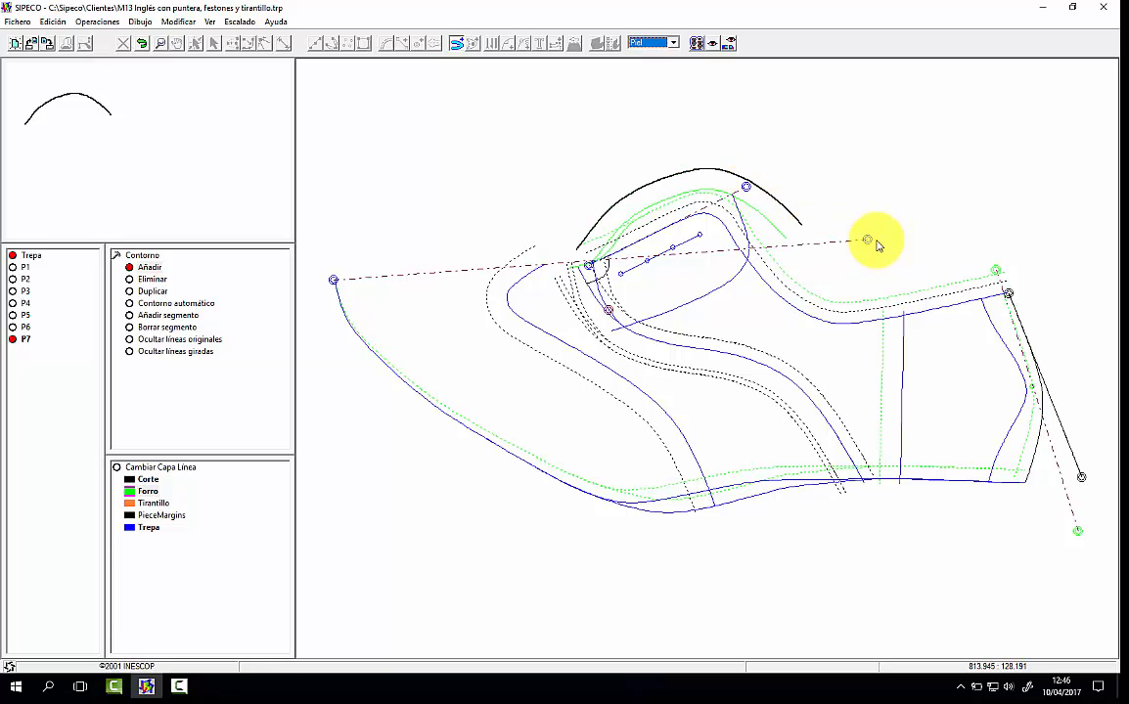
{"action": "left_click", "coordinate": [752, 233]}
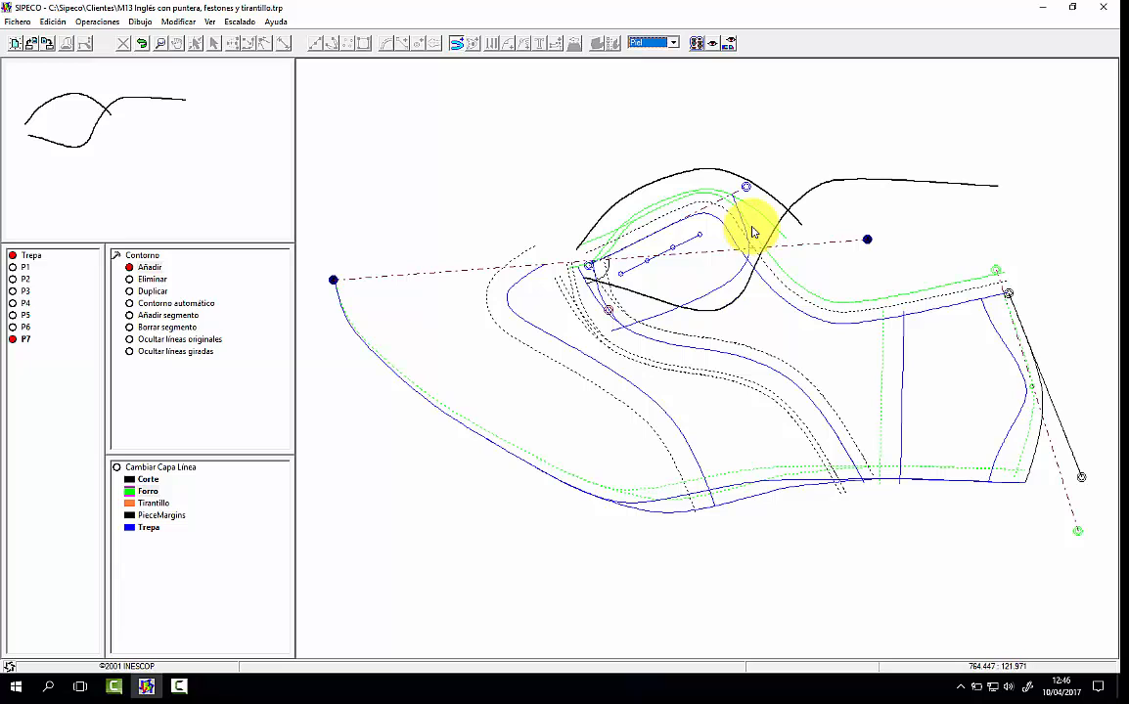
{"action": "left_click", "coordinate": [613, 252]}
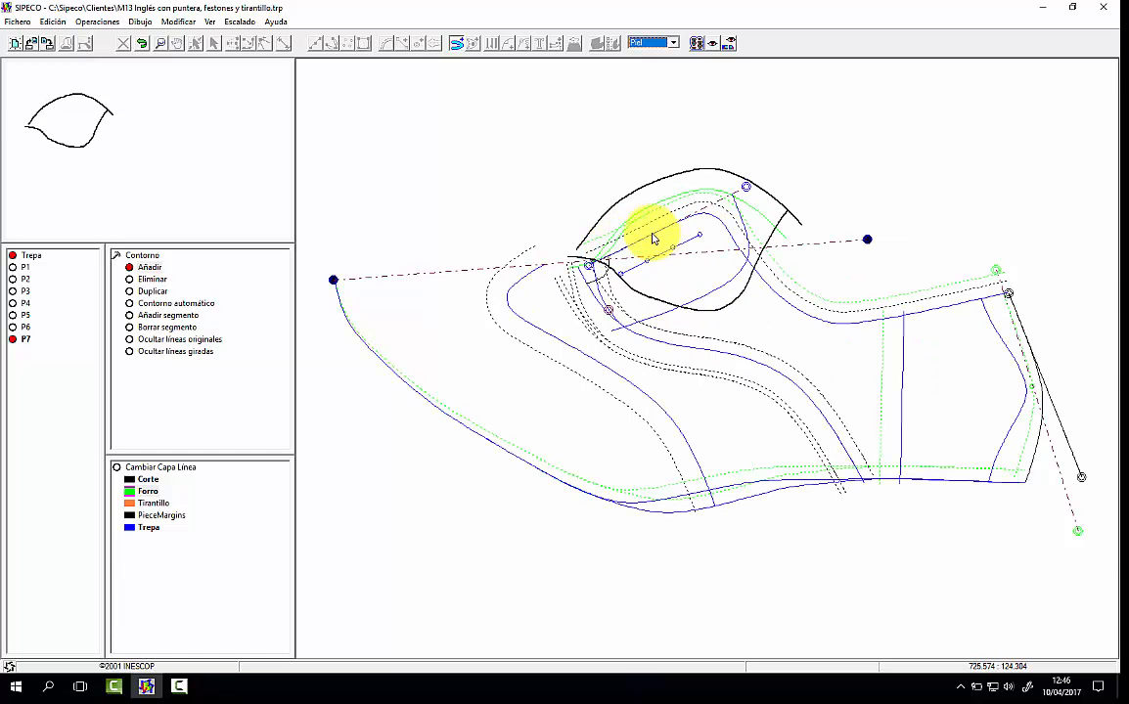
{"action": "scroll", "coordinate": [651, 239], "scroll_direction": "up", "scroll_amount": 2}
{"action": "left_click", "coordinate": [377, 240]}
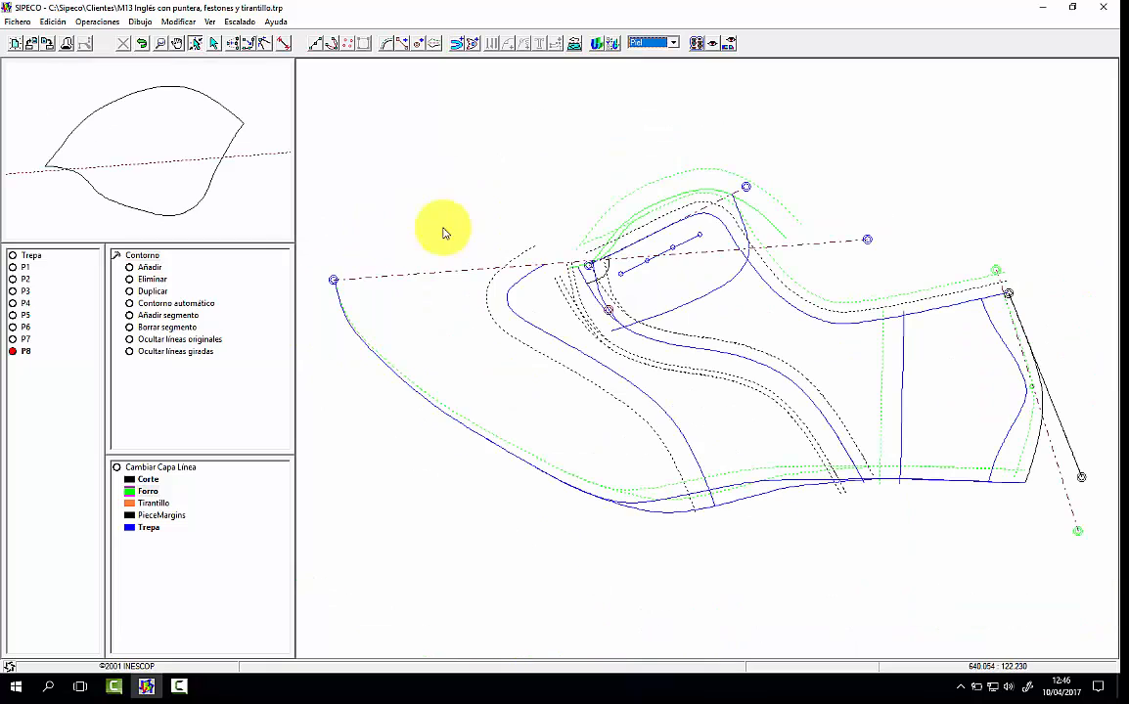
Step: Open piece P8 and add the solid Forro curve below its upper edge as an interior line
{"action": "left_click", "coordinate": [199, 154]}
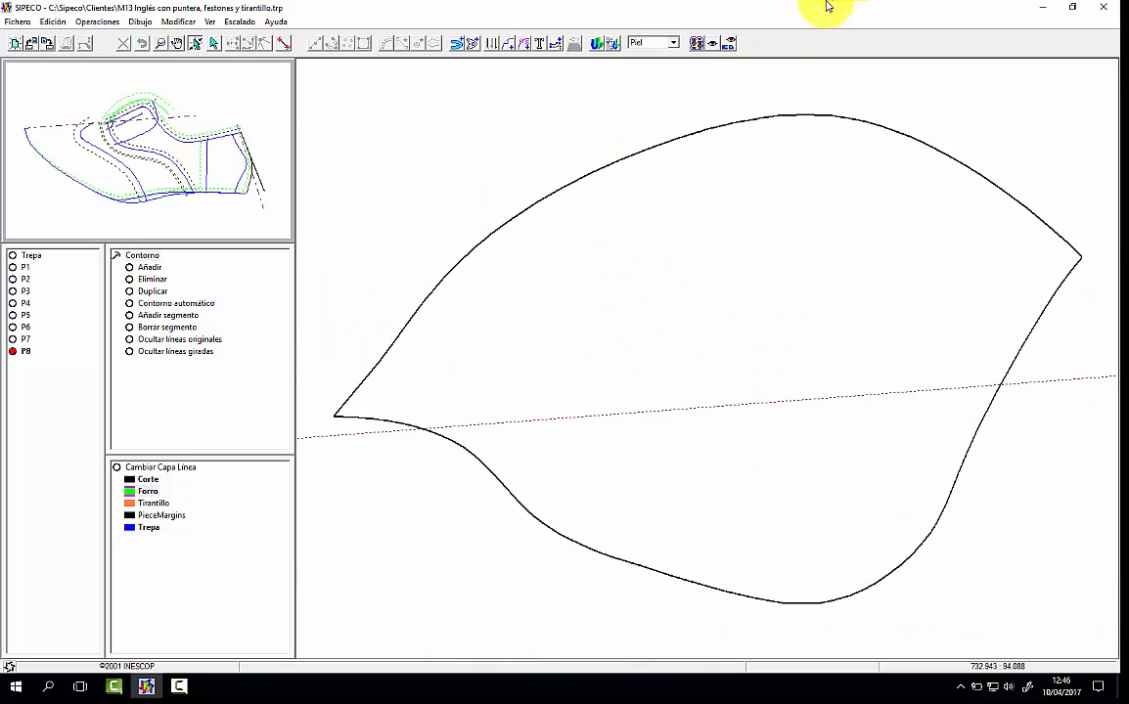
{"action": "left_click", "coordinate": [474, 44]}
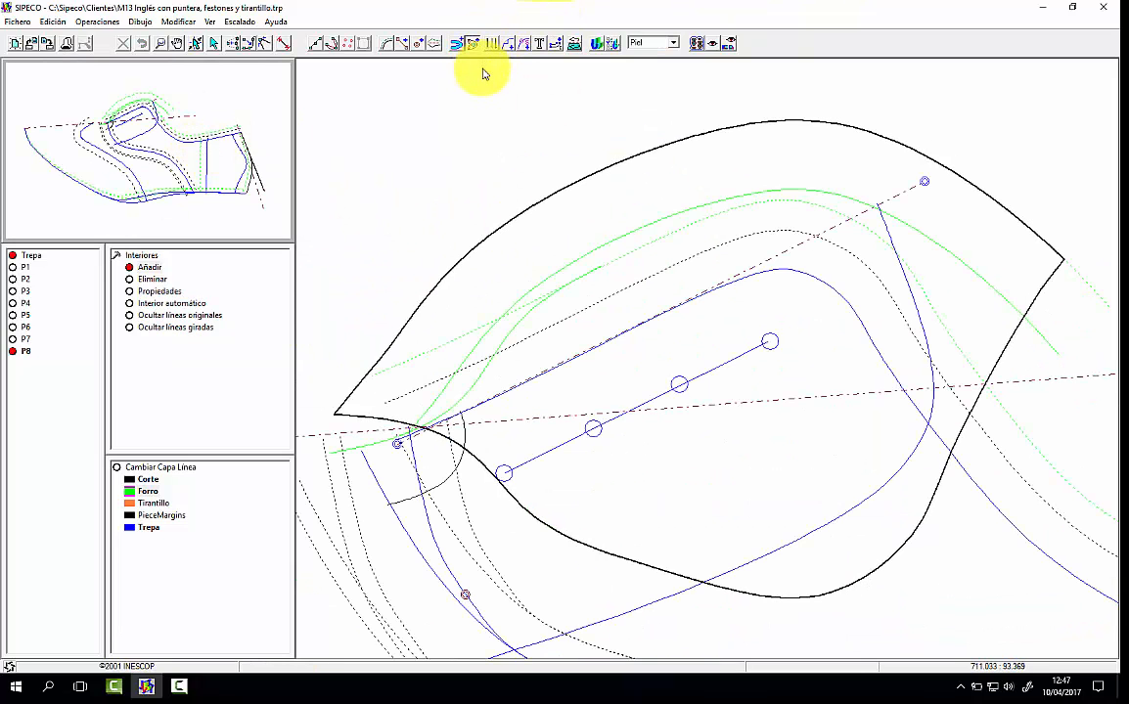
{"action": "left_click", "coordinate": [826, 196]}
{"action": "left_click", "coordinate": [819, 168]}
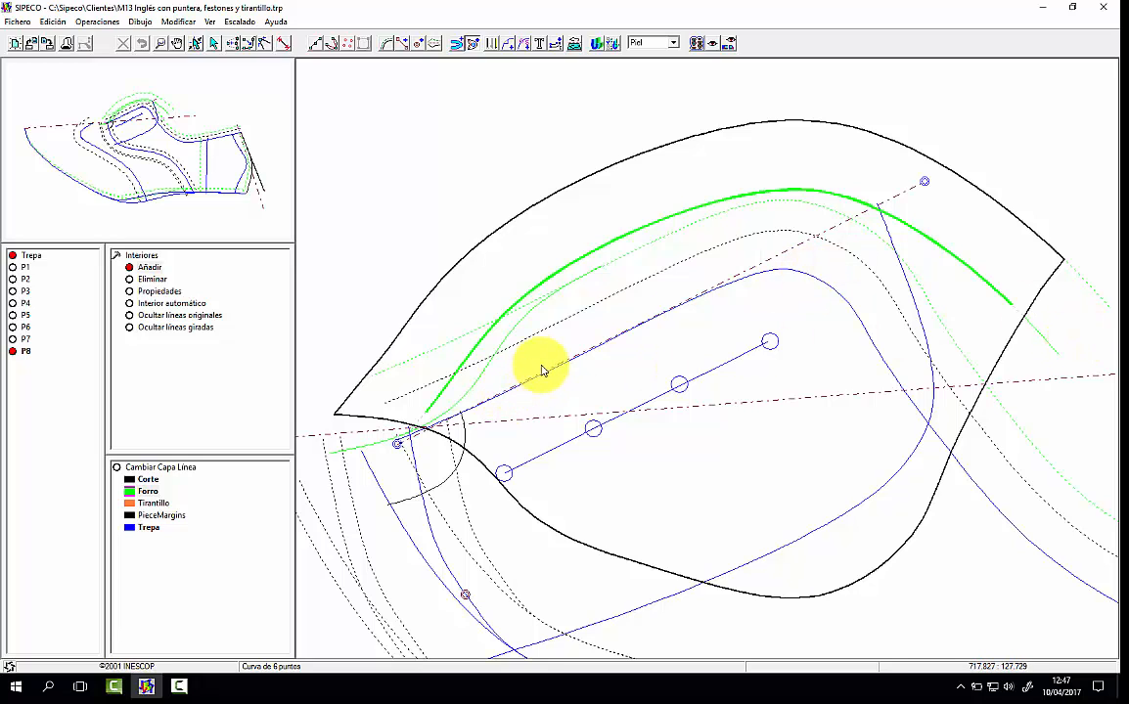
Step: Add the base pattern's solid Trepa top line, mirrored across the vamp axis, as an interior line of P8
{"action": "scroll", "coordinate": [542, 370], "scroll_direction": "down", "scroll_amount": 2}
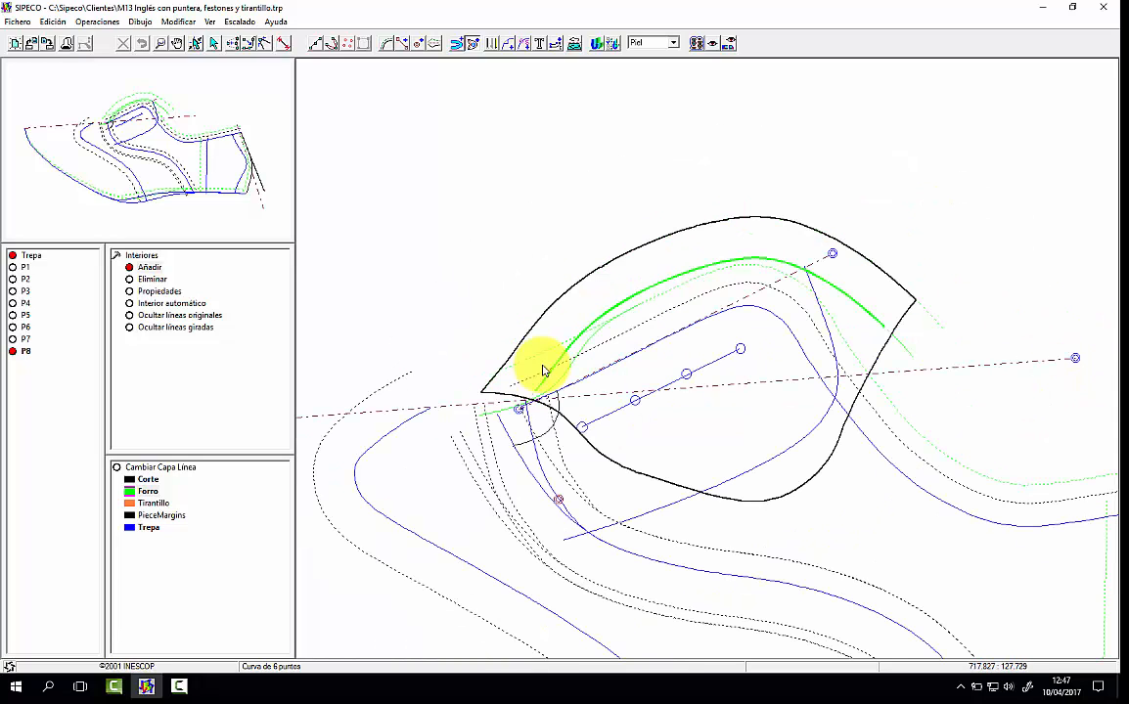
{"action": "left_click", "coordinate": [1075, 358]}
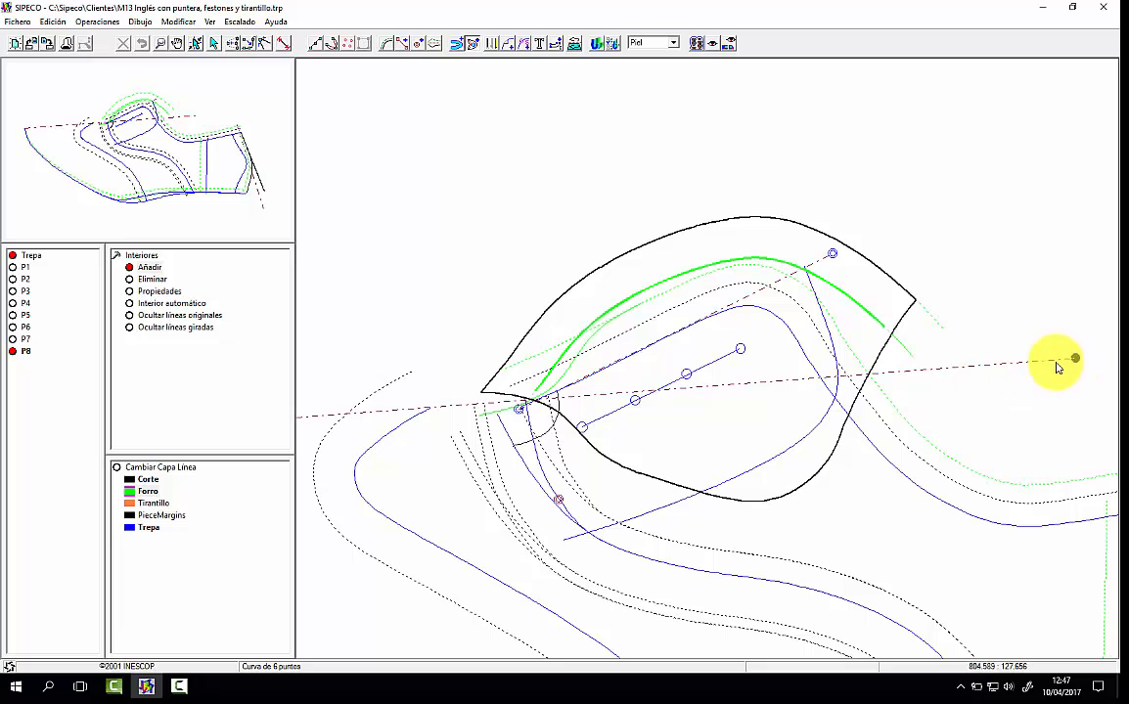
{"action": "left_click", "coordinate": [784, 327]}
{"action": "left_click", "coordinate": [1042, 286]}
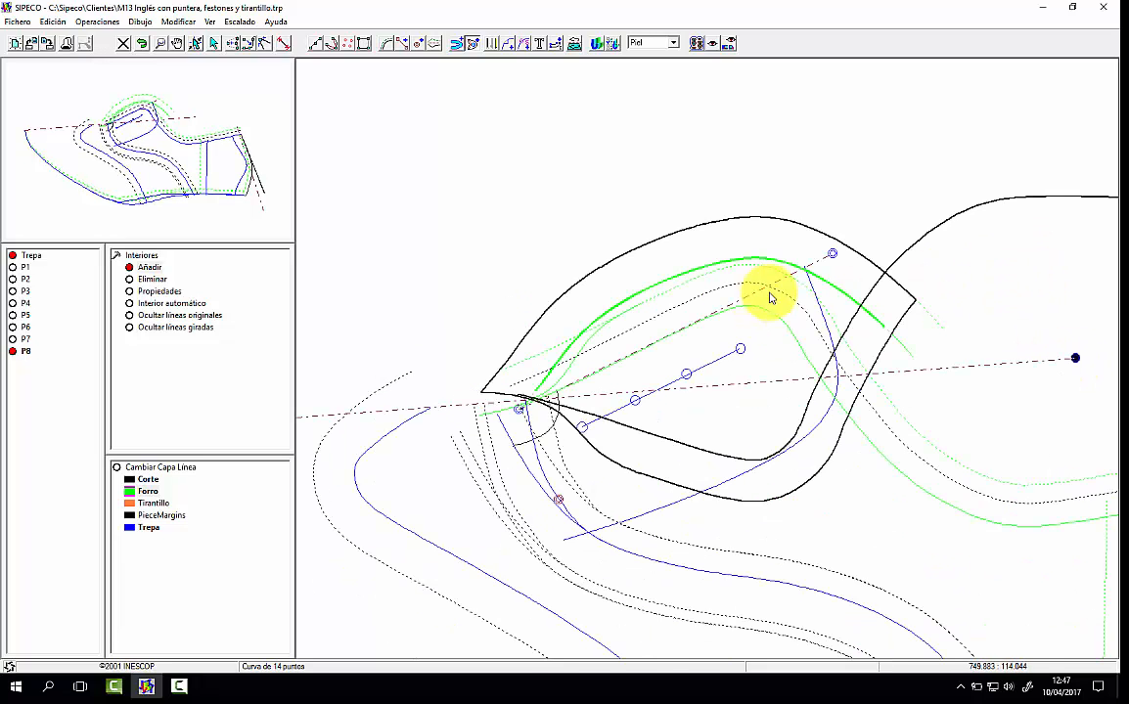
{"action": "right_click", "coordinate": [803, 251]}
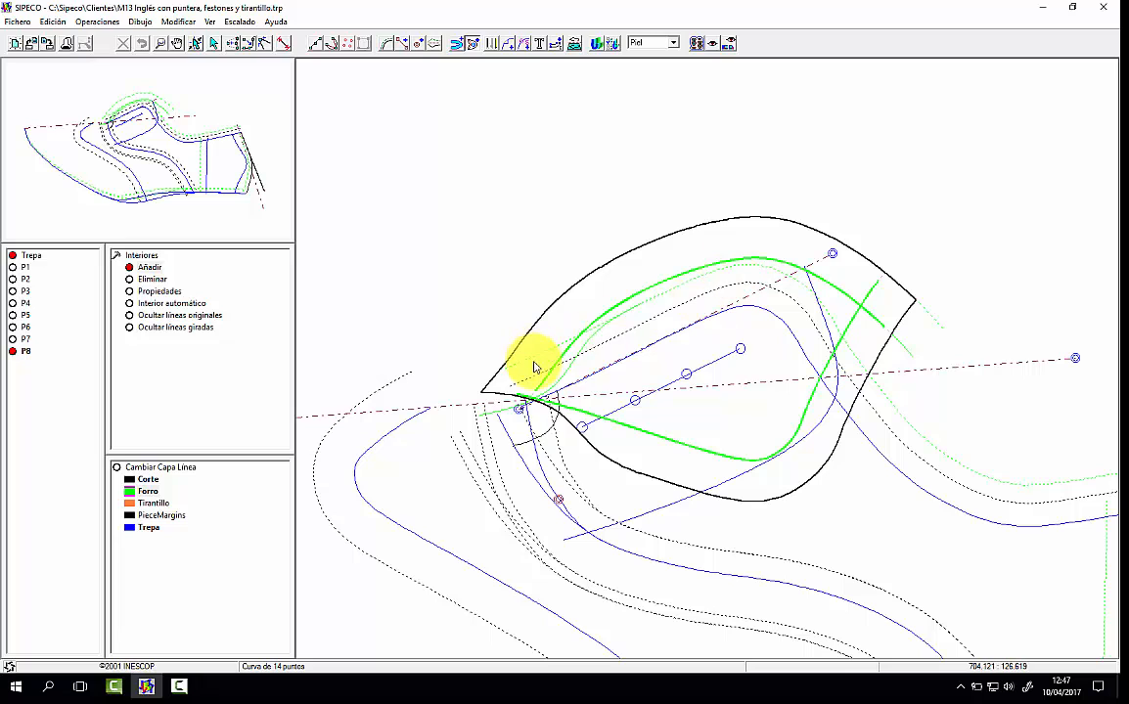
Step: Add a No predefinido mark on P8's upper curved edge and check the piece in the Cartón view
{"action": "left_click", "coordinate": [506, 44]}
{"action": "left_click", "coordinate": [529, 467]}
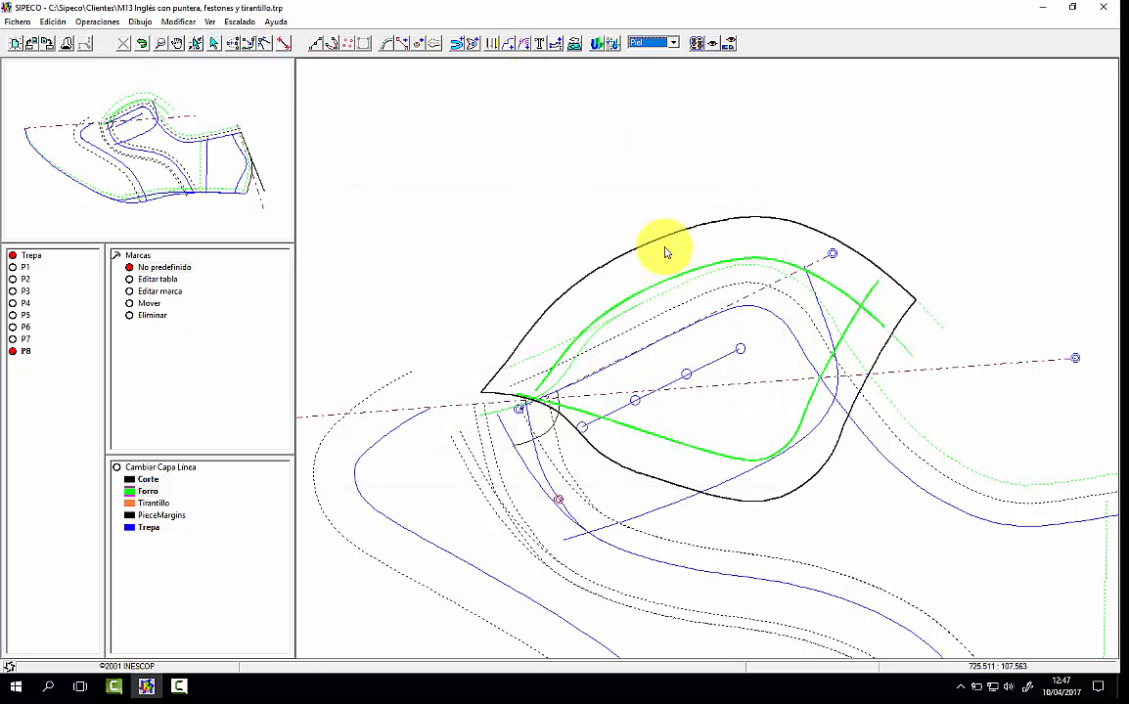
{"action": "left_click", "coordinate": [673, 239]}
{"action": "left_click", "coordinate": [673, 43]}
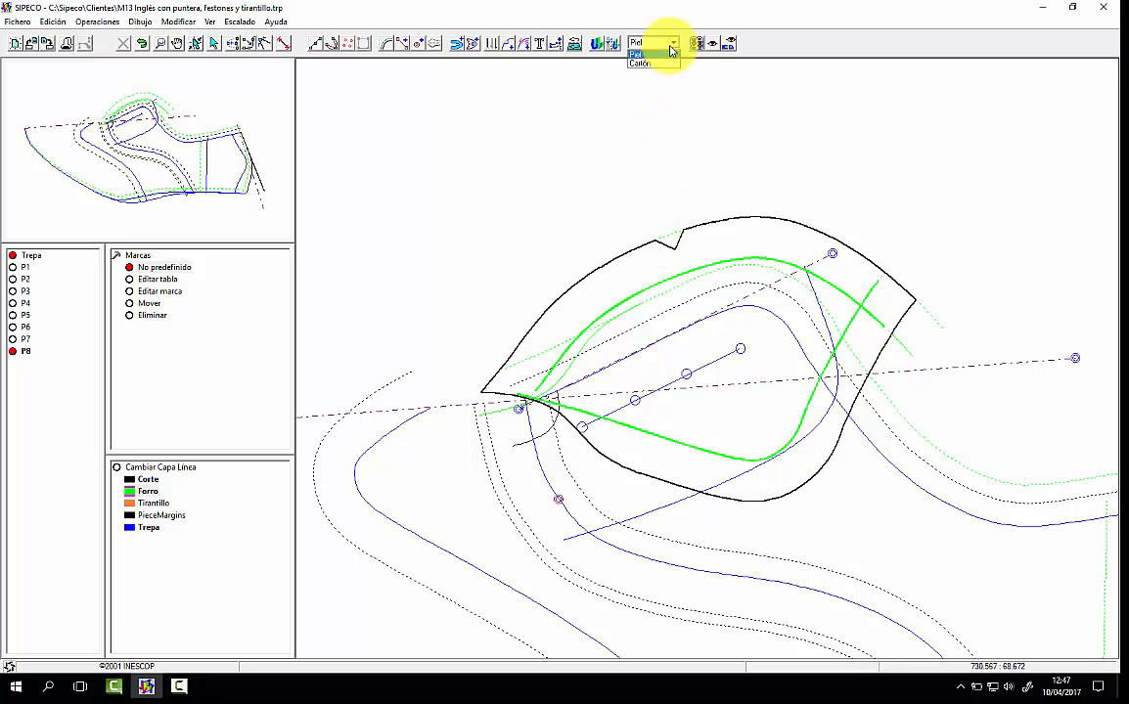
{"action": "left_click", "coordinate": [662, 64]}
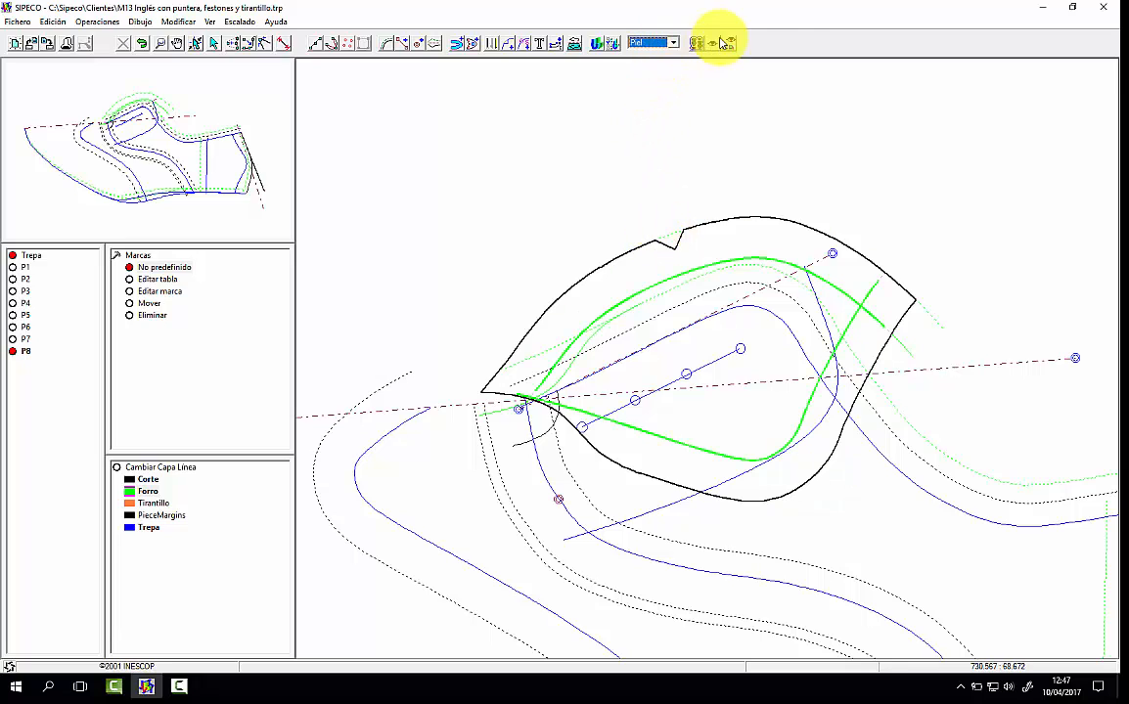
Step: Shorten the front end of P8's mirrored interior line with the Mover tool, cancelling the Partir distance entry
{"action": "left_click", "coordinate": [491, 43]}
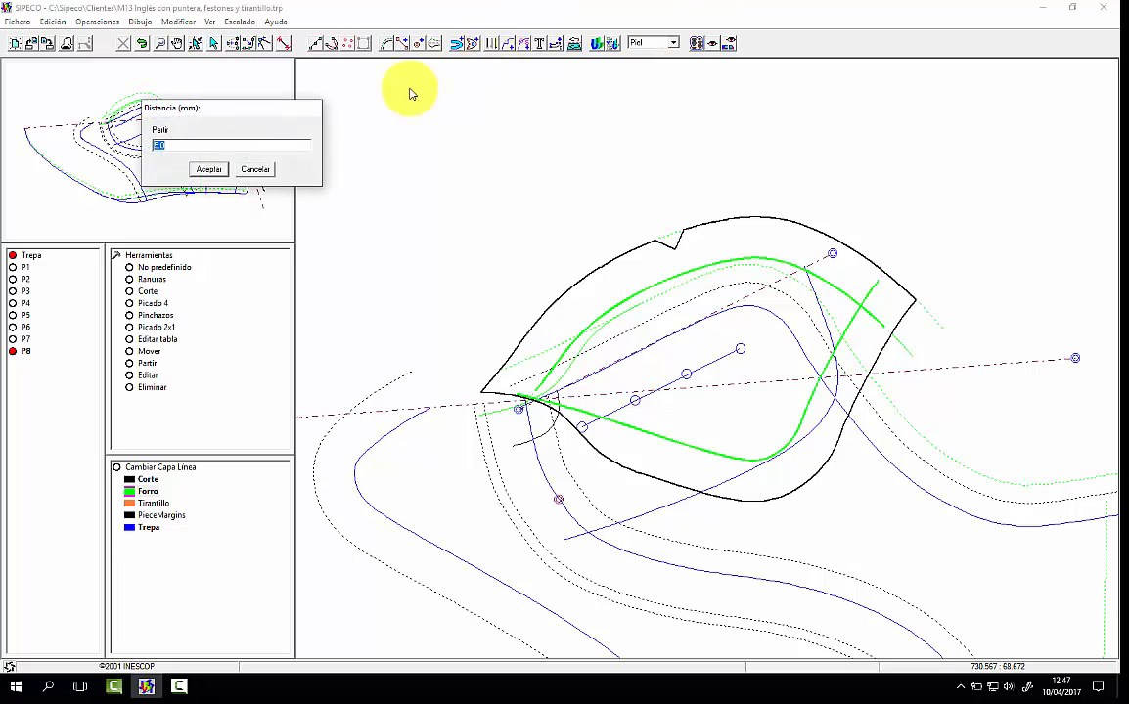
{"action": "left_click", "coordinate": [270, 170]}
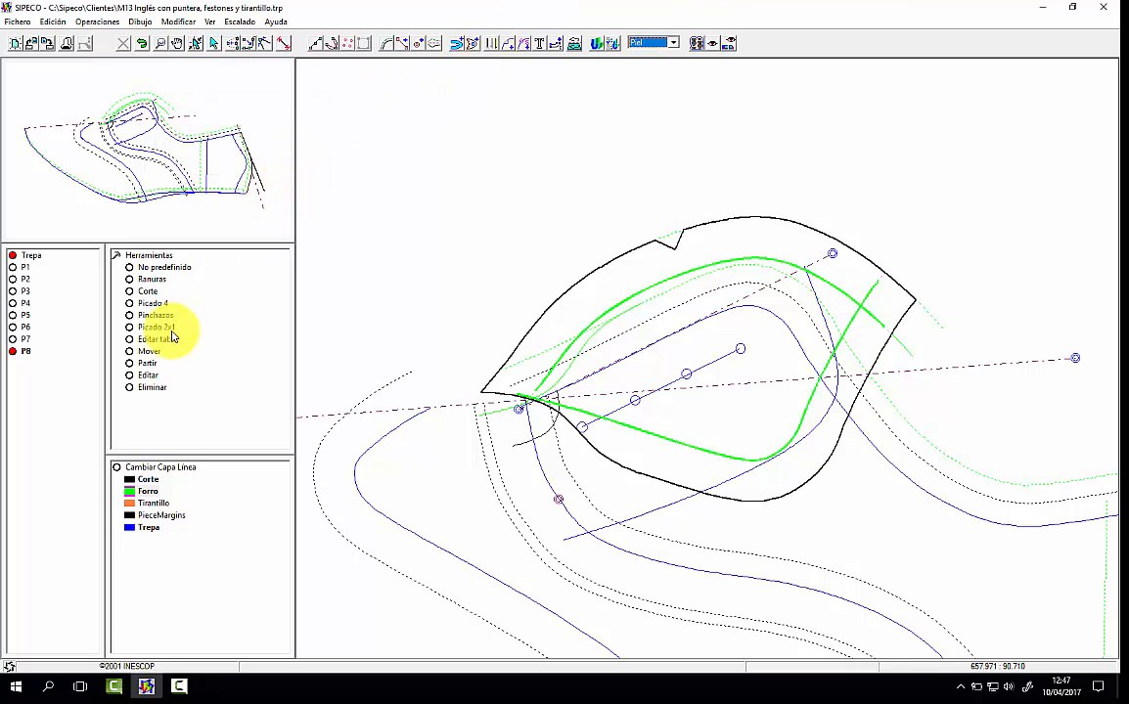
{"action": "left_click", "coordinate": [137, 351]}
{"action": "left_click_drag", "start_coordinate": [519, 395], "coordinate": [564, 404]}
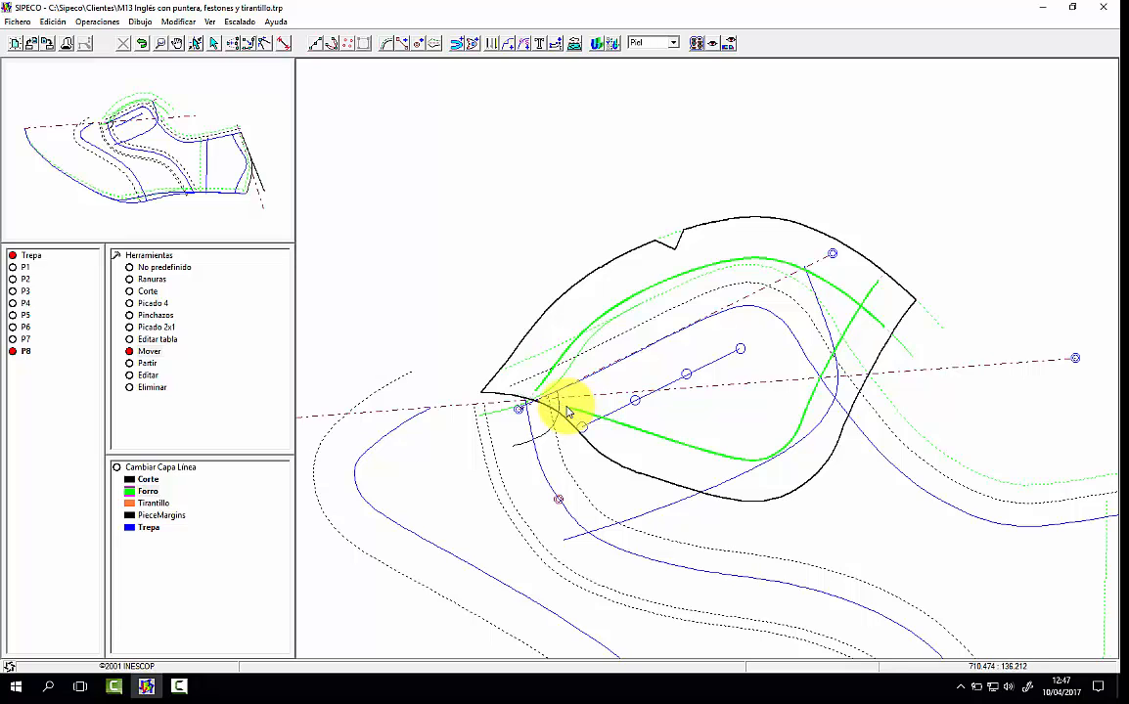
Step: Shorten the rear end of P8's mirrored interior line with the Mover tool and check the piece in the Cartón view
{"action": "left_click_drag", "start_coordinate": [877, 281], "coordinate": [860, 304]}
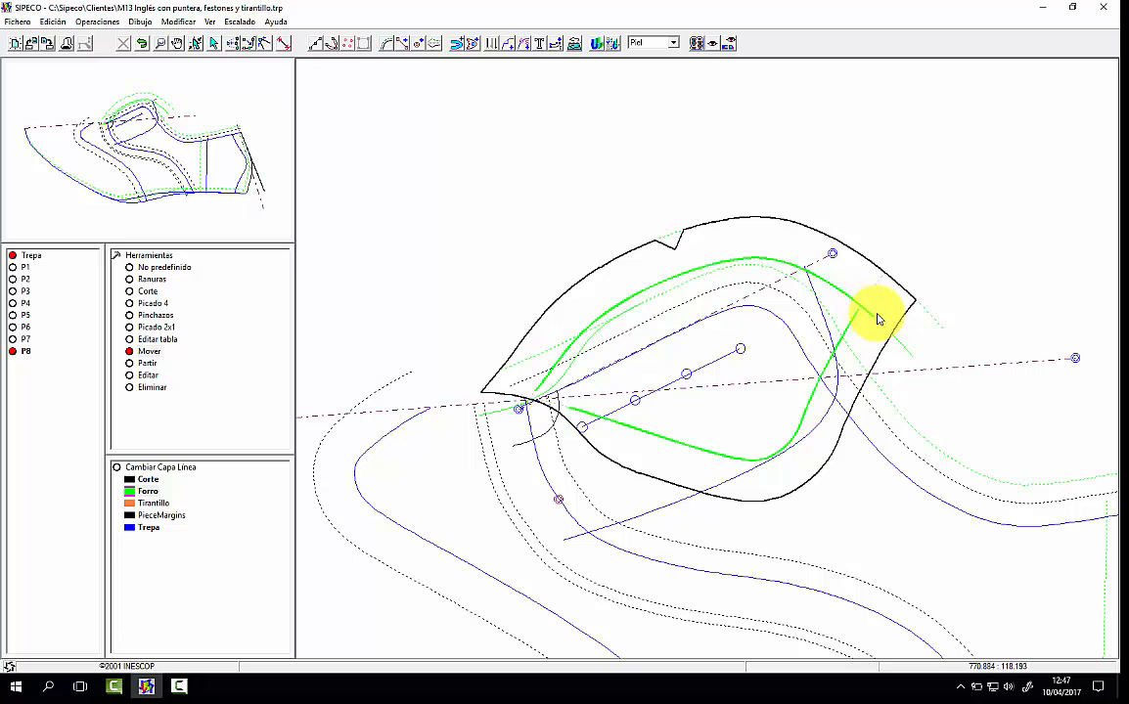
{"action": "left_click", "coordinate": [655, 43]}
{"action": "left_click", "coordinate": [646, 62]}
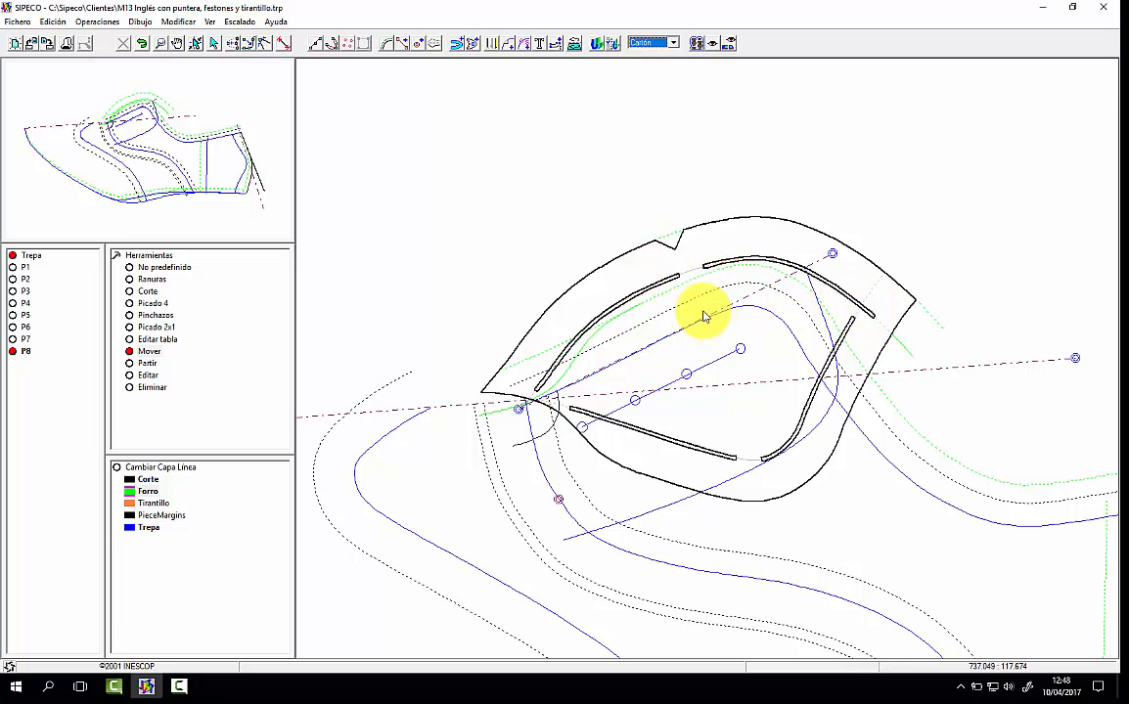
Step: Adjust the nodes of the base pattern's solid Trepa top line around P8's rear edge and return to the Piel view
{"action": "left_click", "coordinate": [230, 44]}
{"action": "left_click", "coordinate": [894, 467]}
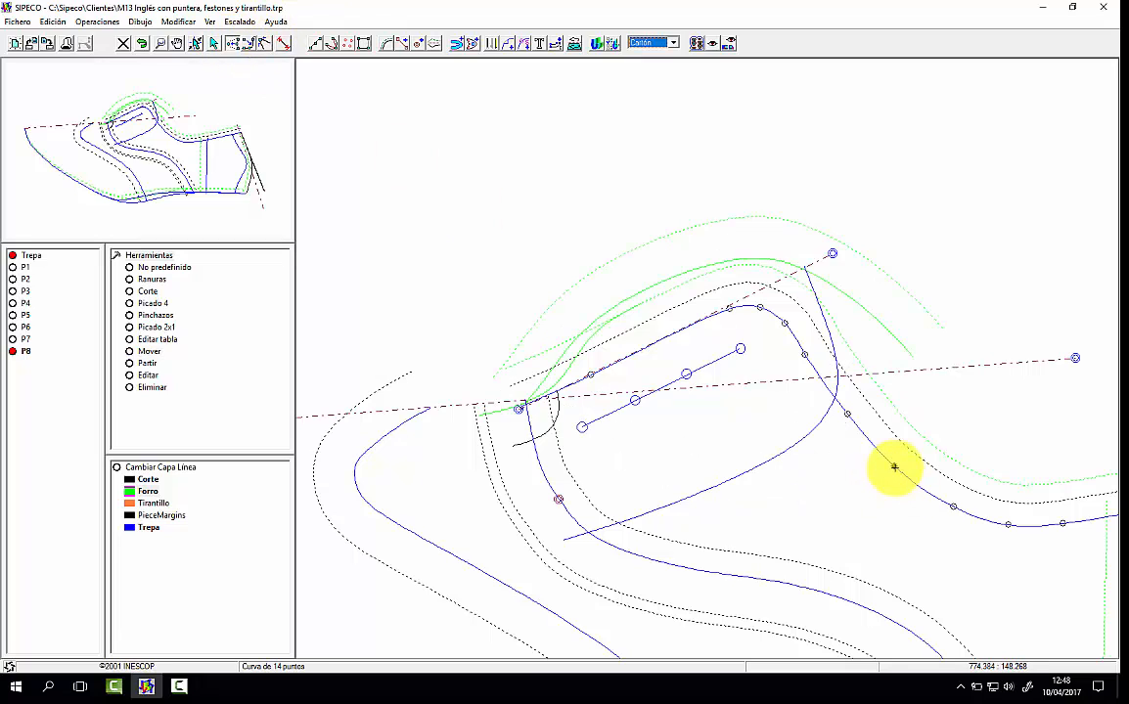
{"action": "left_click", "coordinate": [807, 355]}
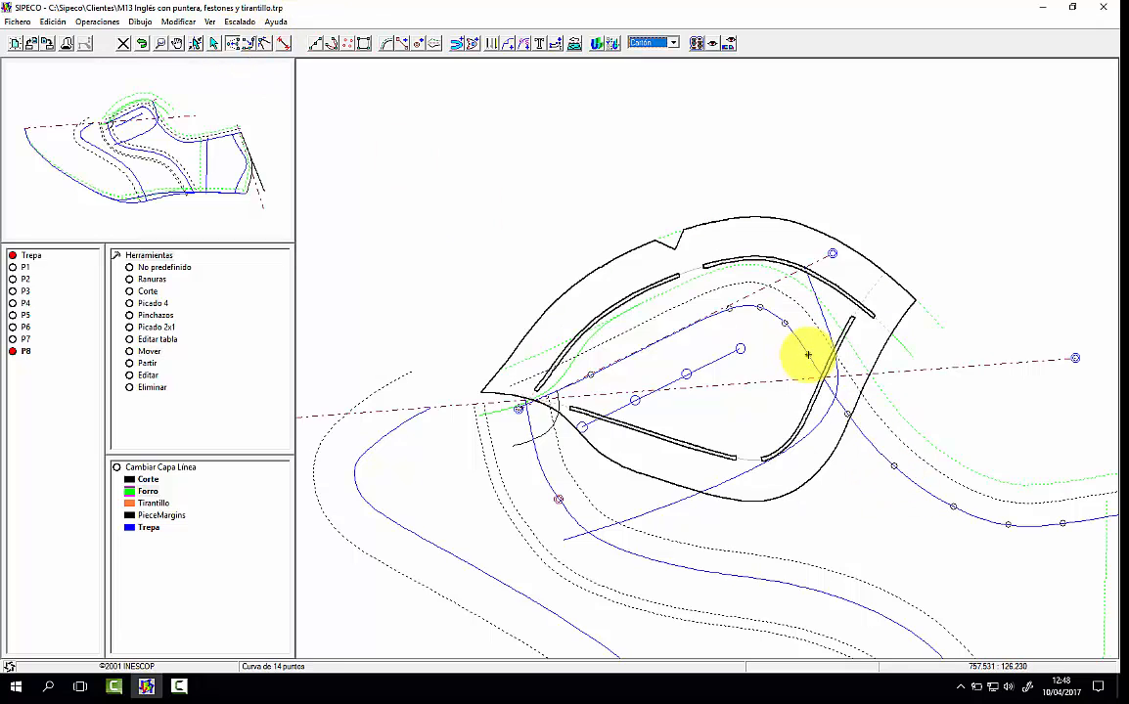
{"action": "left_click", "coordinate": [848, 417]}
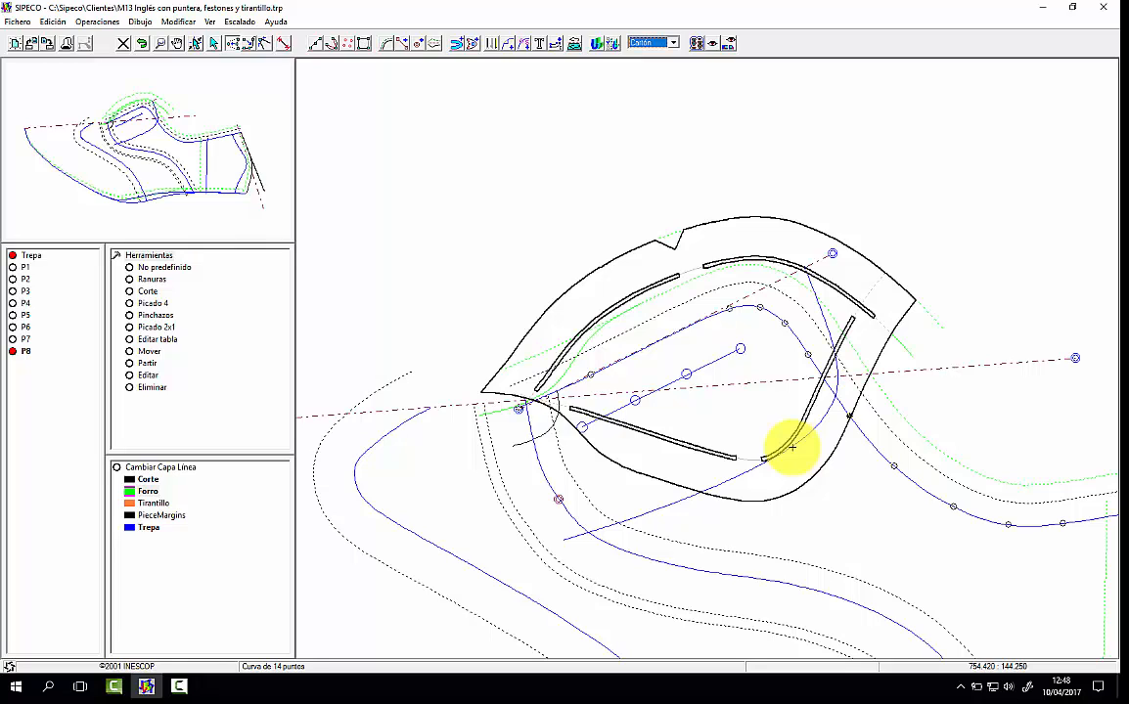
{"action": "left_click", "coordinate": [646, 43]}
{"action": "left_click", "coordinate": [642, 53]}
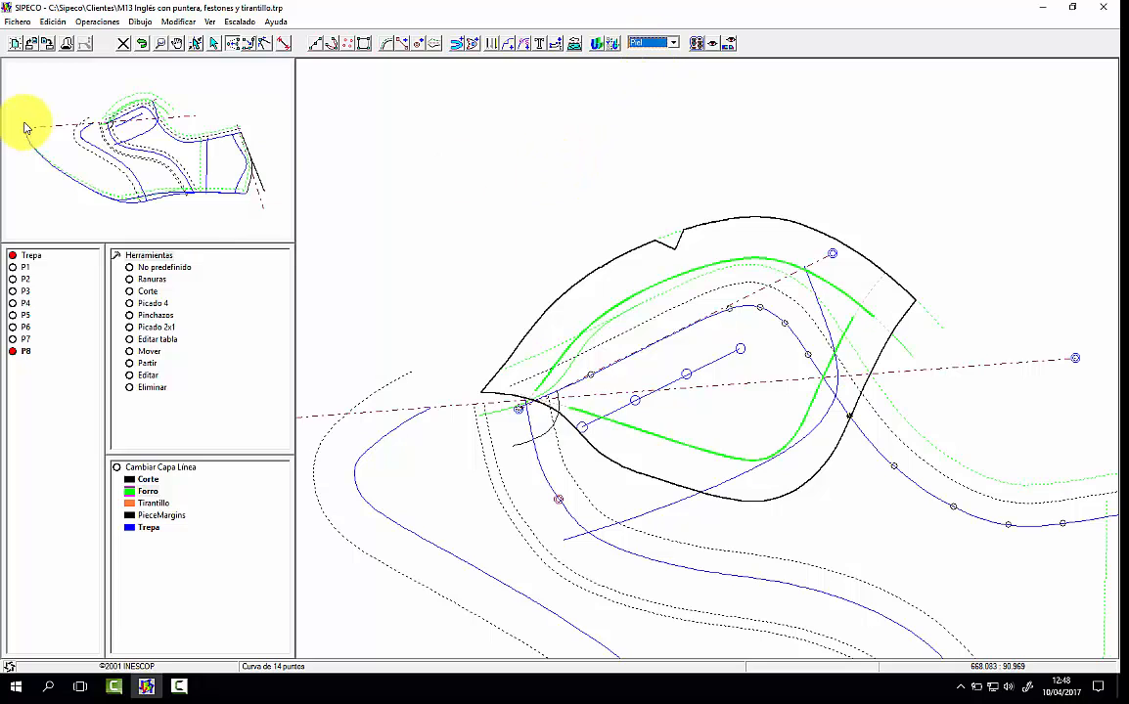
Step: Return to the base pattern, add a red layer named Refuerzo and make it the active layer
{"action": "left_click", "coordinate": [71, 147]}
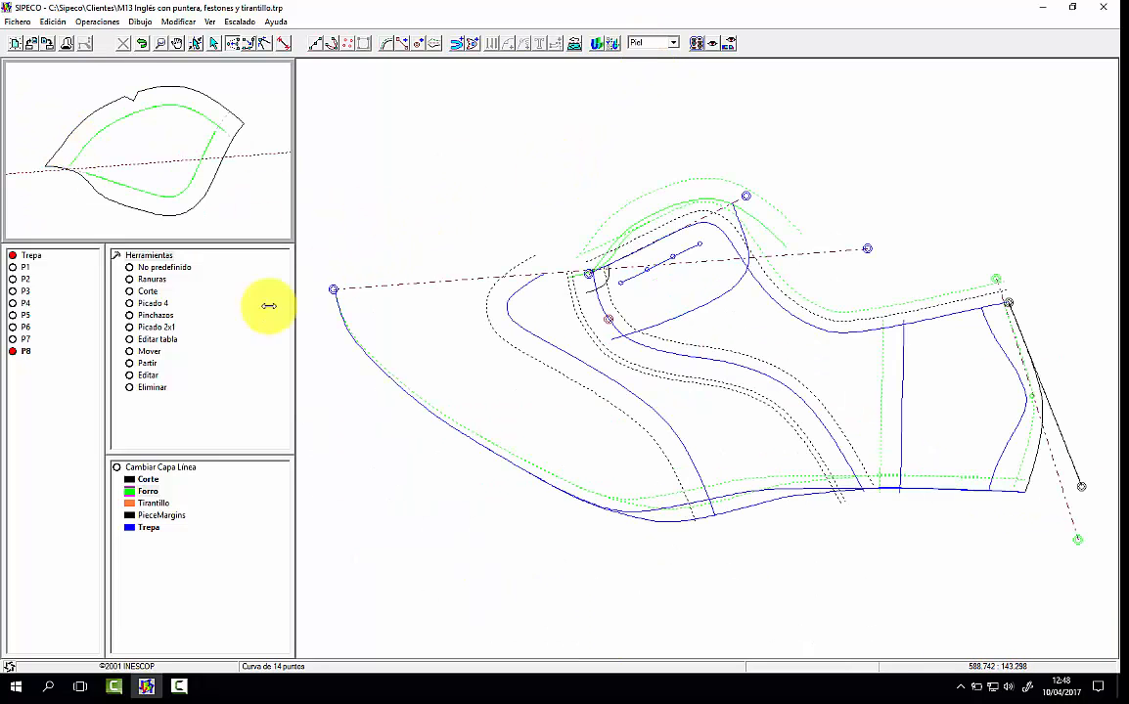
{"action": "right_click", "coordinate": [157, 491]}
{"action": "left_click", "coordinate": [304, 116]}
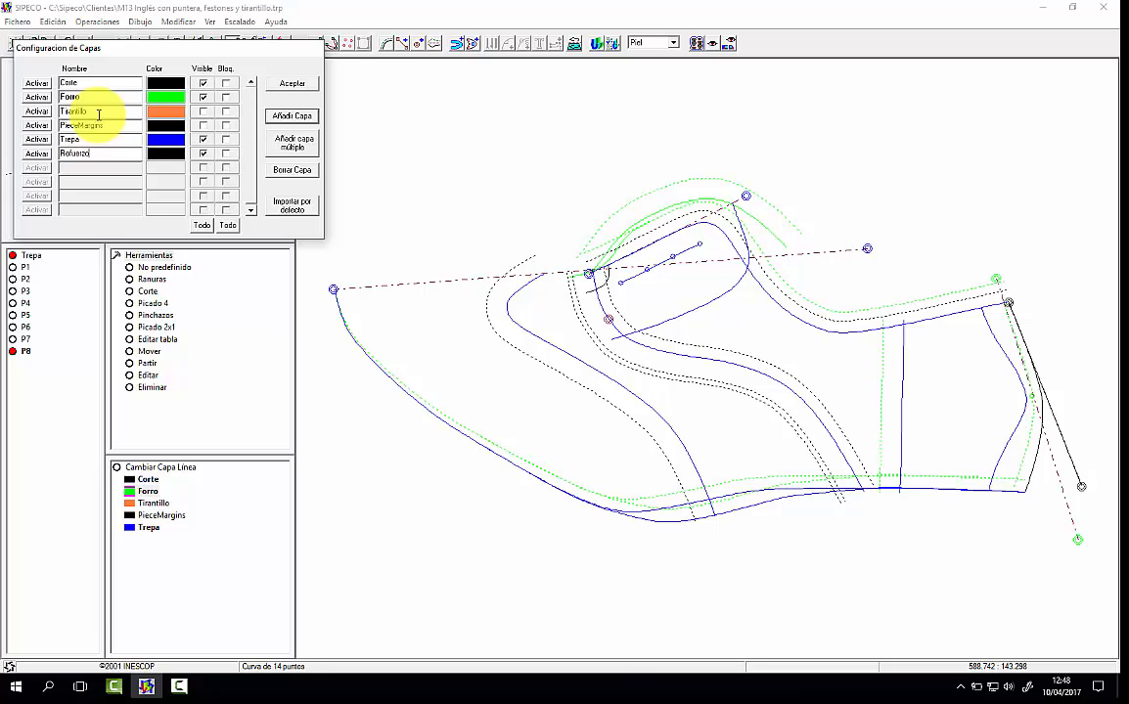
{"action": "left_click", "coordinate": [165, 153]}
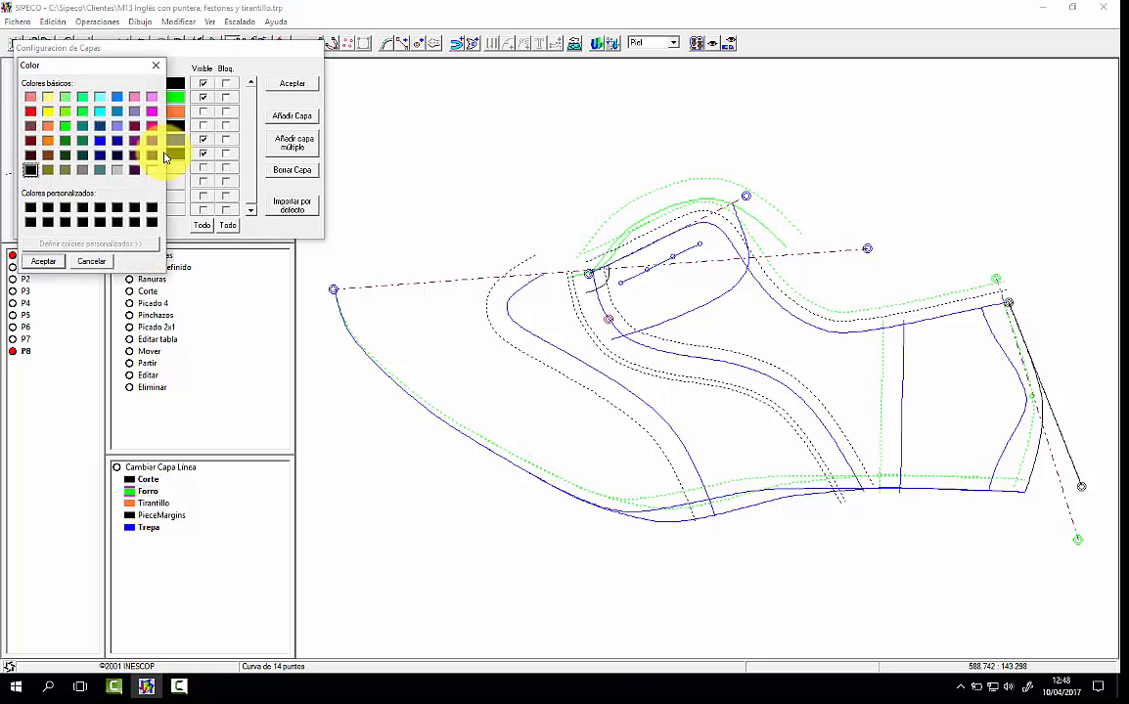
{"action": "left_click", "coordinate": [31, 125]}
{"action": "left_click", "coordinate": [43, 261]}
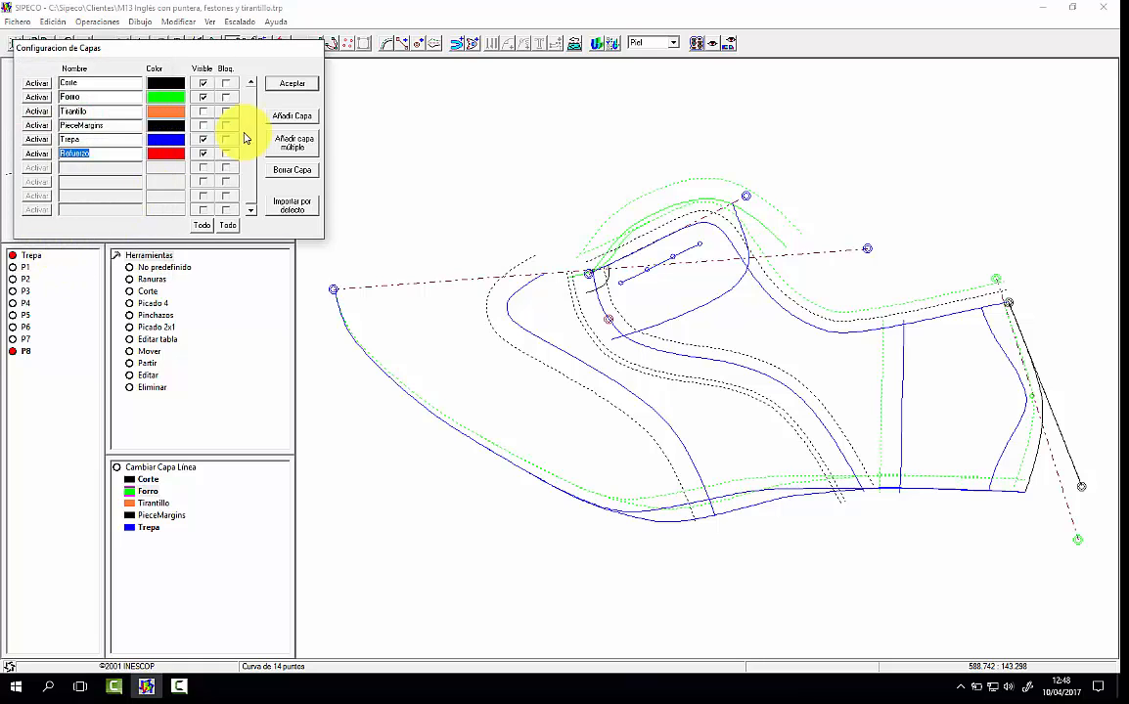
{"action": "left_click", "coordinate": [291, 84]}
{"action": "left_click", "coordinate": [161, 540]}
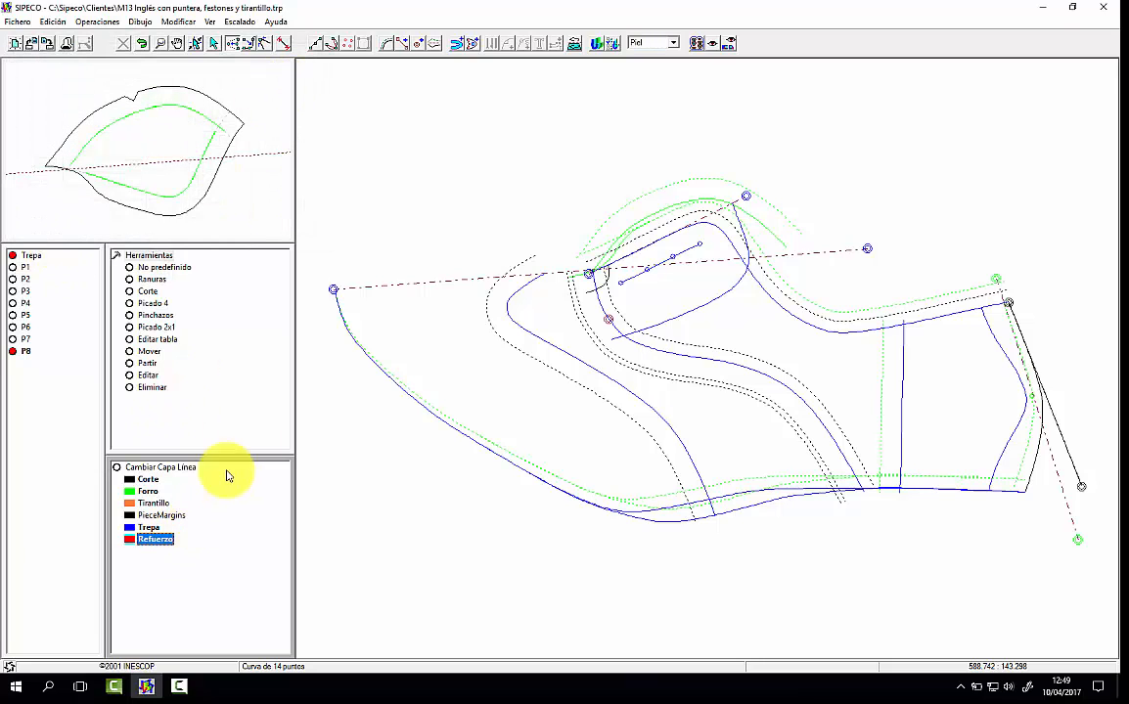
Step: Add a No predefinido margin of 1.5 mm on the inner side of the solid Trepa top line
{"action": "left_click", "coordinate": [149, 255]}
{"action": "left_click", "coordinate": [131, 257]}
{"action": "left_click", "coordinate": [144, 266]}
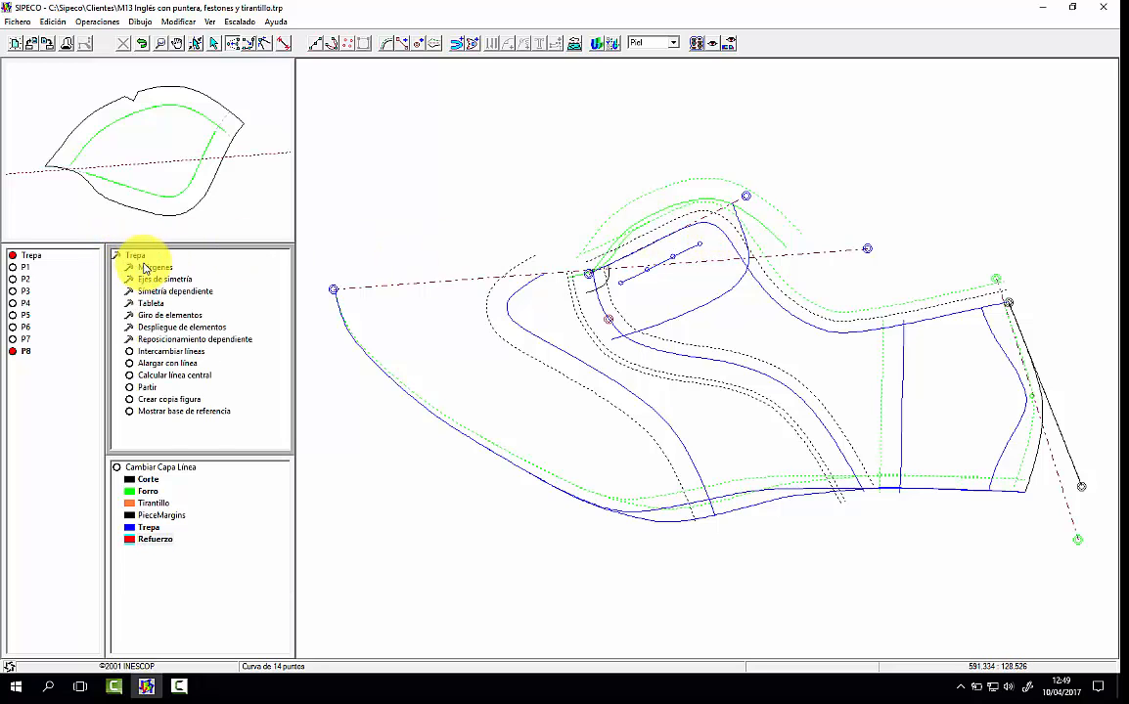
{"action": "left_click", "coordinate": [146, 268]}
{"action": "left_click", "coordinate": [171, 268]}
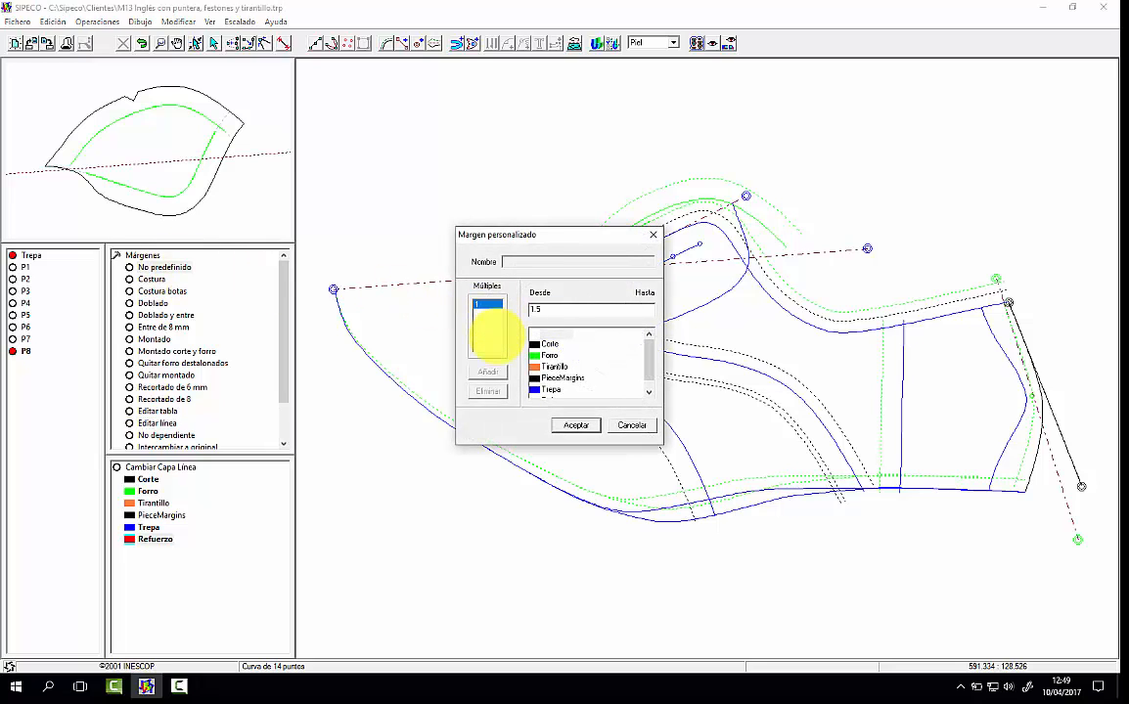
{"action": "left_click", "coordinate": [576, 425]}
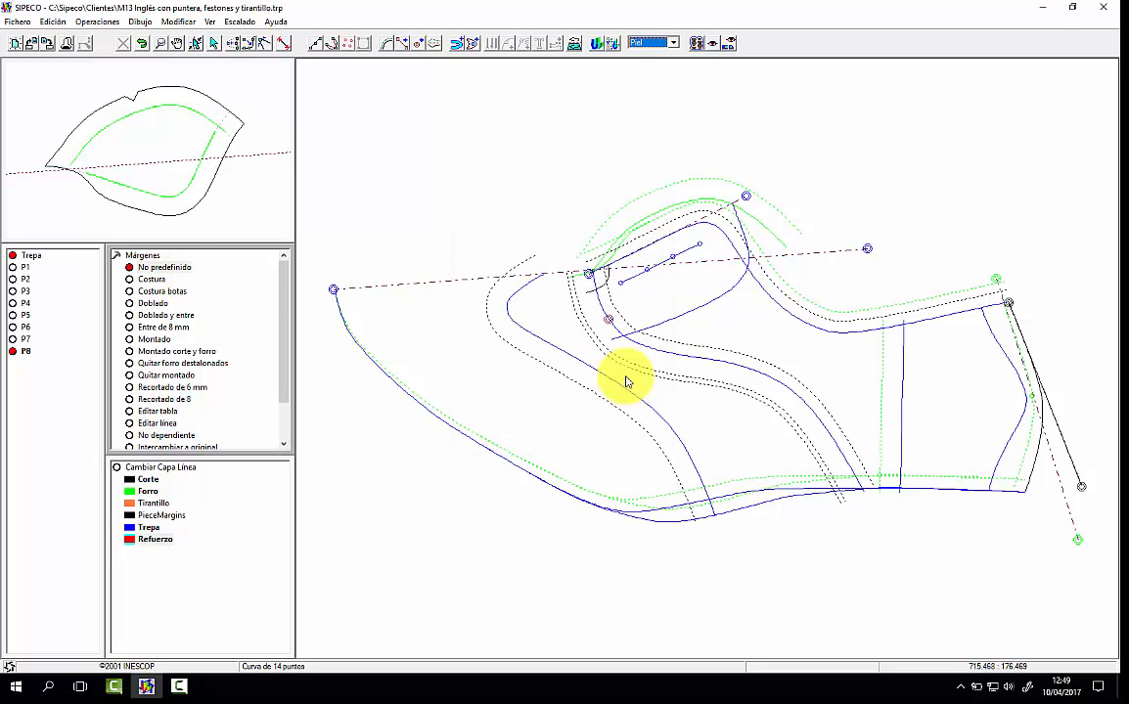
{"action": "left_click", "coordinate": [713, 233]}
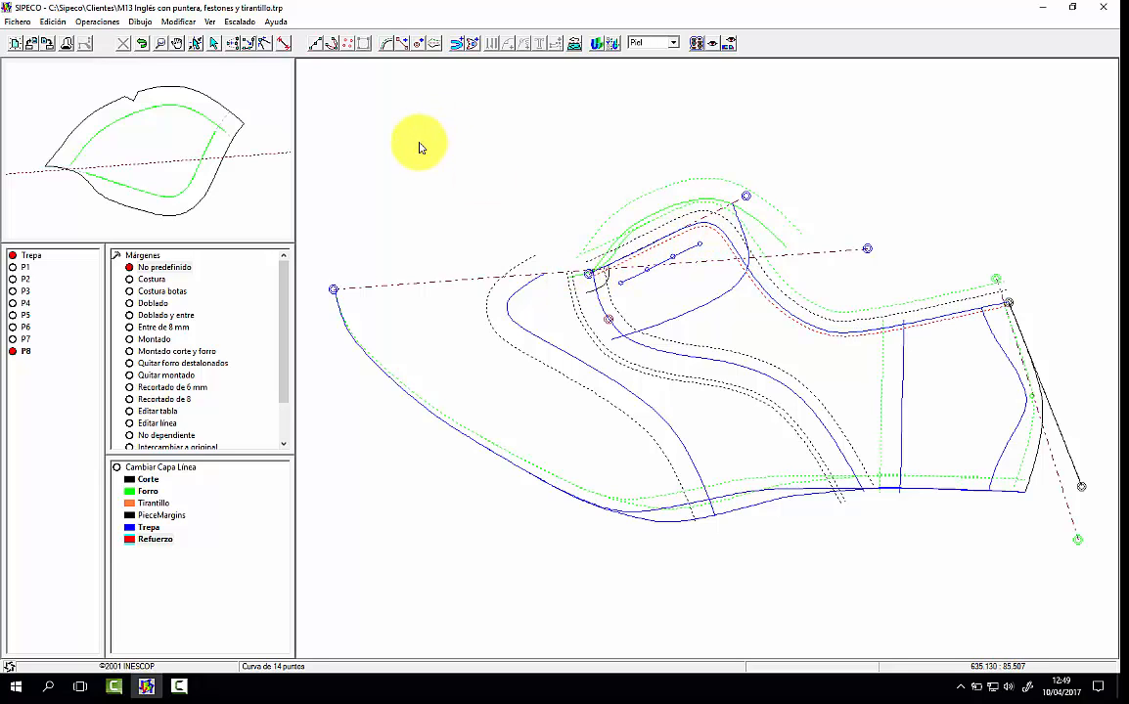
Step: Draw a Refuerzo curve below the eyelet line, from the vamp's dashed margin to the top line, and smooth its middle nodes
{"action": "left_click", "coordinate": [331, 43]}
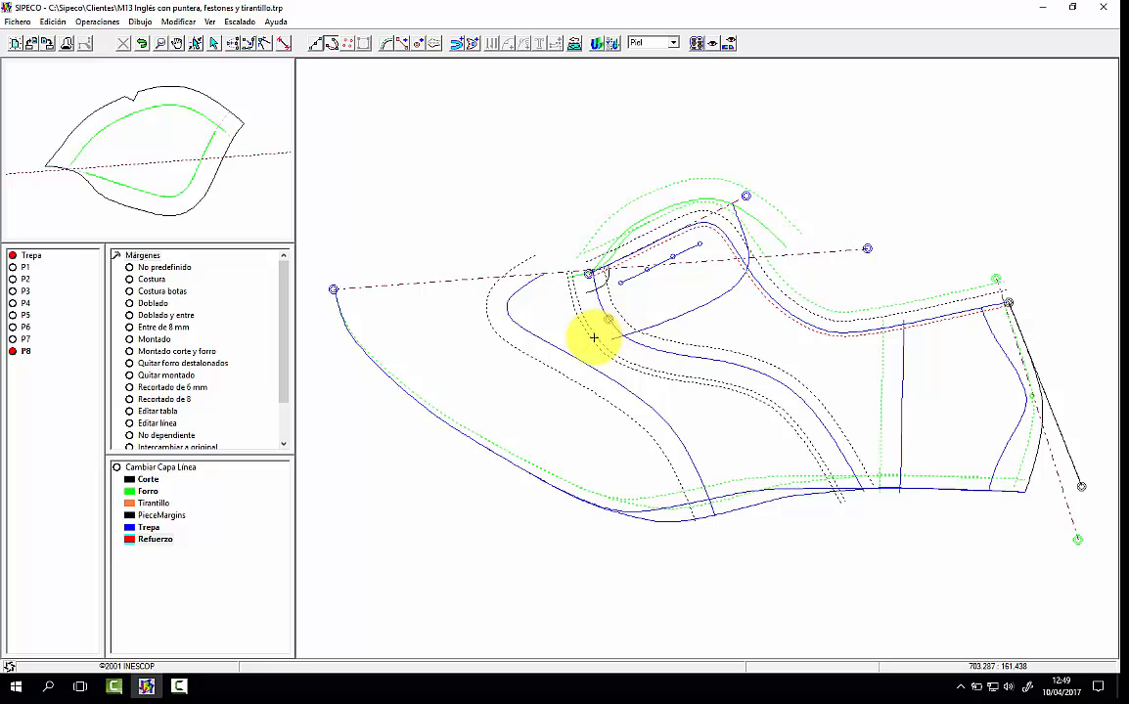
{"action": "left_click", "coordinate": [594, 338]}
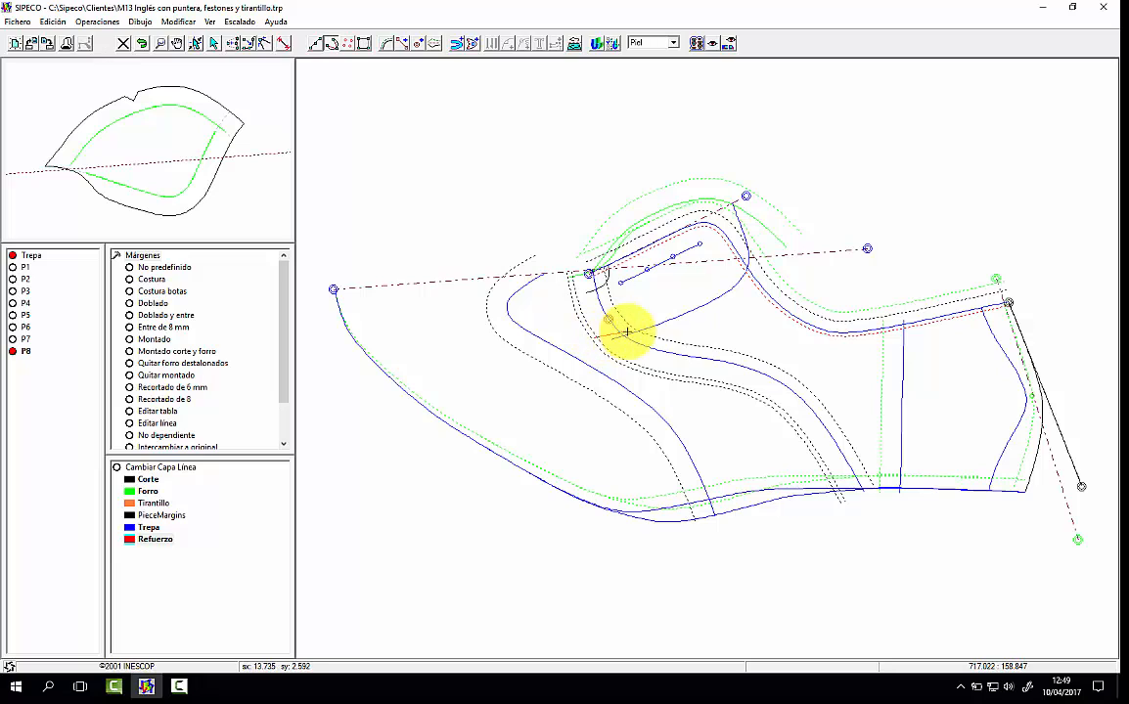
{"action": "left_click", "coordinate": [675, 299]}
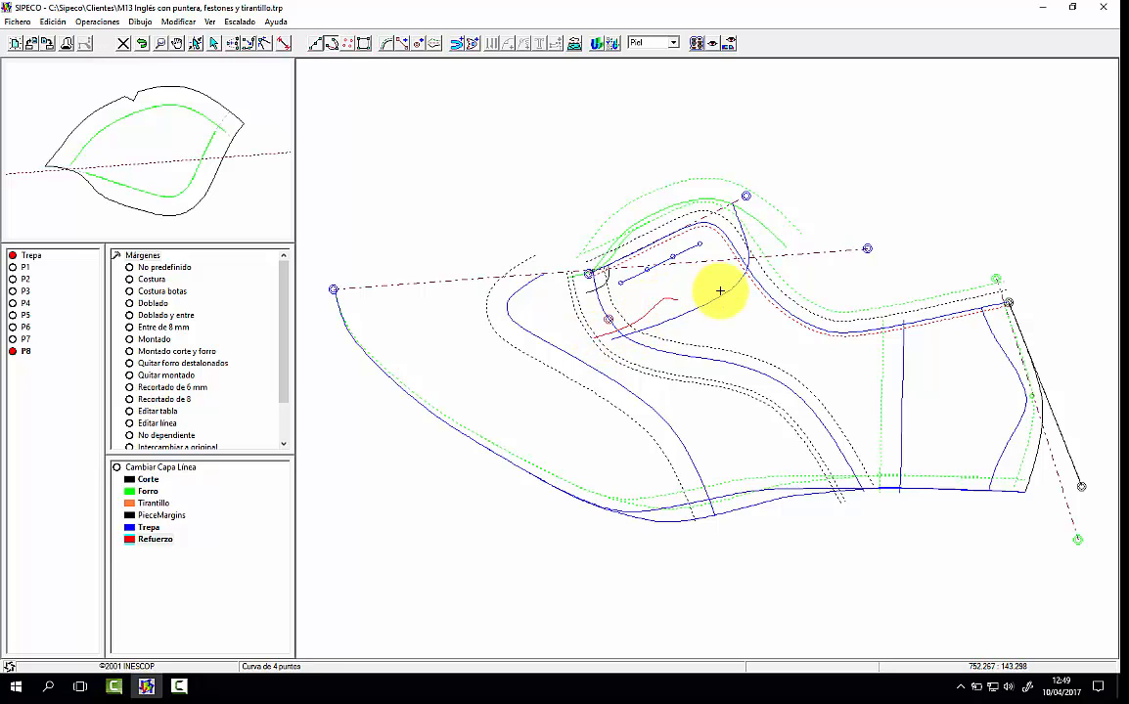
{"action": "left_click", "coordinate": [765, 259]}
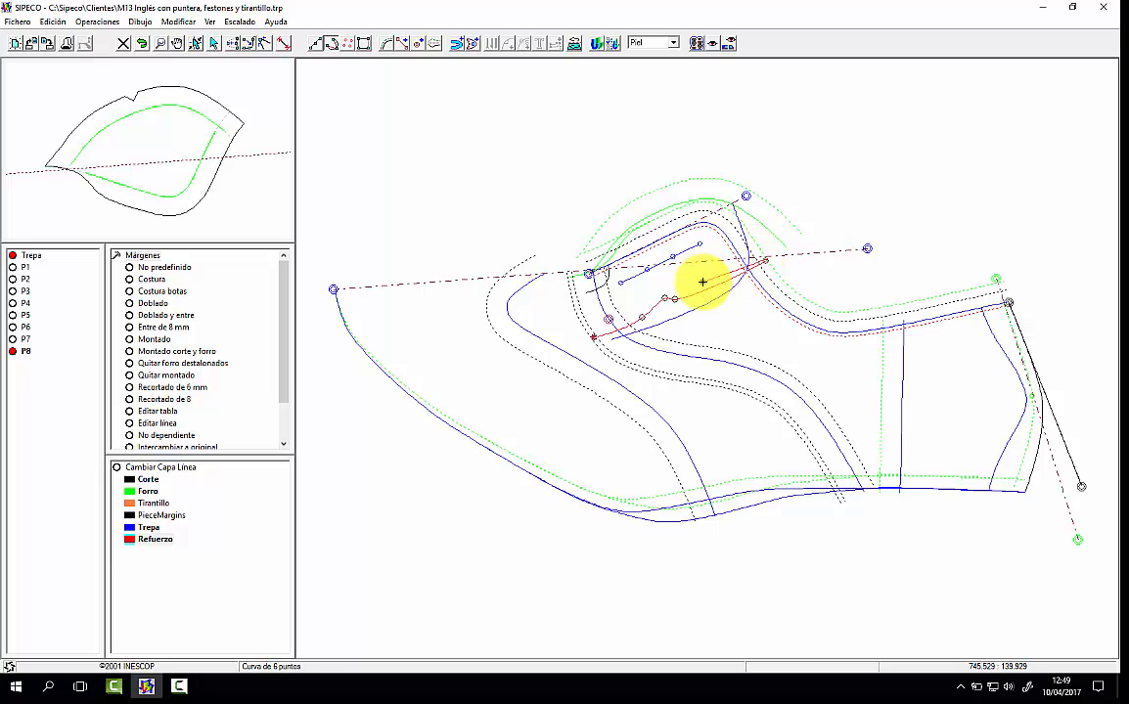
{"action": "left_click", "coordinate": [143, 45]}
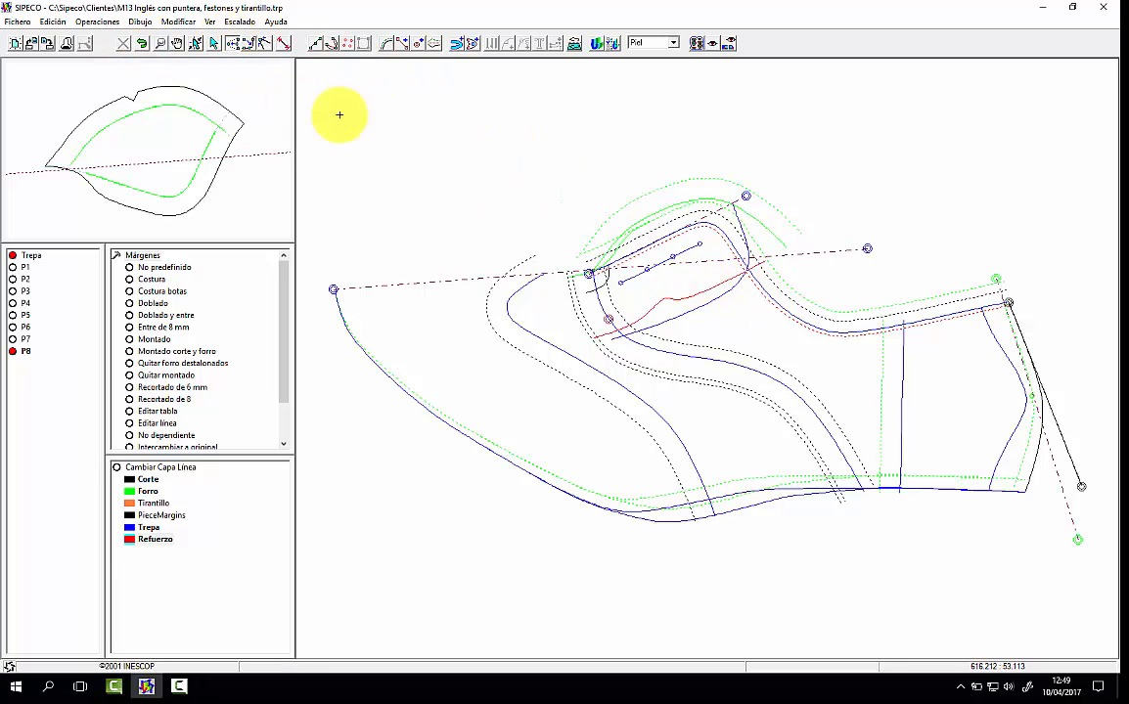
{"action": "mouse_move", "coordinate": [677, 299]}
{"action": "left_mouse_down"}
{"action": "mouse_move", "coordinate": [693, 291]}
{"action": "mouse_move", "coordinate": [670, 293]}
{"action": "left_mouse_up"}
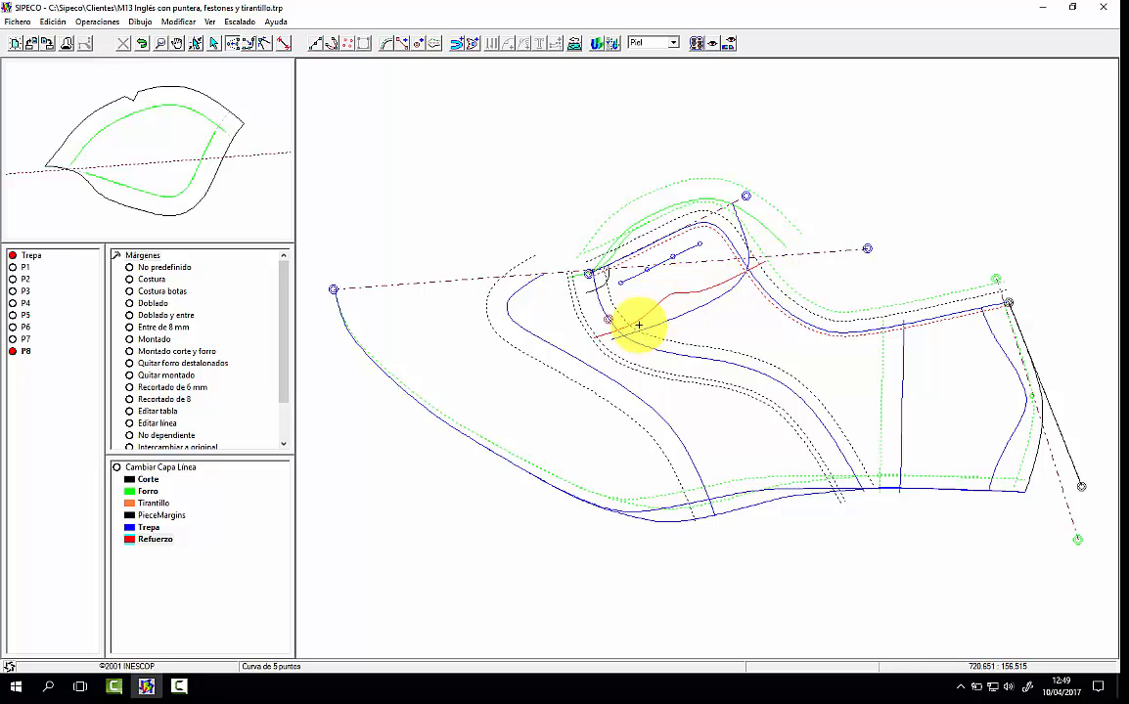
Step: Extract the eyelet reinforcement piece from the red top margin, the outer dashed vamp margin and the Refuerzo curve, and open it
{"action": "left_click", "coordinate": [456, 44]}
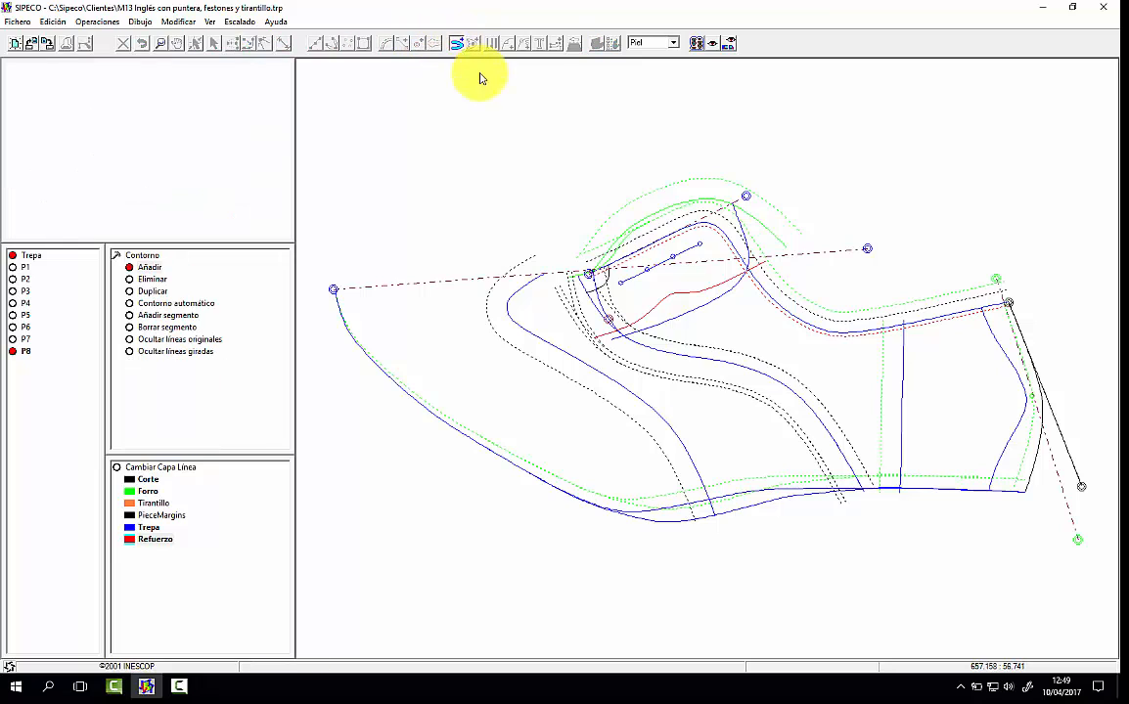
{"action": "left_click", "coordinate": [721, 241]}
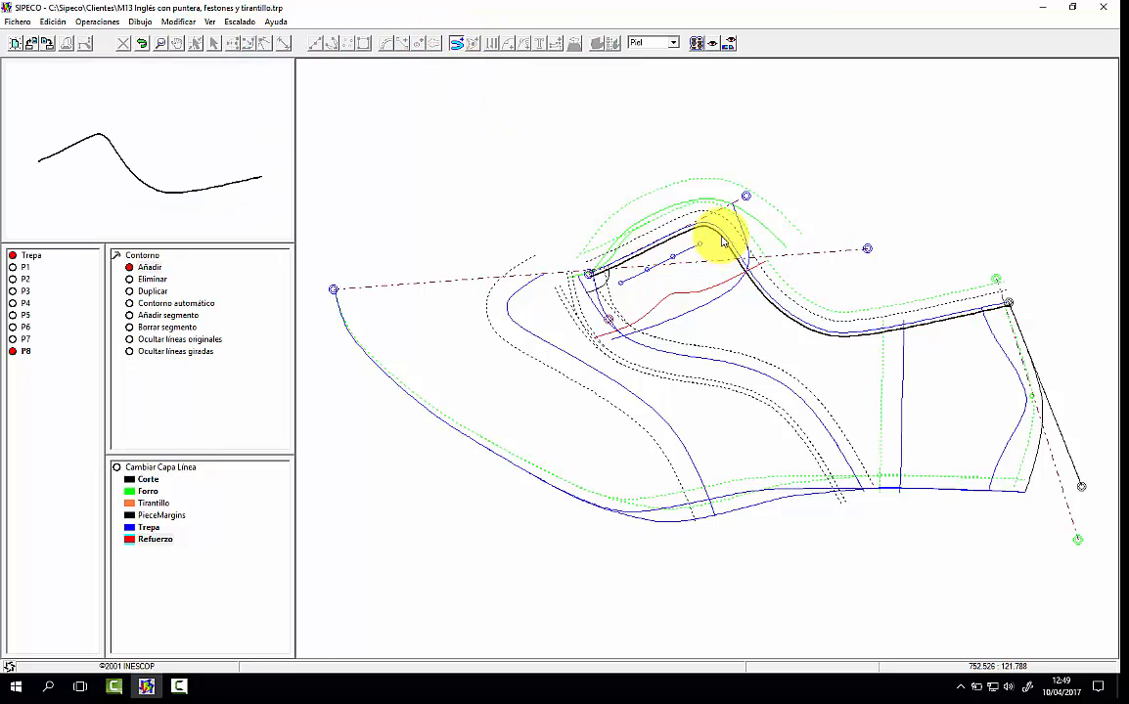
{"action": "left_click", "coordinate": [566, 298]}
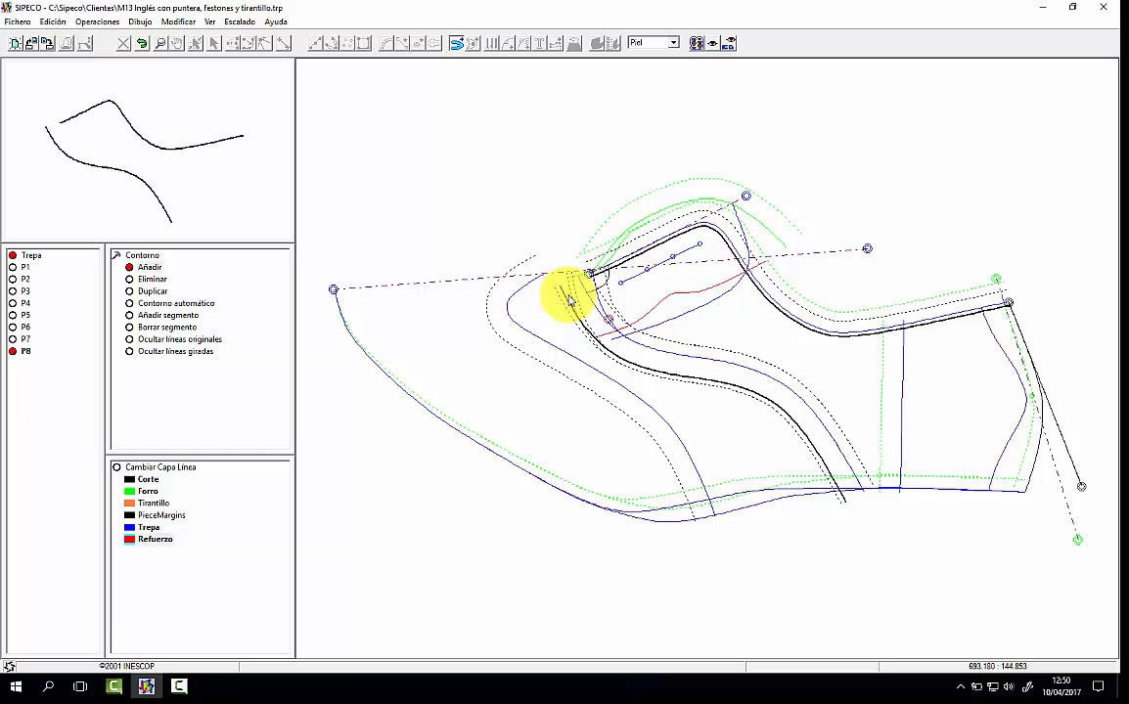
{"action": "left_click", "coordinate": [653, 309]}
{"action": "left_click", "coordinate": [687, 279]}
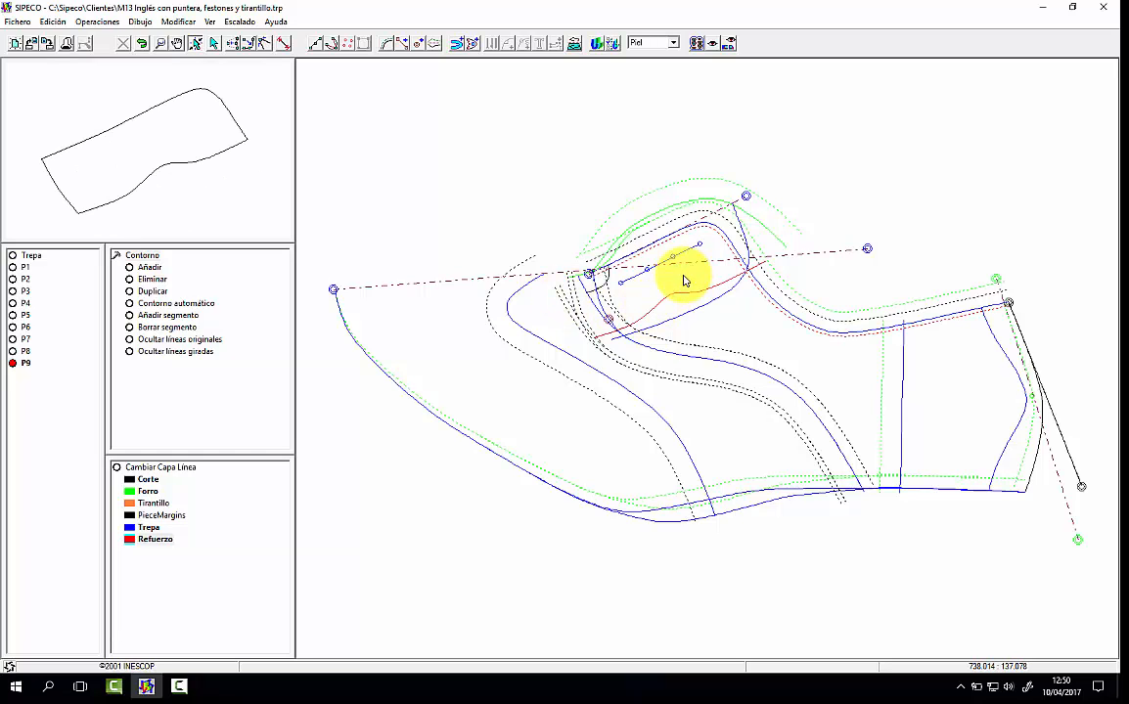
{"action": "left_click", "coordinate": [195, 154]}
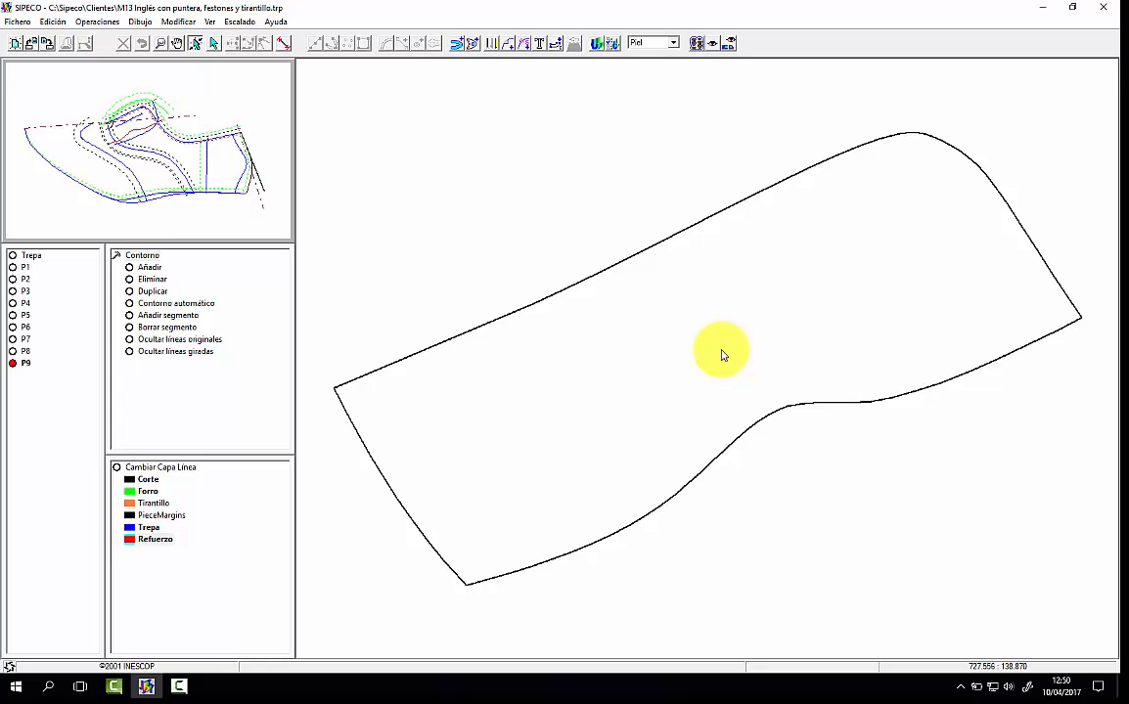
Step: Activate the Corte layer, extract the small throat piece mirrored across the vamp axis from the arc and dashed margin, and open it
{"action": "left_click", "coordinate": [182, 186]}
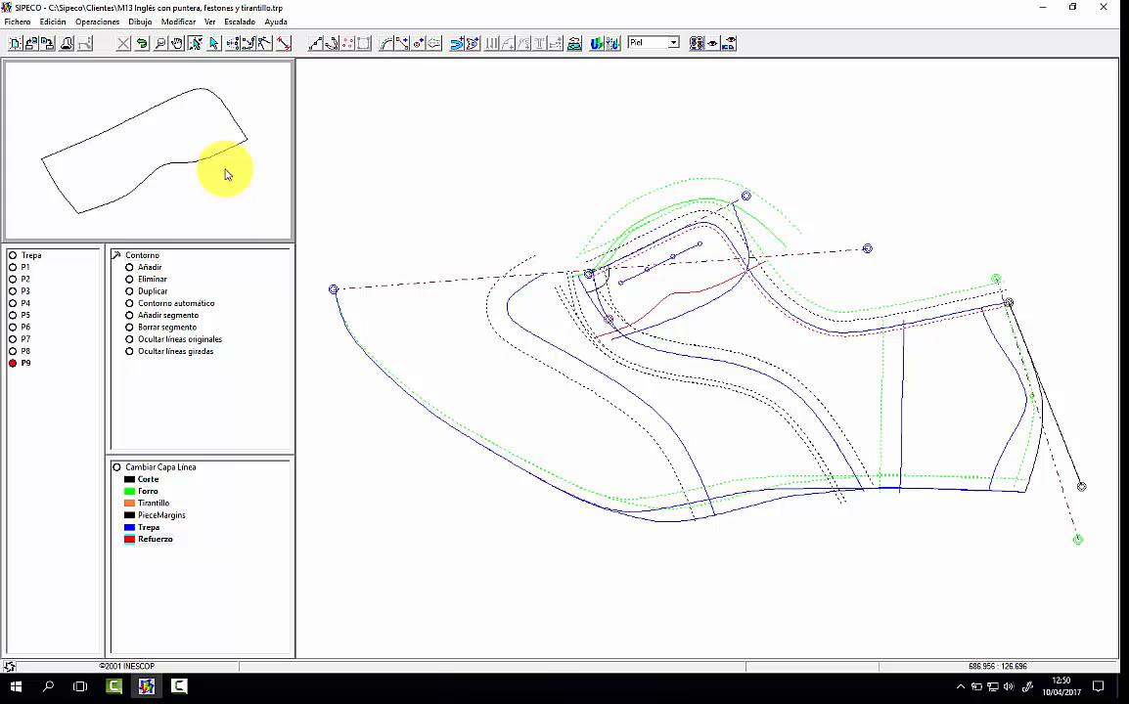
{"action": "left_click", "coordinate": [160, 482]}
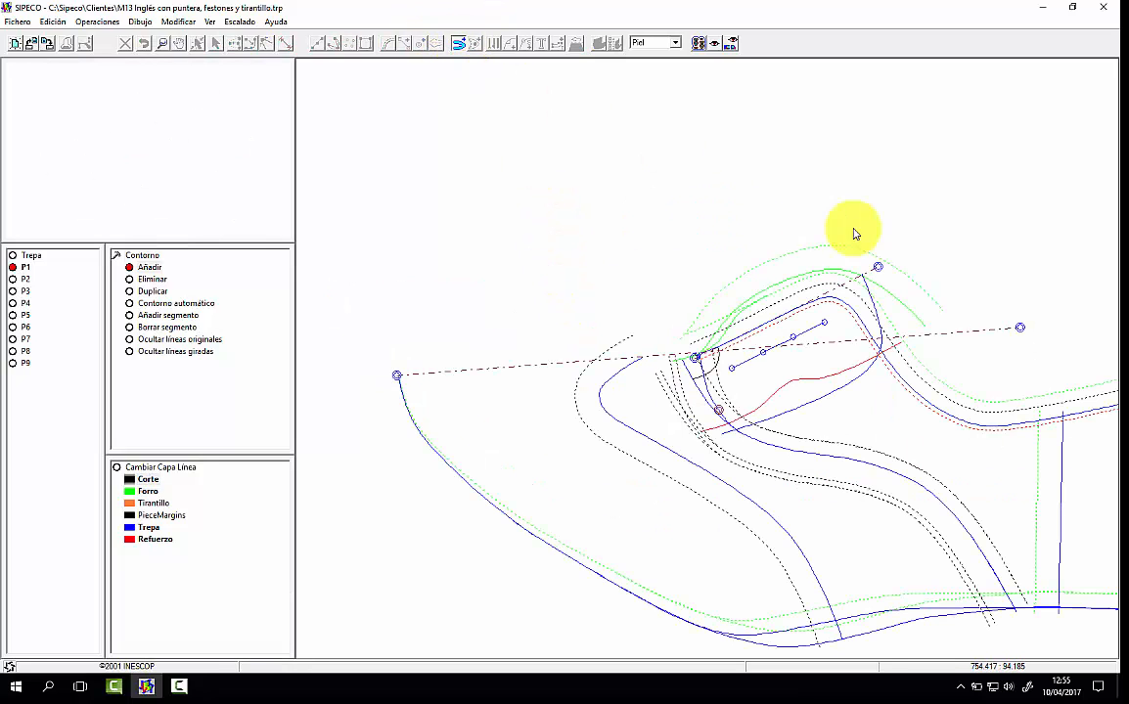
{"action": "left_click", "coordinate": [1018, 328]}
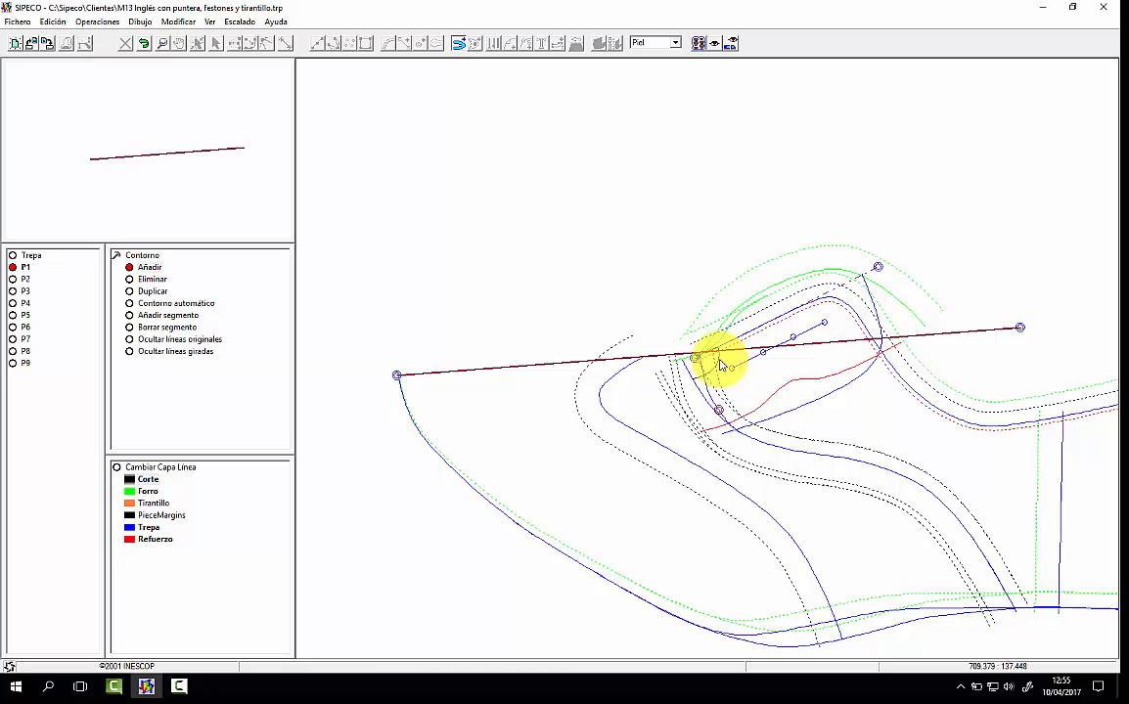
{"action": "left_click", "coordinate": [670, 369]}
{"action": "right_click", "coordinate": [690, 349]}
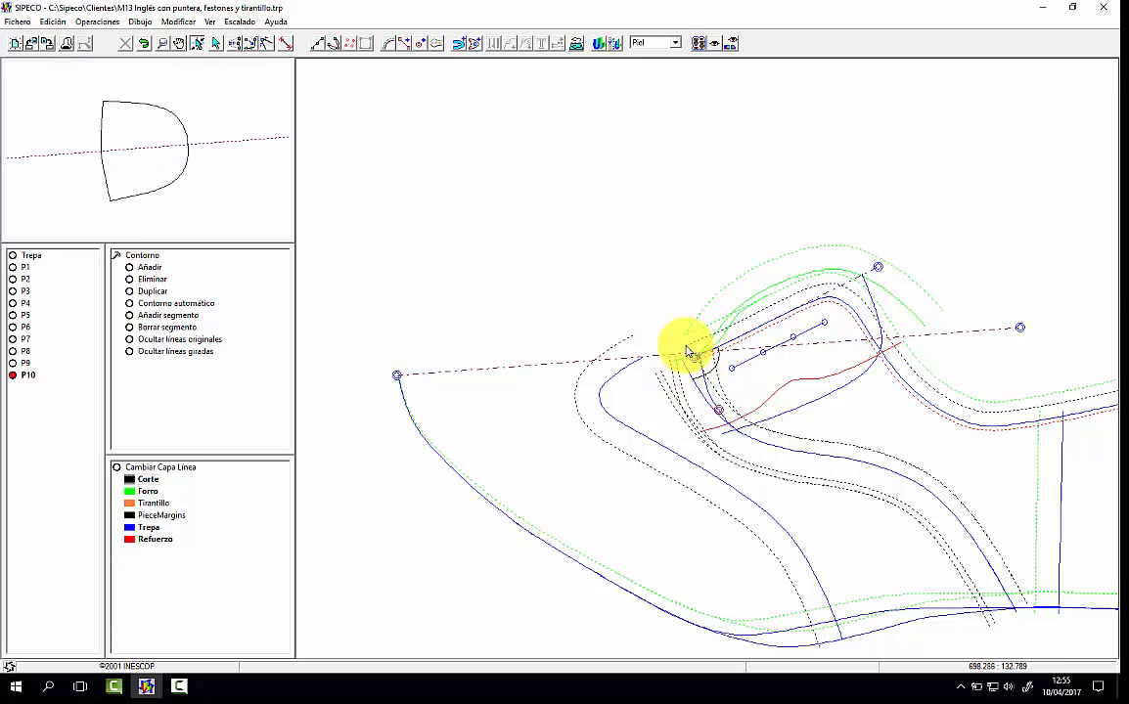
{"action": "left_click", "coordinate": [198, 161]}
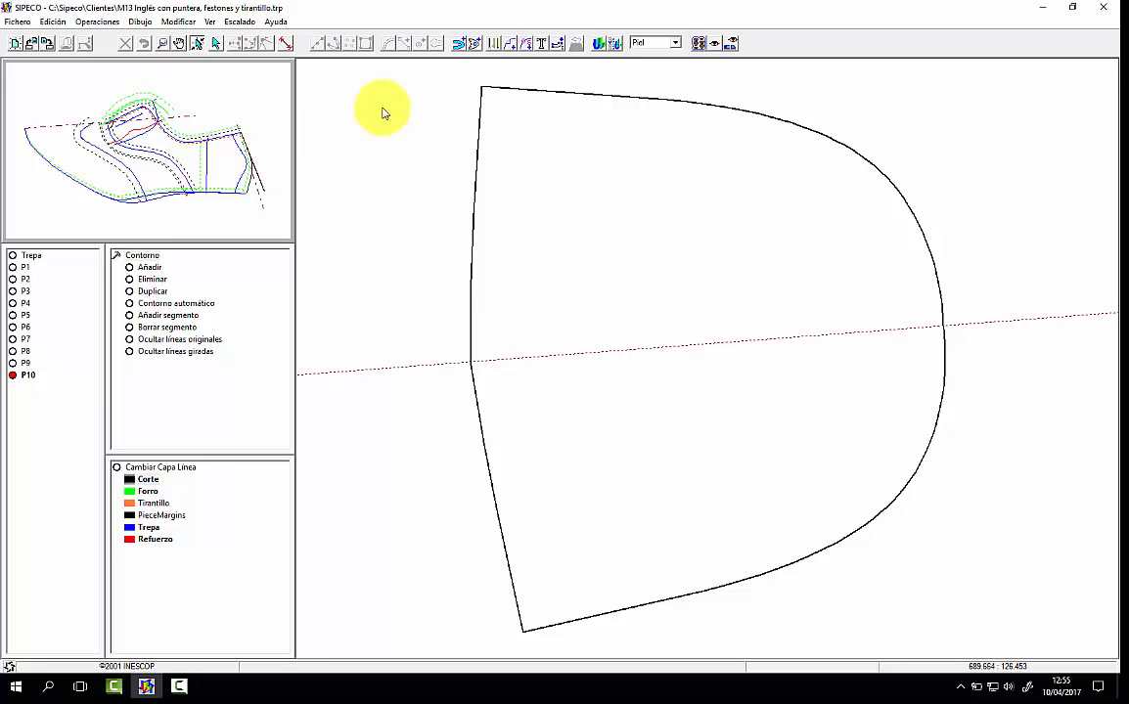
Step: Add the base pattern's solid Trepa vamp line, mirrored across the vamp axis, as an interior line of P10
{"action": "left_click", "coordinate": [474, 43]}
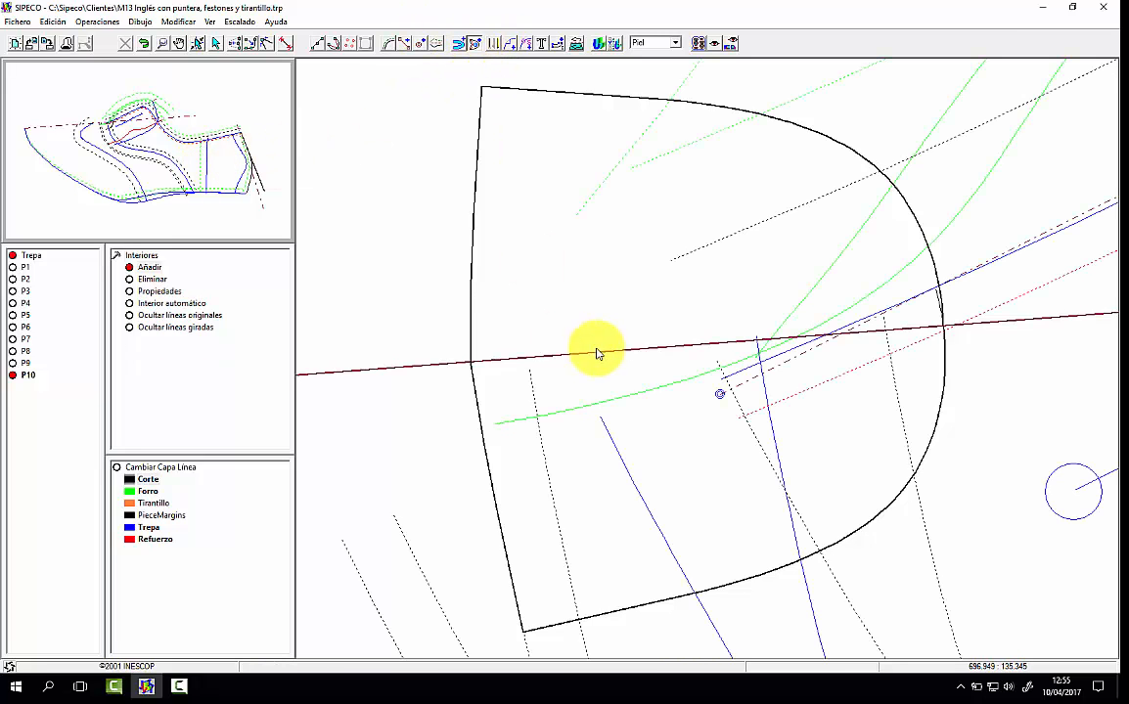
{"action": "left_click", "coordinate": [764, 387]}
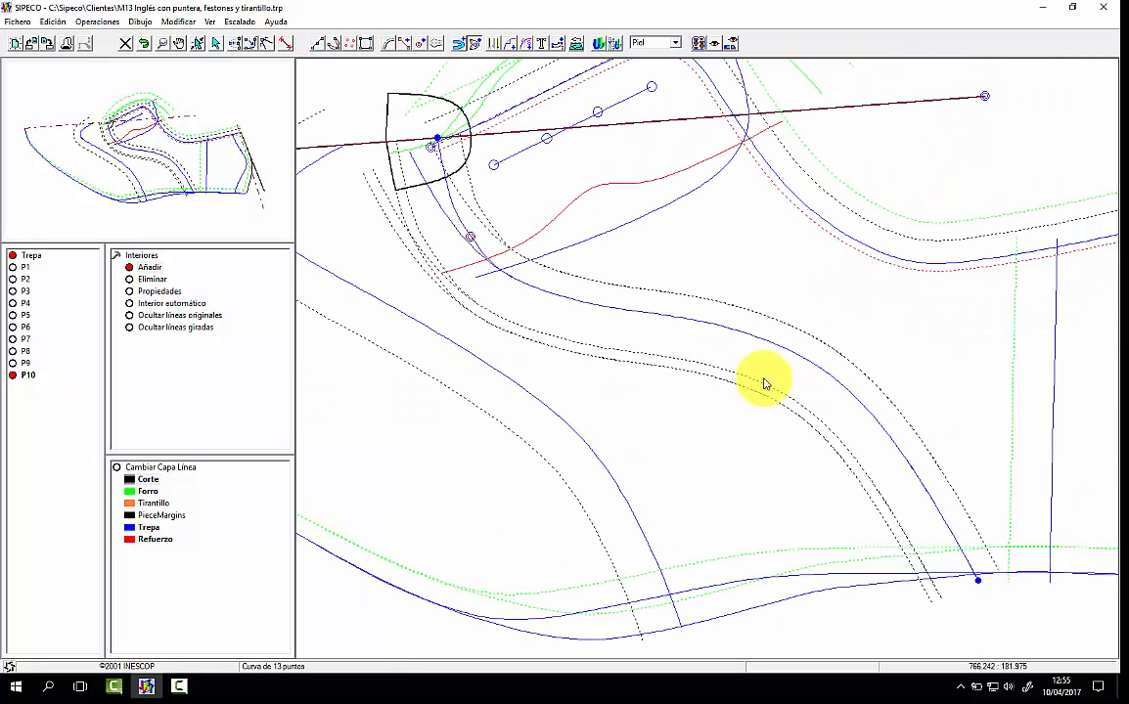
{"action": "left_click", "coordinate": [441, 144]}
{"action": "left_click", "coordinate": [579, 226]}
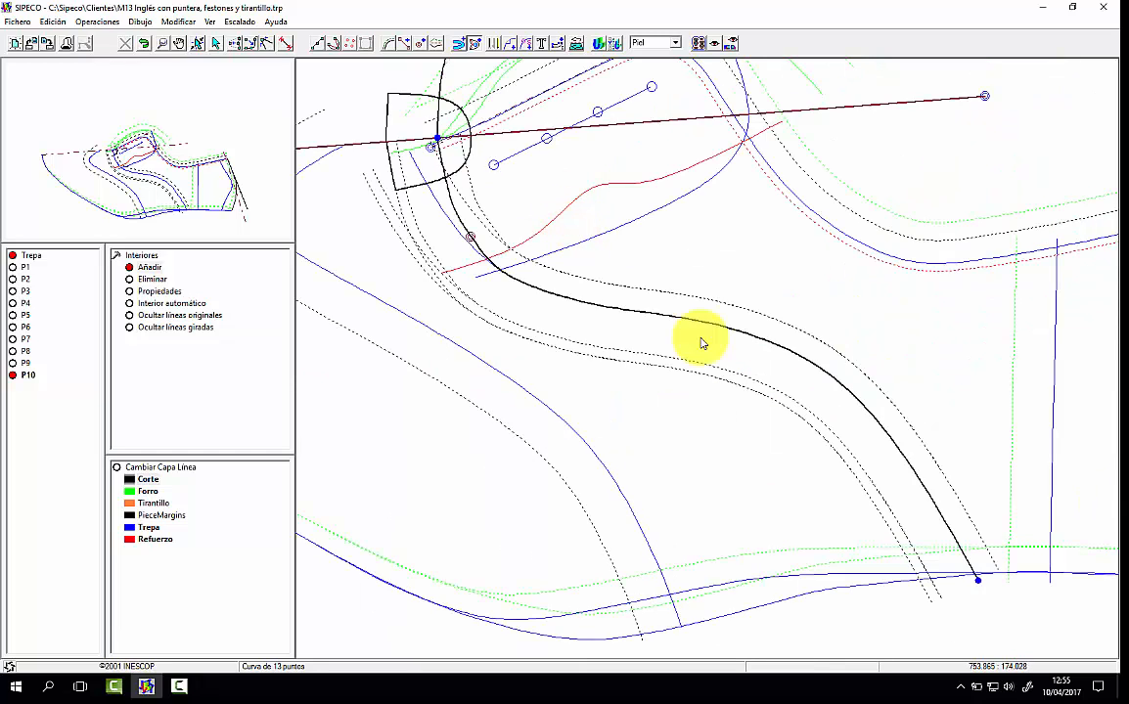
{"action": "left_click", "coordinate": [977, 581]}
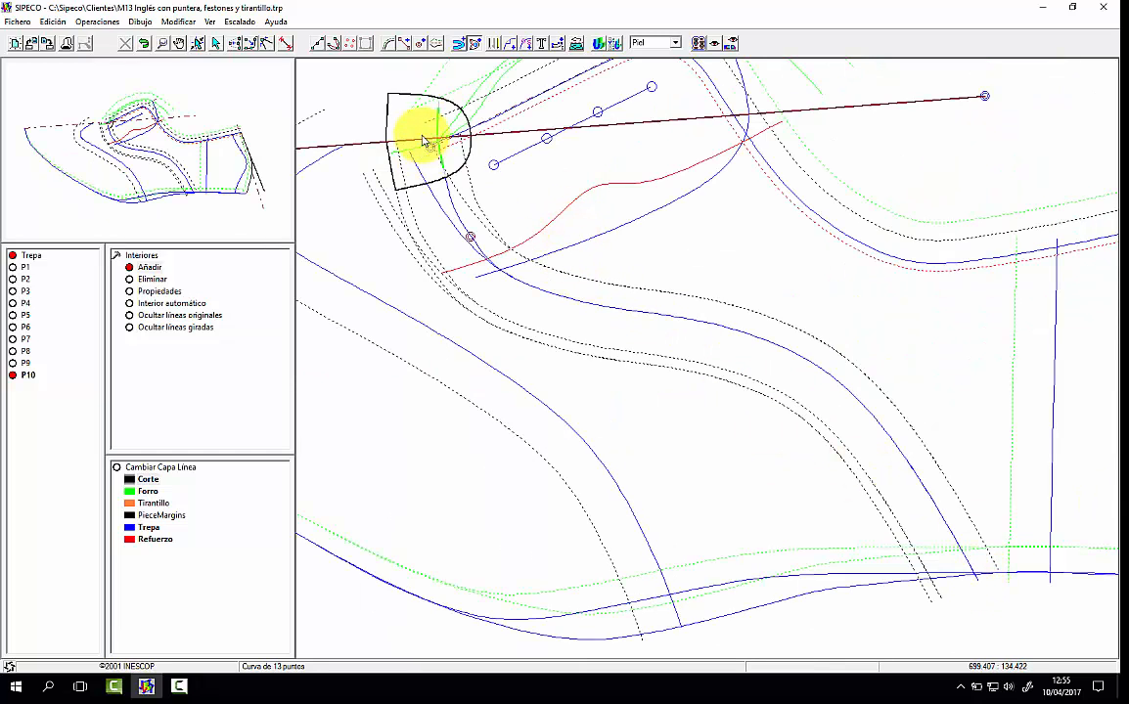
Step: Shorten the tool mark on P10's interior vamp line by moving its ends inward along the line
{"action": "right_click", "coordinate": [413, 121]}
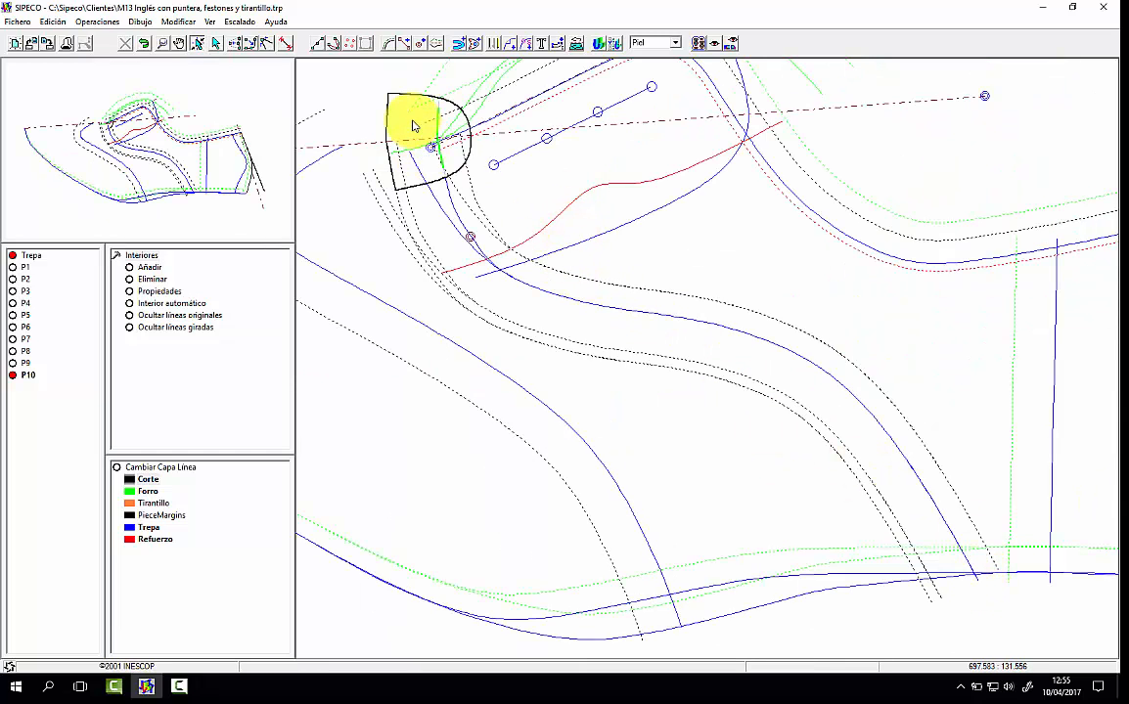
{"action": "left_click", "coordinate": [494, 41]}
{"action": "left_click", "coordinate": [255, 169]}
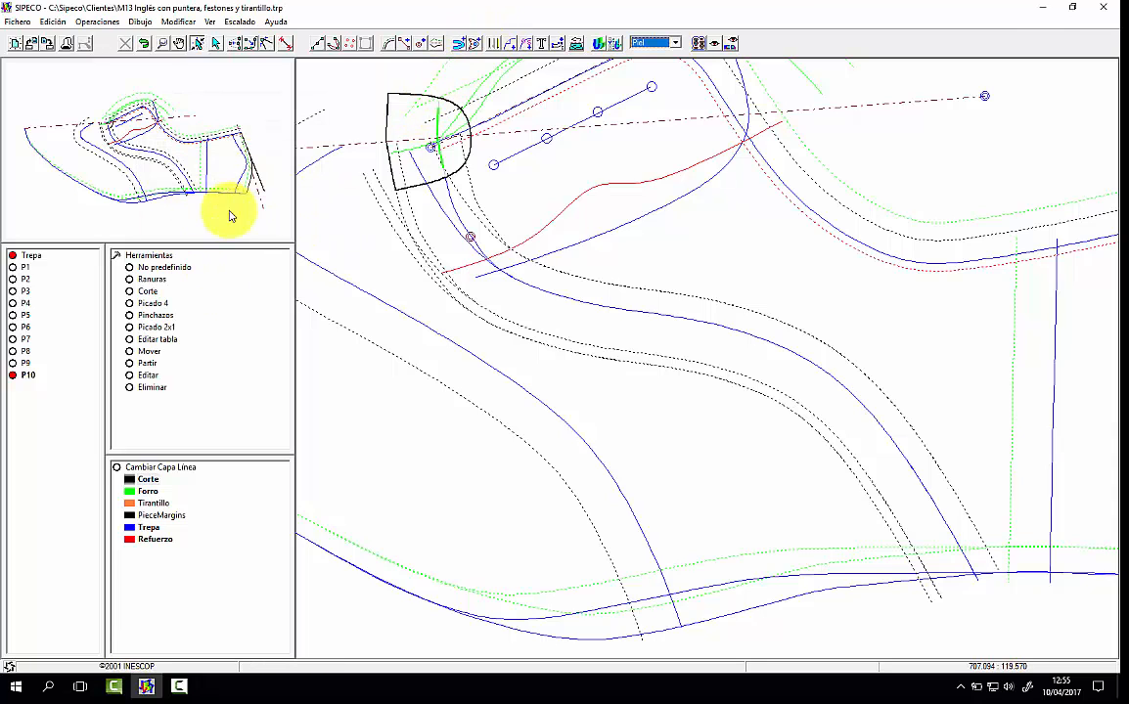
{"action": "left_click", "coordinate": [148, 352]}
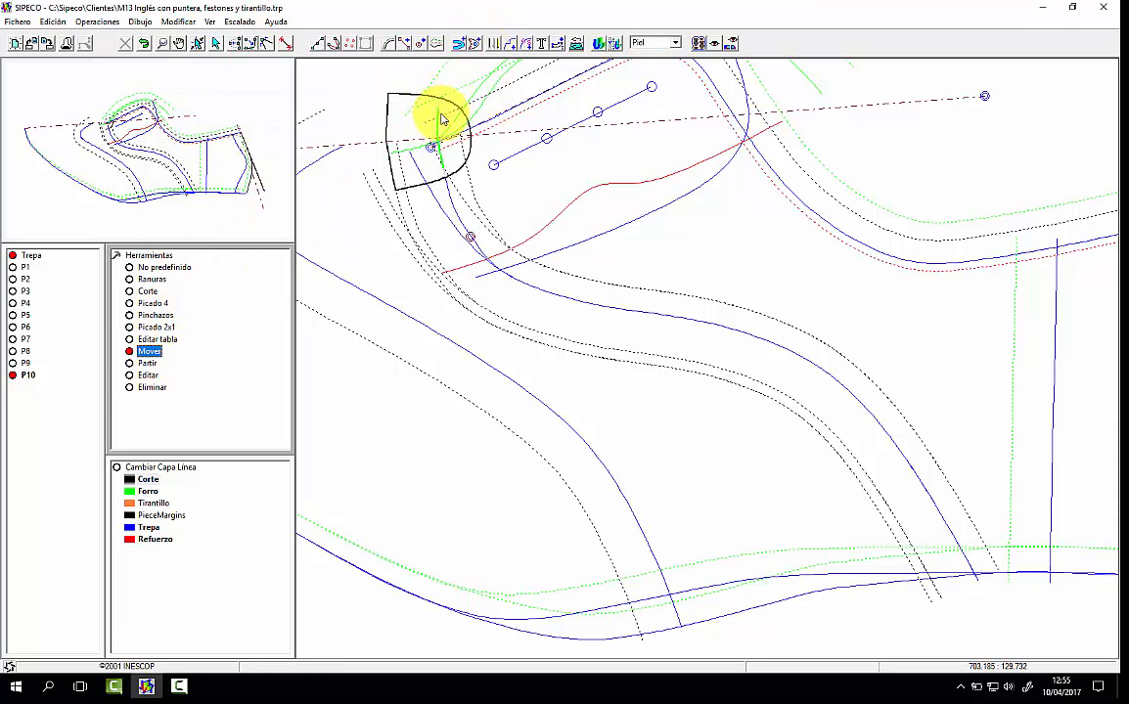
{"action": "left_click", "coordinate": [445, 173]}
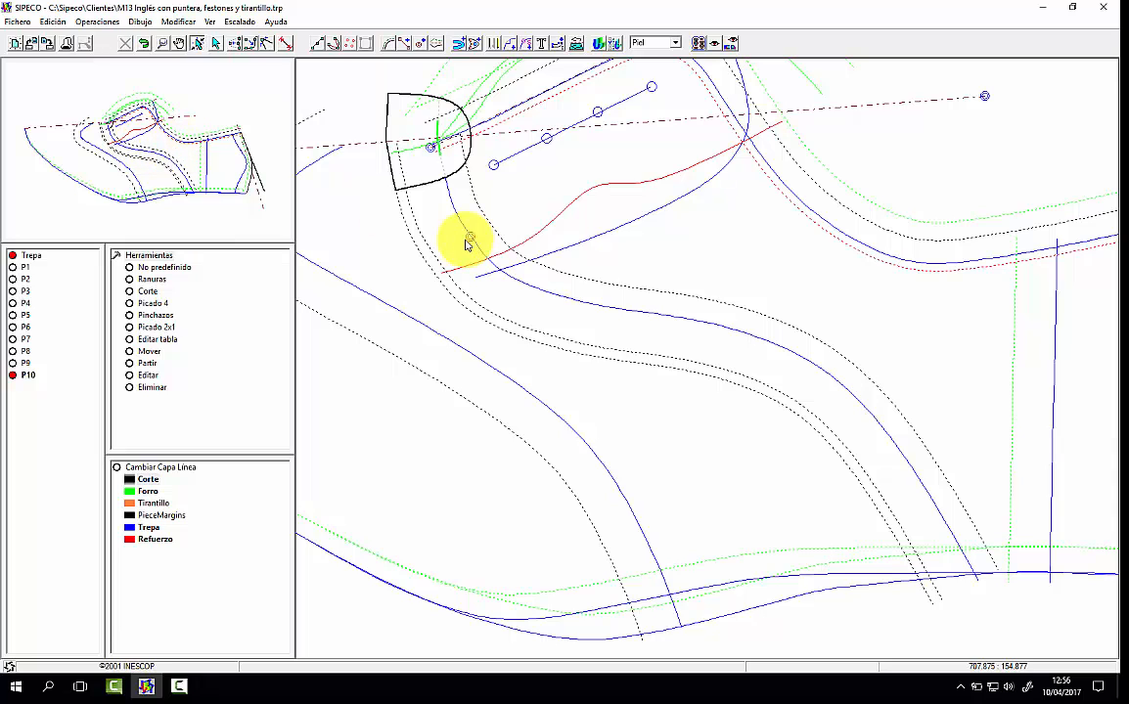
Step: Hide the Refuerzo layer and bring the whole base pattern into the main view
{"action": "double_click", "coordinate": [156, 538]}
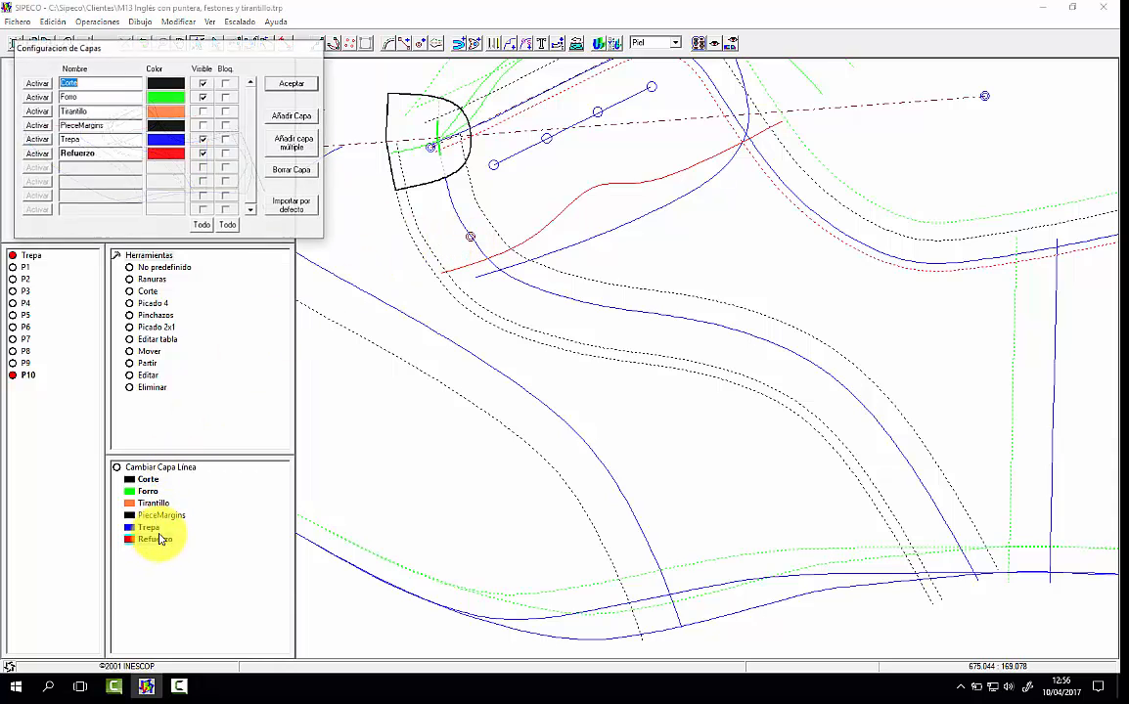
{"action": "left_click", "coordinate": [202, 153]}
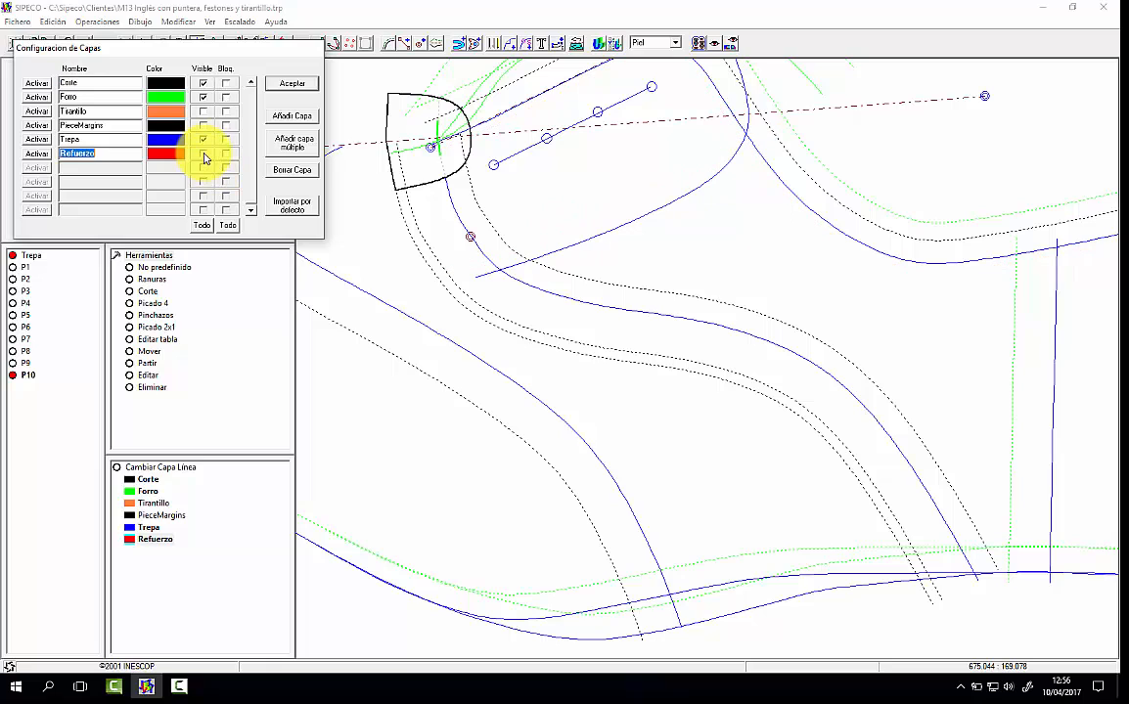
{"action": "left_click", "coordinate": [294, 83]}
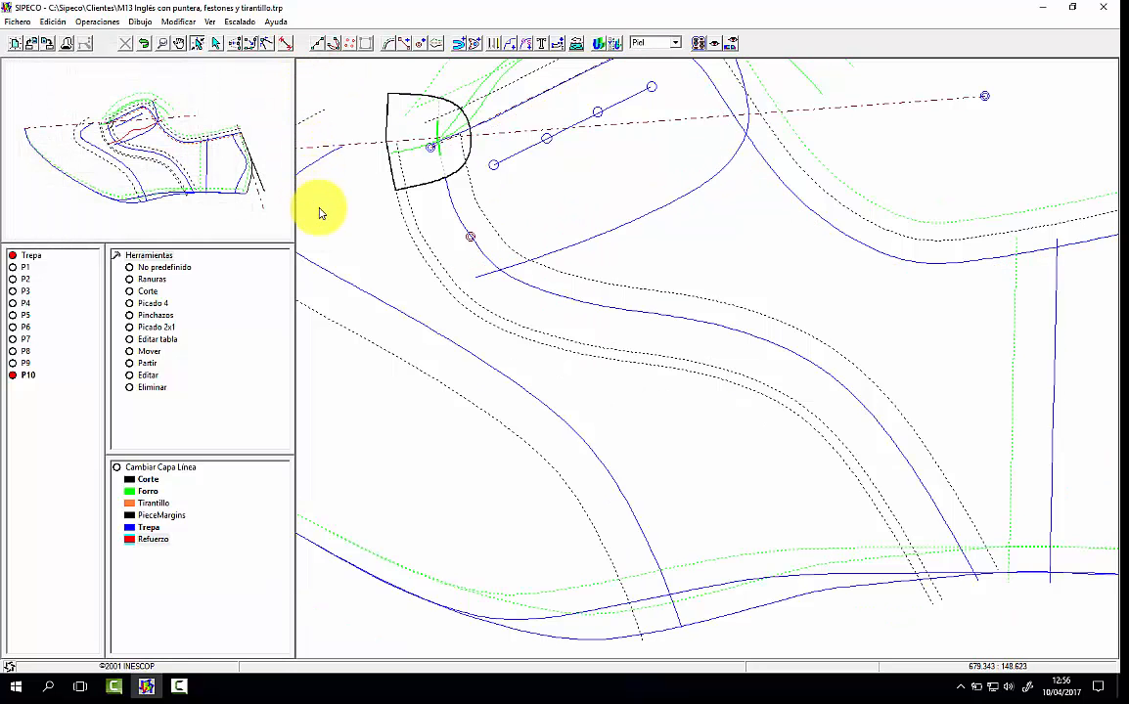
{"action": "left_click", "coordinate": [243, 189]}
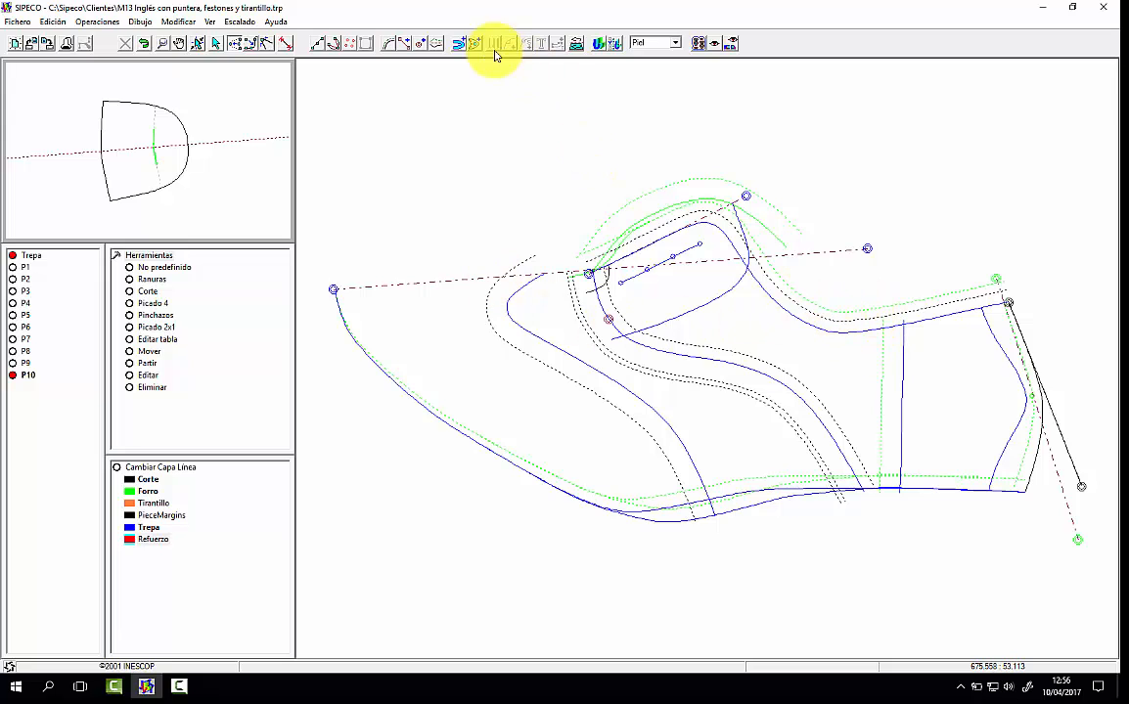
Step: Assign the Francese Template Toe grading system to Corte in the model's scaling data
{"action": "left_click", "coordinate": [240, 22]}
{"action": "left_click", "coordinate": [222, 52]}
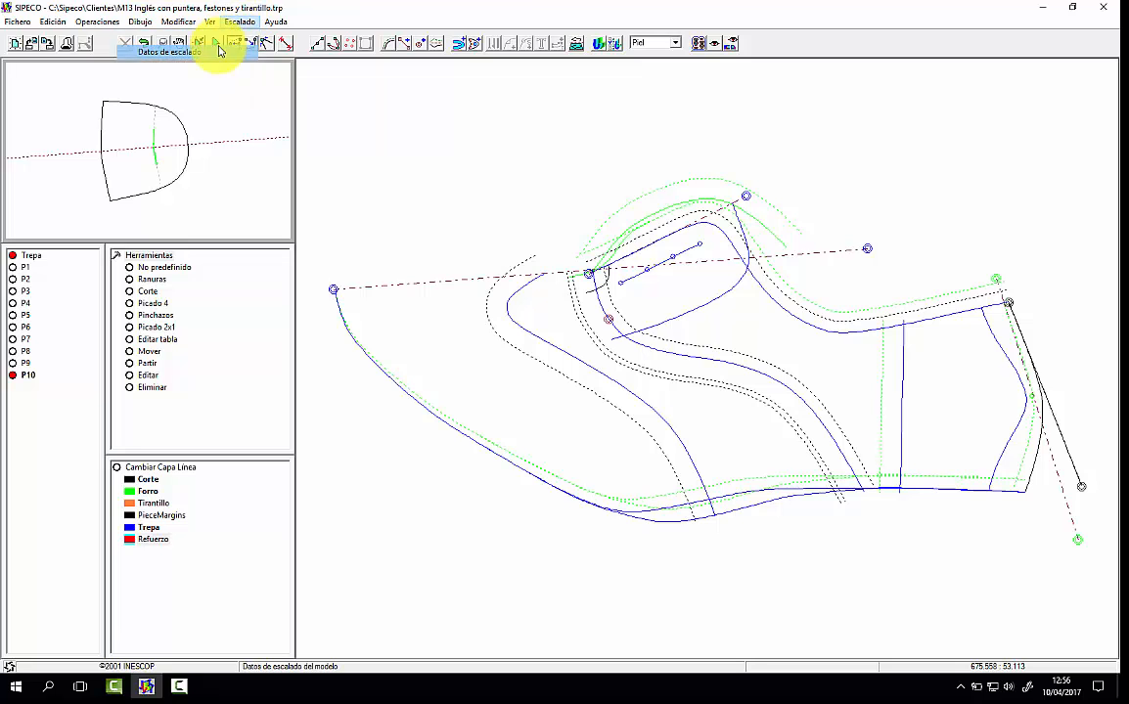
{"action": "left_click", "coordinate": [472, 337]}
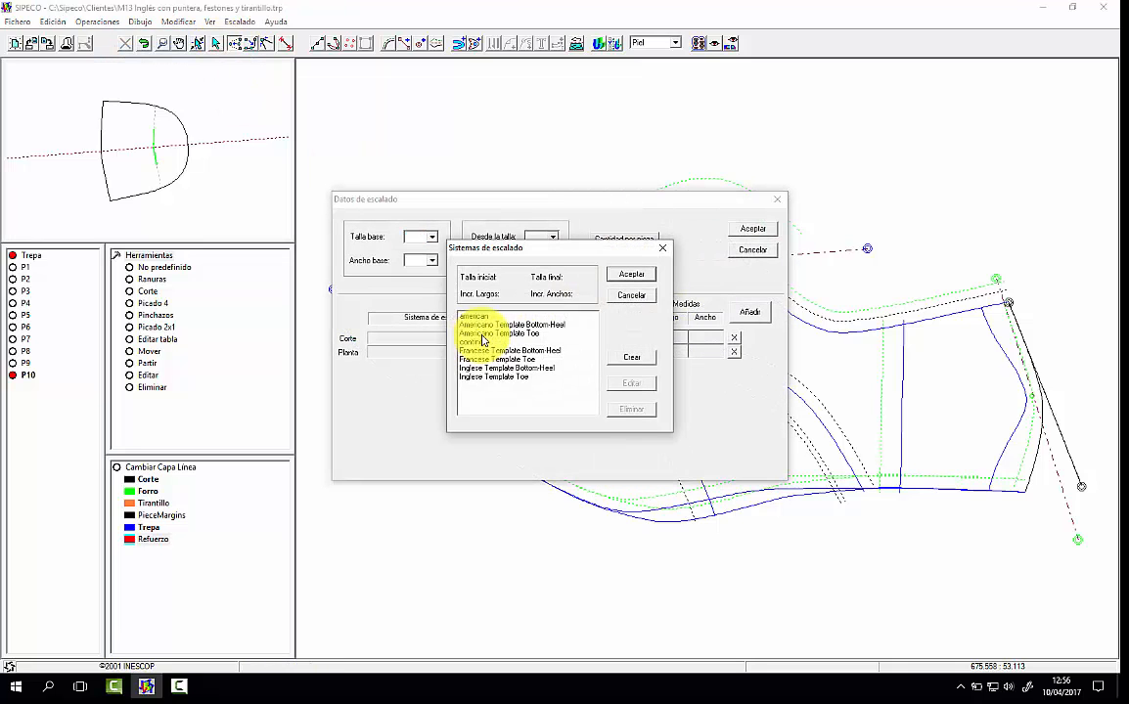
{"action": "left_click", "coordinate": [534, 360]}
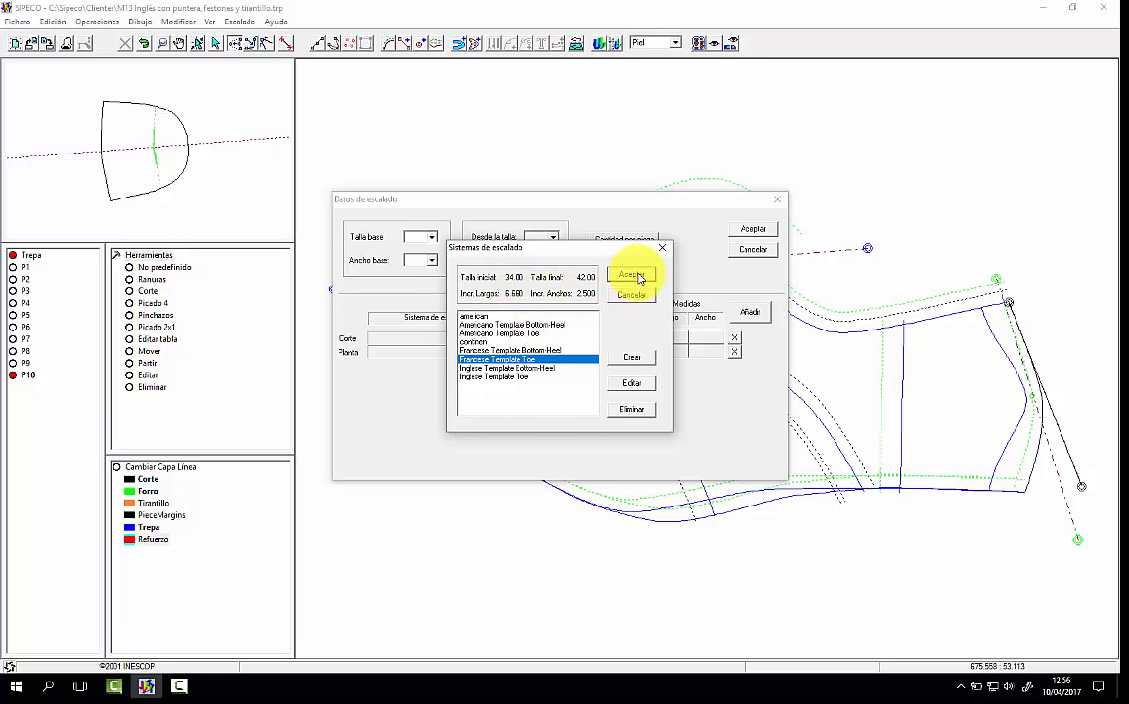
{"action": "left_click", "coordinate": [635, 276]}
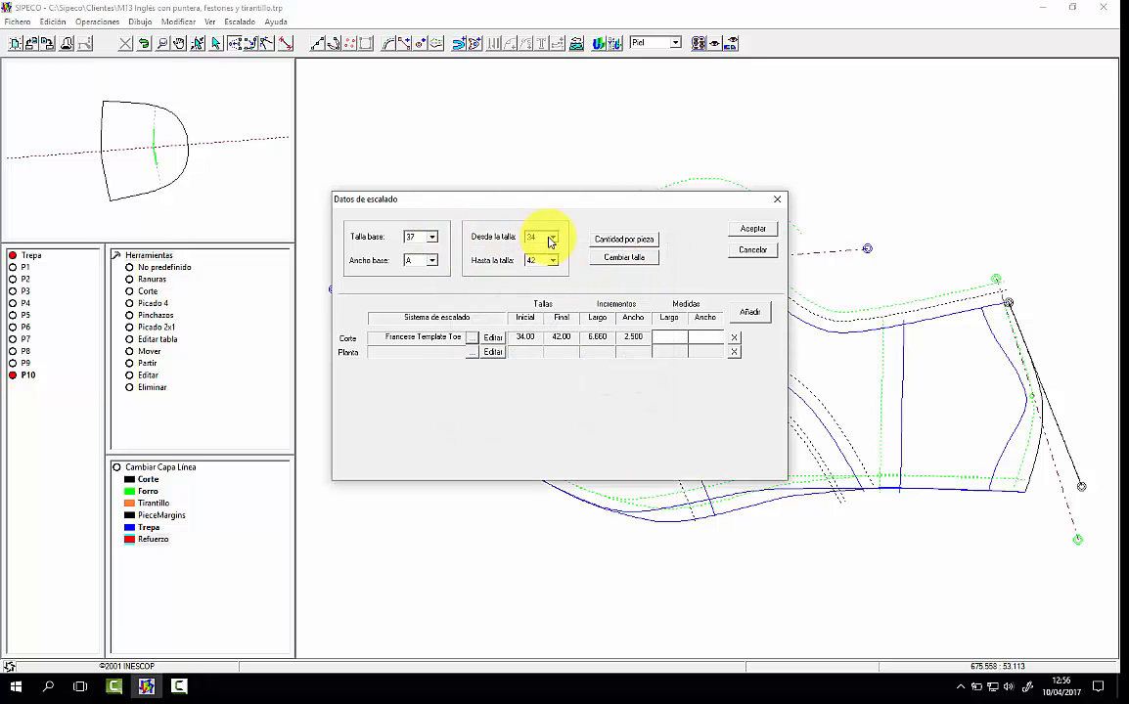
Step: Set the starting size to 36 and the base width to B, and review the Francese Template Toe system's settings
{"action": "left_click", "coordinate": [552, 236]}
{"action": "left_click", "coordinate": [538, 268]}
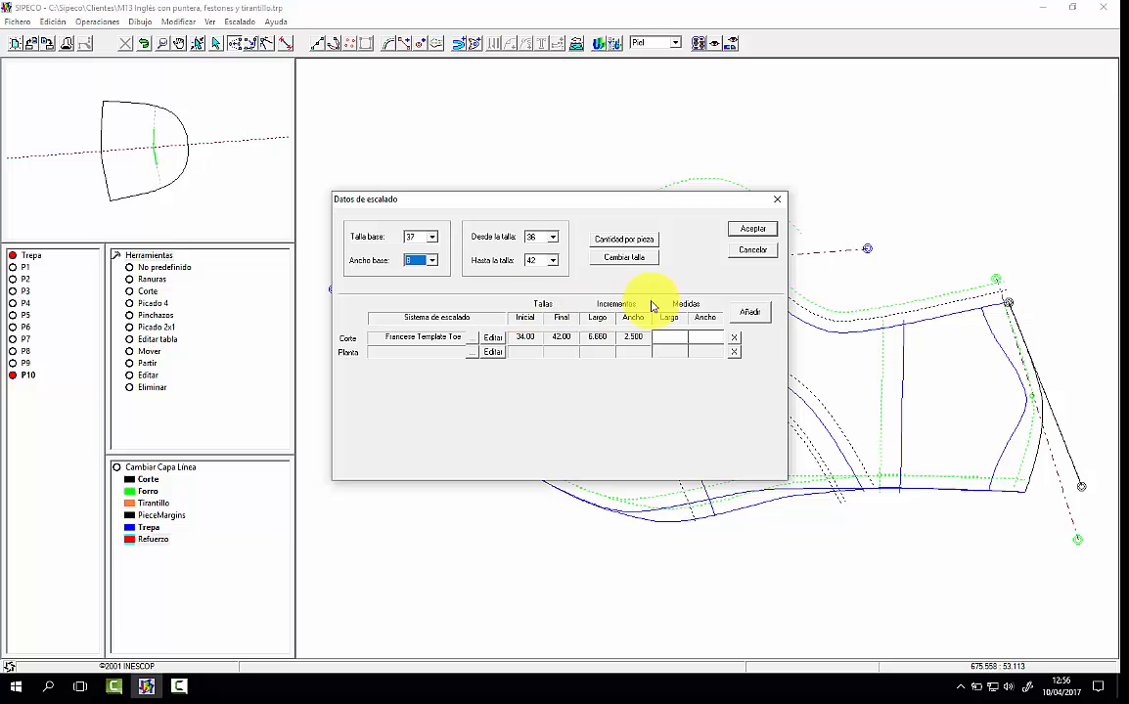
{"action": "left_click", "coordinate": [492, 338]}
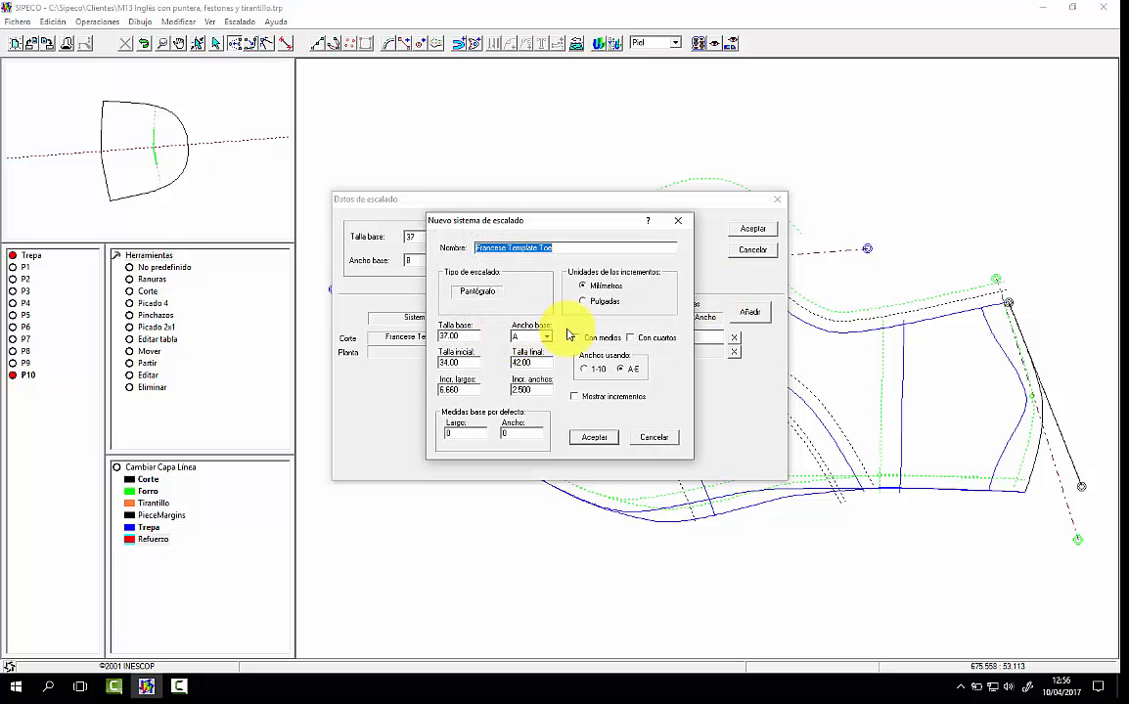
{"action": "left_click", "coordinate": [595, 437]}
Step: Enter 1 as the Corte length measure and accept the scaling data
{"action": "left_click", "coordinate": [677, 340]}
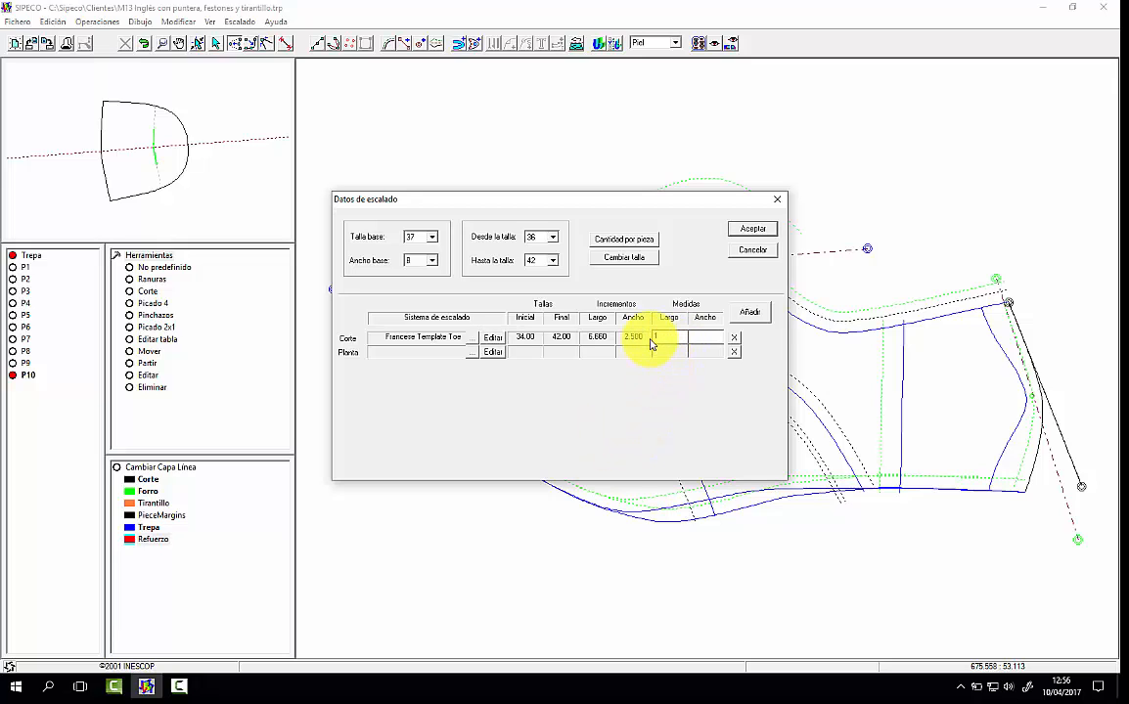
{"action": "type", "text": "1"}
{"action": "left_click", "coordinate": [753, 228]}
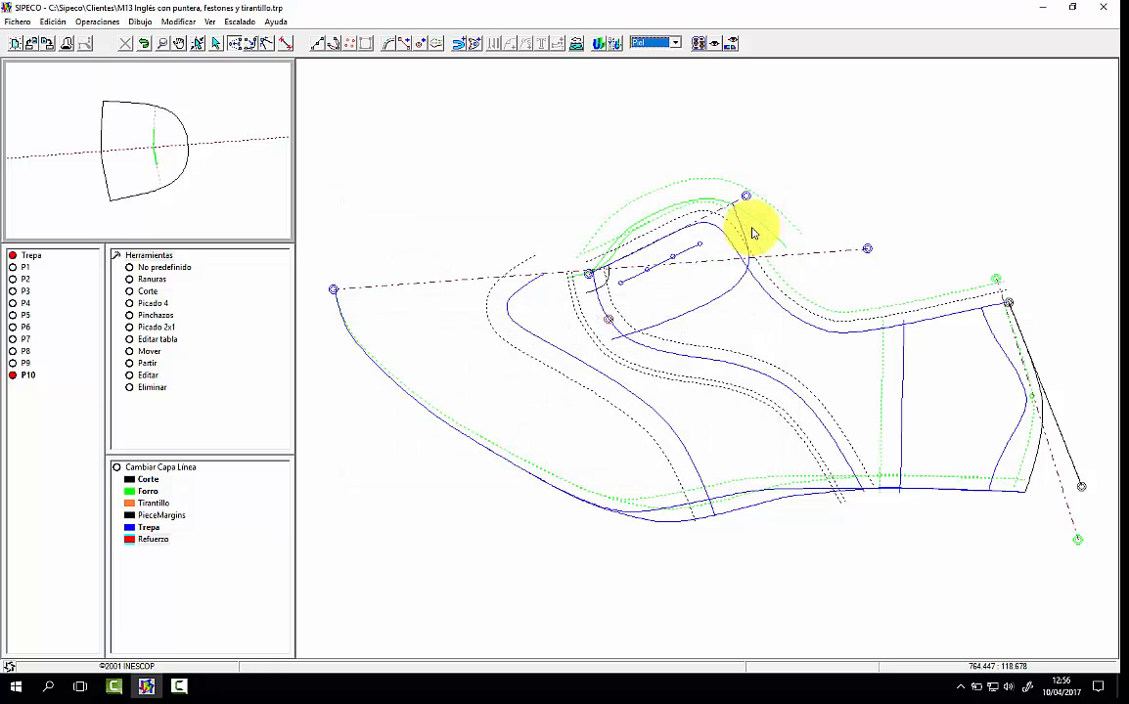
Step: Measure the Largo de trepa from the toe tip to the back heel curve of the base pattern
{"action": "left_click", "coordinate": [238, 21]}
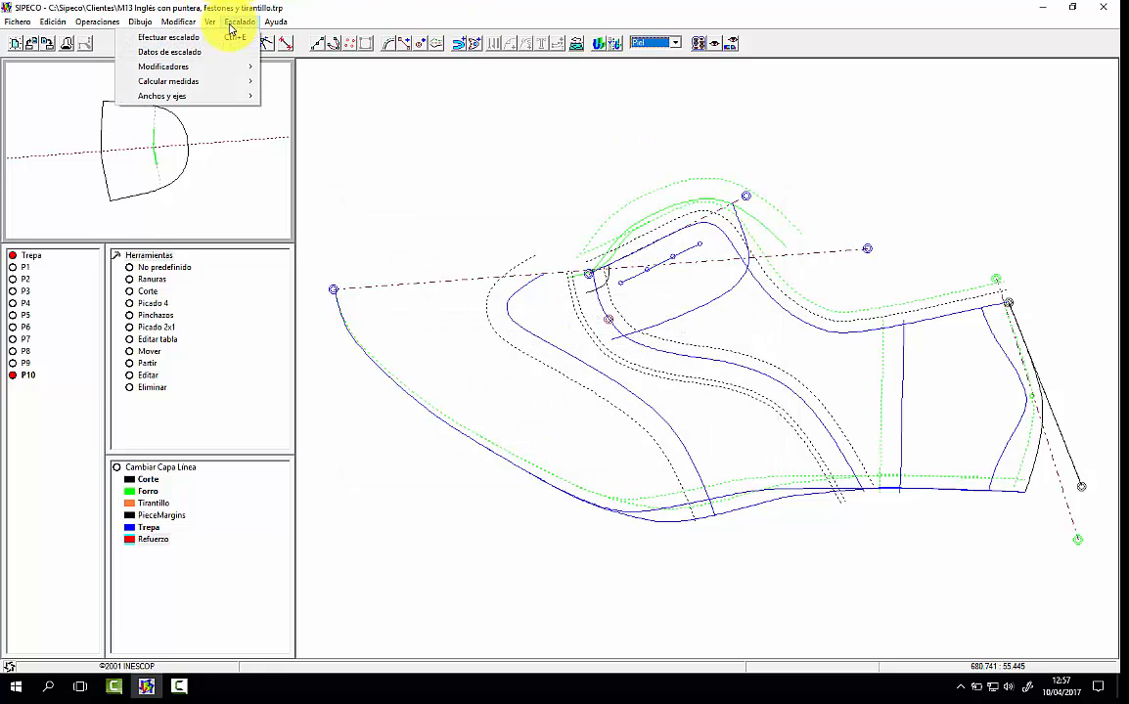
{"action": "mouse_move", "coordinate": [202, 81]}
{"action": "left_click", "coordinate": [94, 83]}
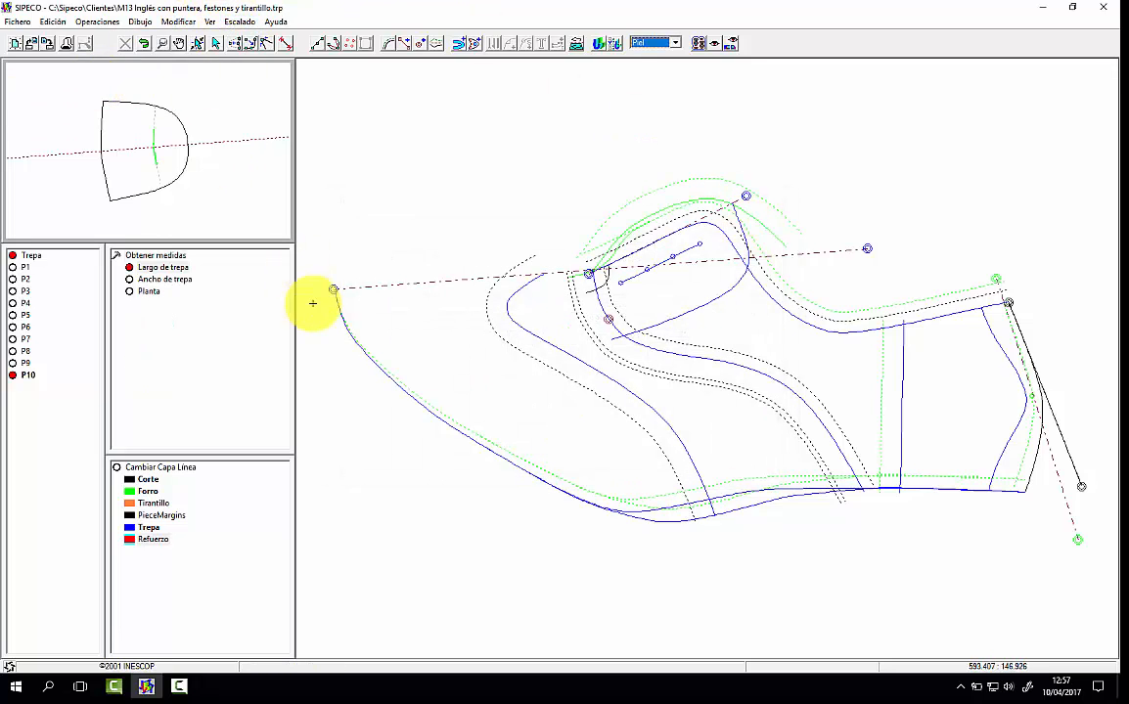
{"action": "left_click", "coordinate": [362, 292]}
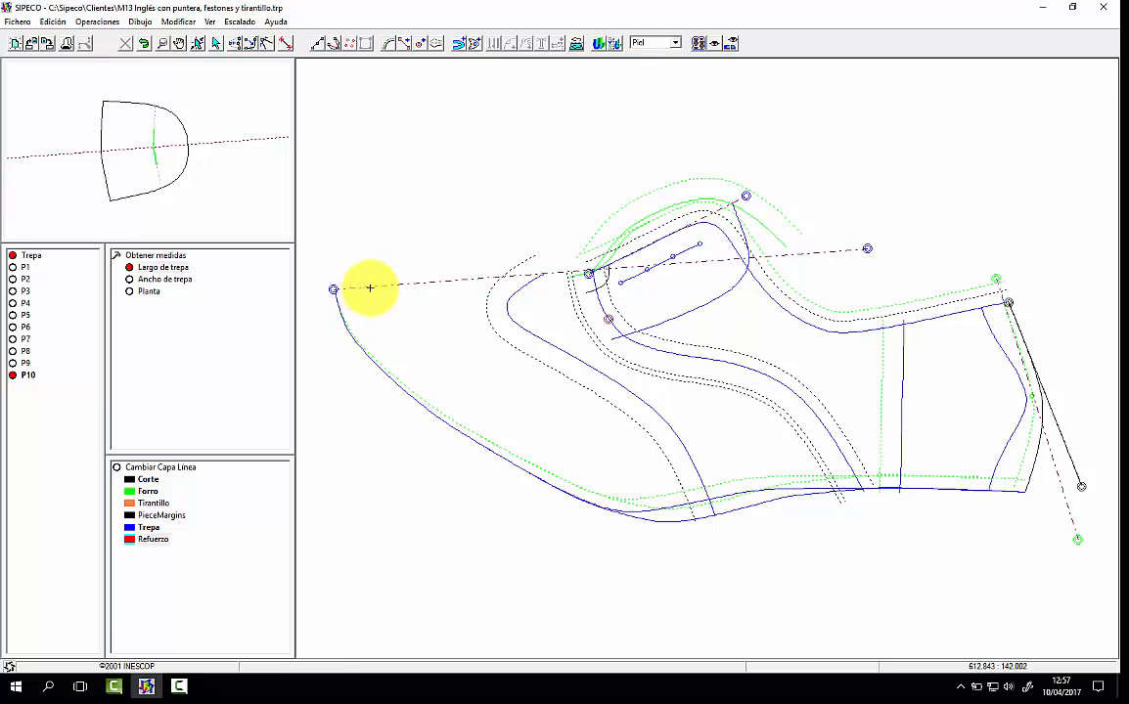
{"action": "left_click", "coordinate": [1039, 407]}
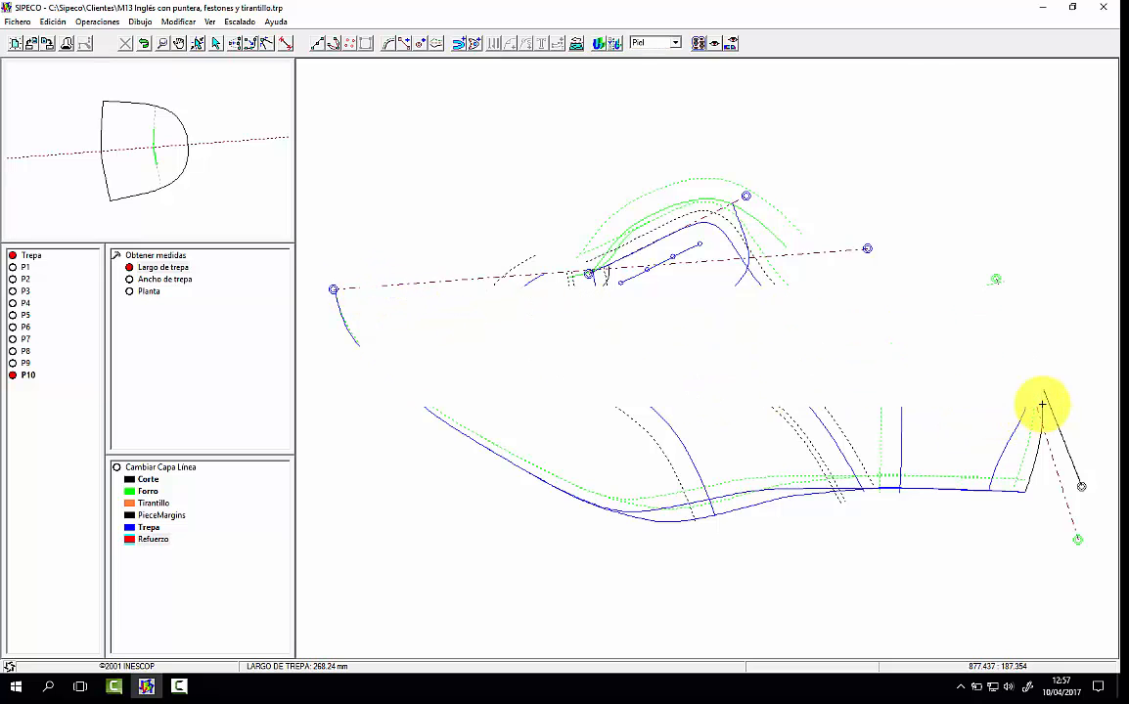
Step: Measure the Ancho de trepa from the vamp throat margin down towards the bottom edge of the base pattern
{"action": "left_click", "coordinate": [235, 21]}
{"action": "mouse_move", "coordinate": [196, 82]}
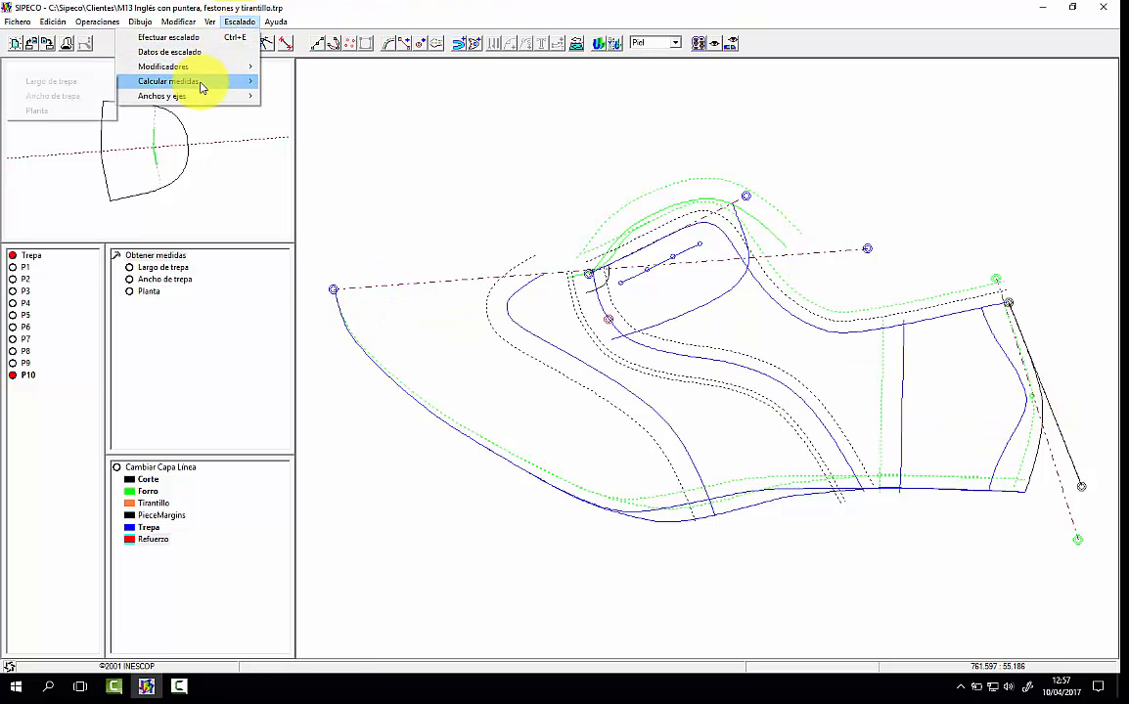
{"action": "left_click", "coordinate": [98, 98]}
{"action": "left_click", "coordinate": [567, 272]}
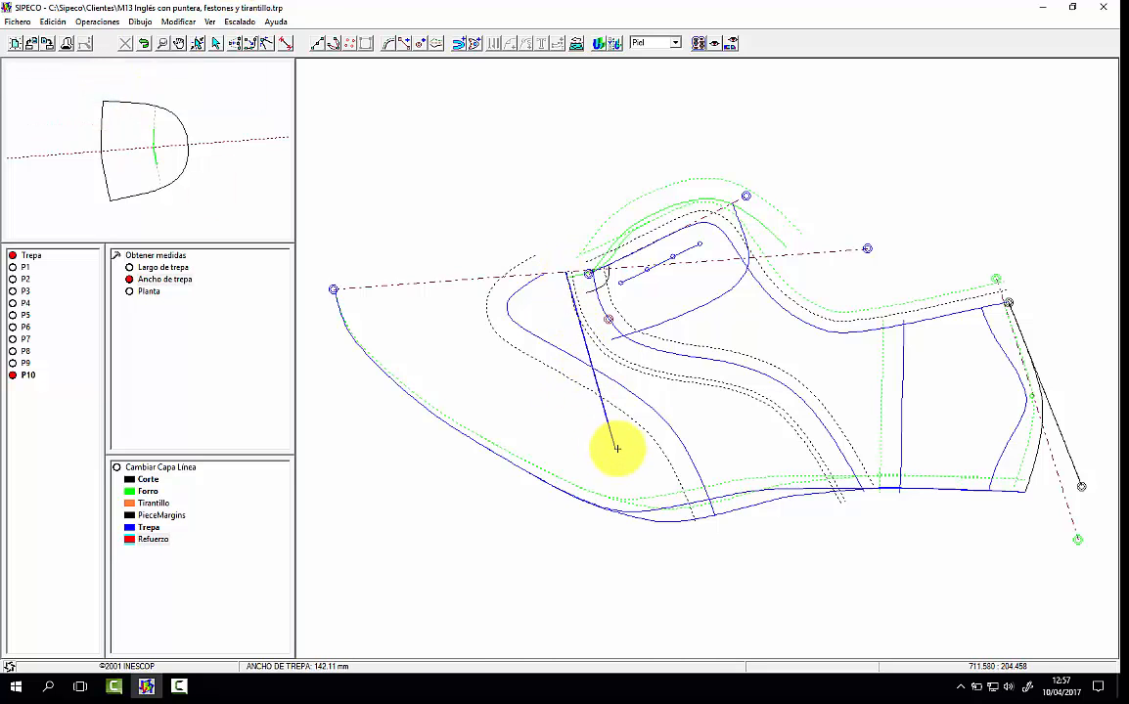
{"action": "left_click", "coordinate": [614, 453]}
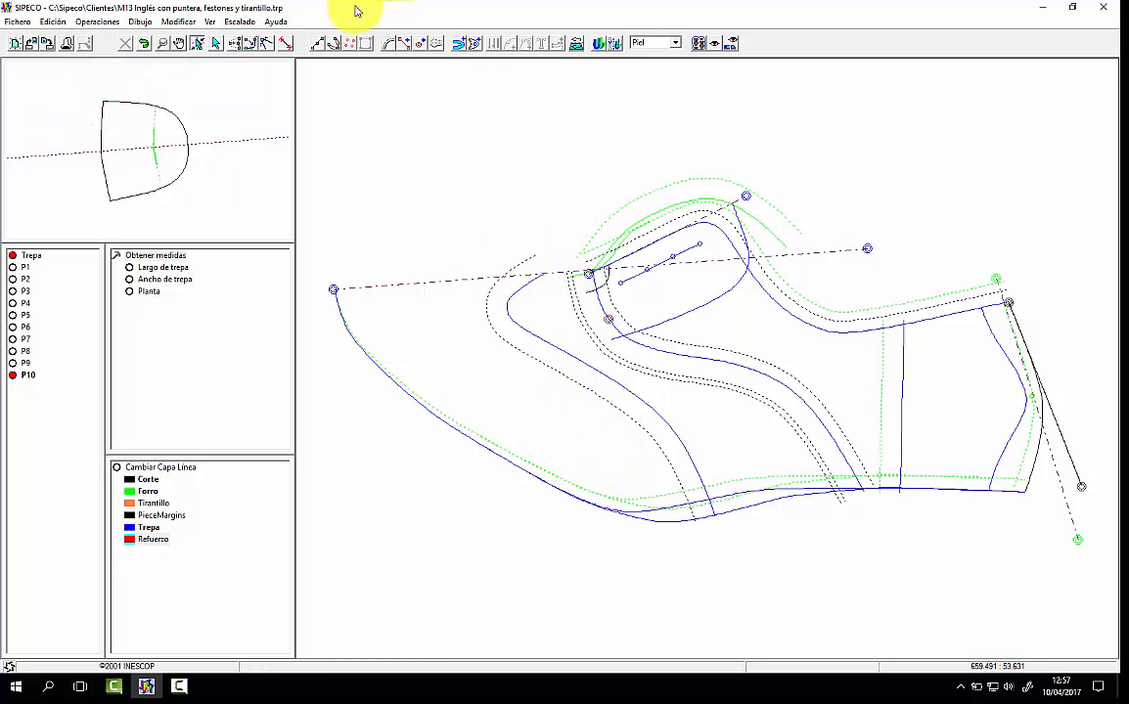
Step: Check the length and width measures stored for Corte in the scaling data and accept them
{"action": "left_click", "coordinate": [236, 21]}
{"action": "left_click", "coordinate": [217, 53]}
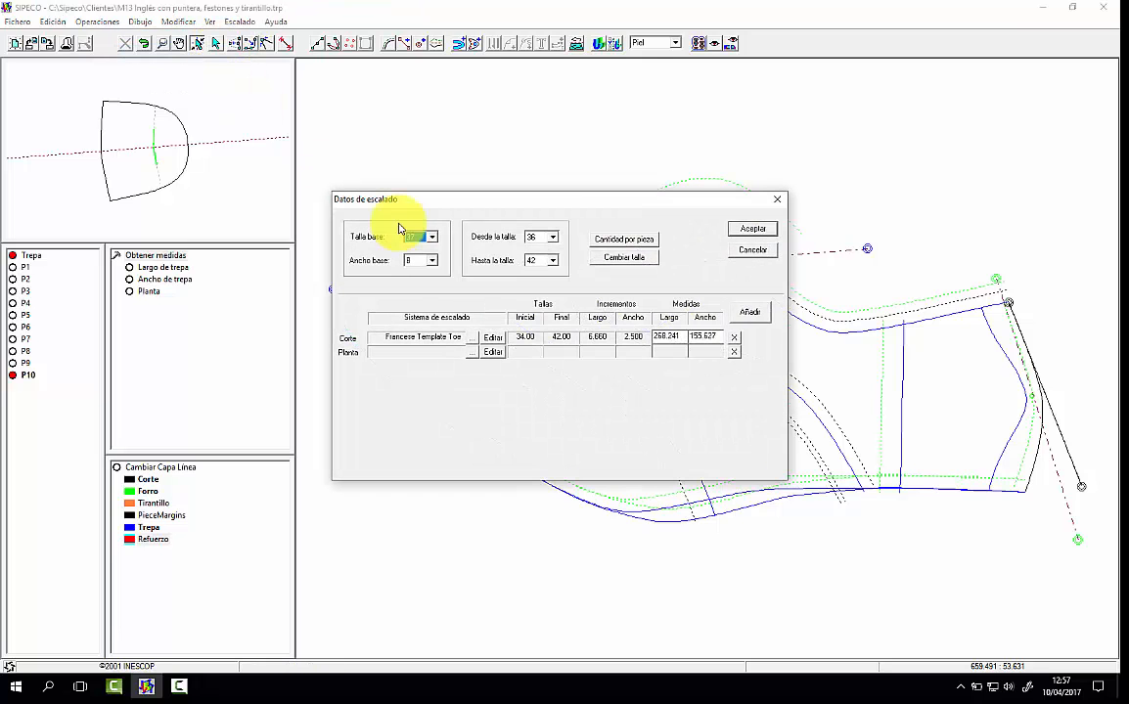
{"action": "left_click", "coordinate": [753, 229]}
Step: Run the grading on toe cap piece P1 and align its sizes at the toe notch, then at the inner point on the axis
{"action": "left_click", "coordinate": [17, 255]}
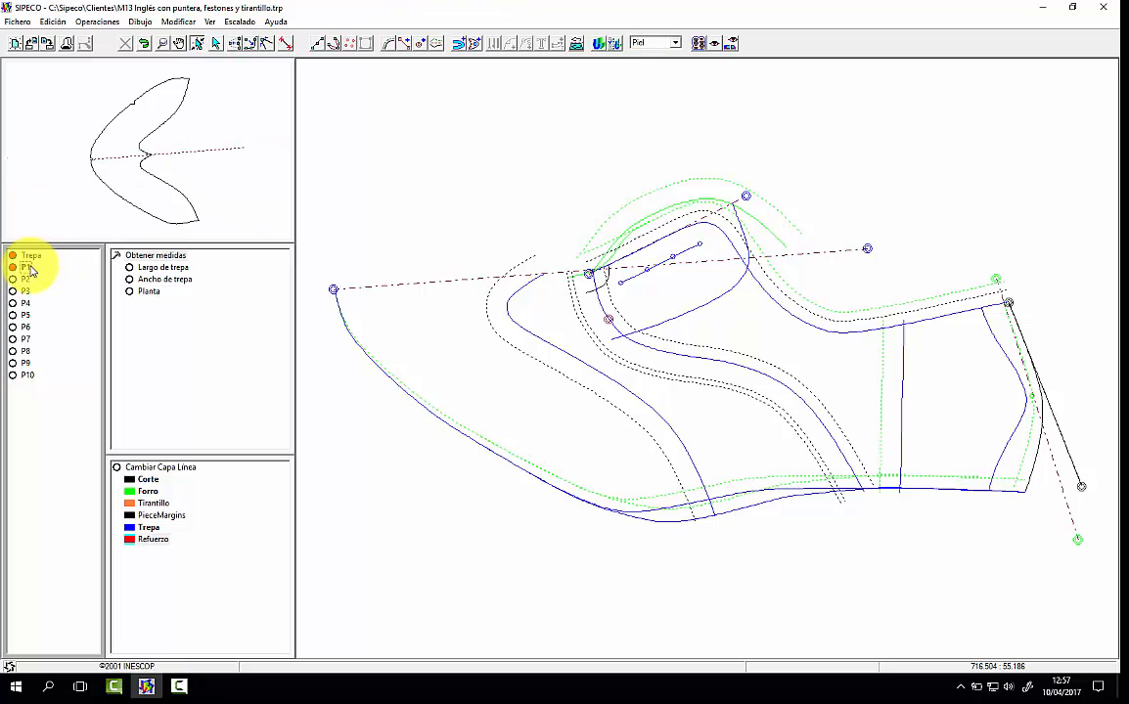
{"action": "left_click", "coordinate": [238, 21]}
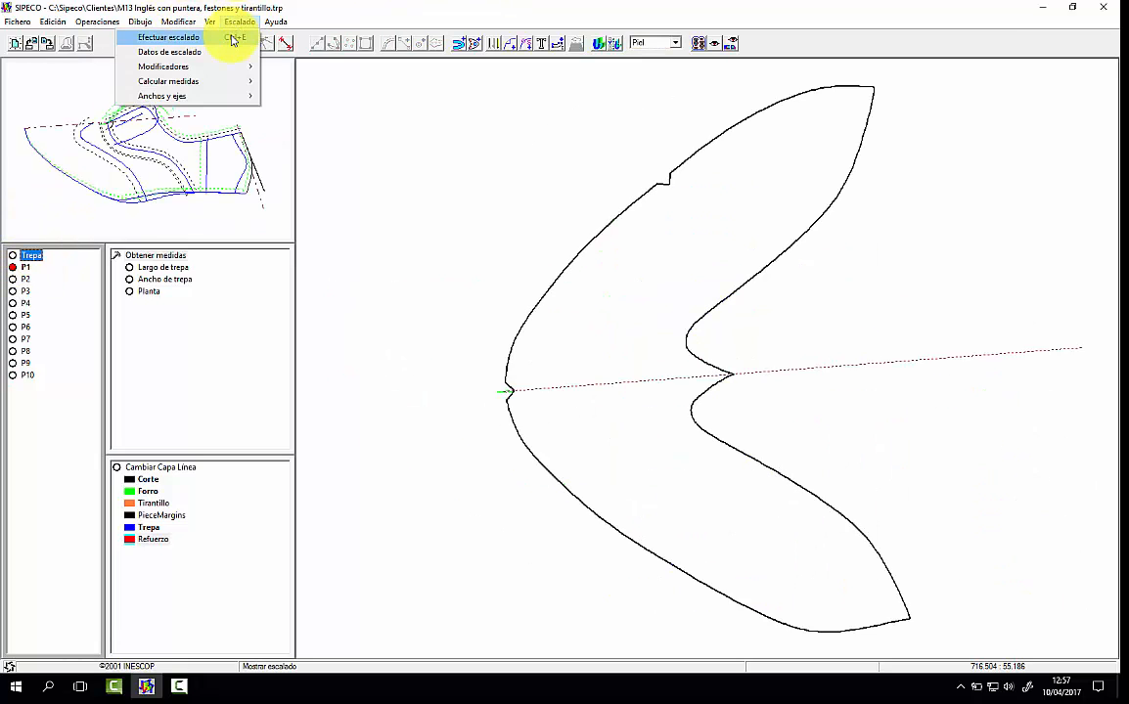
{"action": "left_click", "coordinate": [231, 39]}
{"action": "left_click", "coordinate": [513, 389]}
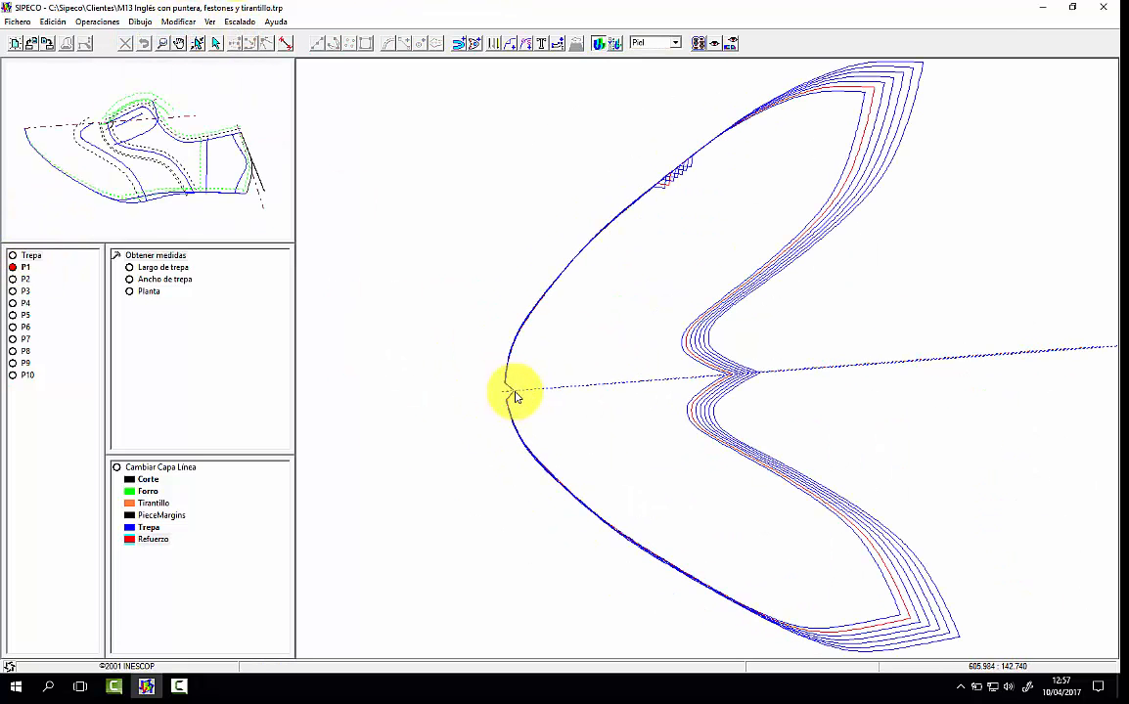
{"action": "left_click", "coordinate": [724, 378]}
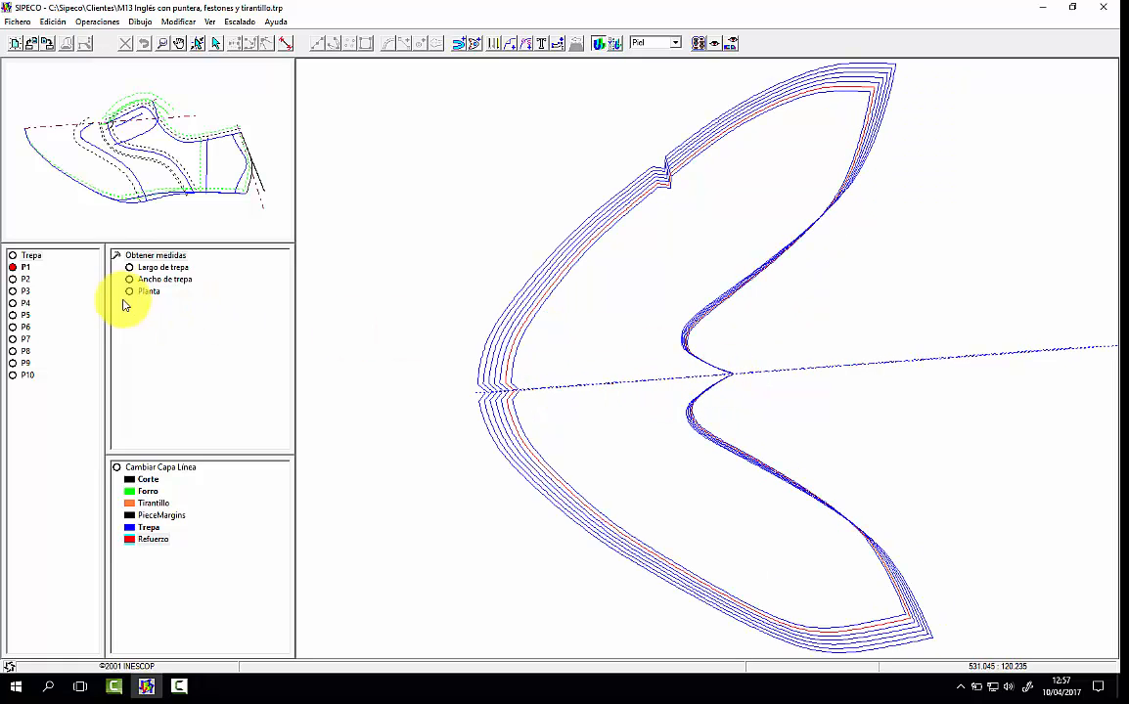
Step: Examine the graded sizes of pieces P2 to P6 one after another
{"action": "left_click", "coordinate": [26, 281]}
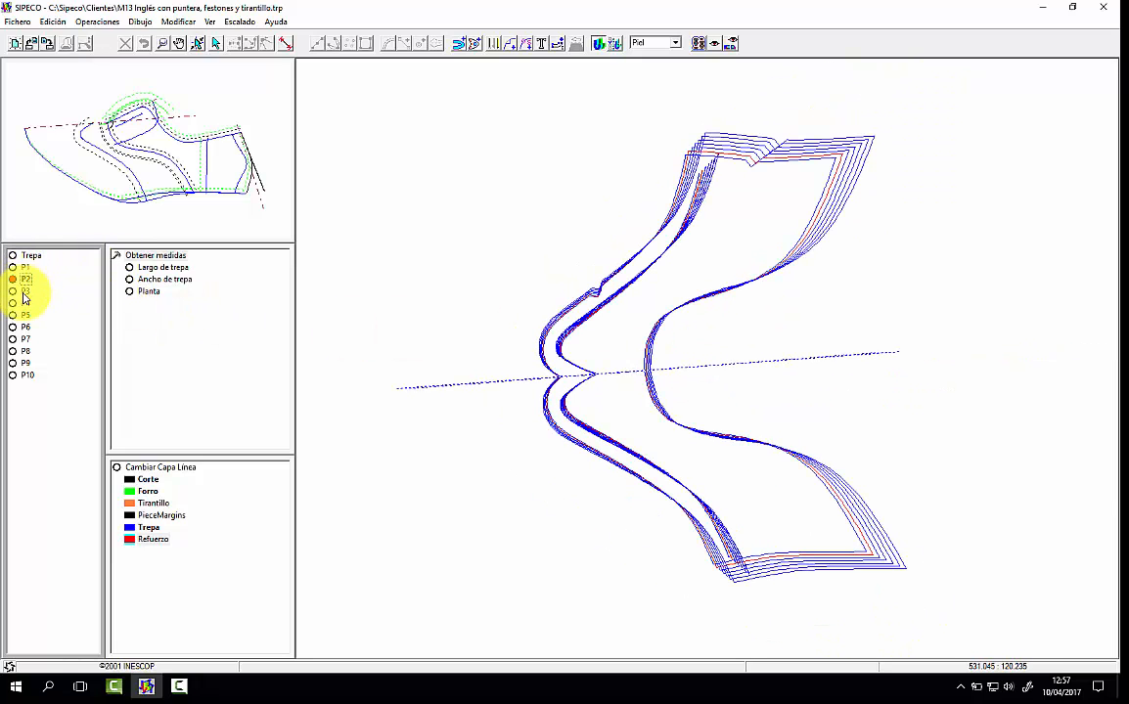
{"action": "left_click", "coordinate": [24, 291]}
{"action": "left_click", "coordinate": [26, 303]}
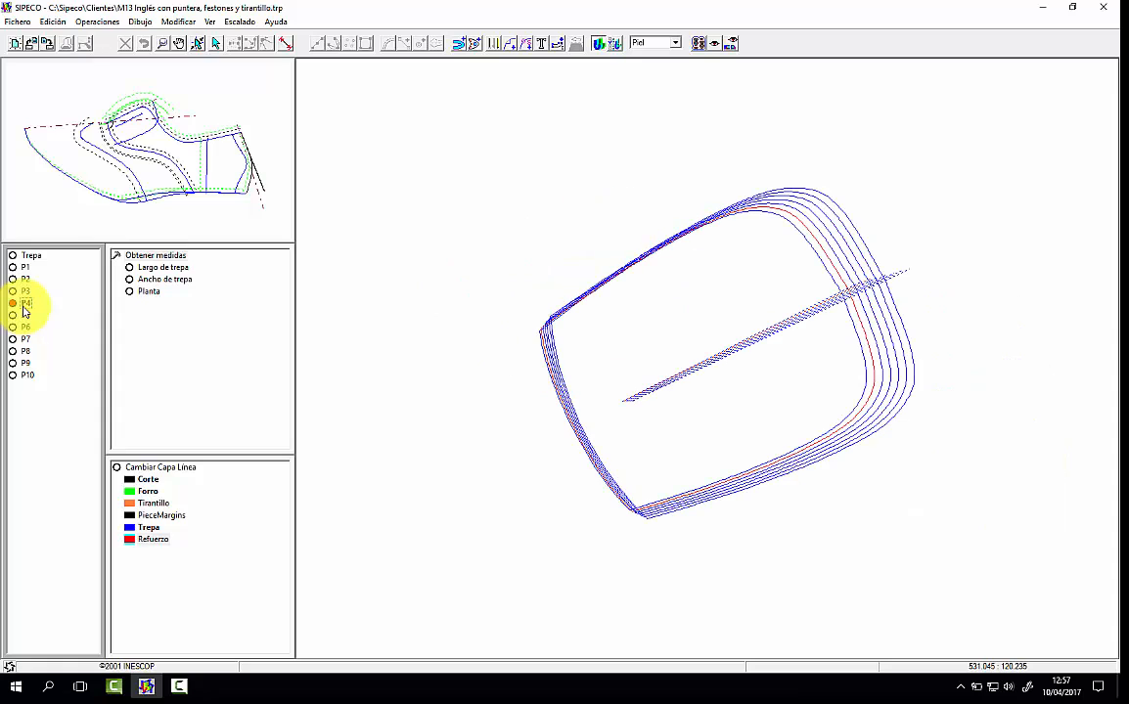
{"action": "left_click", "coordinate": [27, 316]}
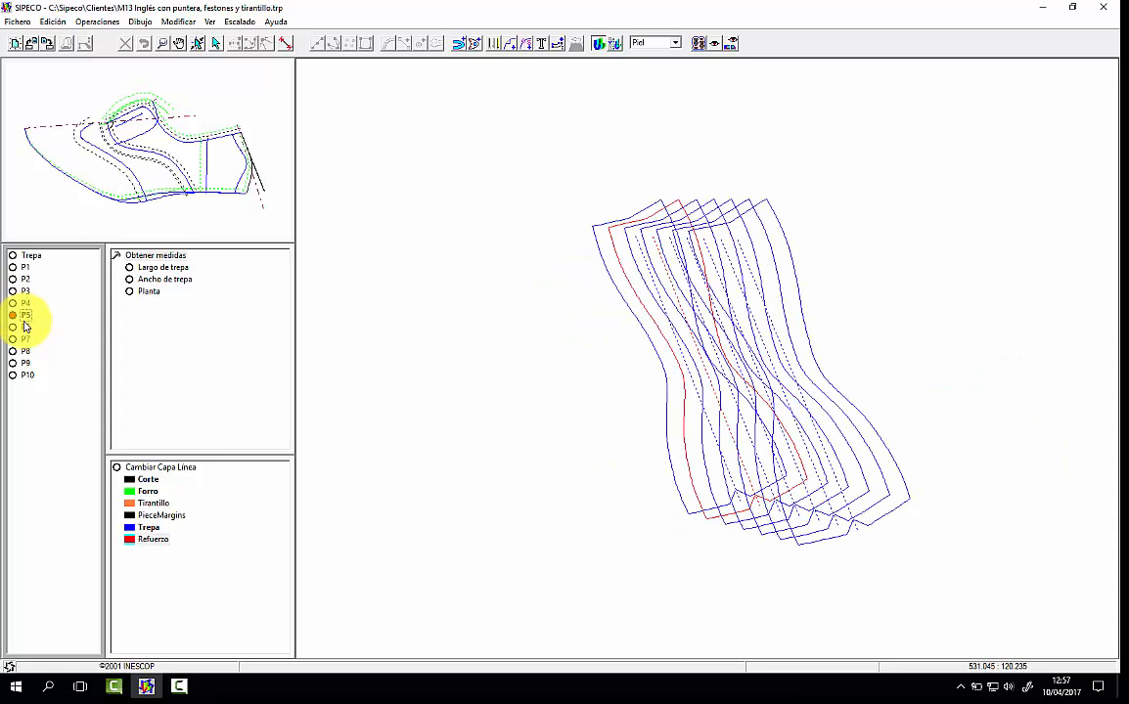
{"action": "left_click", "coordinate": [26, 327]}
Step: Switch the piece material display to Cartón and examine the graded sizes of piece P7
{"action": "left_click", "coordinate": [657, 44]}
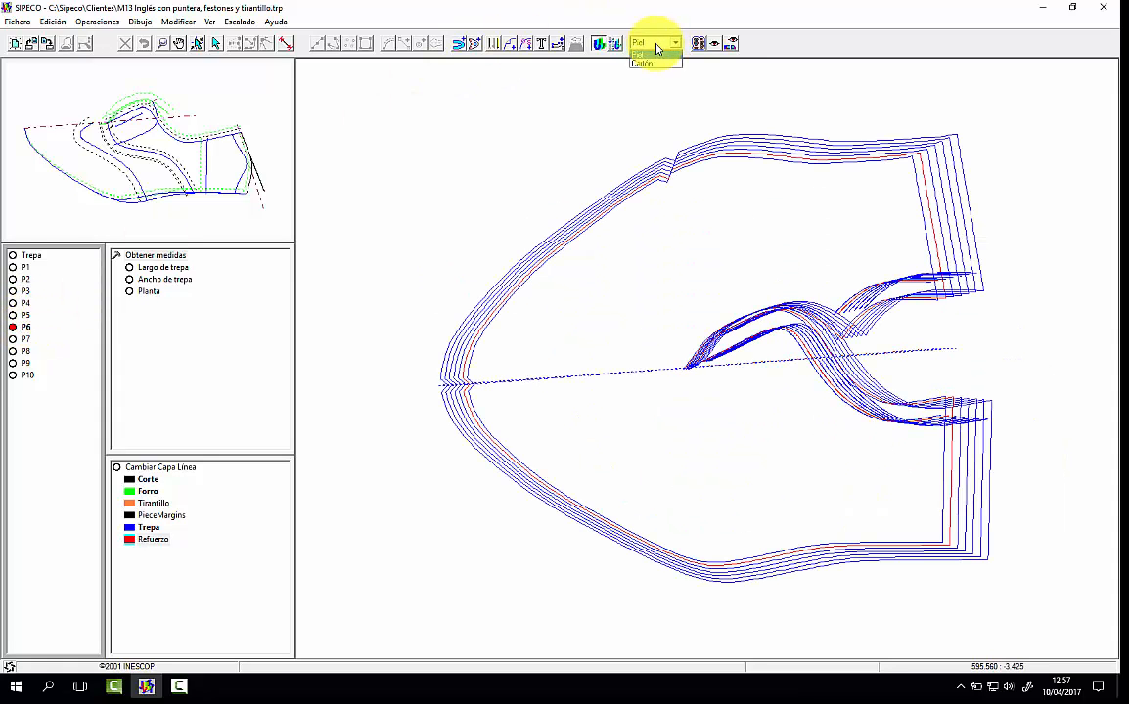
{"action": "left_click", "coordinate": [660, 65]}
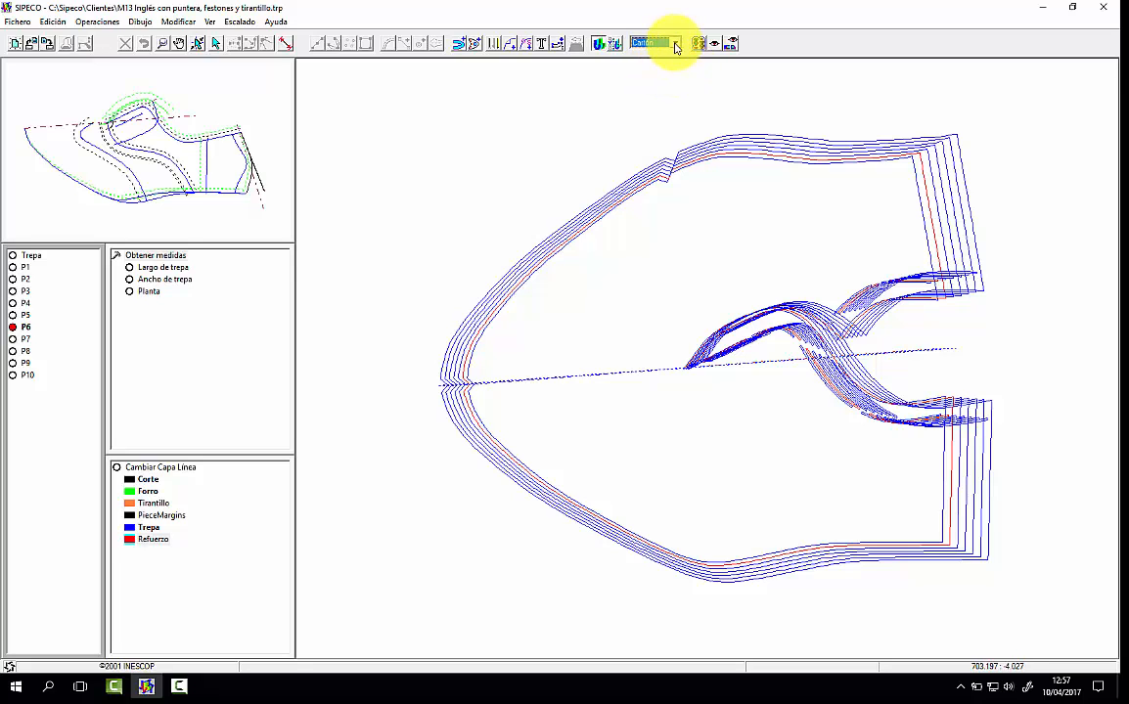
{"action": "left_click", "coordinate": [27, 338]}
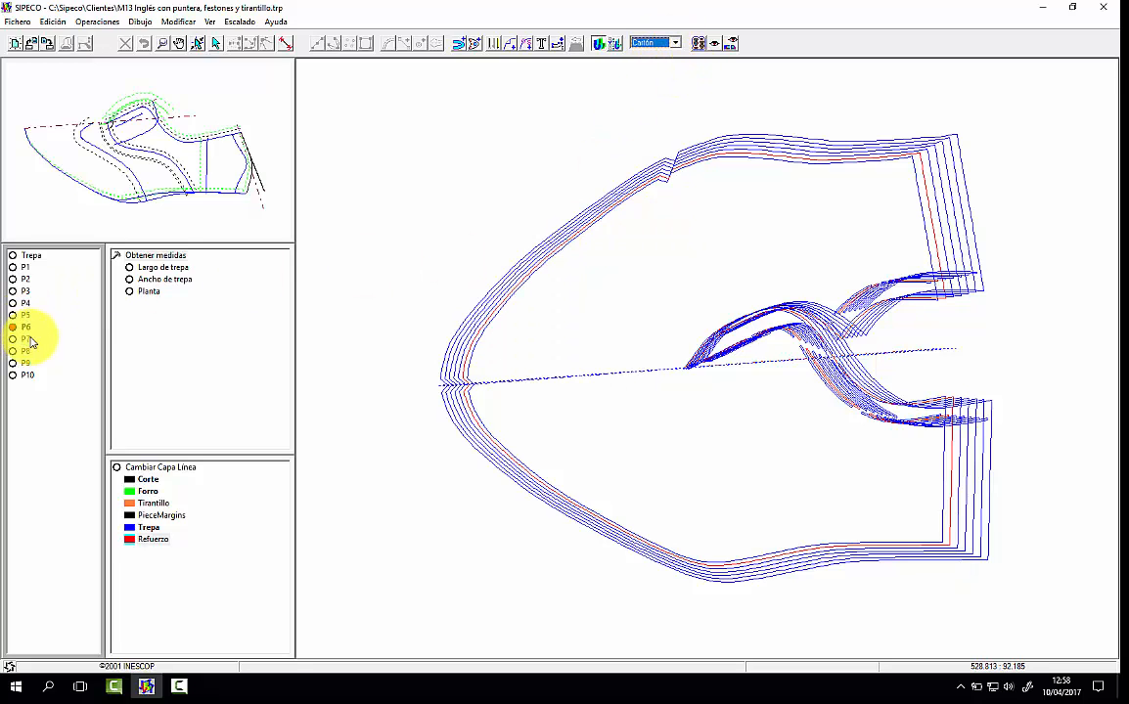
{"action": "left_click", "coordinate": [26, 340]}
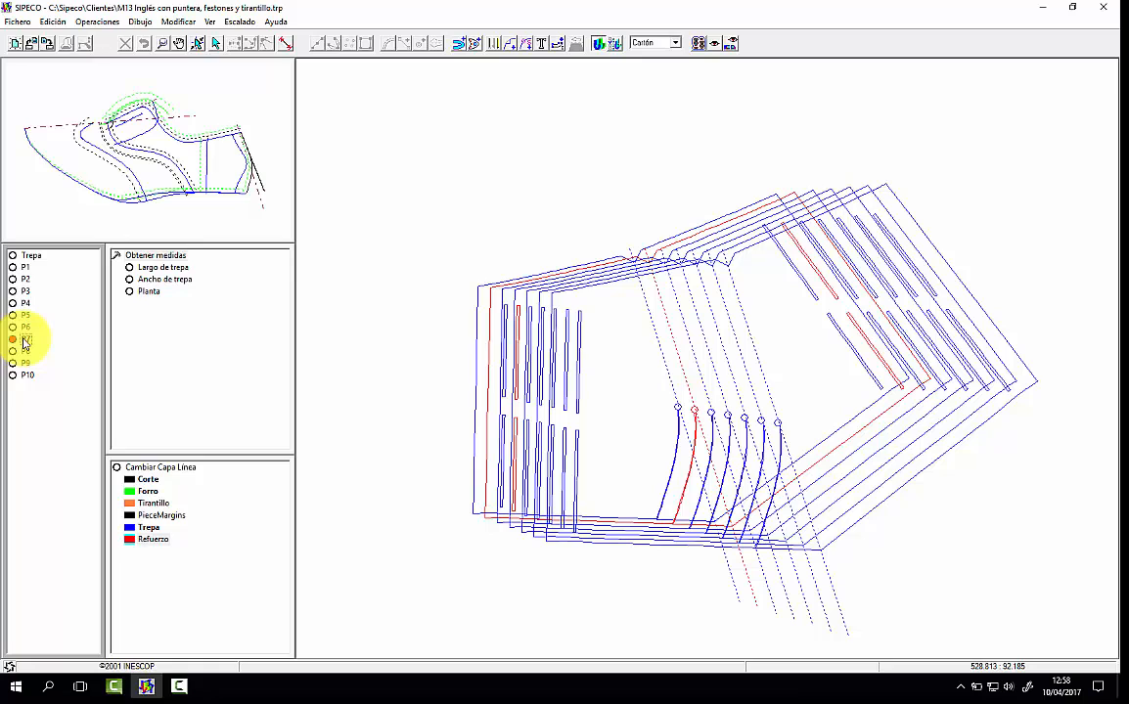
Step: Examine the graded sizes of pieces P8, P9 and P10 one after another
{"action": "left_click", "coordinate": [26, 352]}
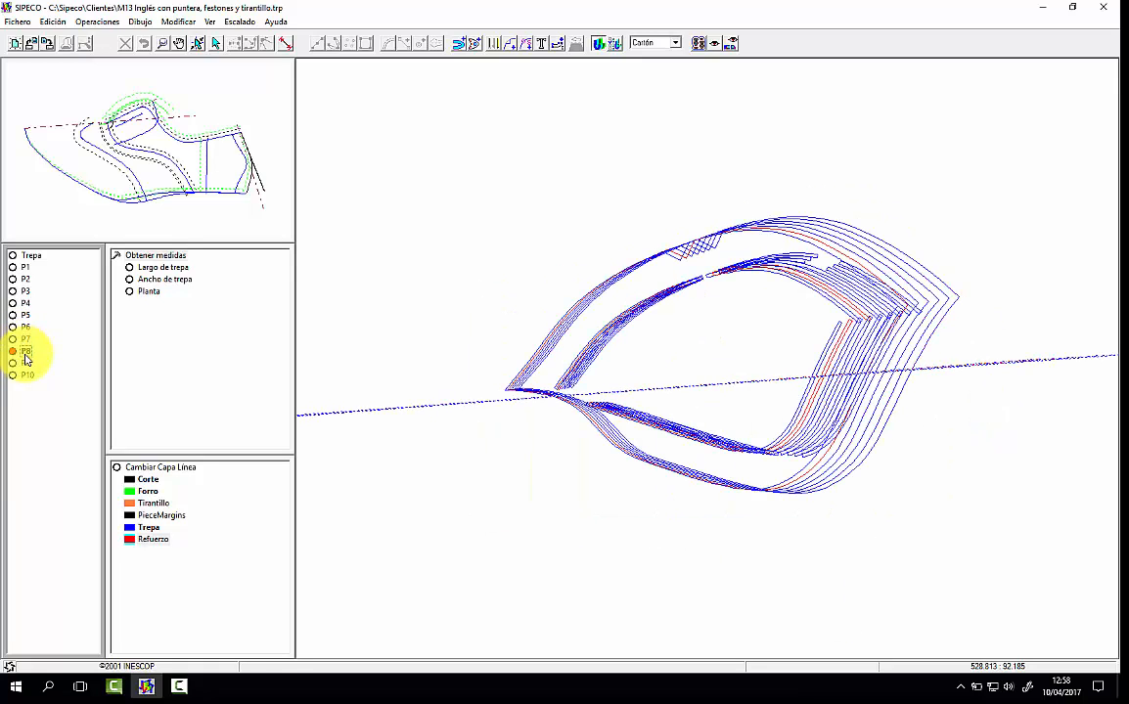
{"action": "left_click", "coordinate": [27, 362]}
{"action": "left_click", "coordinate": [29, 376]}
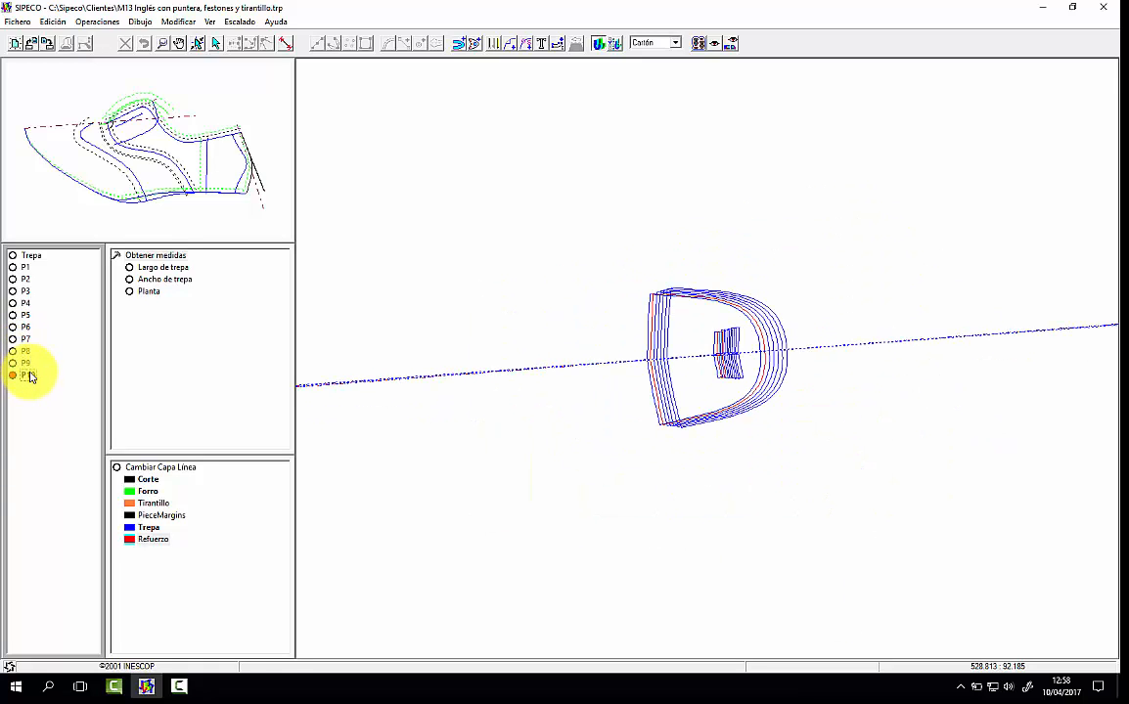
Step: Leave the grading view on piece P4 and add the facing and collar curve as an interior line of the piece
{"action": "left_click", "coordinate": [26, 303]}
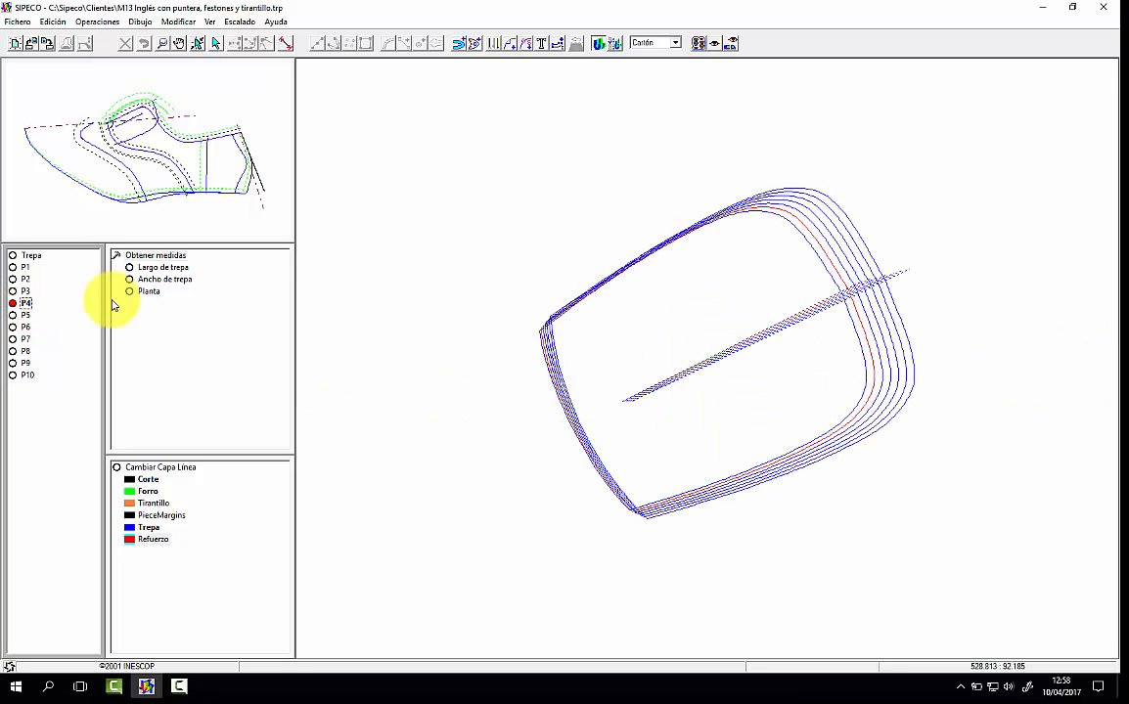
{"action": "right_click", "coordinate": [634, 219]}
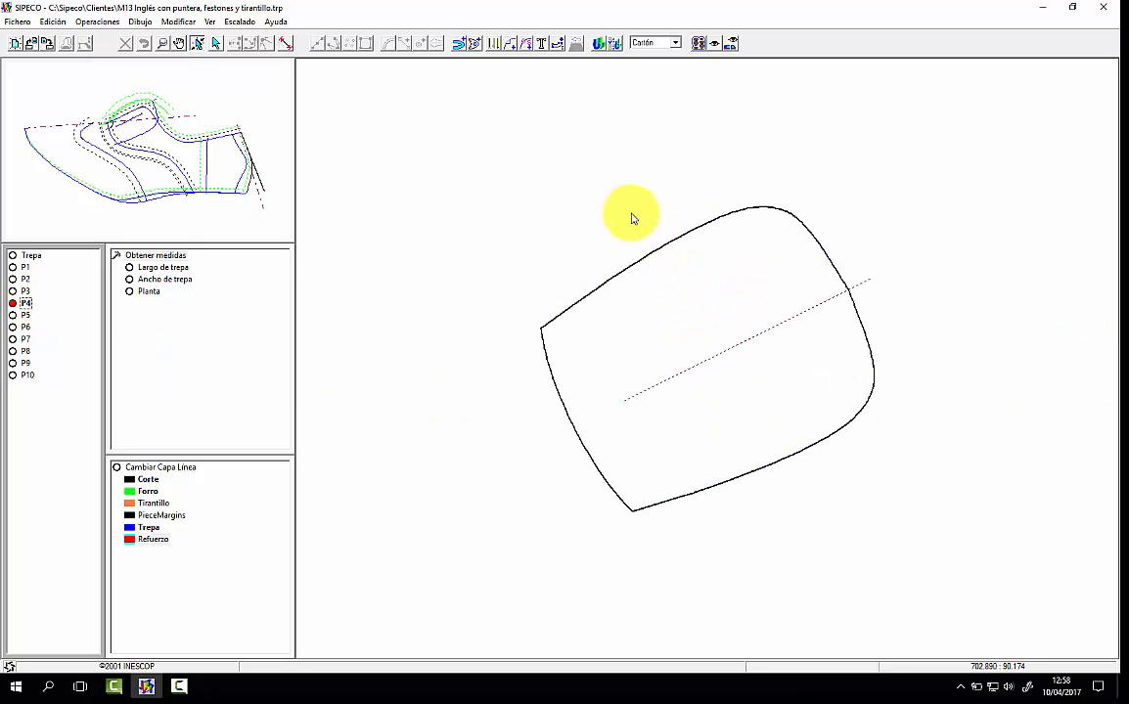
{"action": "left_click", "coordinate": [474, 43]}
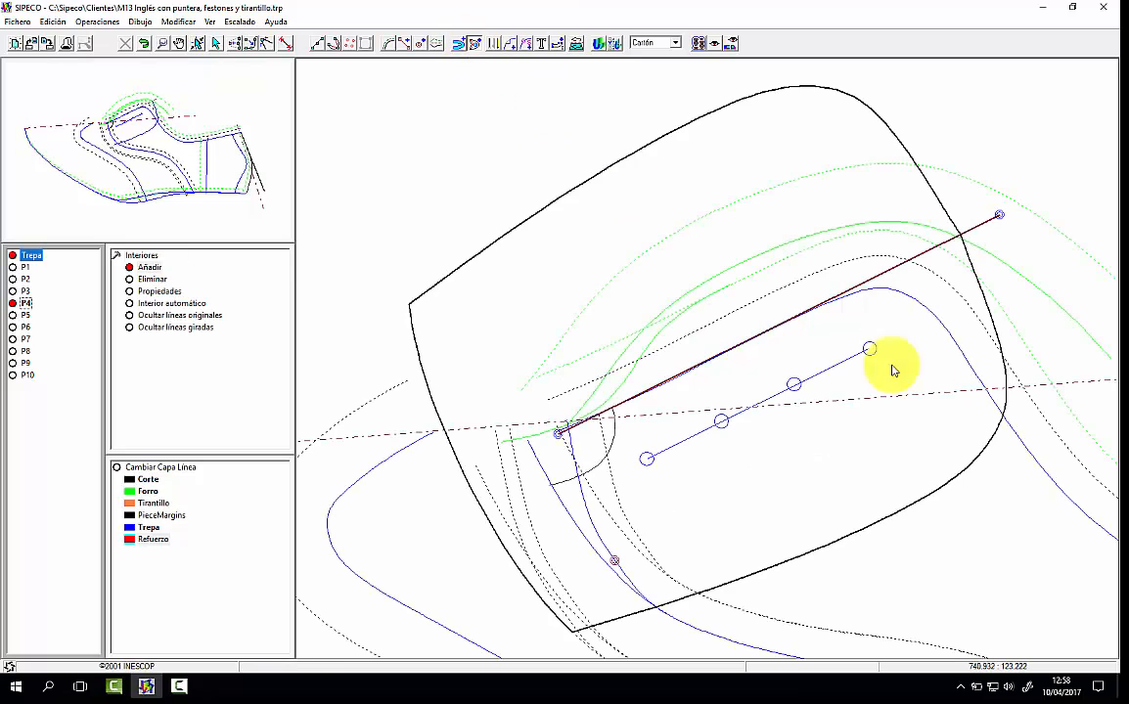
{"action": "left_click", "coordinate": [968, 365]}
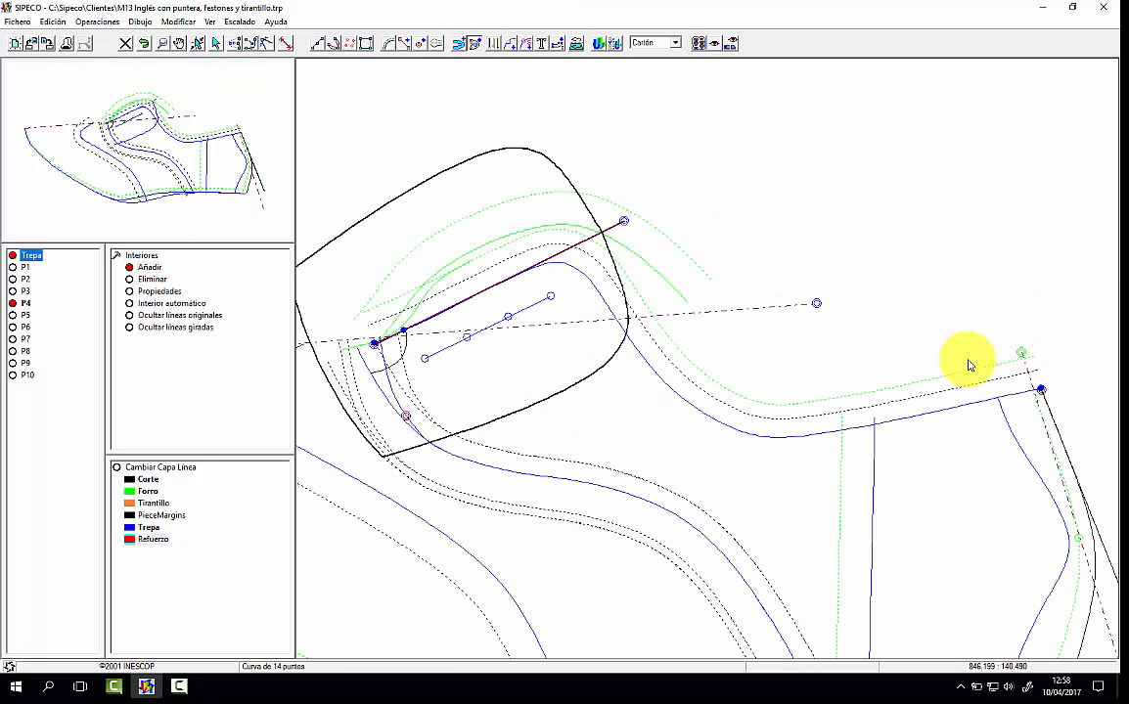
{"action": "left_click", "coordinate": [1041, 392]}
{"action": "left_click", "coordinate": [1039, 361]}
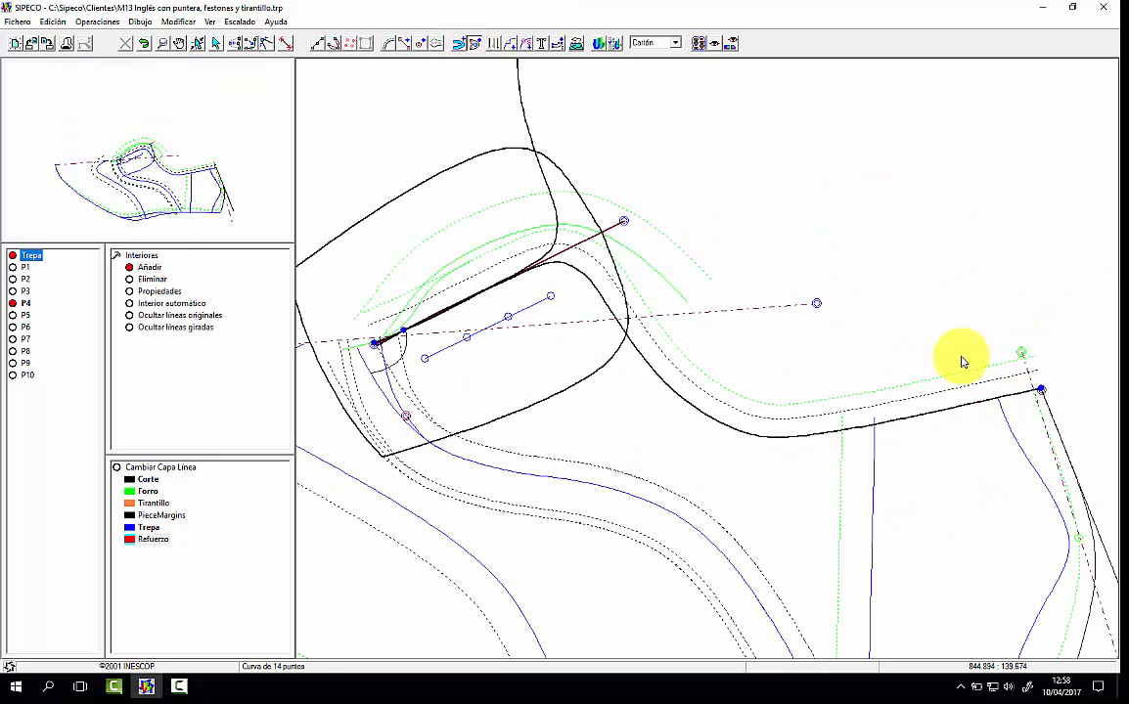
{"action": "left_click", "coordinate": [402, 330]}
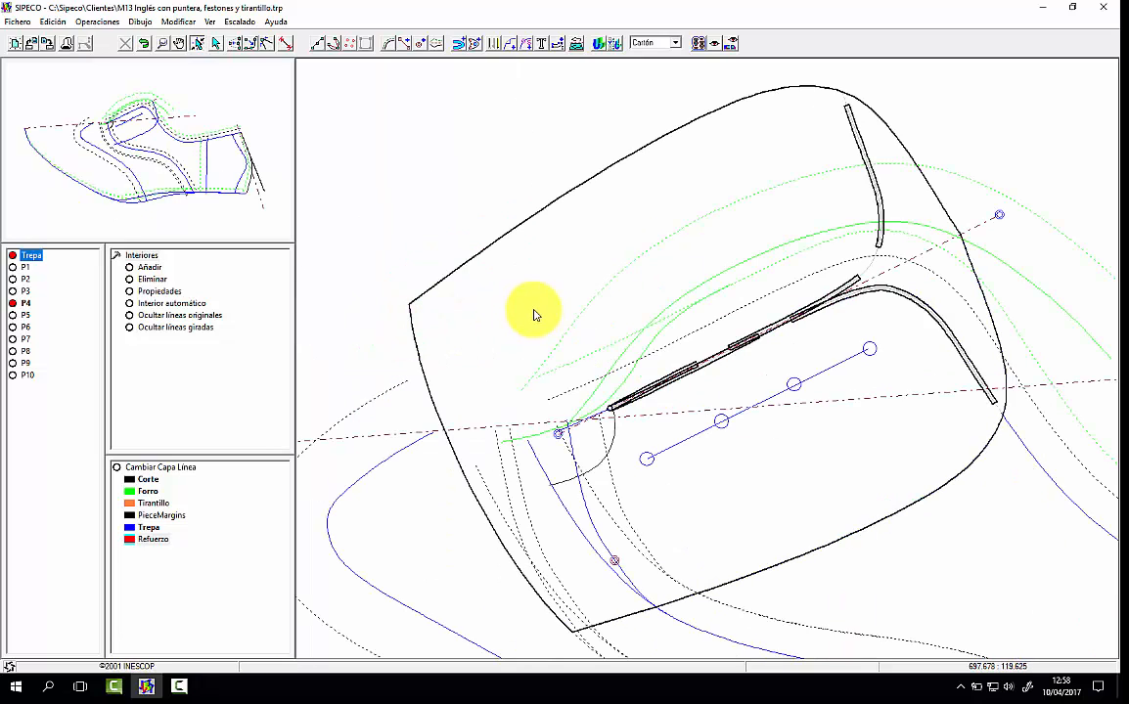
Step: Switch the piece material to Piel and move the ends of P4's interior curve, leaving only a short mark near the rear edge
{"action": "left_click", "coordinate": [665, 45]}
{"action": "left_click", "coordinate": [660, 51]}
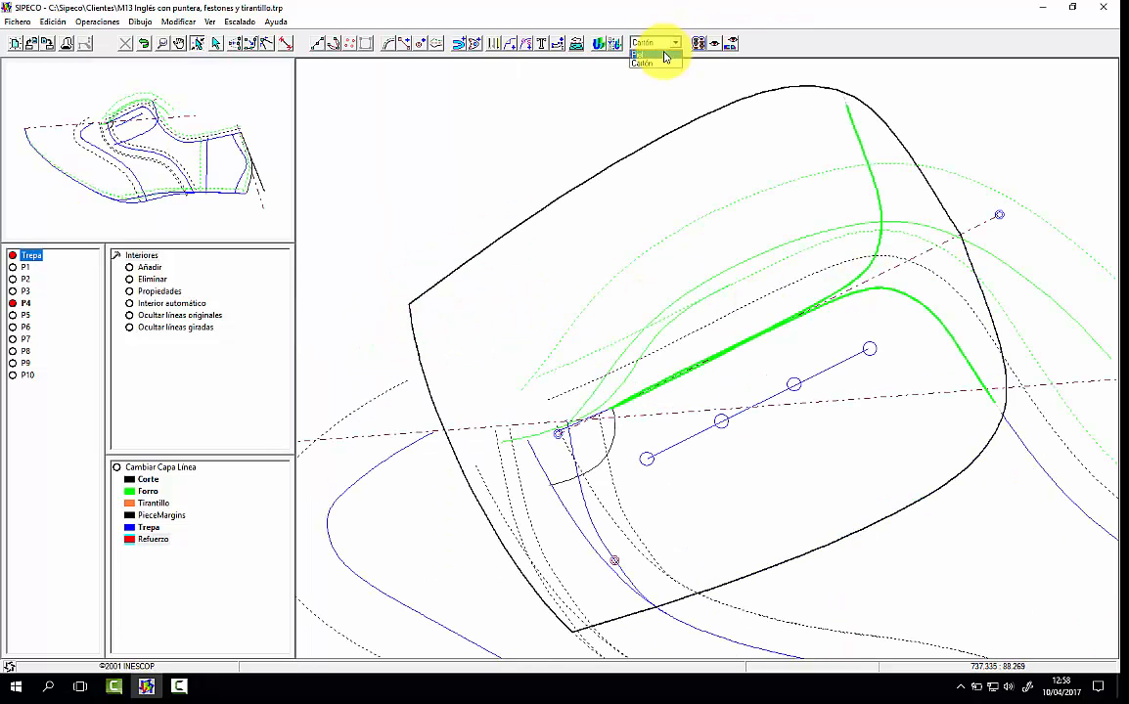
{"action": "left_click", "coordinate": [499, 45]}
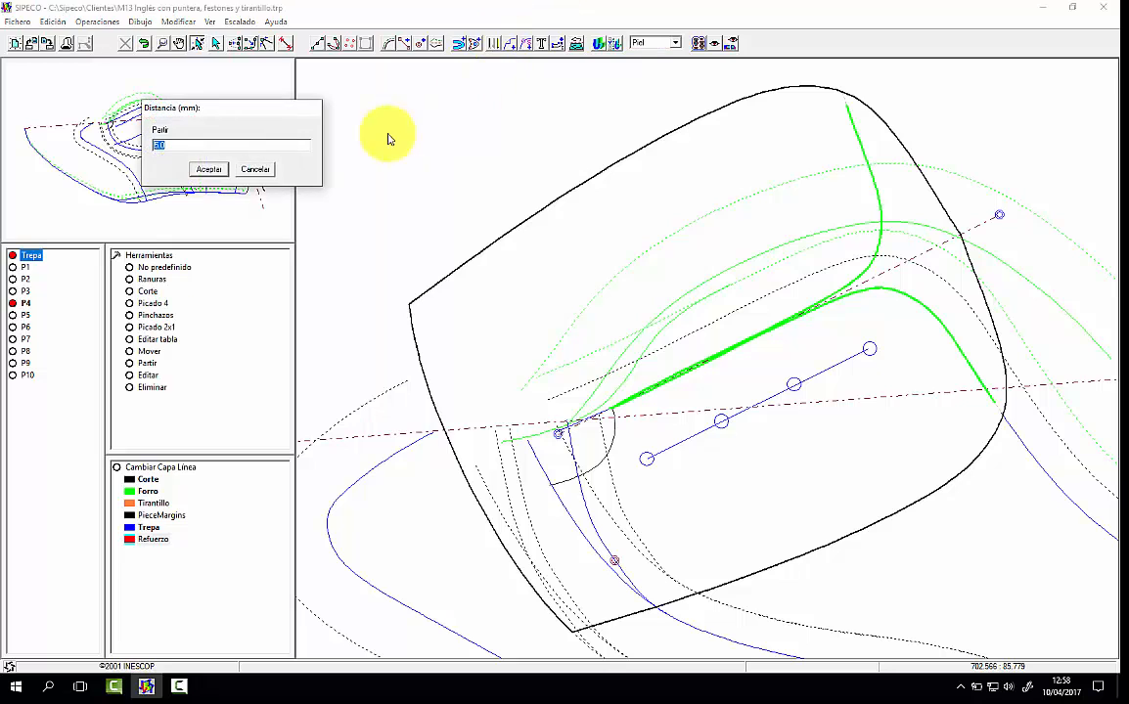
{"action": "left_click", "coordinate": [252, 170]}
{"action": "left_click", "coordinate": [137, 351]}
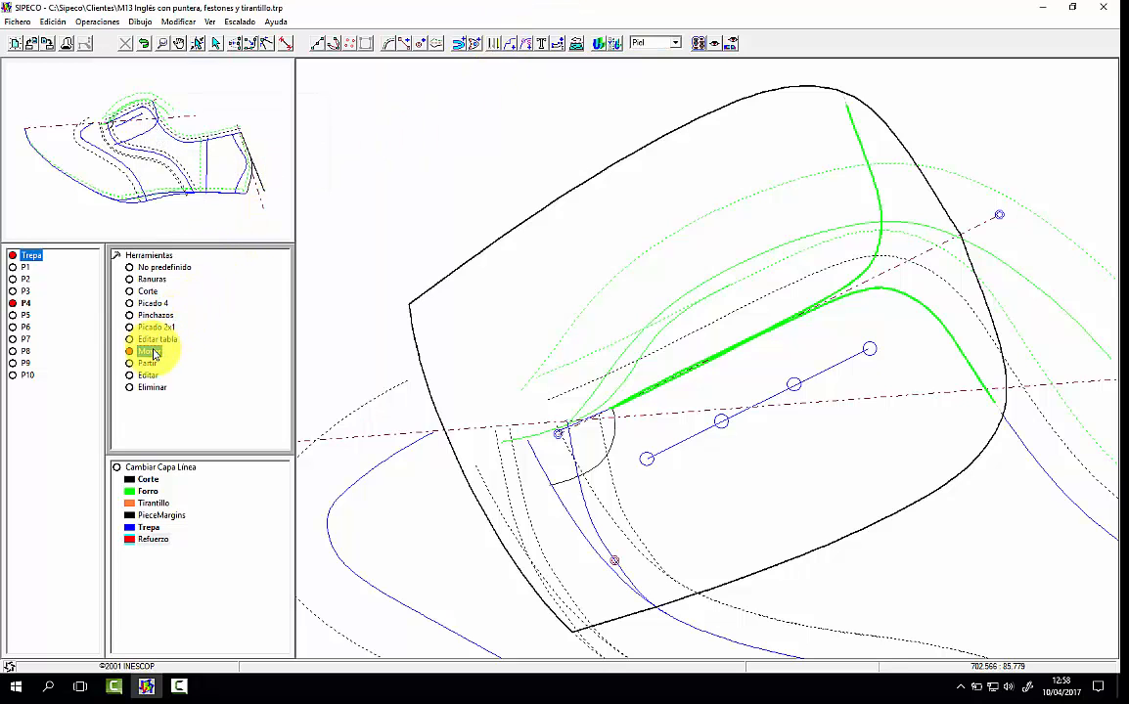
{"action": "left_click_drag", "start_coordinate": [994, 402], "coordinate": [978, 378]}
{"action": "left_click_drag", "start_coordinate": [613, 408], "coordinate": [636, 402]}
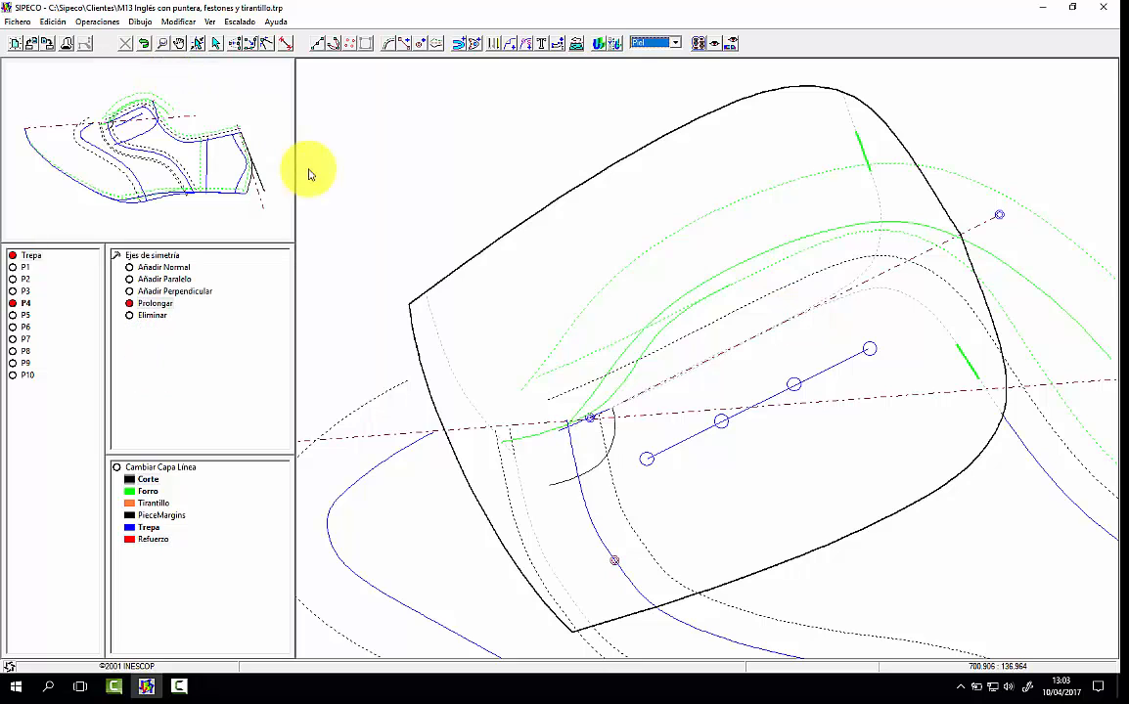
Step: Extend P4's symmetry axis 15 mm at its front end, then prolong it once more just past the piece's front edge
{"action": "left_click", "coordinate": [554, 400]}
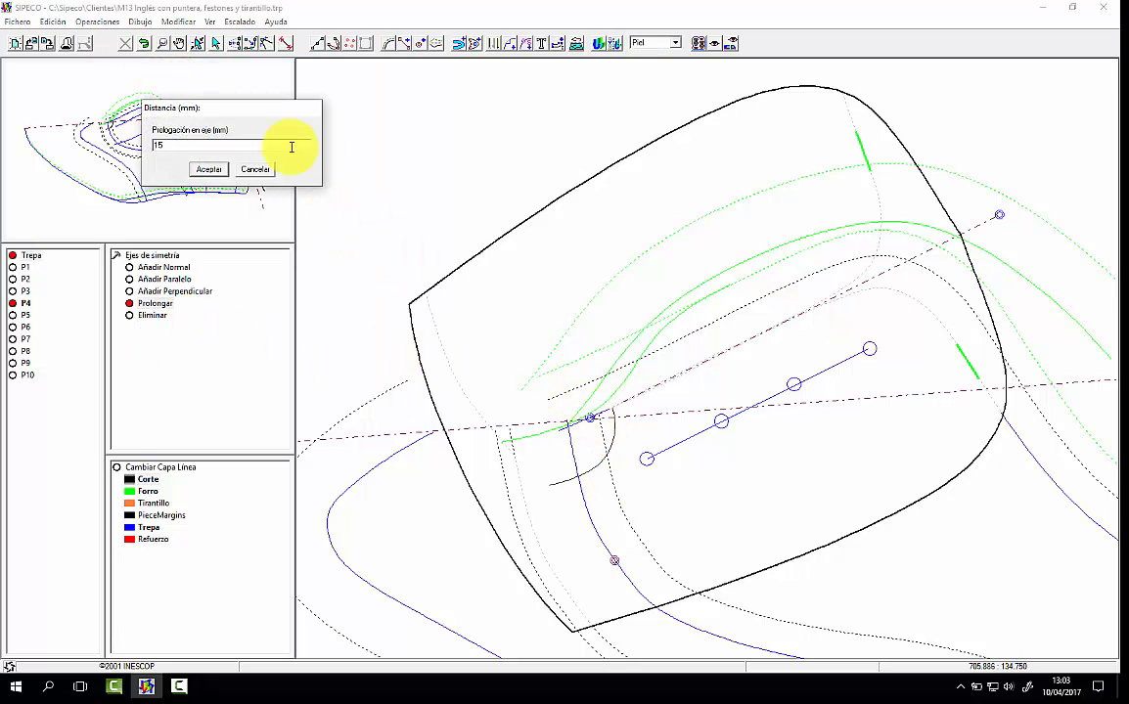
{"action": "key", "text": "Return"}
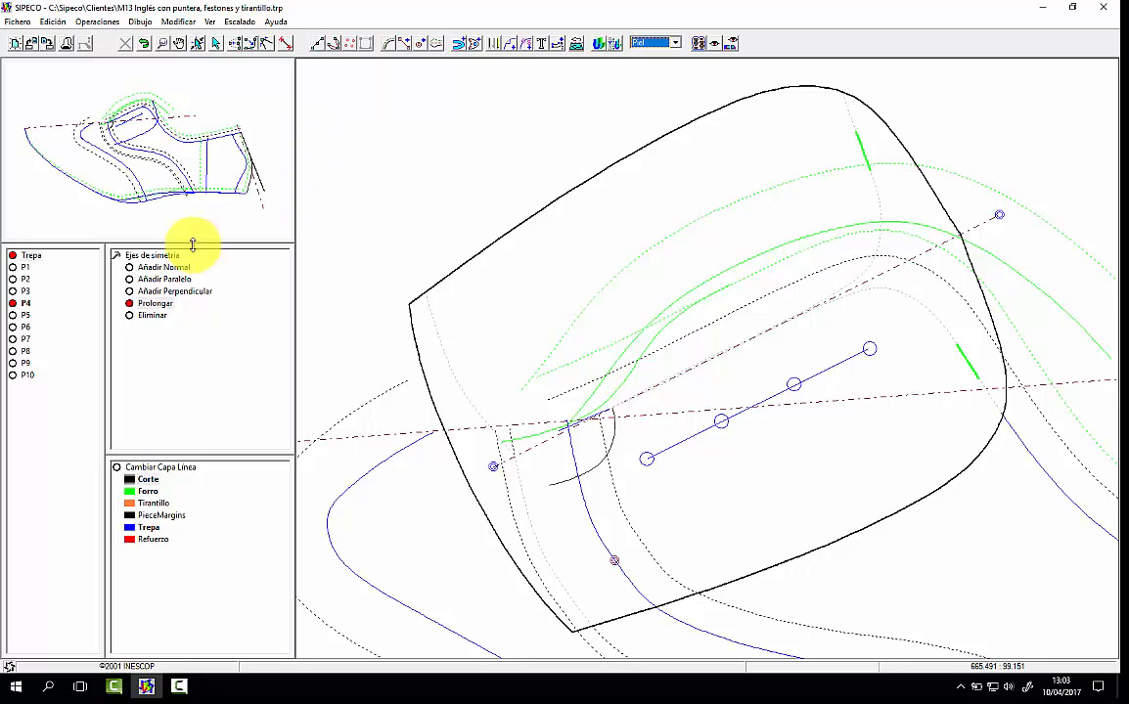
{"action": "left_click", "coordinate": [494, 473]}
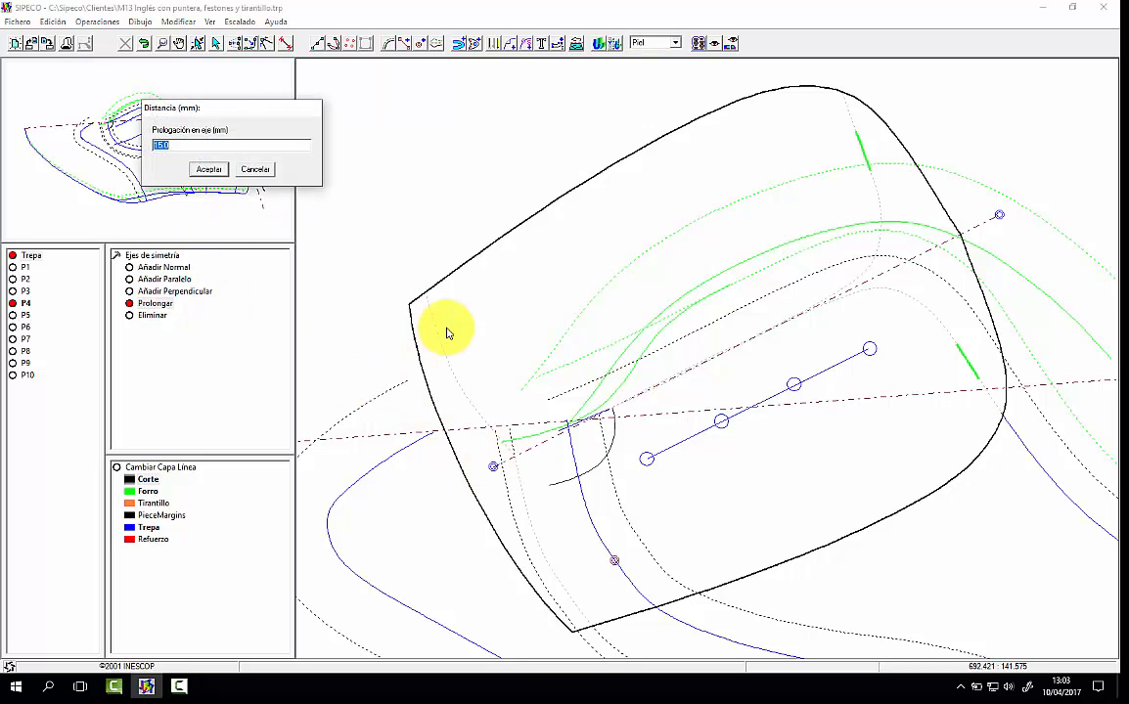
{"action": "key", "text": "Return"}
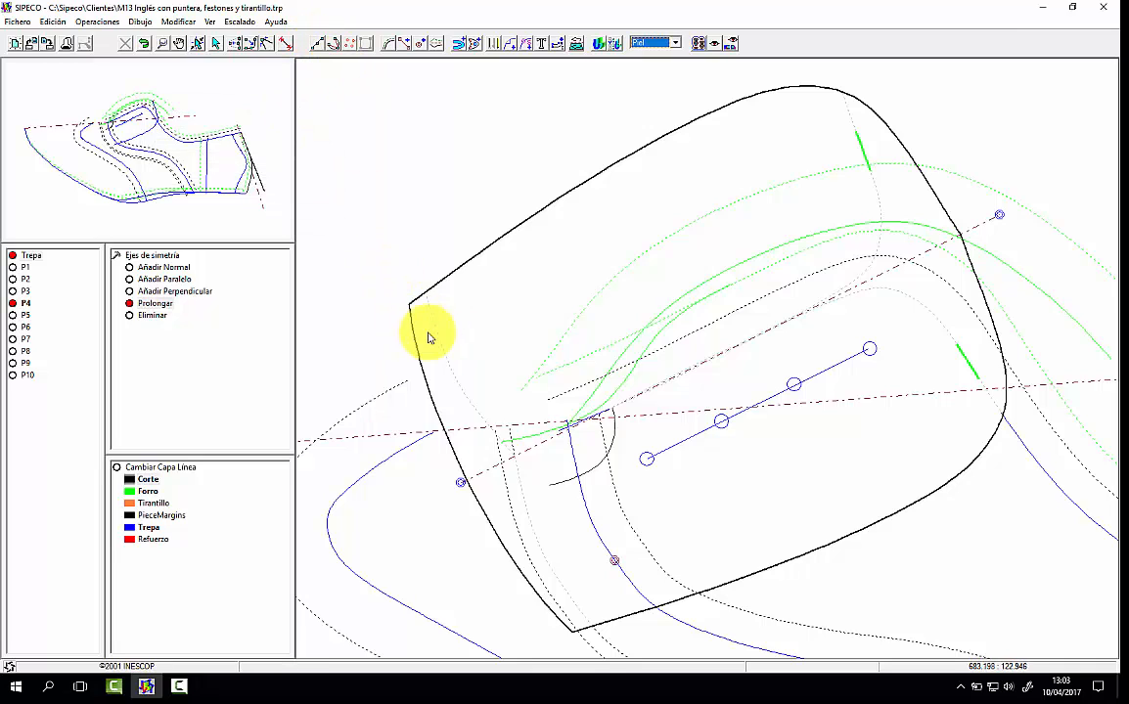
Step: Draw a two-point line about 6.7 mm long along the extended axis, starting at P4's front edge and running inward
{"action": "left_click", "coordinate": [162, 45]}
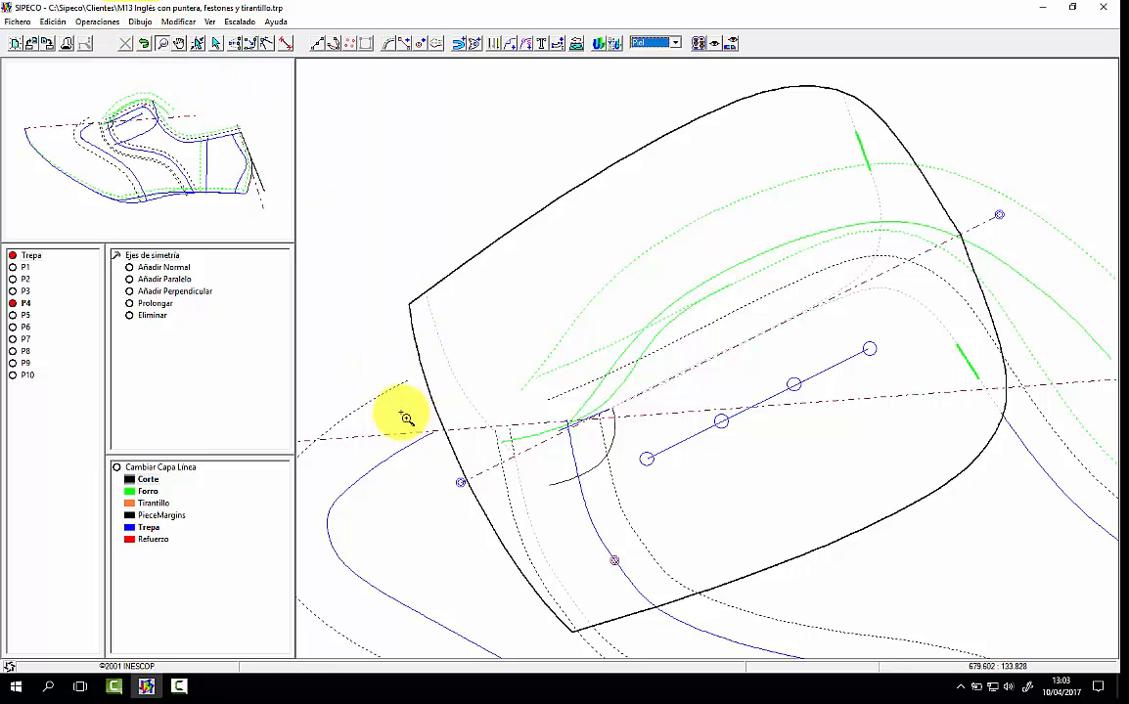
{"action": "left_click_drag", "start_coordinate": [411, 421], "coordinate": [579, 501]}
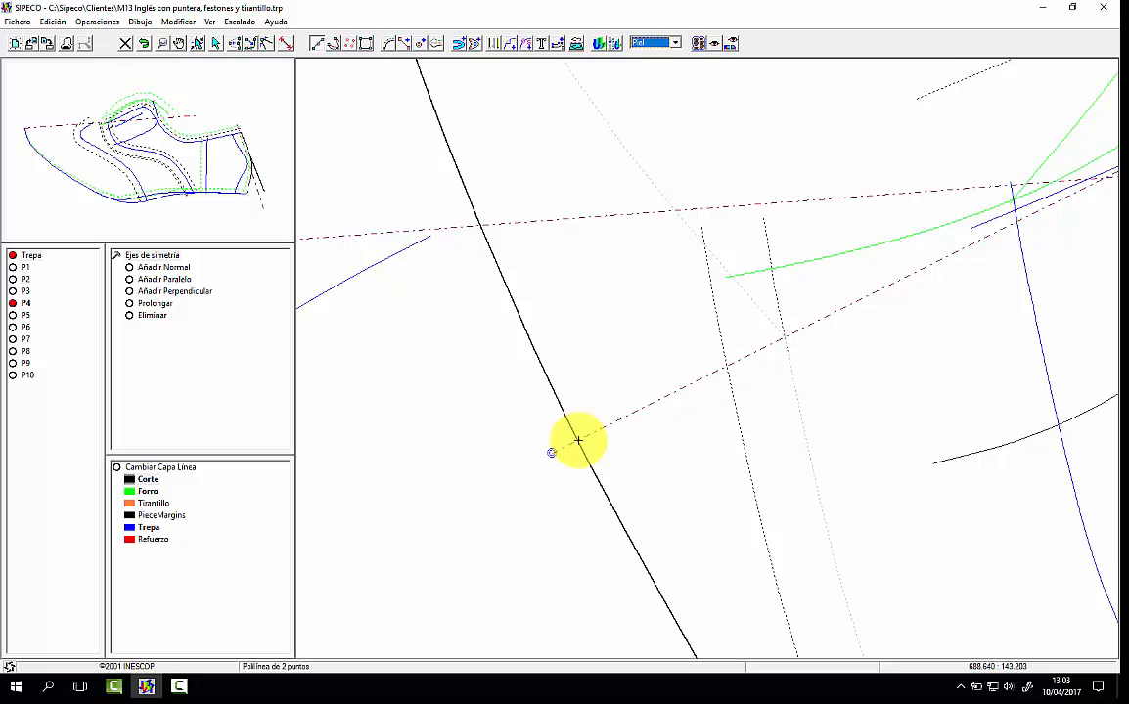
{"action": "left_click", "coordinate": [764, 348]}
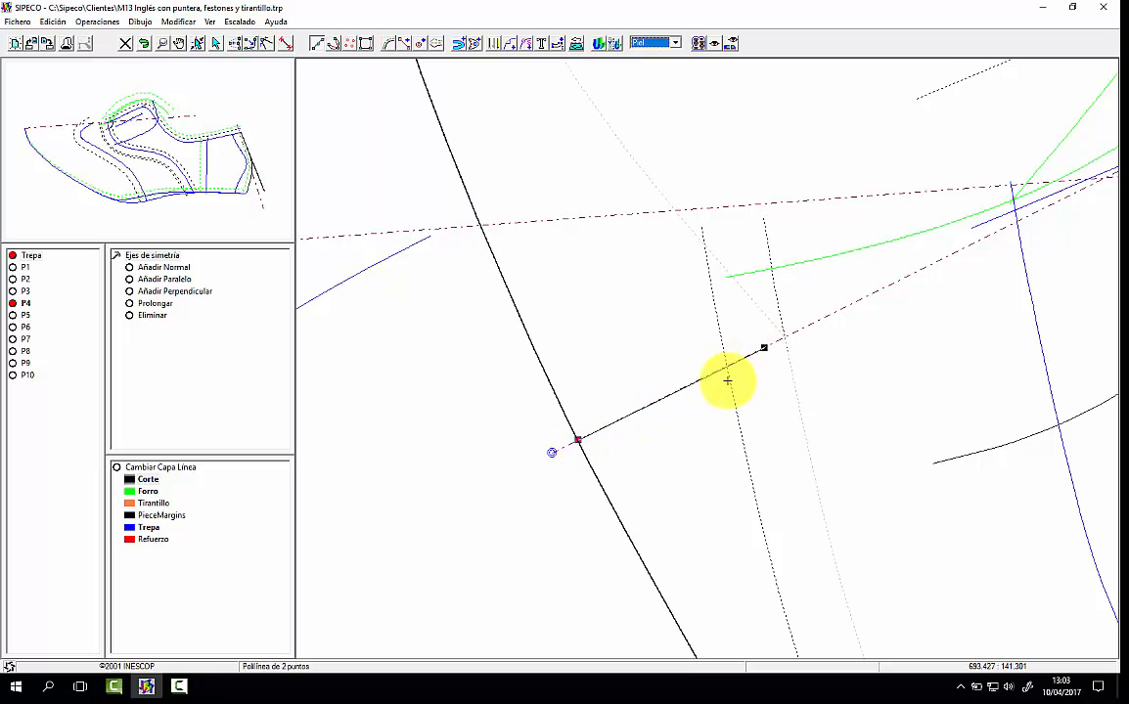
Step: Shift both ends of the short line inward along the axis so it crosses the dotted guide line inside P4's front edge
{"action": "left_click", "coordinate": [578, 440]}
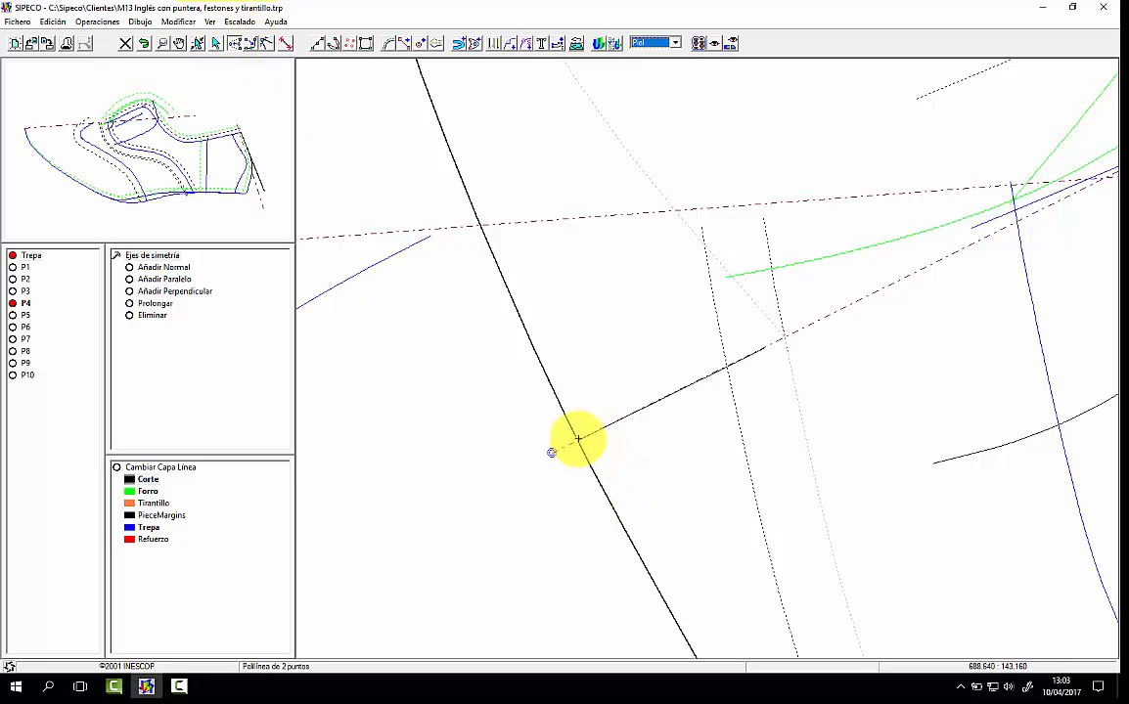
{"action": "left_click", "coordinate": [652, 401]}
{"action": "left_click", "coordinate": [763, 346]}
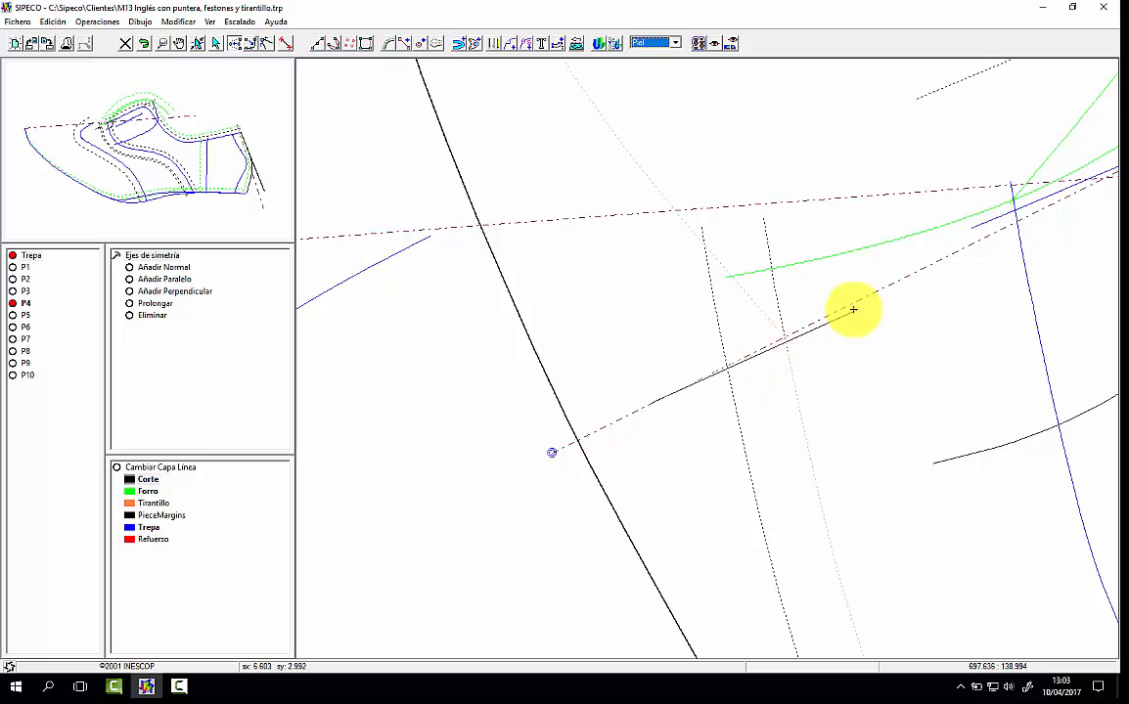
{"action": "left_click", "coordinate": [888, 284]}
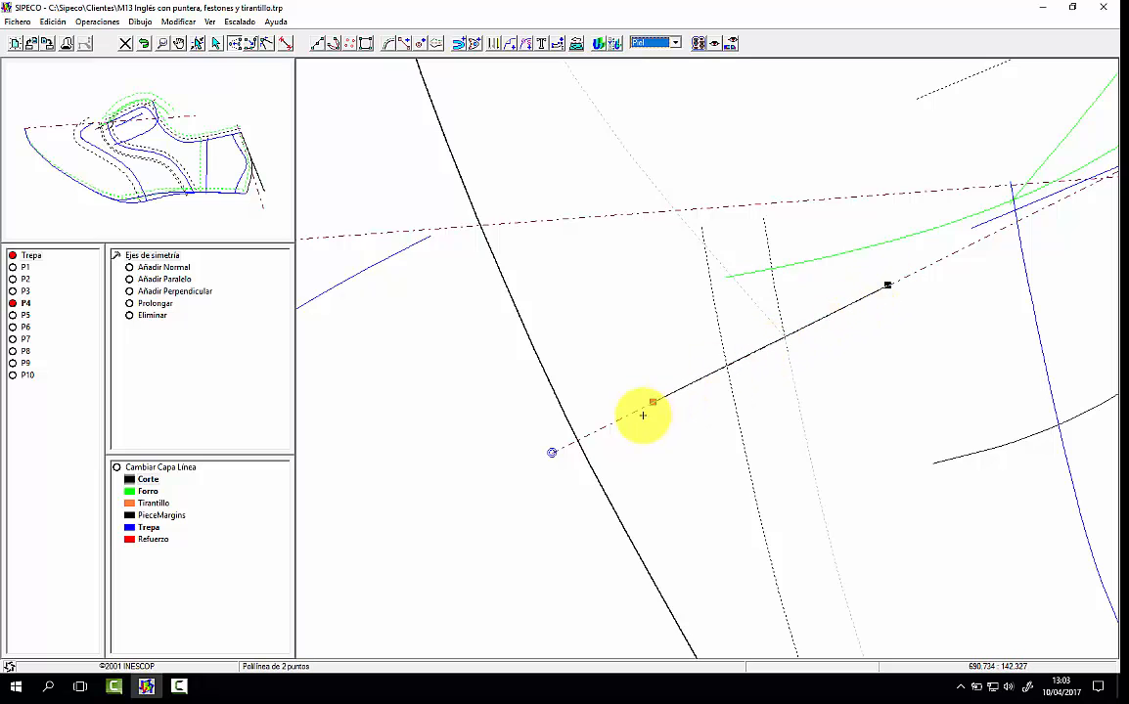
{"action": "left_click", "coordinate": [652, 401]}
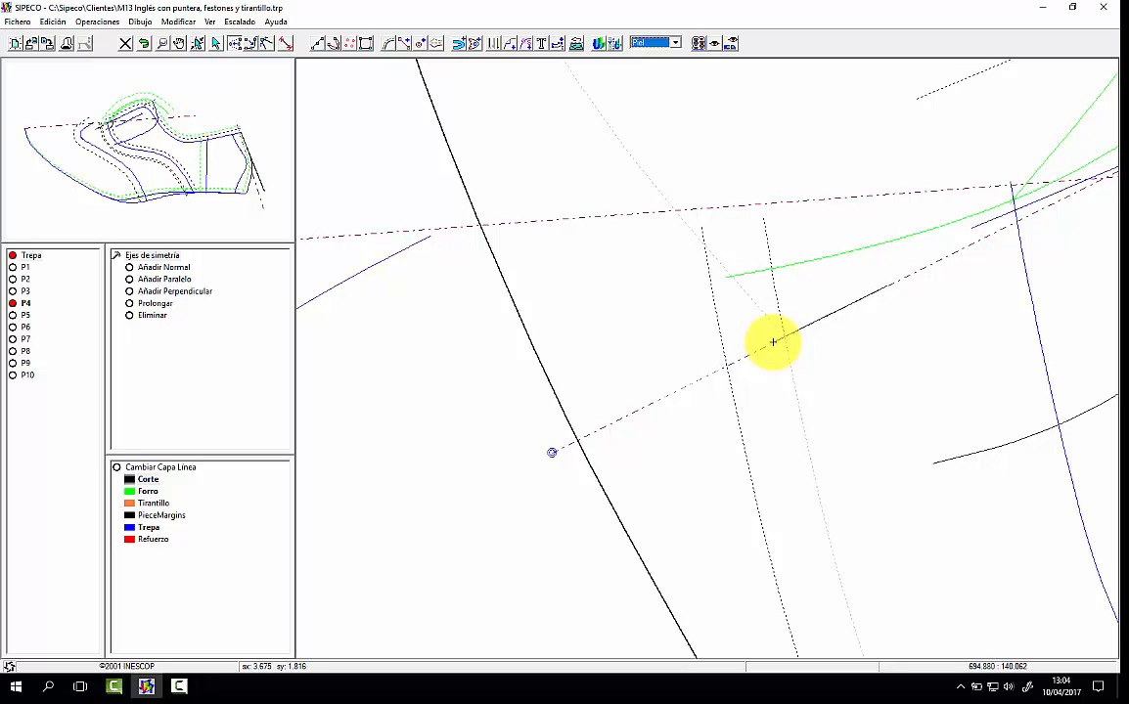
{"action": "left_click", "coordinate": [774, 343]}
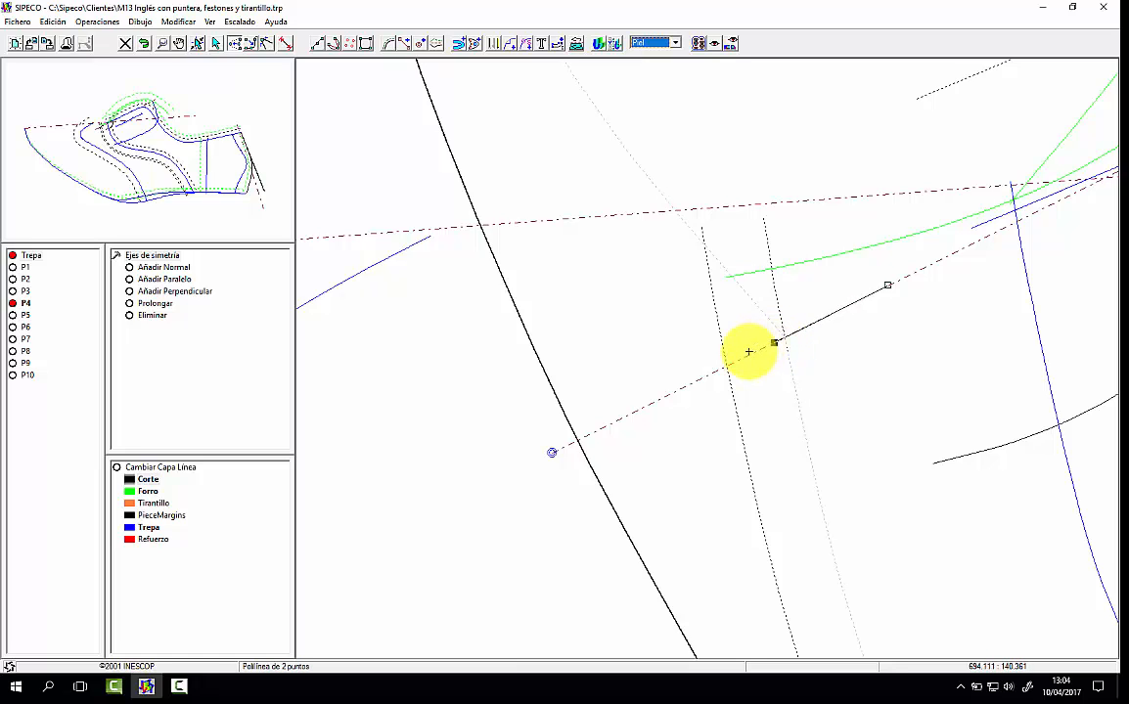
{"action": "left_click", "coordinate": [163, 43]}
{"action": "left_click", "coordinate": [411, 250]}
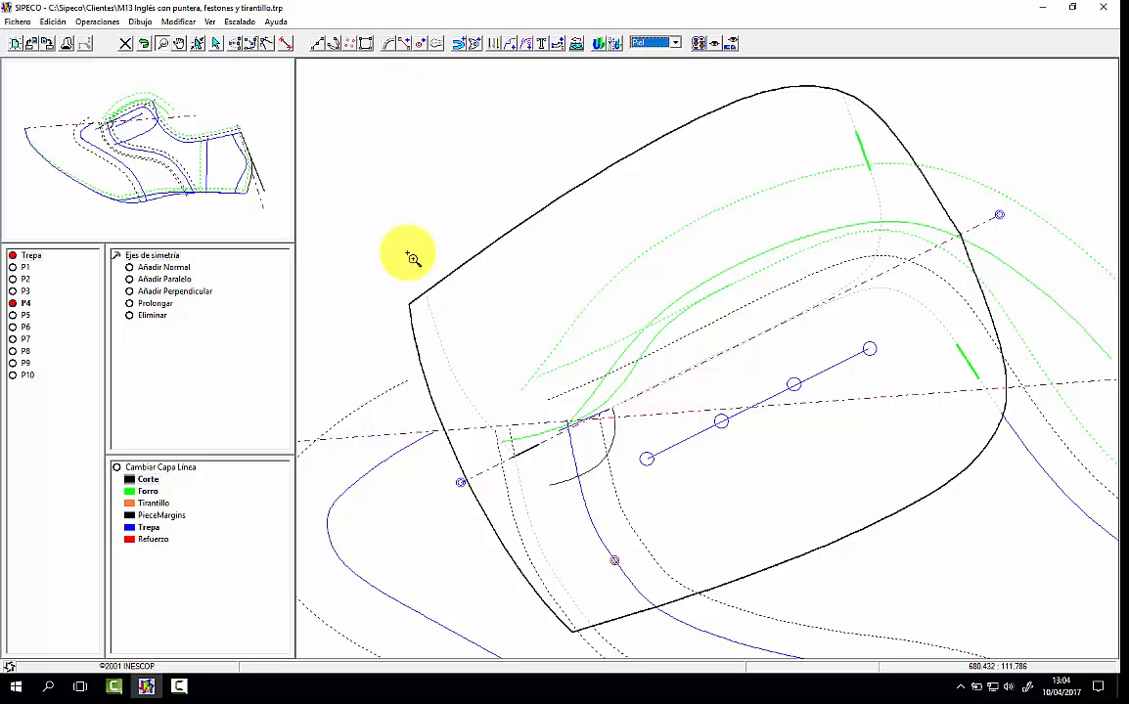
Step: Add the short axis line to piece P4 as an interior and switch the piece material to Cartón
{"action": "left_click", "coordinate": [474, 43]}
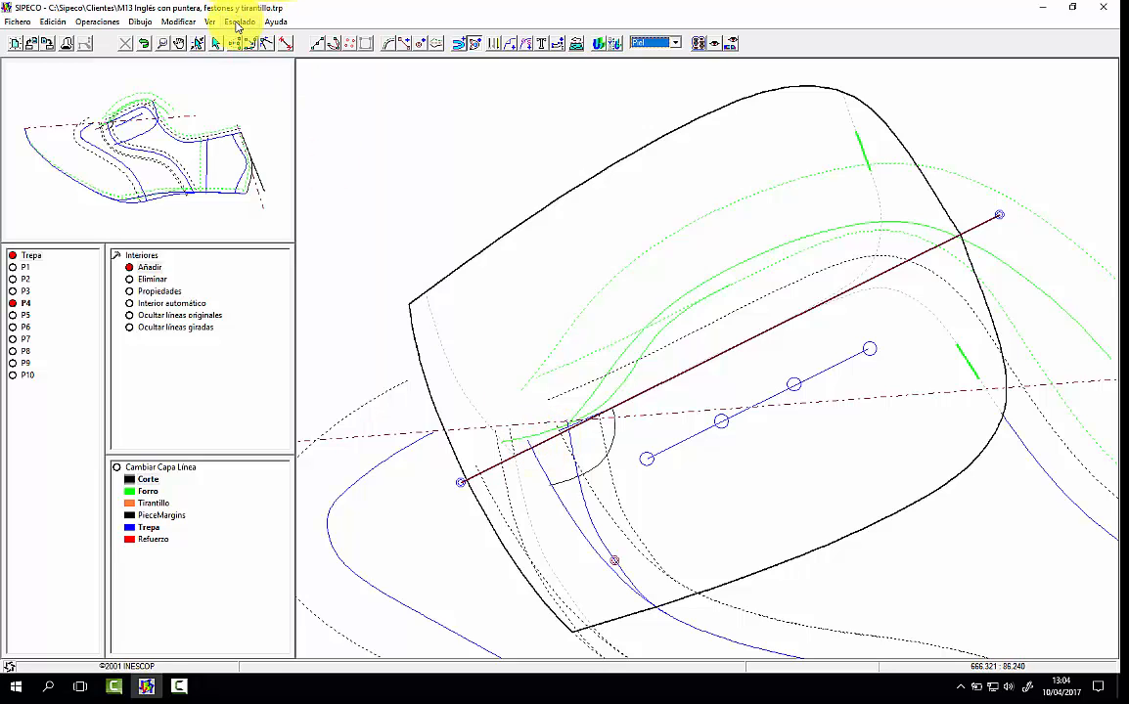
{"action": "scroll", "coordinate": [237, 28], "scroll_direction": "up", "scroll_amount": 2}
{"action": "scroll", "coordinate": [350, 413], "scroll_direction": "up", "scroll_amount": 2}
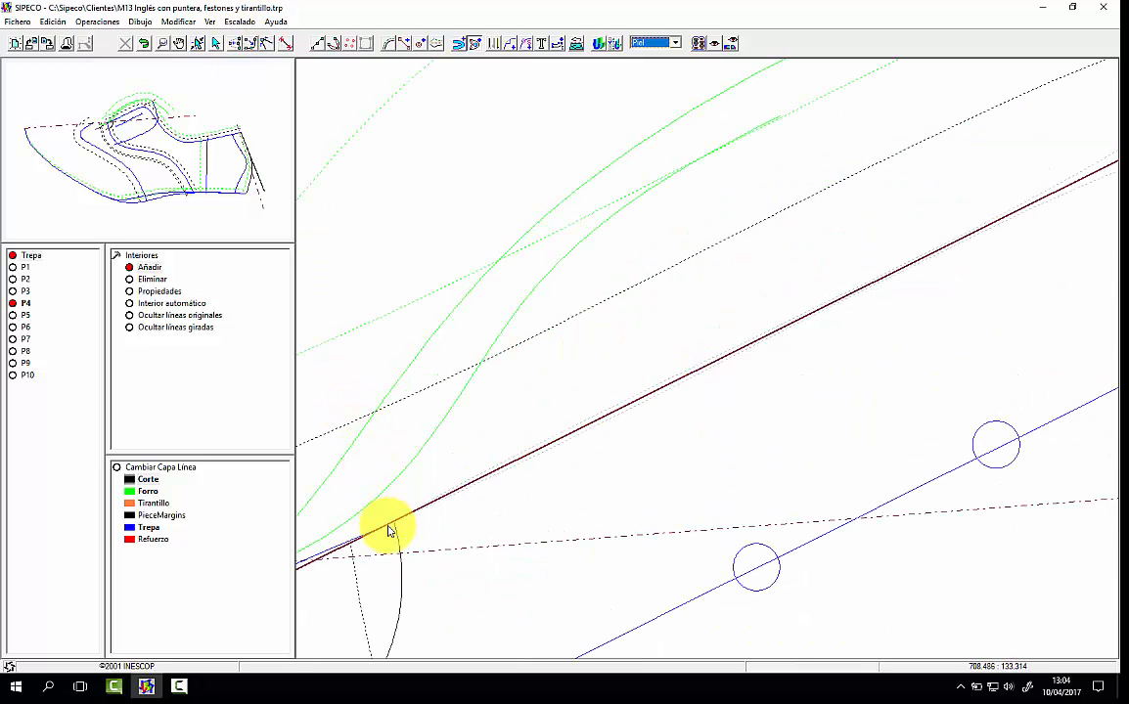
{"action": "scroll", "coordinate": [334, 557], "scroll_direction": "up", "scroll_amount": 2}
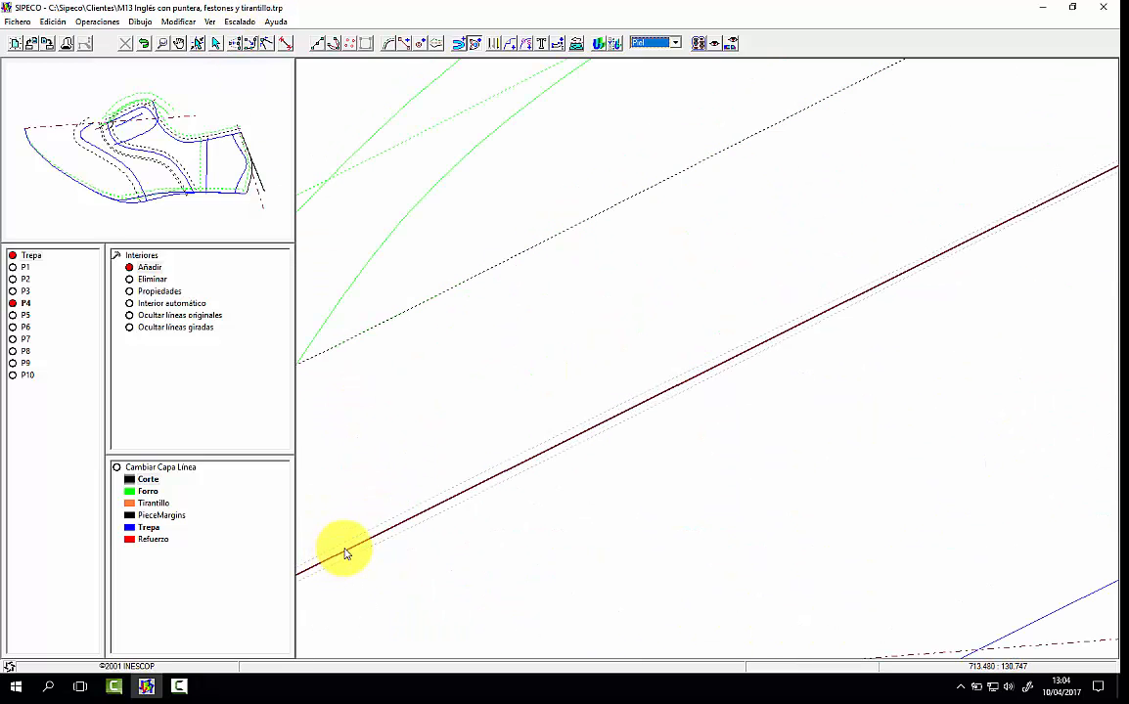
{"action": "scroll", "coordinate": [352, 546], "scroll_direction": "down", "scroll_amount": 6}
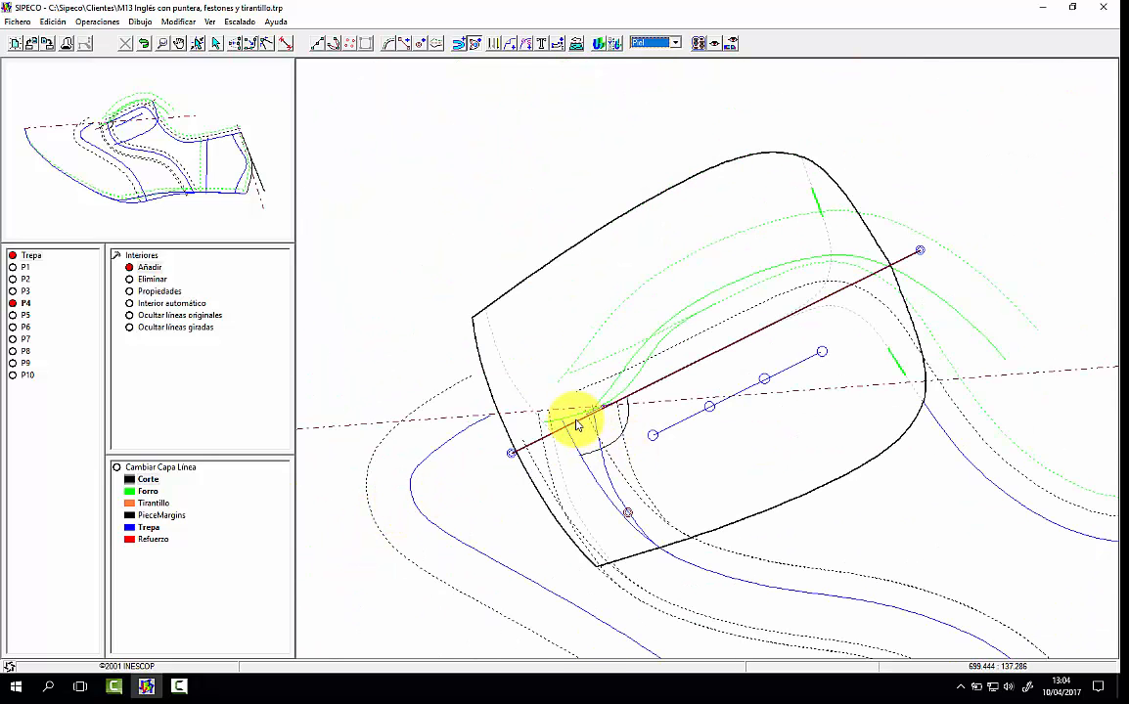
{"action": "scroll", "coordinate": [563, 427], "scroll_direction": "up", "scroll_amount": 3}
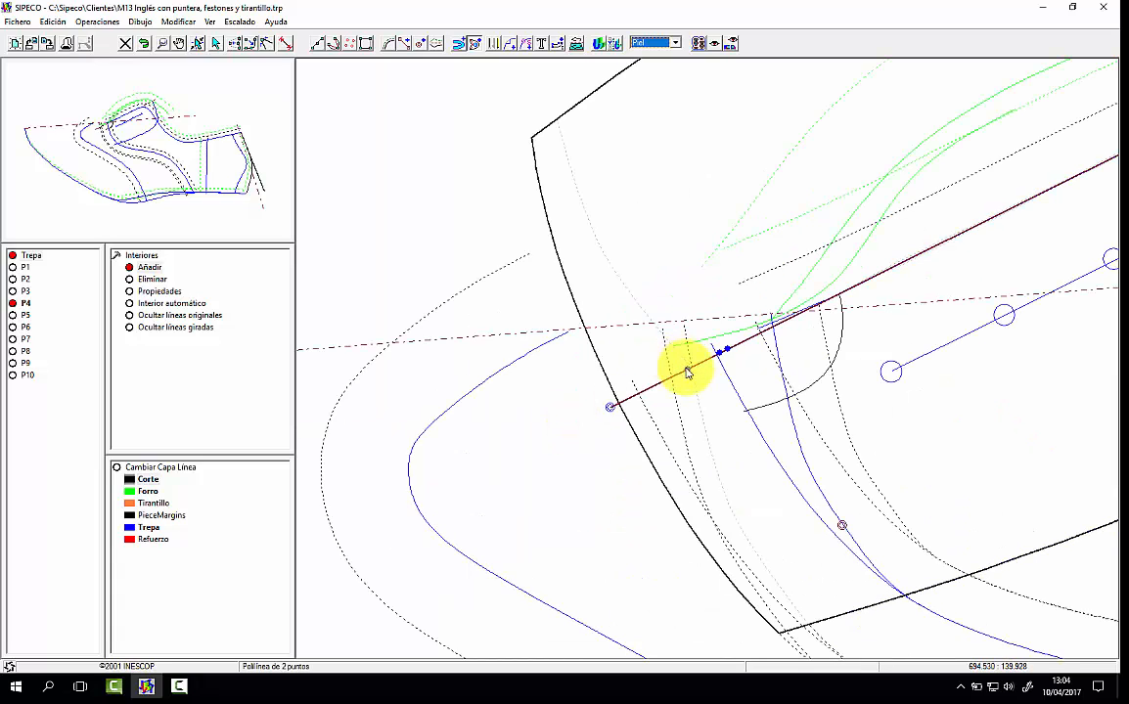
{"action": "scroll", "coordinate": [688, 371], "scroll_direction": "down", "scroll_amount": 2}
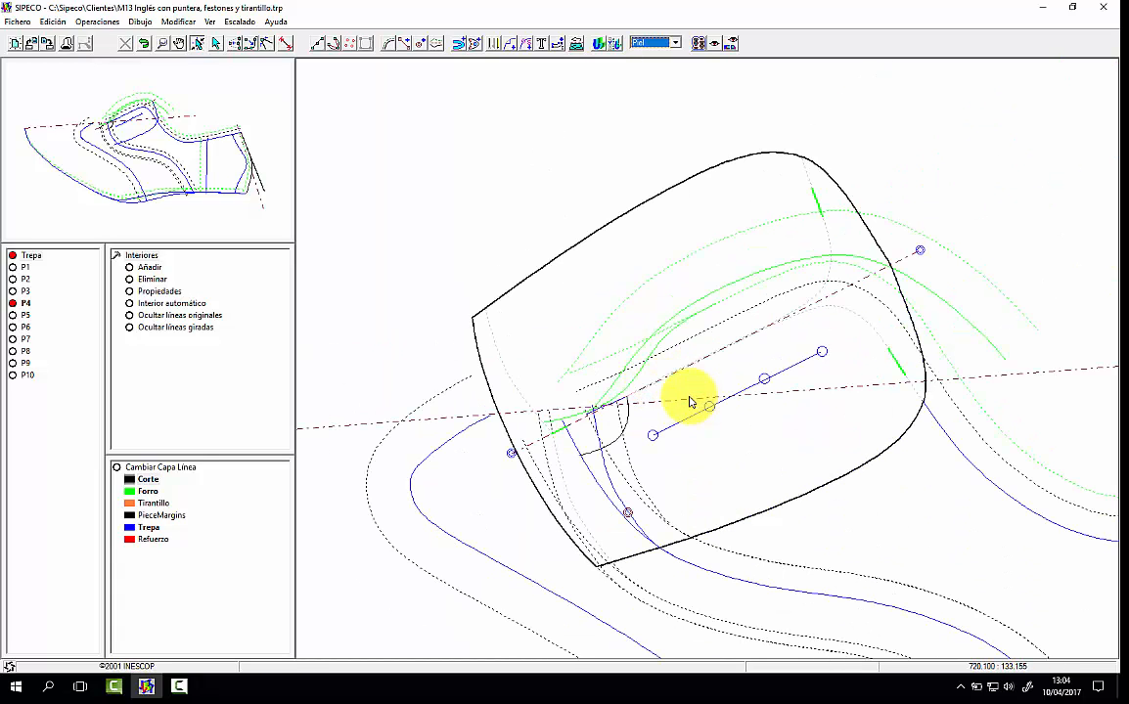
{"action": "left_click", "coordinate": [641, 63]}
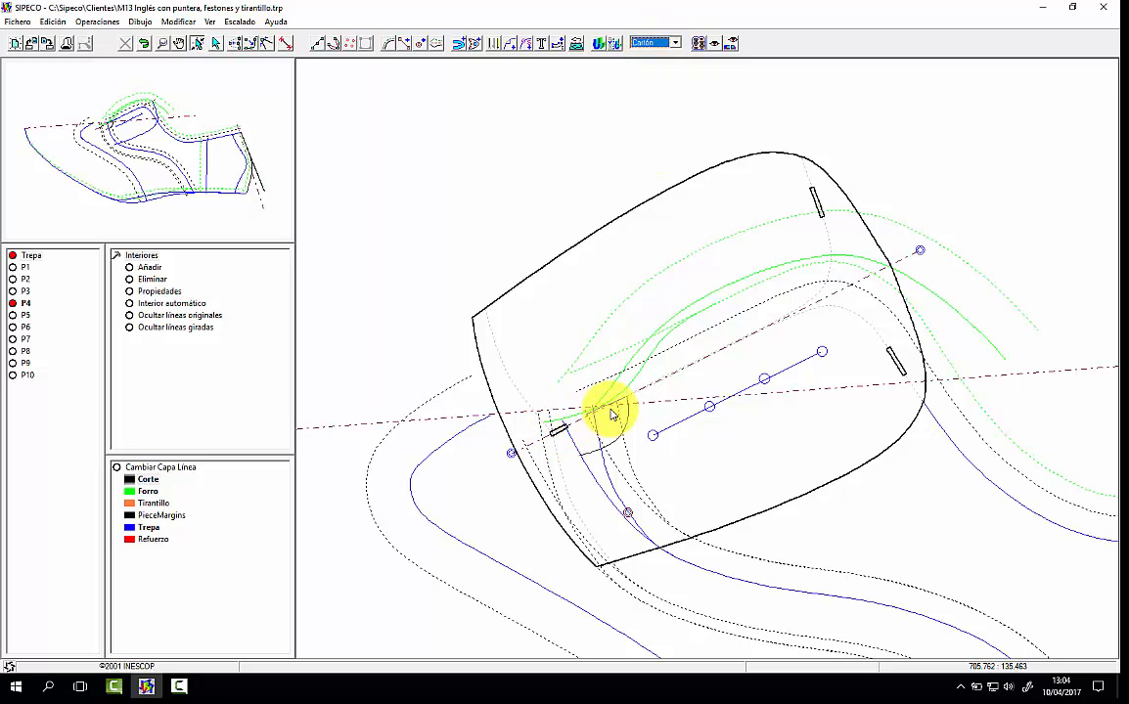
Step: Scallop both halves of toe cap P1's winged rear edge with the predefined Feston de 3 pattern
{"action": "left_click", "coordinate": [27, 270]}
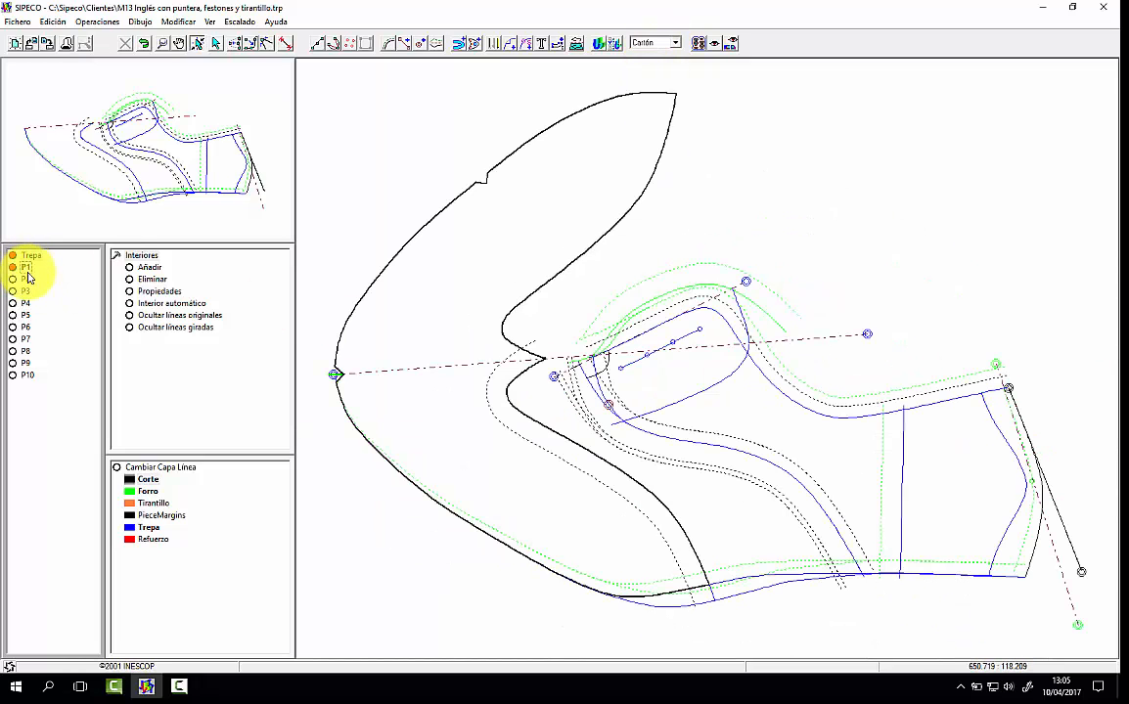
{"action": "left_click", "coordinate": [140, 257]}
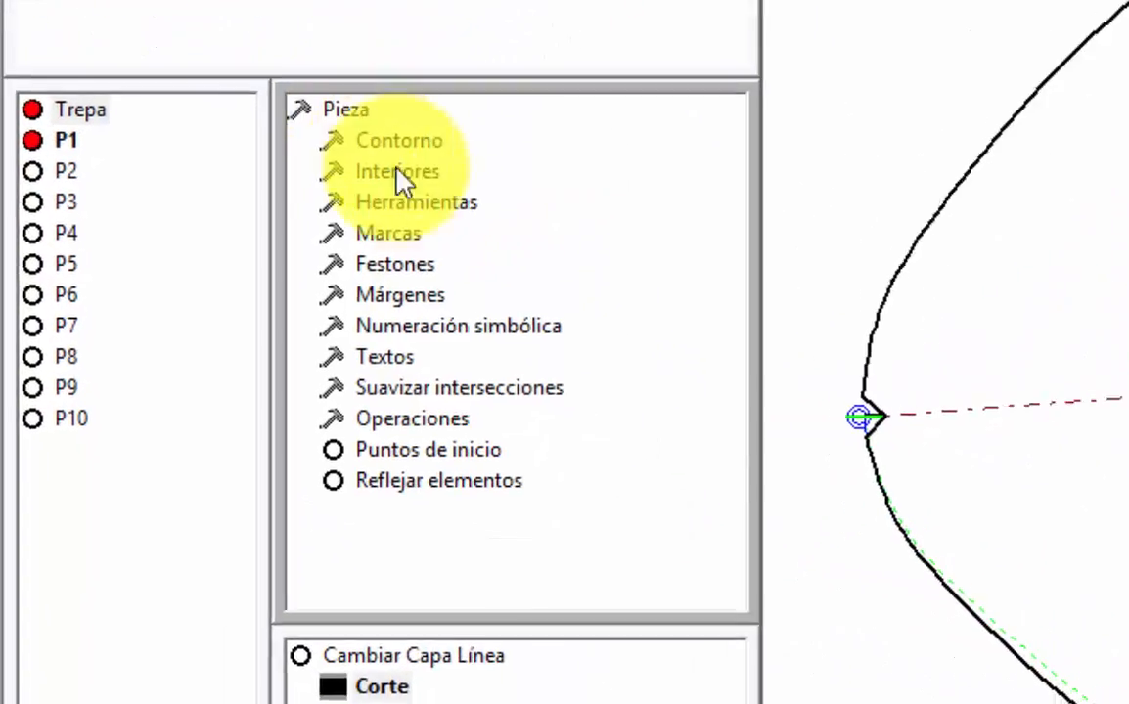
{"action": "left_click", "coordinate": [402, 267]}
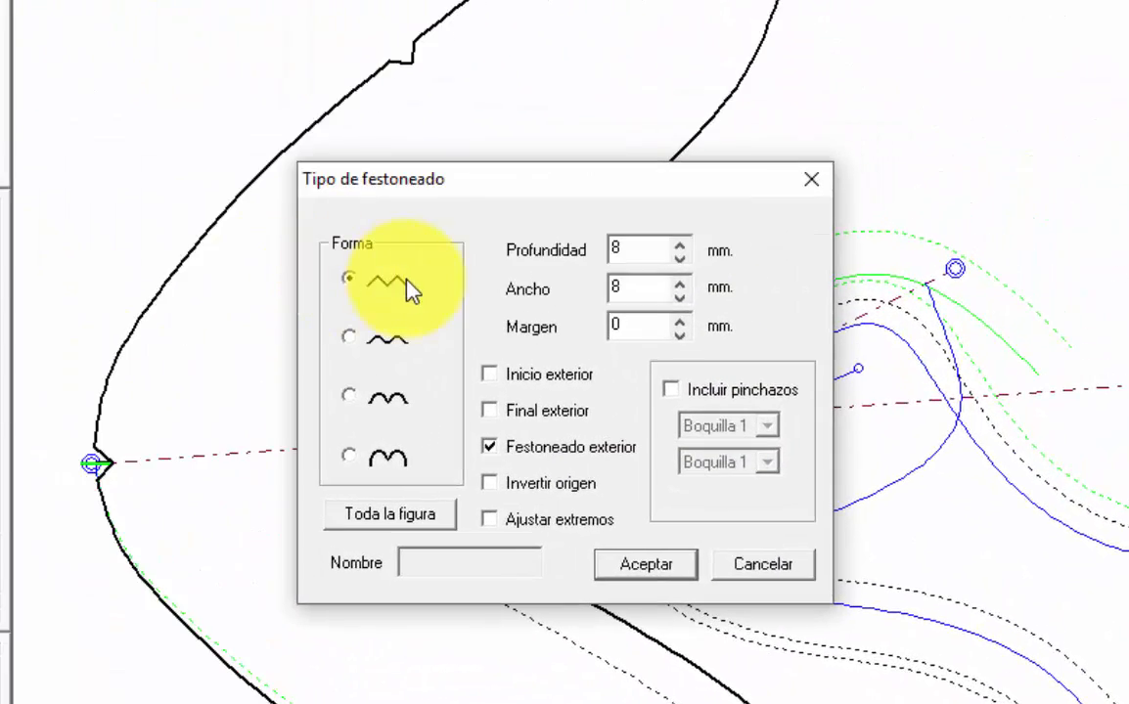
{"action": "left_click", "coordinate": [763, 564]}
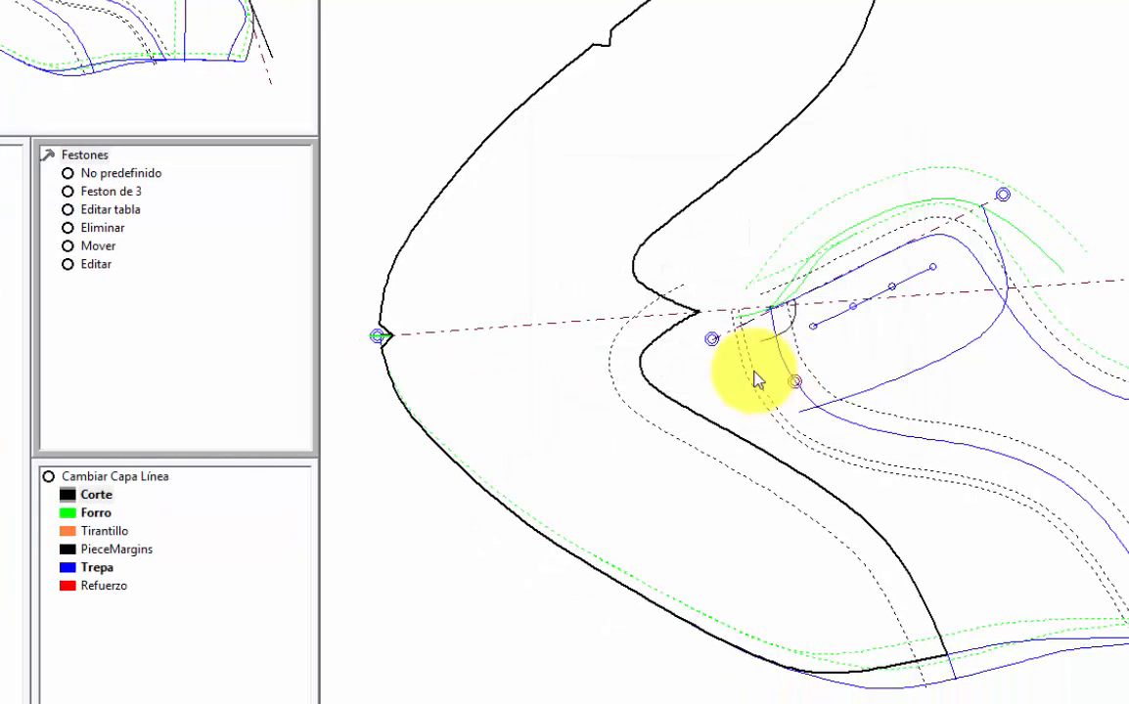
{"action": "left_click", "coordinate": [132, 194]}
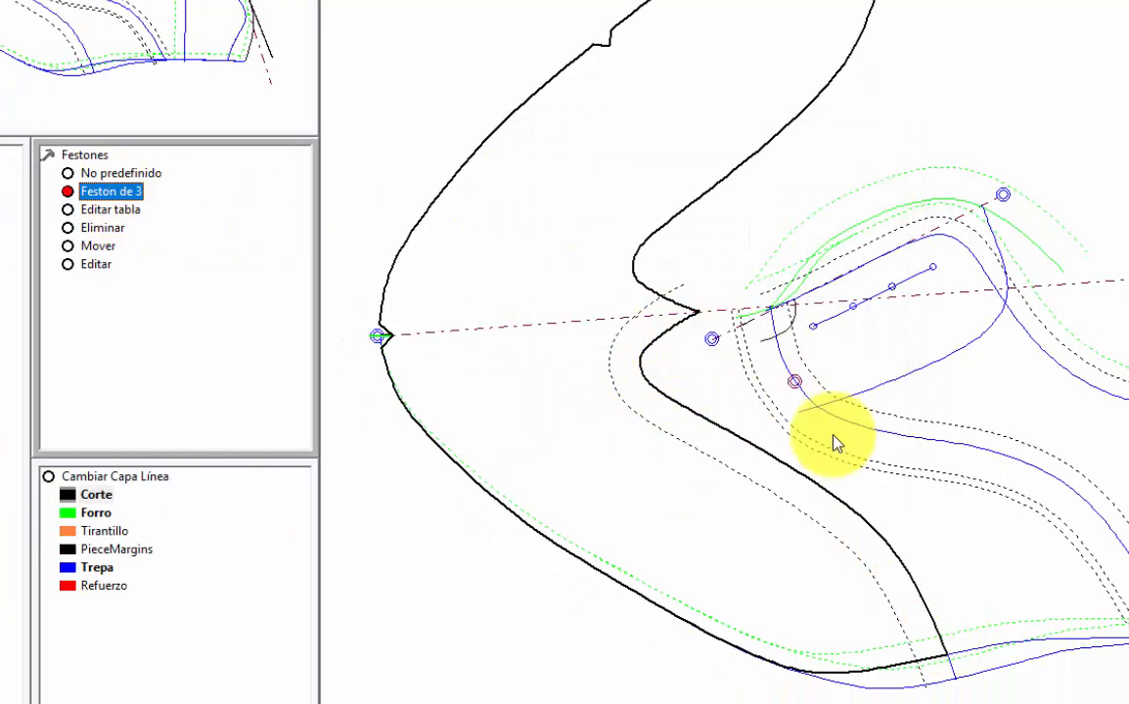
{"action": "left_click", "coordinate": [694, 320]}
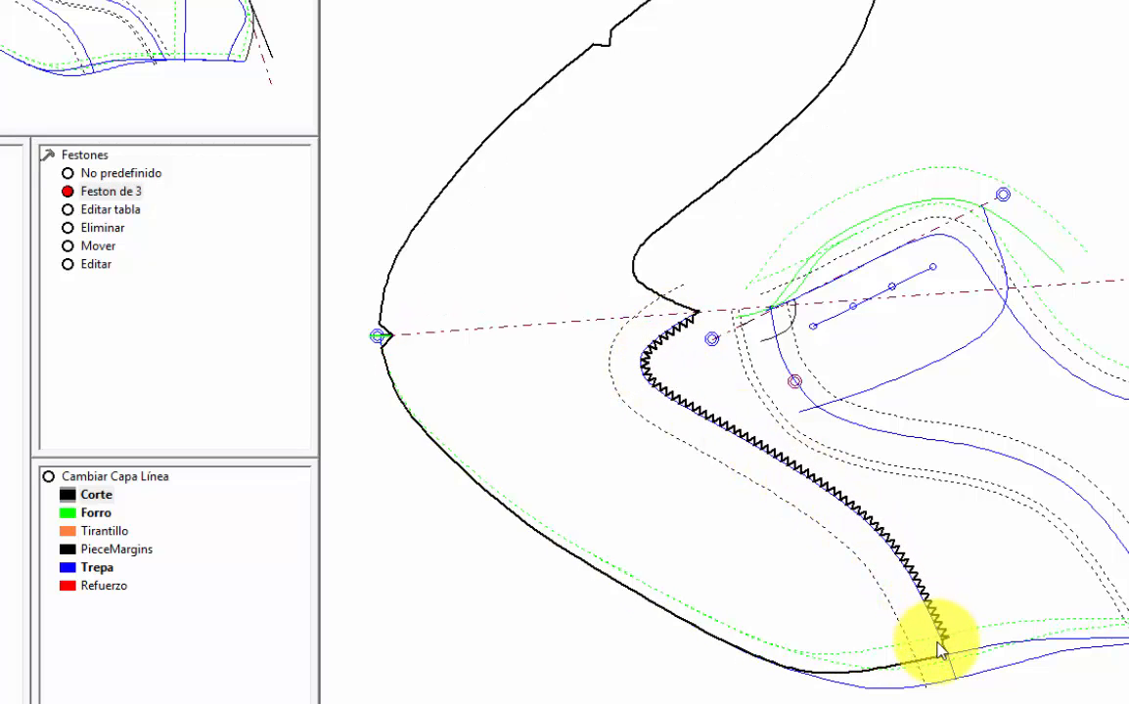
{"action": "left_click", "coordinate": [941, 645]}
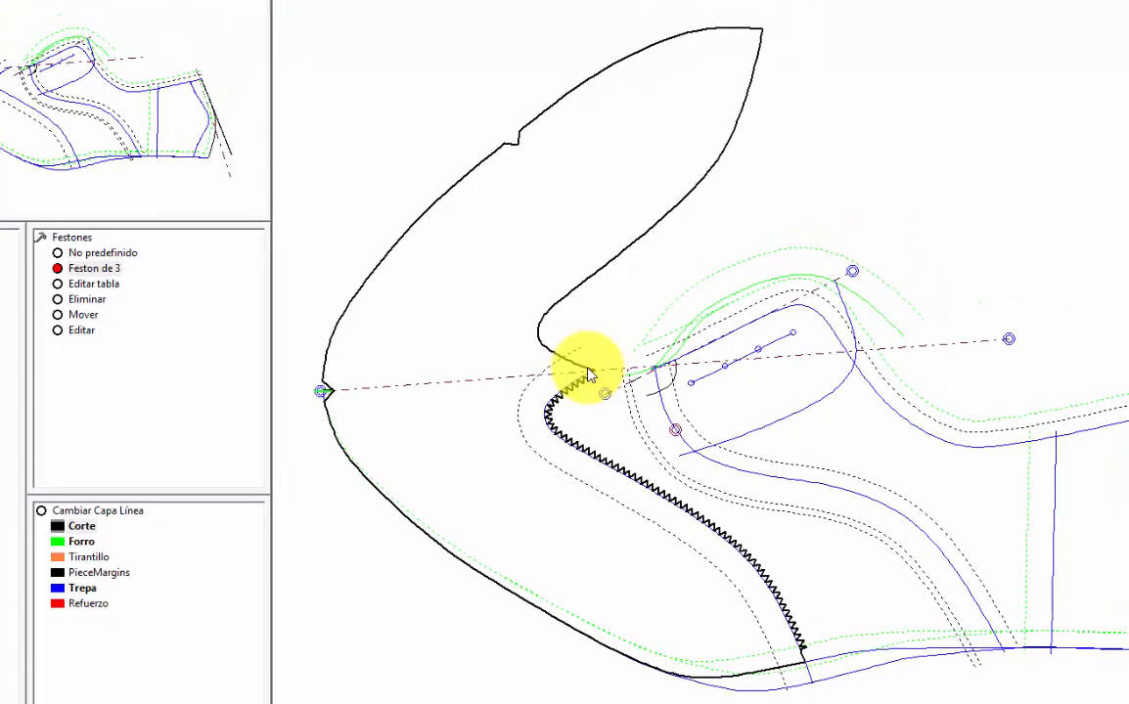
{"action": "left_click", "coordinate": [551, 340]}
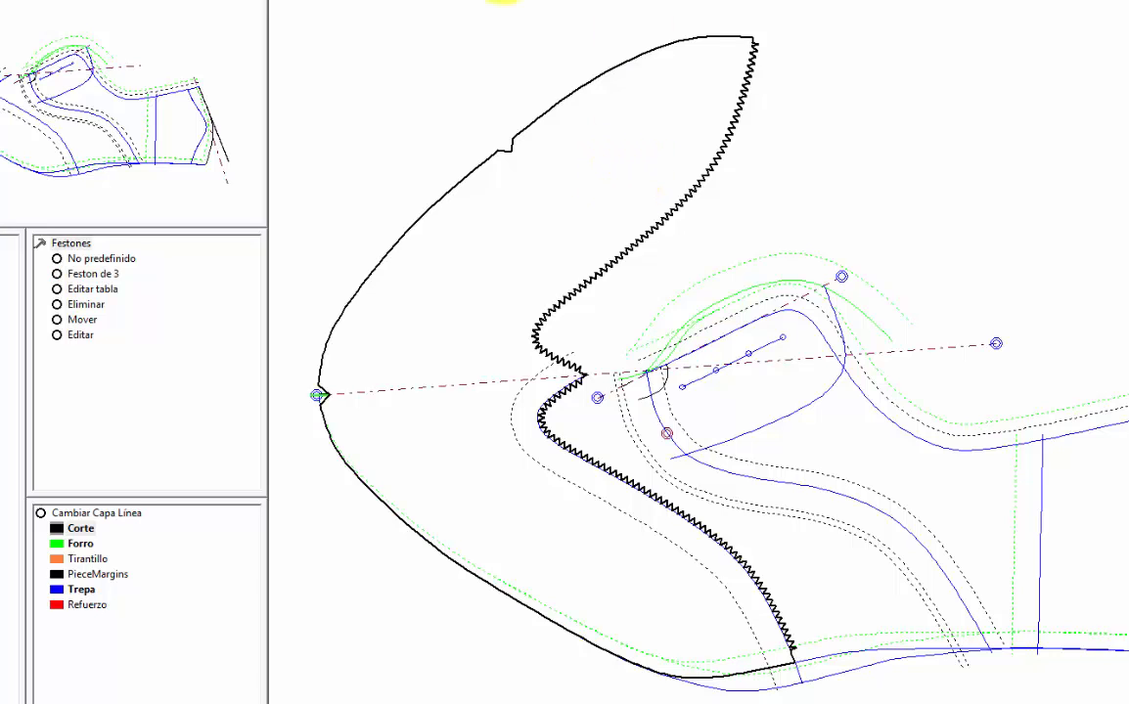
Step: Create a custom 3.5 mm margin line on the pattern, just inside the toe cap's winged rear edge
{"action": "left_click", "coordinate": [488, 1]}
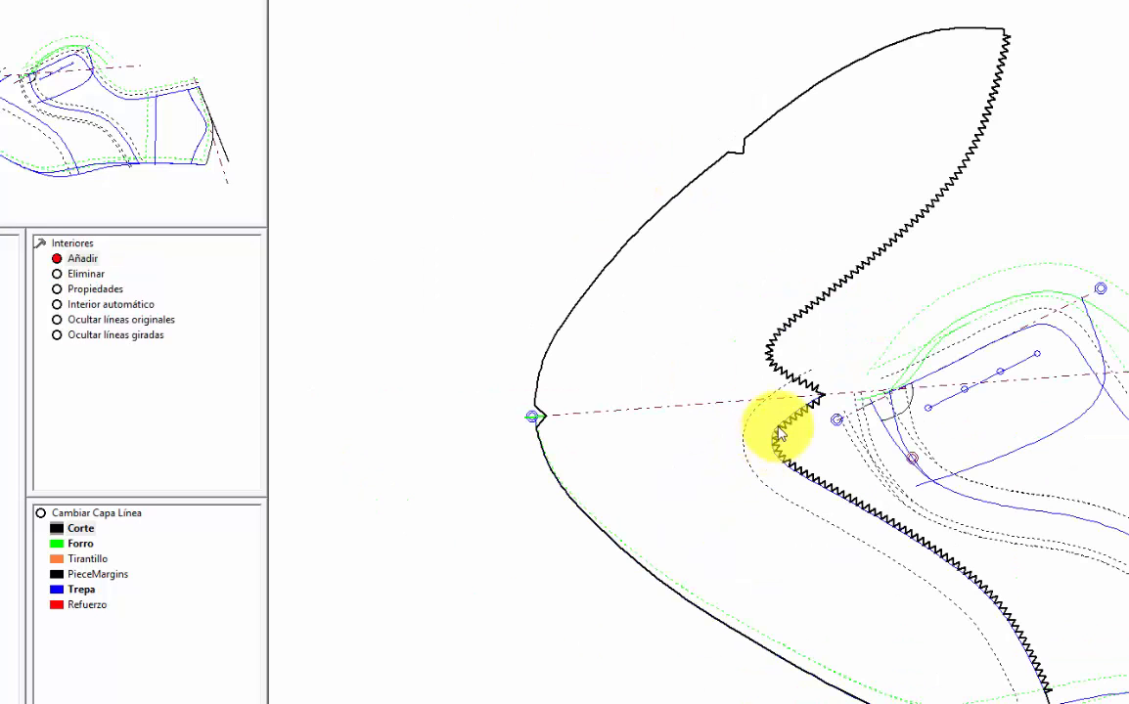
{"action": "right_click", "coordinate": [613, 303]}
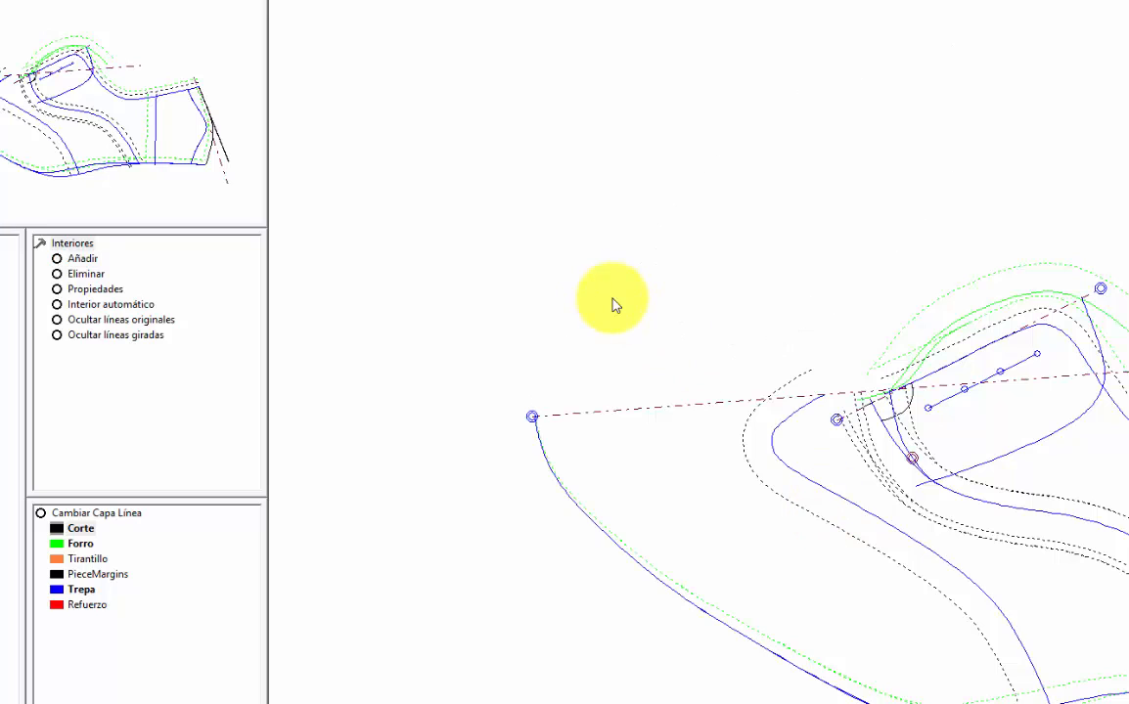
{"action": "left_click", "coordinate": [37, 244]}
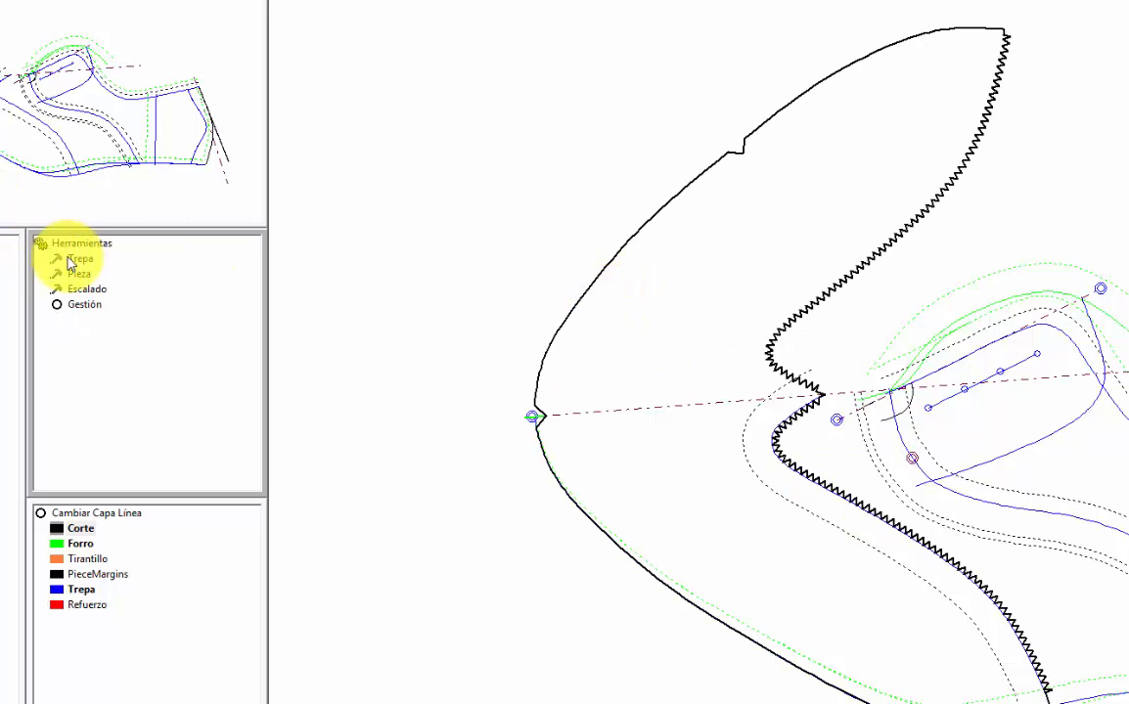
{"action": "left_click", "coordinate": [71, 261]}
{"action": "left_click", "coordinate": [96, 262]}
{"action": "left_click", "coordinate": [102, 259]}
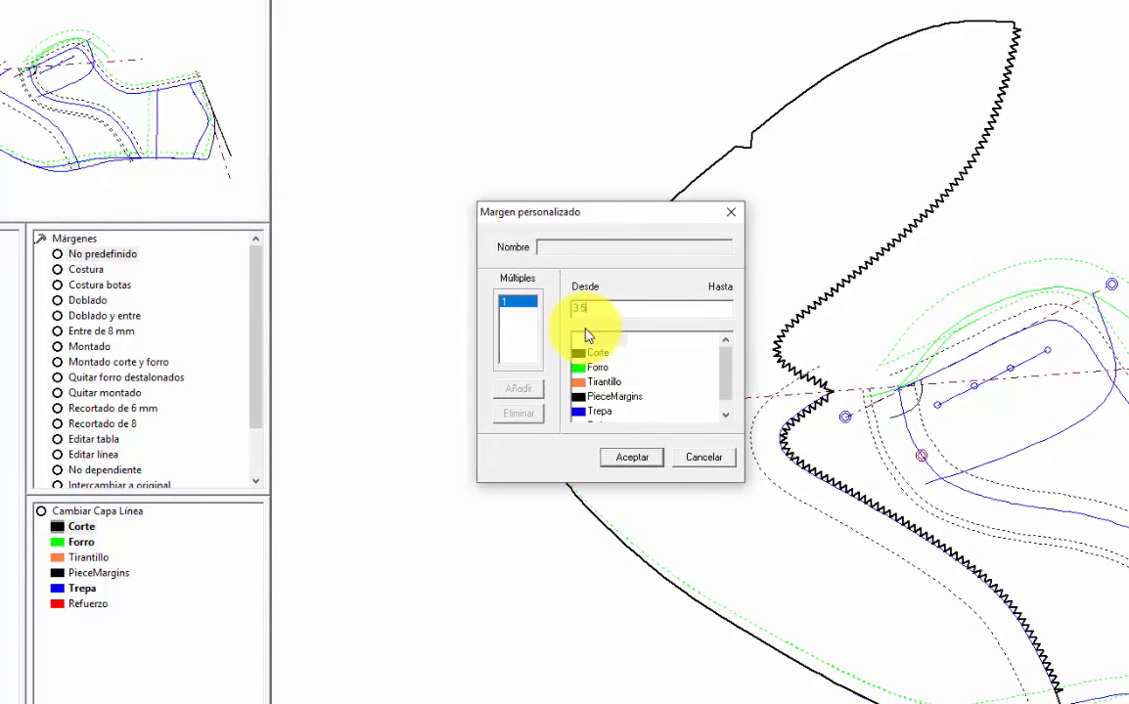
{"action": "left_click", "coordinate": [631, 458]}
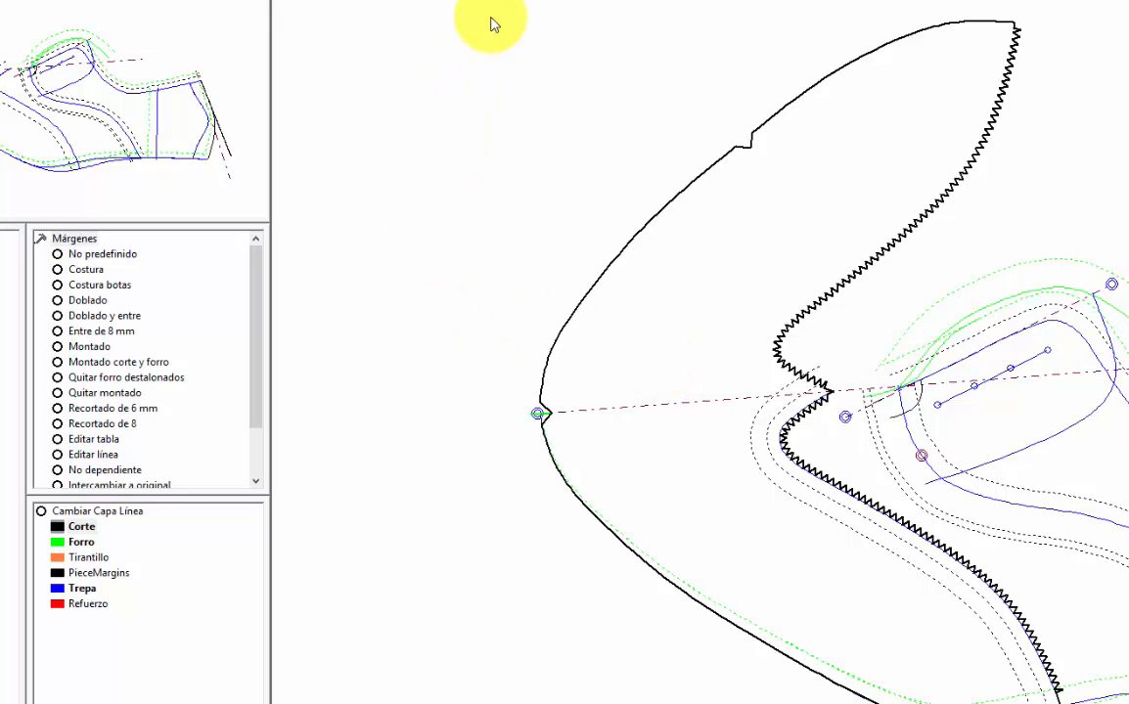
Step: Add the 3.5 mm margin line to P1 as an interior, bounded at the centre and mirrored about the symmetry axis
{"action": "left_click", "coordinate": [42, 238]}
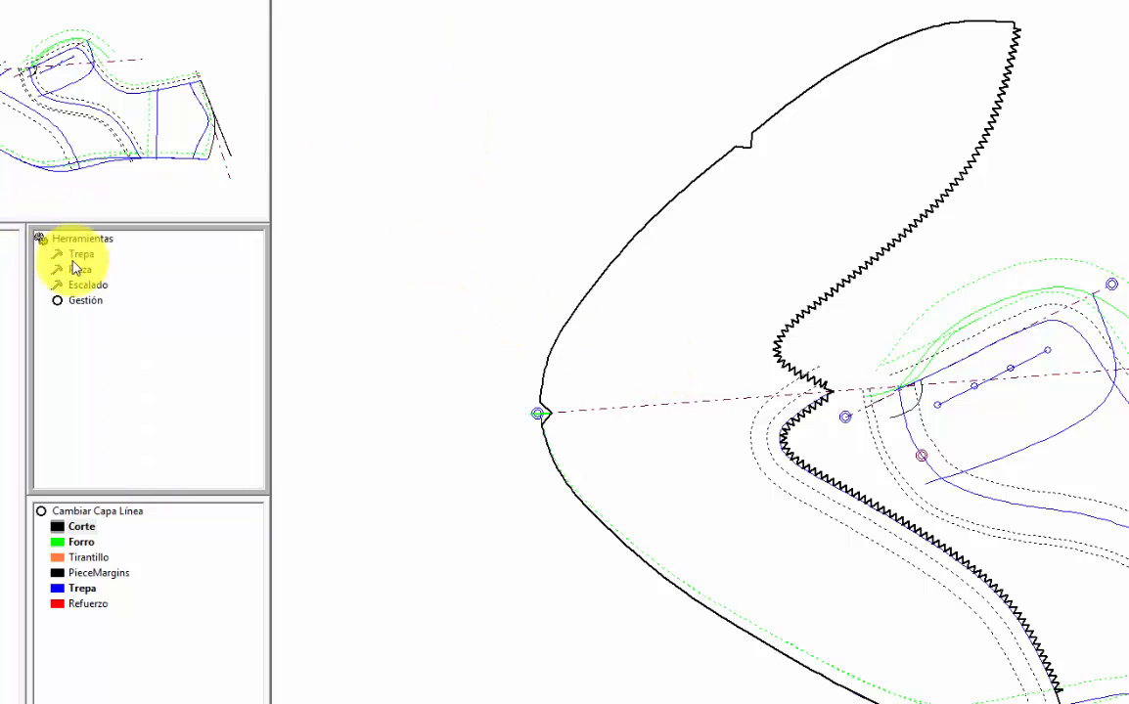
{"action": "left_click", "coordinate": [69, 239]}
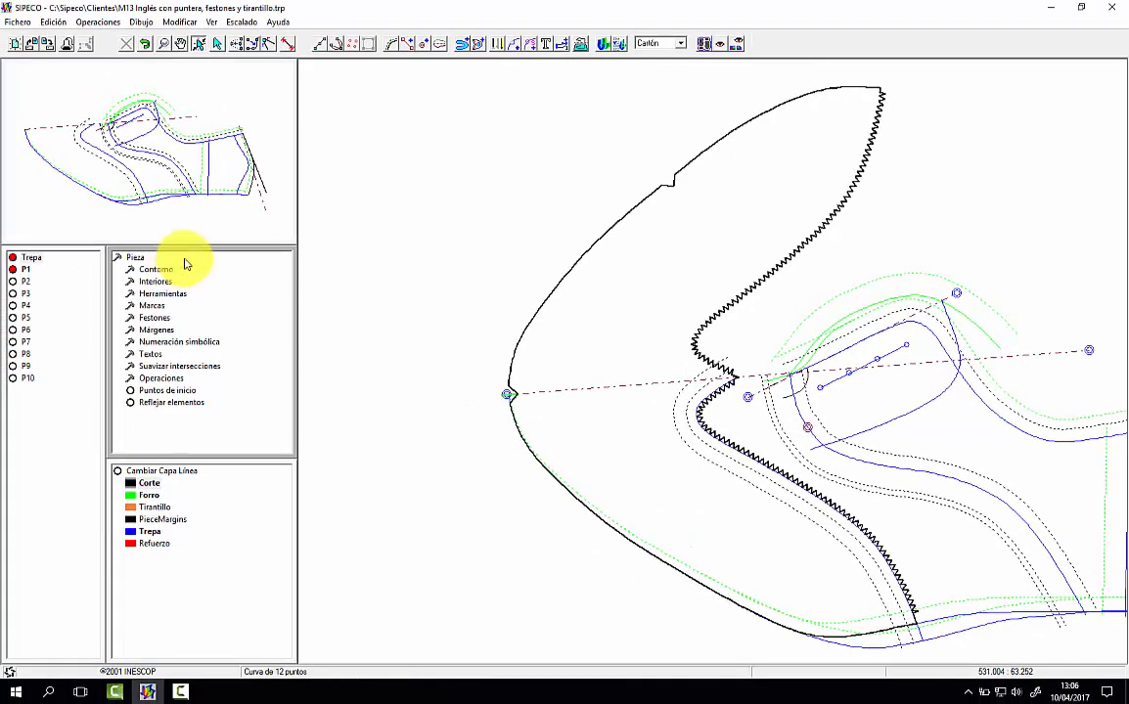
{"action": "left_click", "coordinate": [476, 43]}
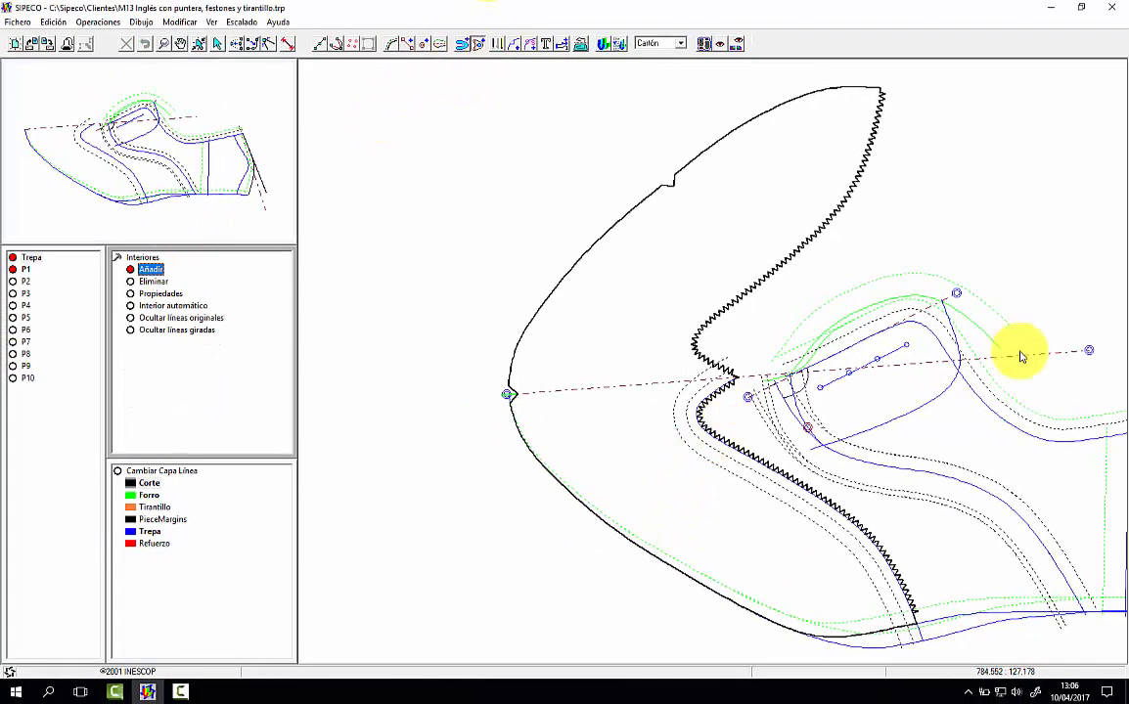
{"action": "left_click", "coordinate": [1088, 352]}
{"action": "right_click", "coordinate": [774, 337]}
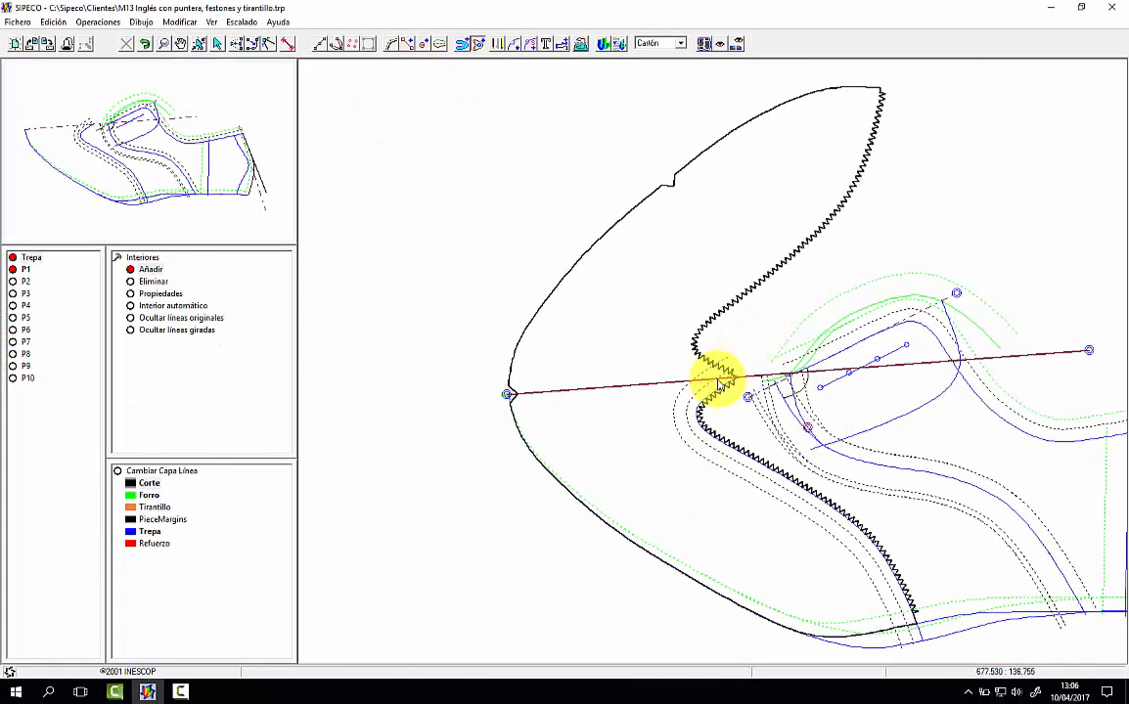
{"action": "left_click", "coordinate": [701, 396]}
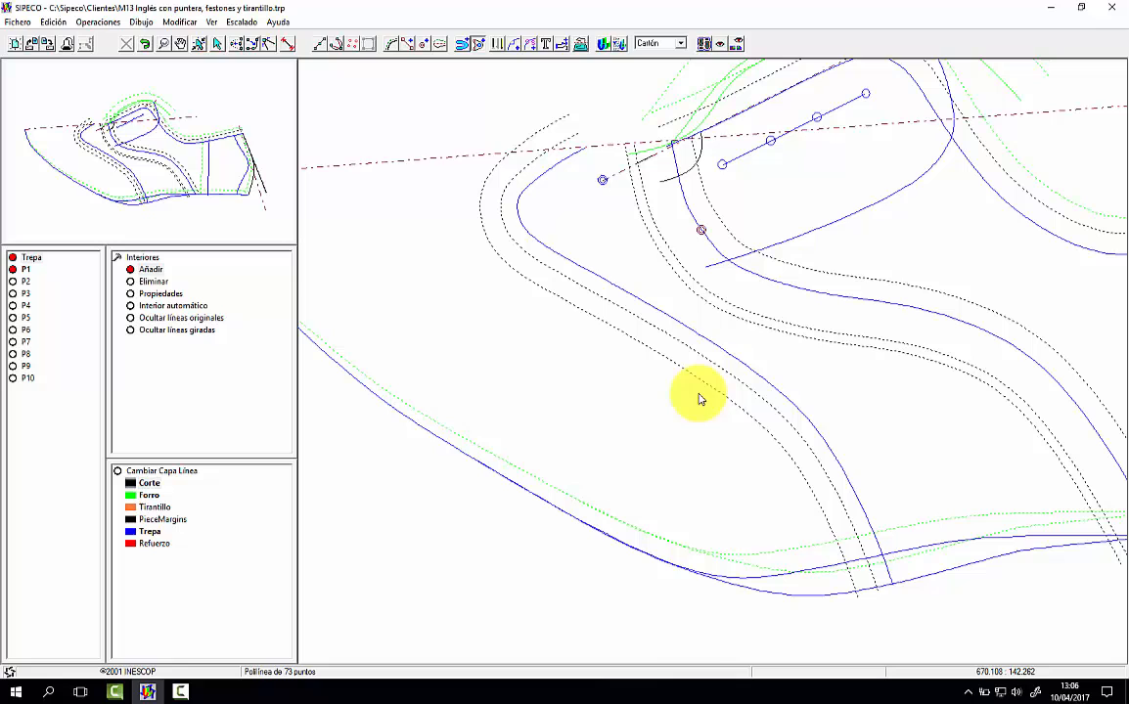
{"action": "left_click", "coordinate": [876, 588]}
{"action": "right_click", "coordinate": [673, 514]}
{"action": "left_click", "coordinate": [549, 149]}
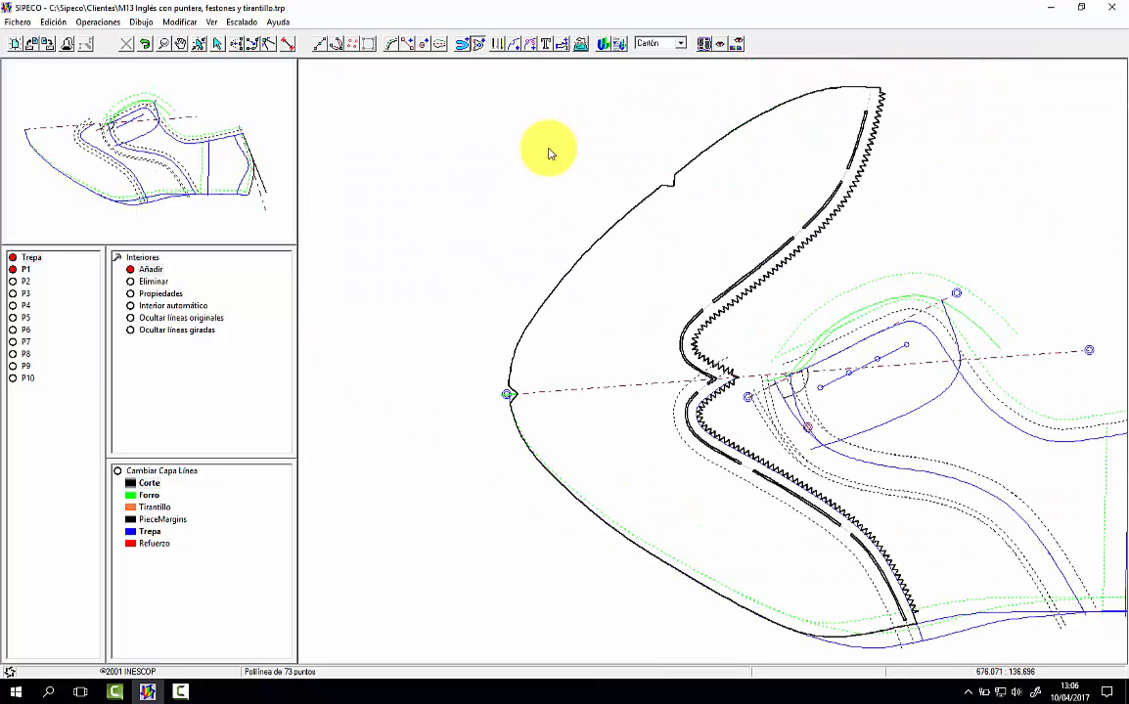
Step: Switch the piece material to Piel and apply the Picado 2x1 tool to P1's interior line
{"action": "left_click", "coordinate": [646, 45]}
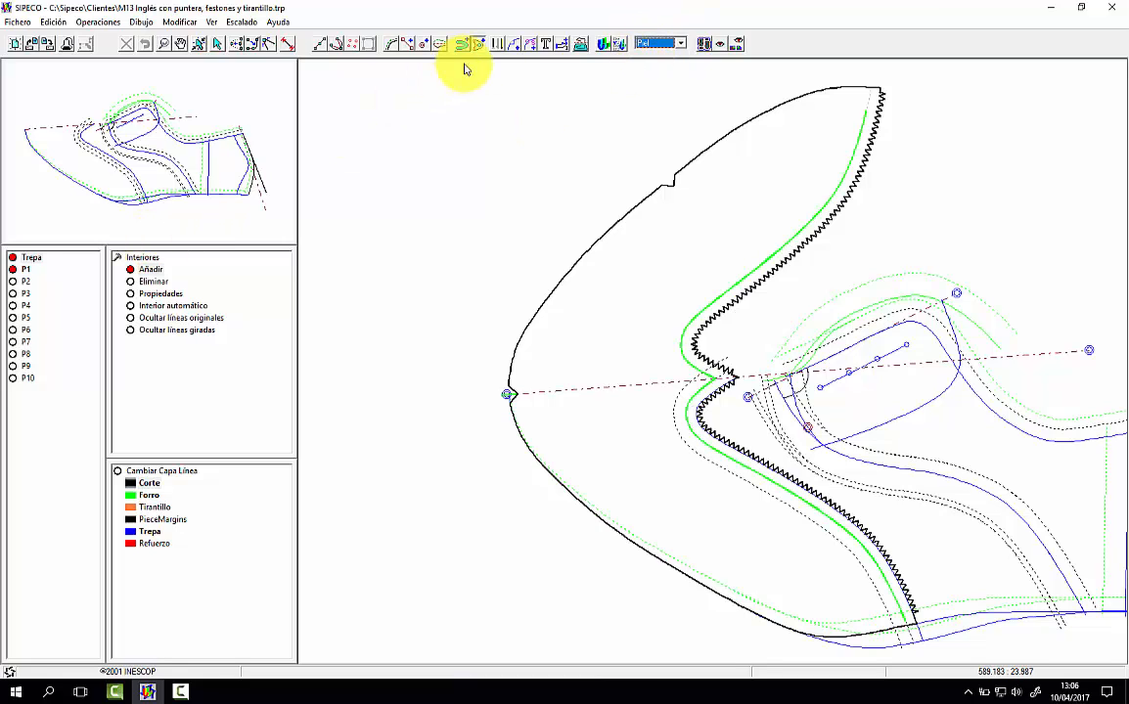
{"action": "left_click", "coordinate": [494, 43]}
{"action": "left_click", "coordinate": [257, 171]}
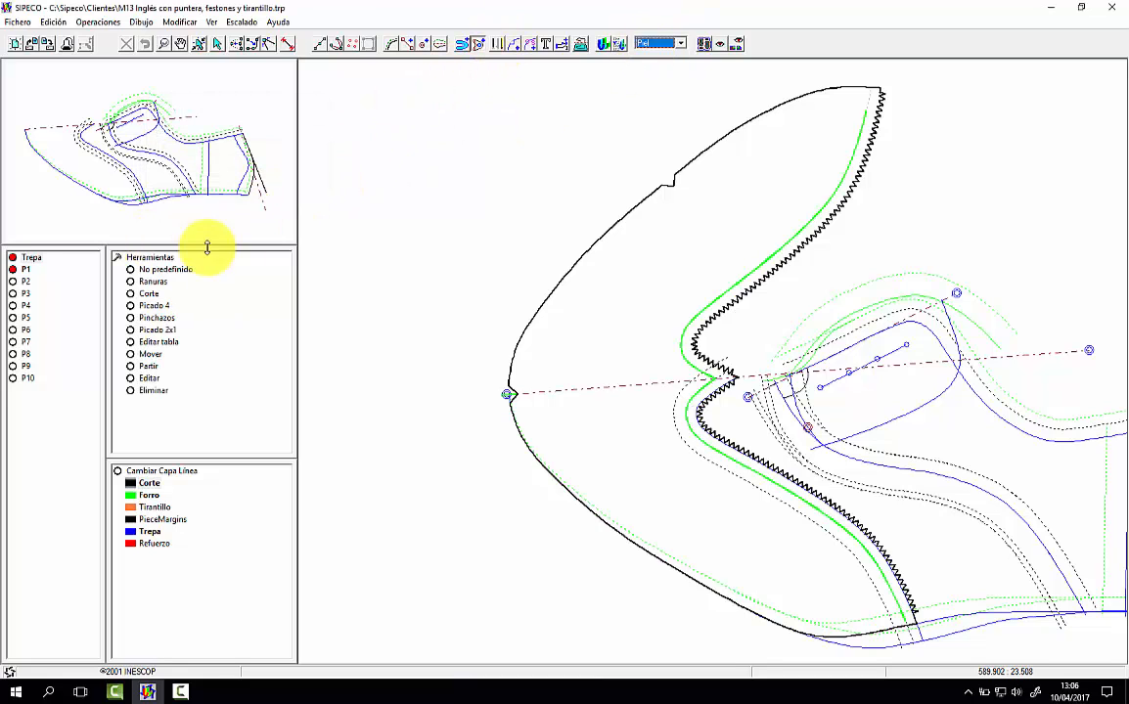
{"action": "left_click", "coordinate": [159, 331]}
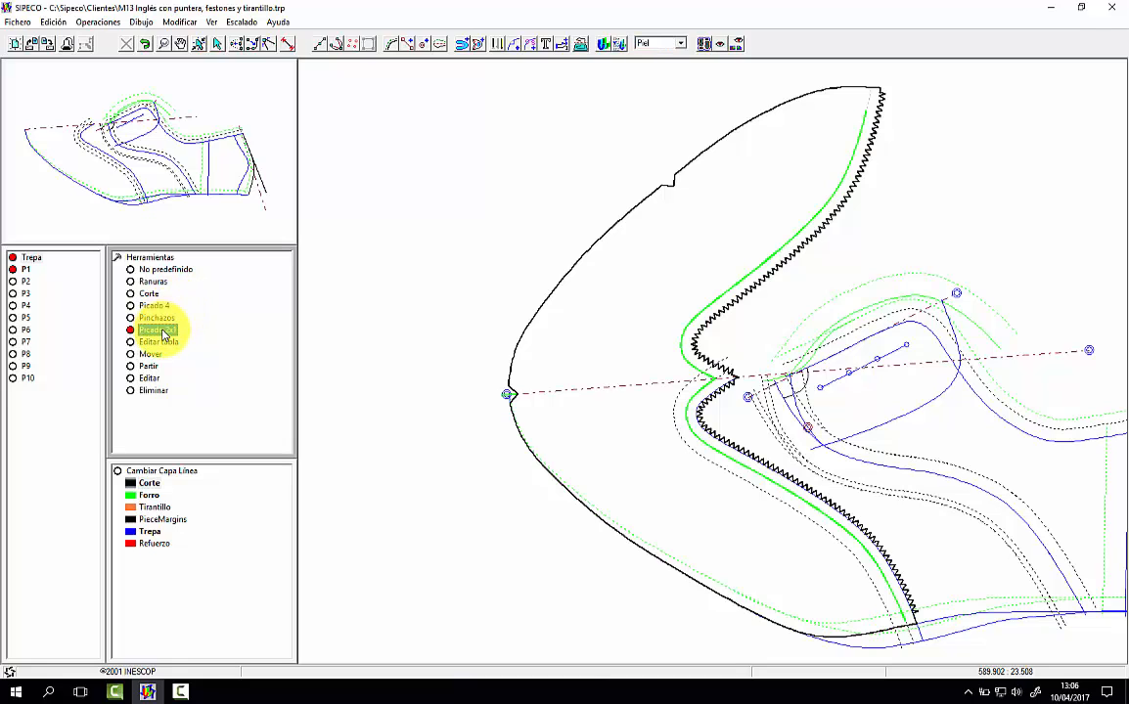
{"action": "left_click", "coordinate": [721, 460]}
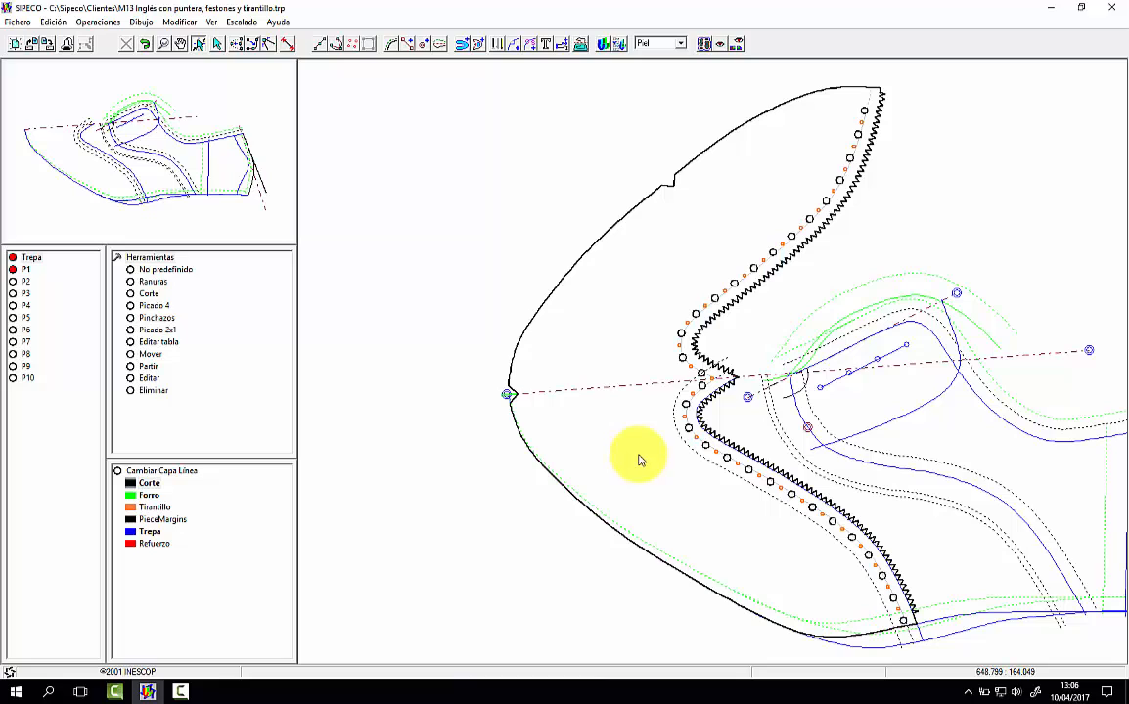
Step: Hide the base pattern, grade P1 and examine its sizes aligned at the scalloped edge, the toe tip and the punched line
{"action": "left_click", "coordinate": [27, 257]}
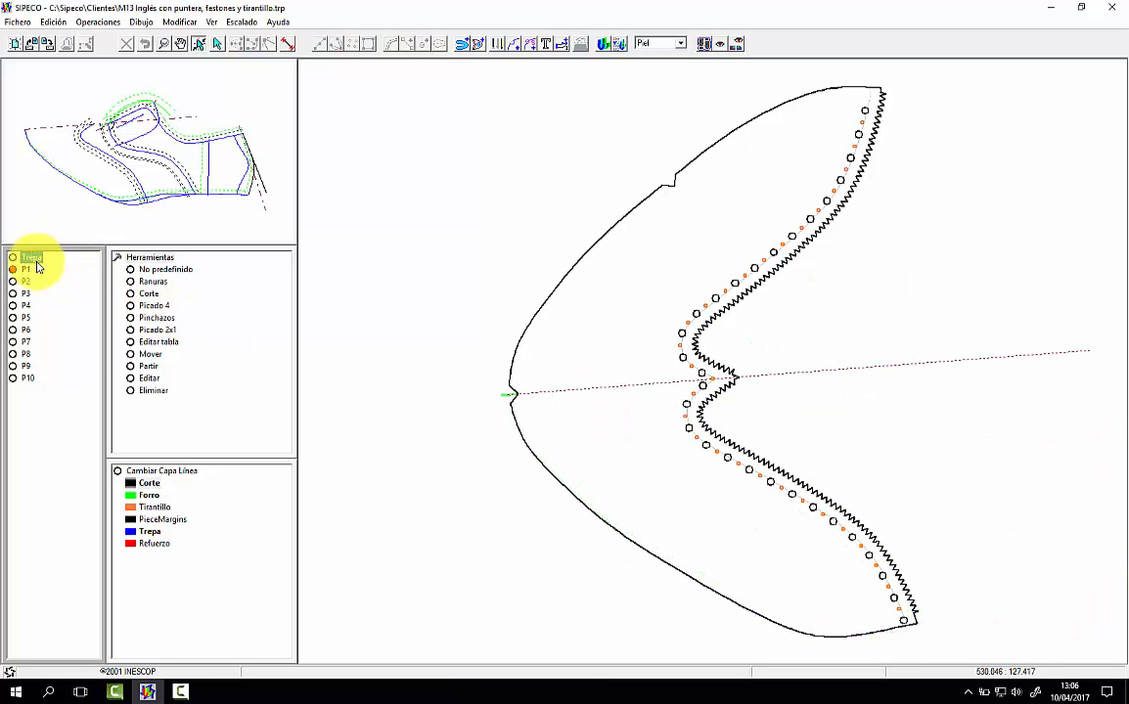
{"action": "left_click", "coordinate": [240, 24]}
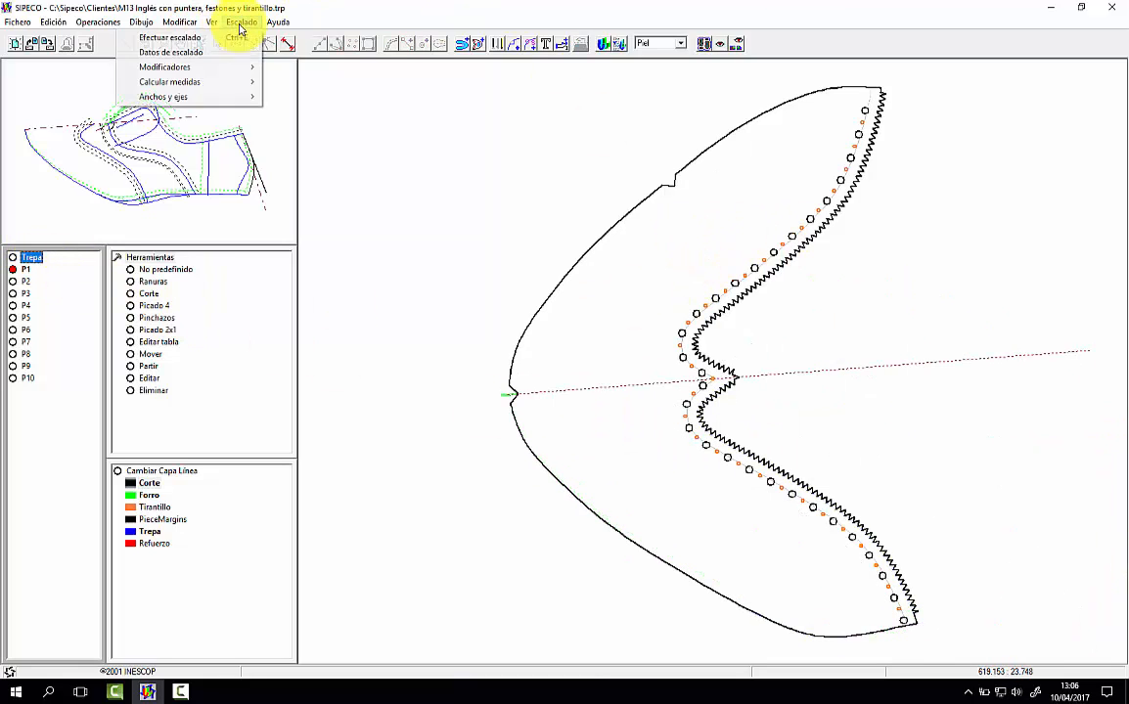
{"action": "left_click", "coordinate": [223, 36]}
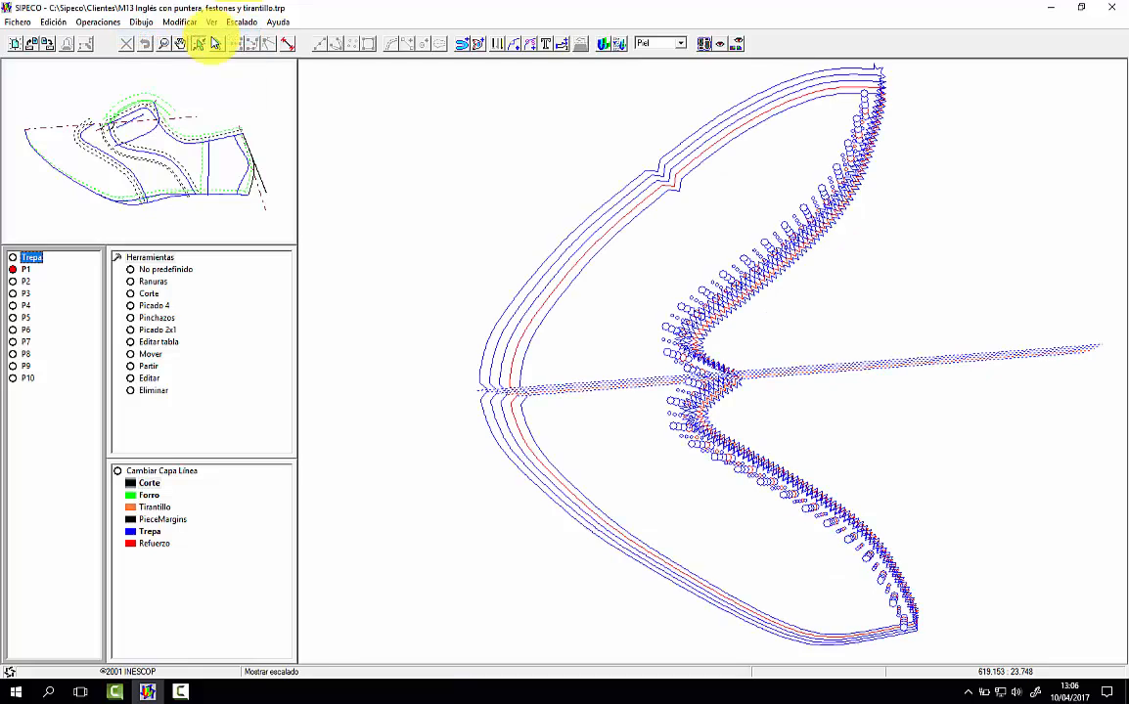
{"action": "left_click", "coordinate": [701, 375]}
{"action": "left_click", "coordinate": [712, 439]}
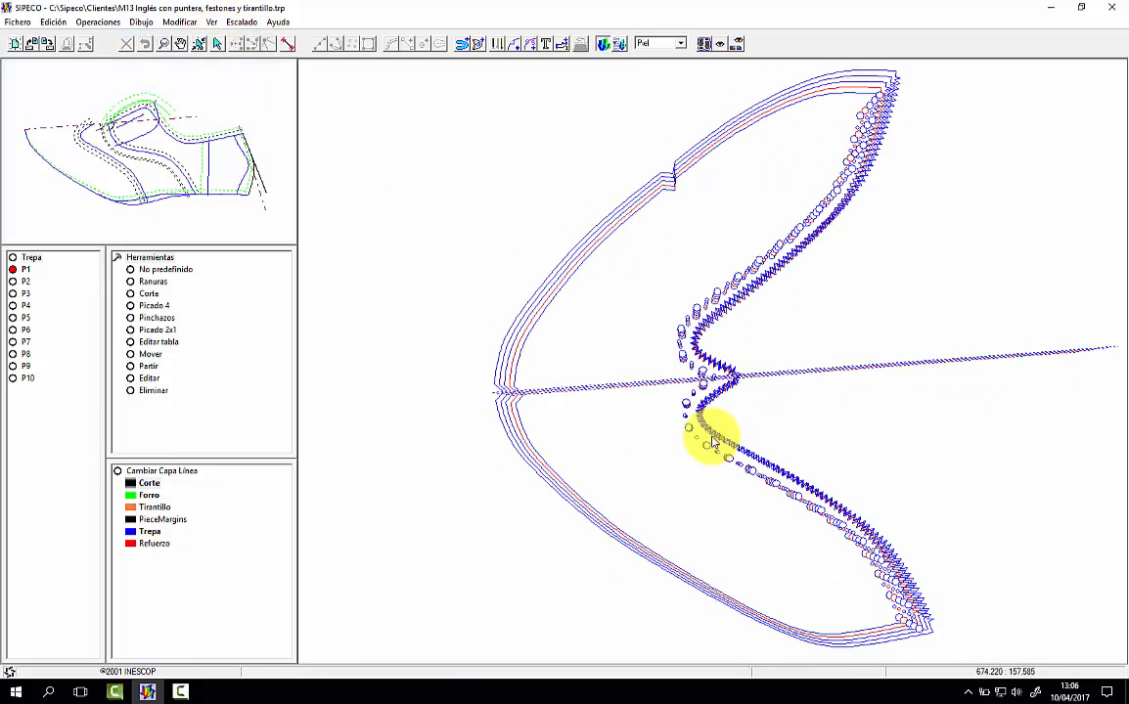
{"action": "left_click", "coordinate": [516, 394]}
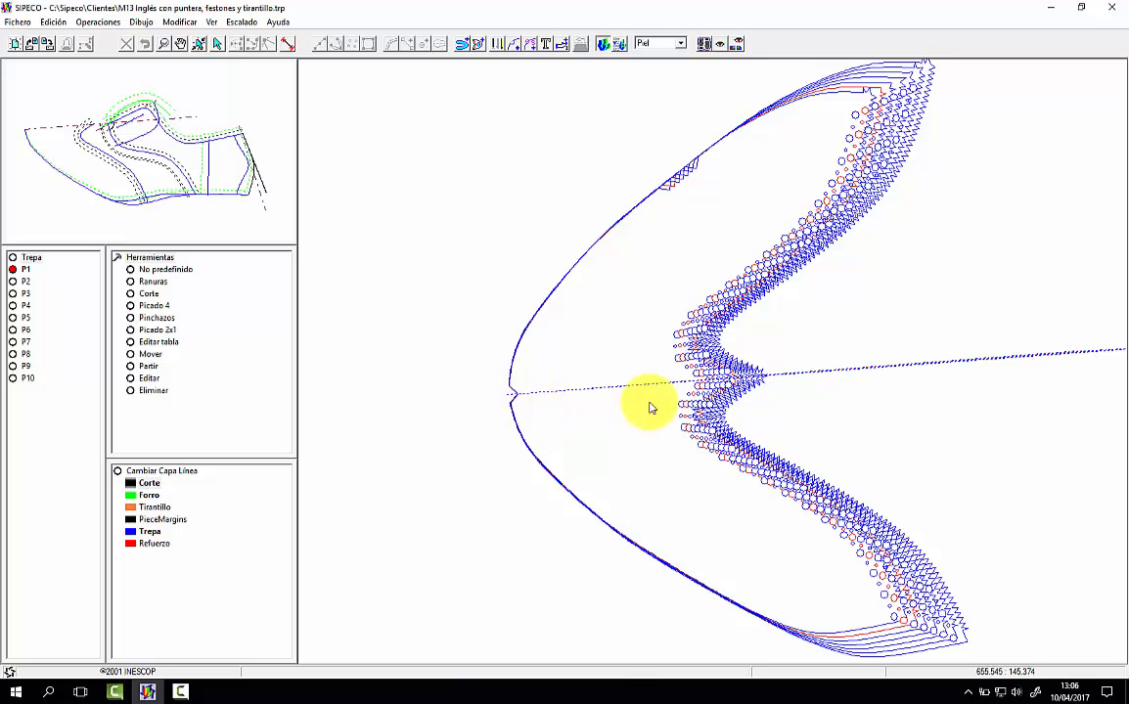
{"action": "left_click", "coordinate": [696, 392]}
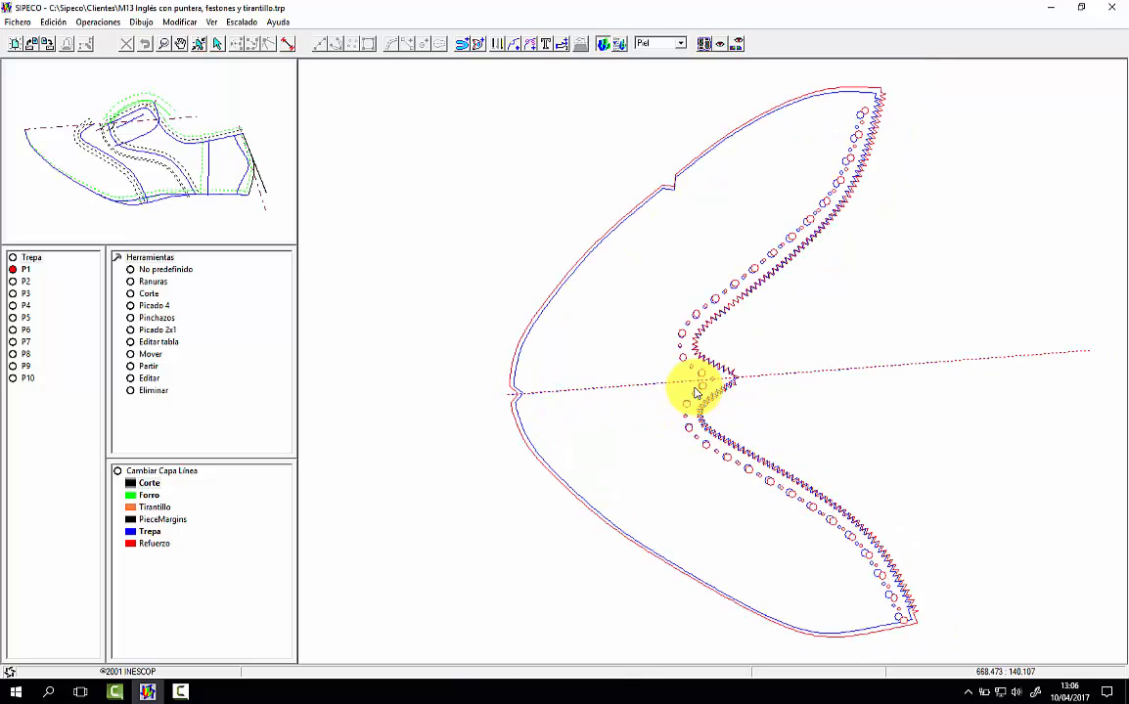
{"action": "right_click", "coordinate": [637, 395]}
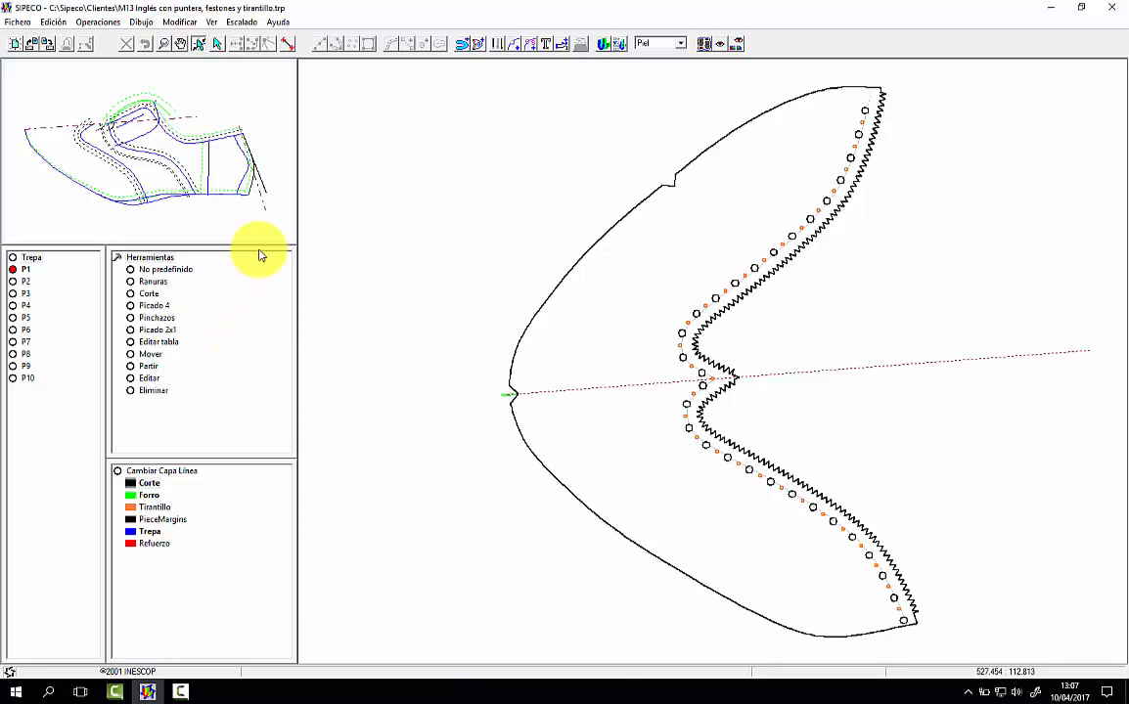
Step: Open the piece configuration and assign piece 1 the name Puntera and the material Corte
{"action": "left_click", "coordinate": [118, 257]}
{"action": "double_click", "coordinate": [152, 306]}
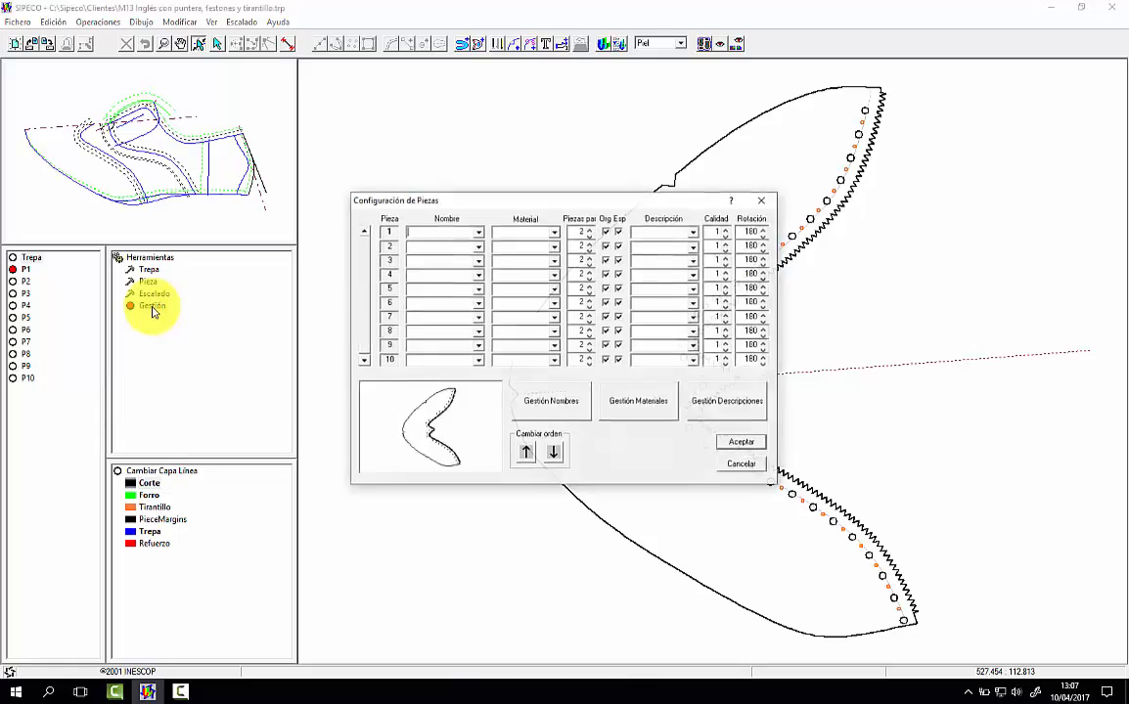
{"action": "left_click", "coordinate": [480, 227]}
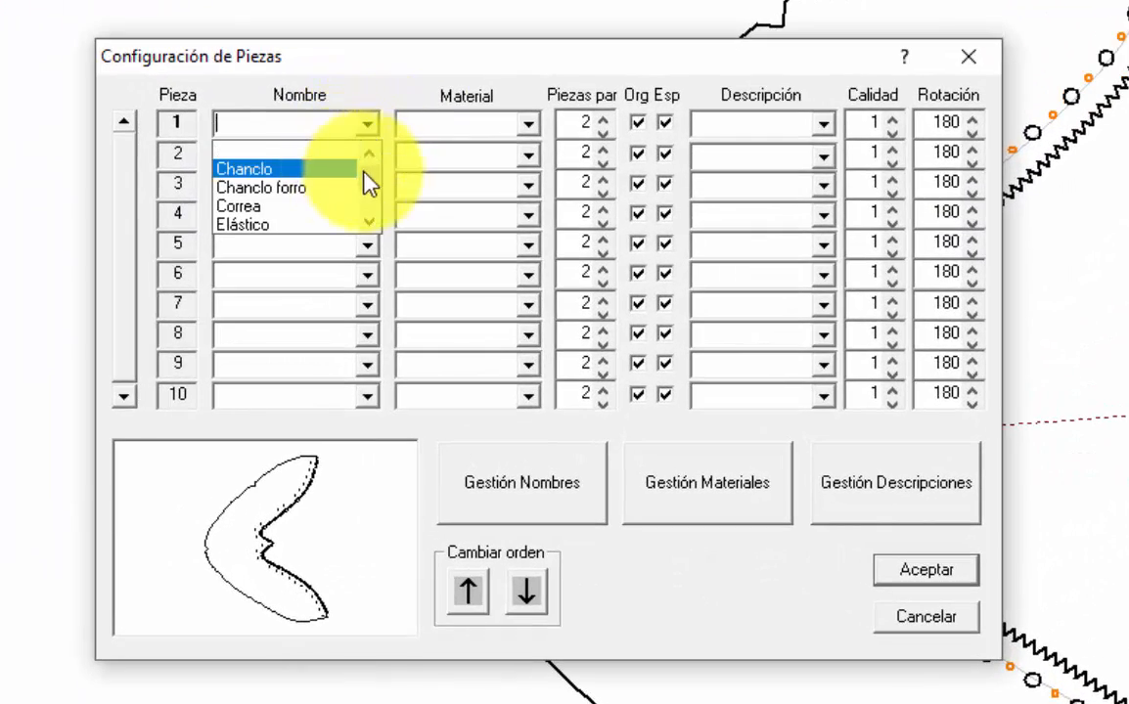
{"action": "scroll", "coordinate": [370, 195], "scroll_direction": "down", "scroll_amount": 2}
{"action": "left_click", "coordinate": [292, 209]}
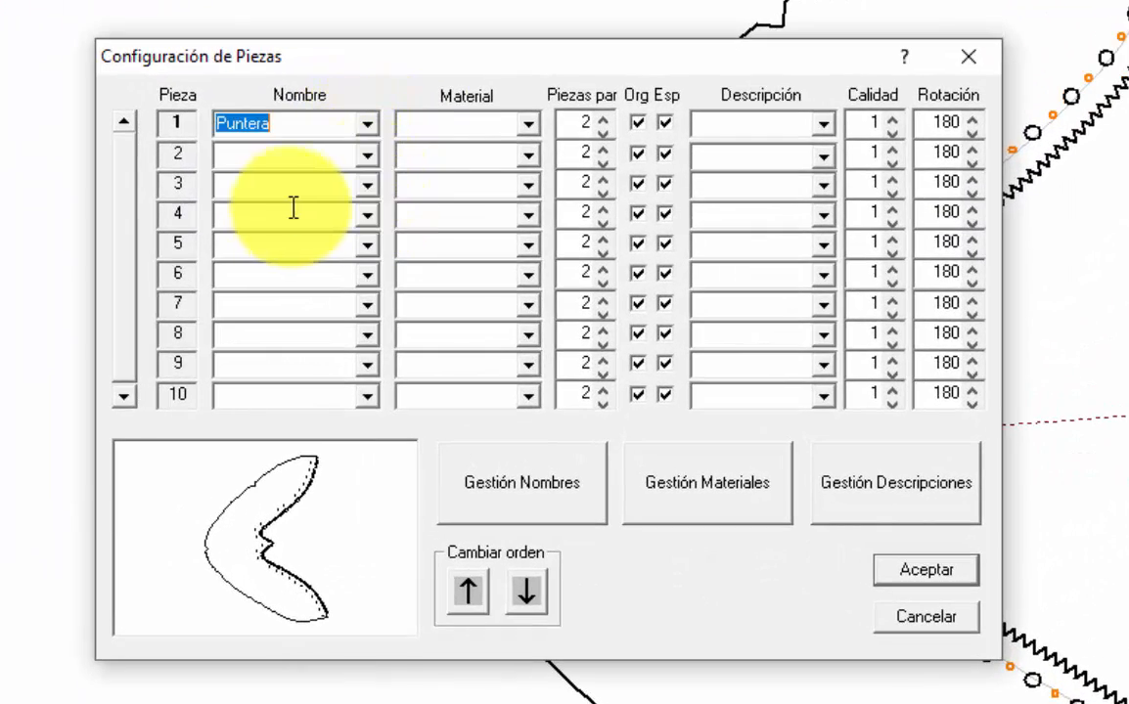
{"action": "left_click", "coordinate": [529, 124]}
{"action": "left_click", "coordinate": [486, 170]}
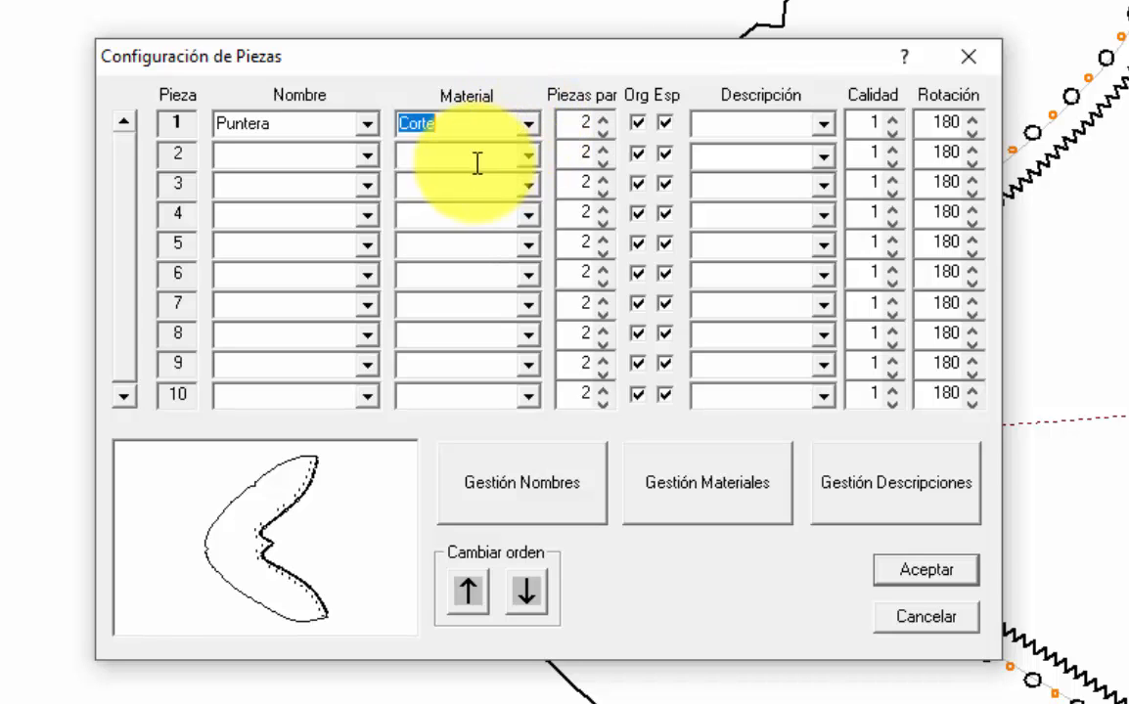
Step: Assign piece 2 the name Pala and the material Corte
{"action": "left_click", "coordinate": [366, 156]}
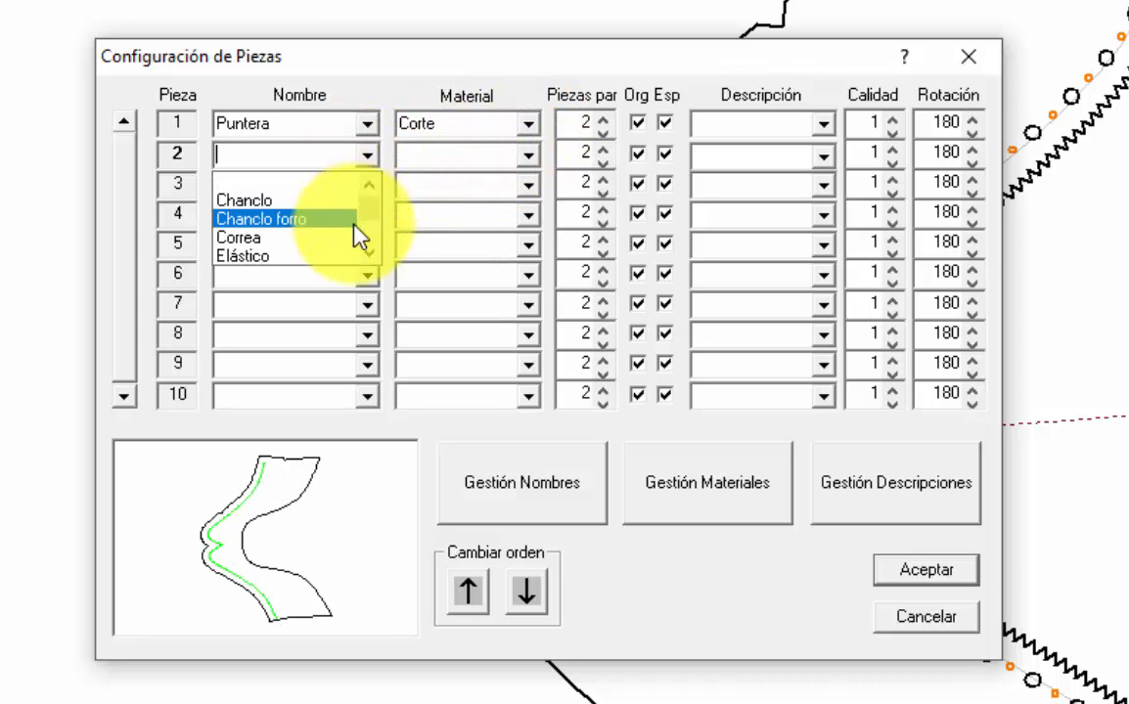
{"action": "scroll", "coordinate": [370, 256], "scroll_direction": "down", "scroll_amount": 1}
{"action": "left_click", "coordinate": [313, 240]}
{"action": "left_click", "coordinate": [528, 154]}
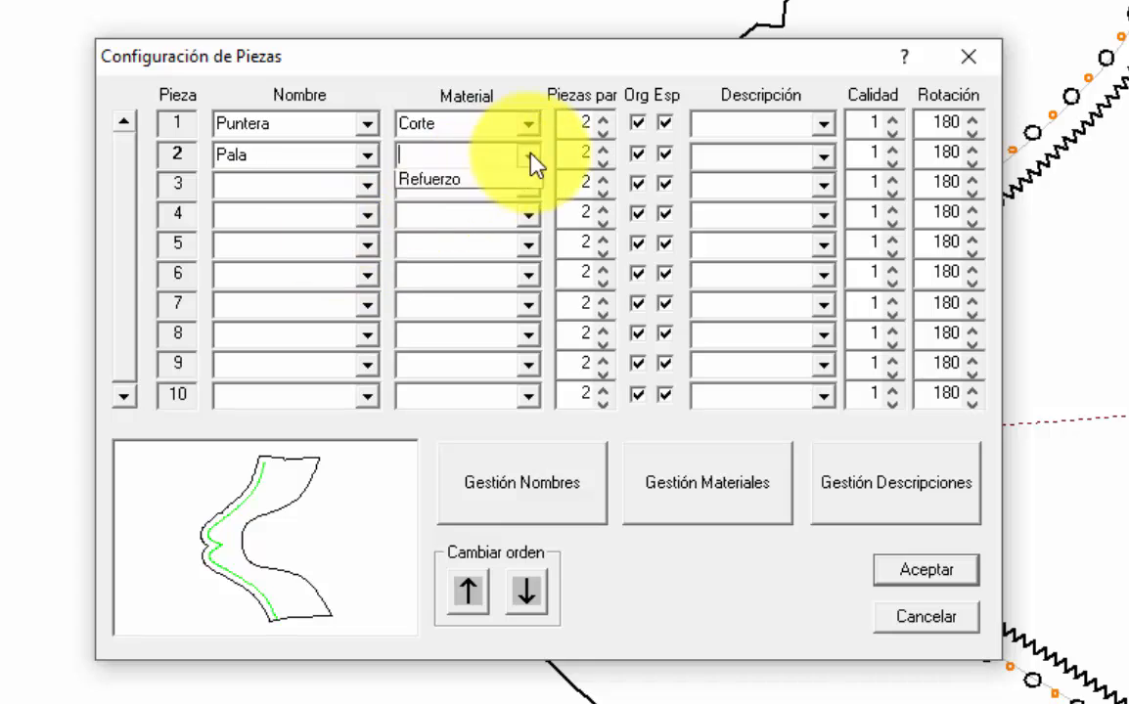
{"action": "left_click", "coordinate": [475, 195]}
Step: Assign piece 3 the name Talón and the material Corte, with 4 pieces per pair
{"action": "left_click", "coordinate": [371, 186]}
{"action": "left_click", "coordinate": [368, 186]}
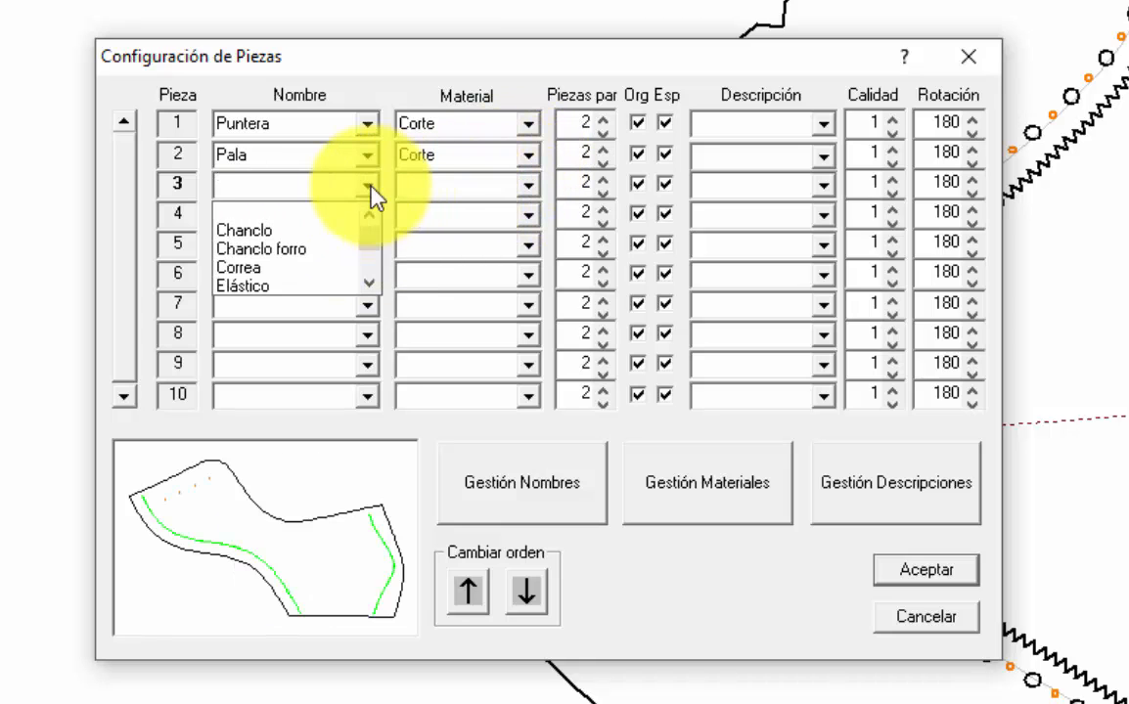
{"action": "scroll", "coordinate": [373, 290], "scroll_direction": "down", "scroll_amount": 1}
{"action": "scroll", "coordinate": [371, 284], "scroll_direction": "down", "scroll_amount": 4}
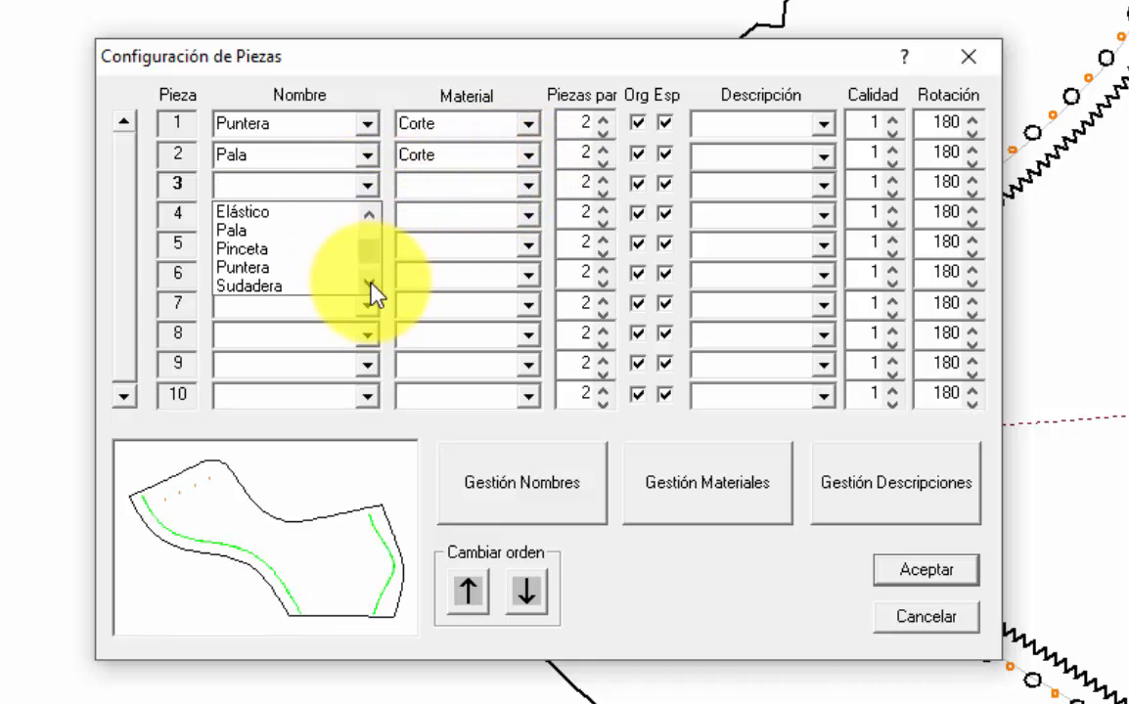
{"action": "left_click", "coordinate": [315, 266]}
{"action": "left_click", "coordinate": [528, 185]}
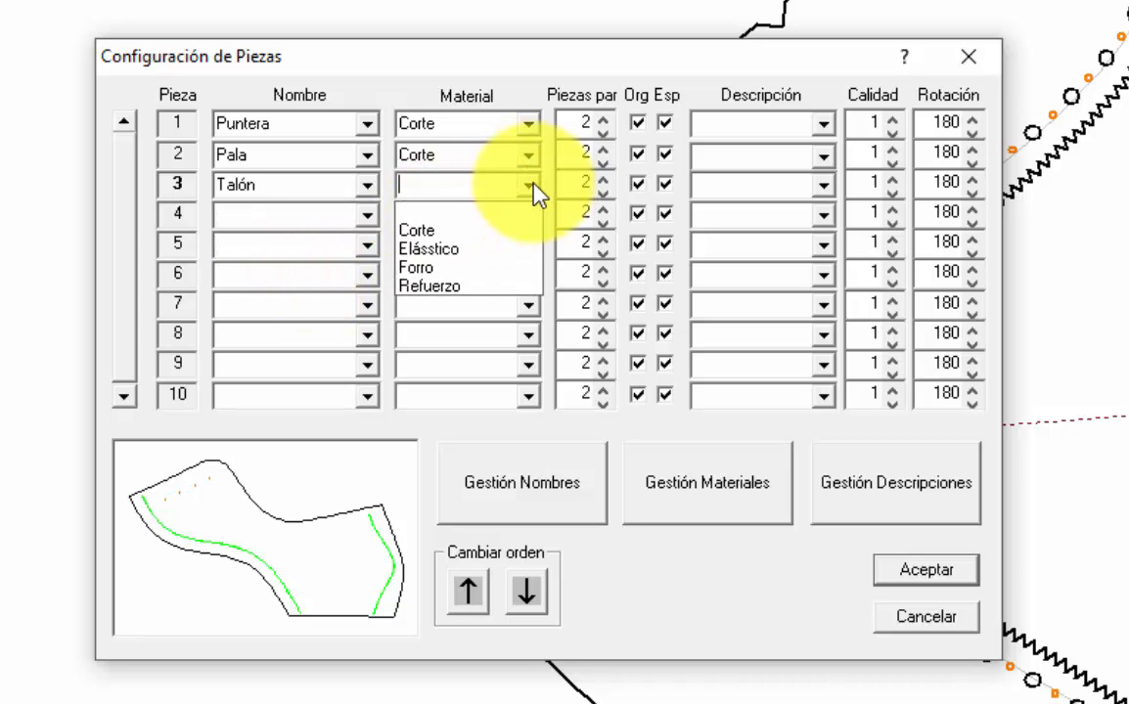
{"action": "left_click", "coordinate": [478, 229]}
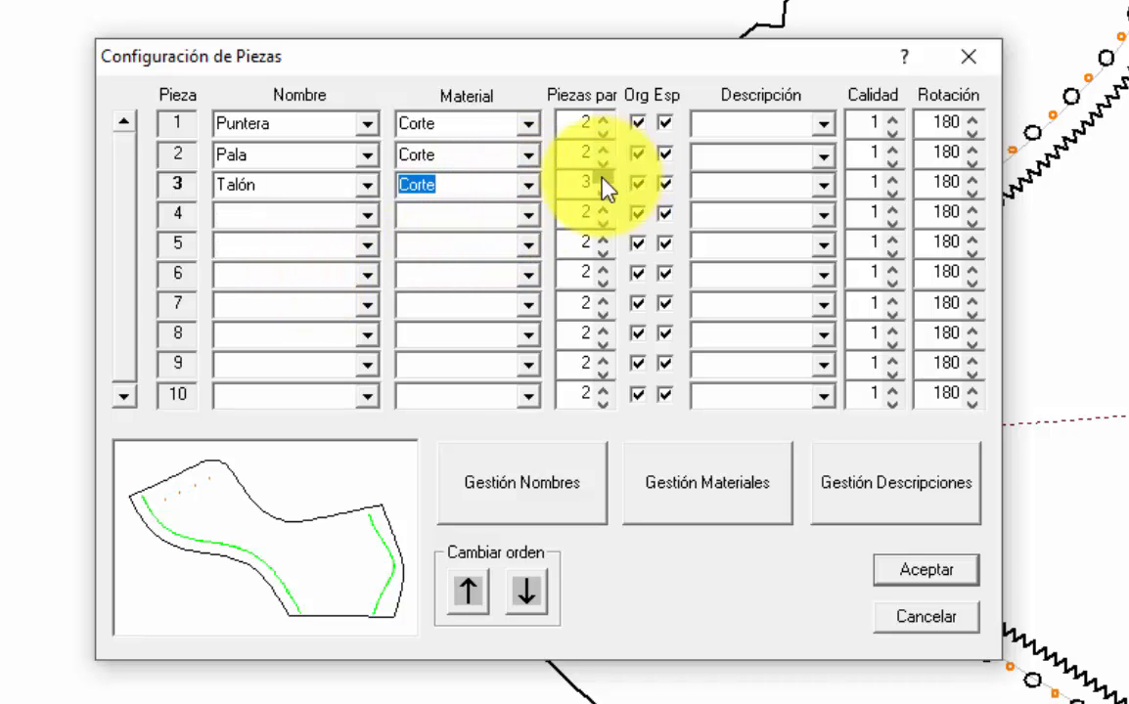
Step: Assign piece 4 the name Lengua and the material Corte
{"action": "left_click", "coordinate": [368, 215]}
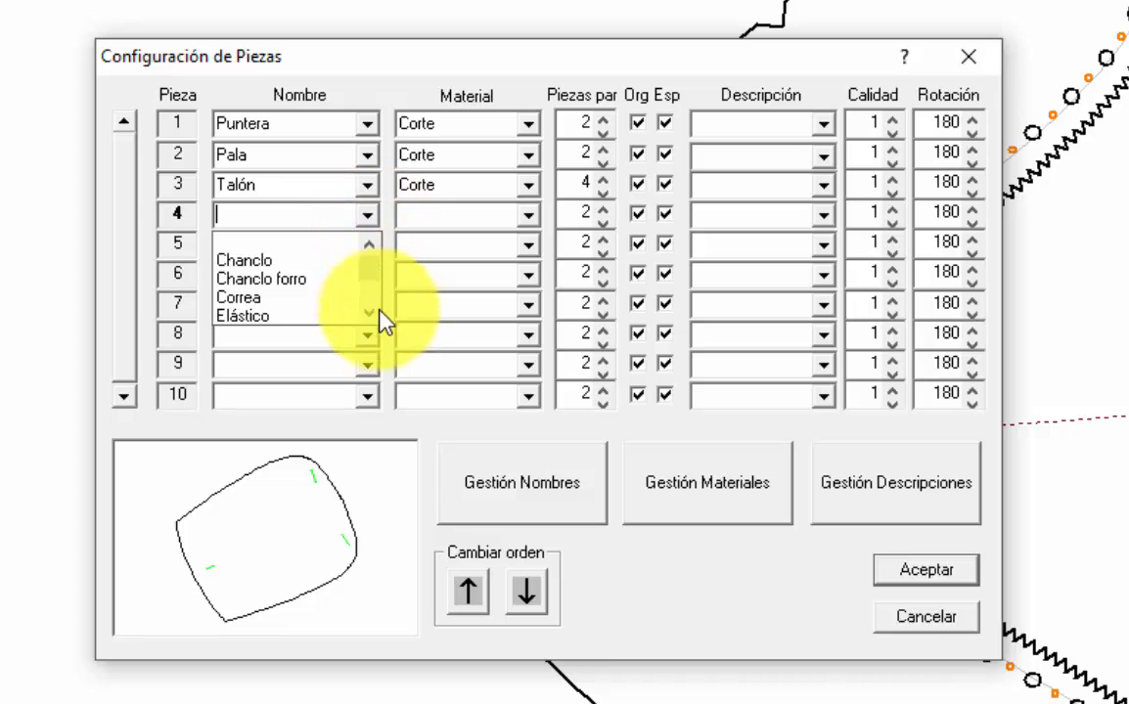
{"action": "scroll", "coordinate": [375, 318], "scroll_direction": "down", "scroll_amount": 1}
{"action": "left_click", "coordinate": [310, 317]}
{"action": "left_click", "coordinate": [528, 217]}
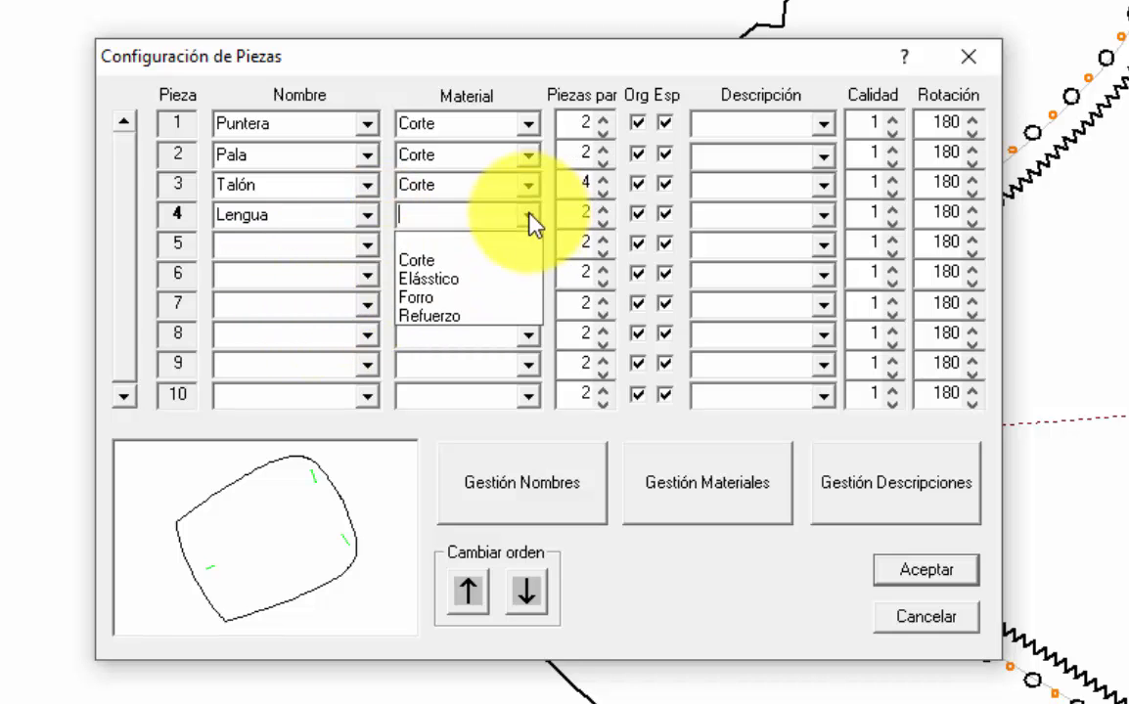
{"action": "left_click", "coordinate": [502, 257]}
Step: Assign piece 5 the name Tirantillo and the material Corte
{"action": "left_click", "coordinate": [368, 244]}
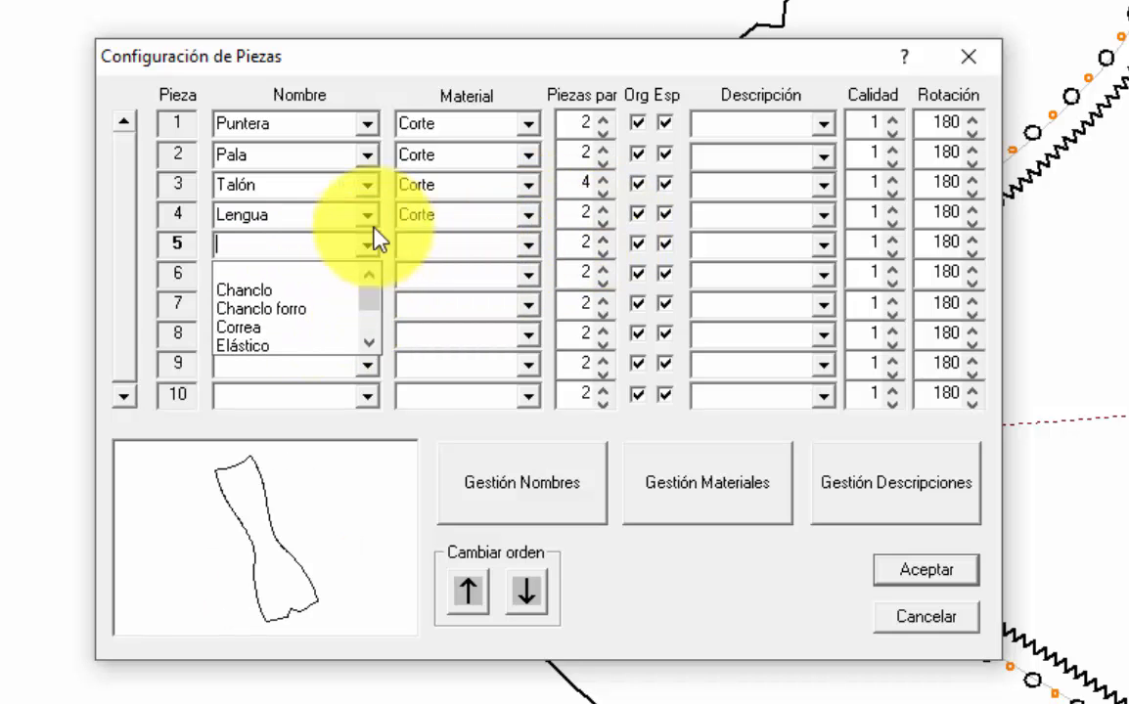
{"action": "scroll", "coordinate": [369, 348], "scroll_direction": "down", "scroll_amount": 2}
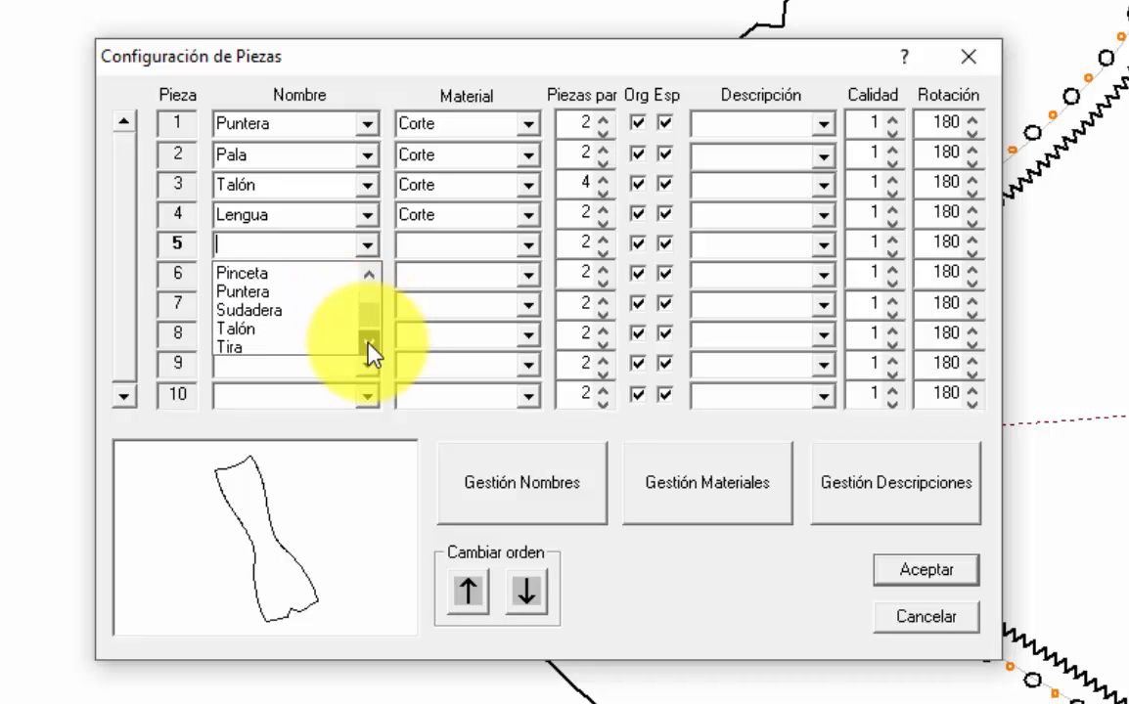
{"action": "scroll", "coordinate": [369, 348], "scroll_direction": "down", "scroll_amount": 1}
{"action": "left_click", "coordinate": [328, 344]}
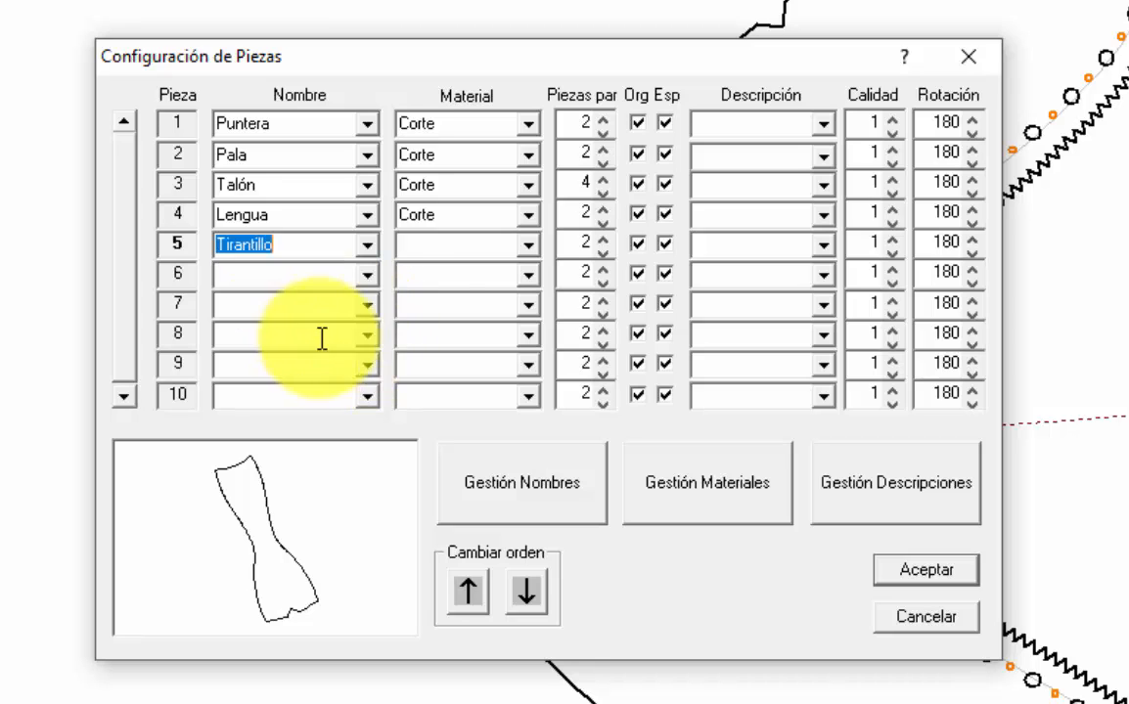
{"action": "left_click", "coordinate": [528, 245]}
{"action": "left_click", "coordinate": [470, 292]}
Step: Assign piece 6 the name Pala and the material Forro
{"action": "left_click", "coordinate": [368, 275]}
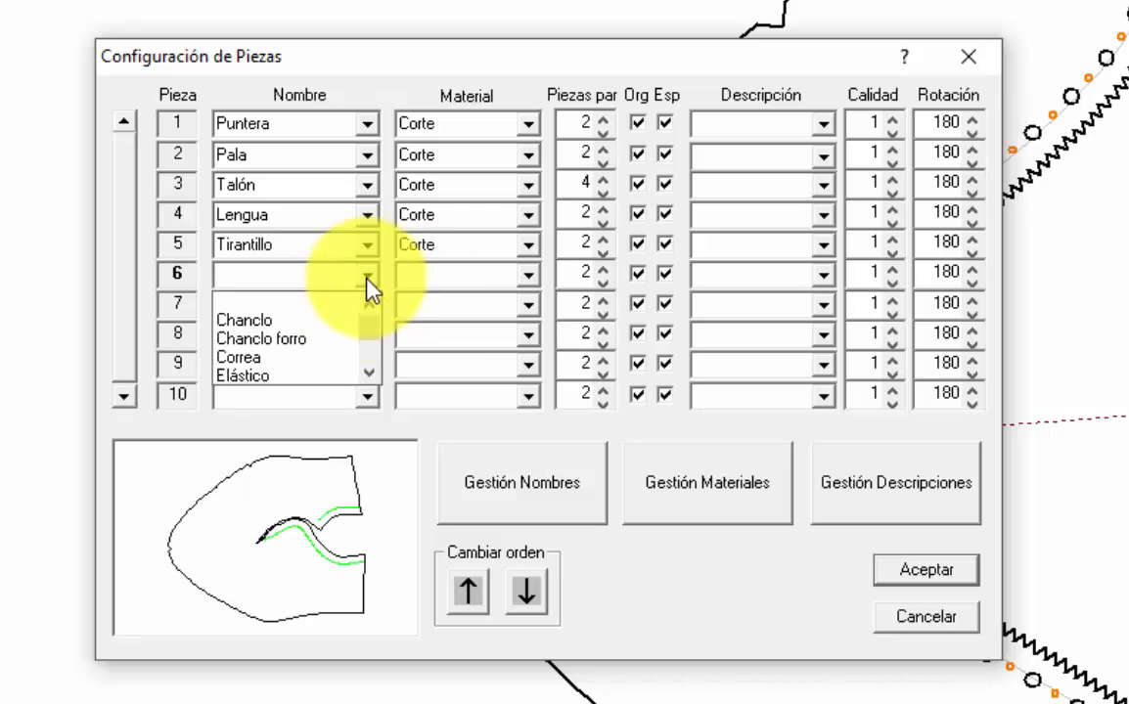
{"action": "left_click", "coordinate": [370, 373]}
{"action": "left_click", "coordinate": [294, 357]}
{"action": "left_click", "coordinate": [526, 276]}
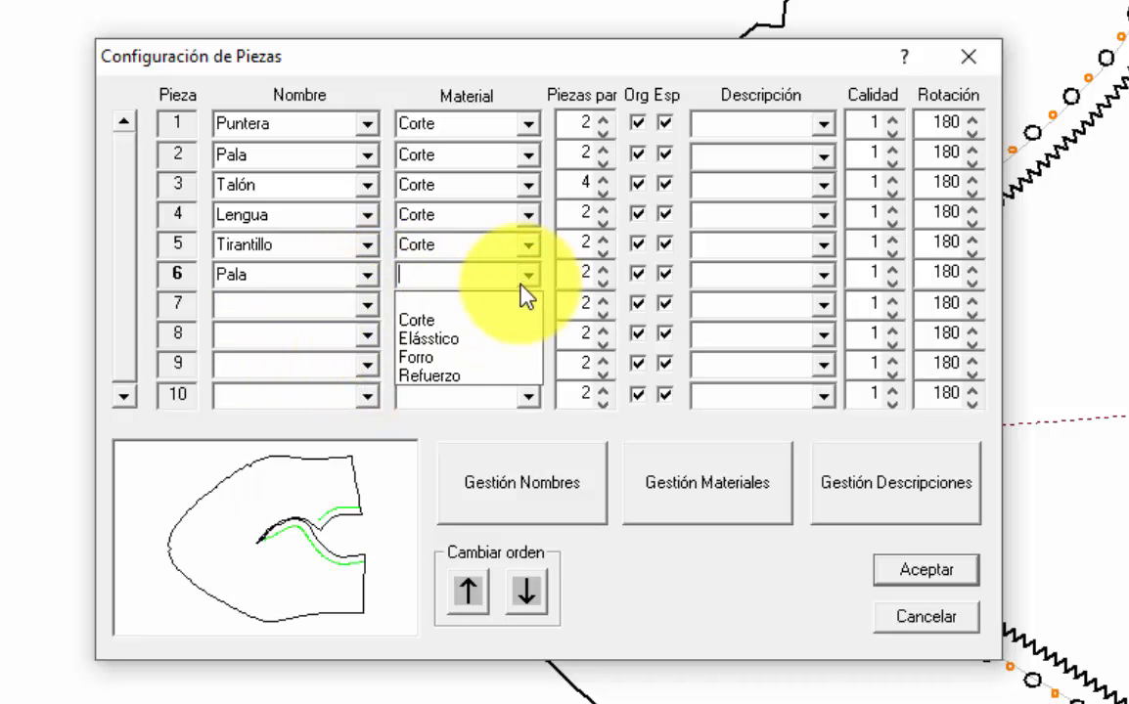
{"action": "left_click", "coordinate": [443, 356]}
Step: Assign piece 7 the name Sudadera and the material Forro
{"action": "left_click", "coordinate": [368, 304]}
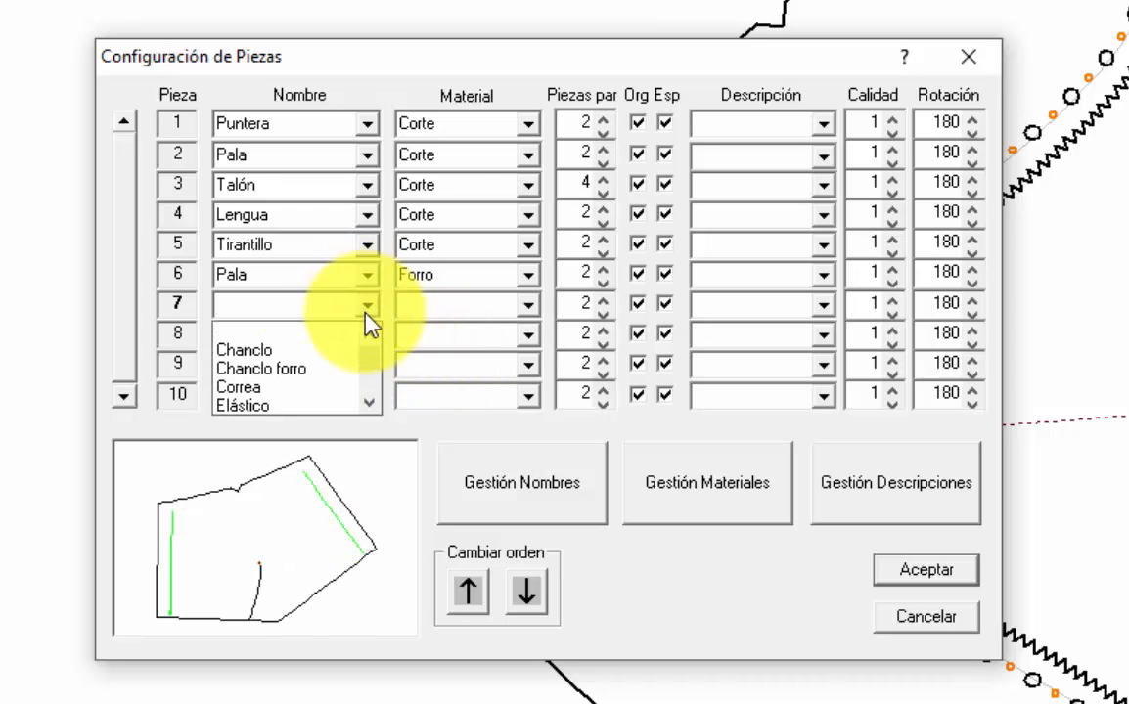
{"action": "left_click", "coordinate": [371, 402]}
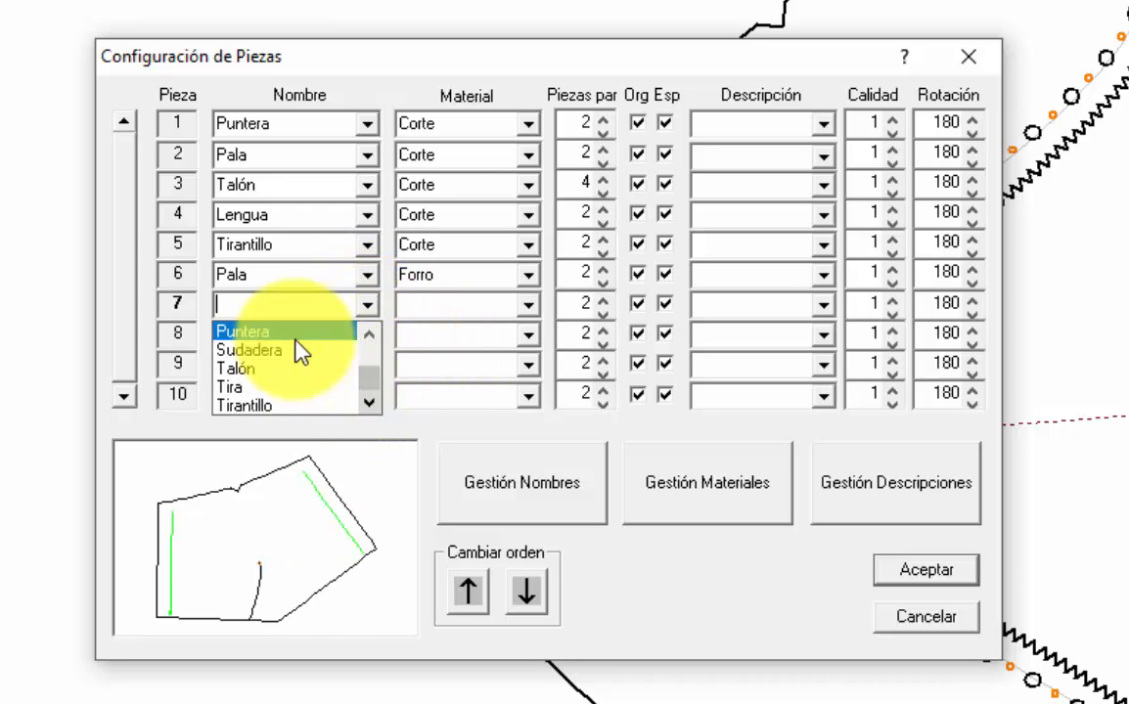
{"action": "left_click", "coordinate": [361, 347]}
{"action": "left_click", "coordinate": [530, 307]}
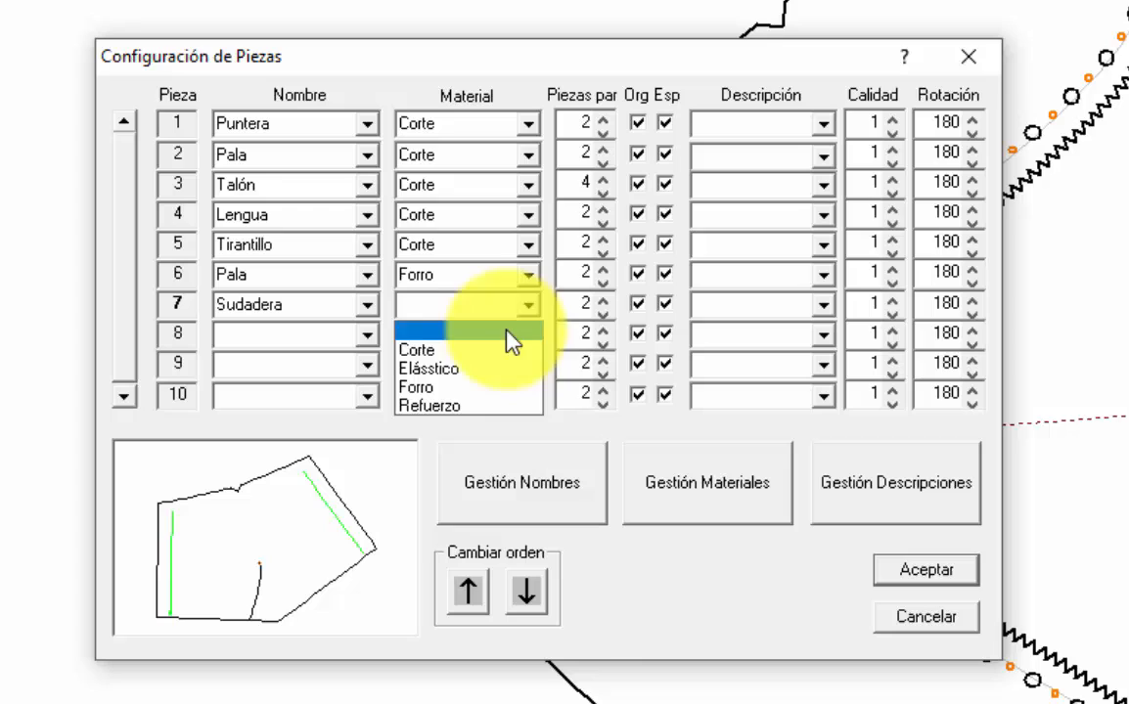
{"action": "left_click", "coordinate": [439, 387]}
Step: Assign piece 8 the name Pinceta and the material Forro
{"action": "left_click", "coordinate": [368, 334]}
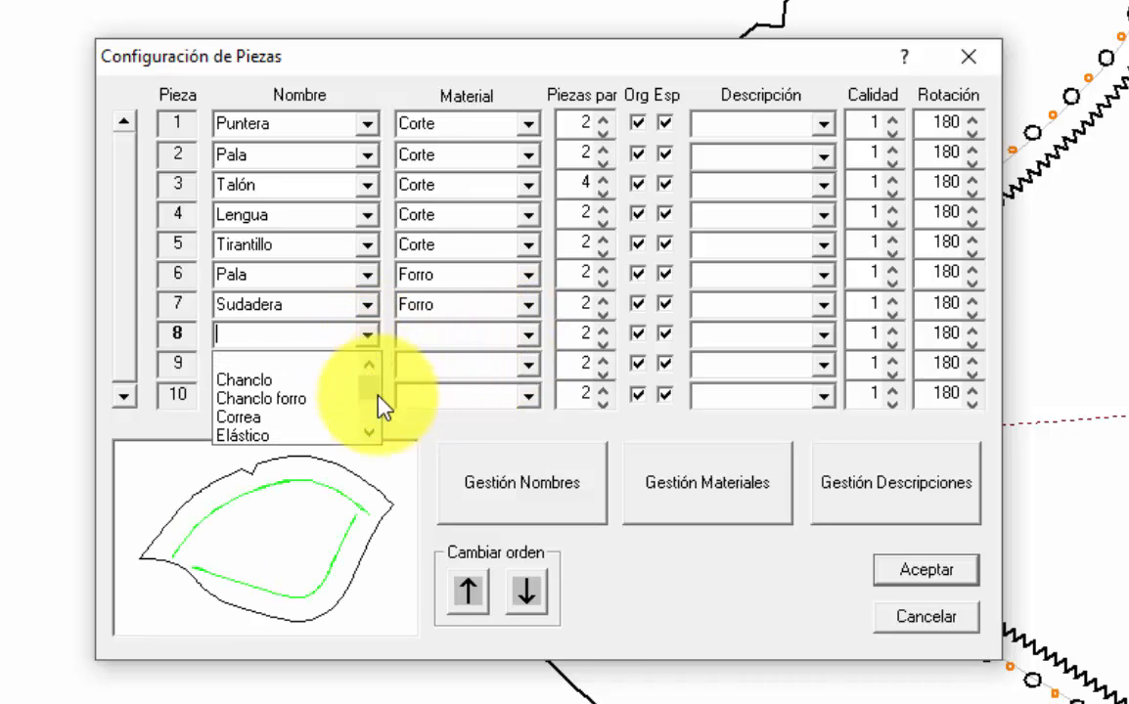
{"action": "double_click", "coordinate": [369, 435]}
{"action": "left_click", "coordinate": [367, 434]}
{"action": "left_click", "coordinate": [328, 422]}
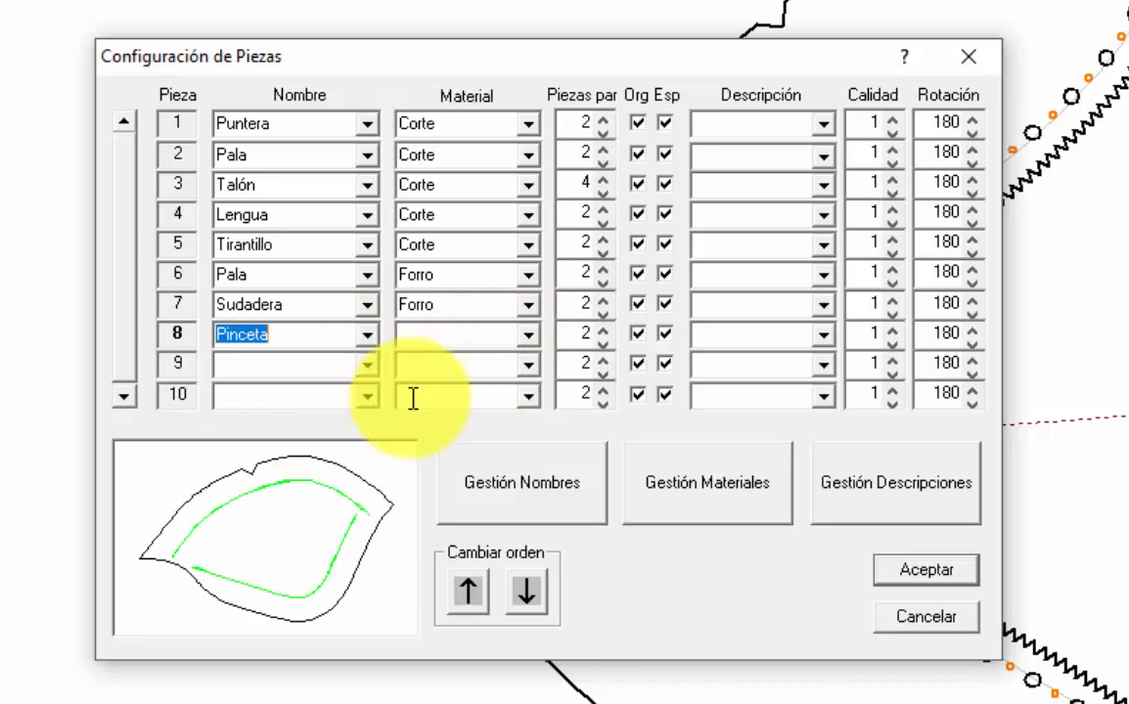
{"action": "left_click", "coordinate": [529, 335]}
{"action": "left_click", "coordinate": [456, 415]}
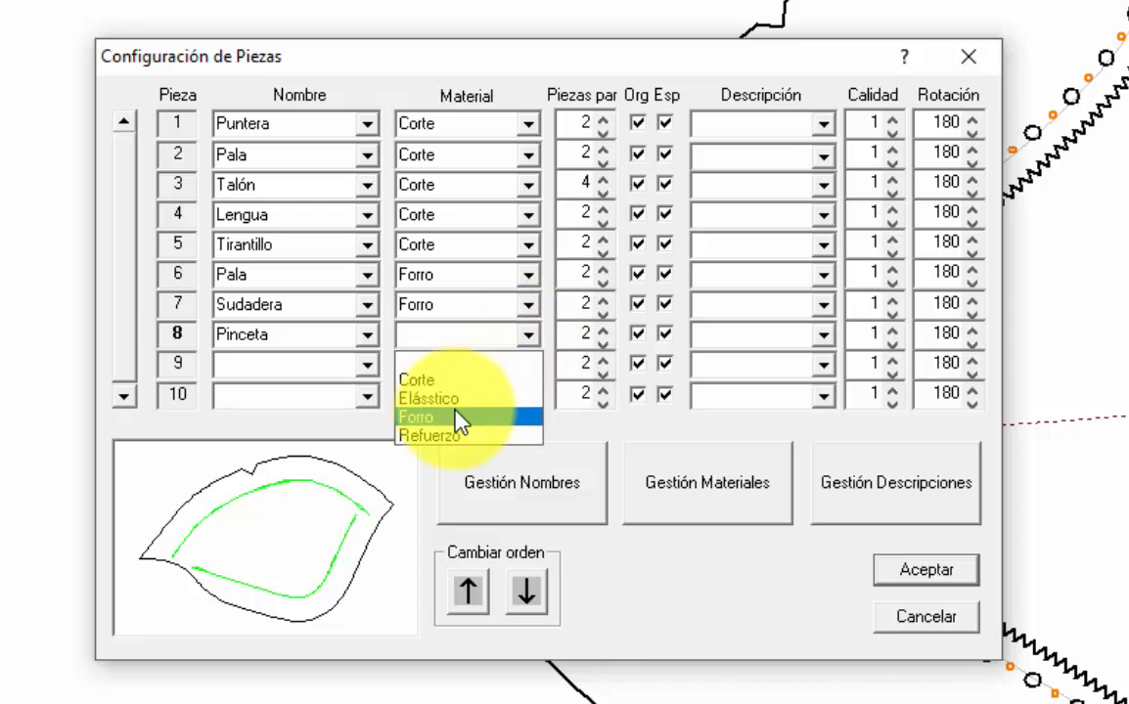
Step: Assign piece 9 the name Cuerson and the material Refuerzo, with 4 pieces per pair
{"action": "left_click", "coordinate": [369, 365]}
{"action": "left_click", "coordinate": [370, 464]}
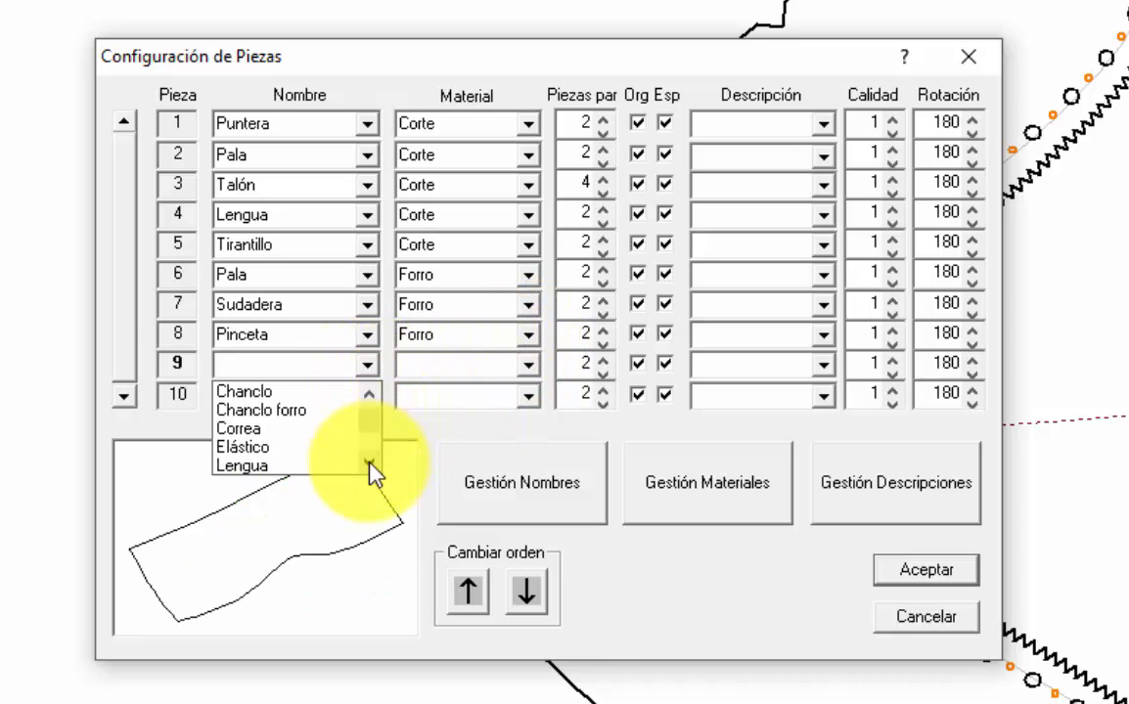
{"action": "left_click", "coordinate": [369, 463]}
{"action": "left_click", "coordinate": [370, 463]}
{"action": "left_click", "coordinate": [370, 463]}
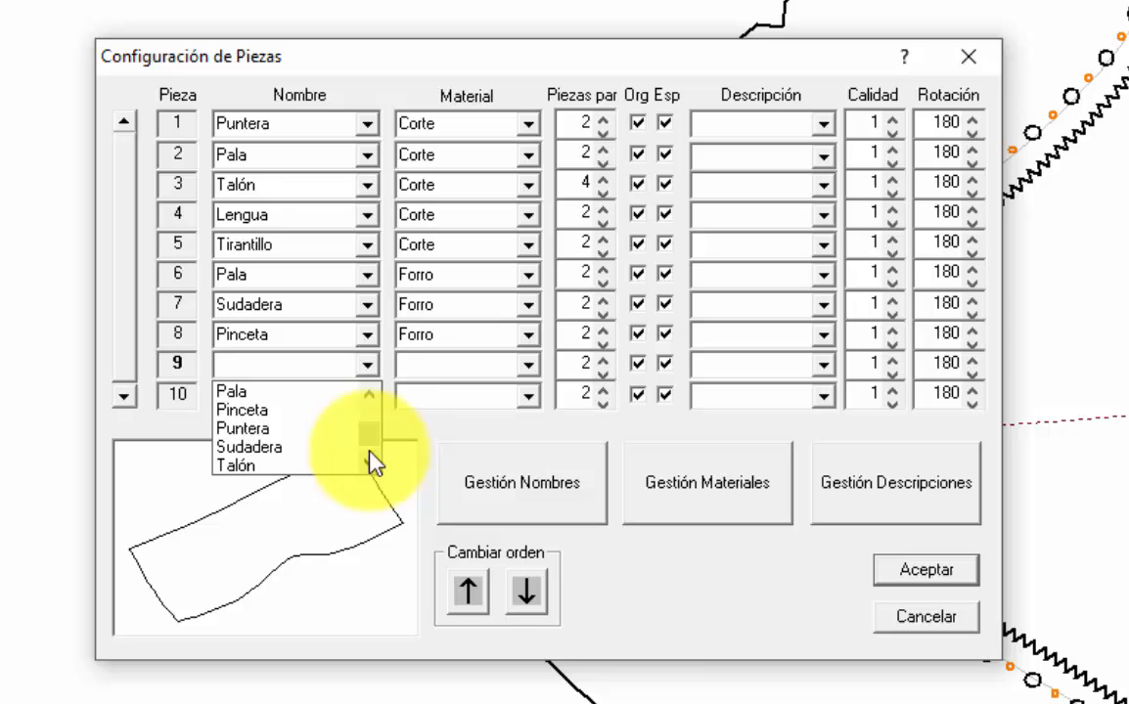
{"action": "left_click", "coordinate": [372, 396]}
{"action": "left_click", "coordinate": [372, 396]}
{"action": "left_click", "coordinate": [372, 396]}
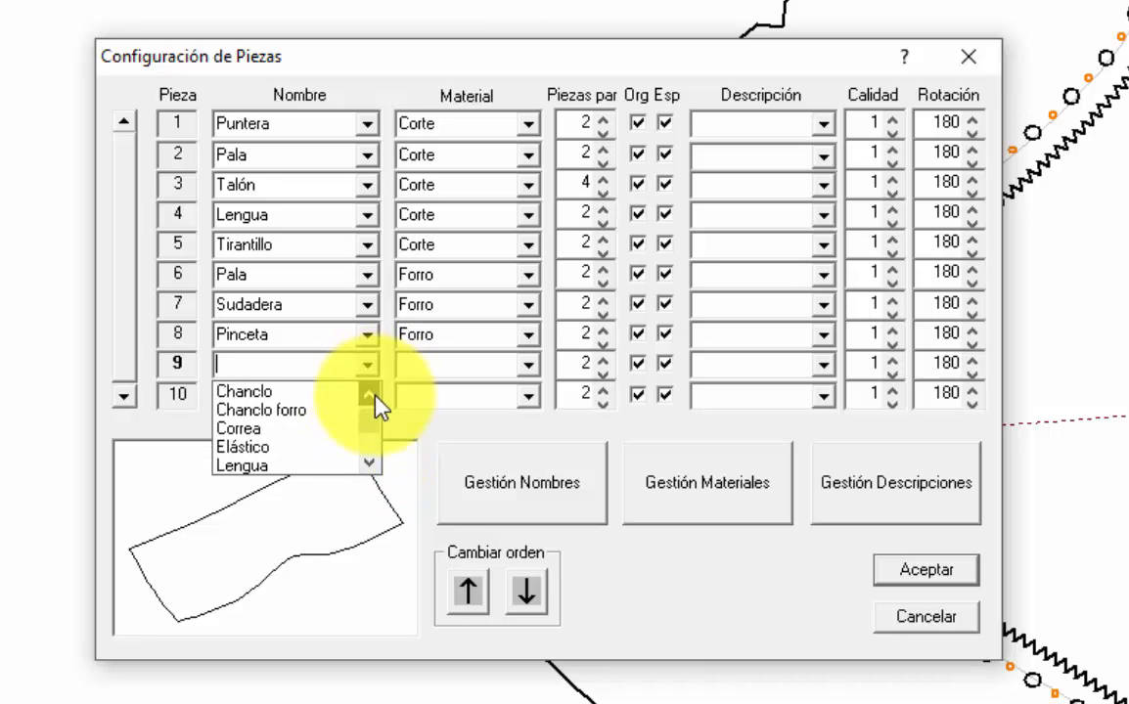
{"action": "left_click", "coordinate": [372, 396]}
{"action": "left_click", "coordinate": [307, 466]}
{"action": "left_click", "coordinate": [518, 366]}
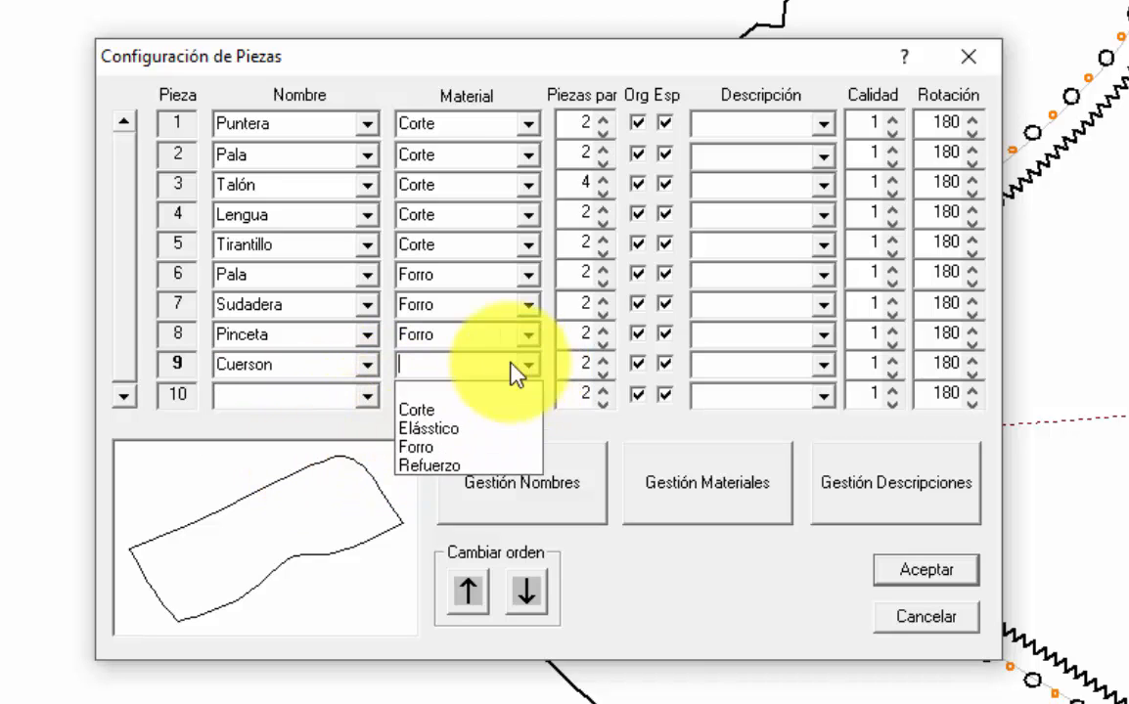
{"action": "left_click", "coordinate": [440, 466]}
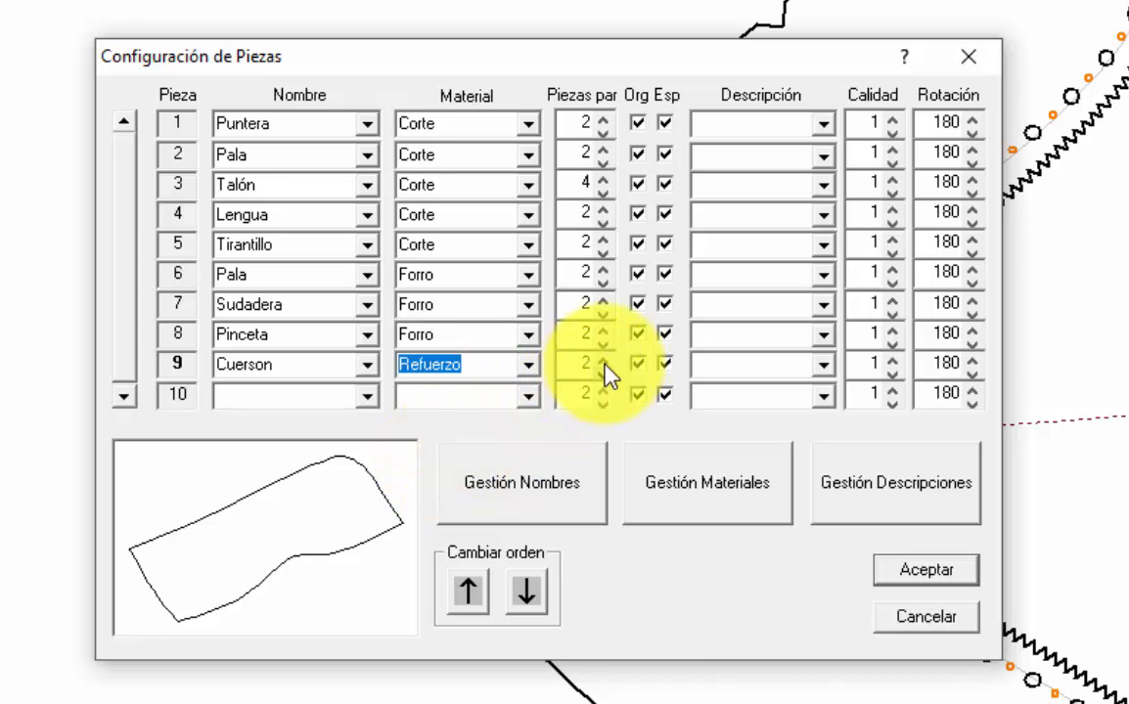
Step: Assign piece 10 the name Adorno central and the material Corte, and accept the piece configuration
{"action": "left_click", "coordinate": [369, 396]}
{"action": "scroll", "coordinate": [371, 421], "scroll_direction": "down", "scroll_amount": 3}
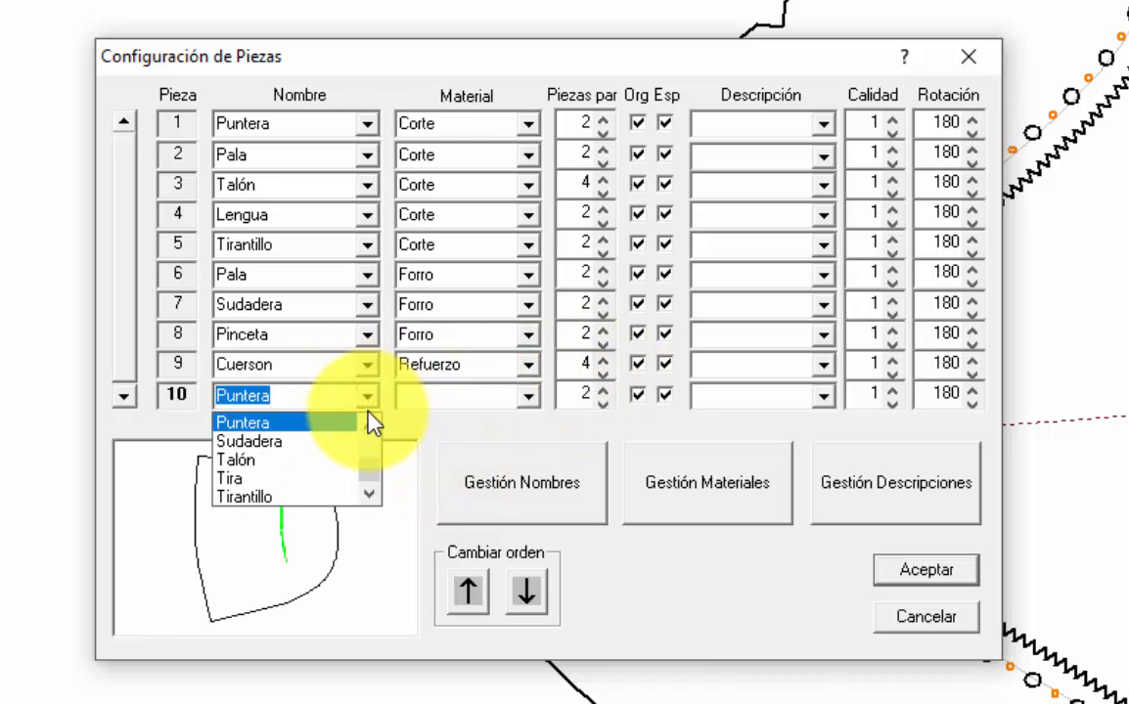
{"action": "scroll", "coordinate": [372, 461], "scroll_direction": "up", "scroll_amount": 5}
{"action": "left_click", "coordinate": [313, 430]}
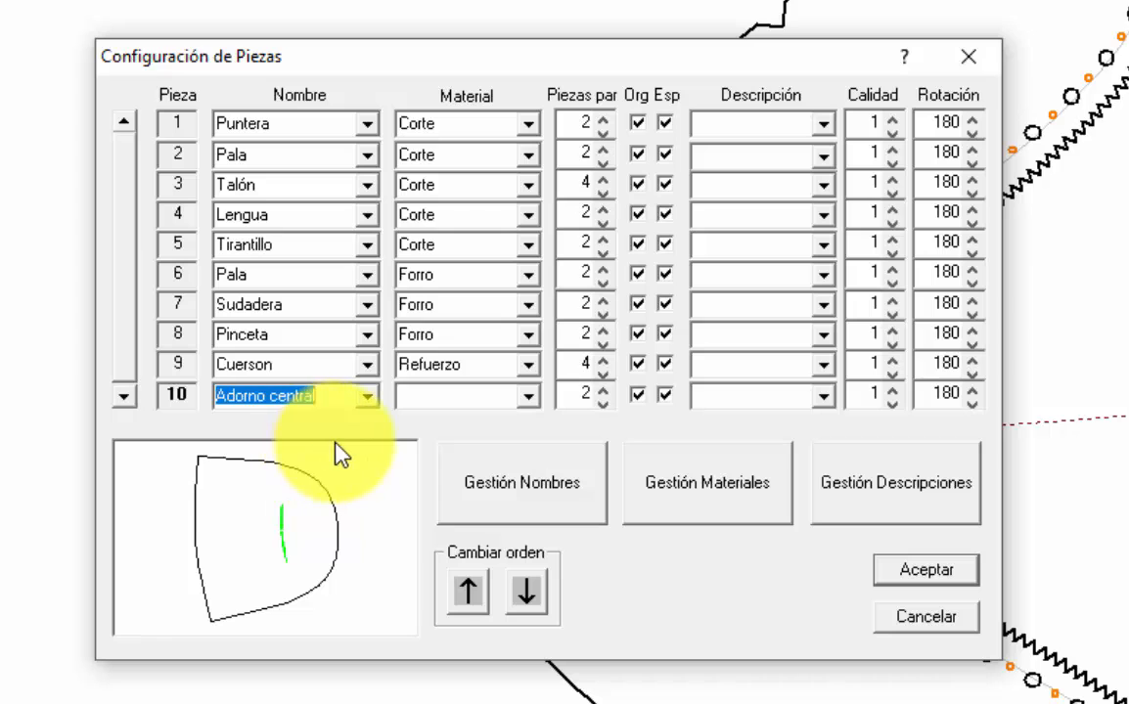
{"action": "left_click", "coordinate": [527, 401]}
{"action": "left_click", "coordinate": [499, 446]}
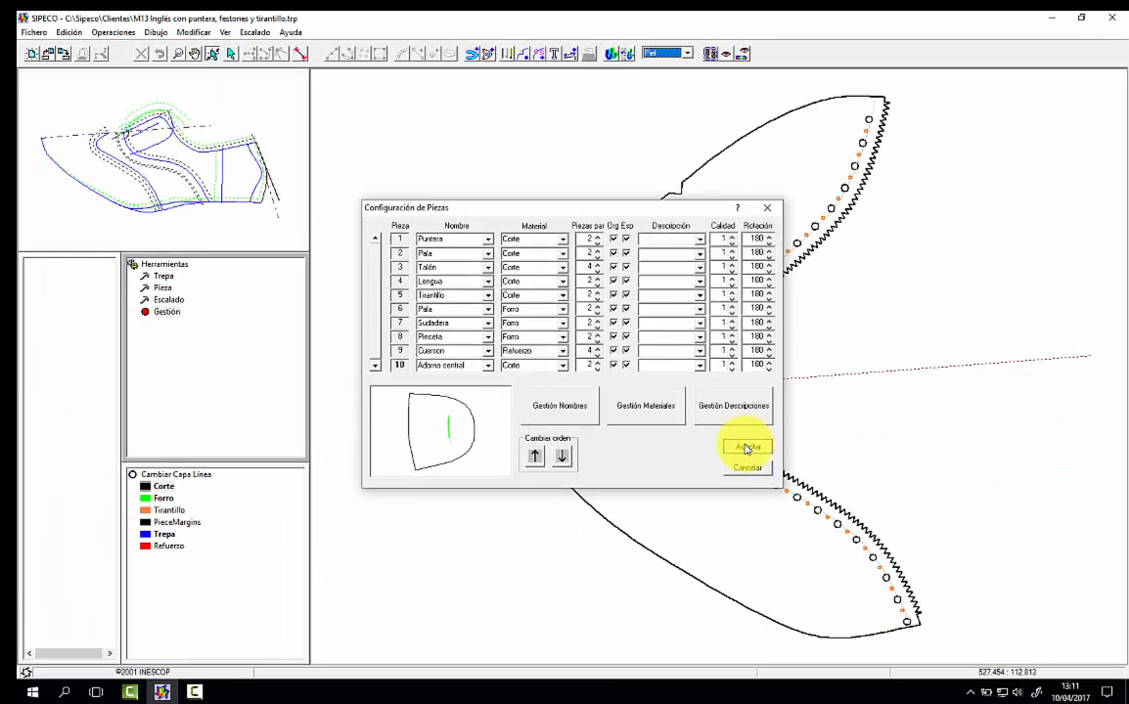
{"action": "left_click", "coordinate": [927, 572]}
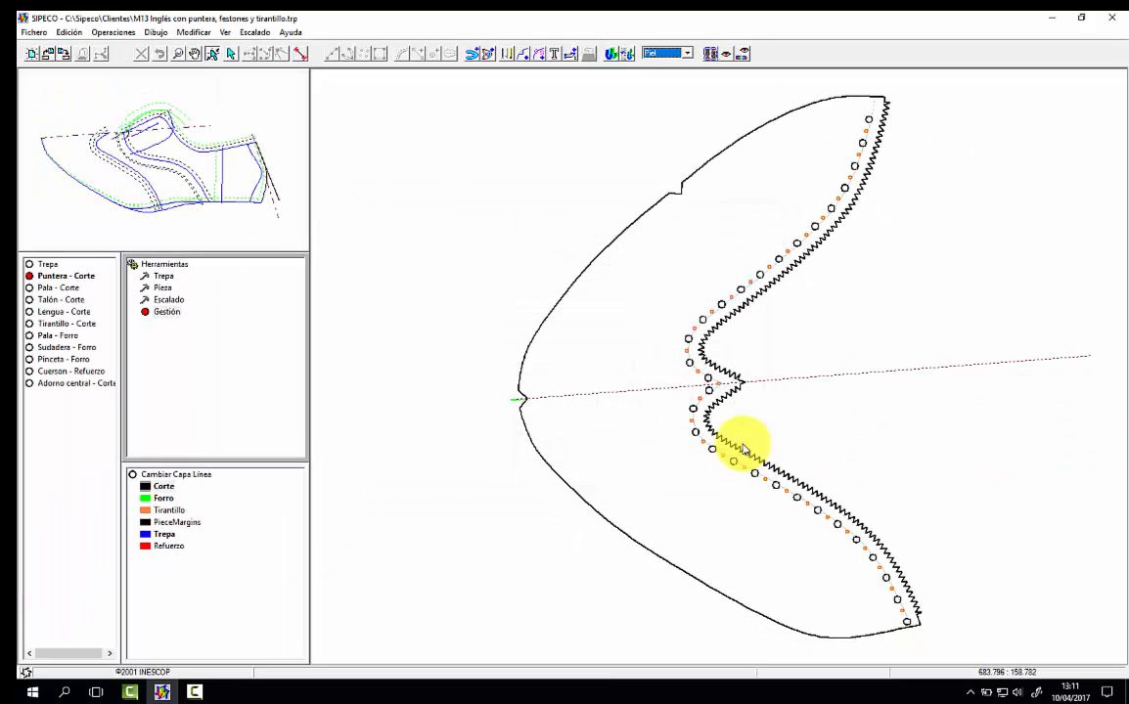
Step: Examine the quality areas on the pieces from Pala - Corte through Cuerson - Refuerzo, and return to the plain outline display
{"action": "left_click", "coordinate": [741, 56]}
{"action": "left_click", "coordinate": [71, 290]}
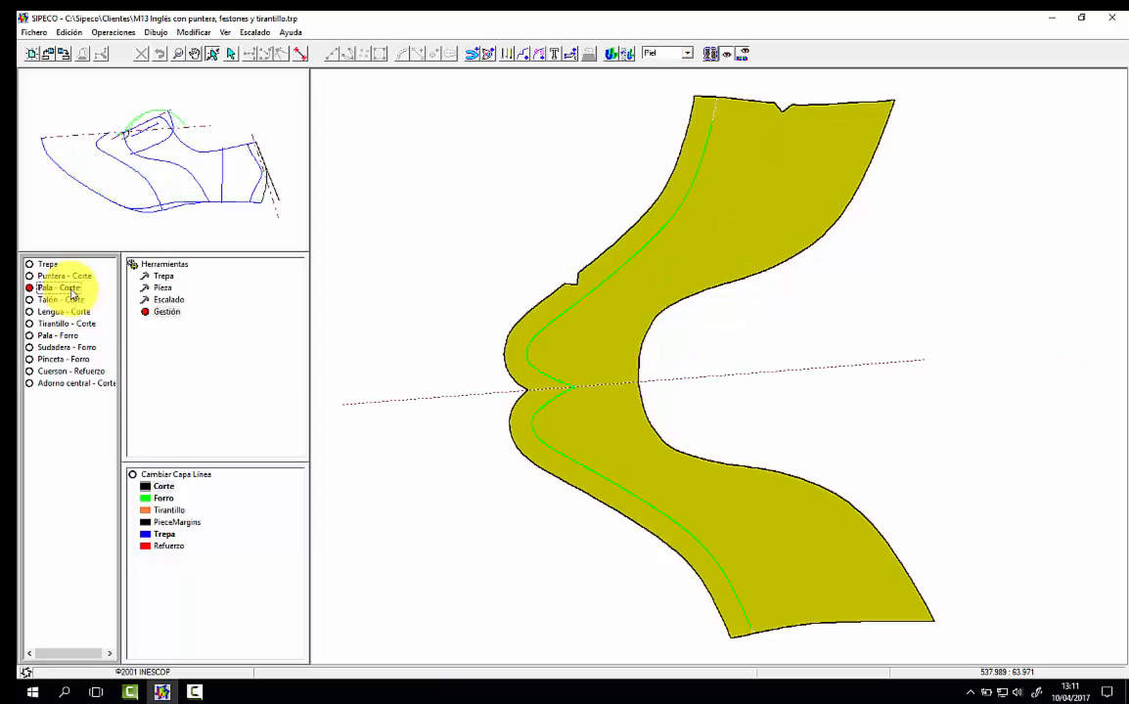
{"action": "left_click", "coordinate": [64, 302]}
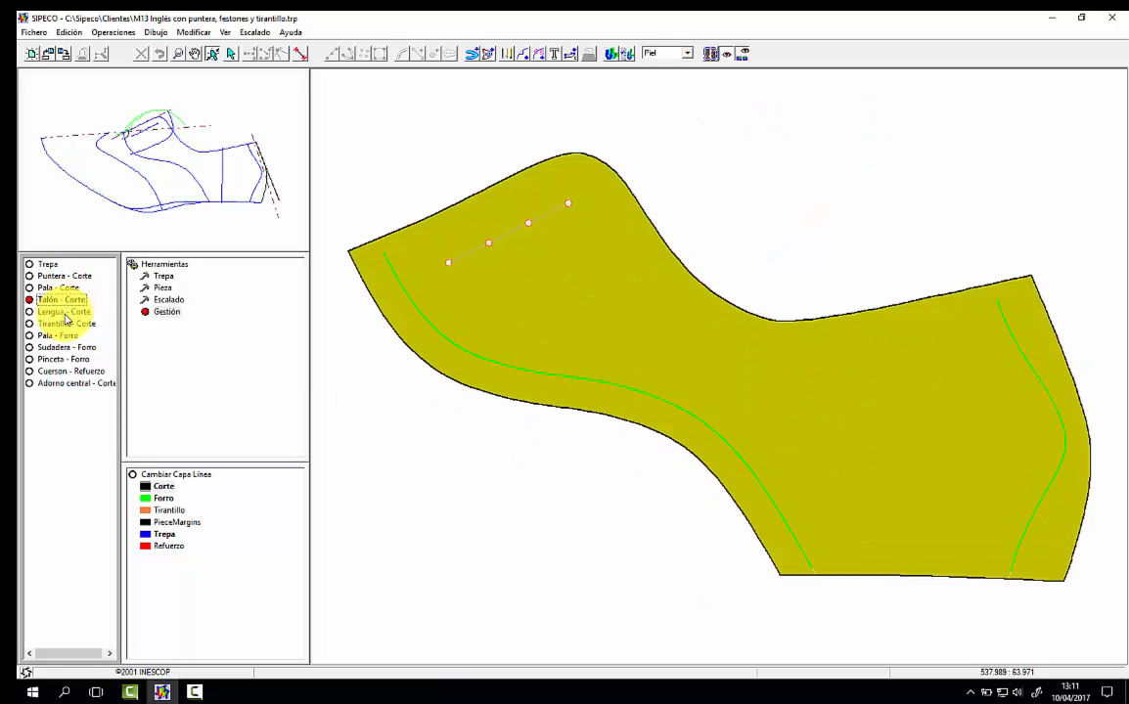
{"action": "left_click", "coordinate": [65, 313]}
{"action": "left_click", "coordinate": [69, 324]}
{"action": "left_click", "coordinate": [72, 336]}
{"action": "left_click", "coordinate": [81, 348]}
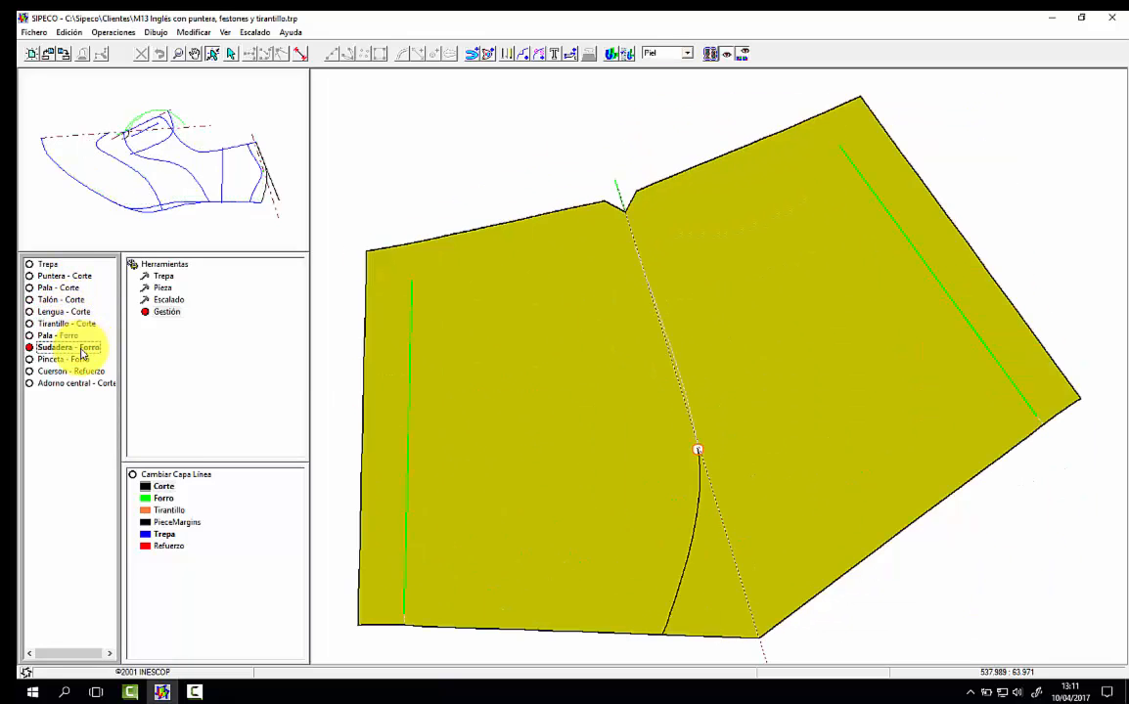
{"action": "left_click", "coordinate": [69, 360]}
{"action": "left_click", "coordinate": [74, 372]}
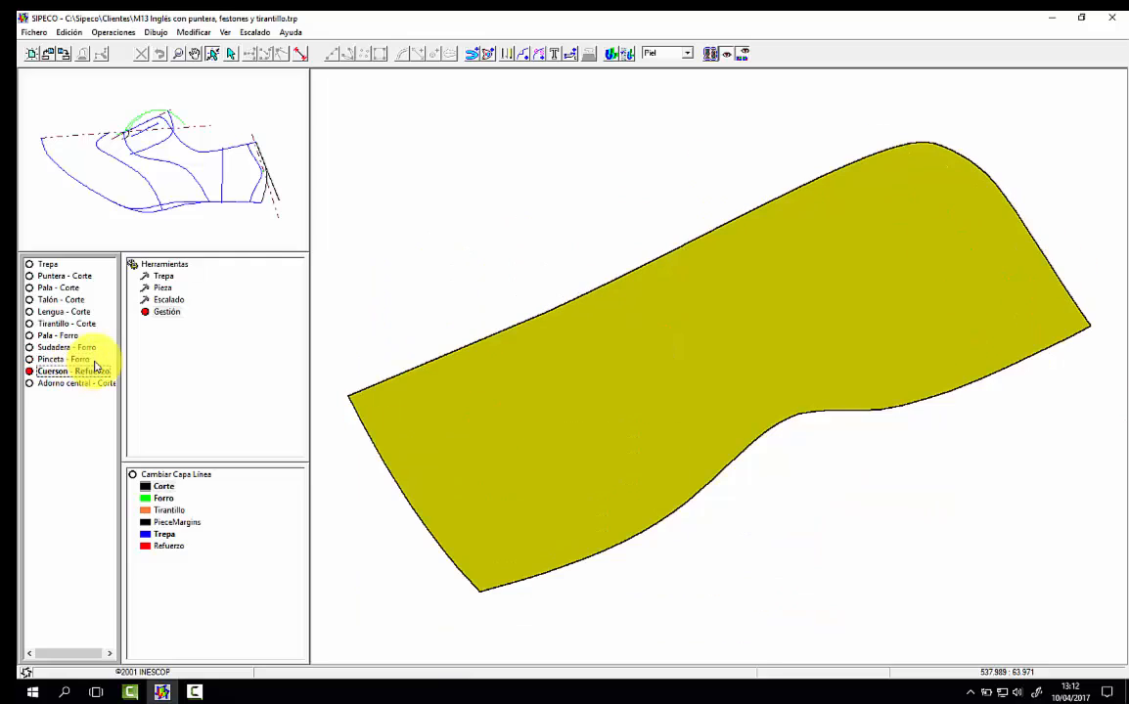
{"action": "left_click", "coordinate": [725, 55]}
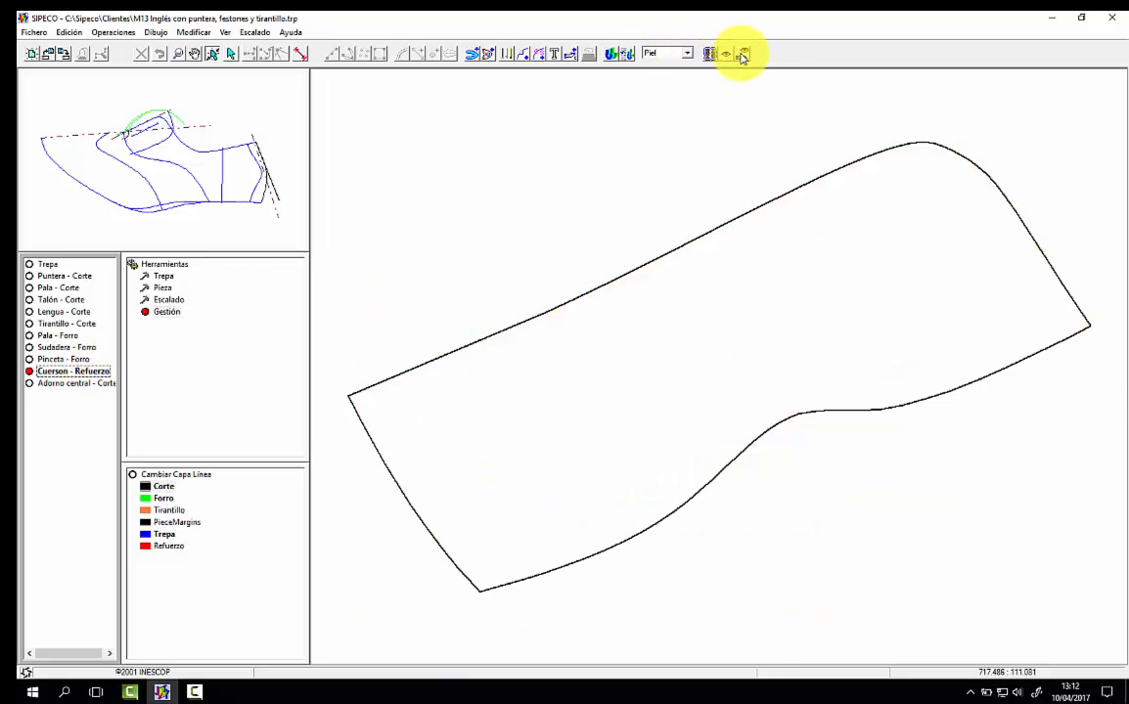
Step: Add the custom text "Festón y picado" to the Puntera - Corte piece, inside the toe cap near its scalloped edge
{"action": "left_click", "coordinate": [61, 277]}
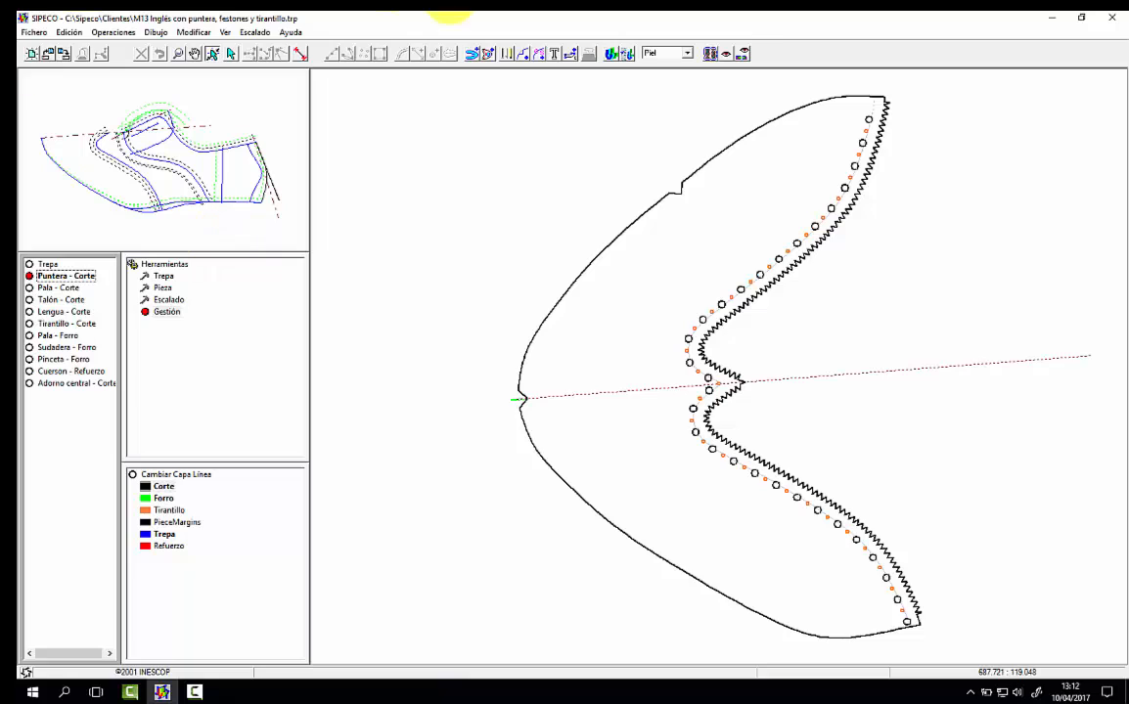
{"action": "left_click", "coordinate": [554, 61]}
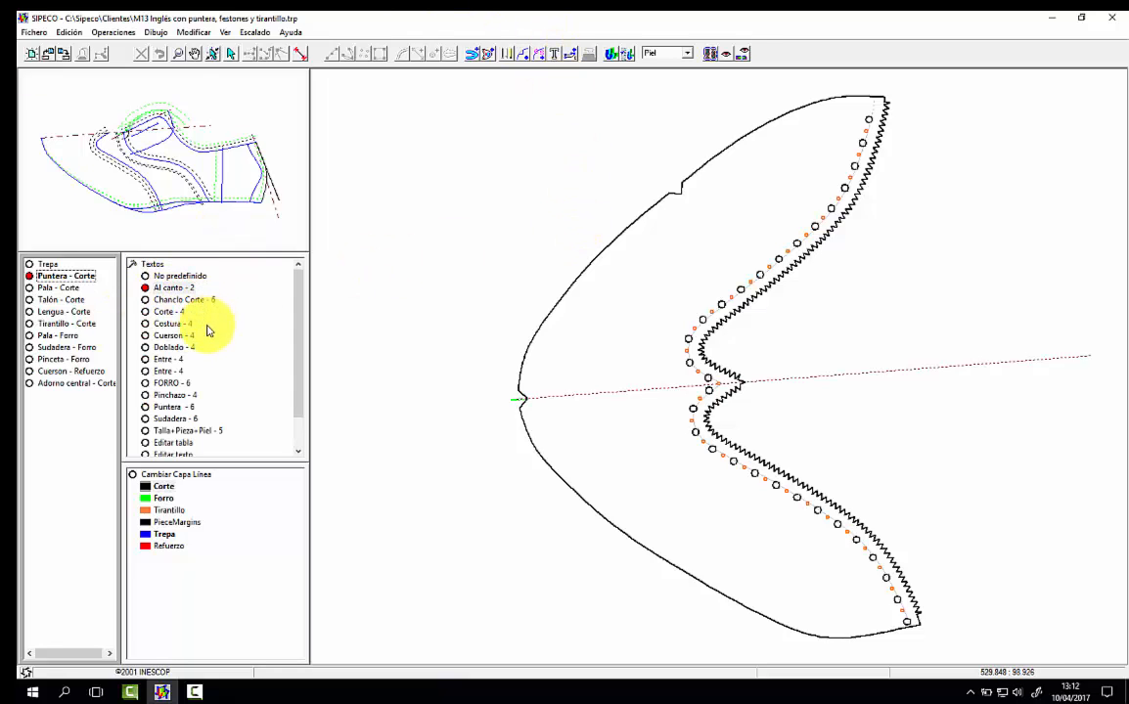
{"action": "left_click", "coordinate": [187, 276]}
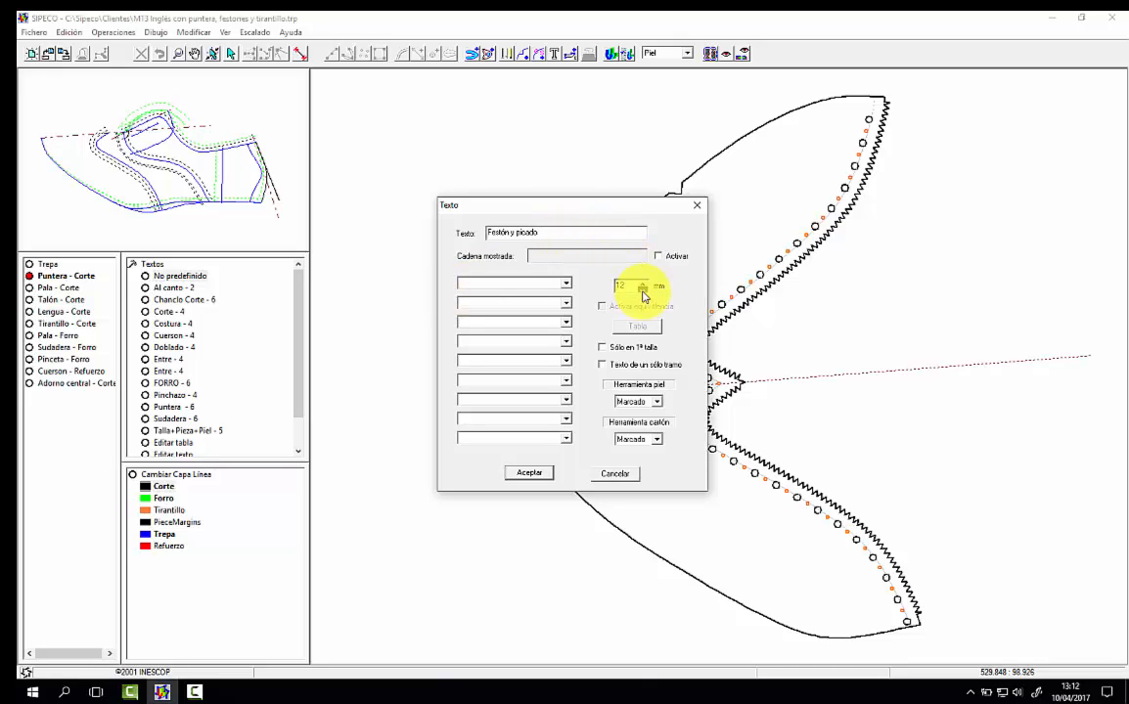
{"action": "left_click", "coordinate": [529, 475]}
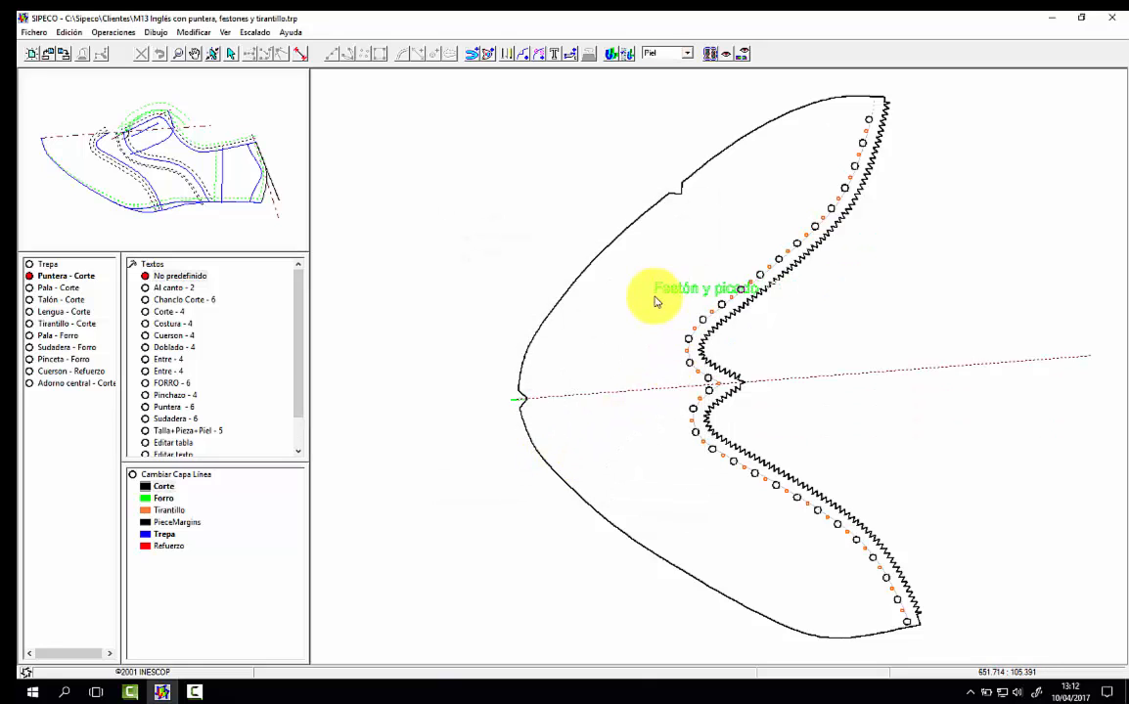
{"action": "scroll", "coordinate": [649, 307], "scroll_direction": "down", "scroll_amount": 2}
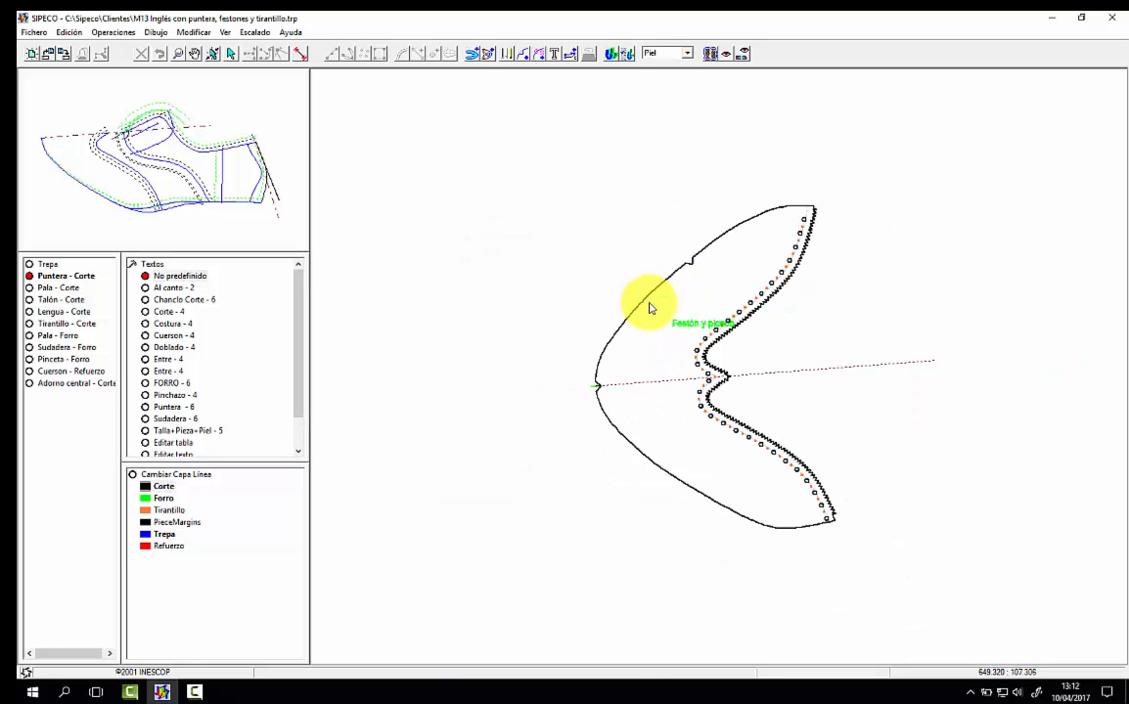
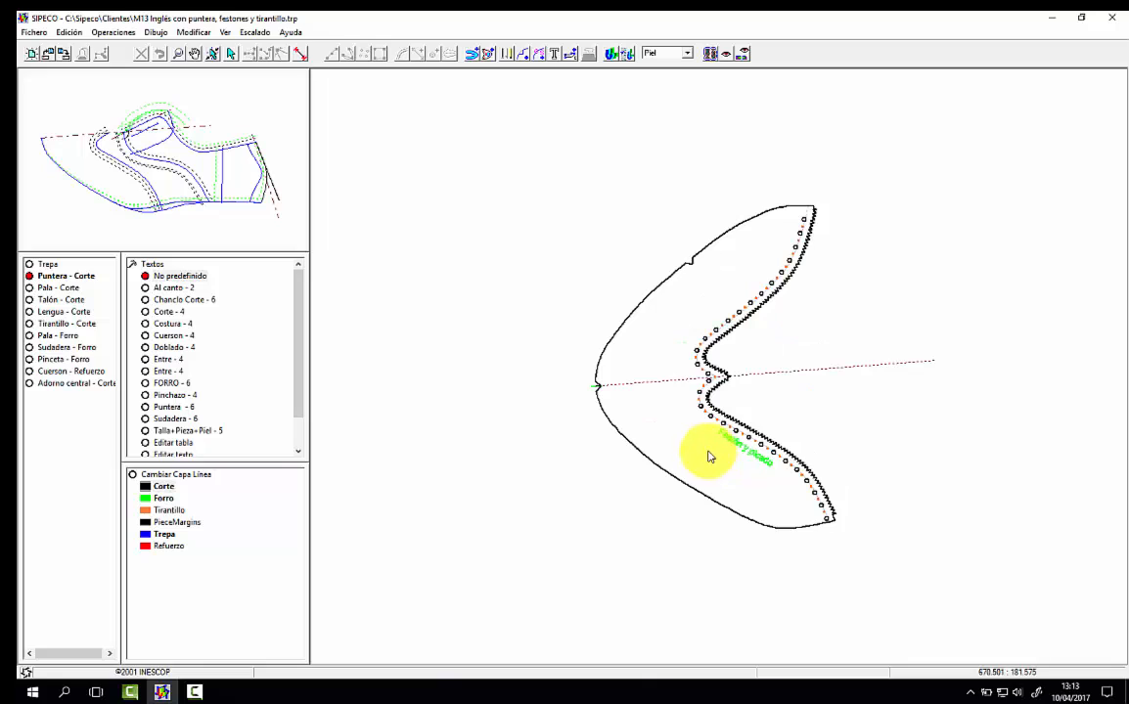
Step: Place the "Festón y picado" text beside the toe cap's scalloped edge and add the custom text "Puntera" near the toe tip
{"action": "left_click", "coordinate": [711, 457]}
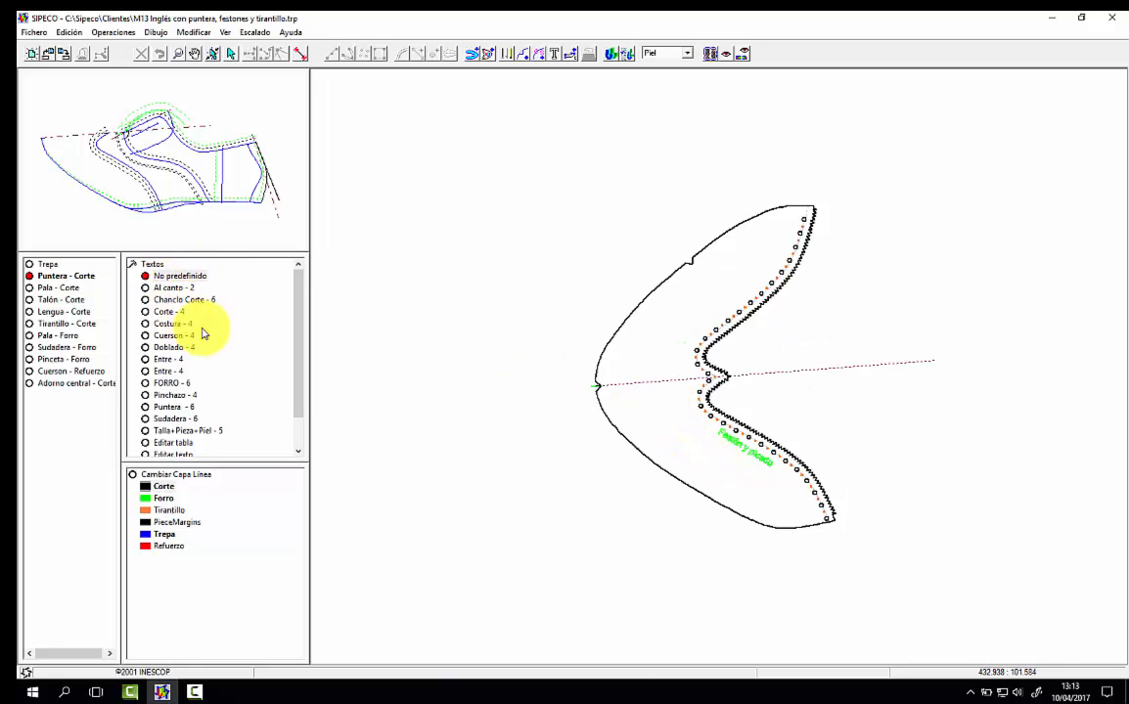
{"action": "left_click", "coordinate": [196, 276]}
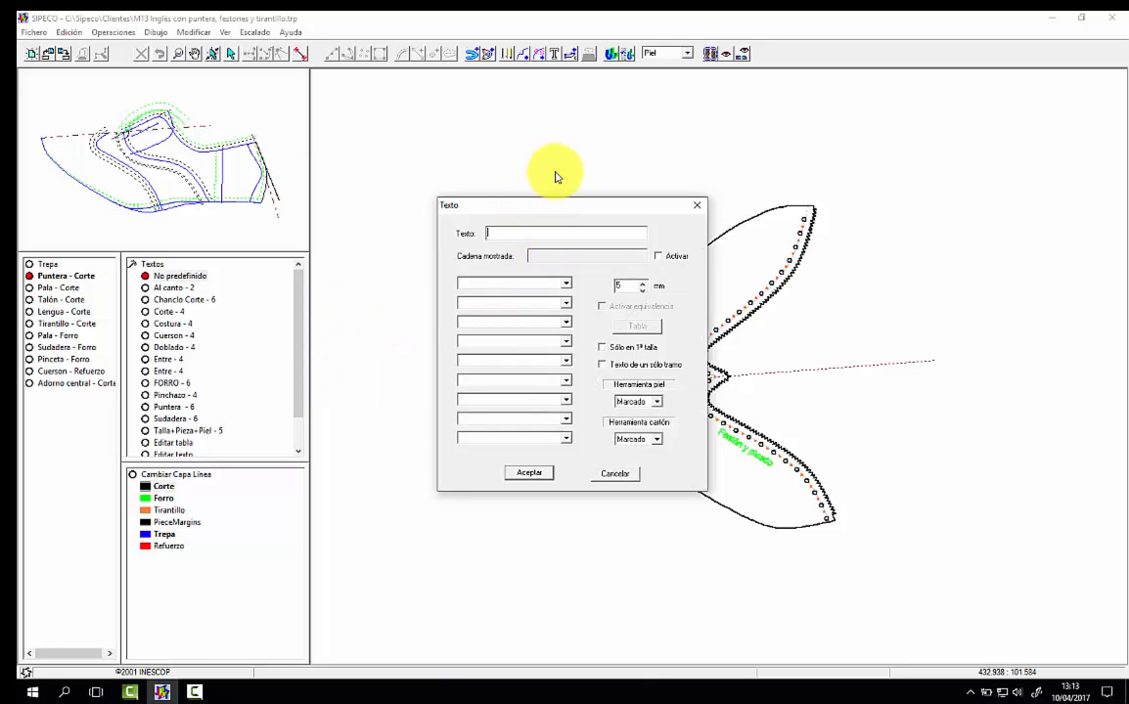
{"action": "type", "text": "Puntera"}
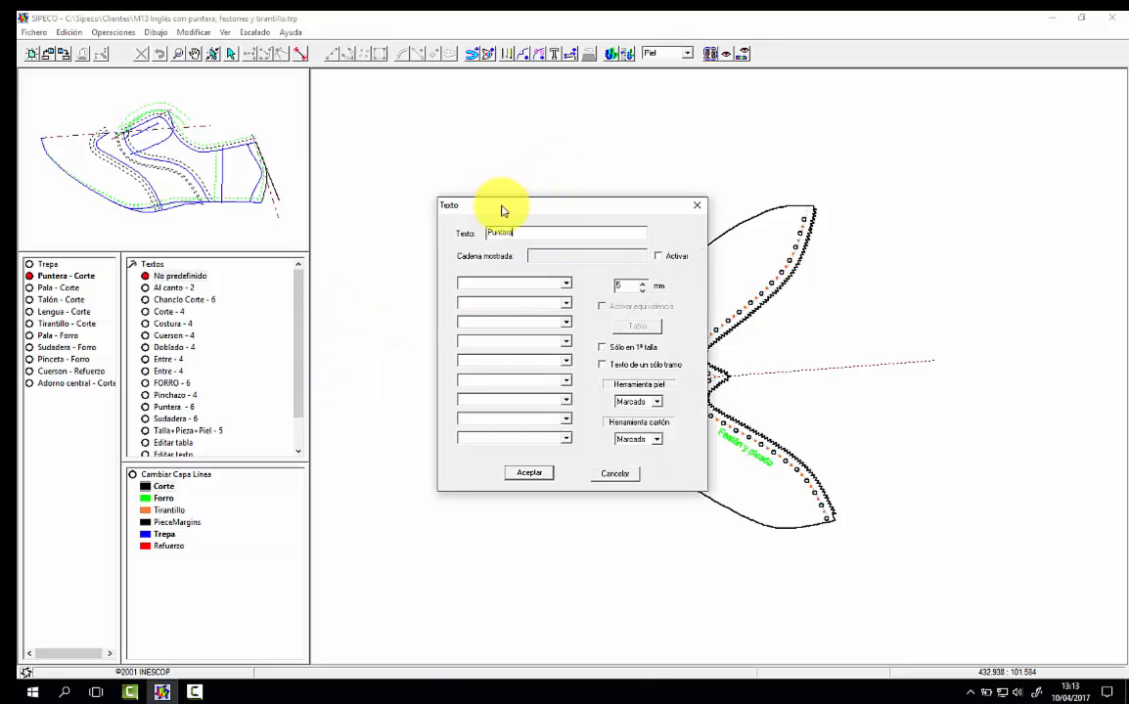
{"action": "left_click", "coordinate": [528, 471]}
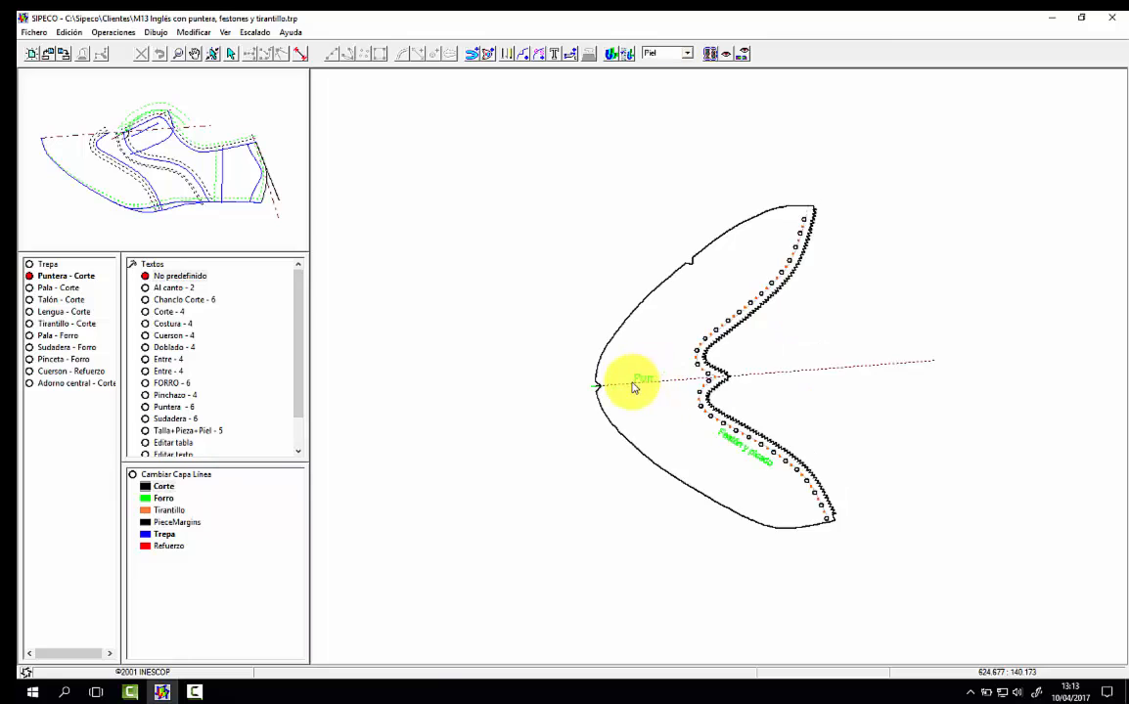
{"action": "left_click", "coordinate": [642, 417]}
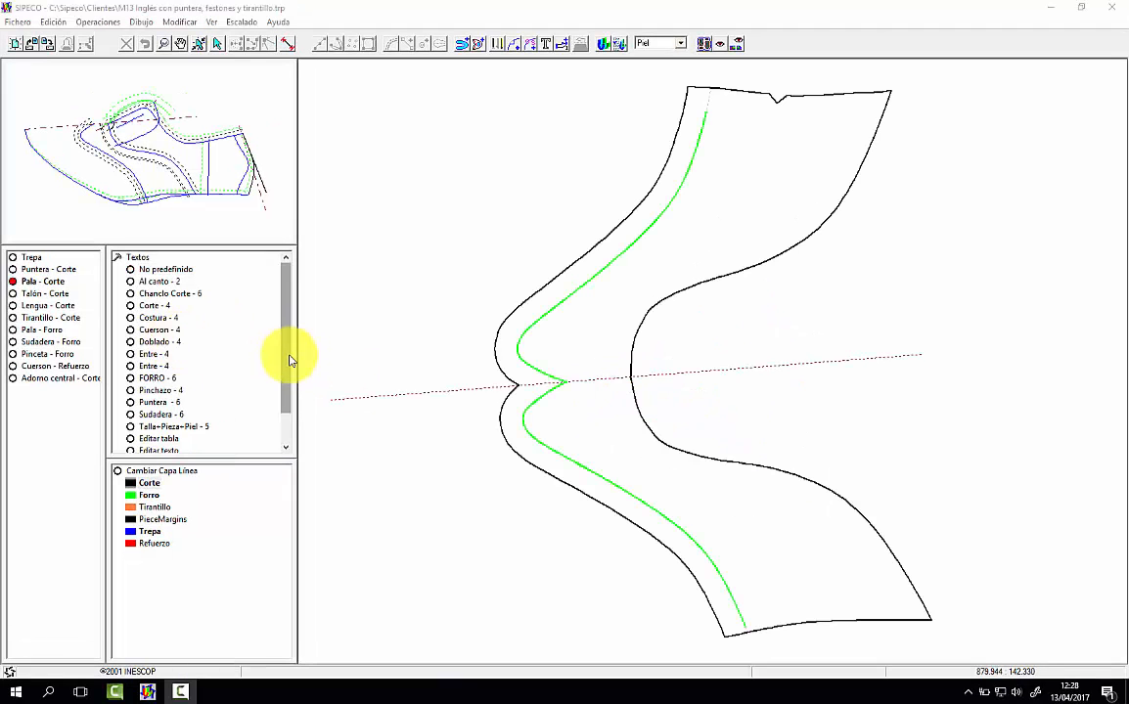
Step: On Pala - Corte, add the predefined text Entre in the toe-side margin and Doblado beside the opposite curved edge
{"action": "left_click", "coordinate": [157, 354]}
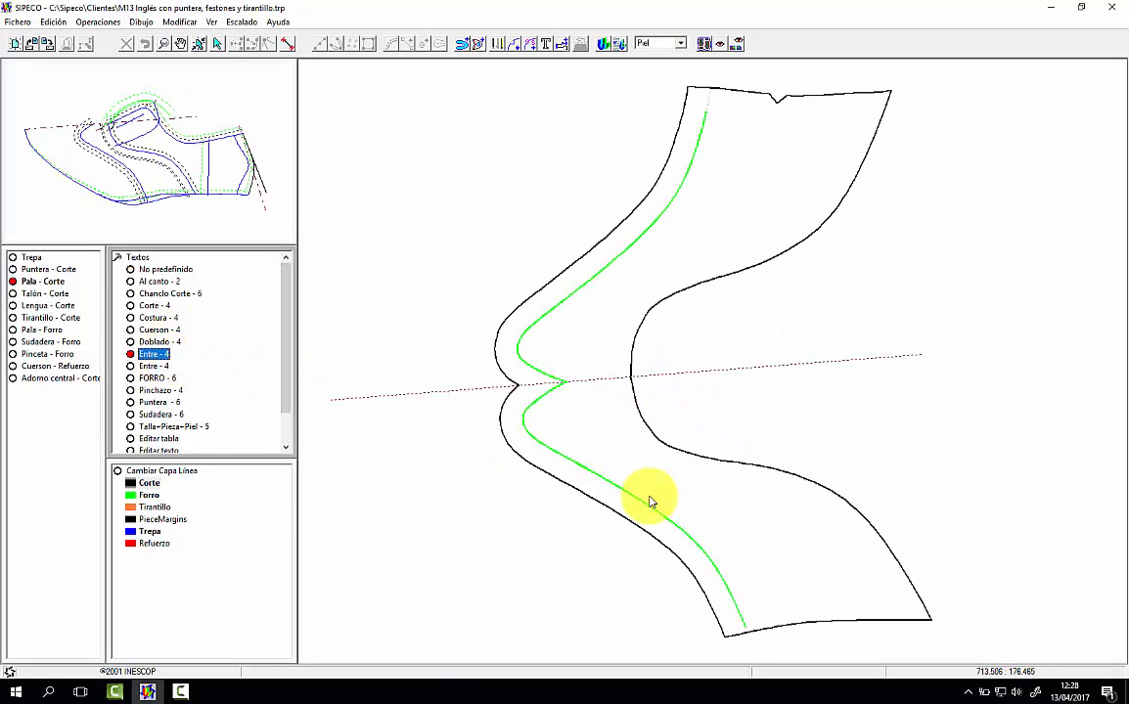
{"action": "left_click", "coordinate": [599, 505]}
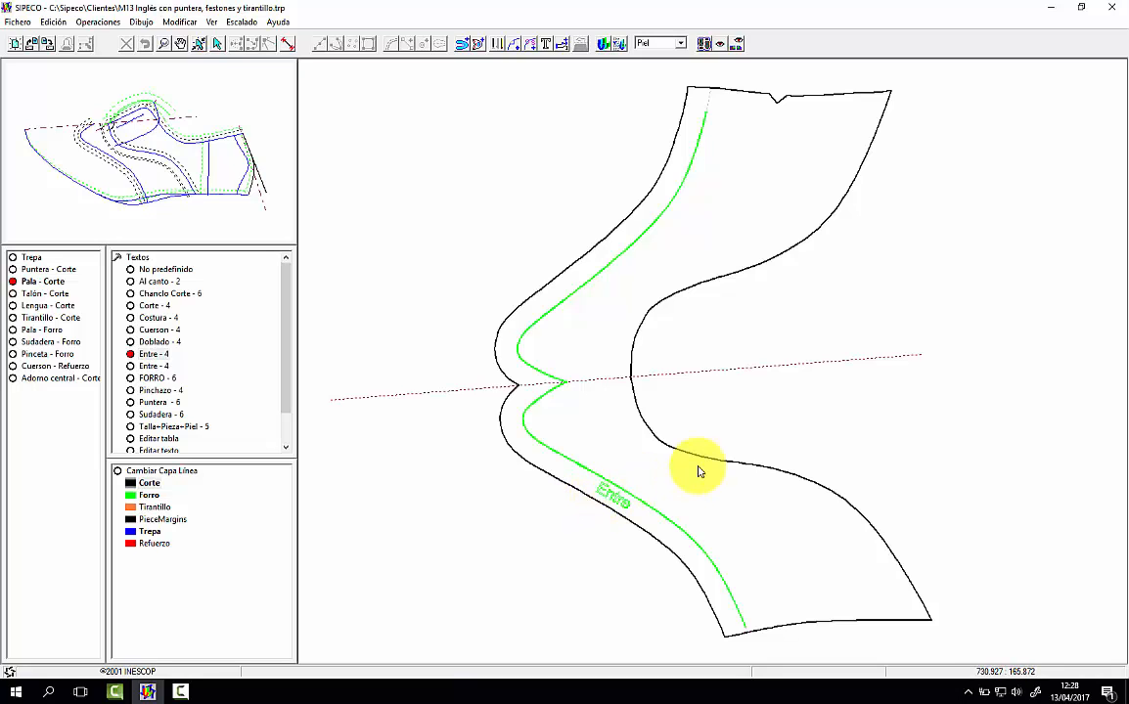
{"action": "left_click", "coordinate": [155, 342]}
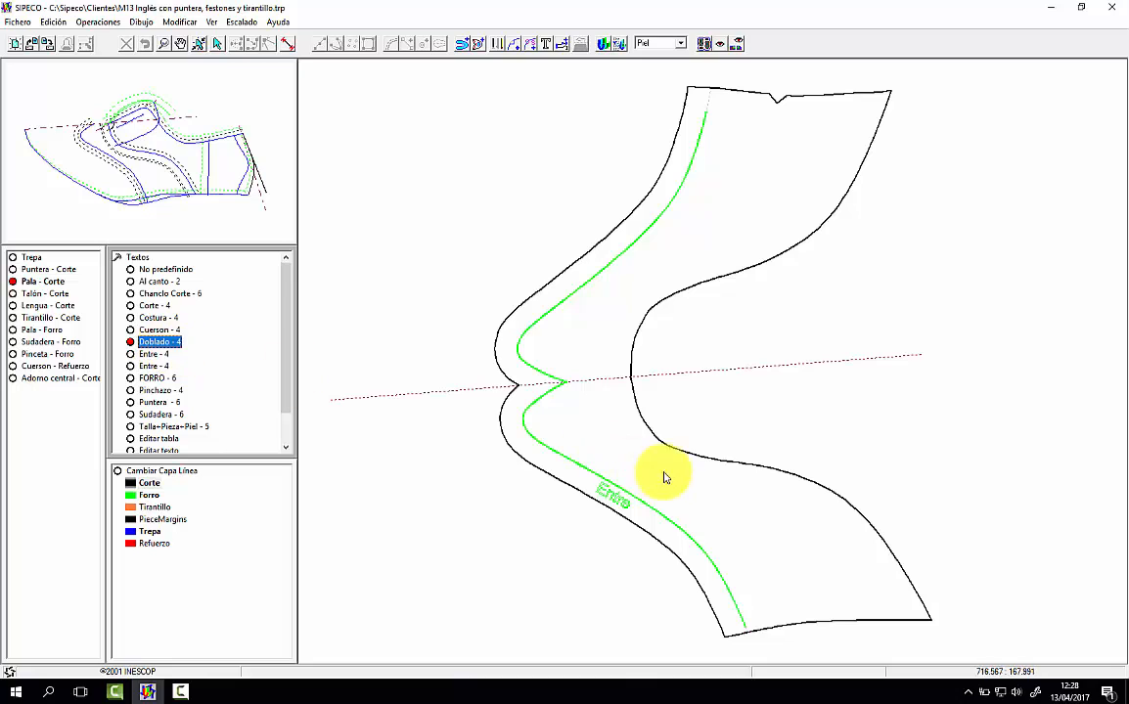
{"action": "left_click", "coordinate": [794, 516]}
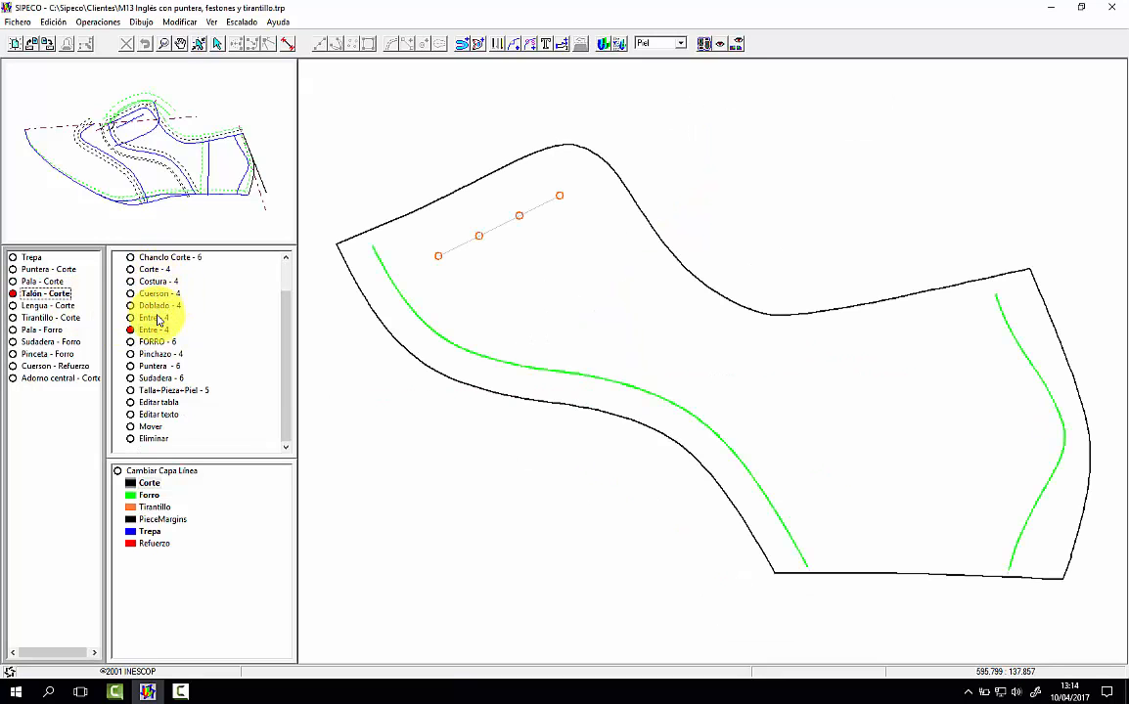
Step: On Talón - Corte, add the predefined text Doblado below the topline and Entre in the curved front margin
{"action": "left_click", "coordinate": [156, 305]}
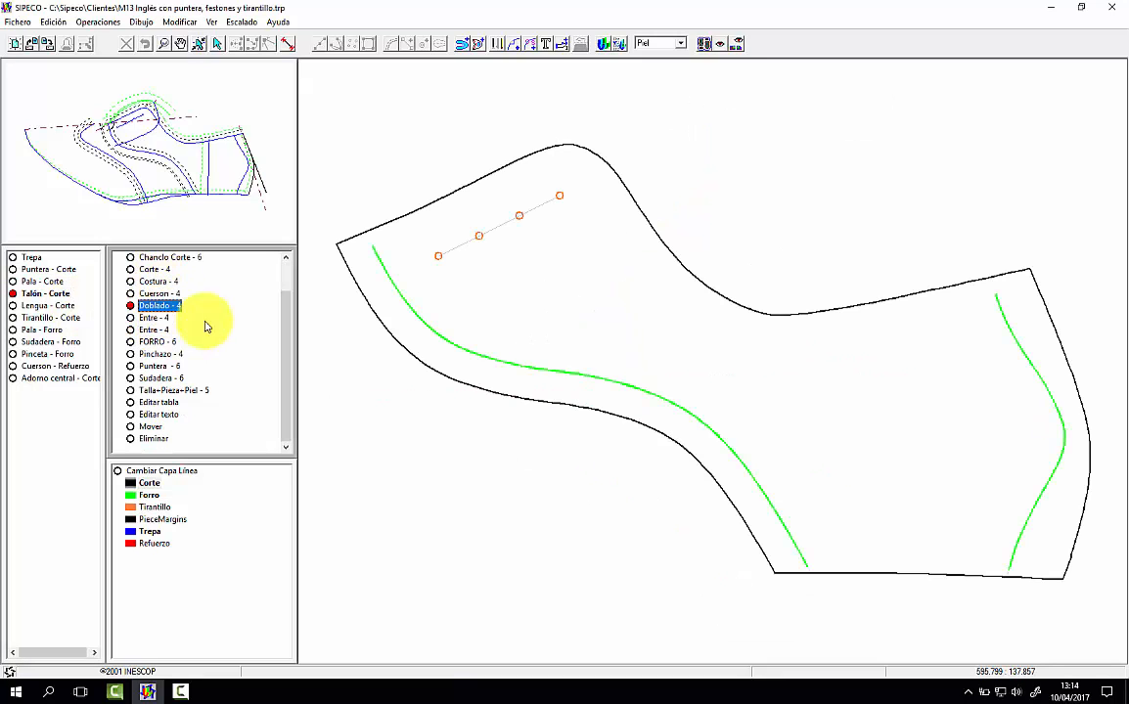
{"action": "left_click", "coordinate": [744, 346]}
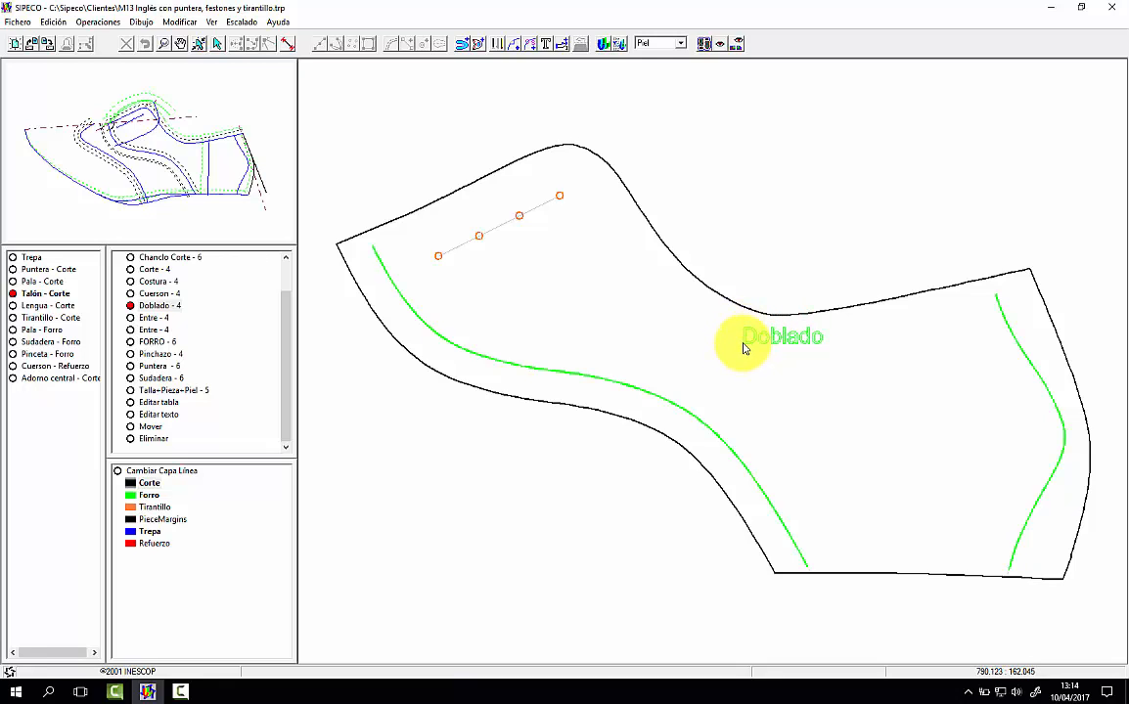
{"action": "left_click", "coordinate": [157, 318]}
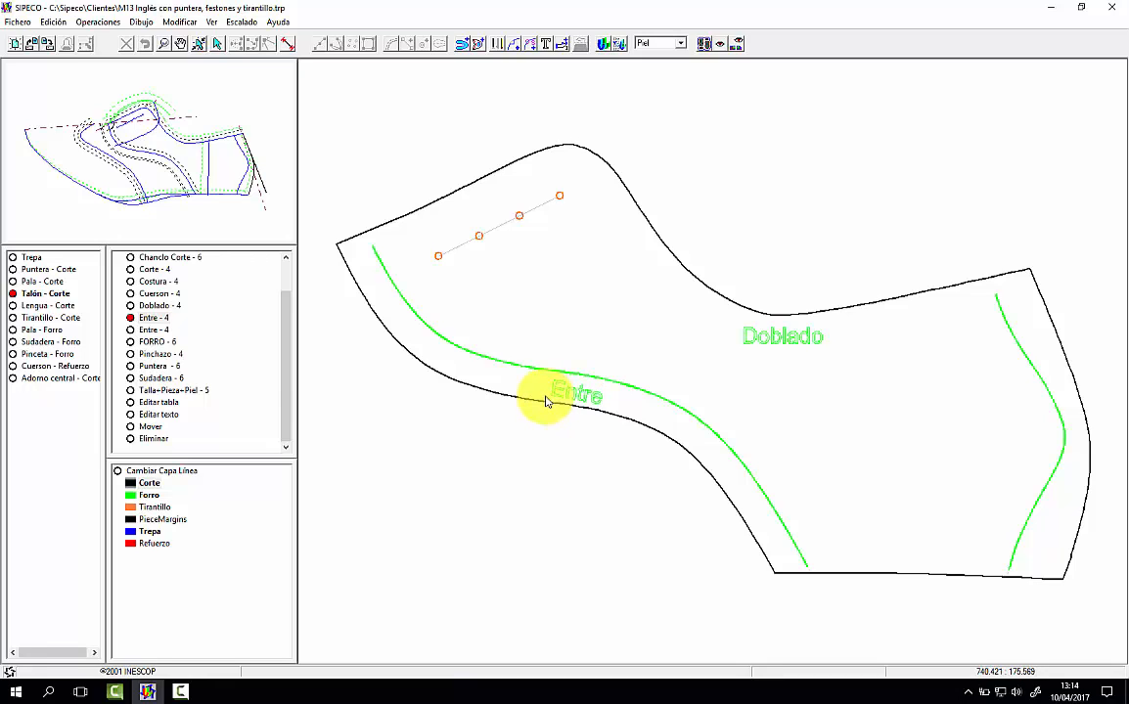
{"action": "left_click", "coordinate": [546, 401]}
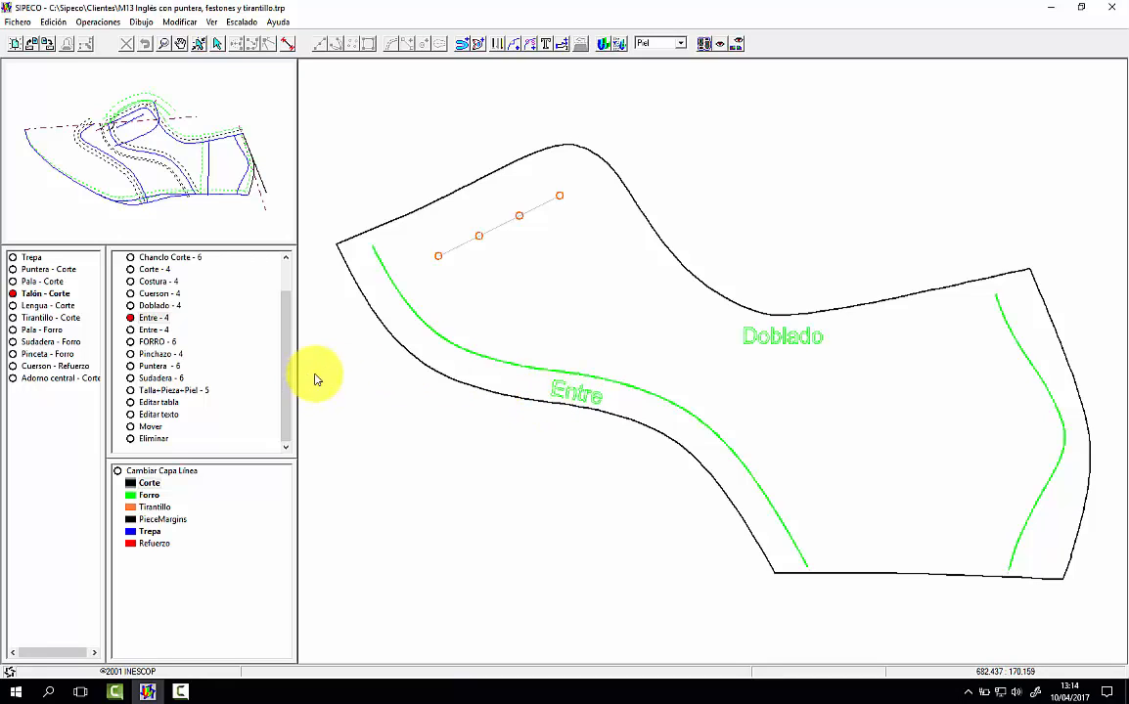
Step: Add the custom text "Pinchazos" to Talón - Corte, aligned just below the row of four holes
{"action": "left_click_drag", "start_coordinate": [293, 320], "coordinate": [288, 290]}
{"action": "left_click", "coordinate": [150, 270]}
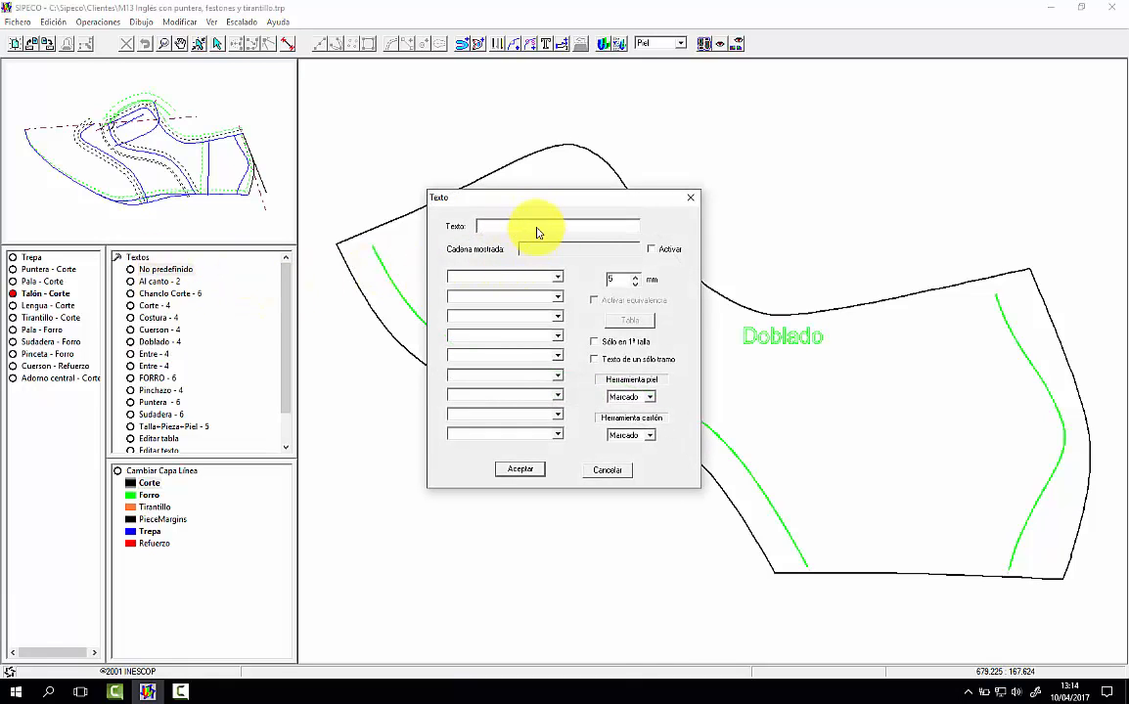
{"action": "type", "text": "Pl"}
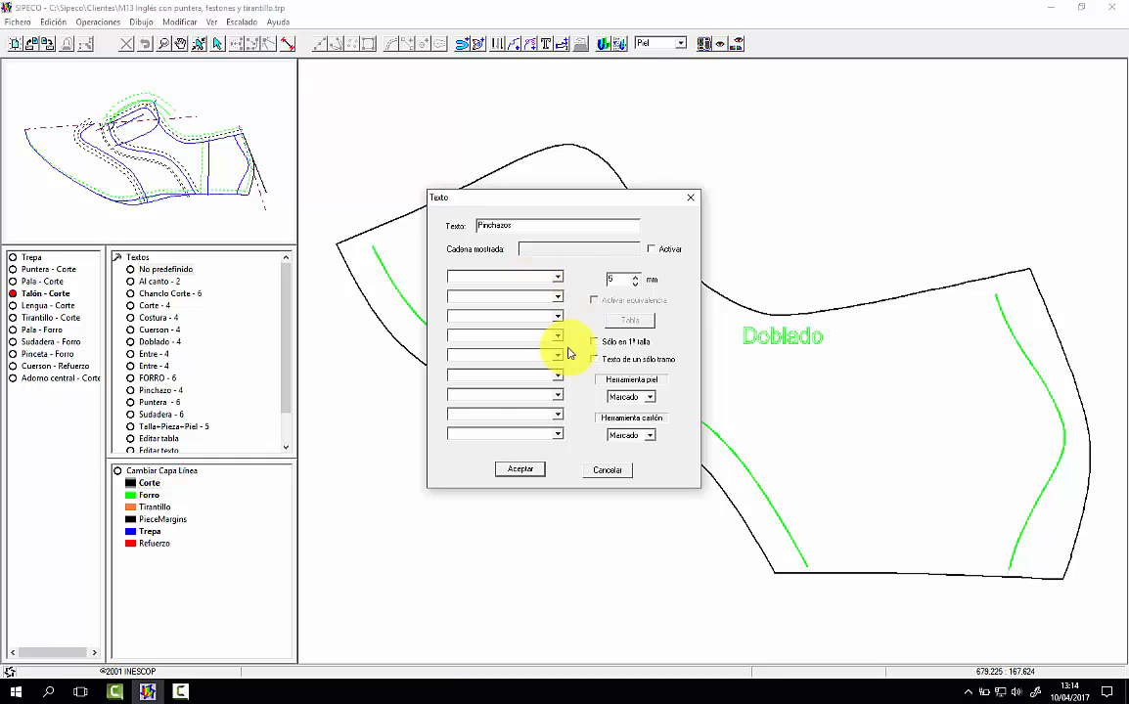
{"action": "left_click", "coordinate": [519, 469]}
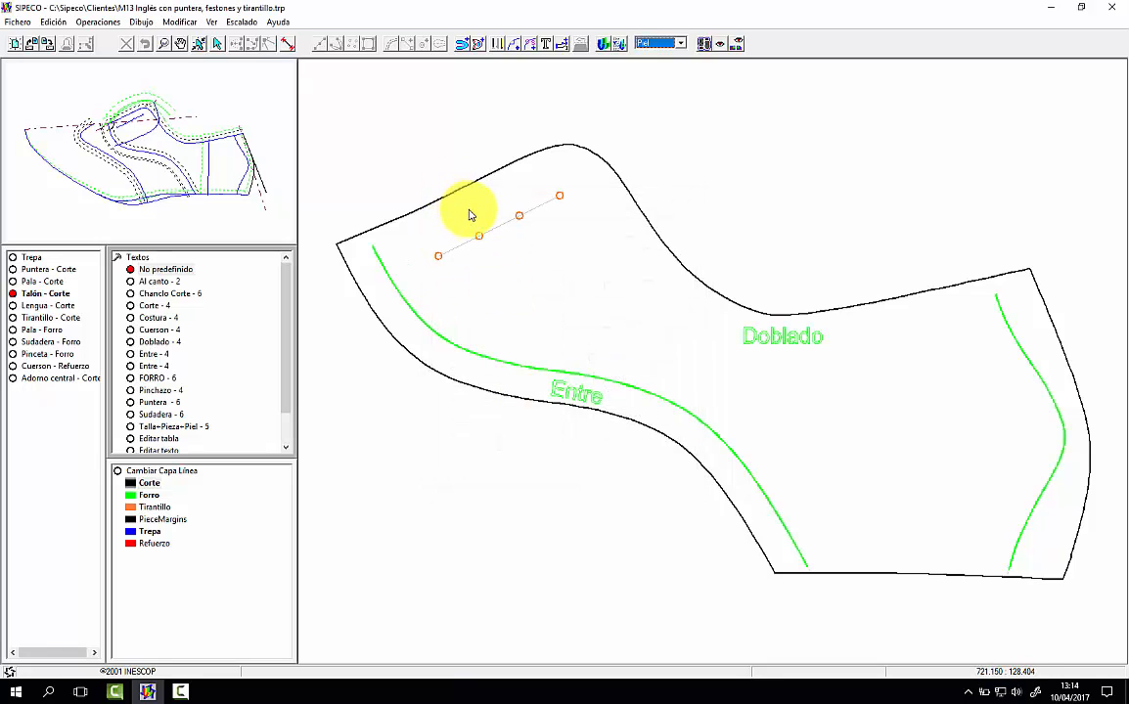
{"action": "left_click", "coordinate": [454, 270]}
Step: On Talón - Corte, add the custom text "4 par" in the rear area and the predefined text Costura in the back margin
{"action": "left_click", "coordinate": [186, 270]}
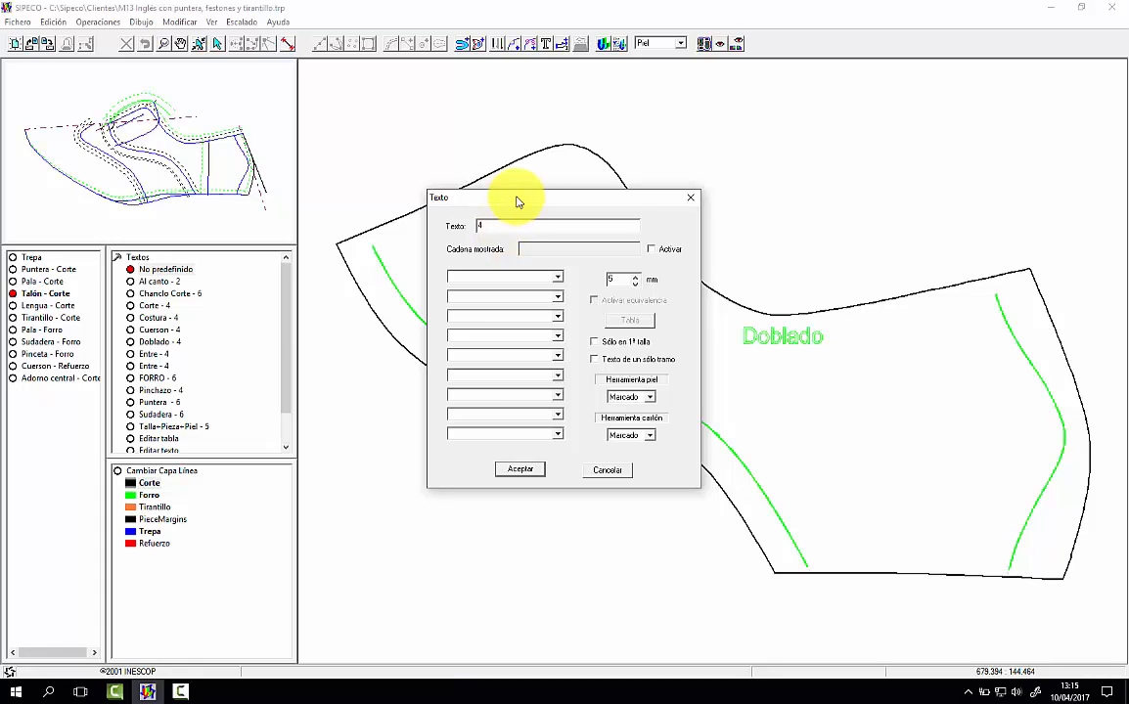
{"action": "type", "text": "par"}
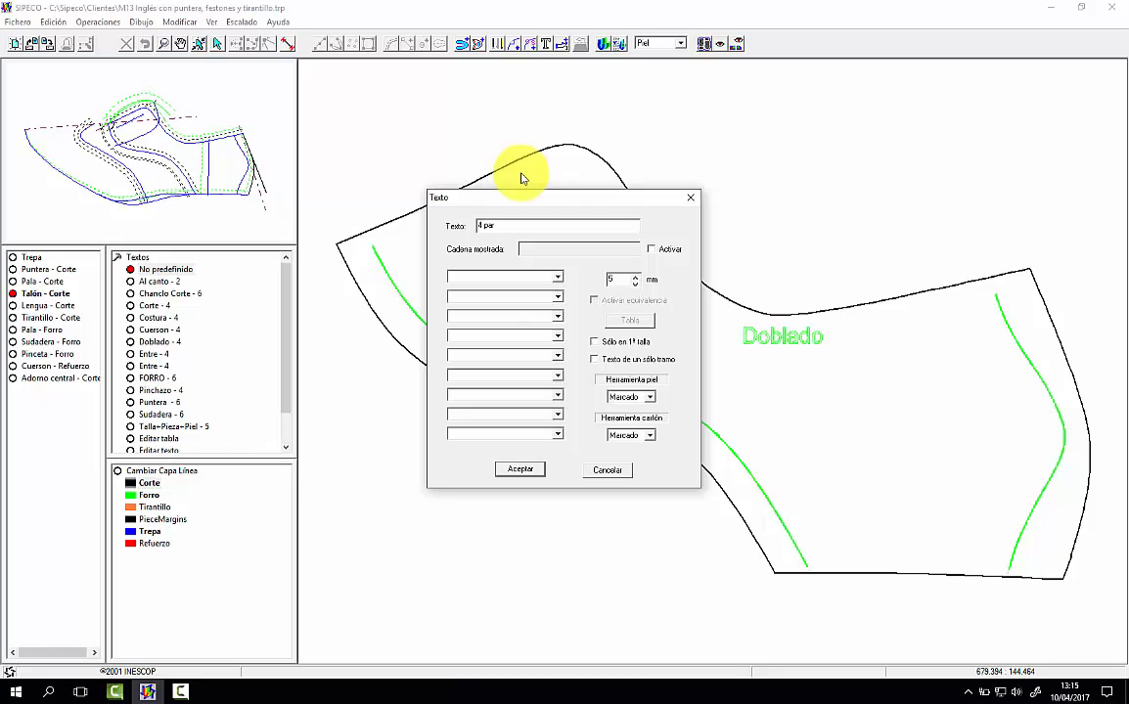
{"action": "left_click", "coordinate": [520, 469]}
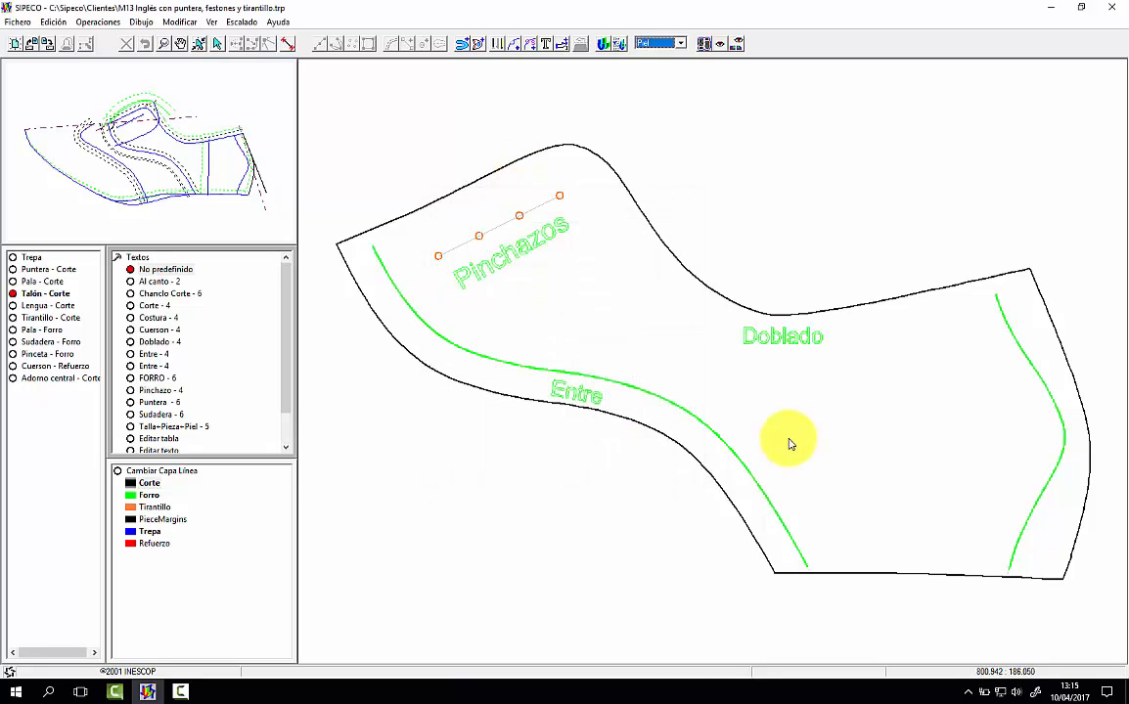
{"action": "left_click", "coordinate": [874, 438]}
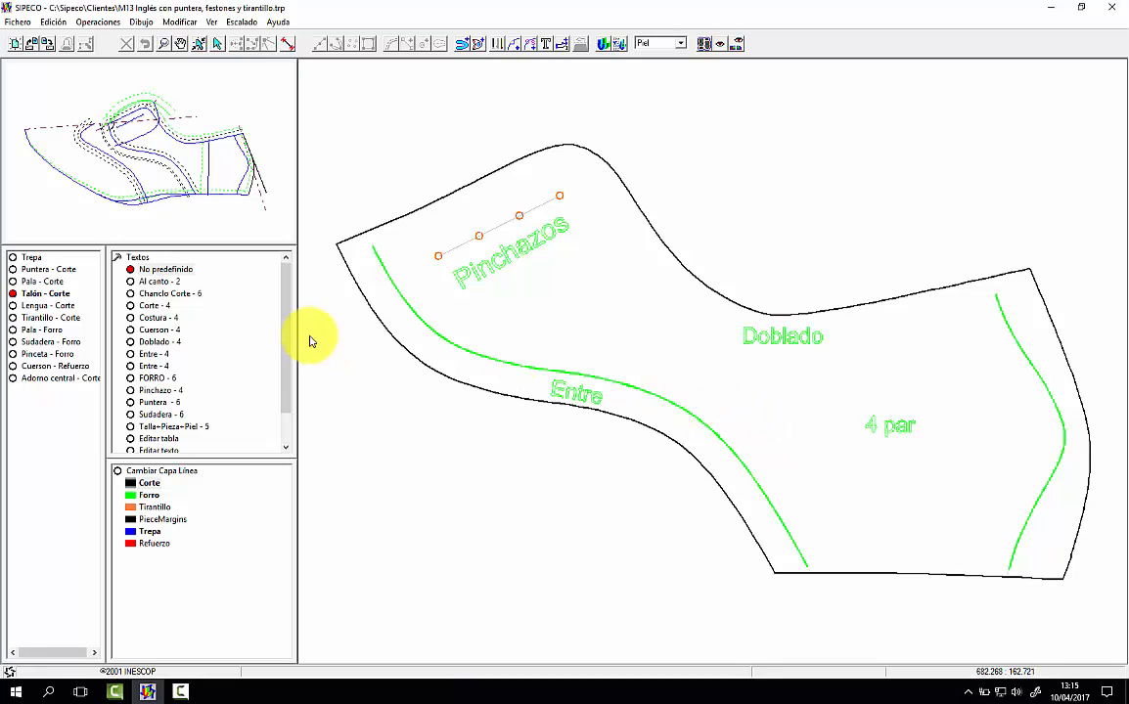
{"action": "left_click", "coordinate": [149, 318]}
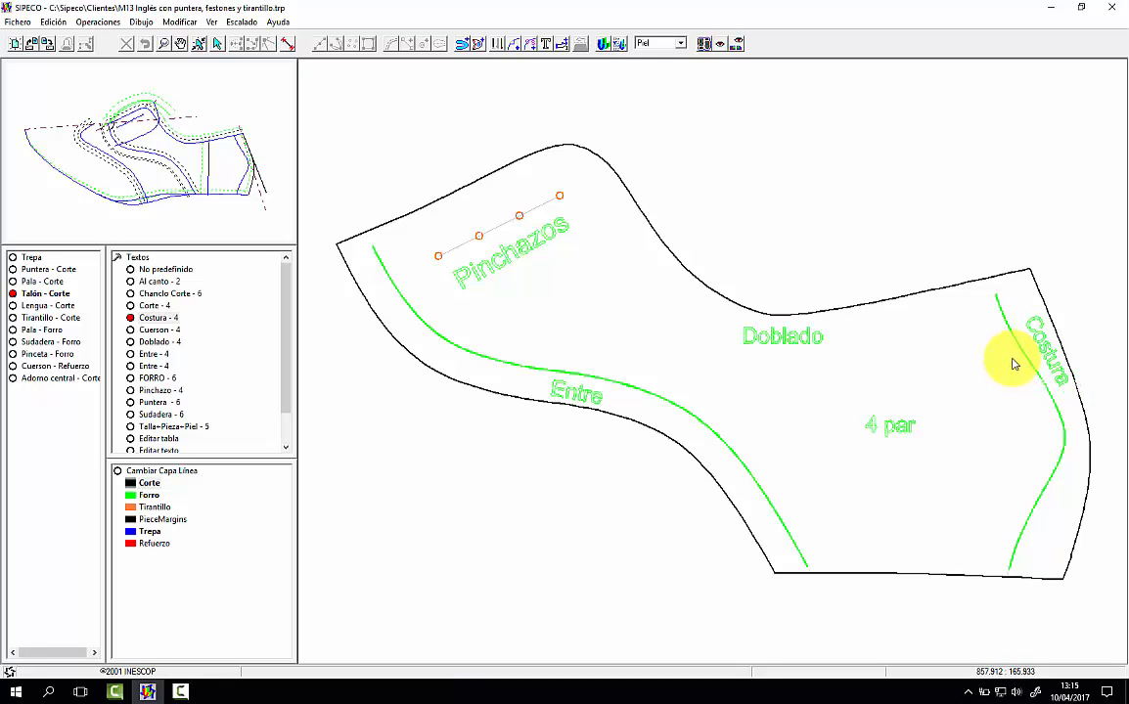
{"action": "left_click", "coordinate": [1015, 364]}
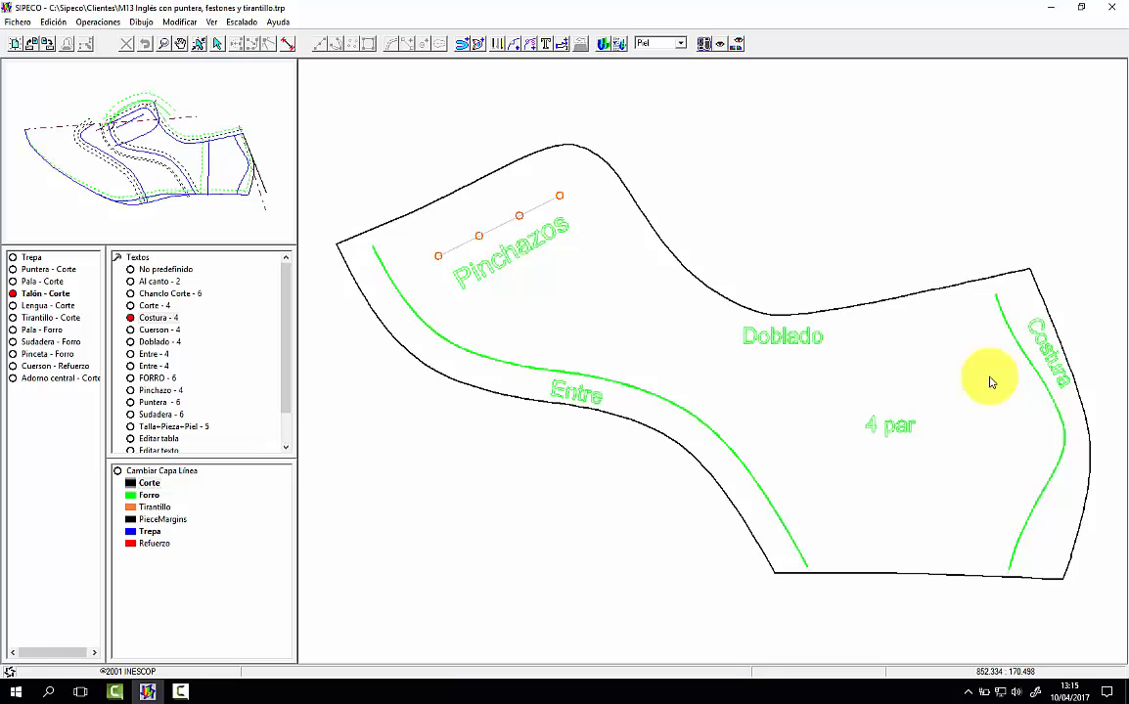
Step: Add the predefined text Al canto to the Lengua - Corte piece, along its lower long edge
{"action": "left_click", "coordinate": [67, 307]}
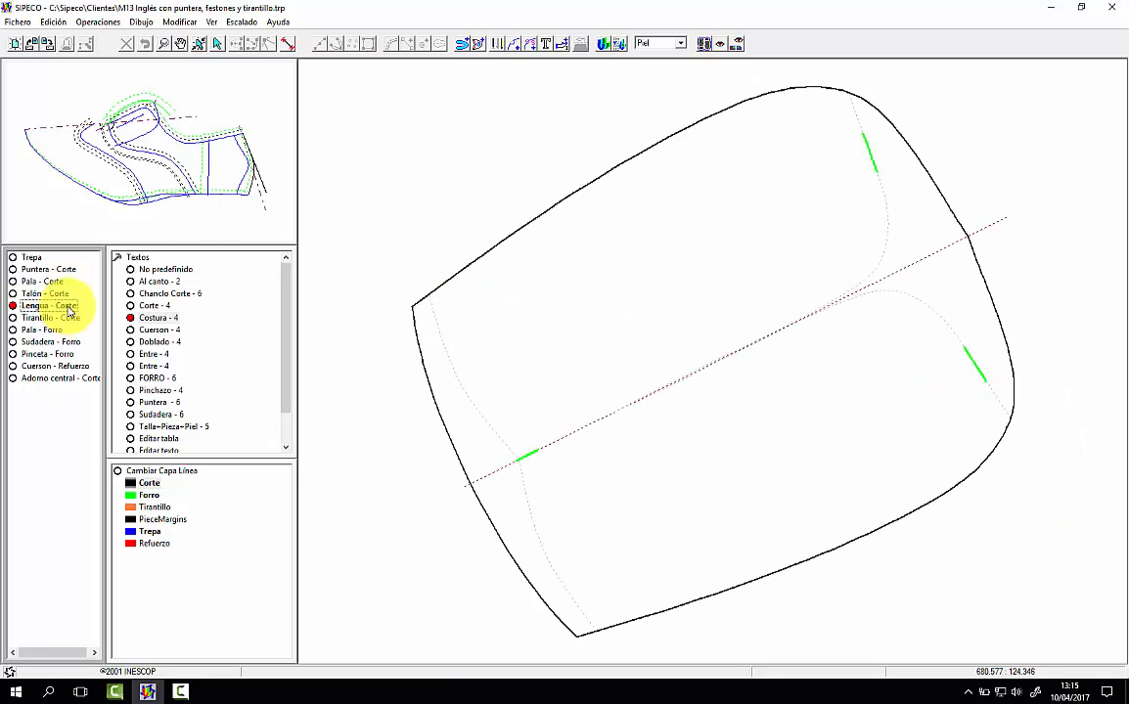
{"action": "left_click", "coordinate": [147, 281]}
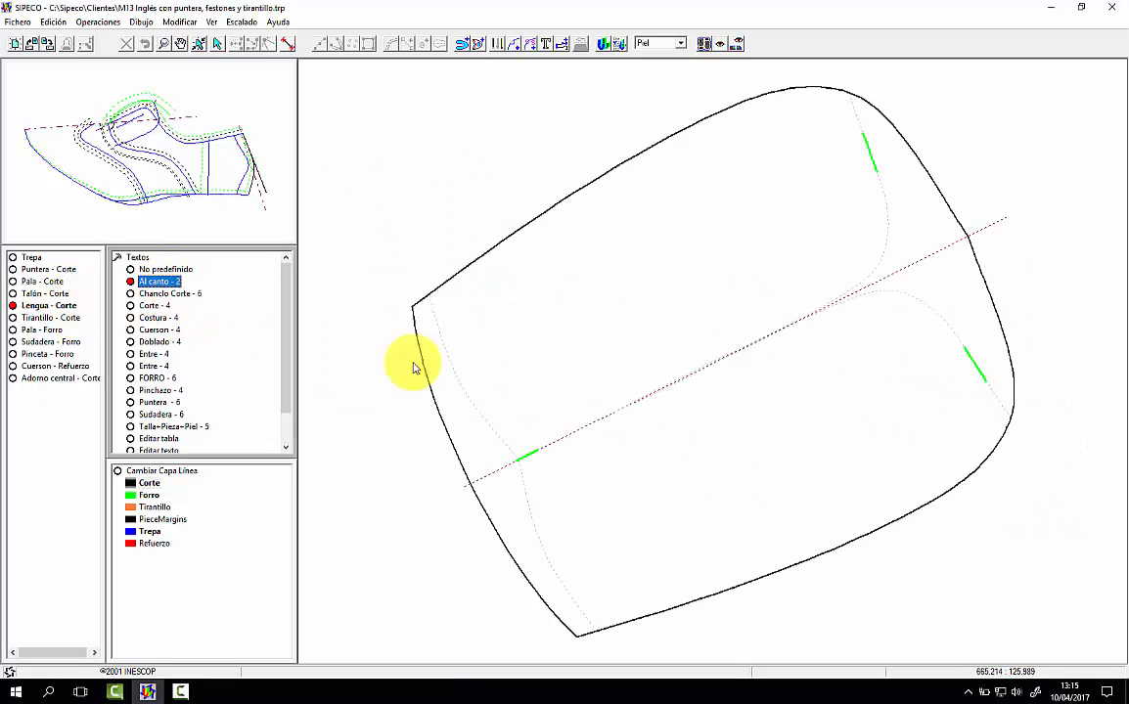
{"action": "left_click", "coordinate": [768, 549]}
Step: On Tirantillo - Corte, add the predefined text Al canto across the lower part and Doblado at the upper end
{"action": "left_click", "coordinate": [51, 318]}
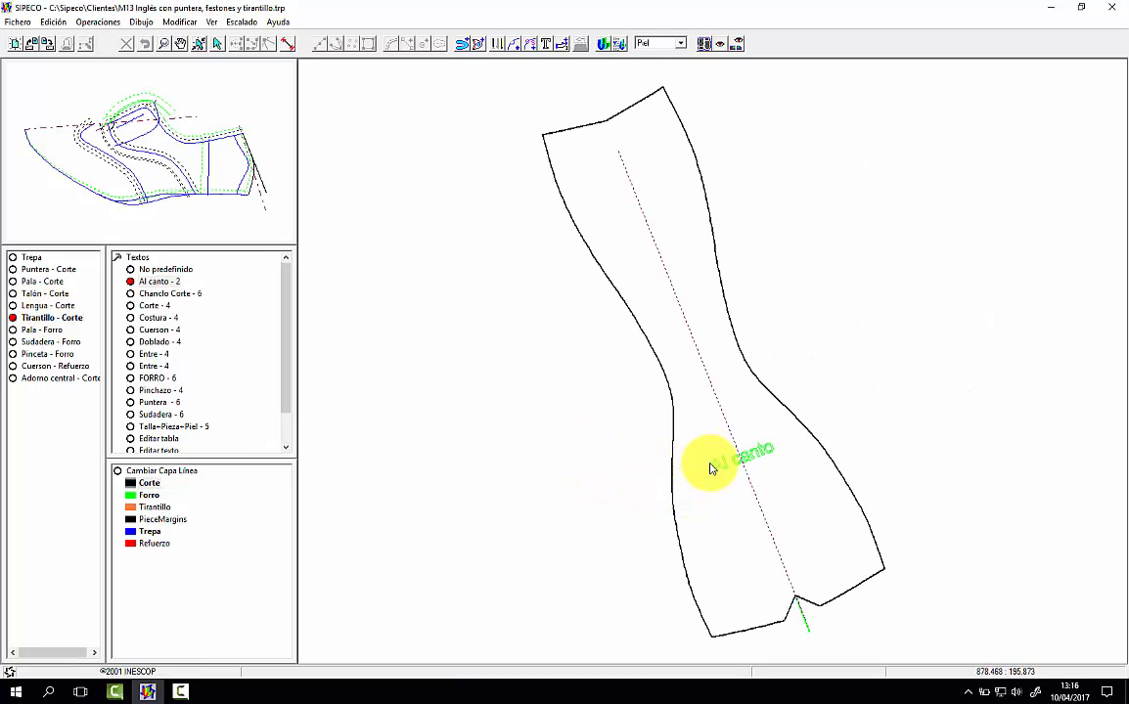
{"action": "left_click", "coordinate": [707, 468]}
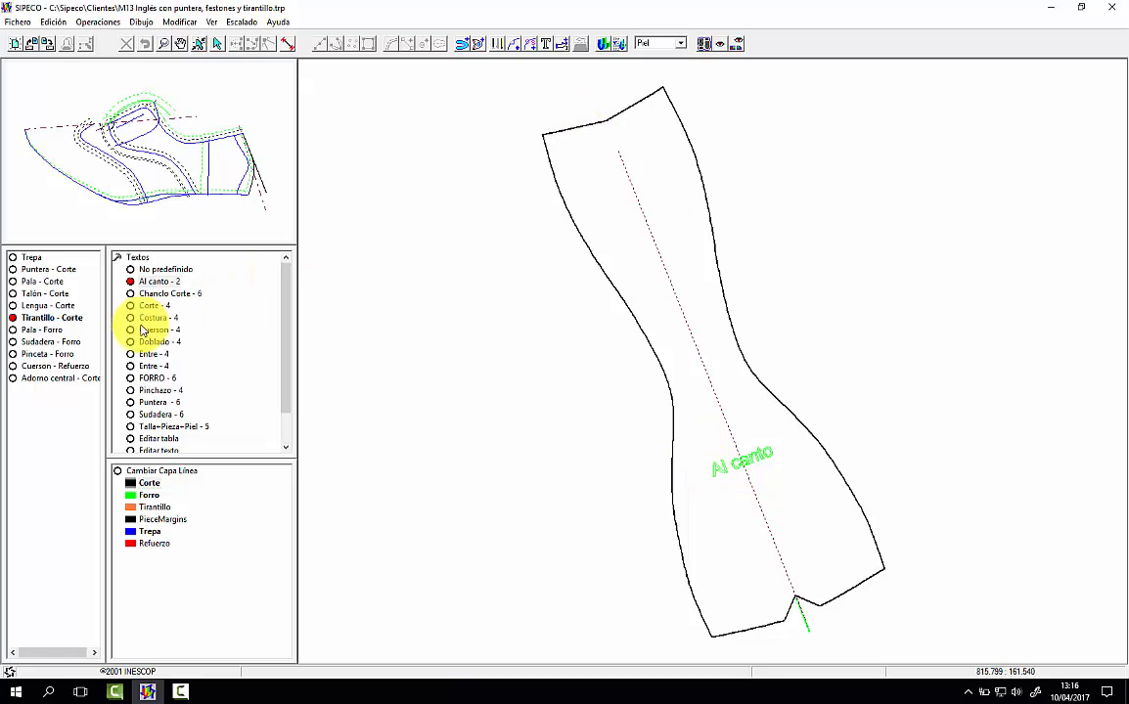
{"action": "left_click", "coordinate": [156, 342]}
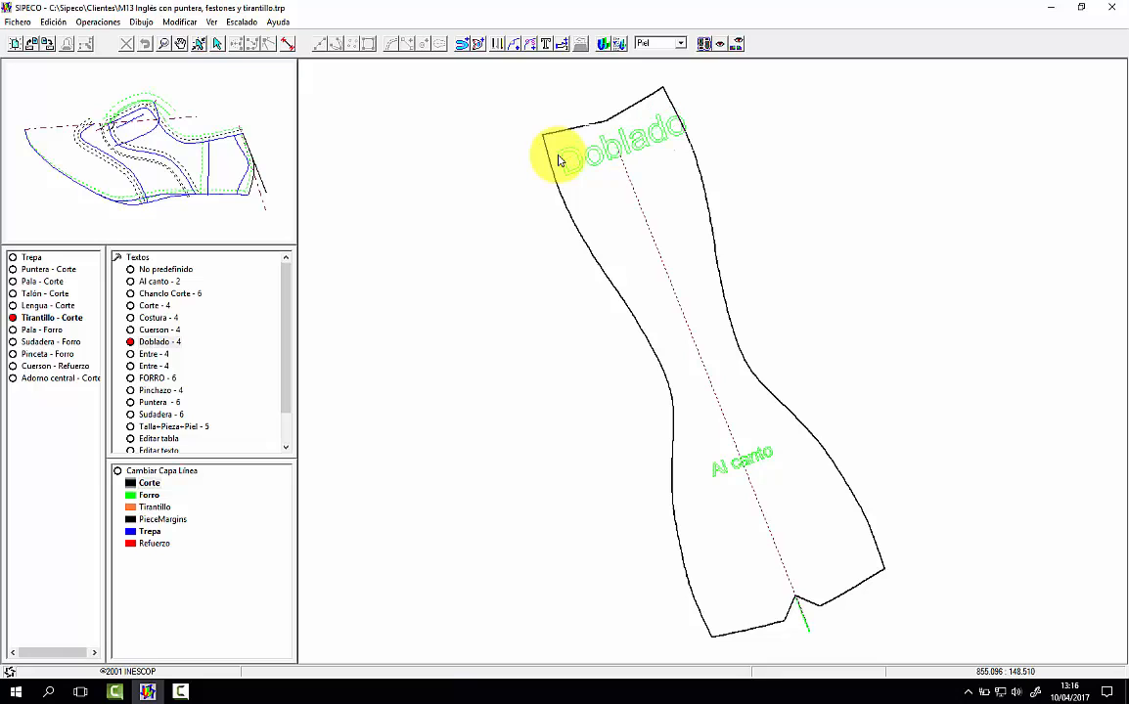
{"action": "left_click", "coordinate": [557, 161]}
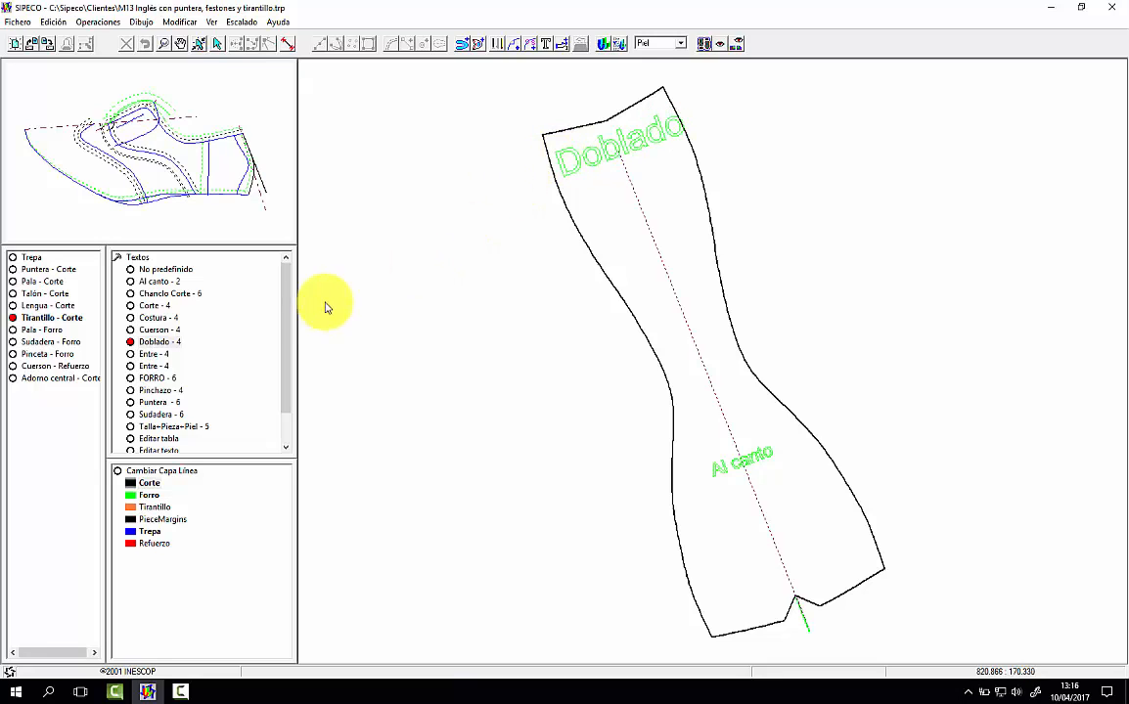
Step: Set the height of the Doblado text on Tirantillo - Corte to 2 mm
{"action": "left_click", "coordinate": [159, 449]}
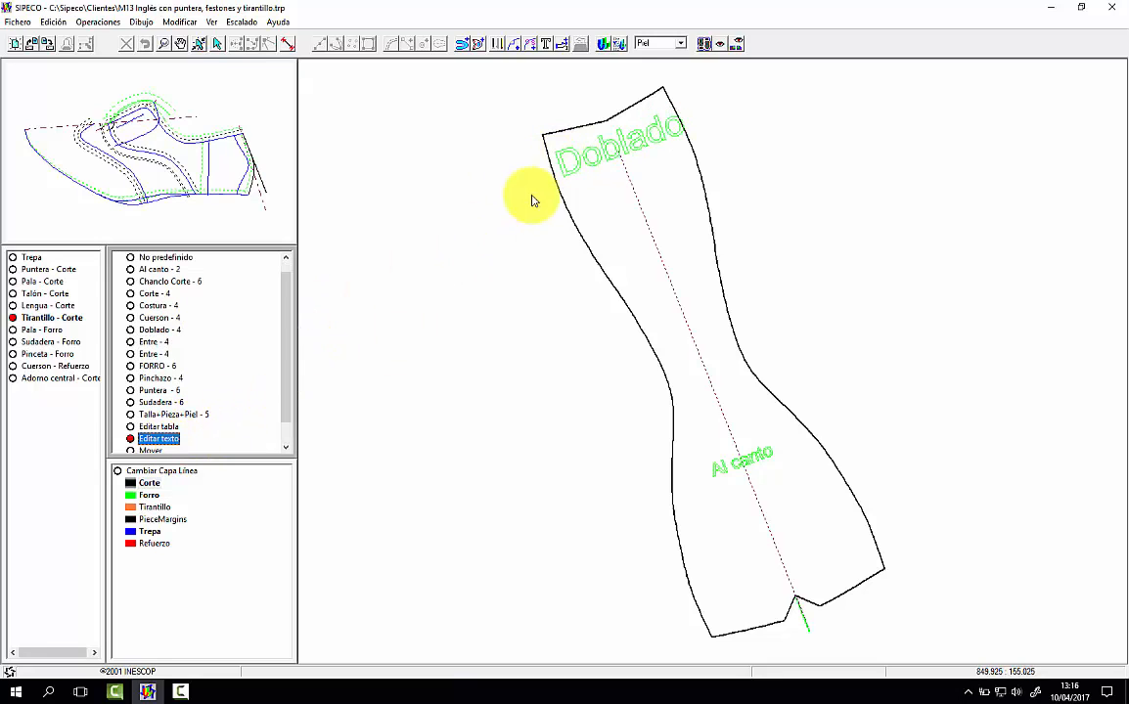
{"action": "left_click", "coordinate": [605, 163]}
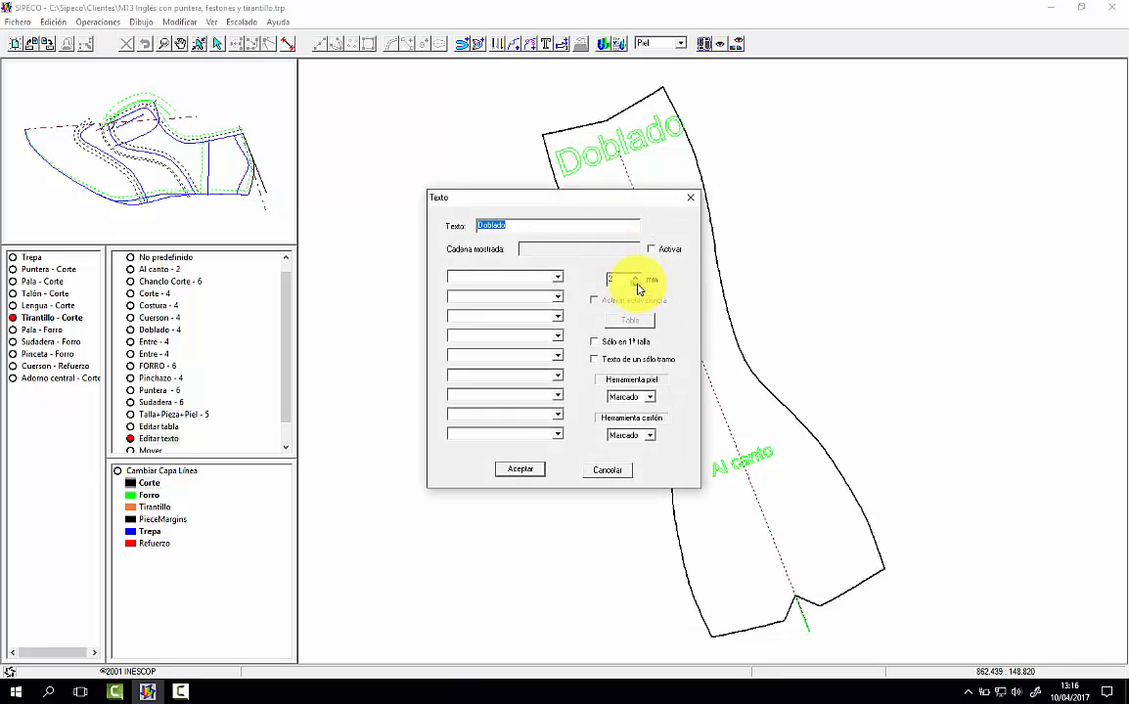
{"action": "left_click", "coordinate": [518, 470]}
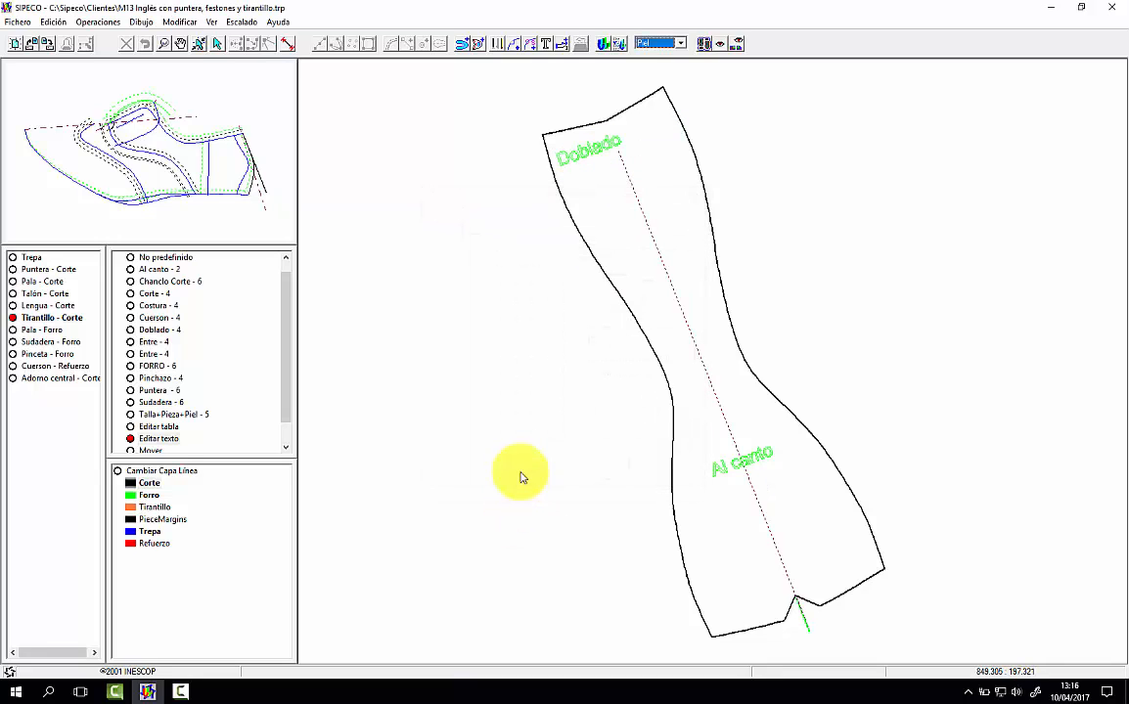
{"action": "left_click", "coordinate": [601, 152]}
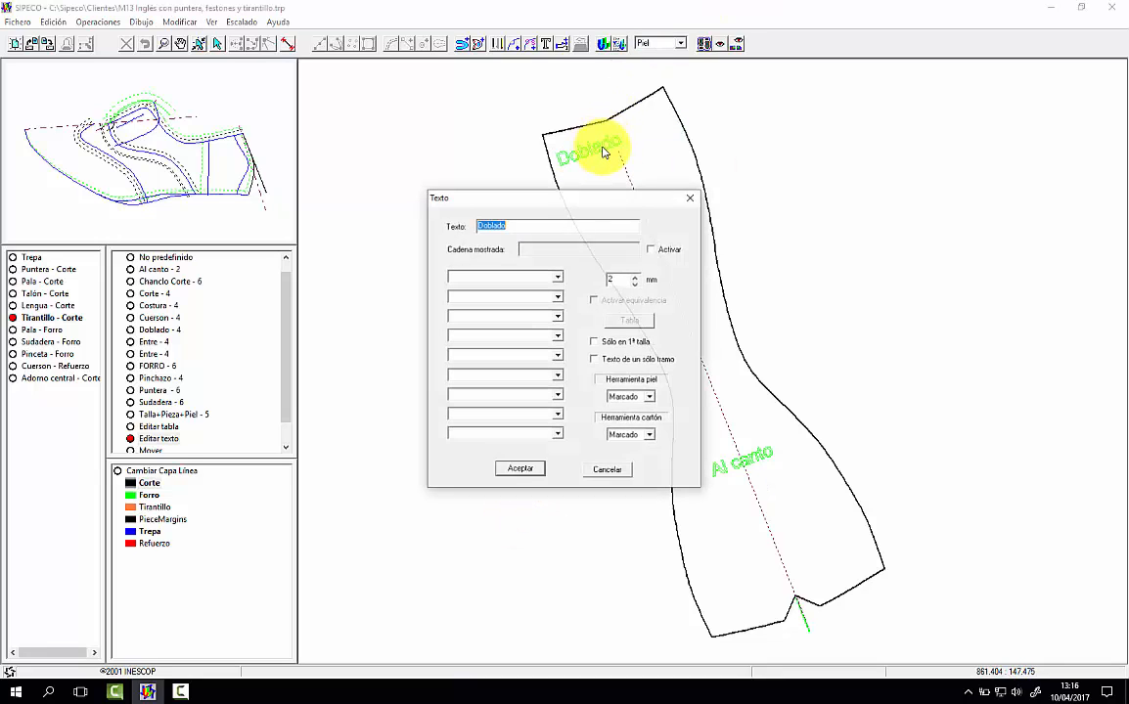
{"action": "left_click", "coordinate": [520, 470]}
Step: Move the Doblado text on Tirantillo - Corte toward the centre line at the strap's upper end
{"action": "left_click", "coordinate": [152, 449]}
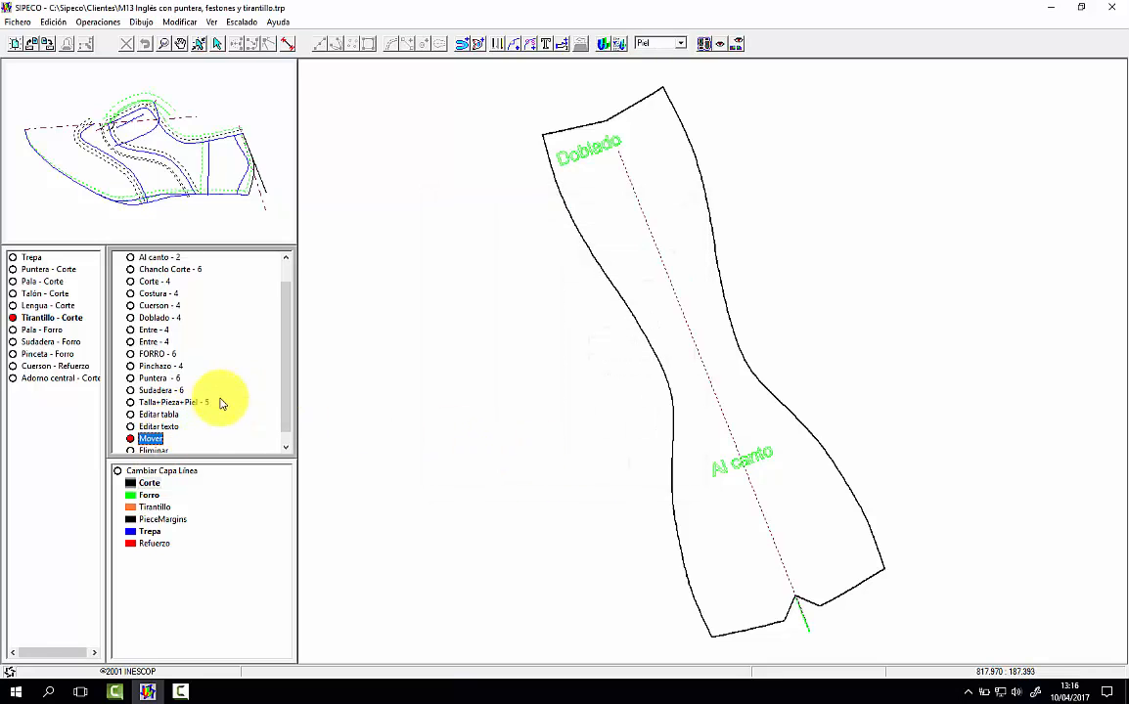
{"action": "left_click", "coordinate": [563, 167]}
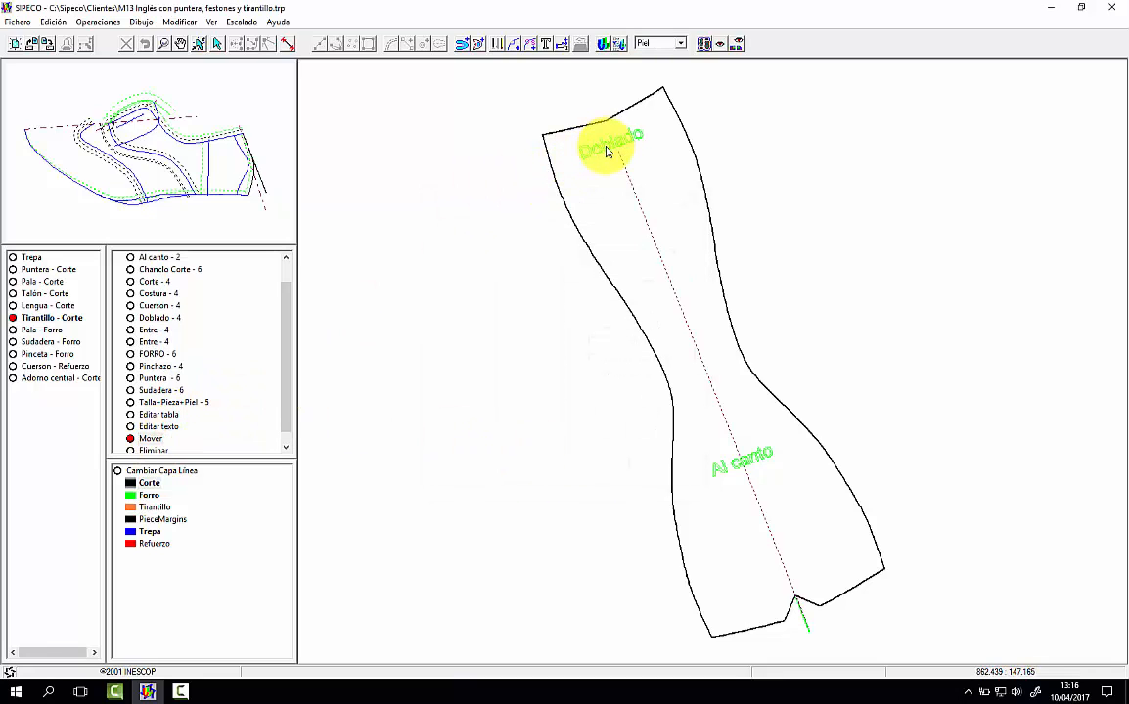
{"action": "left_click", "coordinate": [607, 151]}
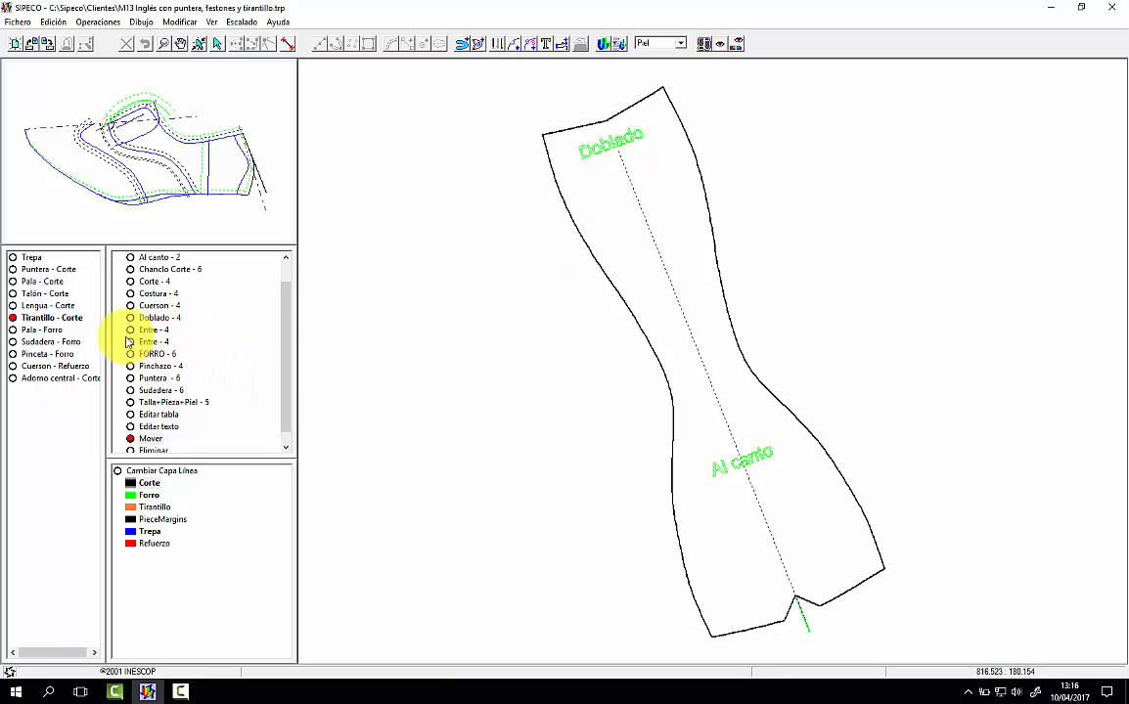
Step: Add the predefined text FORRO to the Pala - Forro piece, just below the centre line near the toe
{"action": "left_click", "coordinate": [41, 330]}
{"action": "left_click", "coordinate": [157, 353]}
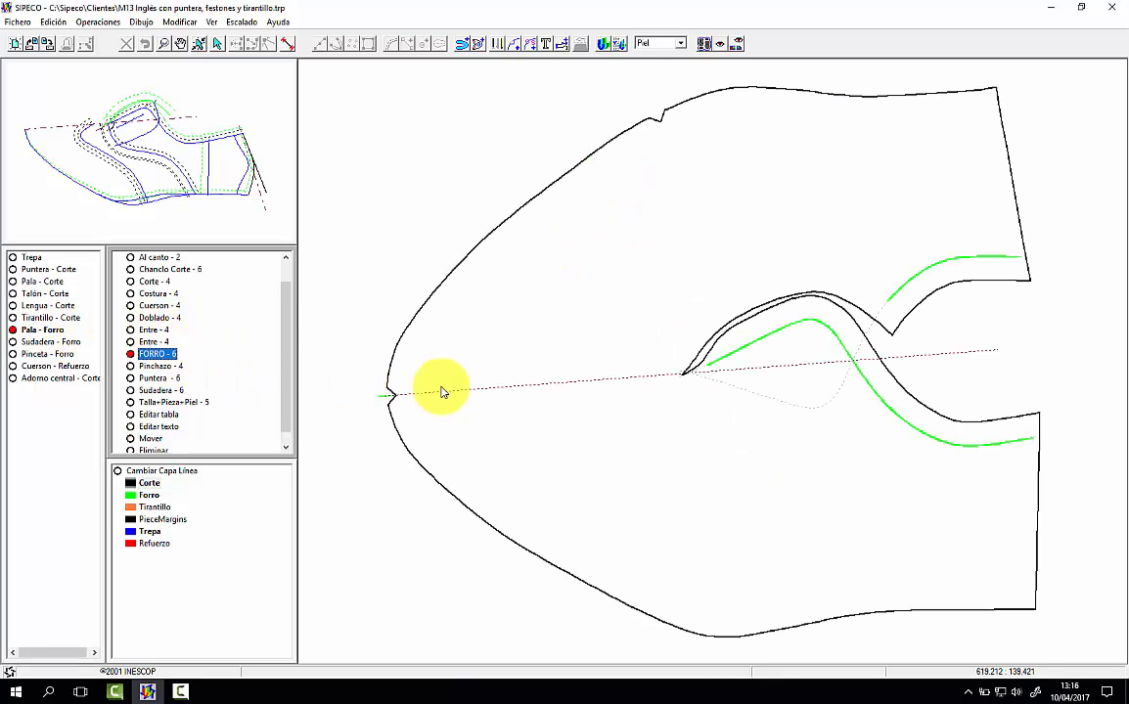
{"action": "left_click", "coordinate": [443, 391]}
{"action": "left_click", "coordinate": [524, 412]}
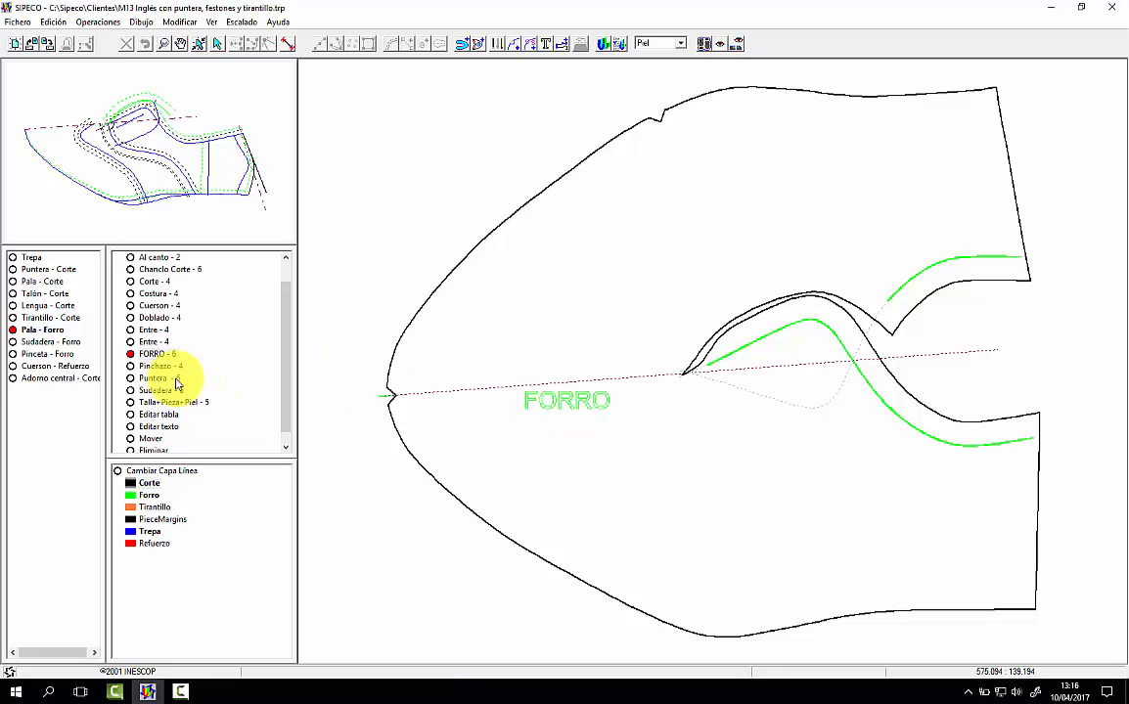
Step: On Sudadera - Forro, add the predefined text FORRO across the middle and Corte along the inner curved cut line
{"action": "left_click", "coordinate": [54, 342]}
{"action": "left_click", "coordinate": [582, 369]}
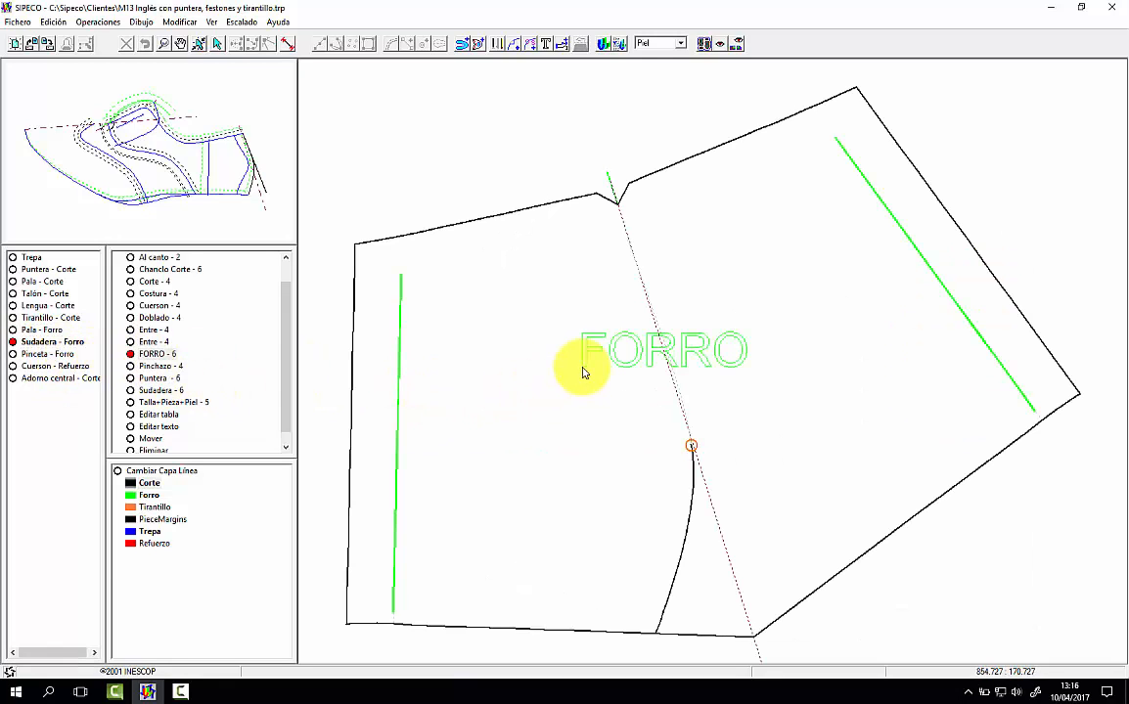
{"action": "left_click", "coordinate": [582, 375]}
{"action": "left_click", "coordinate": [147, 281]}
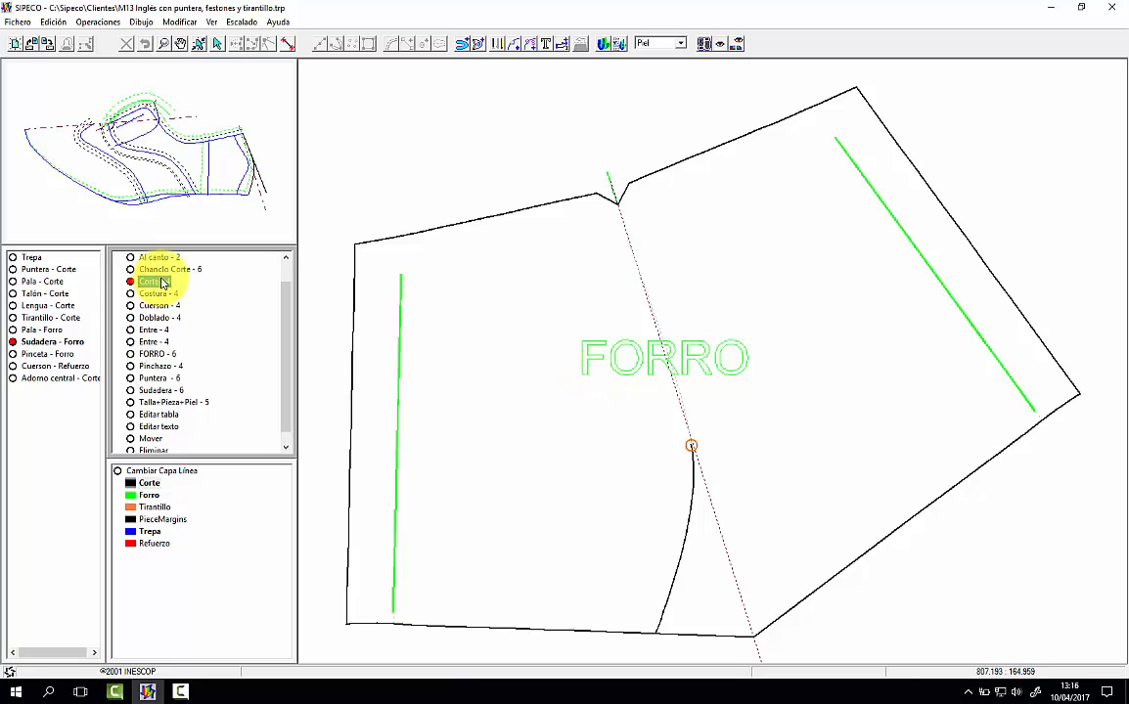
{"action": "left_click", "coordinate": [620, 560]}
Step: Add the predefined text FORRO to the middle of the Pinceta - Forro piece
{"action": "left_click", "coordinate": [73, 359]}
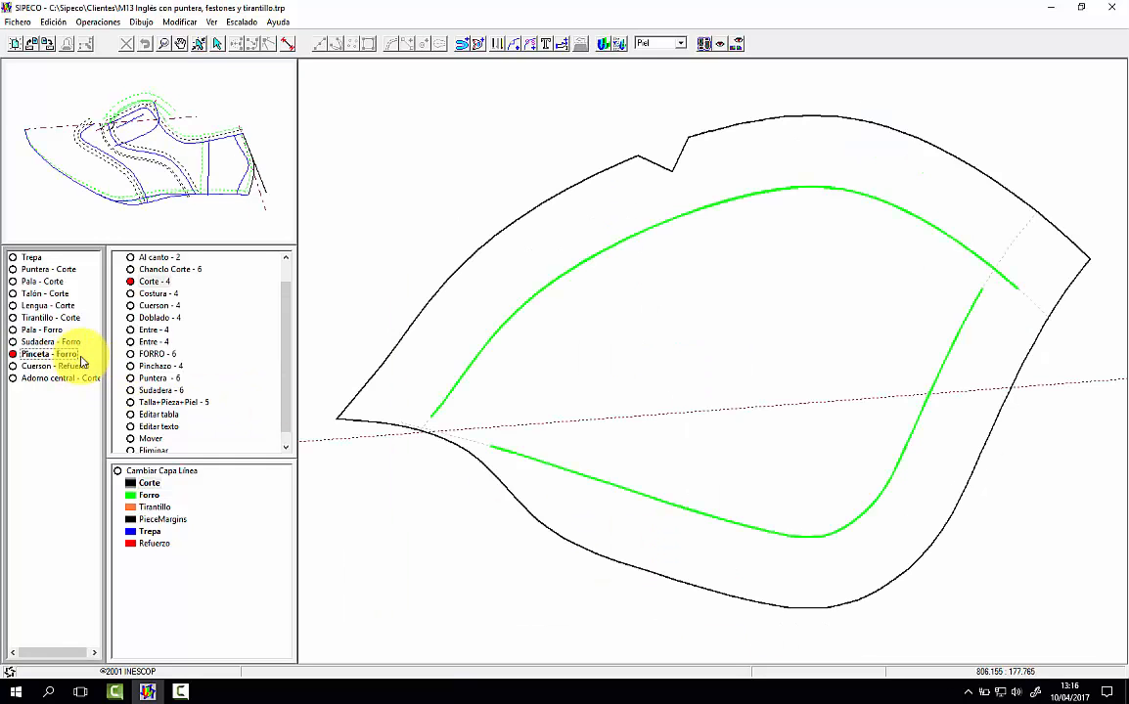
{"action": "left_click", "coordinate": [147, 354]}
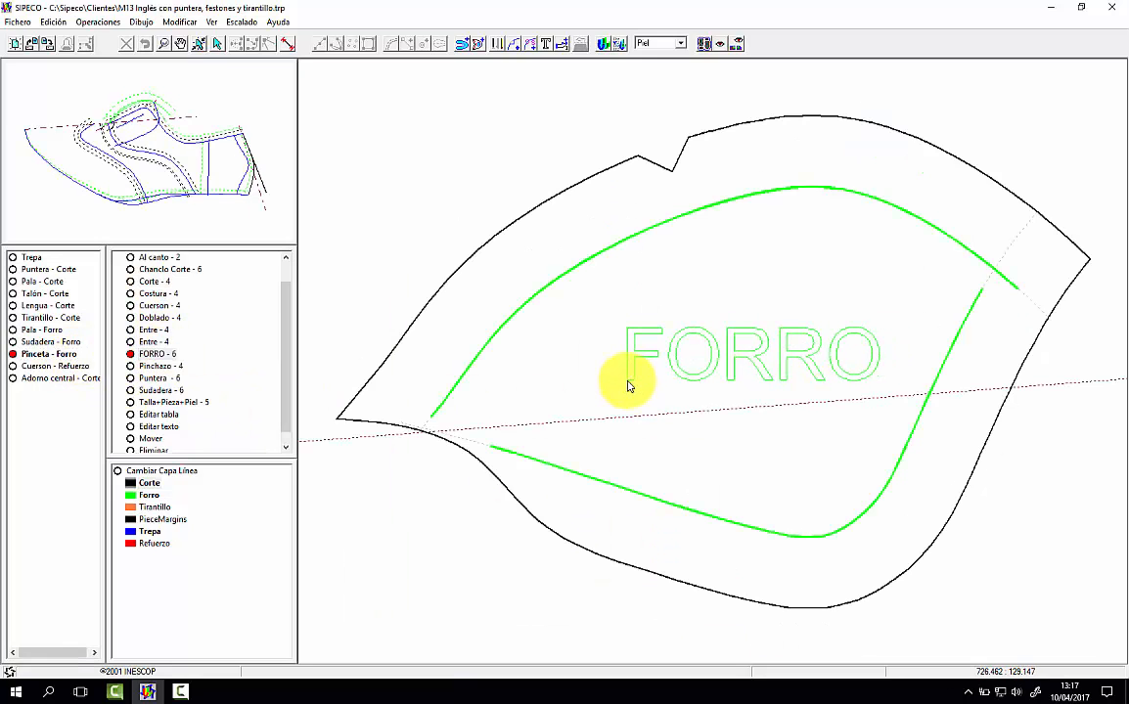
{"action": "left_click", "coordinate": [628, 385]}
Step: Add the predefined text Cuerson to the Cuerson - Refuerzo piece, slanted parallel to its long straight edge
{"action": "left_click", "coordinate": [56, 366]}
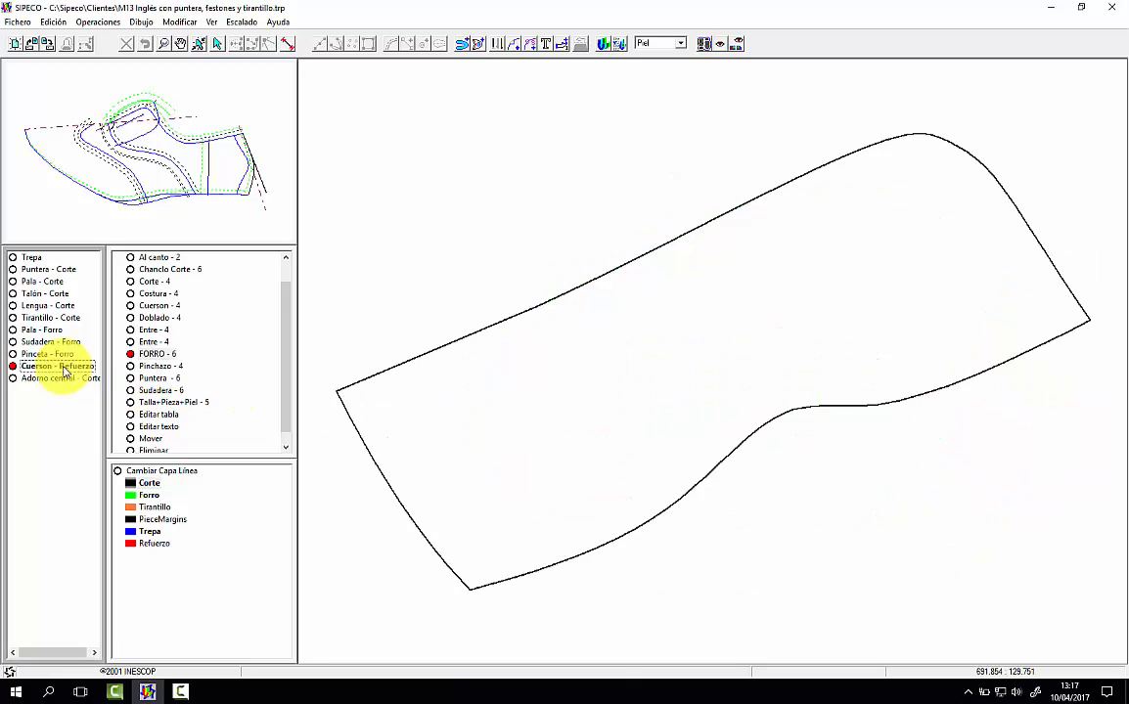
{"action": "left_click", "coordinate": [153, 305]}
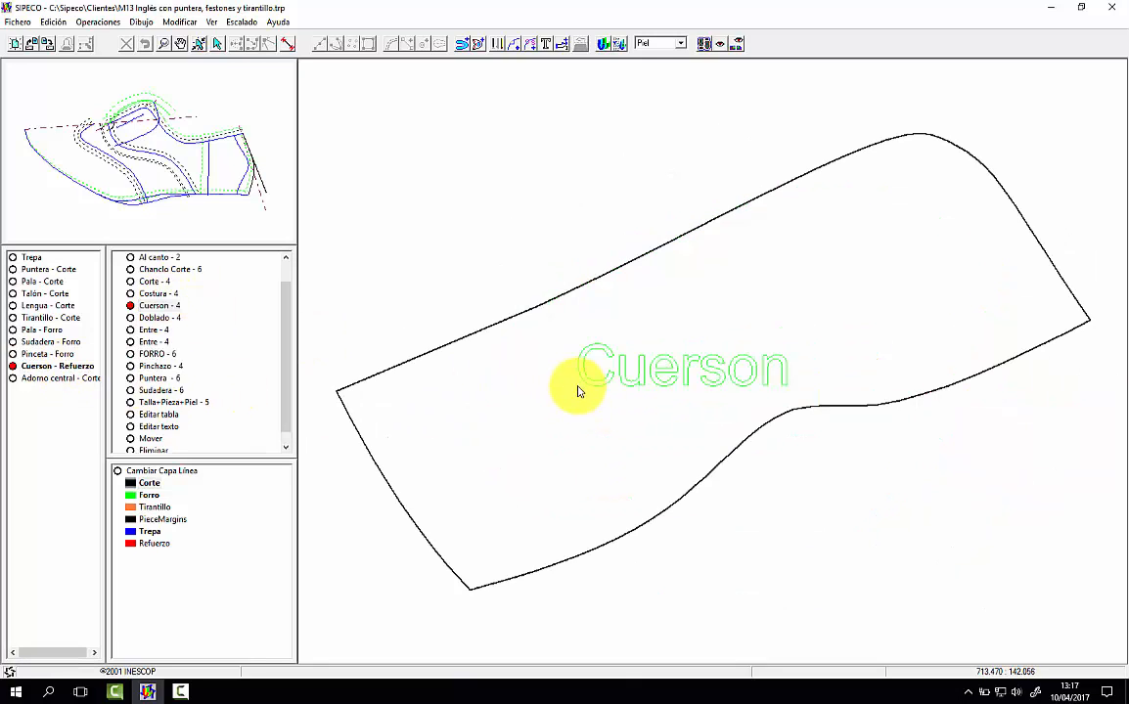
{"action": "left_click", "coordinate": [545, 399]}
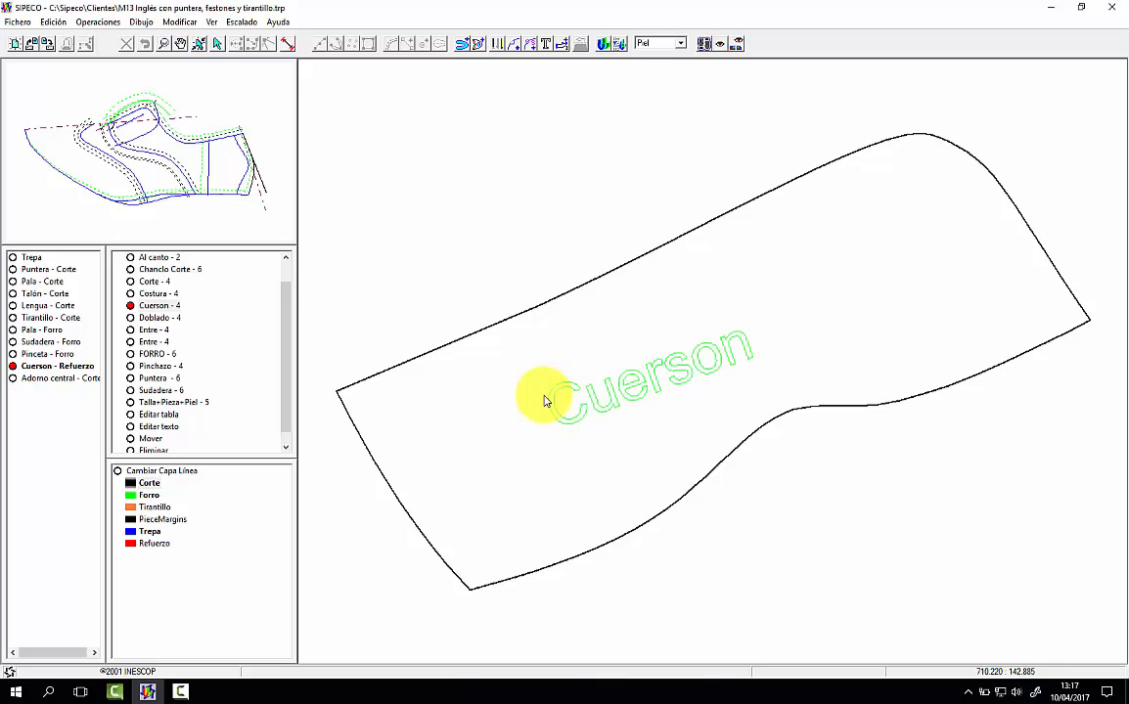
Step: Add a non-predefined text reading 4 par to Cuerson - Refuerzo, beyond the end of the Cuerson text
{"action": "left_click_drag", "start_coordinate": [287, 305], "coordinate": [281, 264]}
{"action": "left_click", "coordinate": [213, 269]}
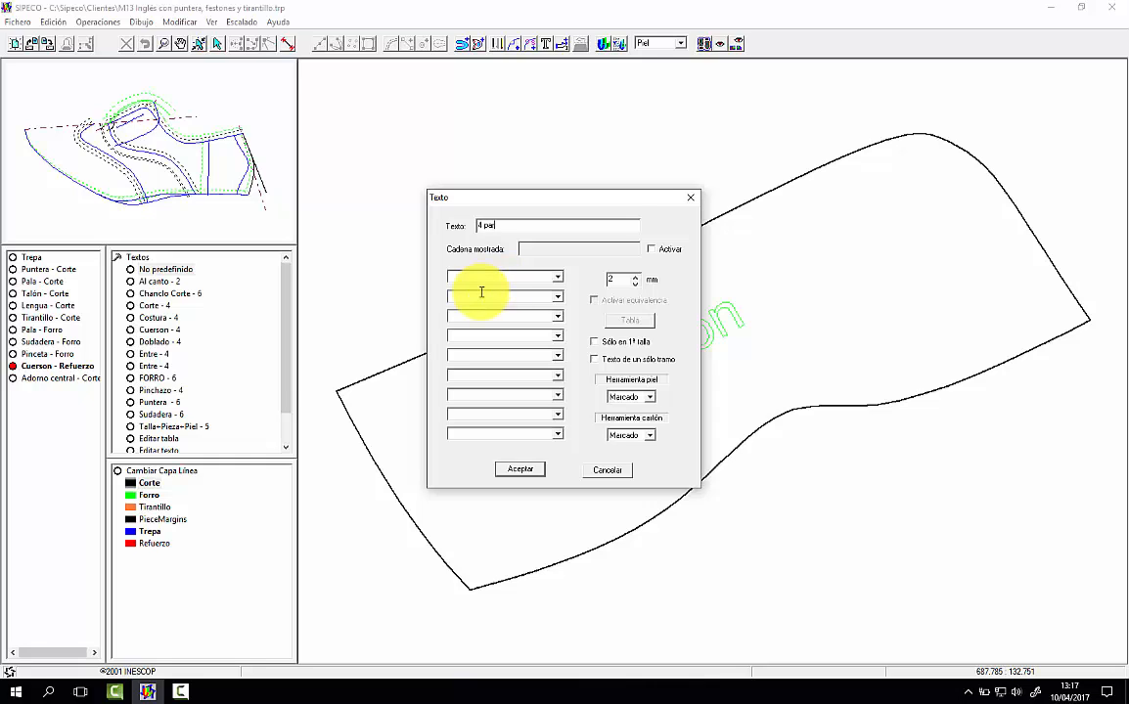
{"action": "type", "text": "4 par"}
{"action": "left_click", "coordinate": [521, 469]}
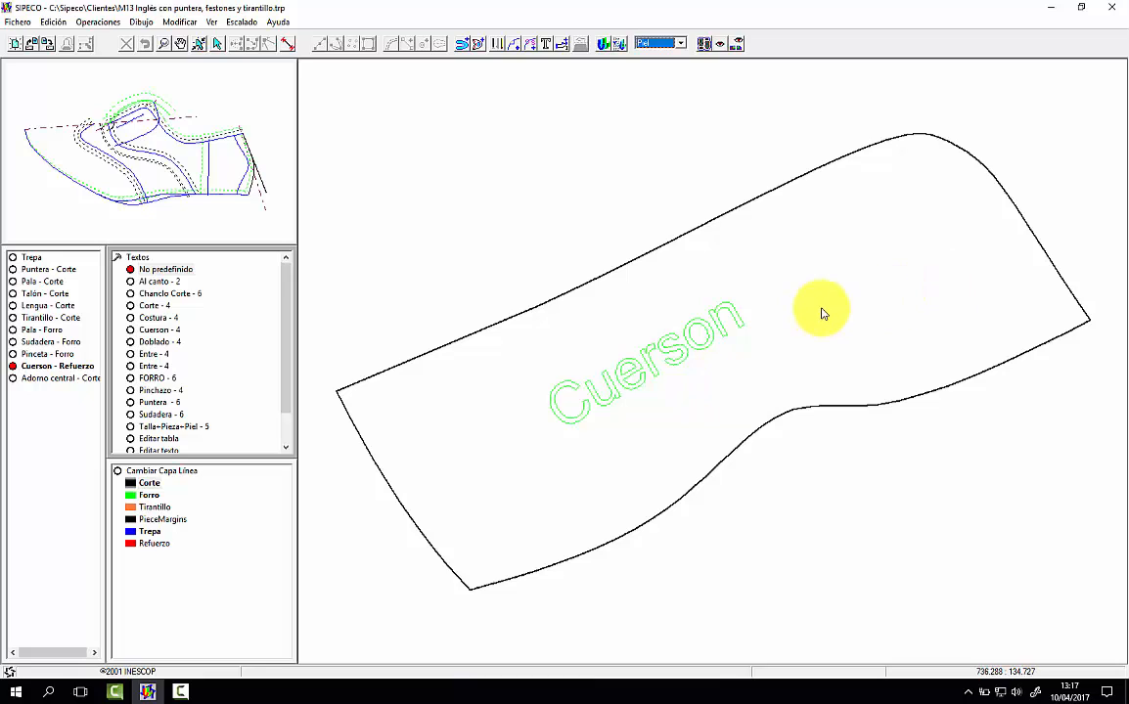
{"action": "left_click", "coordinate": [774, 323]}
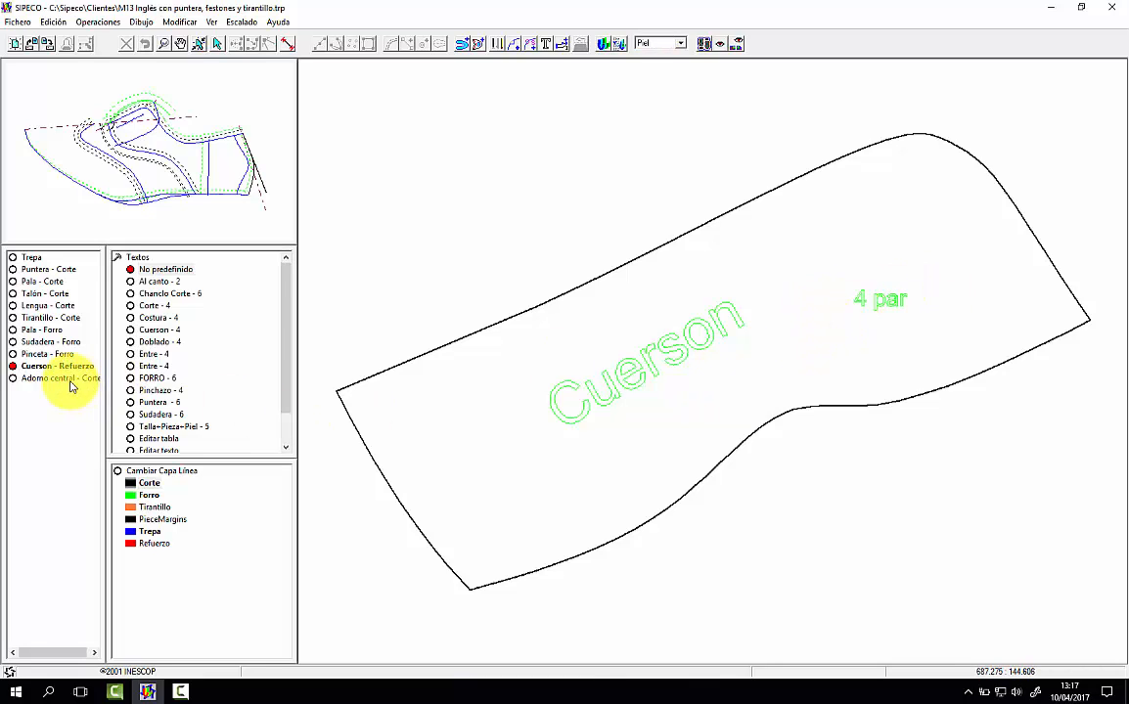
Step: Add the predefined text Al canto to the Adorno central - Corte piece, along its lower edge
{"action": "left_click", "coordinate": [71, 379]}
{"action": "left_click", "coordinate": [160, 282]}
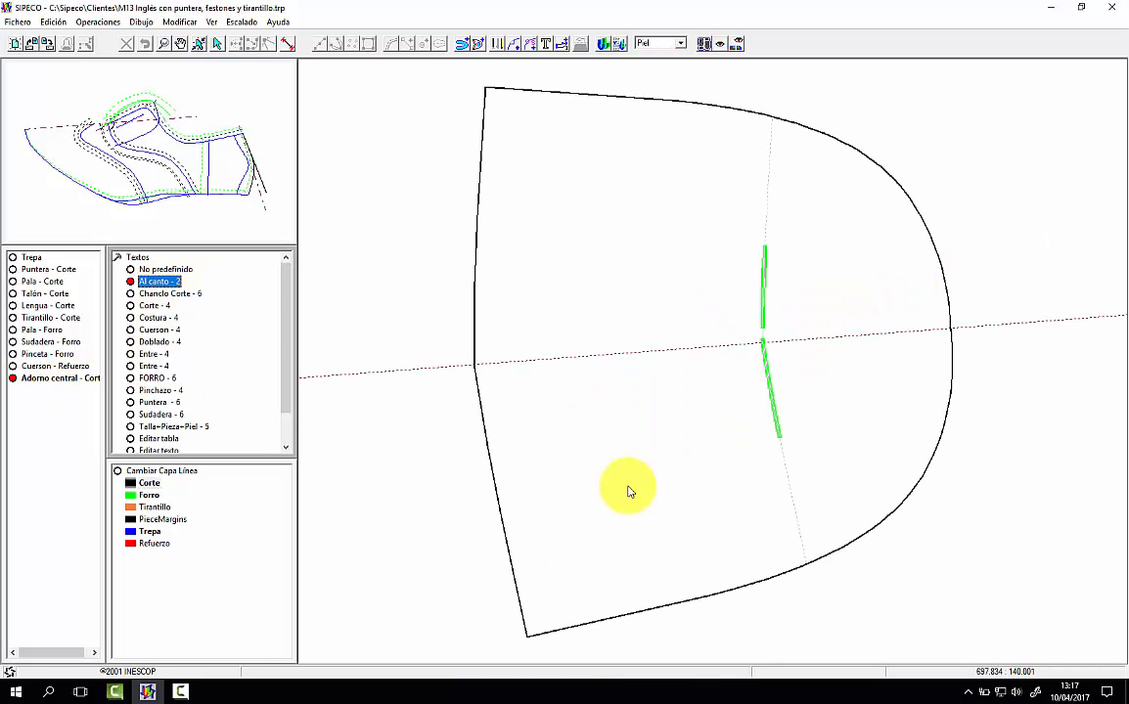
{"action": "left_click", "coordinate": [597, 536]}
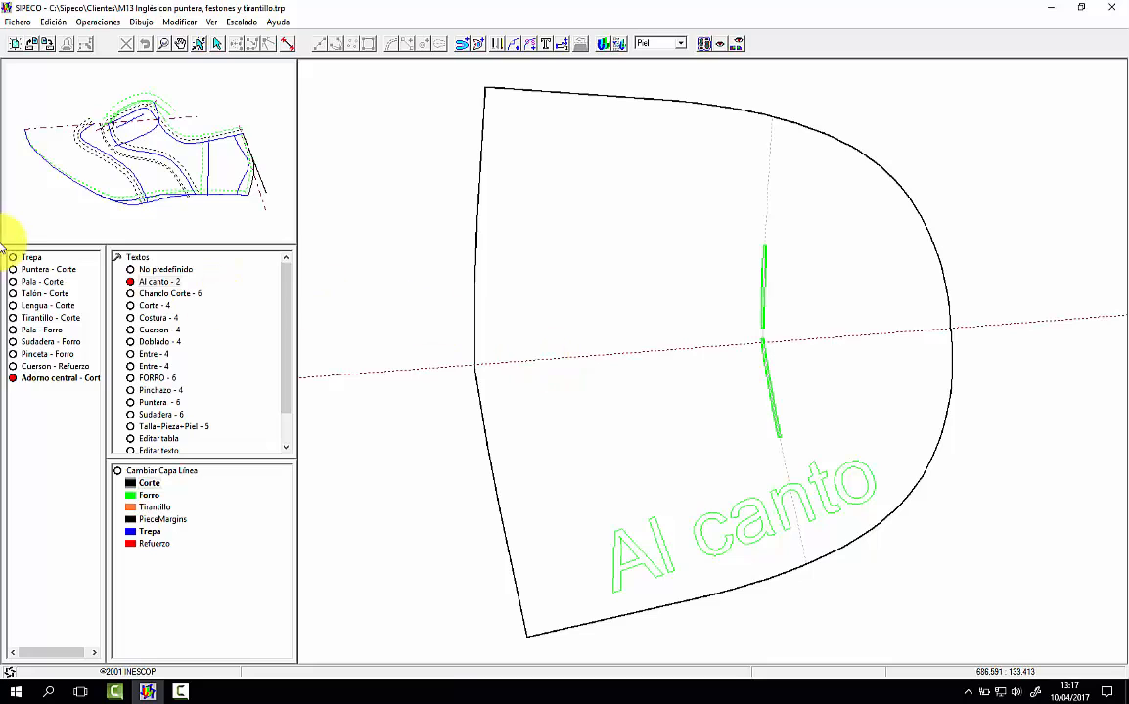
Step: Display all the pieces together, from Puntera - Corte through Adorno central - Corte, to review their marking texts
{"action": "left_click", "coordinate": [49, 270]}
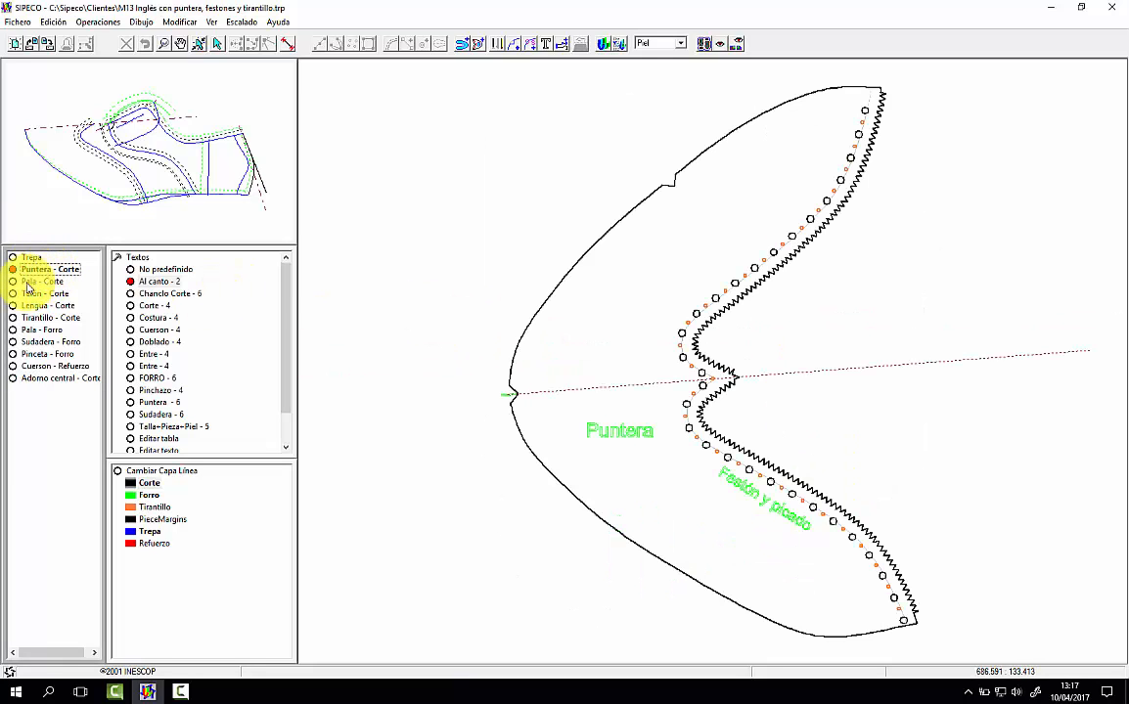
{"action": "left_click", "coordinate": [30, 284]}
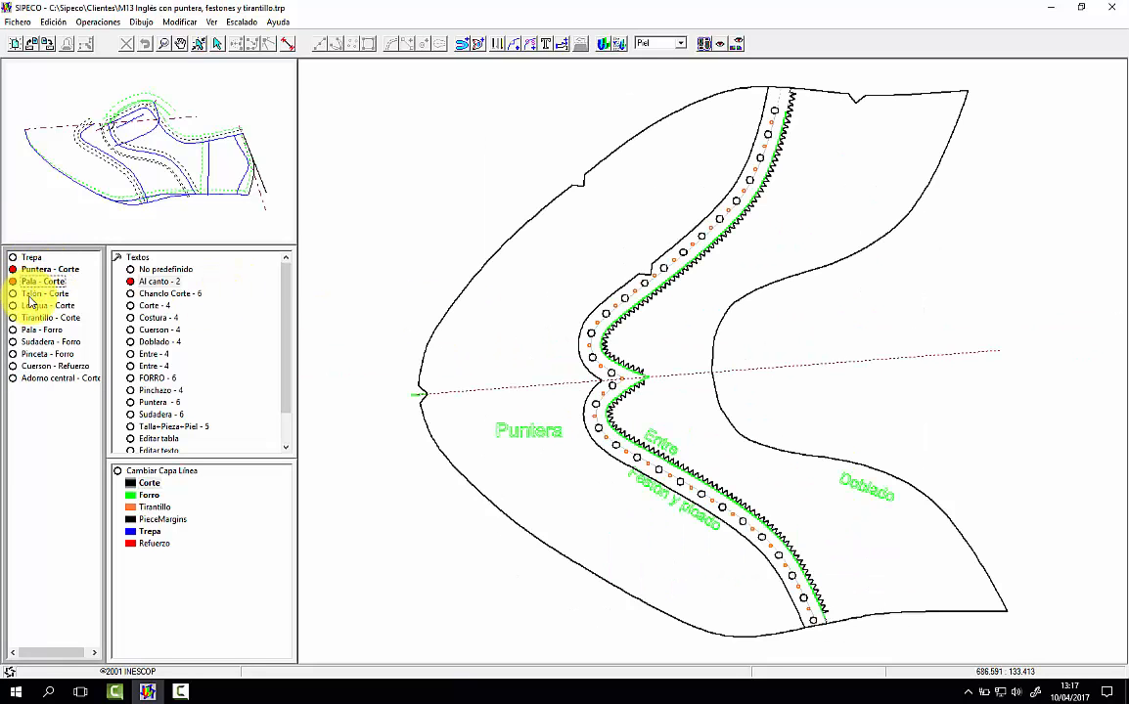
{"action": "left_click", "coordinate": [31, 296]}
{"action": "left_click", "coordinate": [33, 308]}
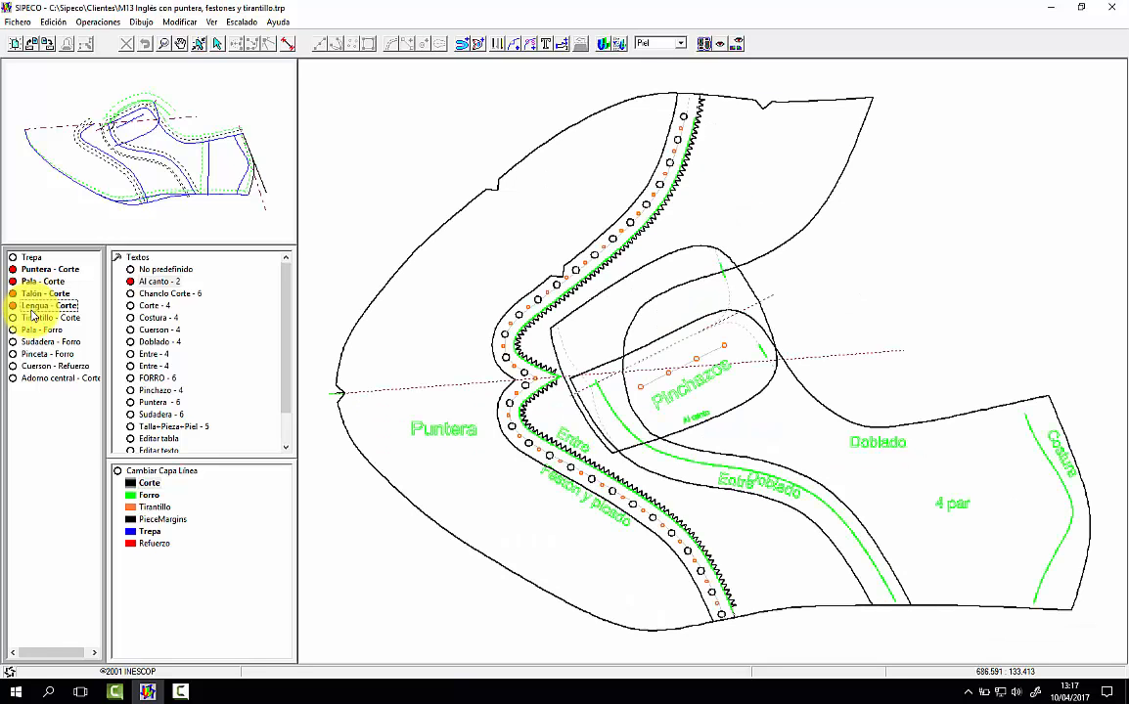
{"action": "left_click", "coordinate": [34, 319]}
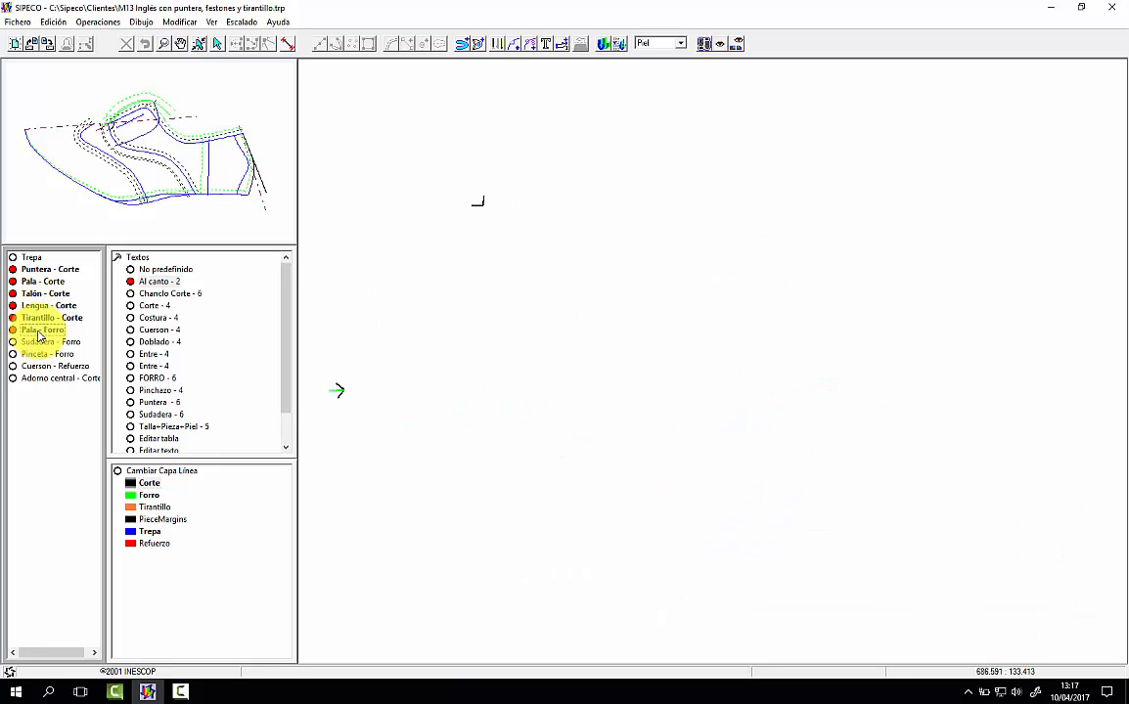
{"action": "left_click", "coordinate": [34, 345]}
{"action": "left_click", "coordinate": [38, 356]}
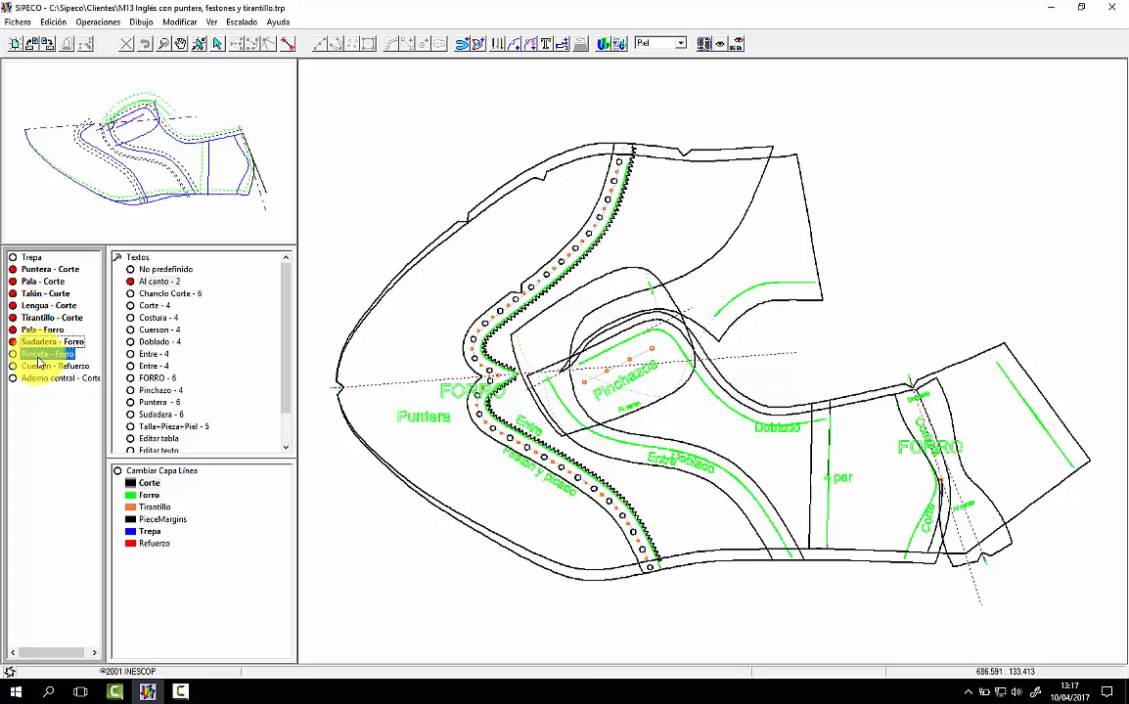
{"action": "left_click", "coordinate": [41, 368]}
{"action": "left_click", "coordinate": [46, 380]}
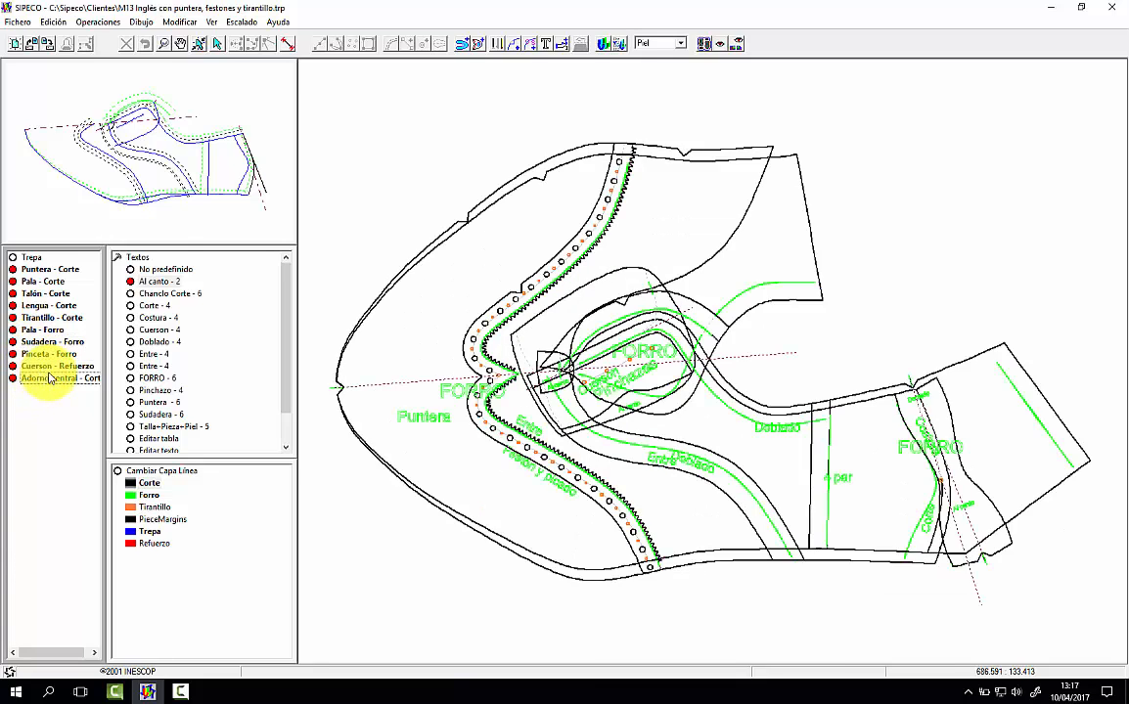
Step: Open the model's technical sheet (Ficha técnica) and preview its printout with two pages side by side
{"action": "left_click", "coordinate": [25, 25]}
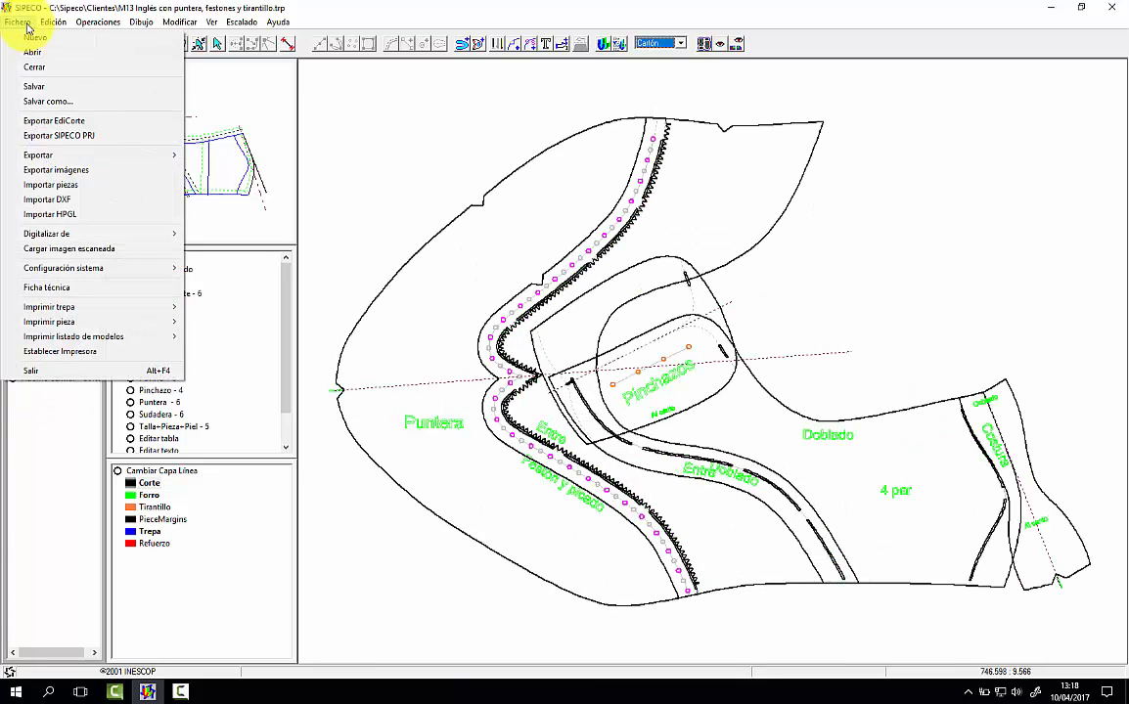
{"action": "mouse_move", "coordinate": [46, 26]}
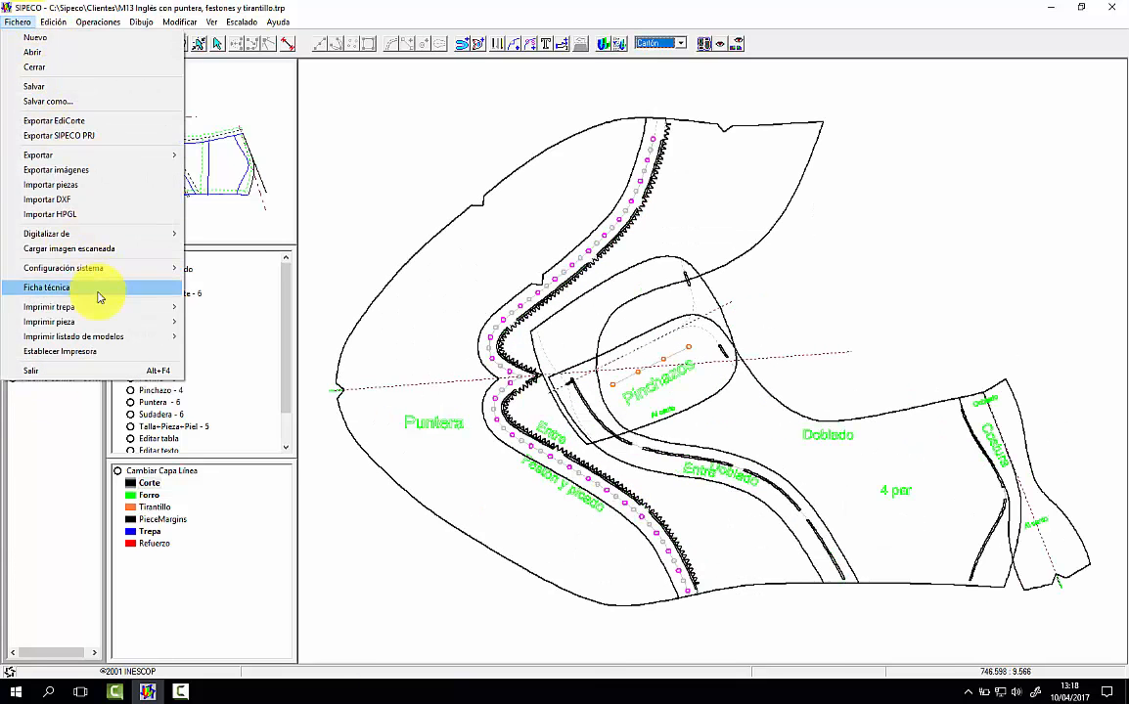
{"action": "mouse_move", "coordinate": [103, 311]}
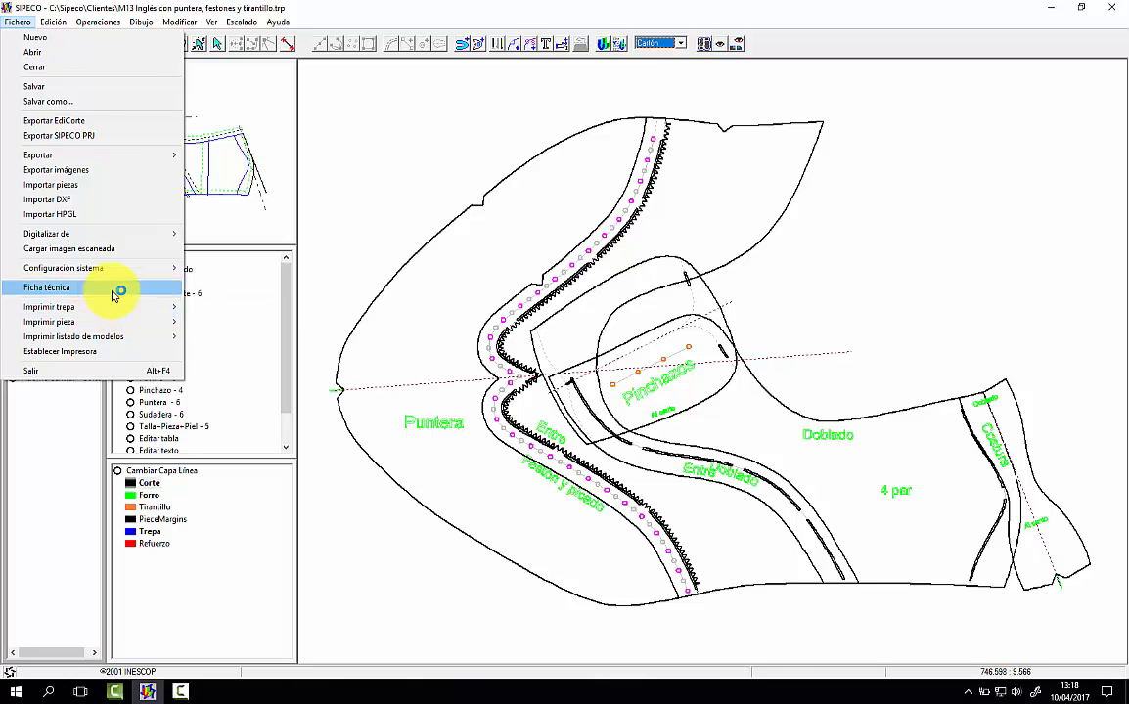
{"action": "left_click", "coordinate": [112, 290]}
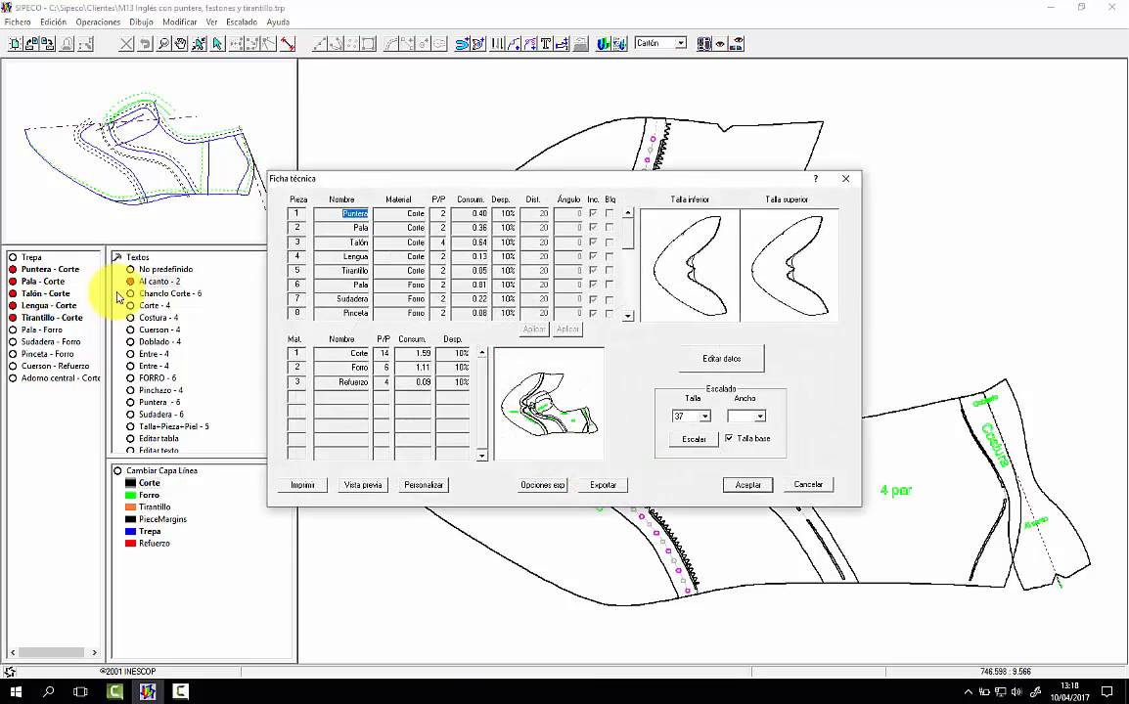
{"action": "left_click", "coordinate": [363, 484]}
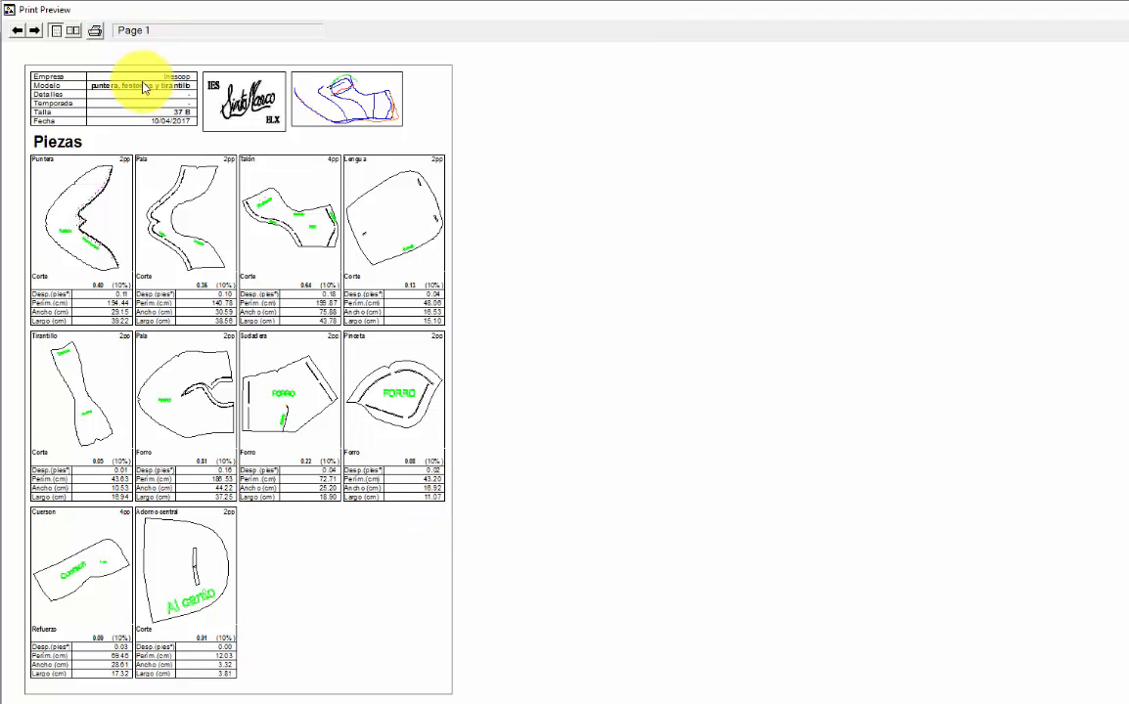
{"action": "left_click", "coordinate": [73, 30]}
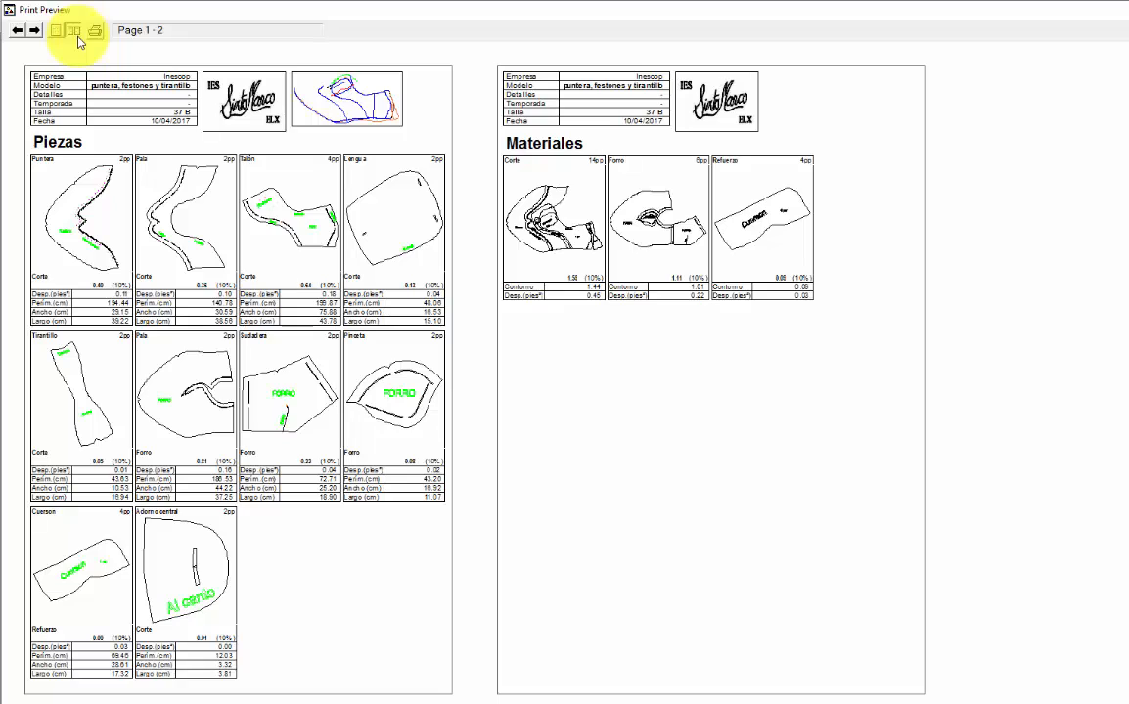